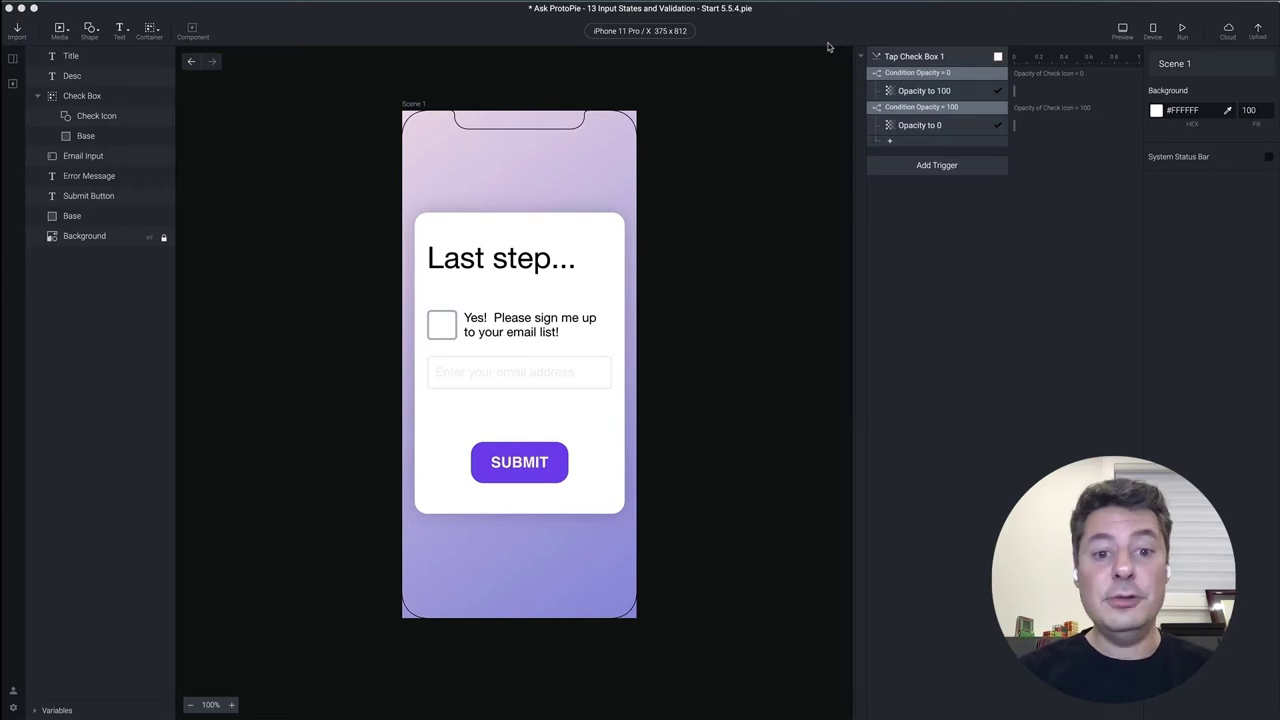
# Tick and untick the checkbox in a preview, then open Tap Check Box 1's Opacity = 0 condition
pyautogui.click(1122, 30)
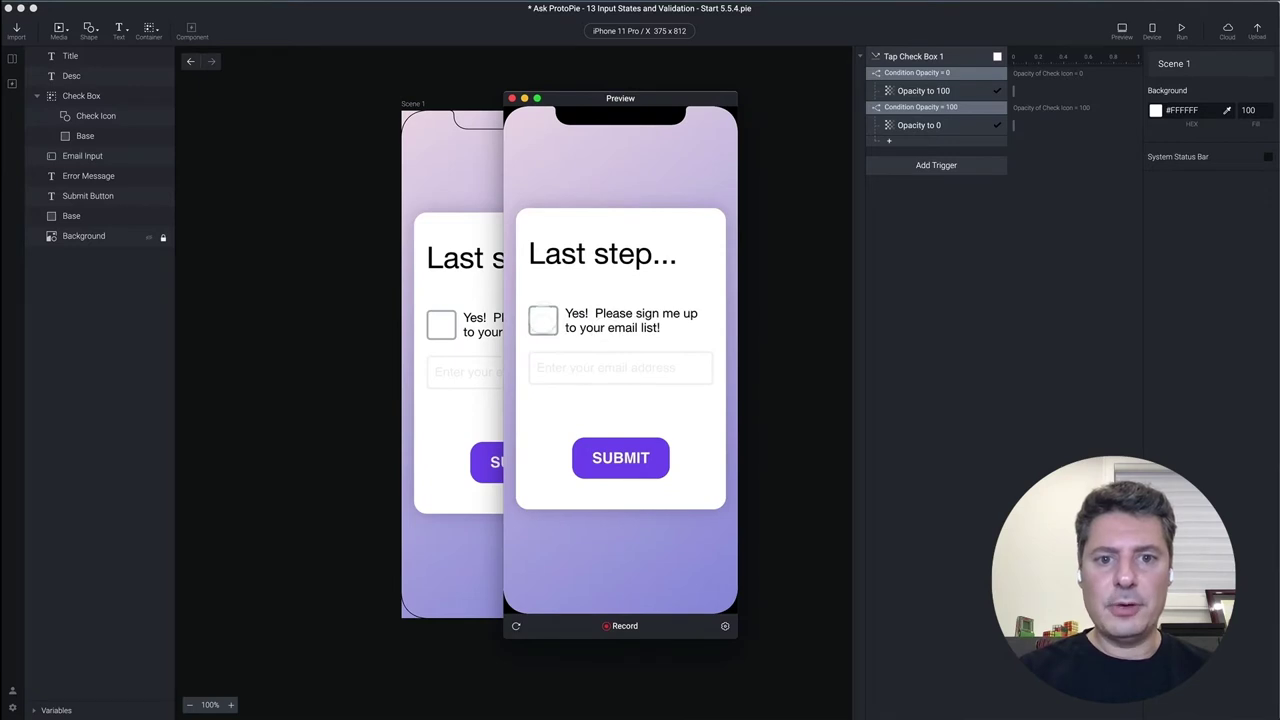
pyautogui.click(542, 321)
pyautogui.click(542, 321)
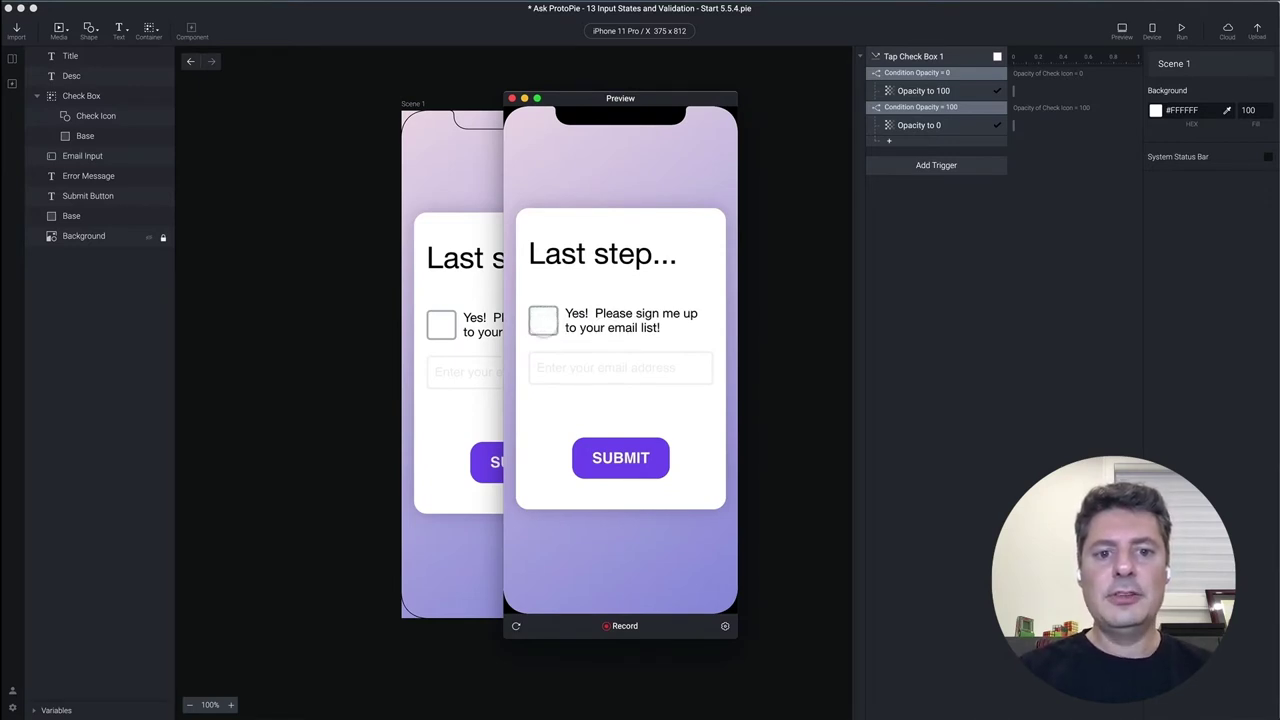
pyautogui.click(511, 98)
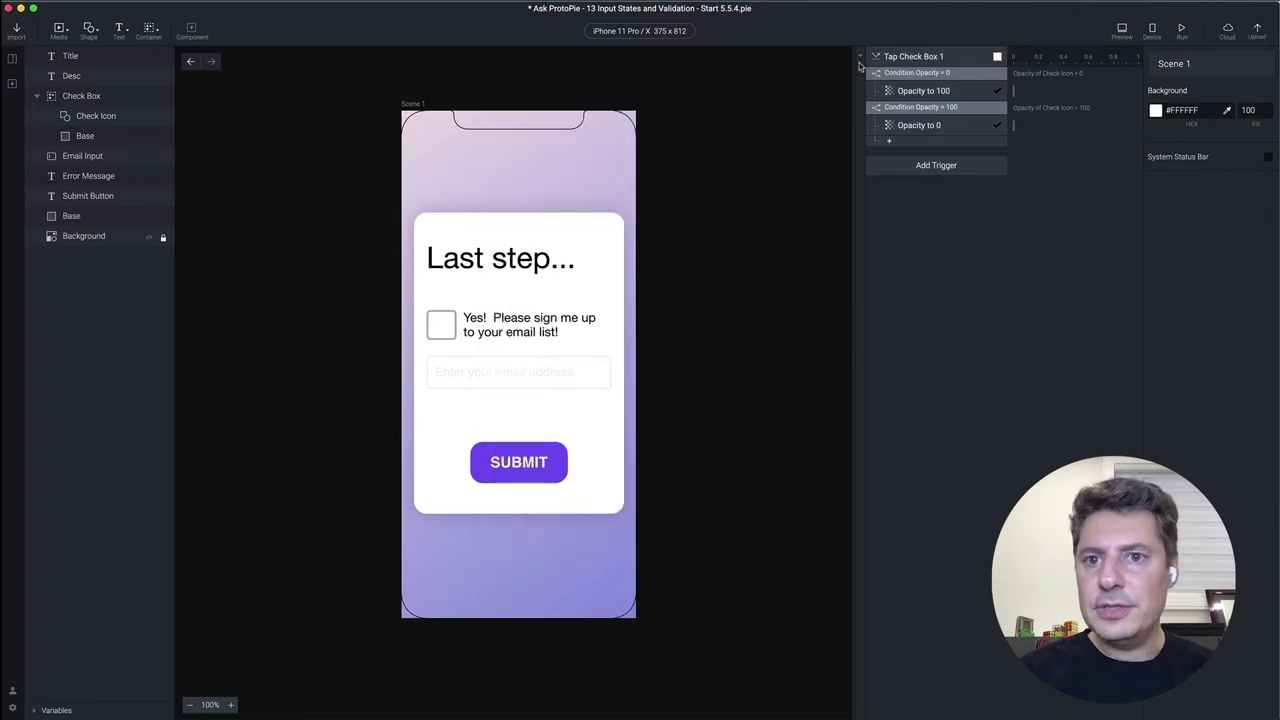
pyautogui.click(936, 57)
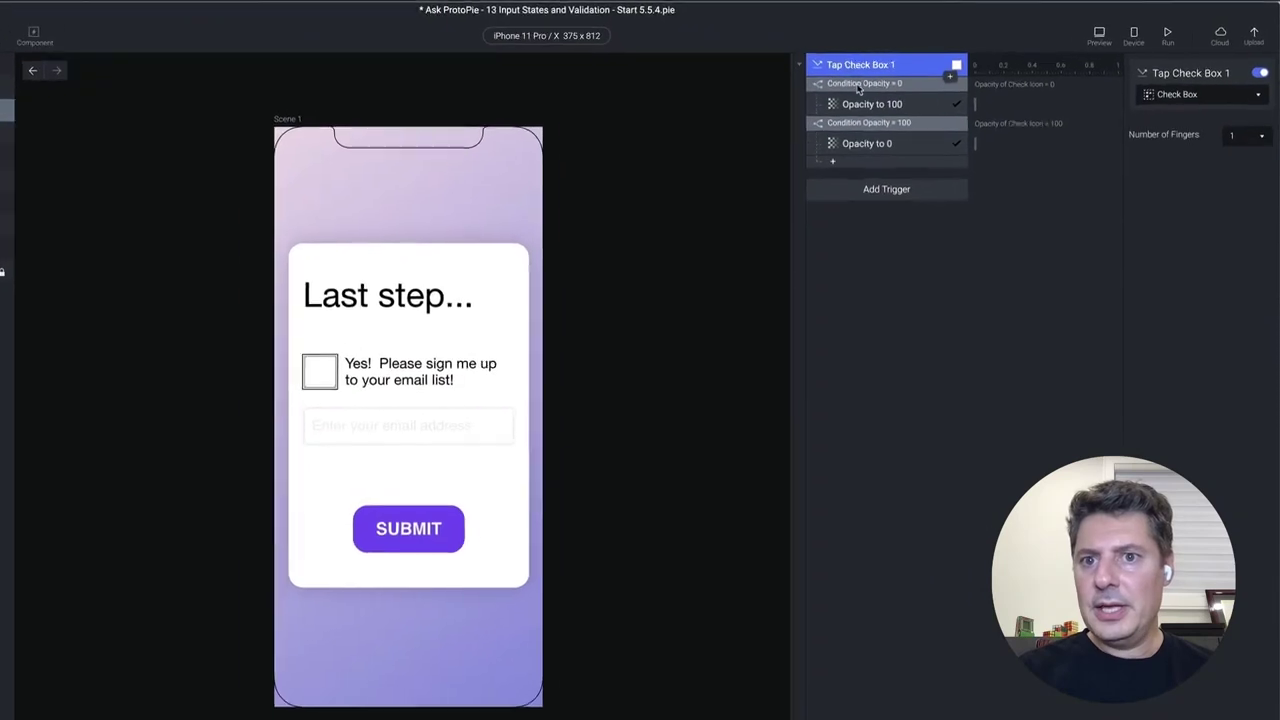
pyautogui.click(908, 75)
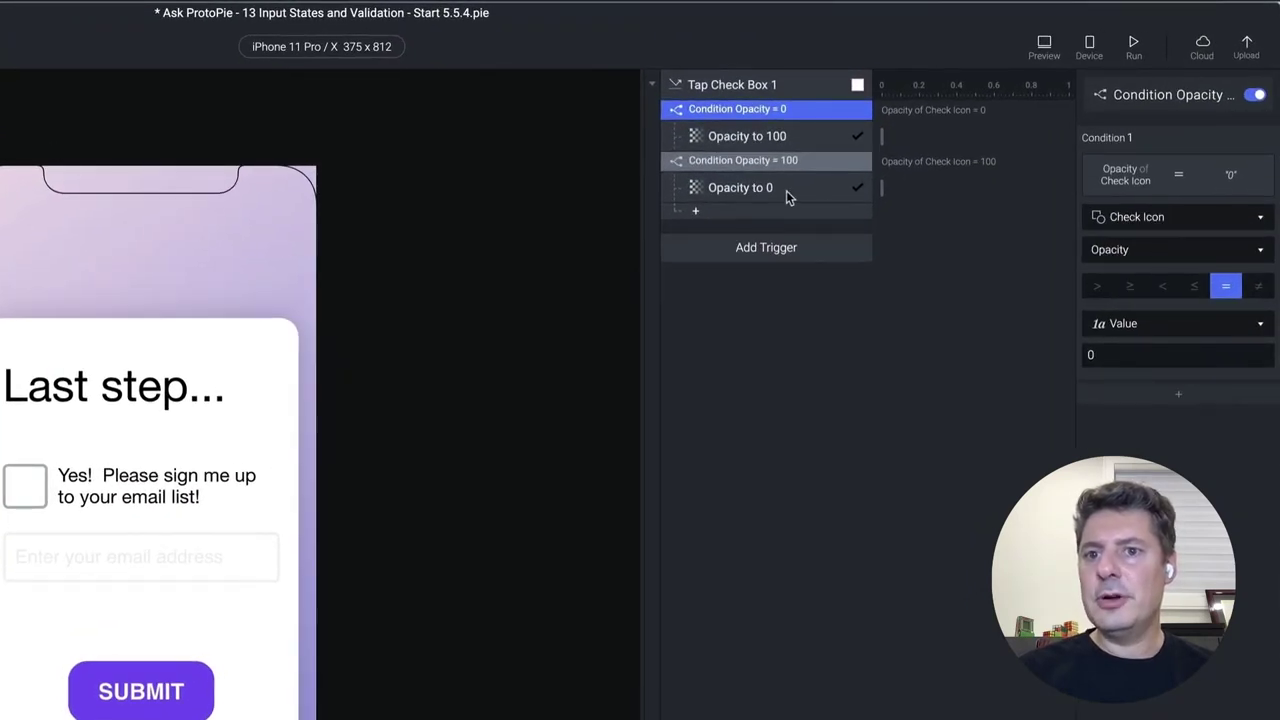
# Review the Opacity to 100, Opacity = 100 condition and Opacity to 0 rows
pyautogui.click(768, 138)
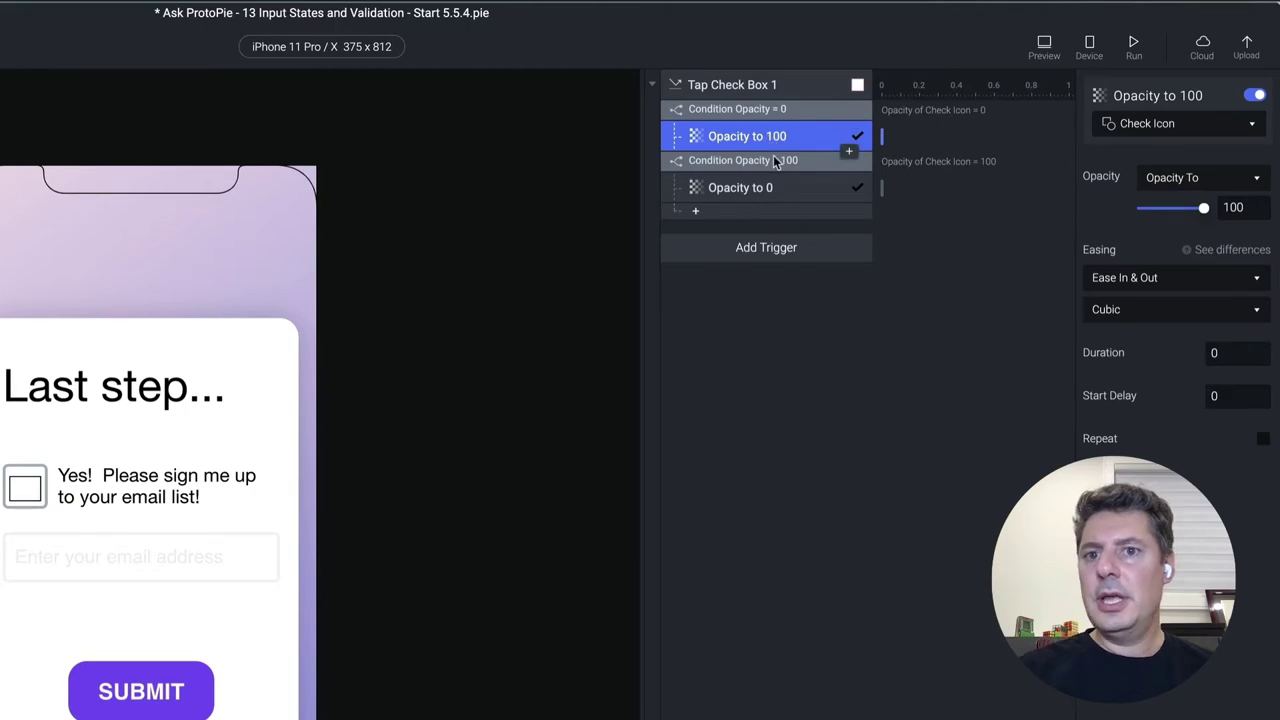
pyautogui.click(780, 162)
pyautogui.click(771, 188)
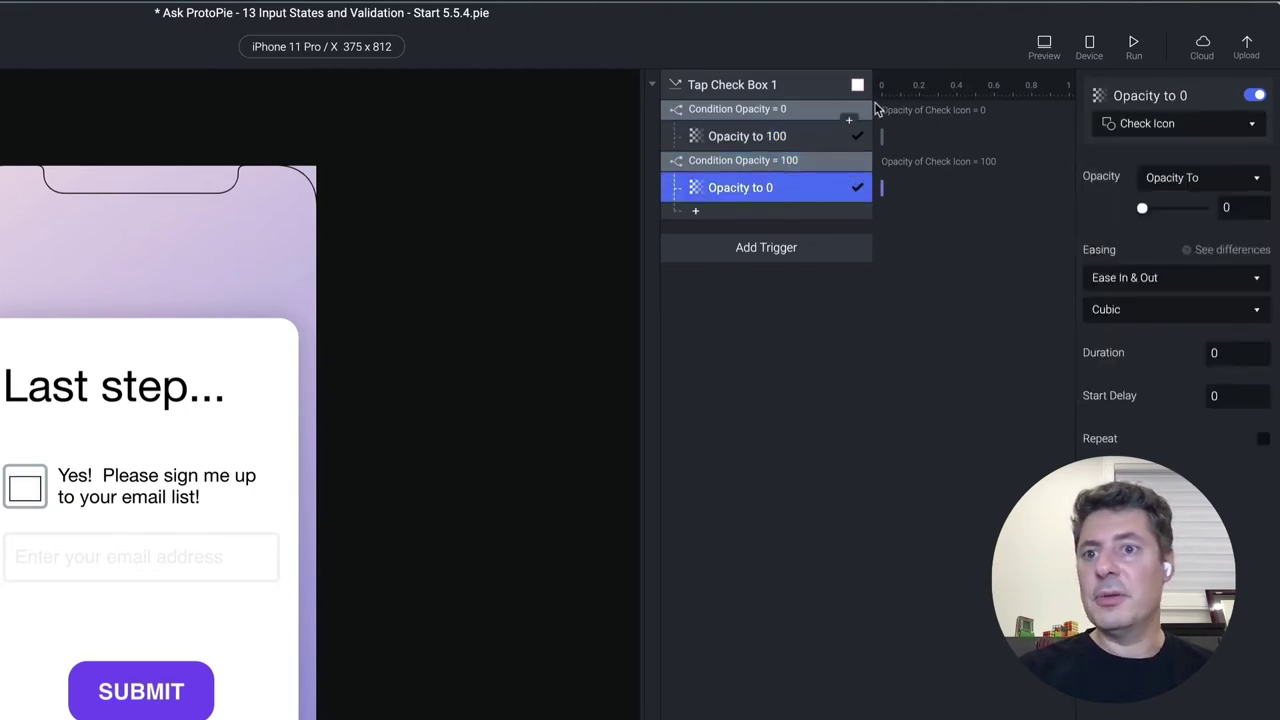
# Confirm in preview that tapping the box toggles its check mark, then show scene settings
pyautogui.click(1044, 44)
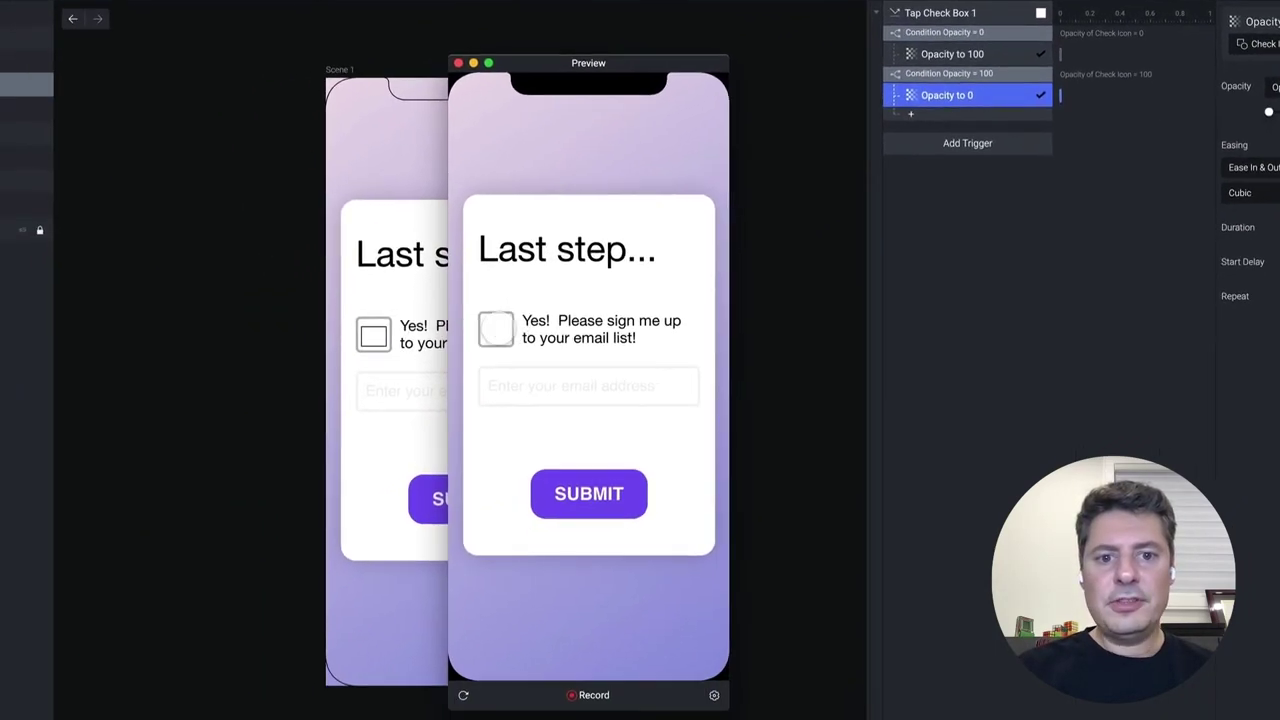
pyautogui.click(230, 450)
pyautogui.click(496, 328)
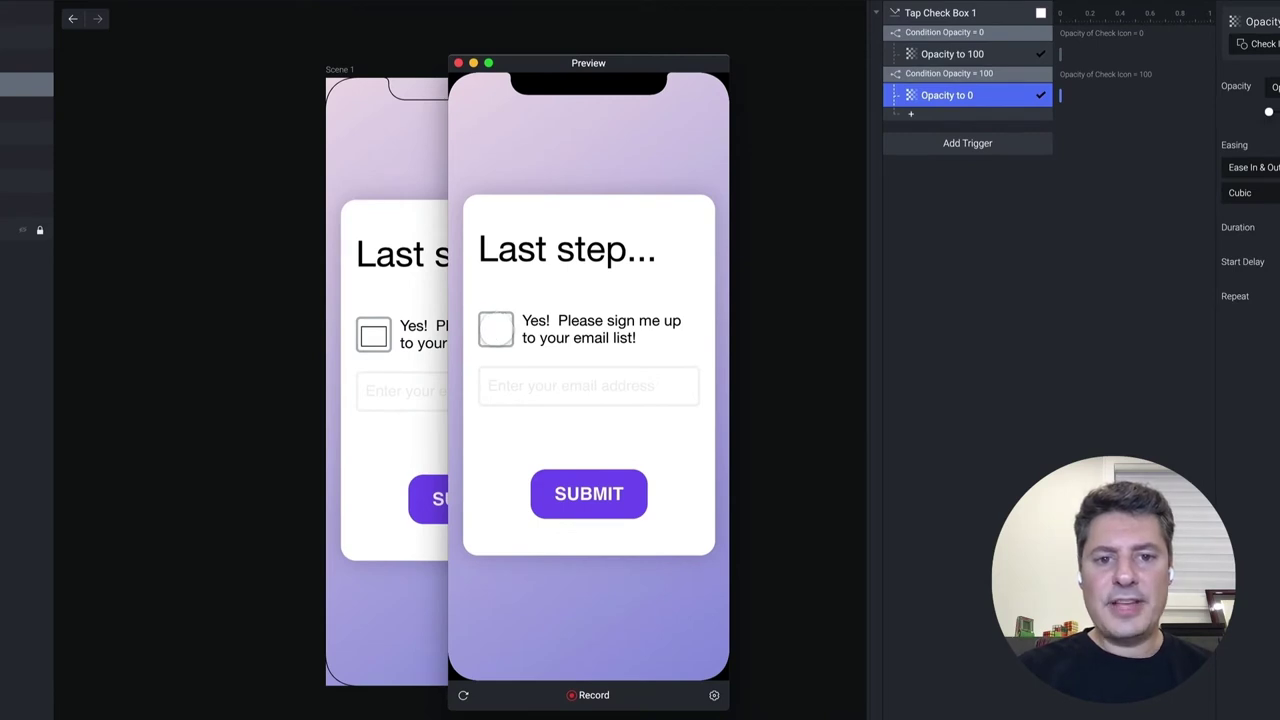
pyautogui.click(496, 328)
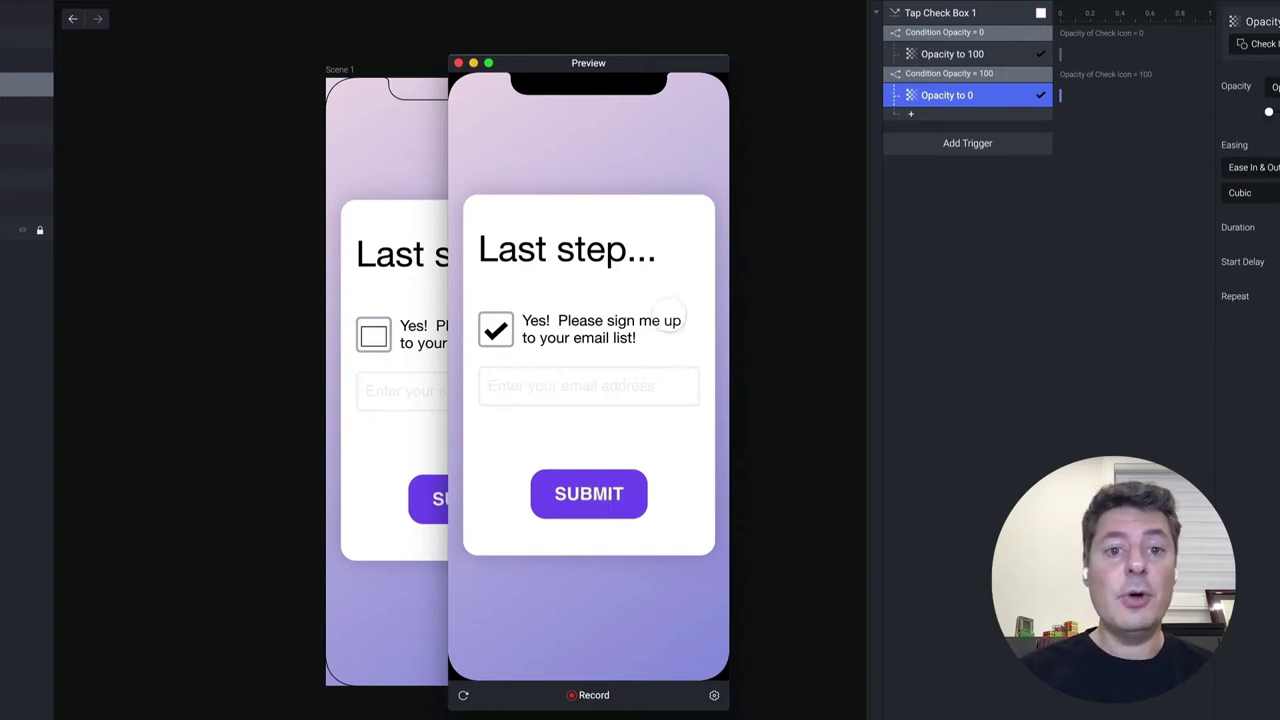
pyautogui.click(458, 63)
pyautogui.click(700, 408)
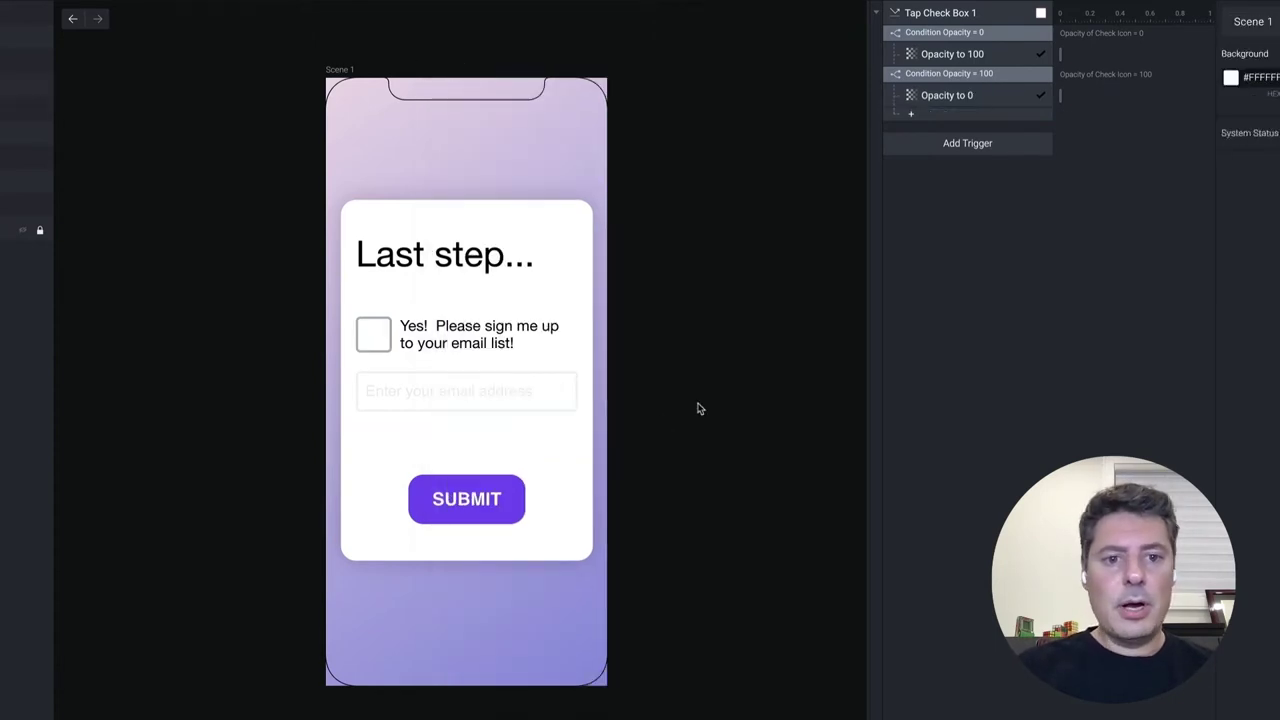
pyautogui.click(557, 382)
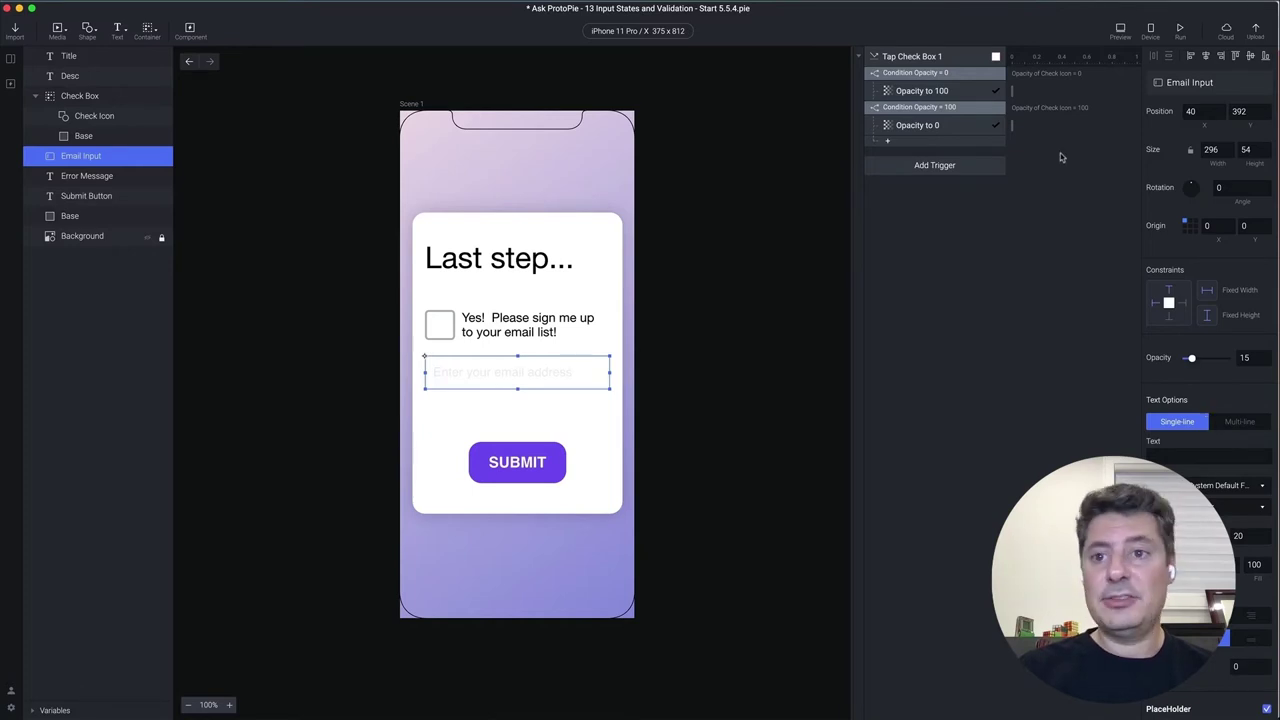
pyautogui.click(1121, 31)
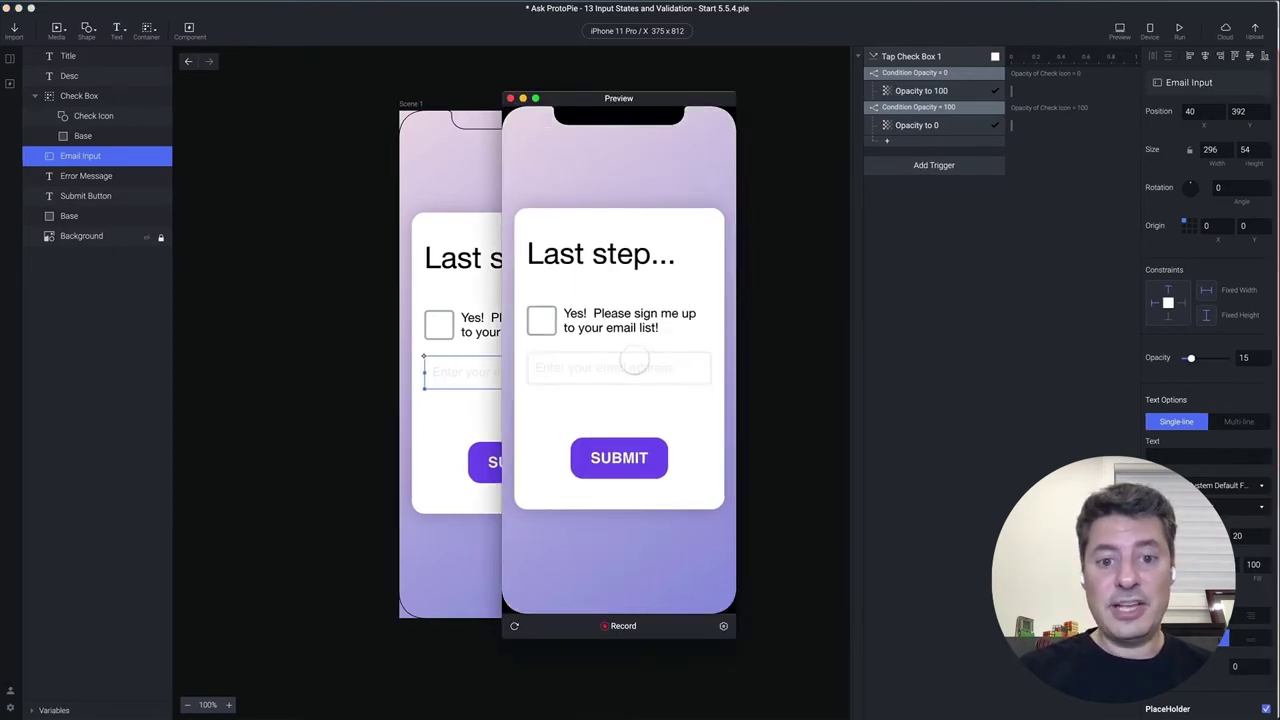
pyautogui.click(625, 365)
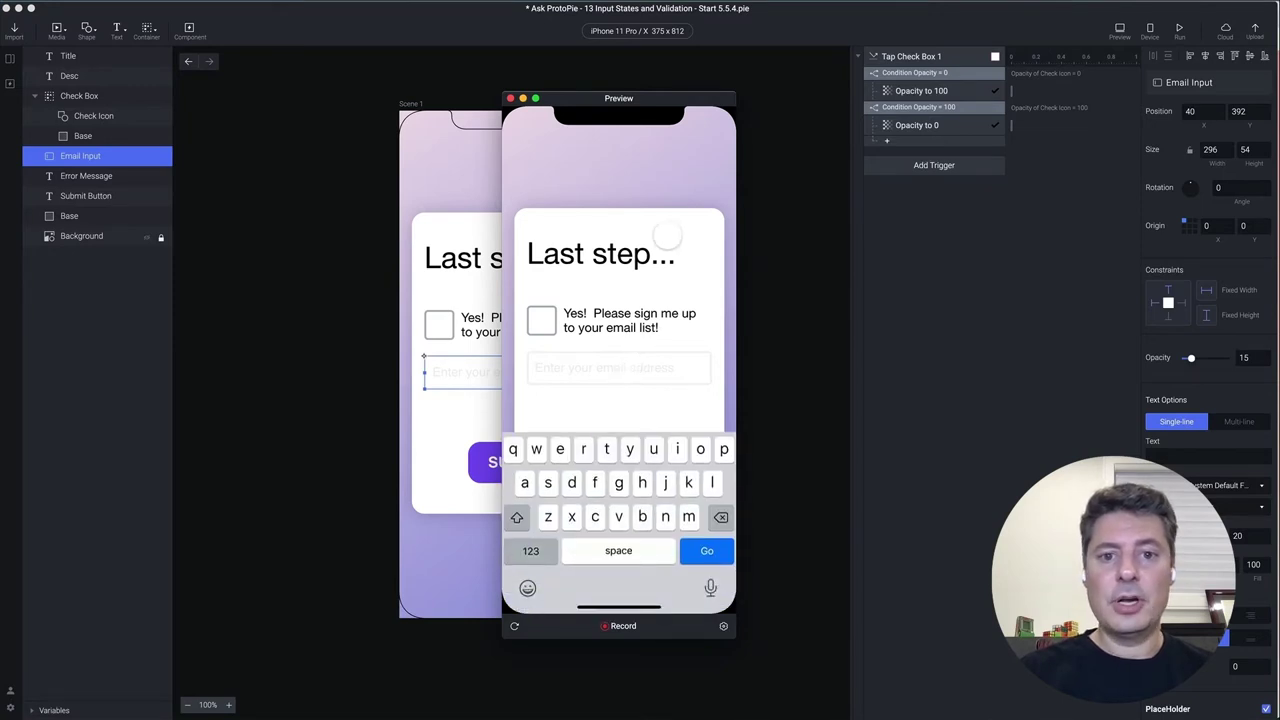
pyautogui.click(685, 254)
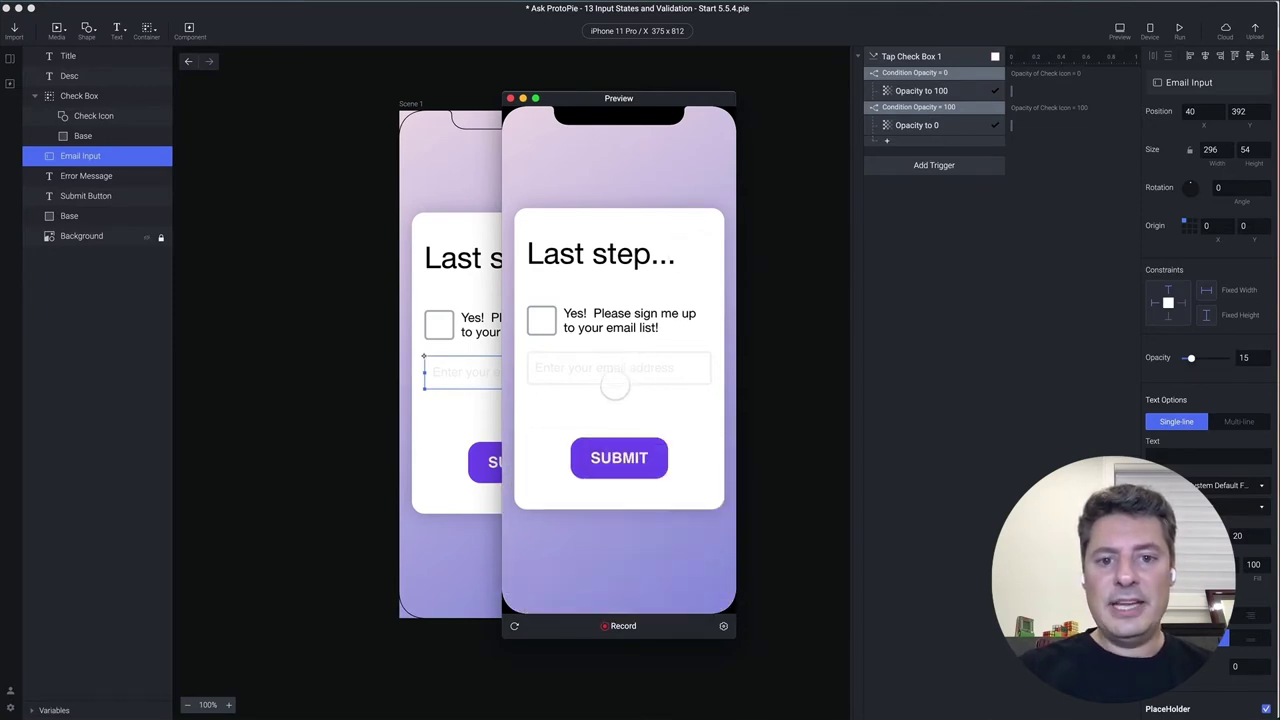
pyautogui.click(609, 368)
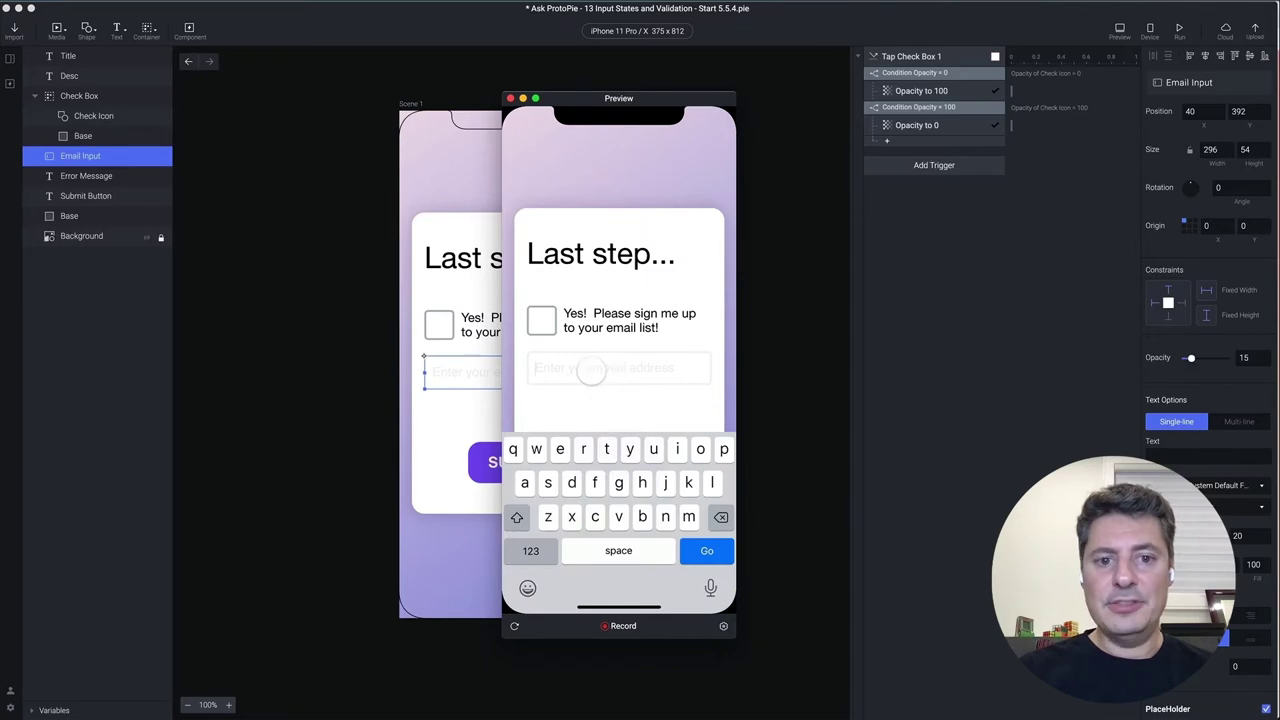
pyautogui.click(686, 266)
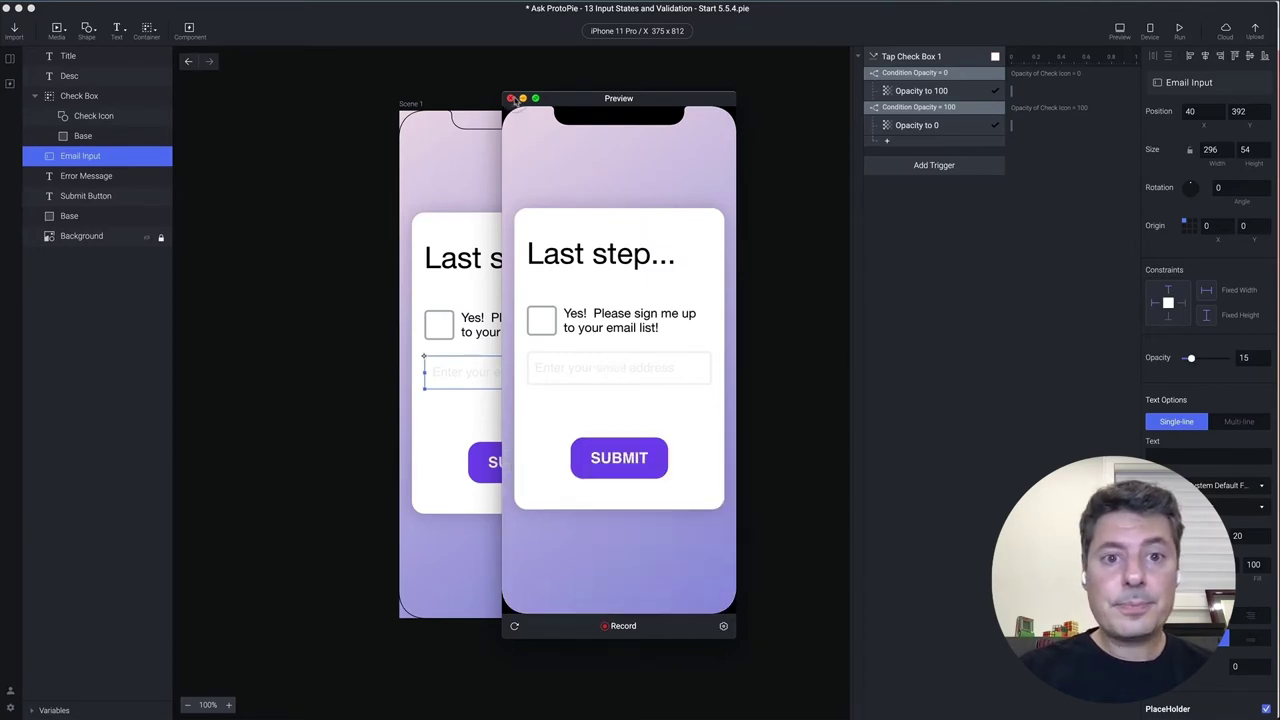
pyautogui.click(510, 98)
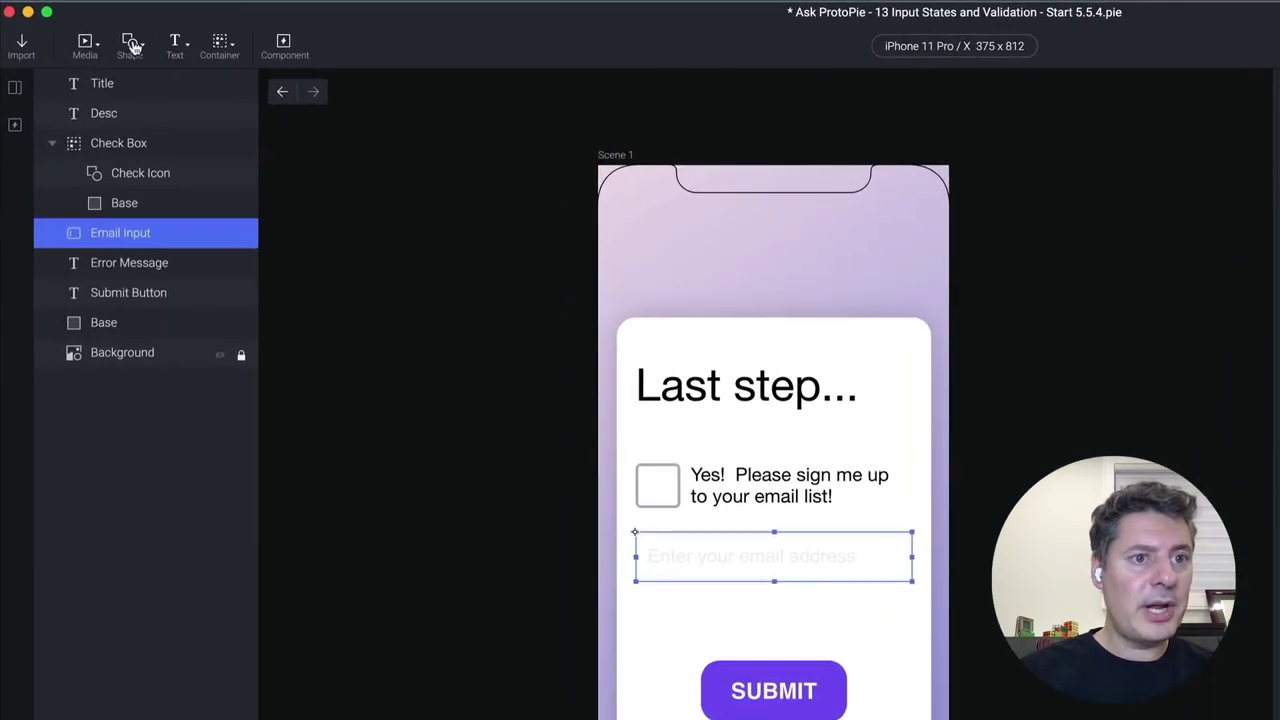
# Draw Rectangle 1 over the email field and toggle Make Lower Layers Touchable
pyautogui.click(115, 37)
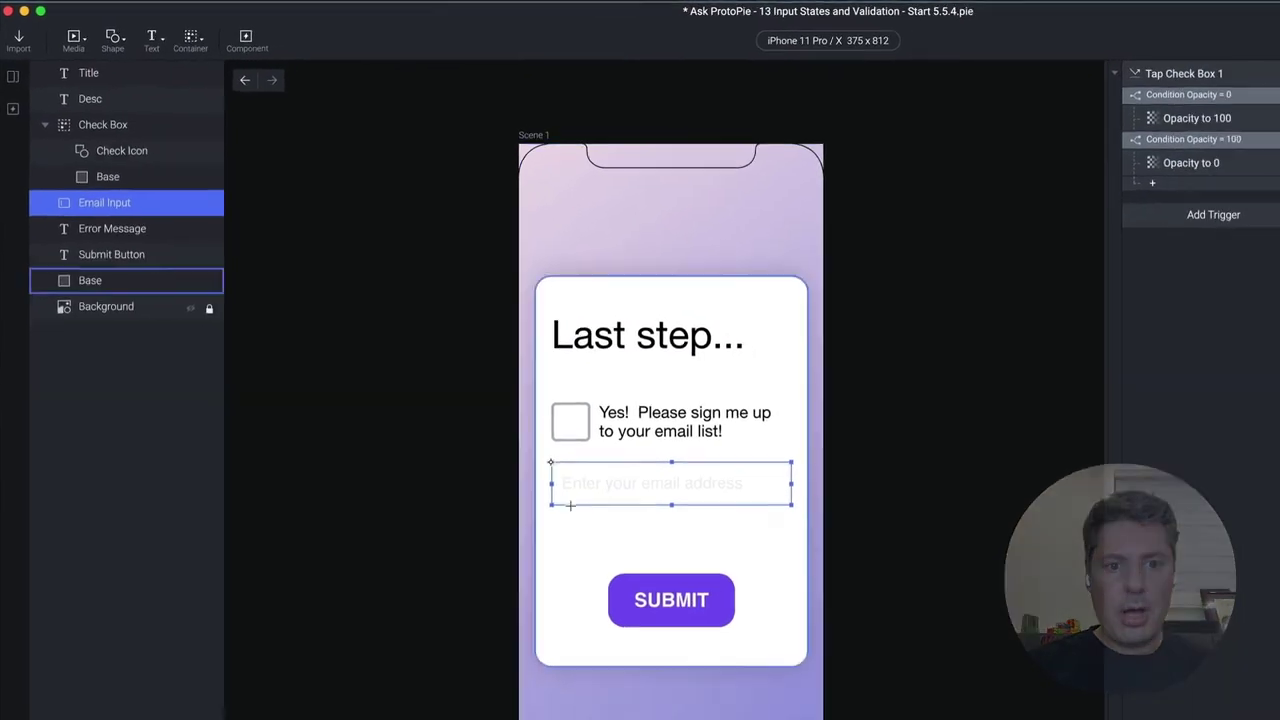
pyautogui.moveTo(615, 510)
pyautogui.mouseDown()
pyautogui.moveTo(636, 531)
pyautogui.moveTo(905, 579)
pyautogui.mouseUp()
pyautogui.moveTo(731, 468); pyautogui.dragTo(737, 478)
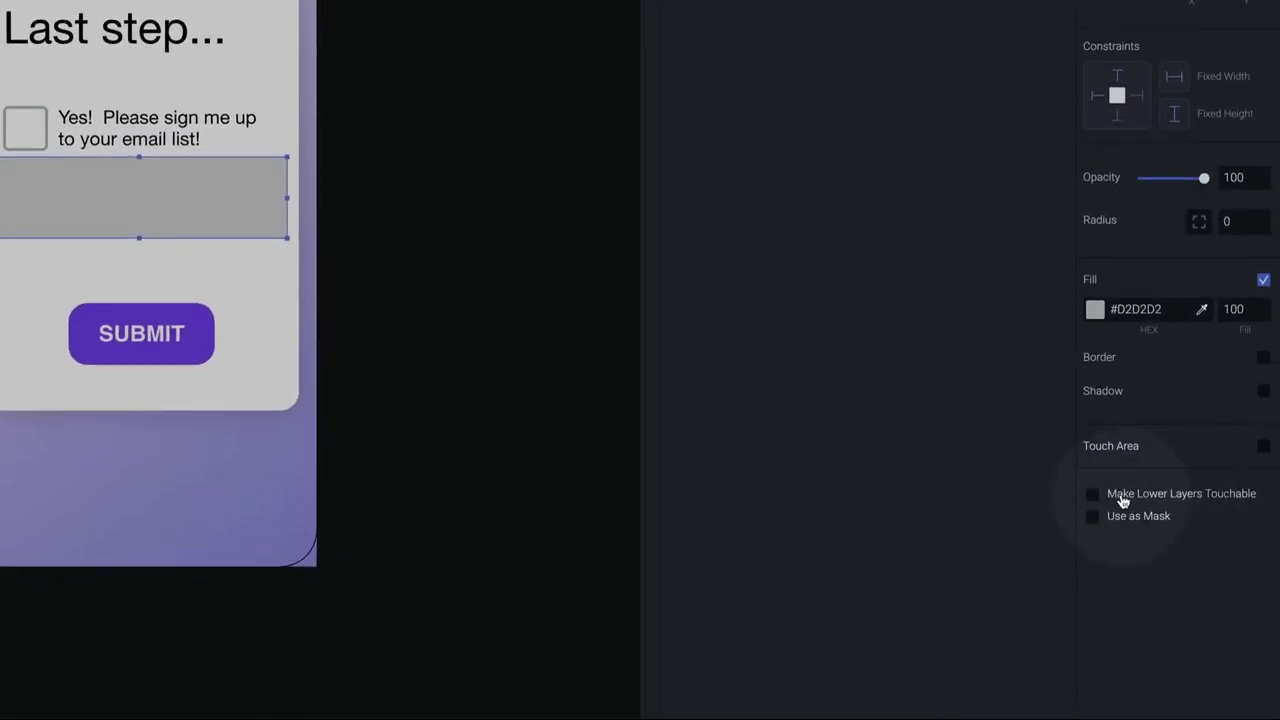
pyautogui.click(1091, 496)
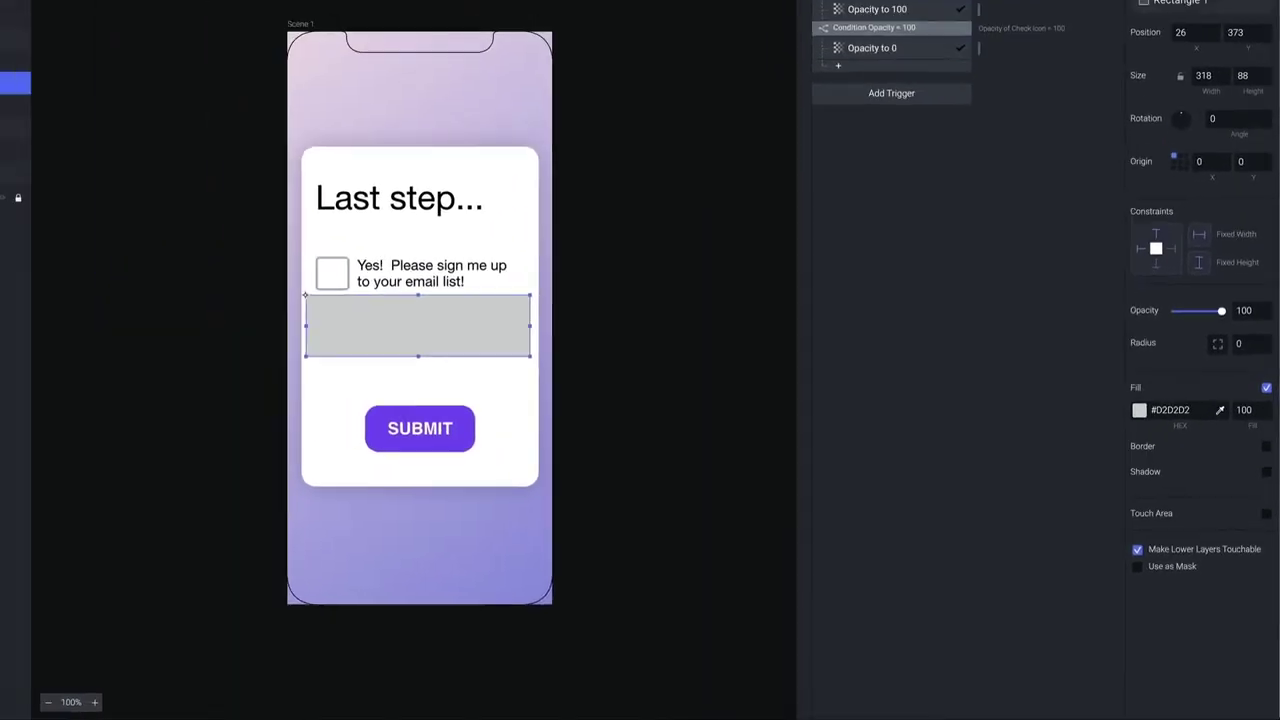
# Test tapping the covered email field in preview, then set the rectangle's opacity to 0
pyautogui.click(1121, 30)
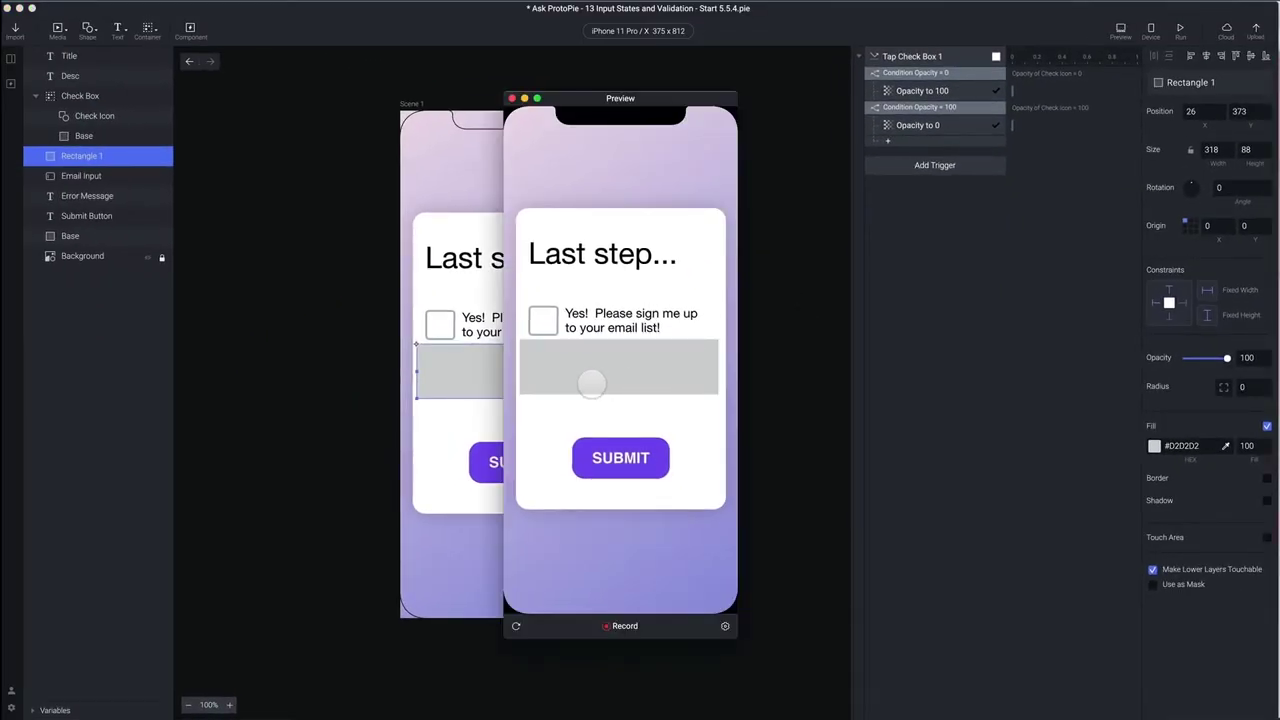
pyautogui.click(597, 371)
pyautogui.click(627, 187)
pyautogui.click(512, 98)
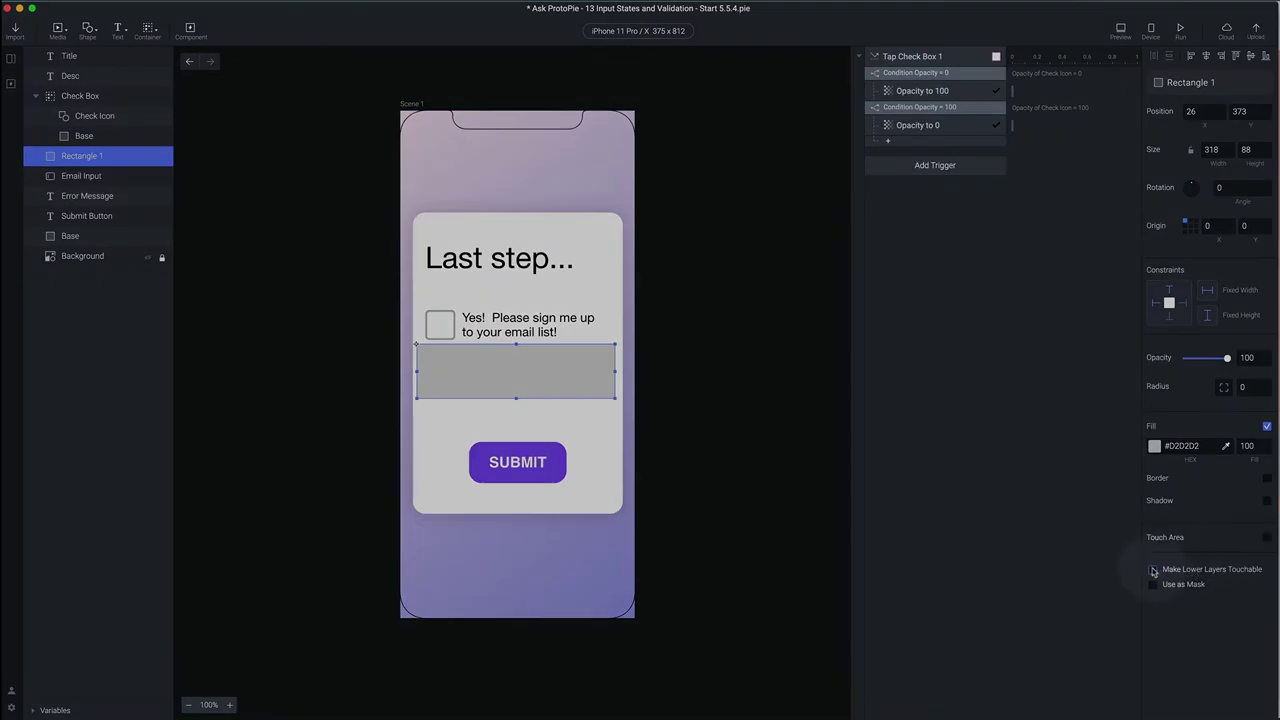
pyautogui.click(1122, 32)
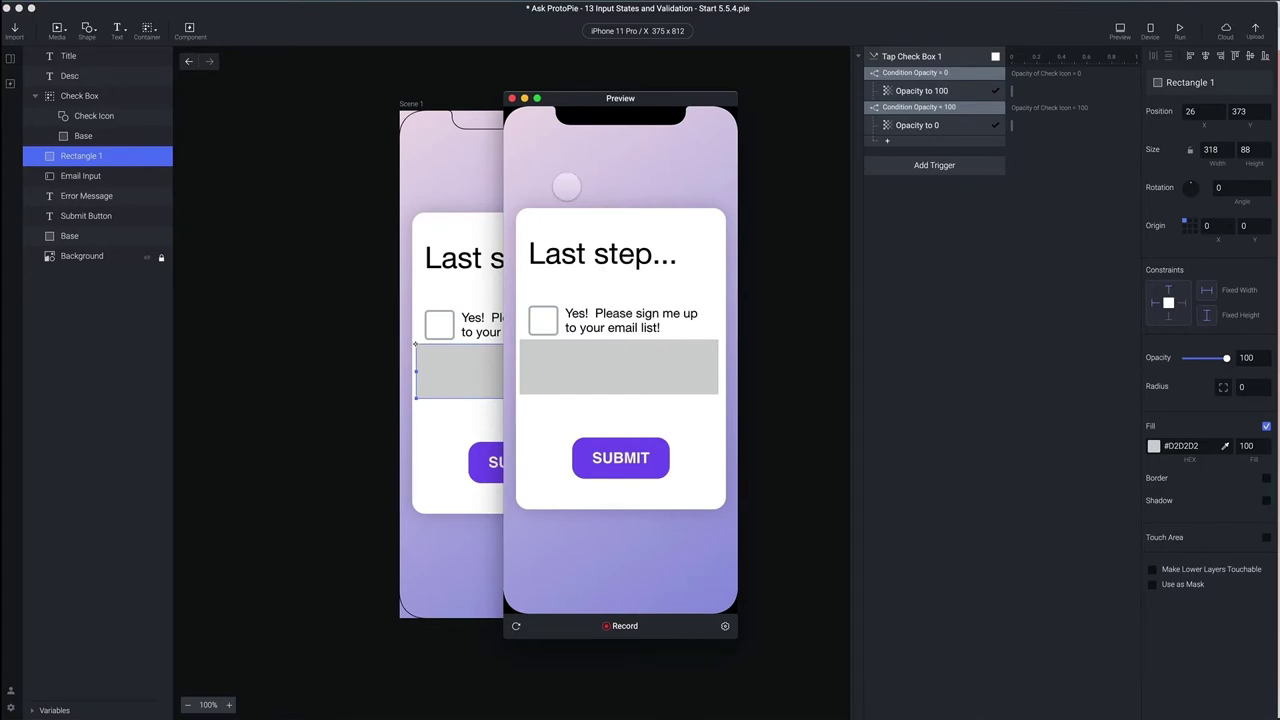
pyautogui.click(511, 98)
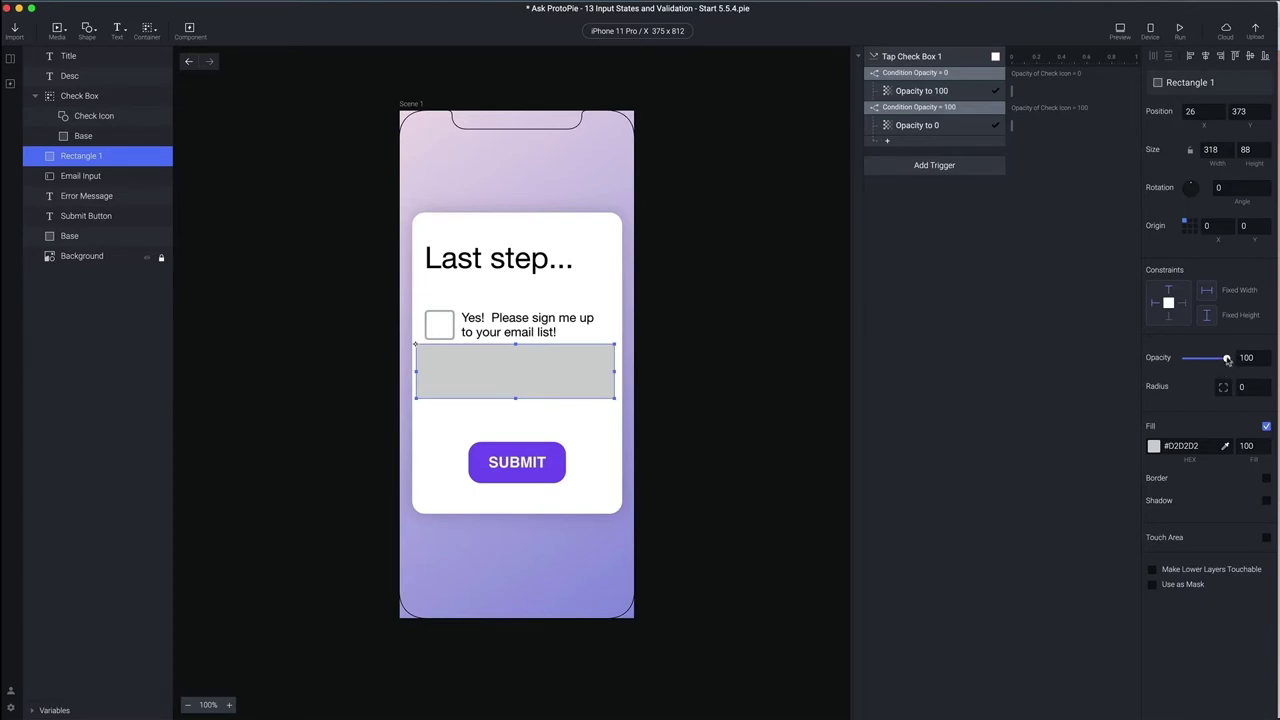
pyautogui.moveTo(1229, 357); pyautogui.dragTo(1160, 367)
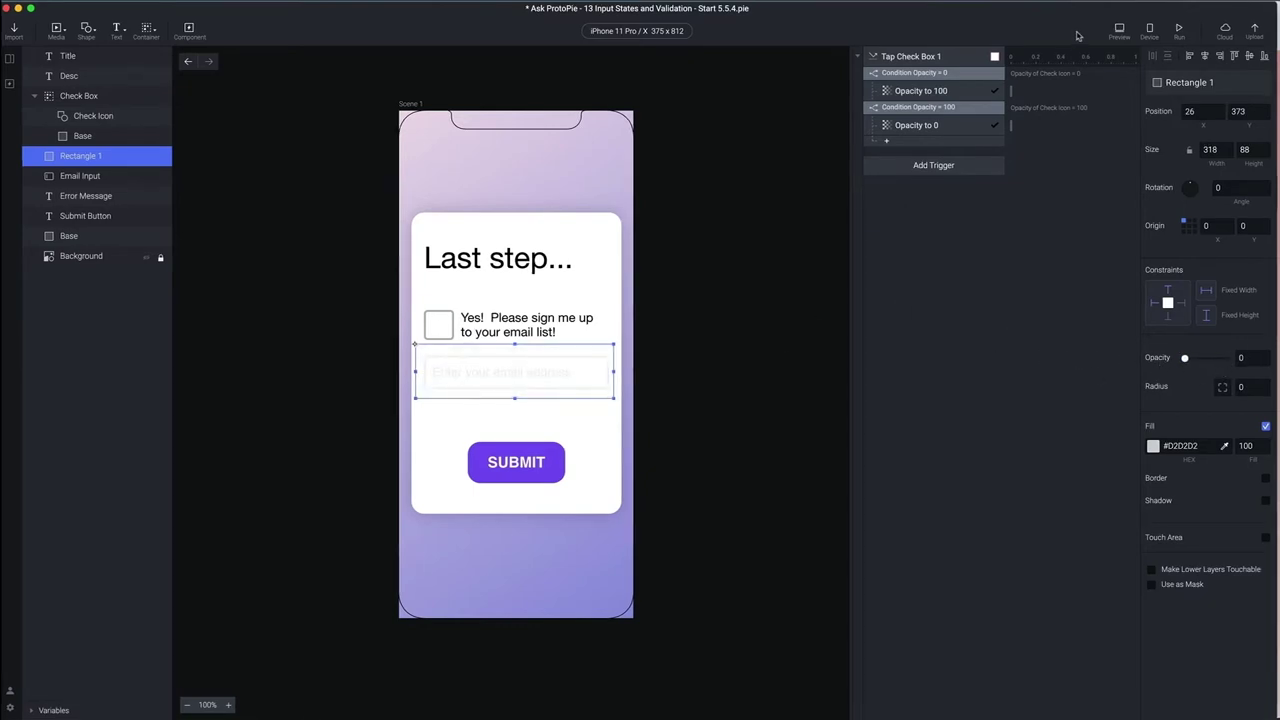
# Preview tapping the email field through the transparent rectangle
pyautogui.click(1120, 30)
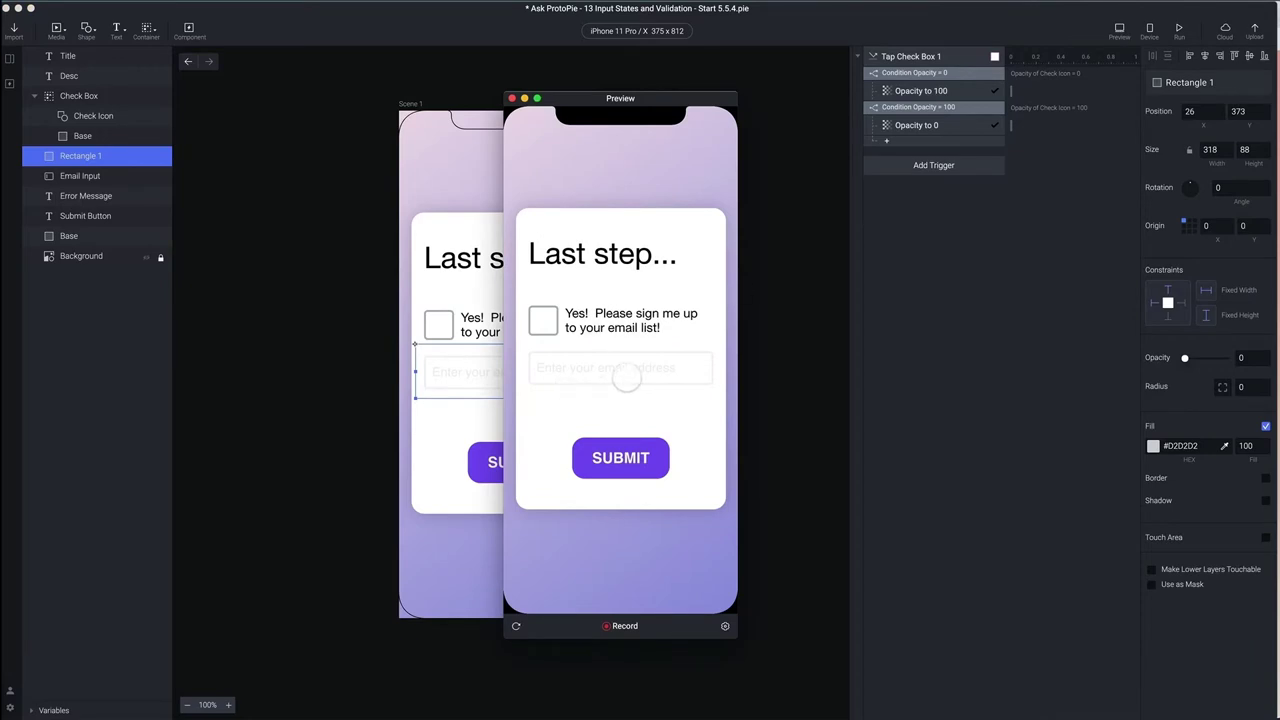
pyautogui.click(620, 372)
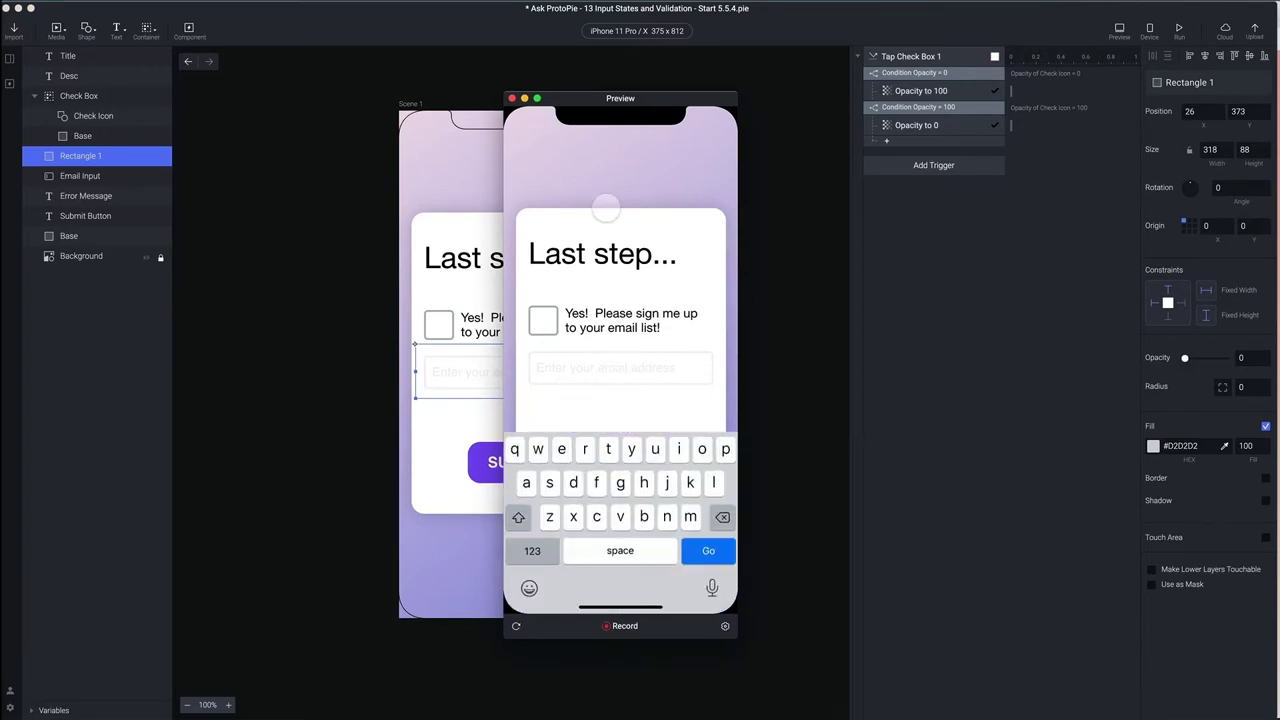
pyautogui.click(560, 118)
pyautogui.click(511, 98)
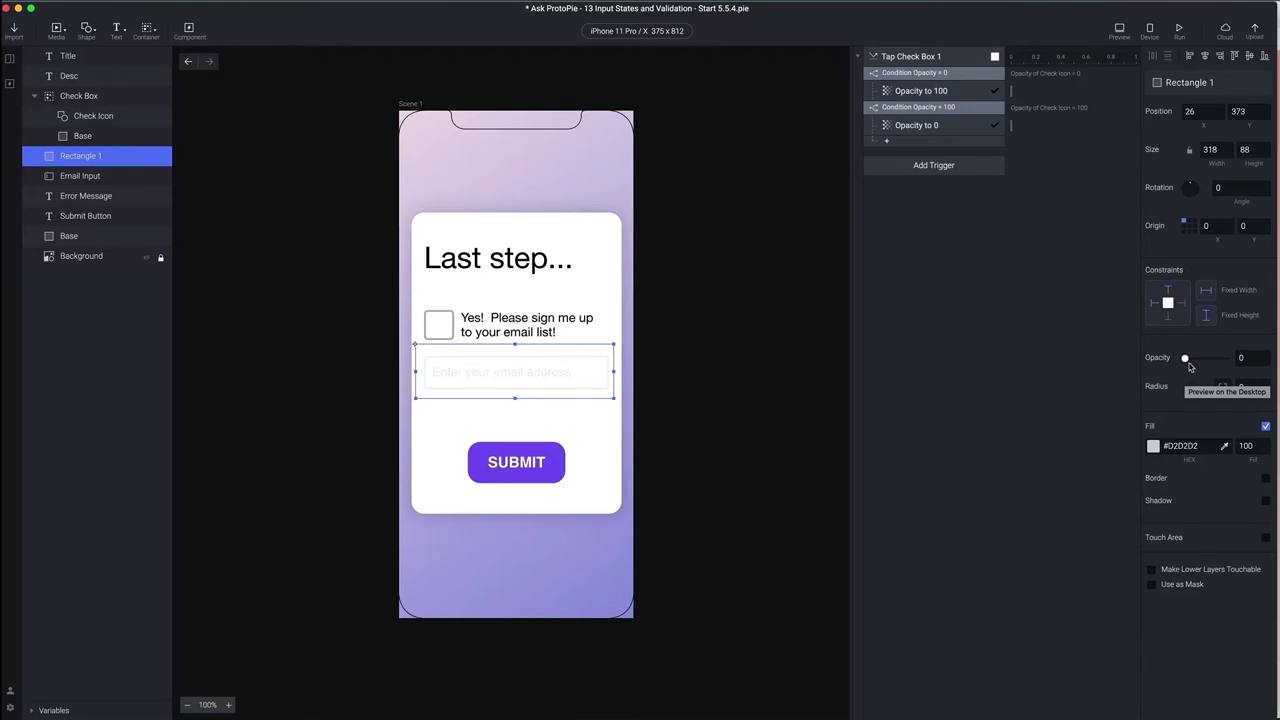
# Restore Rectangle 1 to 100 opacity and remove its grey fill
pyautogui.moveTo(1185, 359); pyautogui.dragTo(1257, 360)
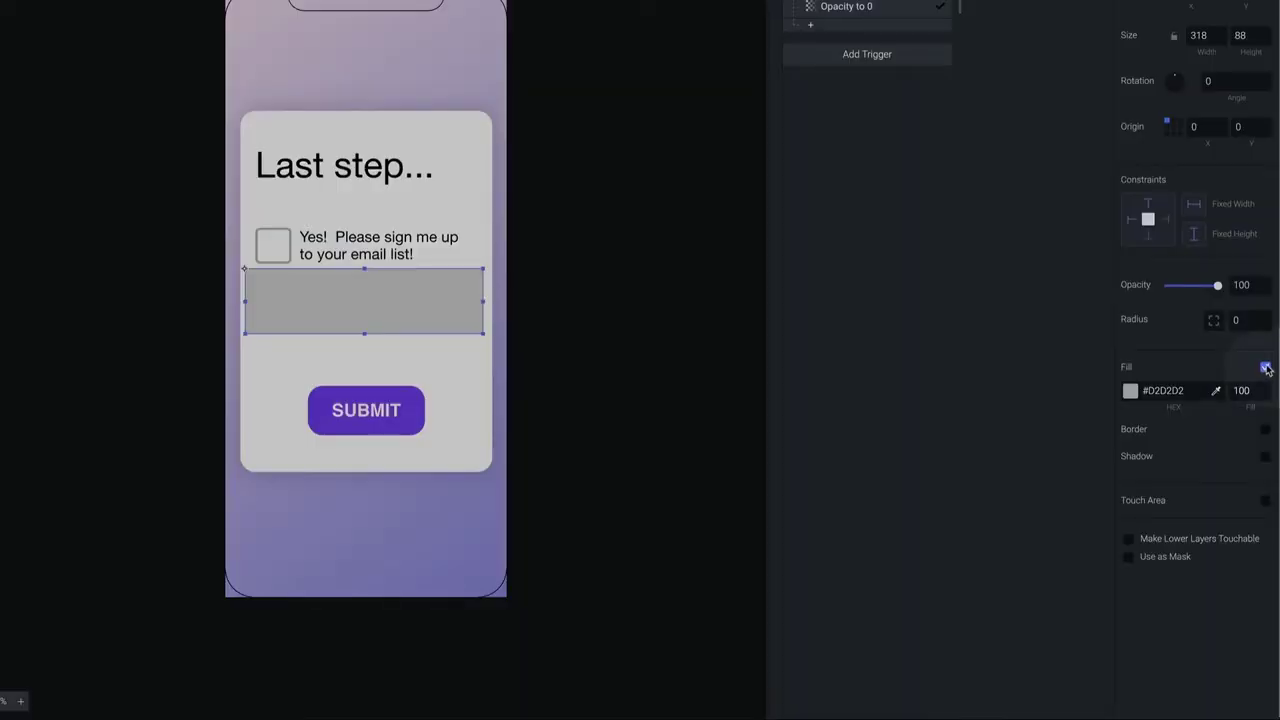
pyautogui.click(1265, 368)
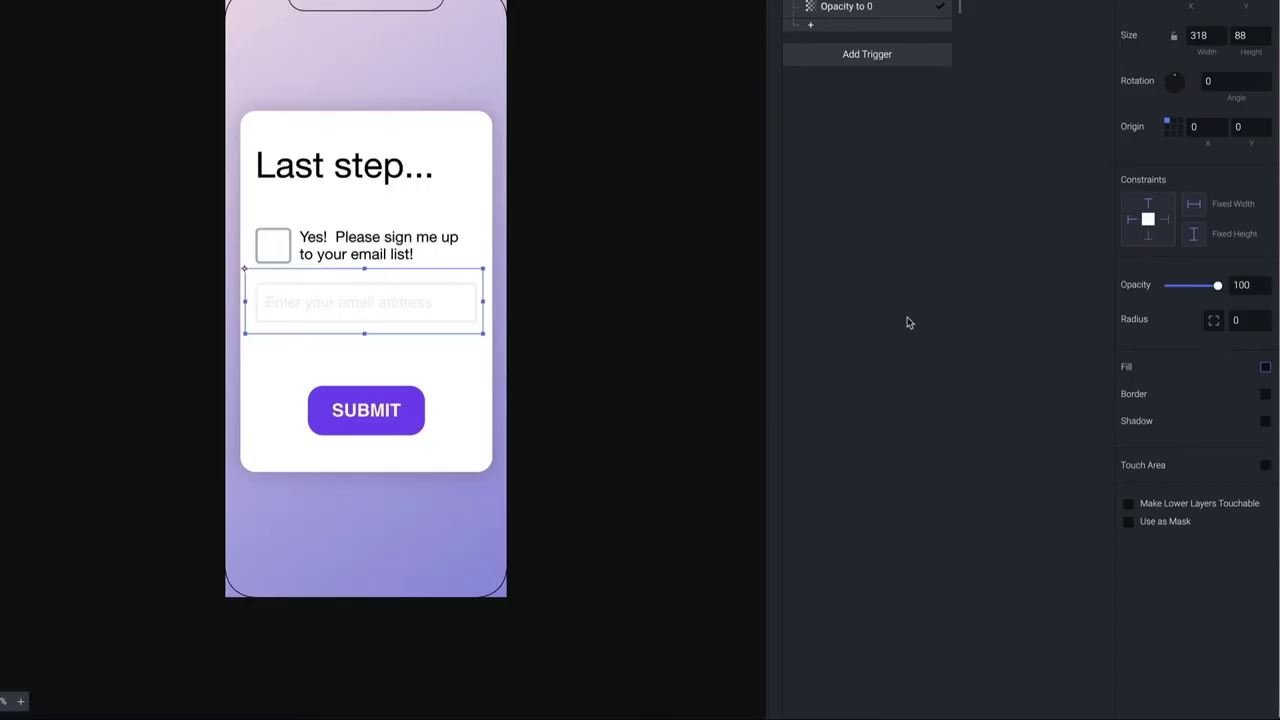
pyautogui.click(718, 303)
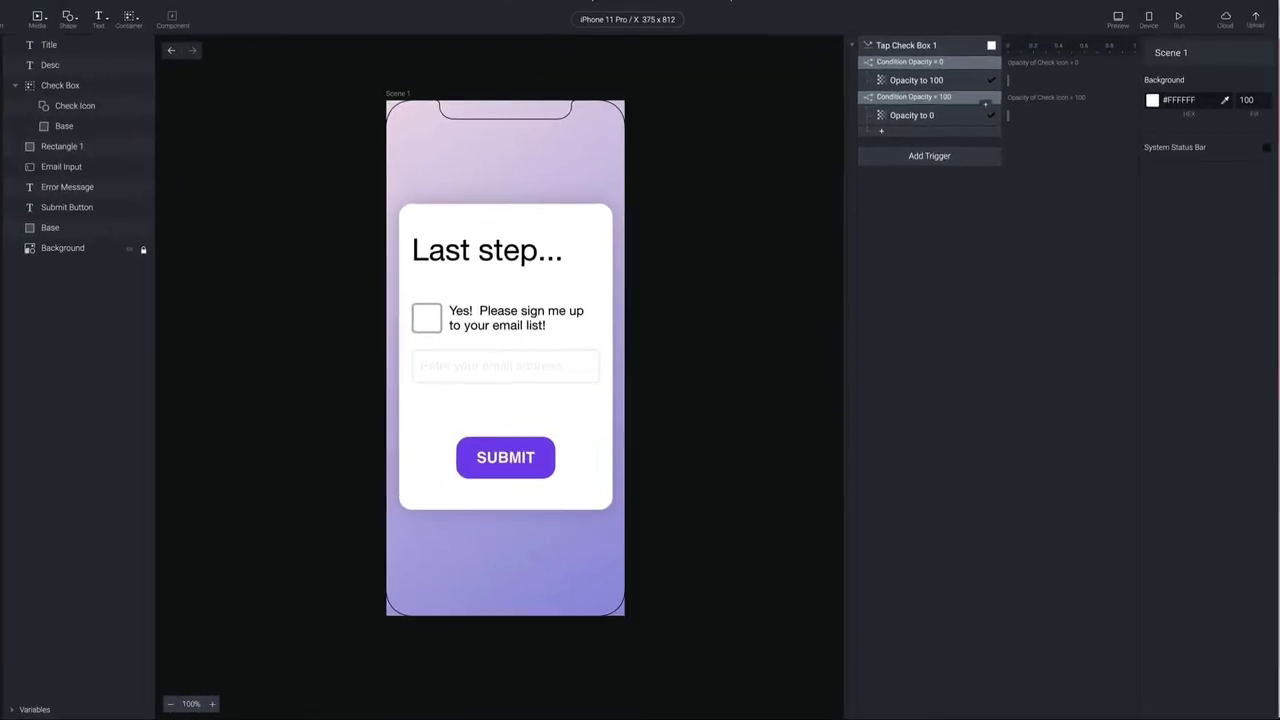
# Tick the checkbox in a preview to see the check mark, then show the trigger type list
pyautogui.click(1118, 30)
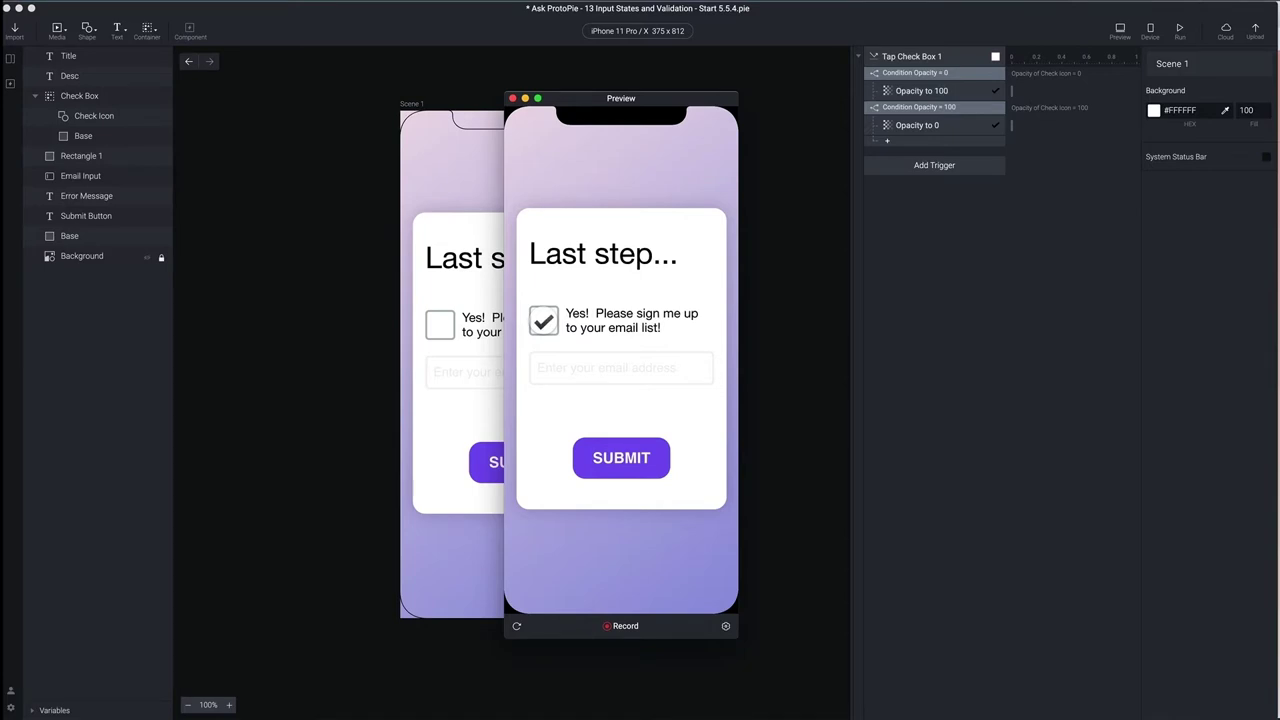
pyautogui.click(543, 320)
pyautogui.click(512, 98)
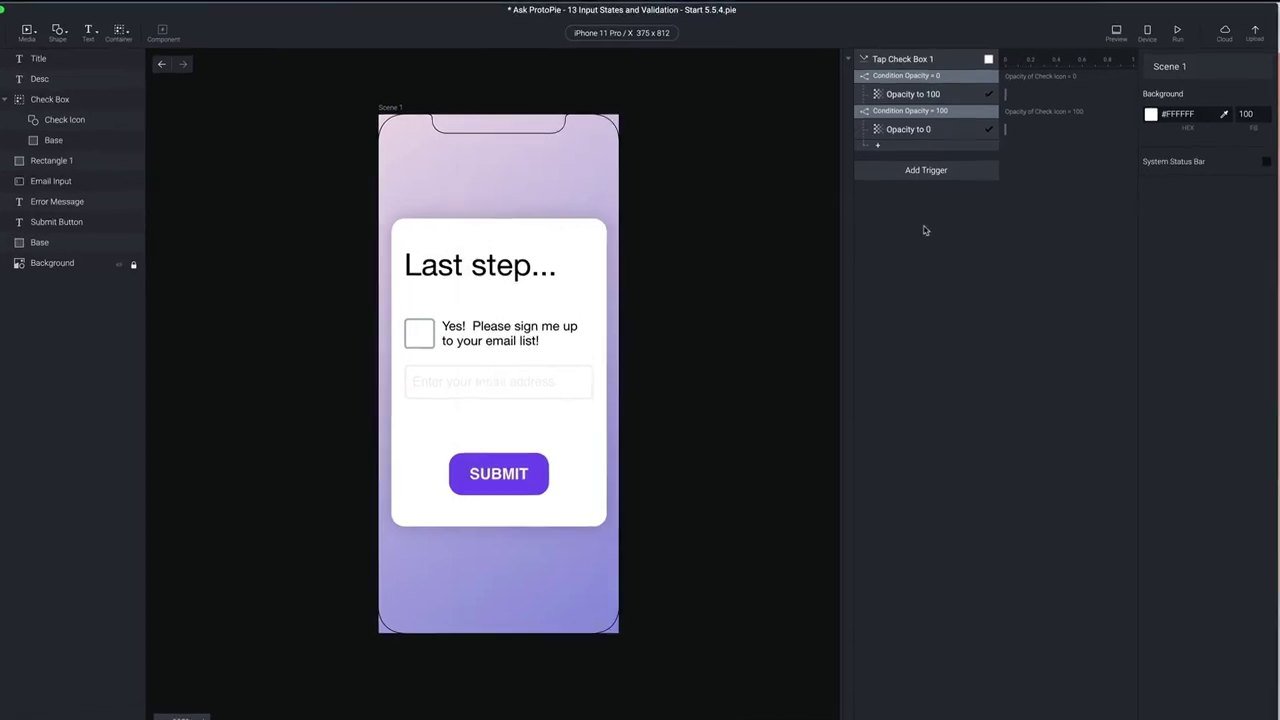
pyautogui.click(936, 174)
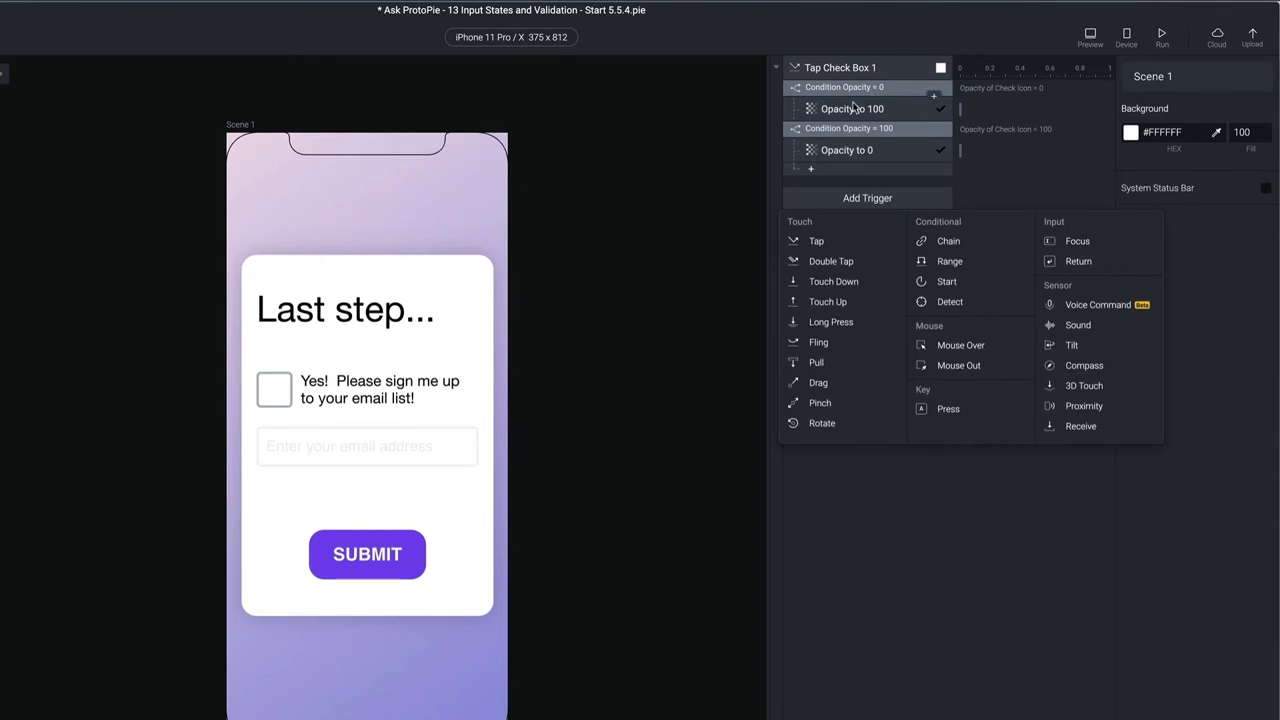
# Add a Detect trigger watching the Check Icon layer's Opacity
pyautogui.click(948, 301)
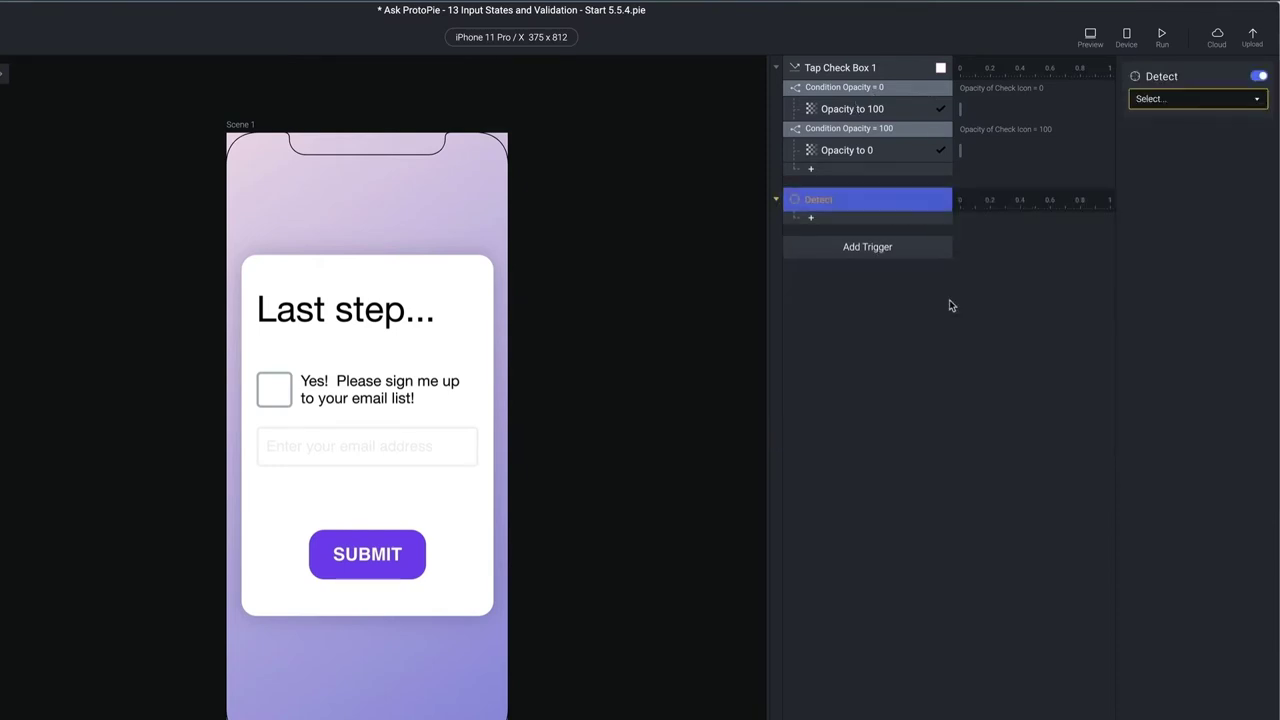
pyautogui.click(1178, 104)
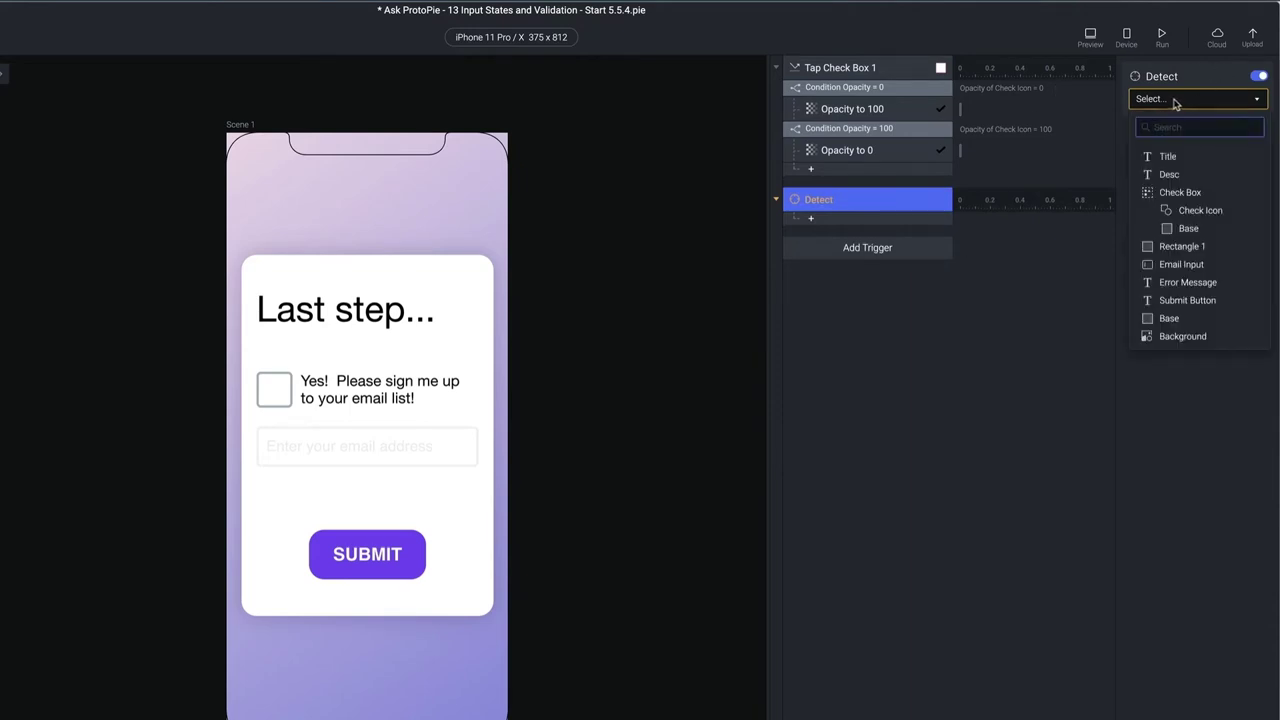
pyautogui.click(1205, 210)
pyautogui.click(1175, 124)
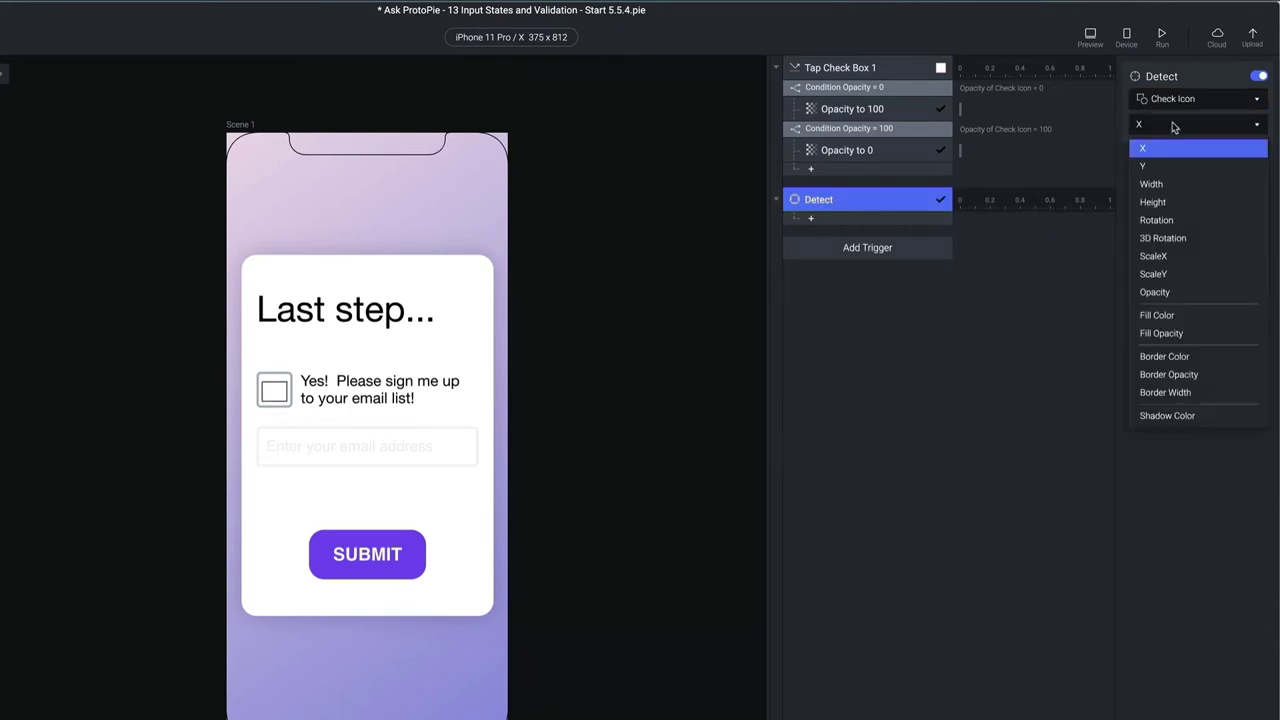
pyautogui.click(1180, 292)
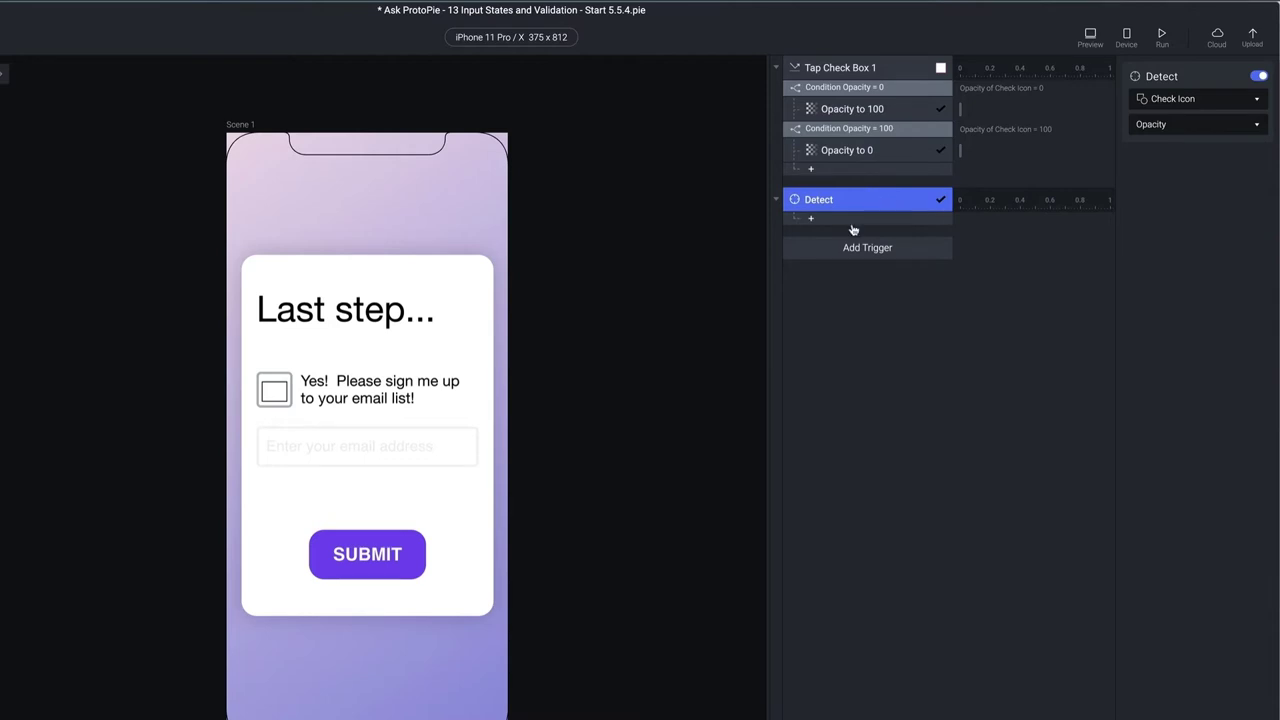
# Add a Check Icon opacity = 100 condition under Detect, named Condition Checked
pyautogui.click(852, 222)
pyautogui.click(925, 531)
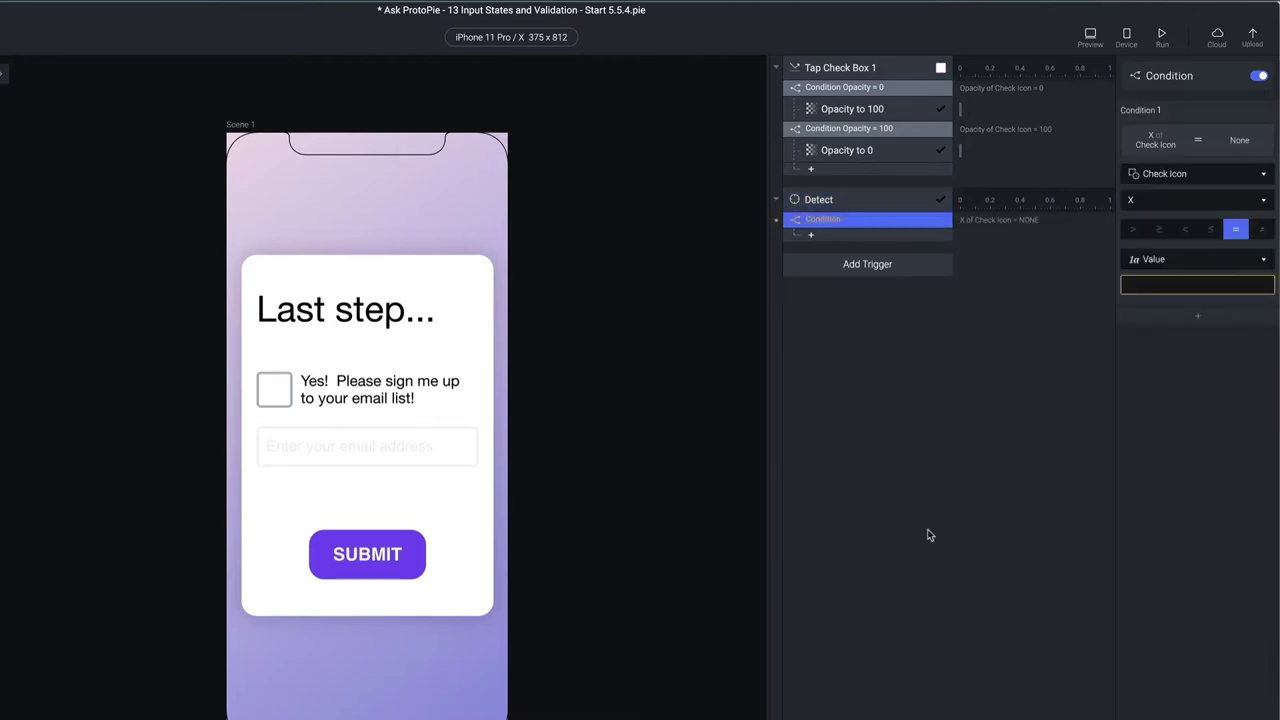
pyautogui.click(1174, 204)
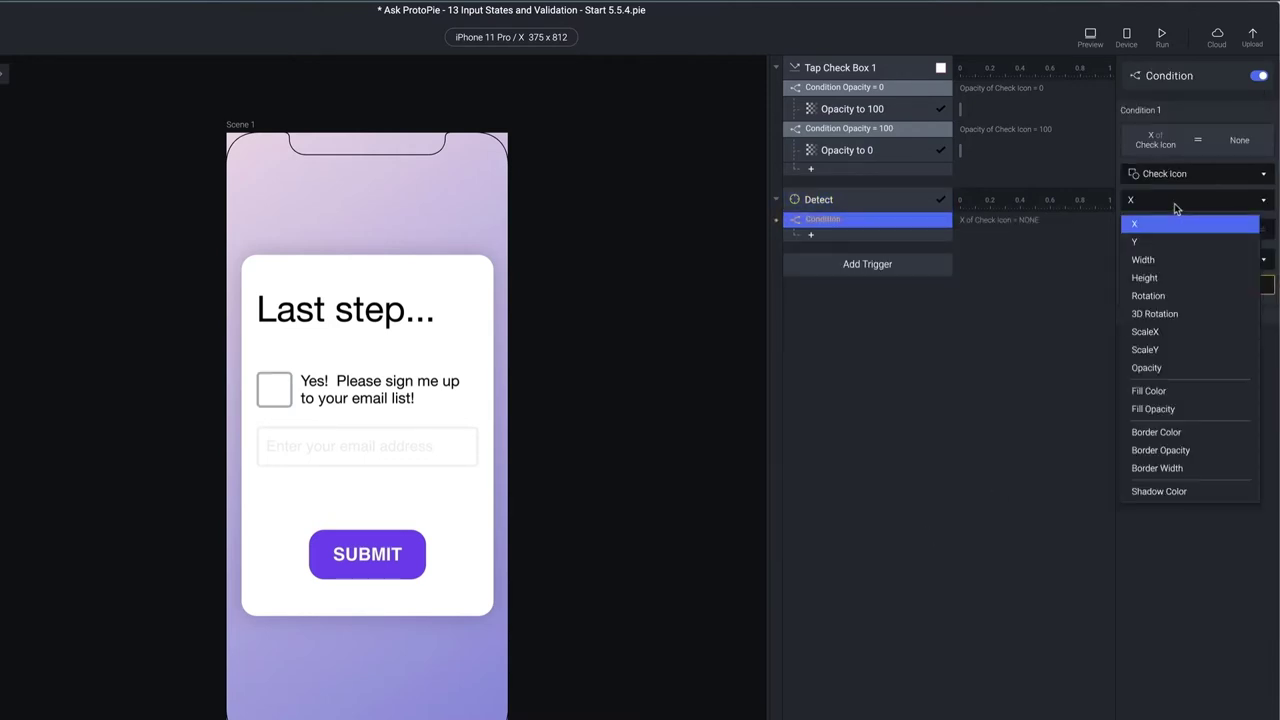
pyautogui.click(1166, 367)
pyautogui.click(1207, 290)
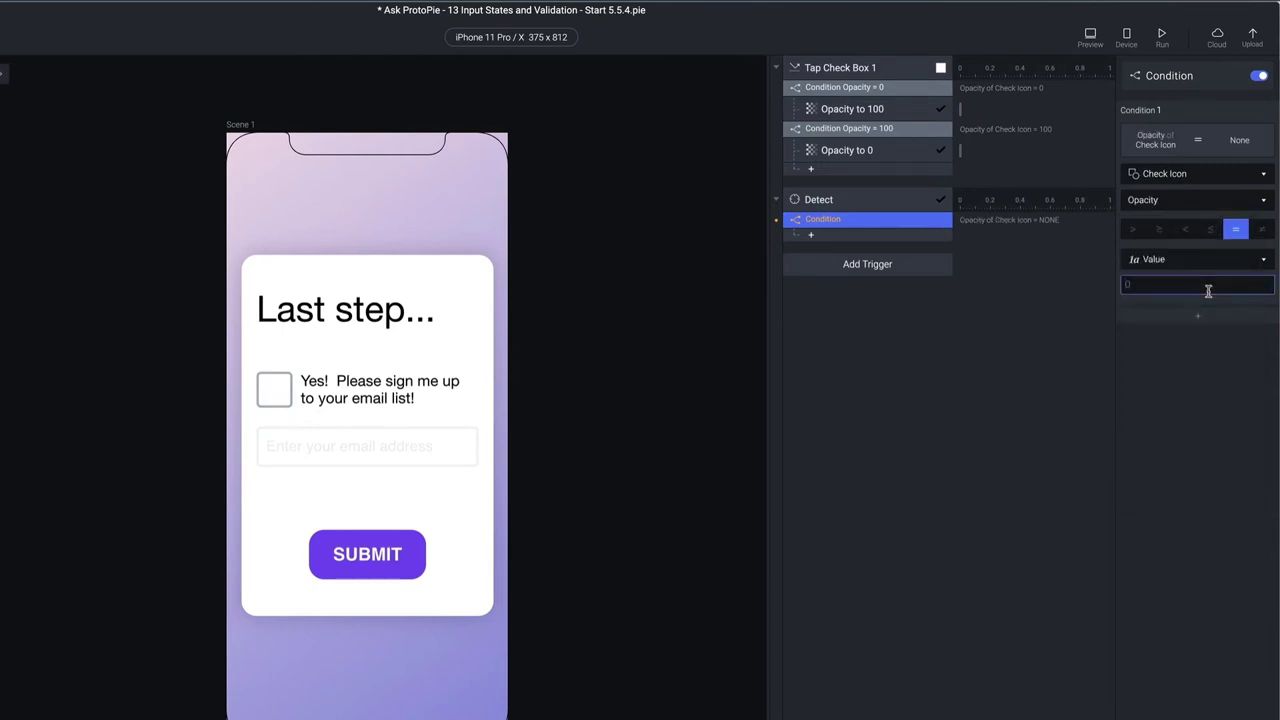
pyautogui.write('100')
pyautogui.press('Return')
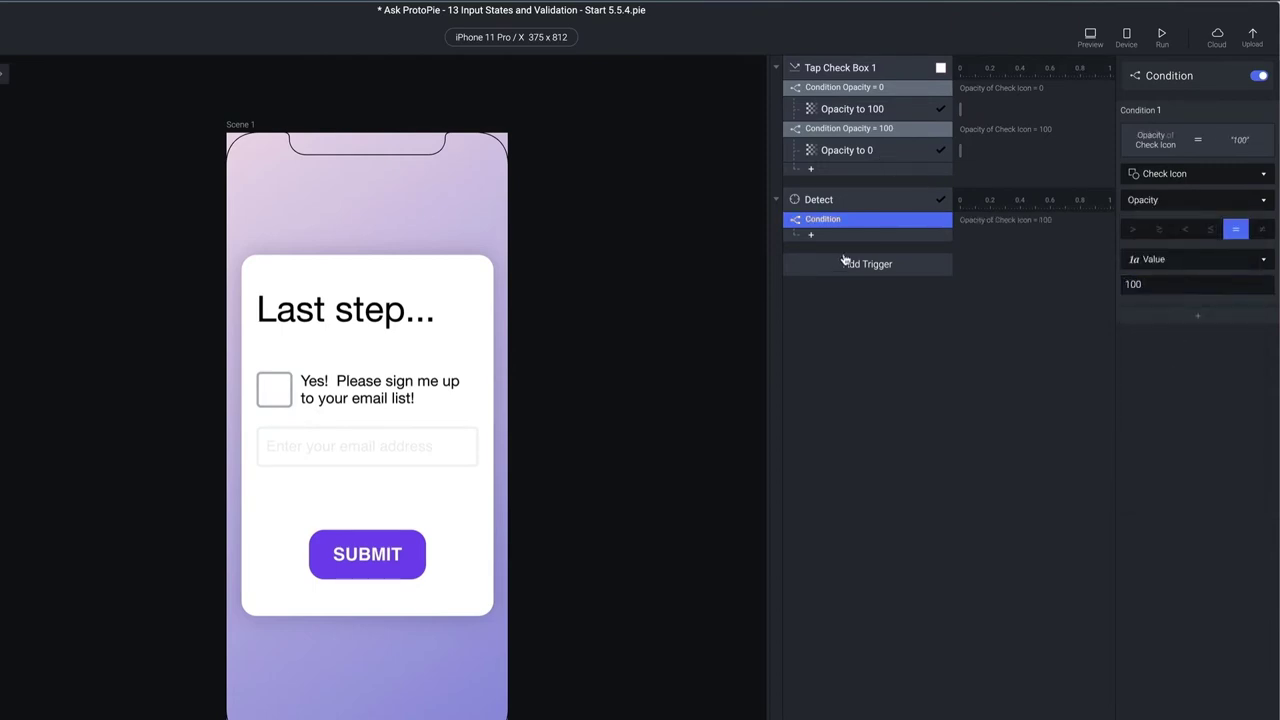
pyautogui.doubleClick(860, 219)
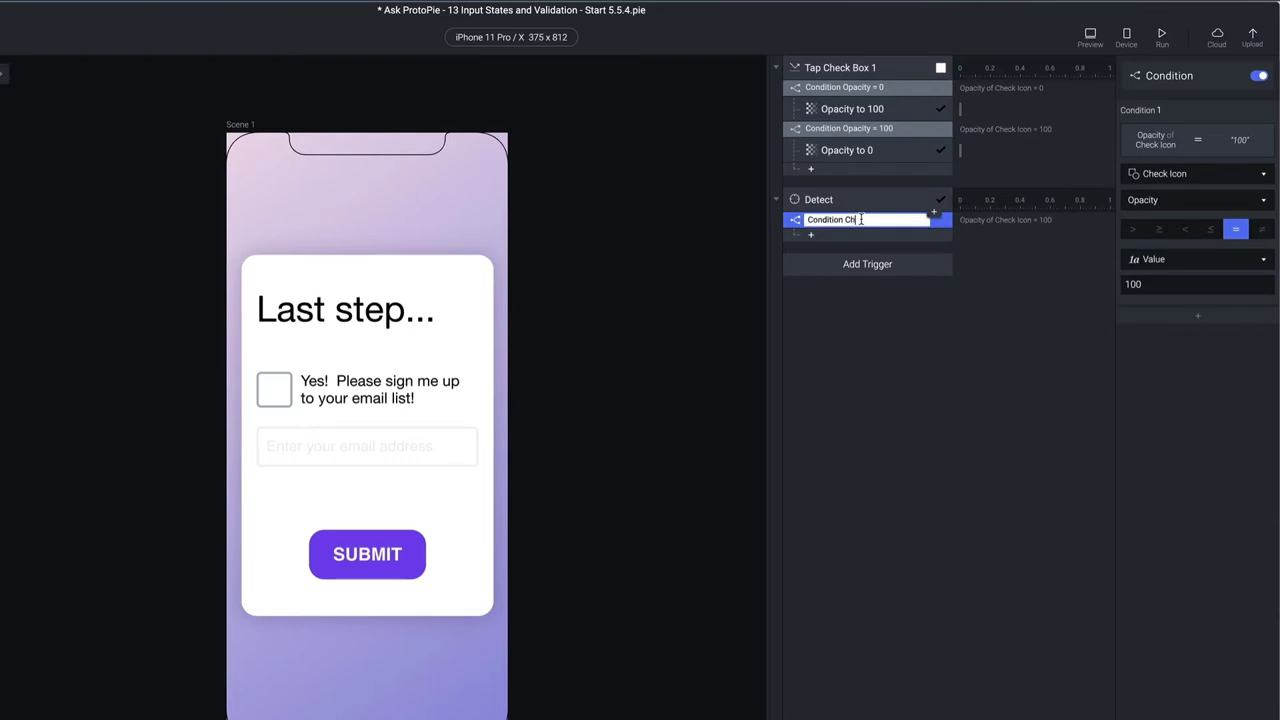
pyautogui.write('Checked')
pyautogui.press('Return')
pyautogui.click(854, 237)
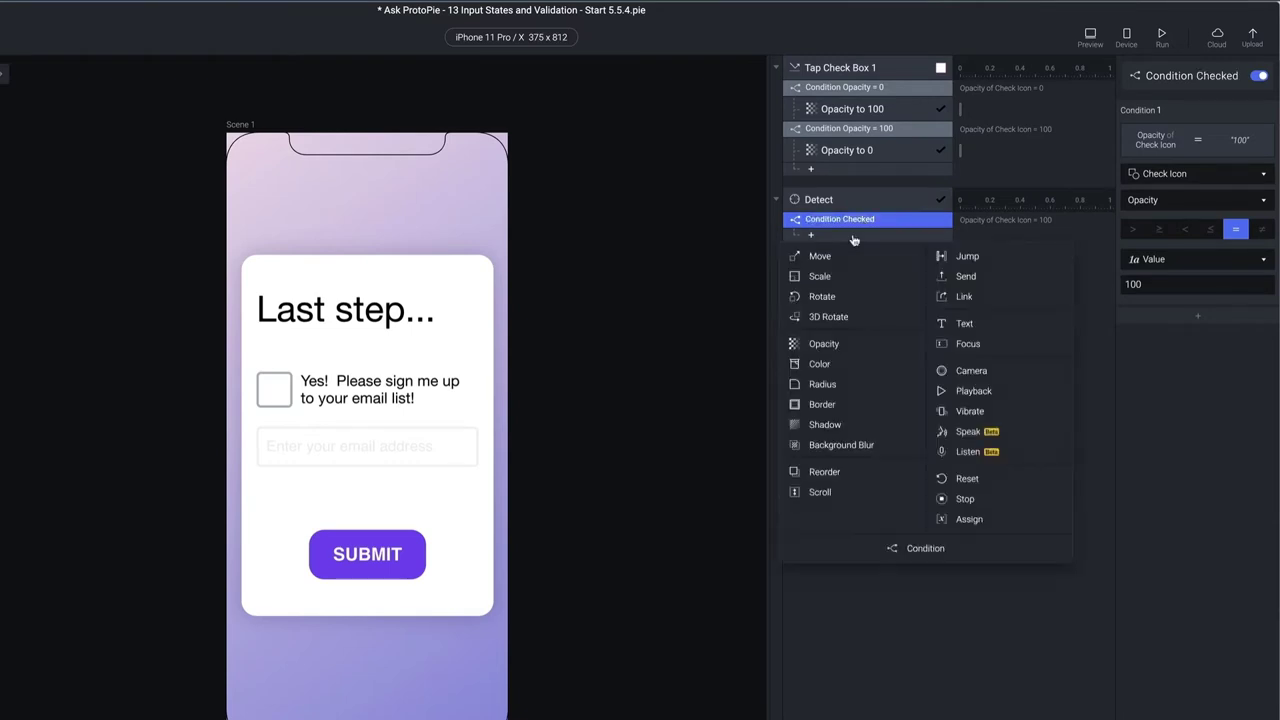
# Add Condition Unchecked under Detect, testing Check Icon opacity equals 0
pyautogui.click(930, 560)
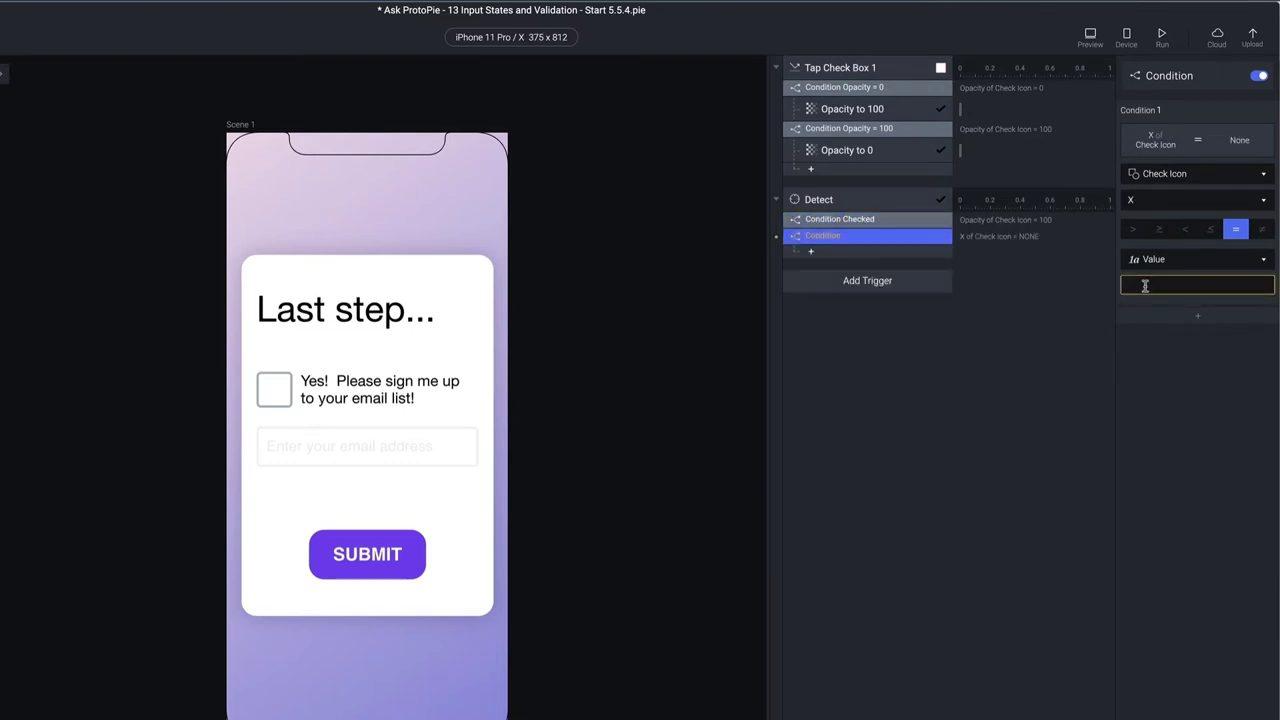
pyautogui.click(1175, 199)
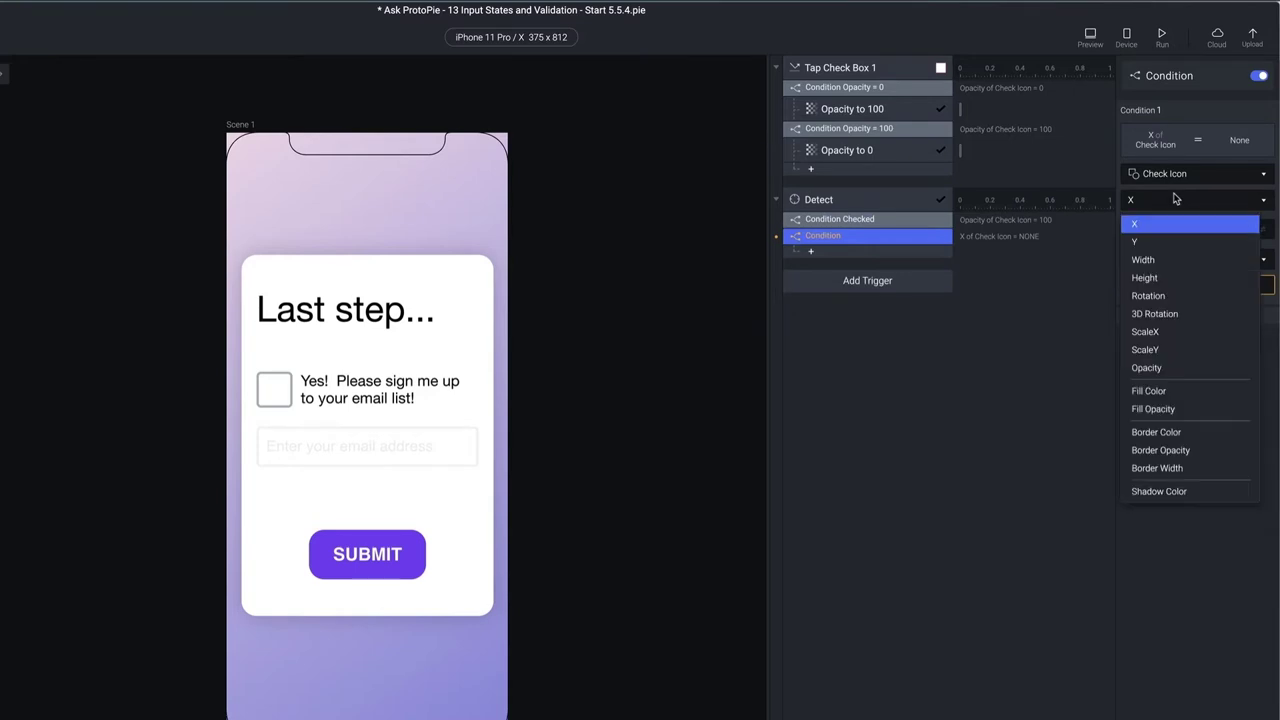
pyautogui.click(1150, 367)
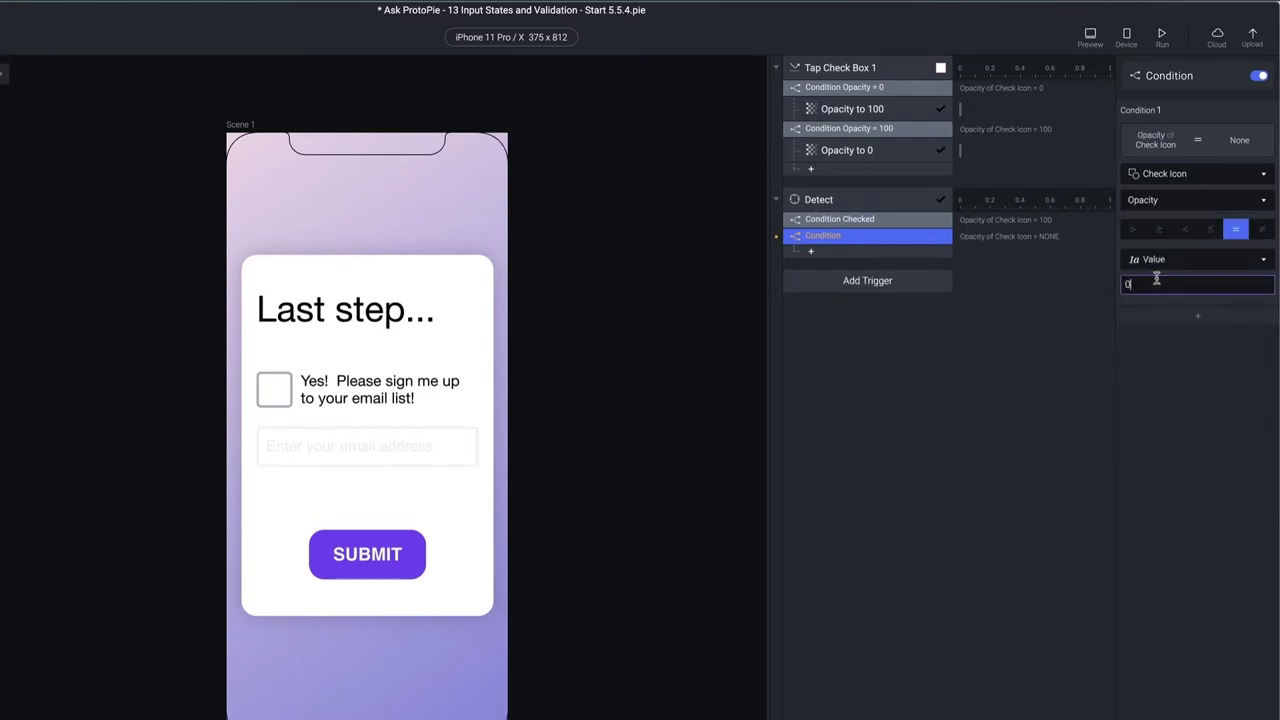
pyautogui.press('Return')
pyautogui.doubleClick(830, 237)
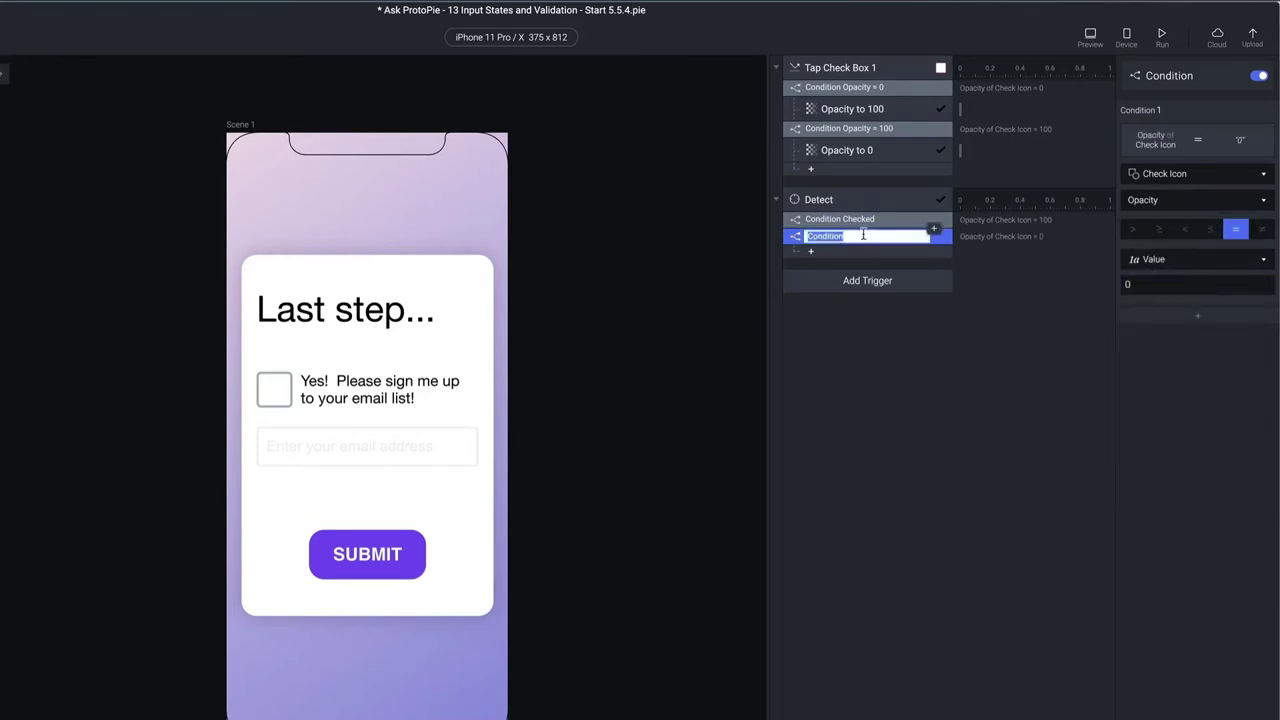
pyautogui.write('Unchecked')
pyautogui.press('Return')
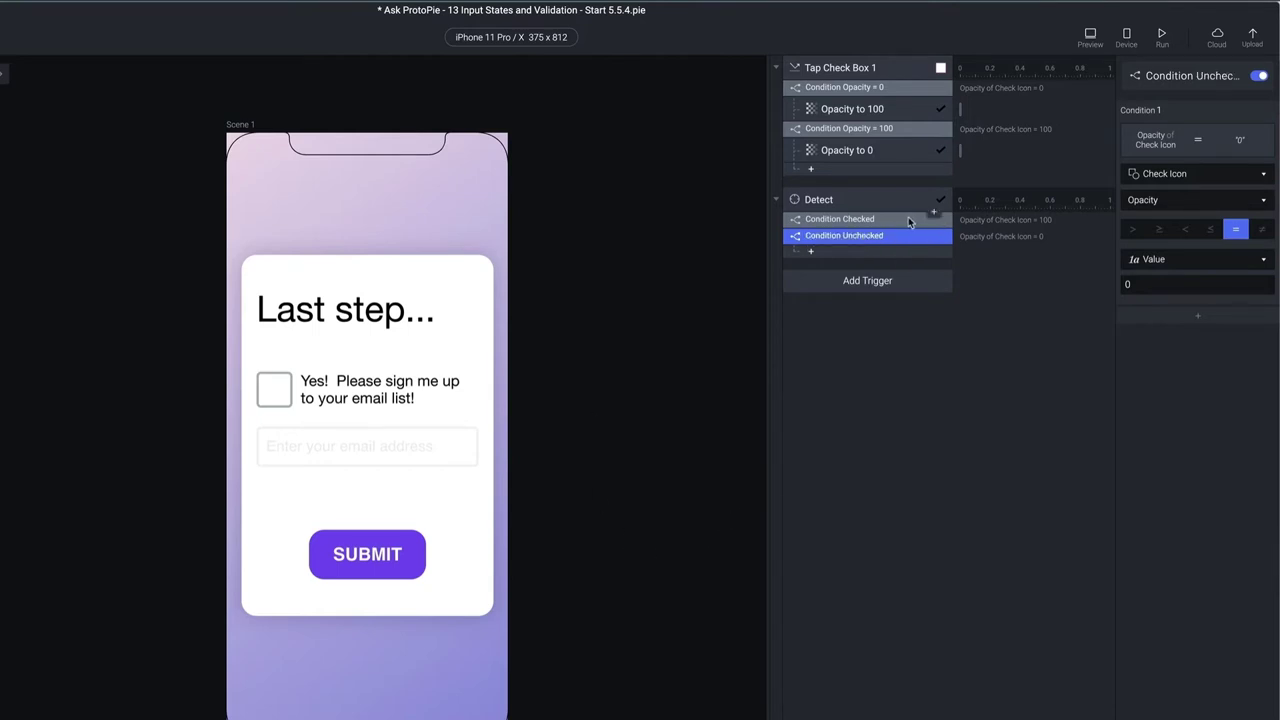
pyautogui.click(932, 232)
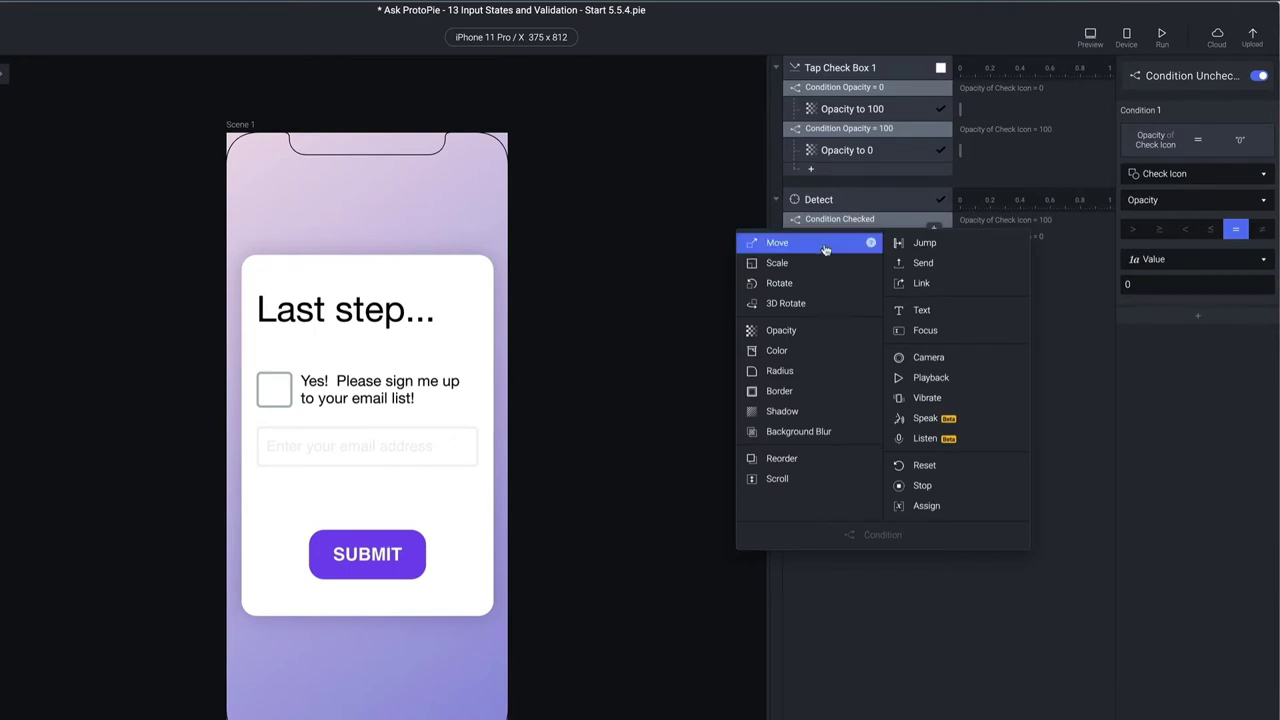
# Rename the Rectangle 1 layer over the email field to Input Mask
pyautogui.click(228, 306)
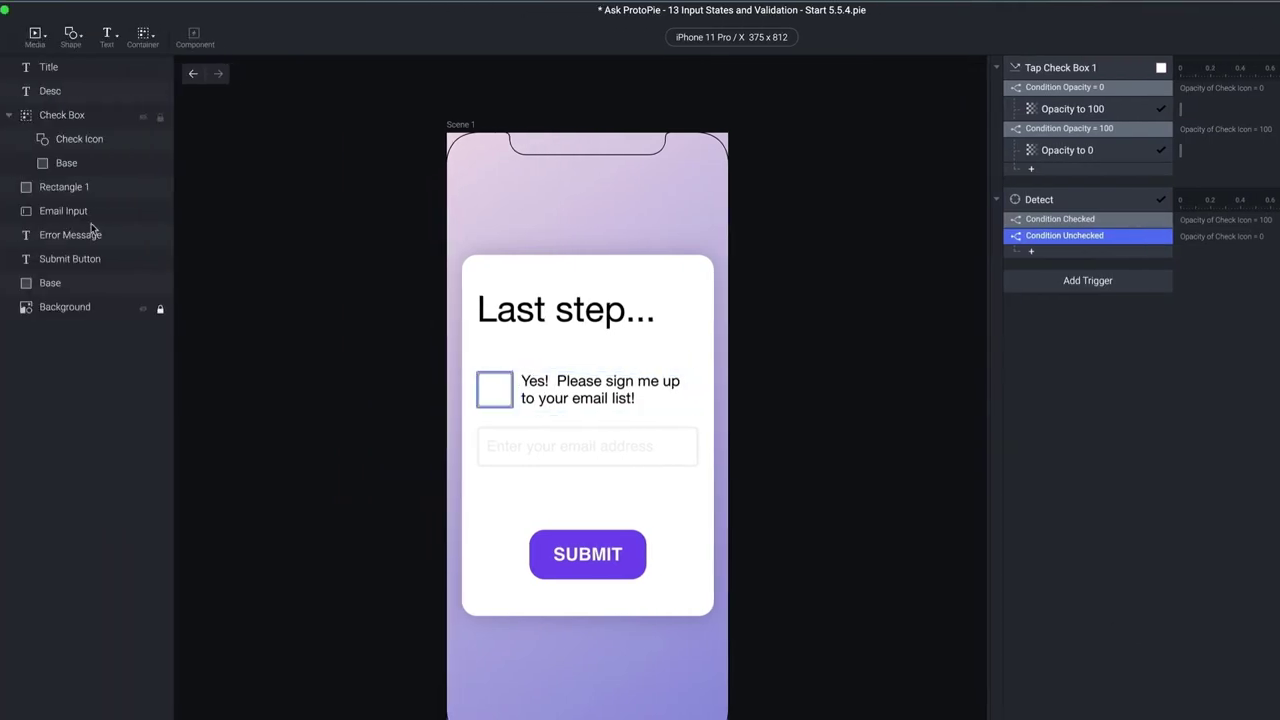
pyautogui.click(104, 192)
pyautogui.doubleClick(102, 191)
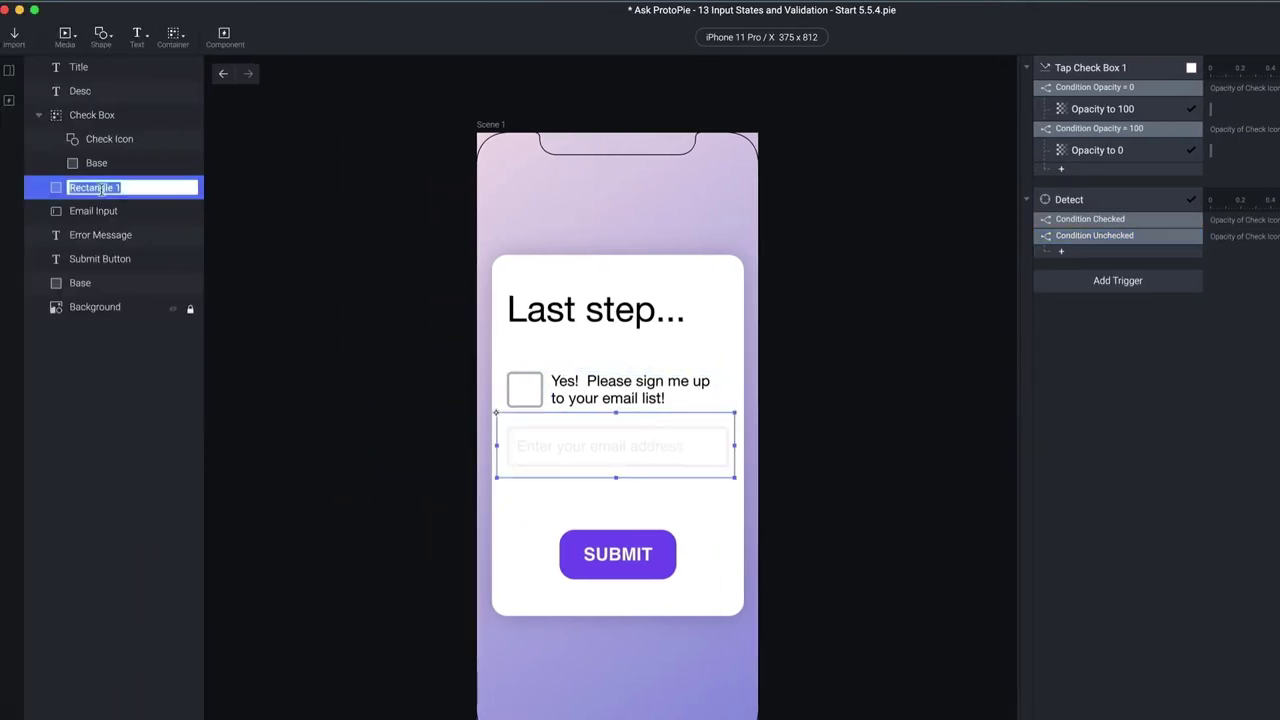
pyautogui.write('Input Mask')
pyautogui.press('Return')
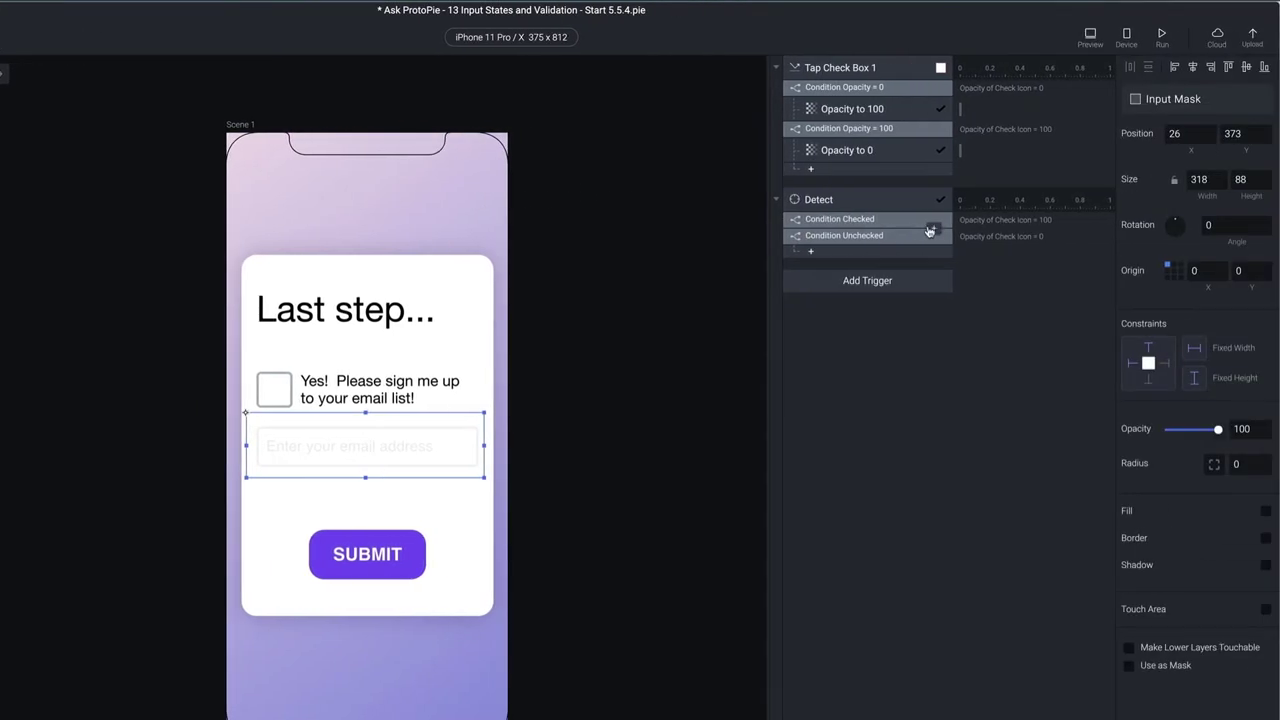
pyautogui.click(932, 230)
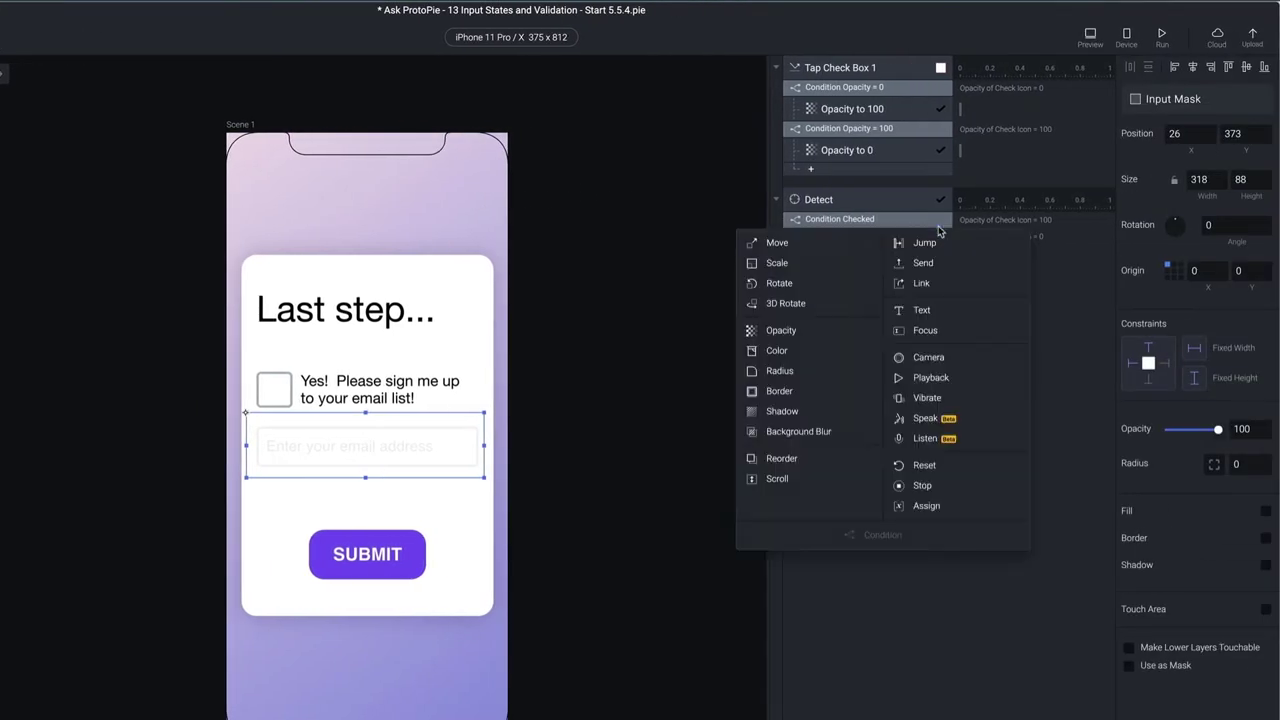
# Give Condition Checked an Opacity response taking Input Mask to 0, then verify the email field in preview
pyautogui.click(796, 331)
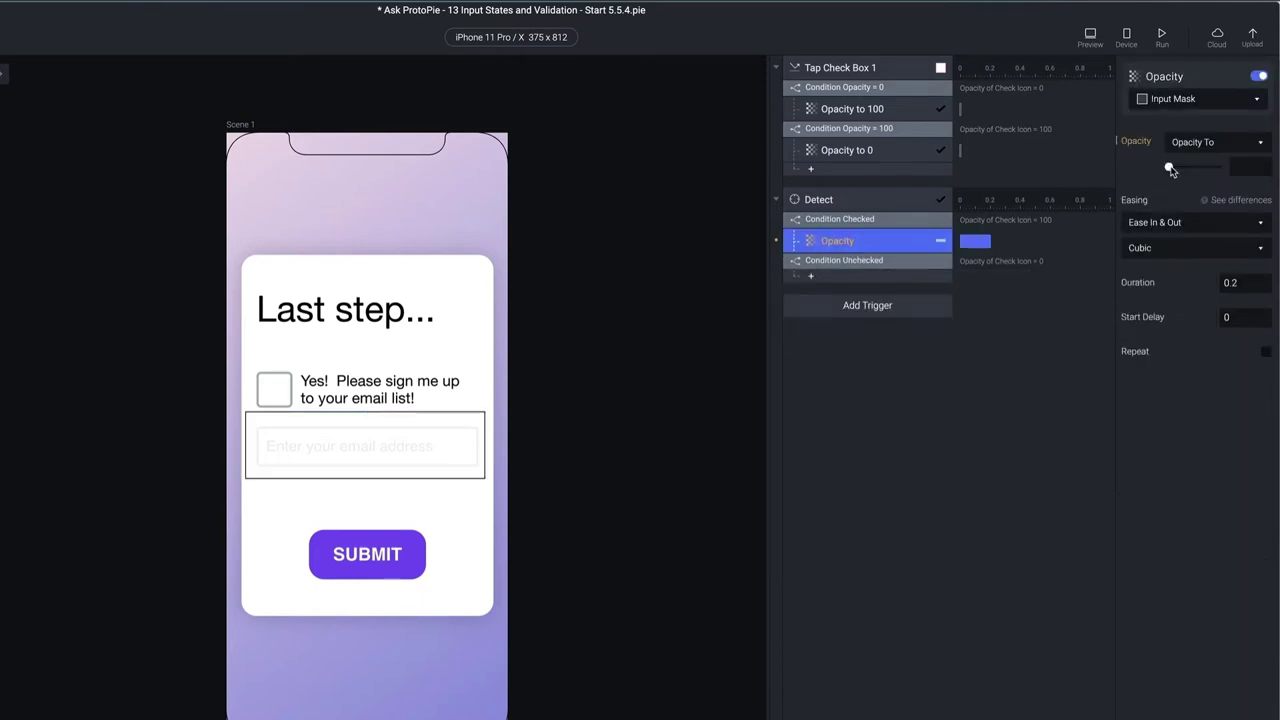
pyautogui.press('Return')
pyautogui.click(1089, 36)
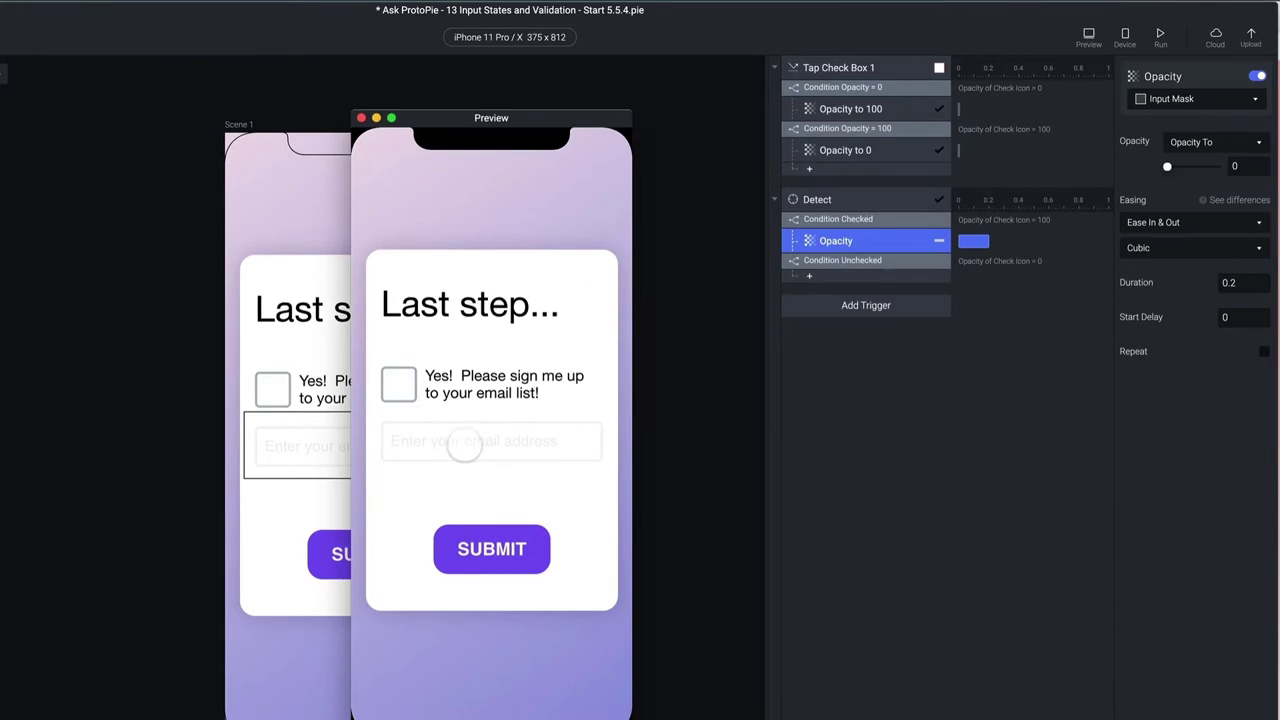
pyautogui.click(398, 386)
pyautogui.click(489, 441)
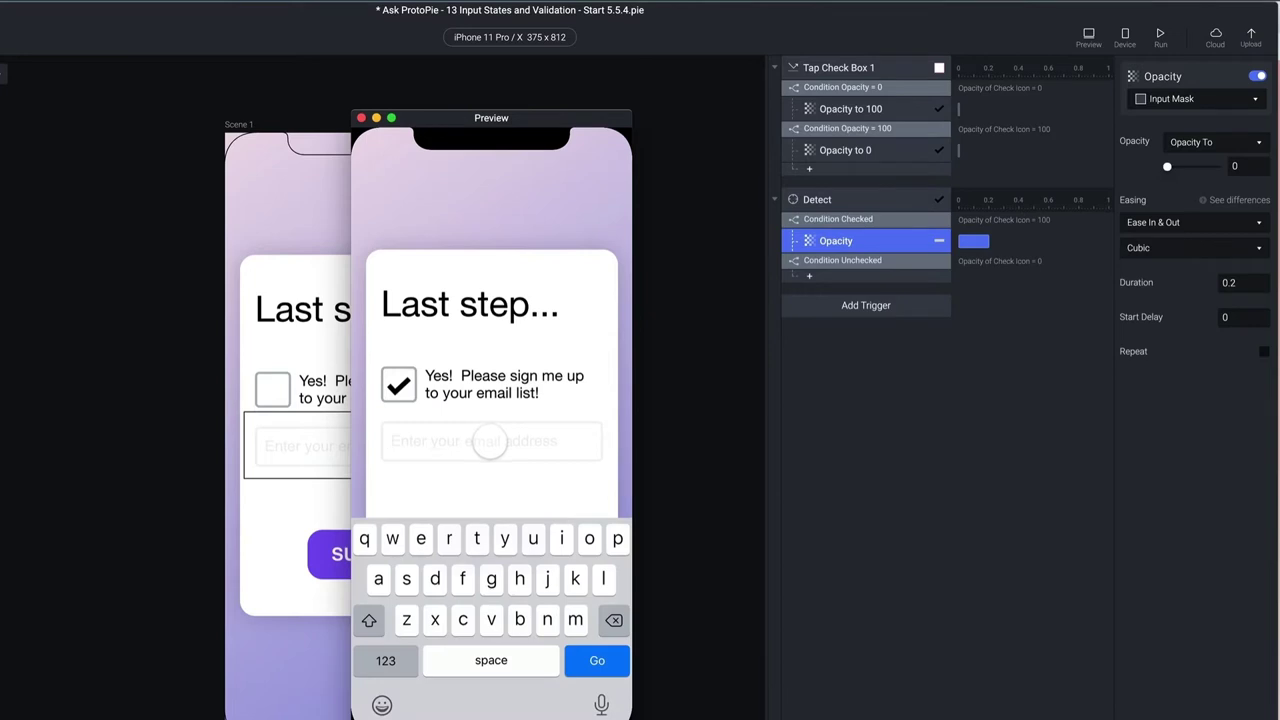
pyautogui.click(361, 118)
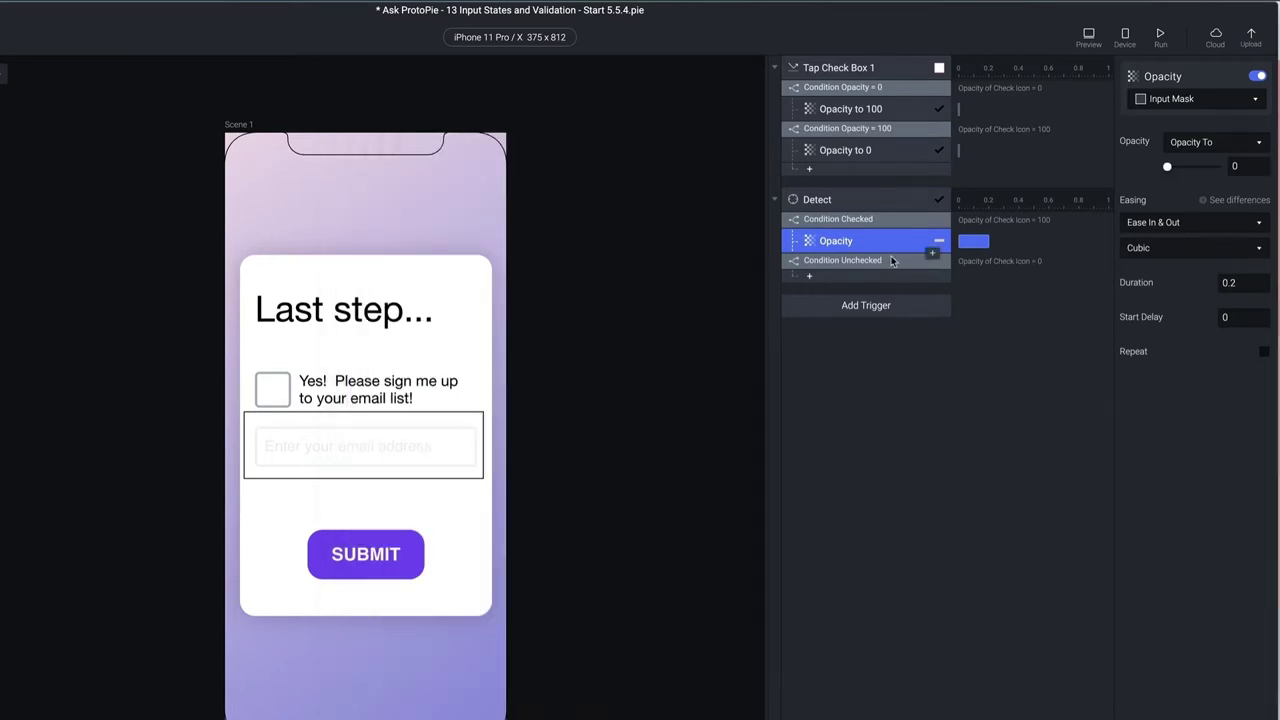
# Rename the Input Mask opacity response to Opacity Mask 0
pyautogui.doubleClick(863, 242)
pyautogui.click(864, 242)
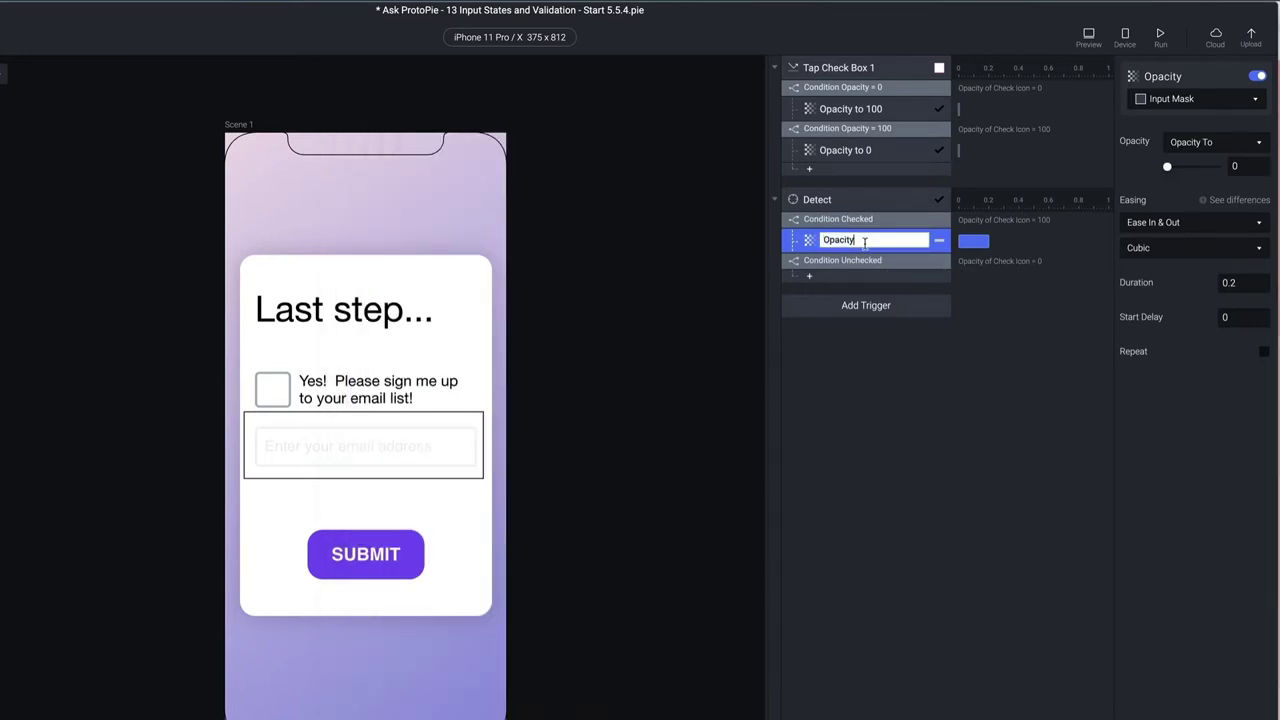
pyautogui.press('Return')
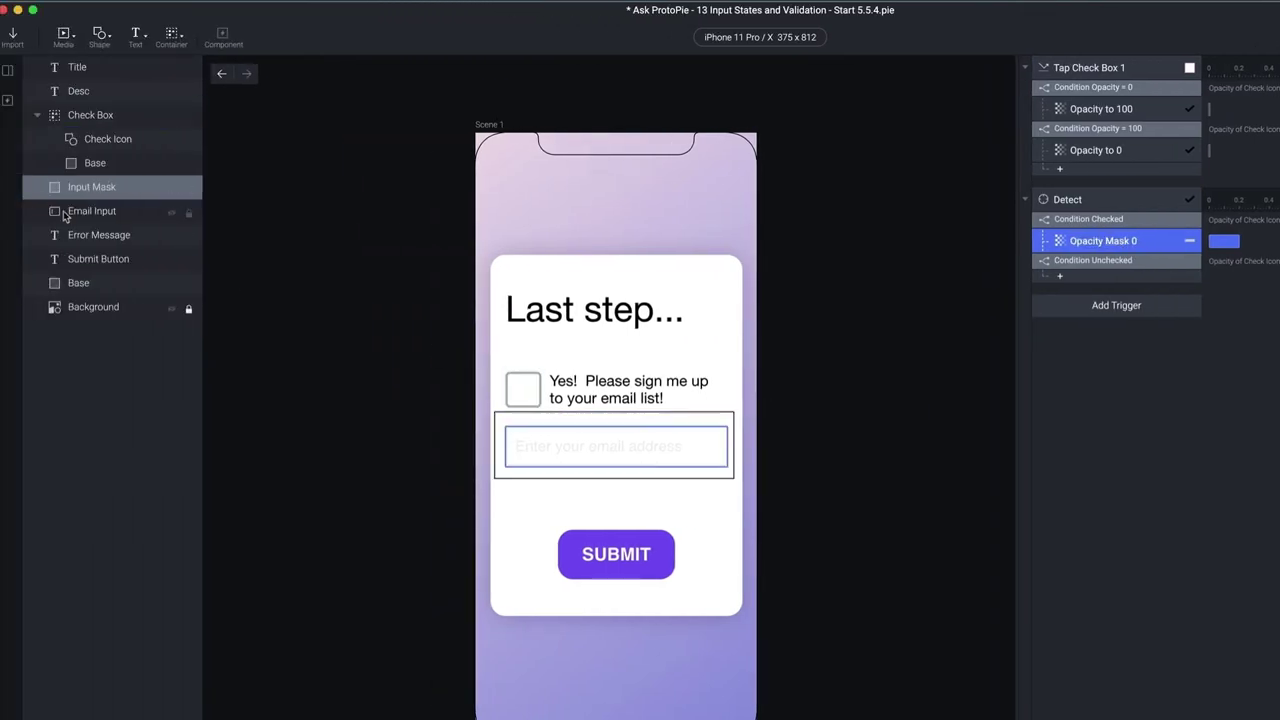
# Add an Email Input opacity 100 response under Condition Checked, named Opacity Input 100
pyautogui.click(68, 212)
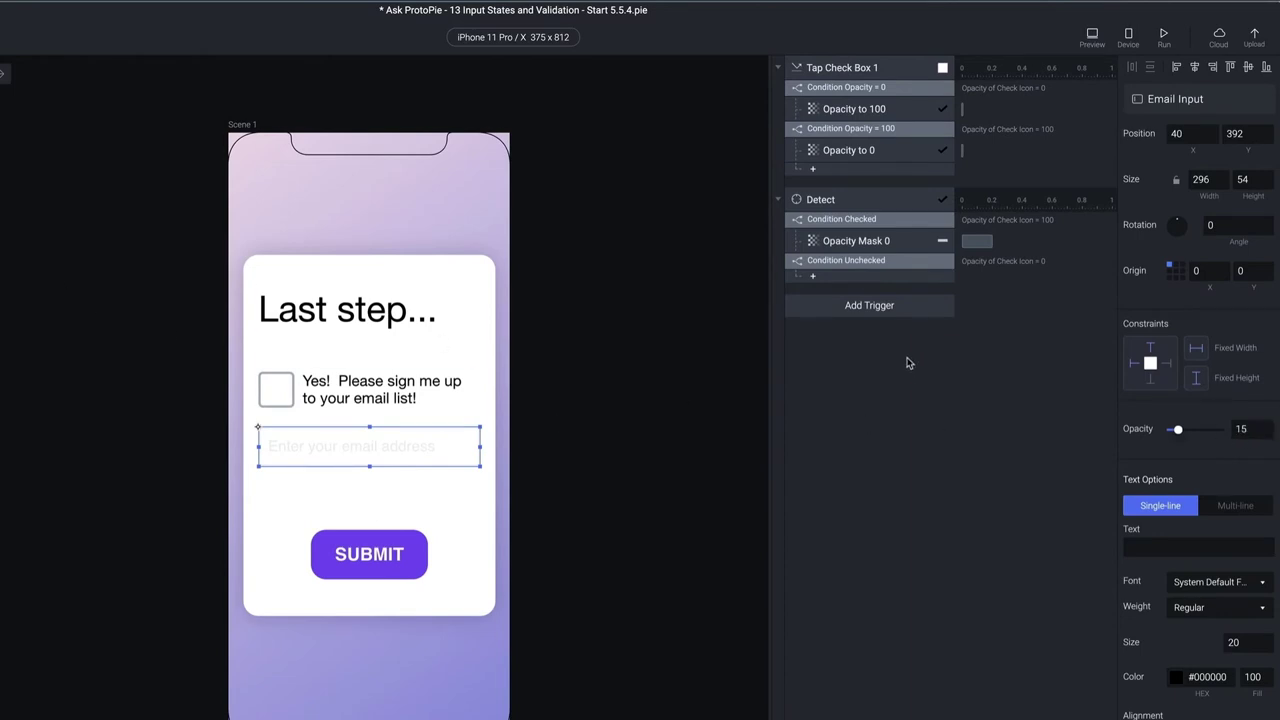
pyautogui.click(938, 254)
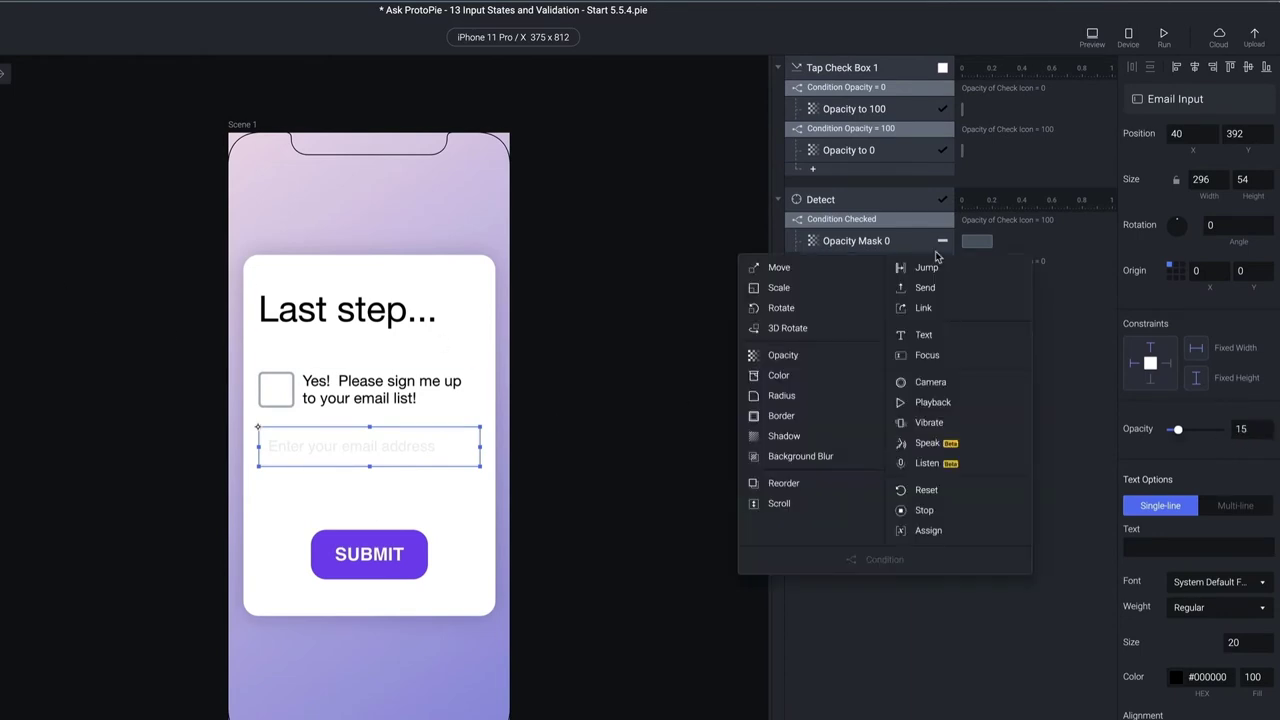
pyautogui.click(806, 355)
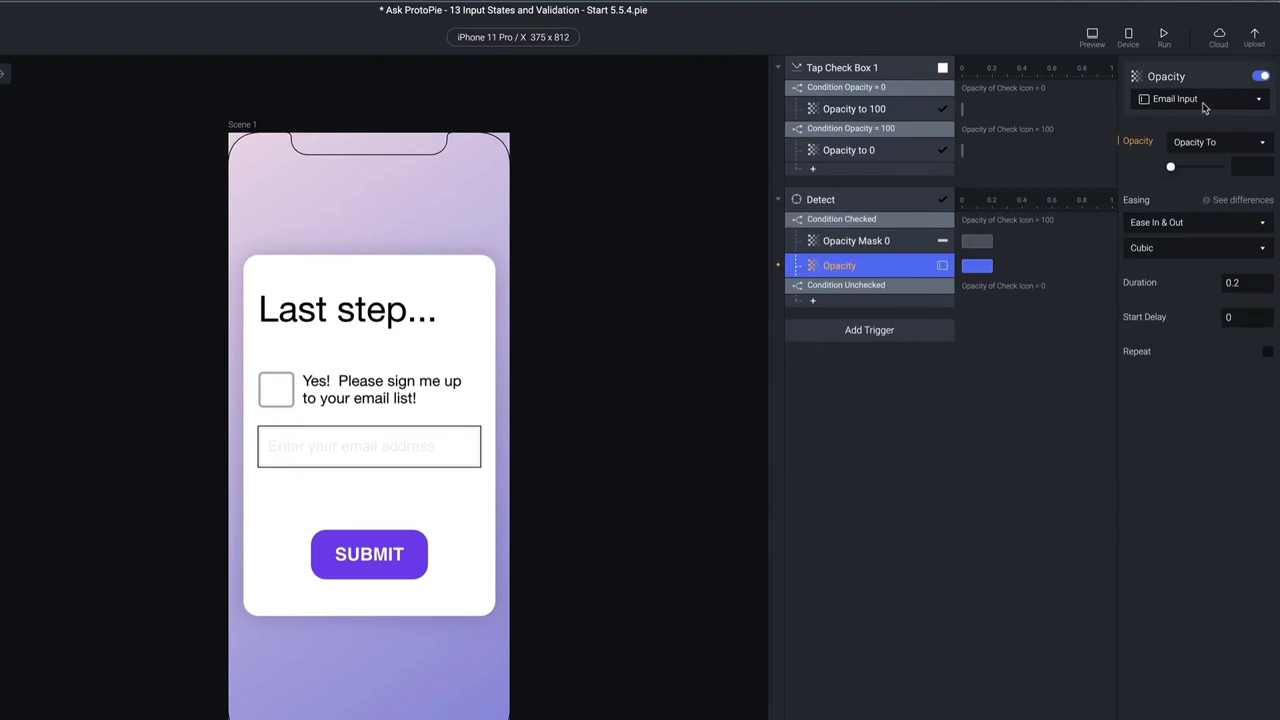
pyautogui.click(1241, 166)
pyautogui.write('100')
pyautogui.press('Return')
pyautogui.doubleClick(860, 267)
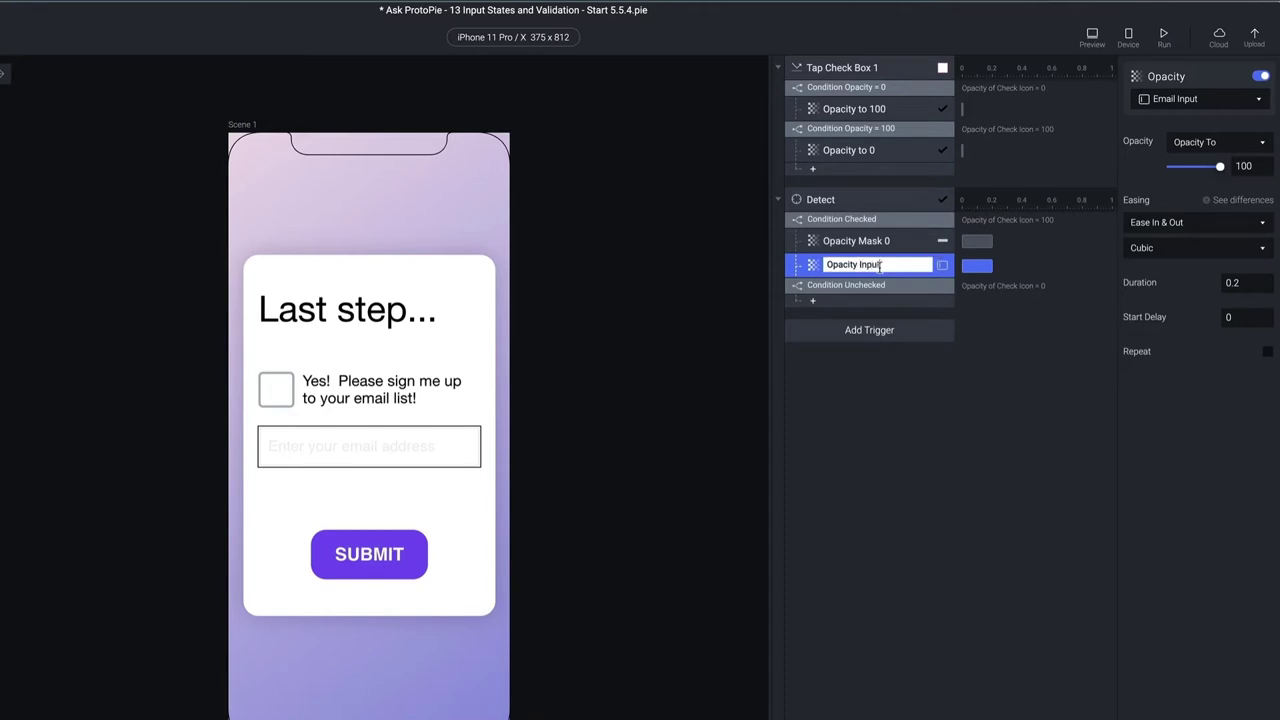
pyautogui.press('Return')
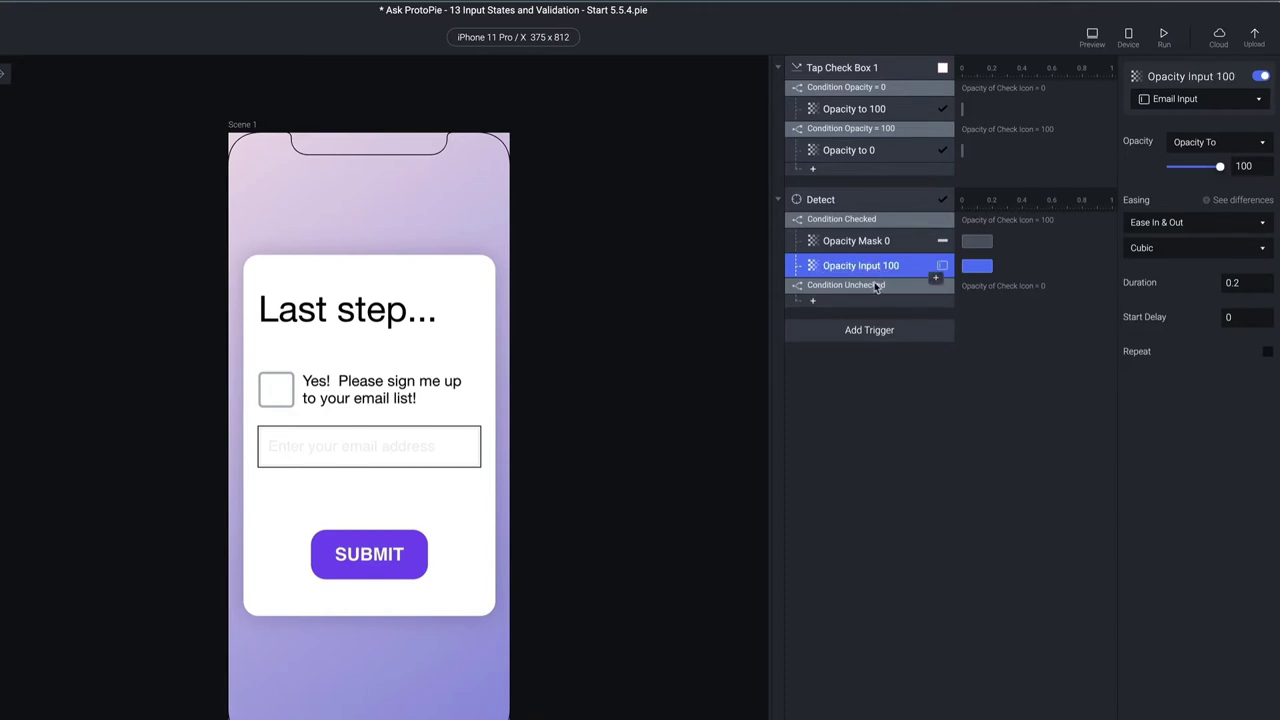
# Paste copies of the Opacity Mask 0 and Opacity Input 100 responses under Condition Unchecked
pyautogui.click(880, 247)
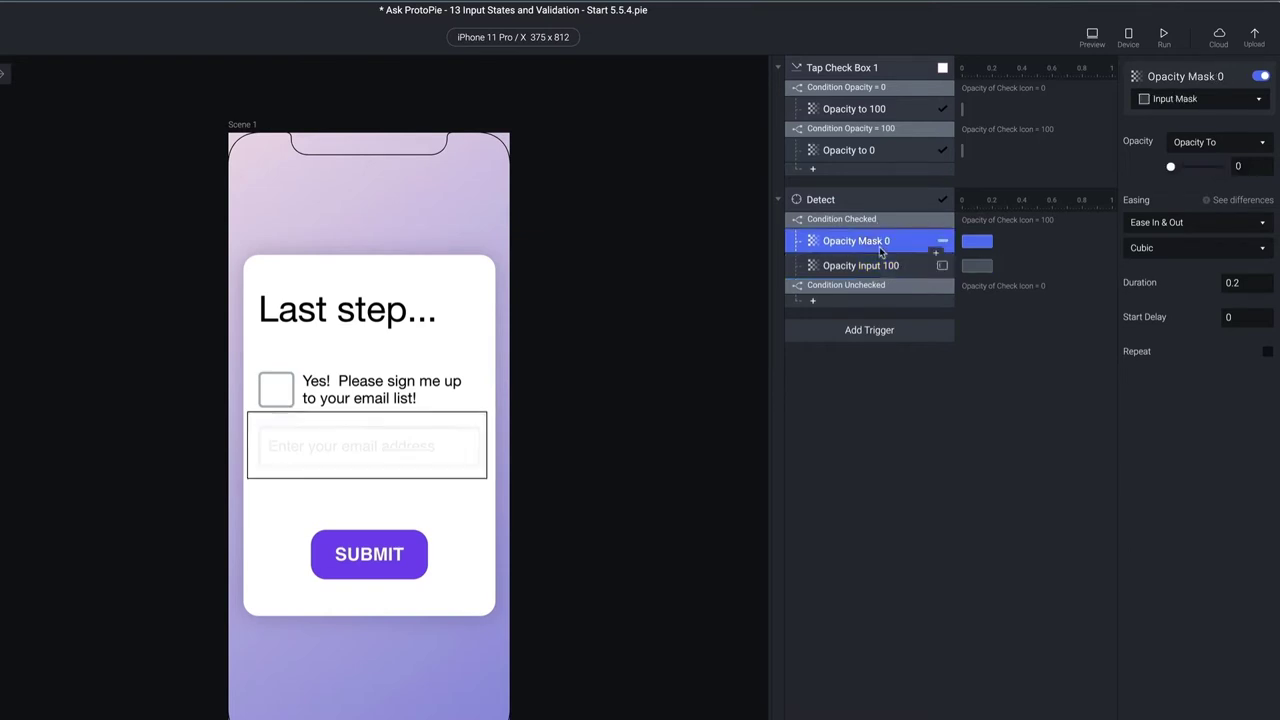
pyautogui.keyDown('shift'); pyautogui.click(891, 265); pyautogui.keyUp('shift')
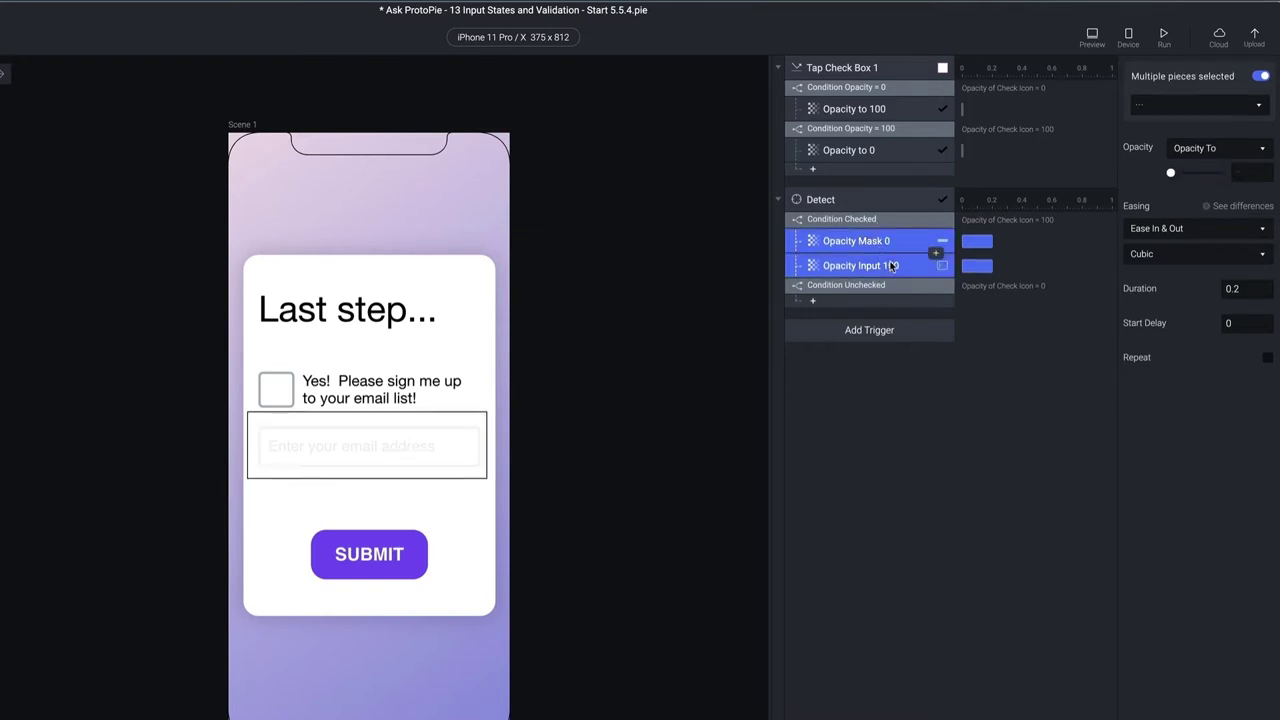
pyautogui.click(977, 388)
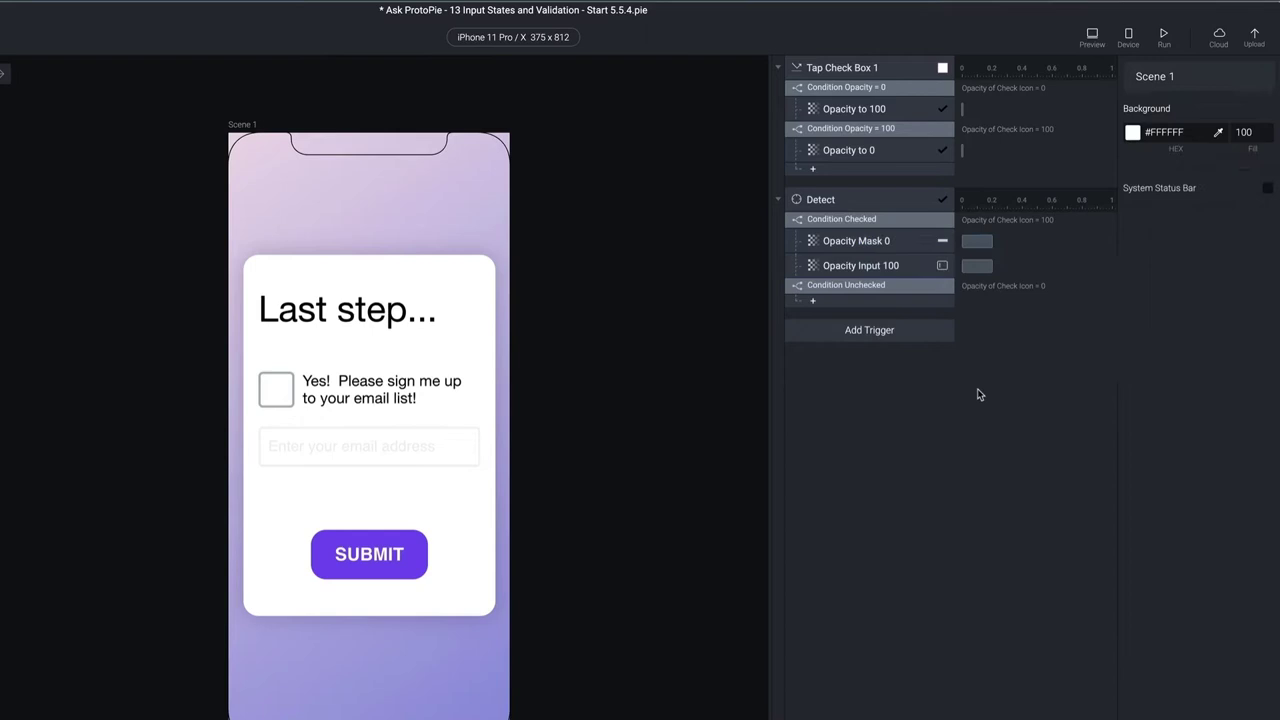
pyautogui.click(898, 245)
pyautogui.keyDown('shift'); pyautogui.click(903, 263); pyautogui.keyUp('shift')
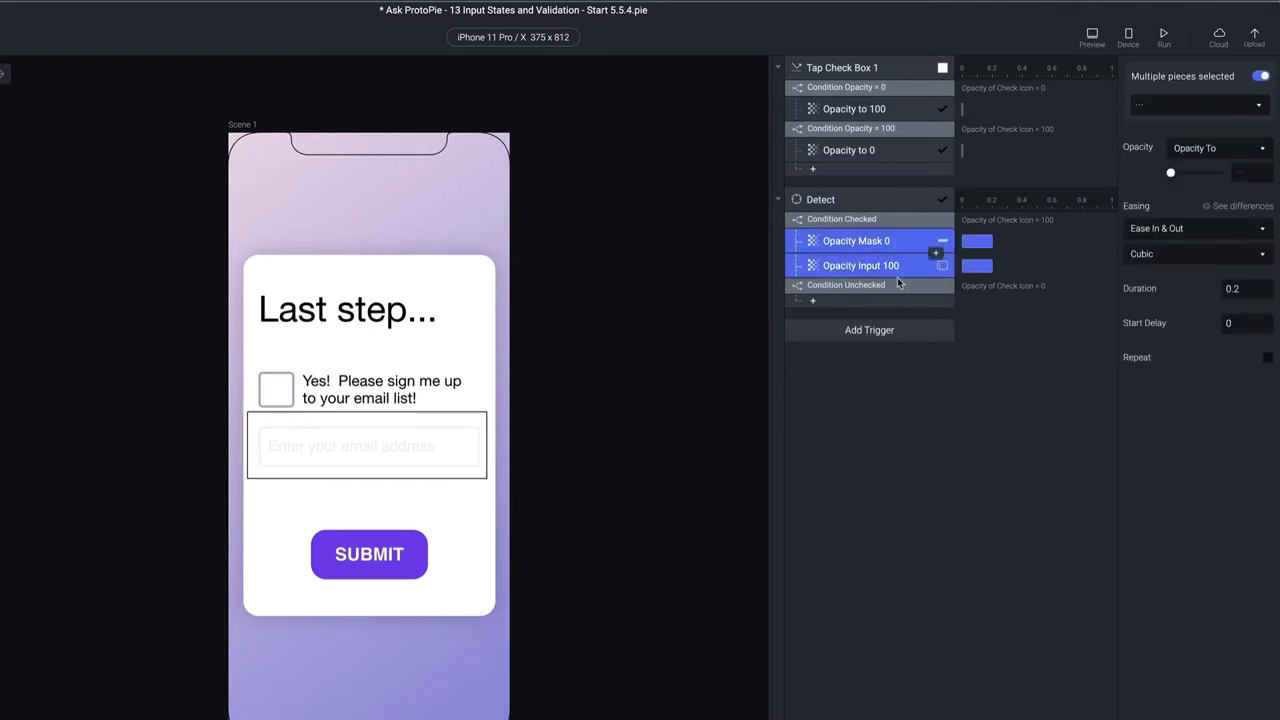
pyautogui.click(895, 289)
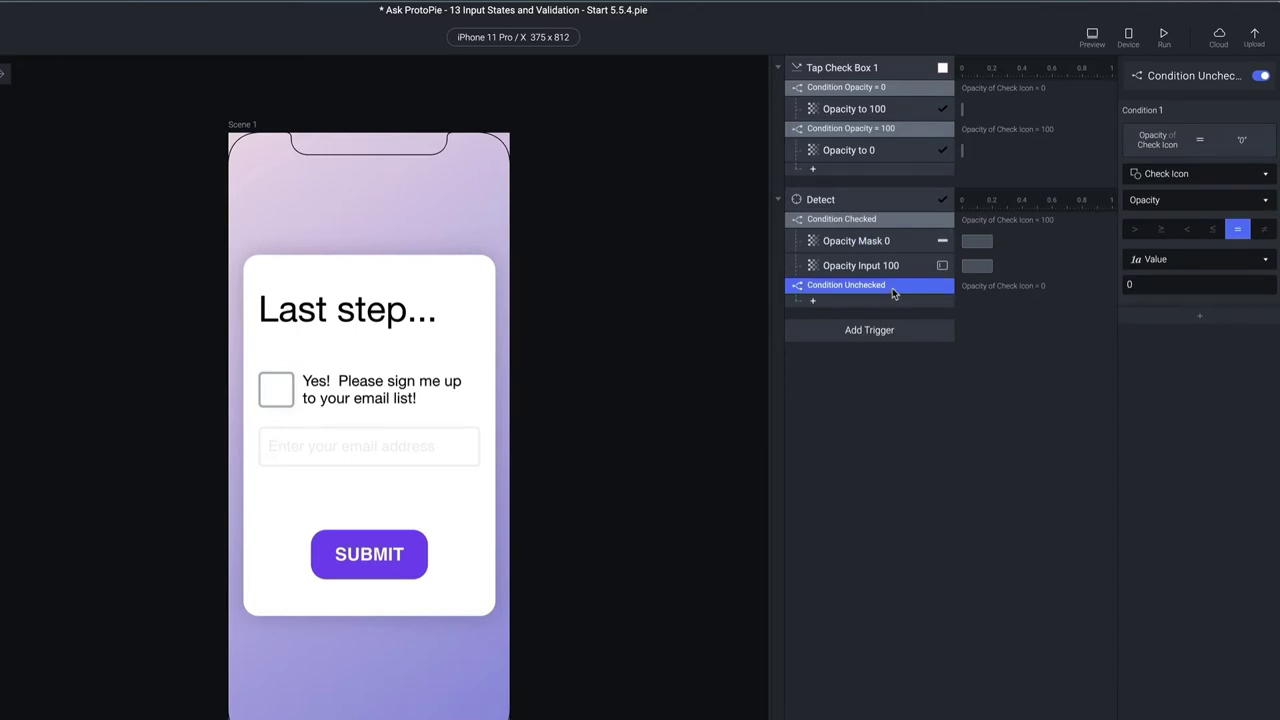
pyautogui.hotkey('ctrl', 'v')
# Set the pasted mask response's opacity to 100 and rename it Opacity Mask 100
pyautogui.click(903, 440)
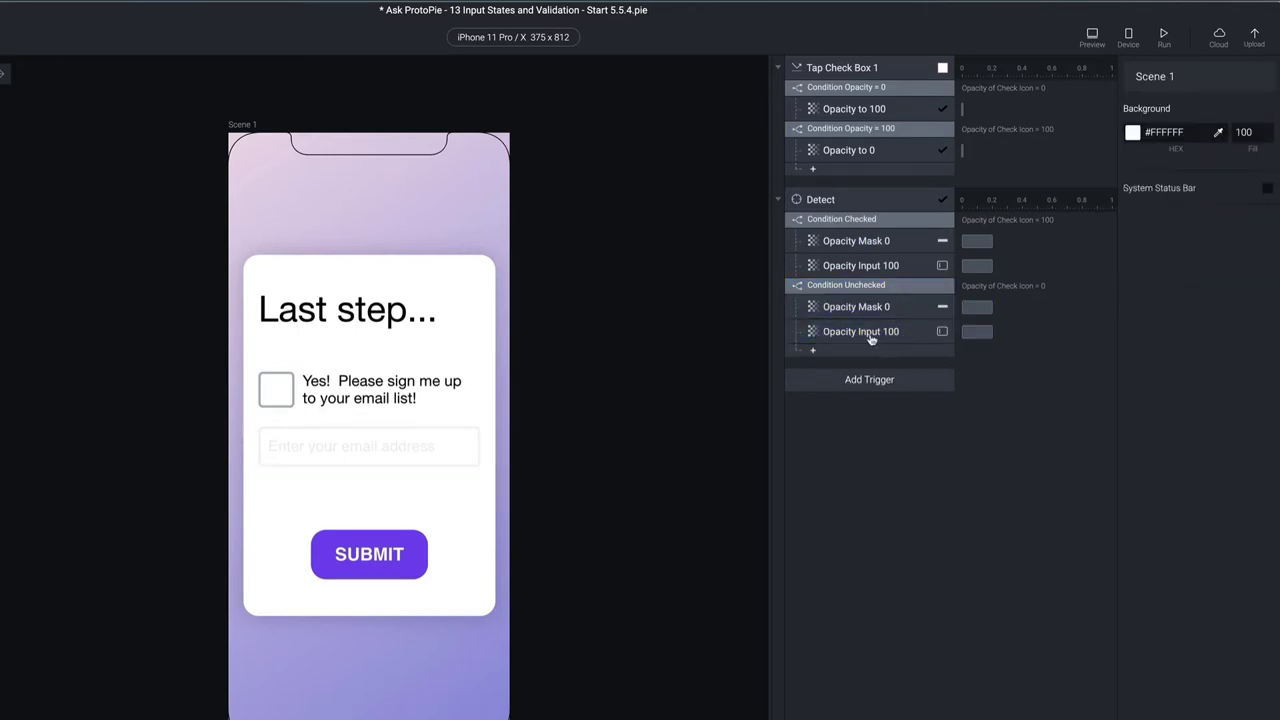
pyautogui.click(882, 312)
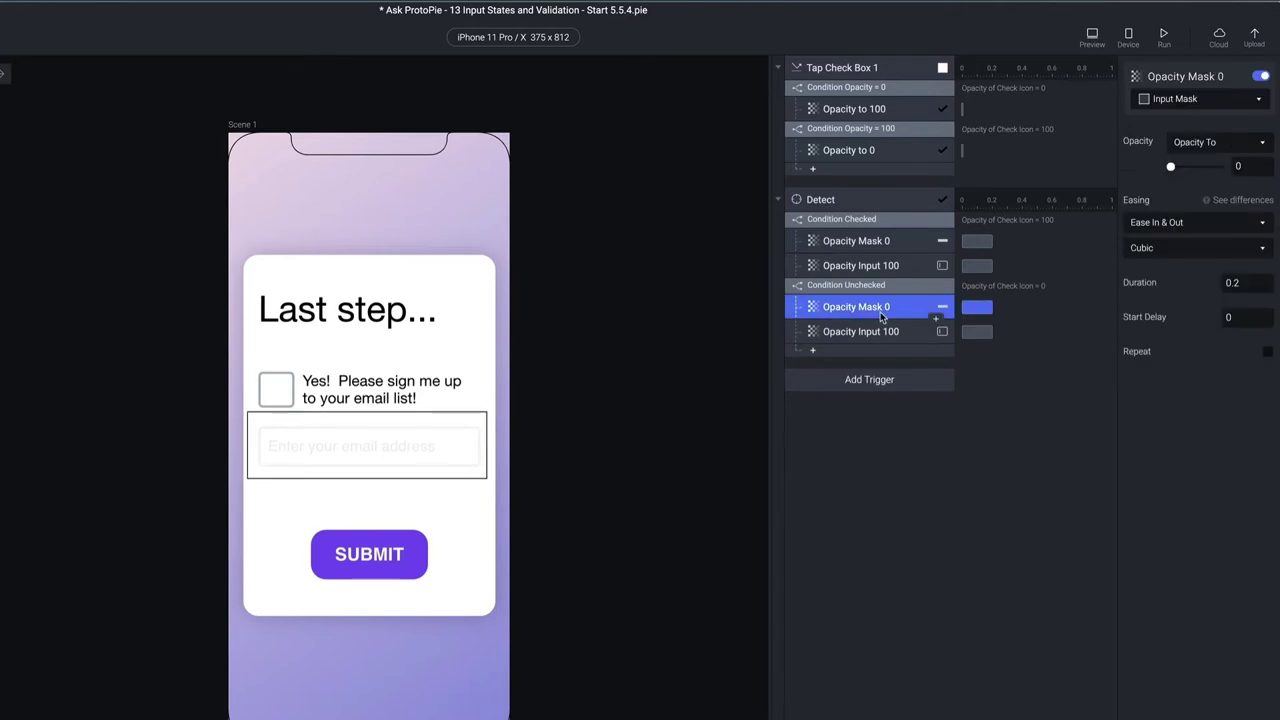
pyautogui.click(1250, 165)
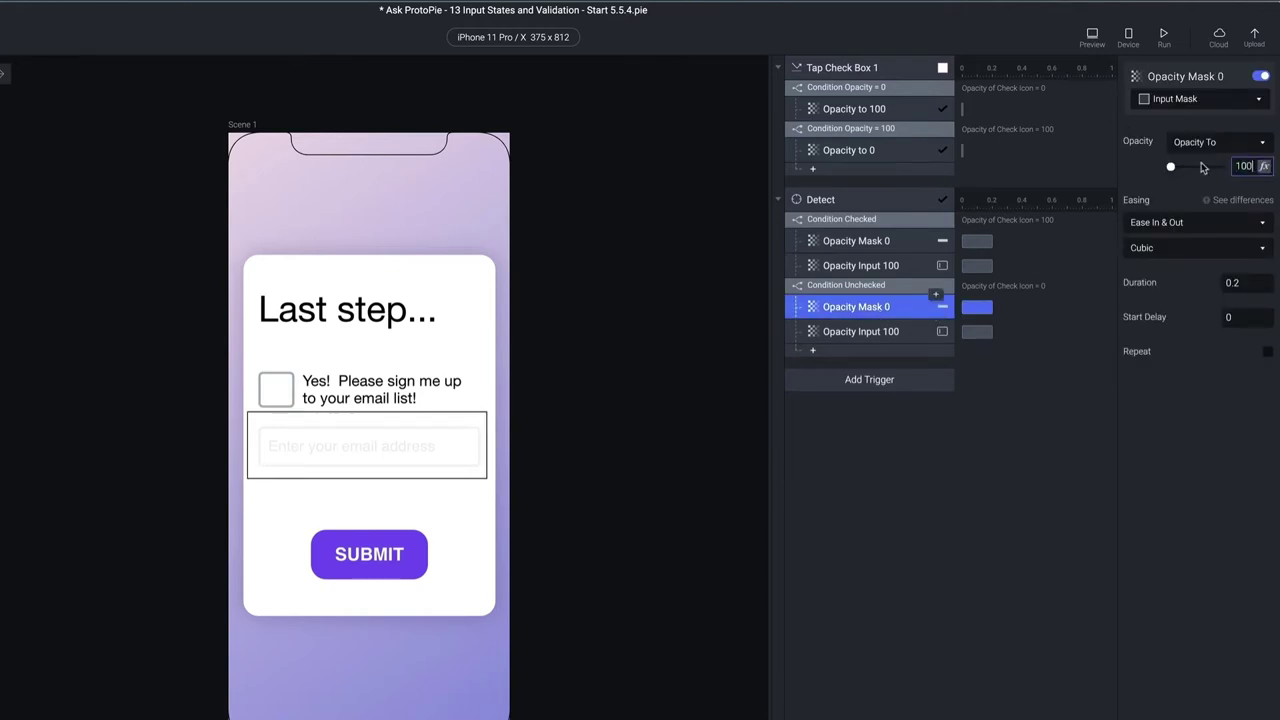
pyautogui.press('Return')
pyautogui.doubleClick(882, 308)
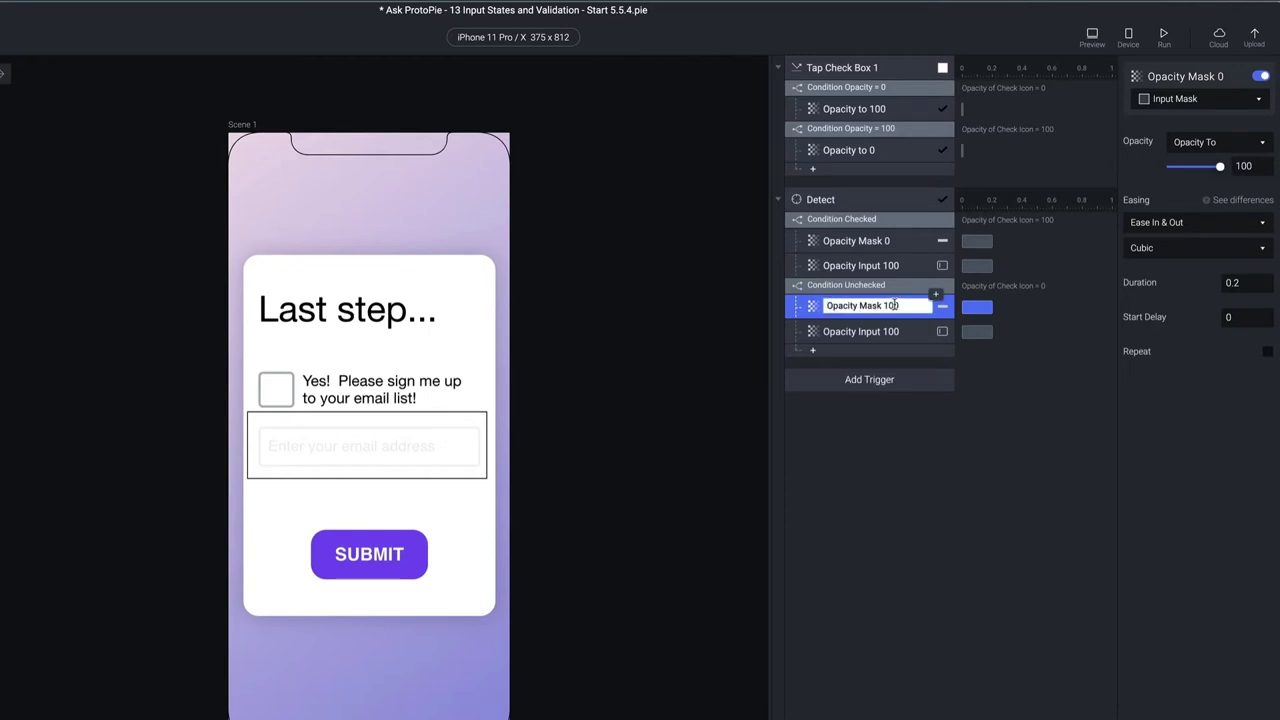
# Set the pasted email input opacity response to 15
pyautogui.click(884, 331)
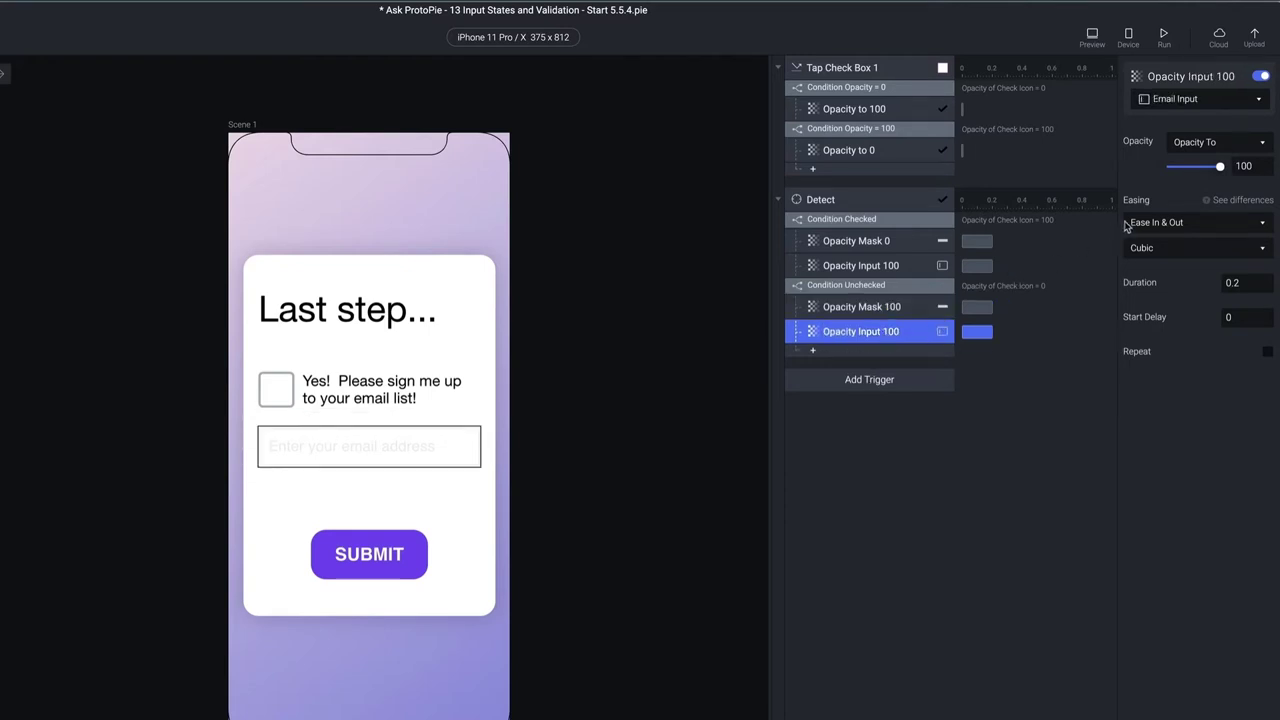
pyautogui.click(1243, 166)
pyautogui.write('15')
pyautogui.press('Return')
pyautogui.click(953, 591)
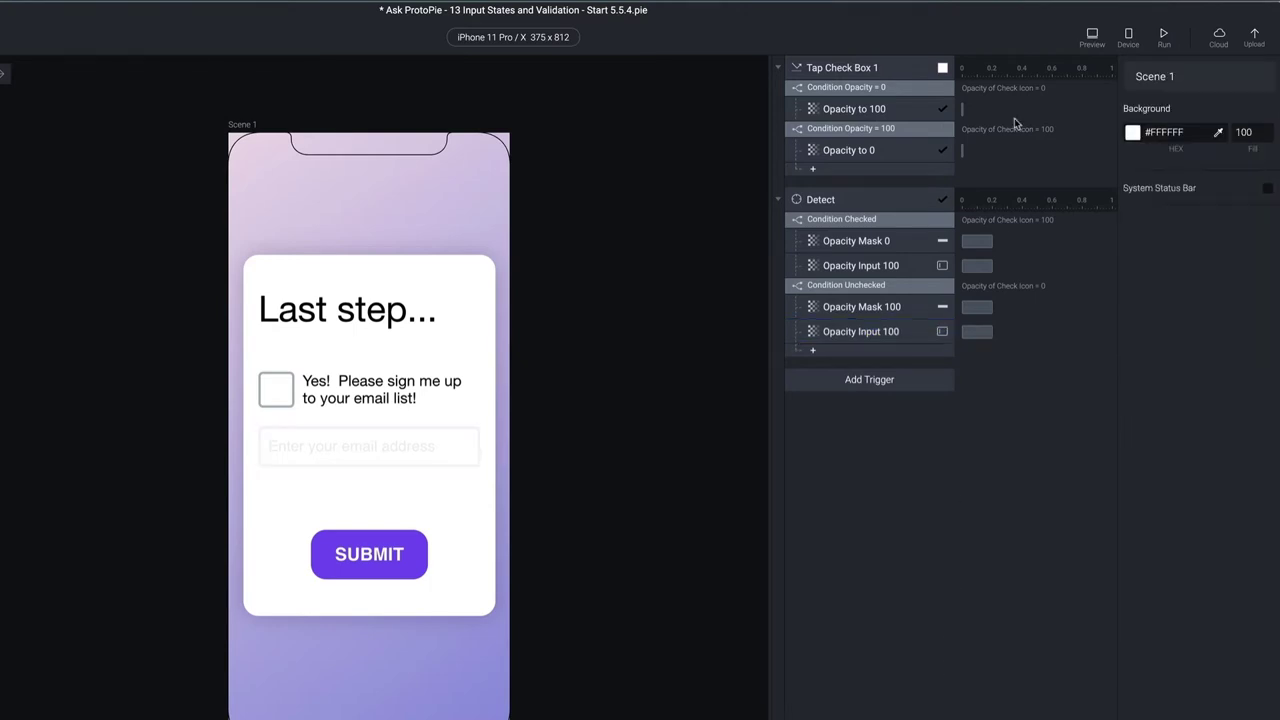
pyautogui.click(1082, 36)
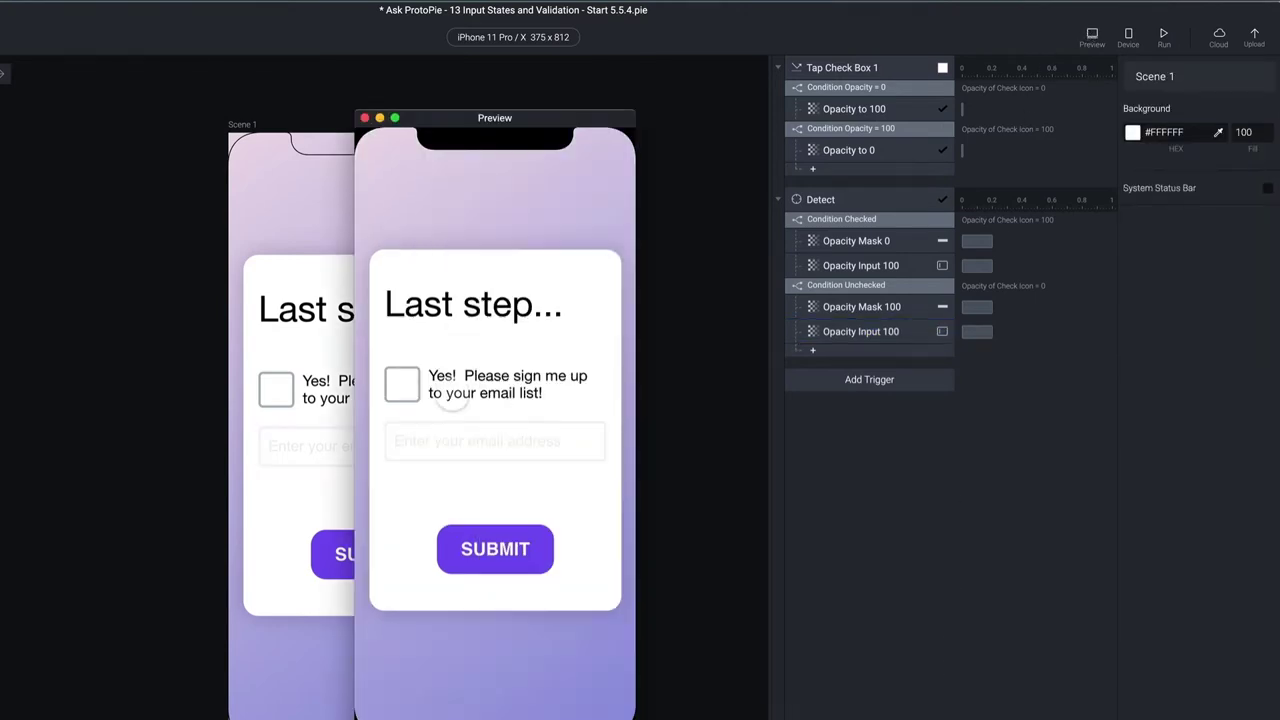
pyautogui.click(402, 384)
pyautogui.click(402, 384)
pyautogui.click(402, 384)
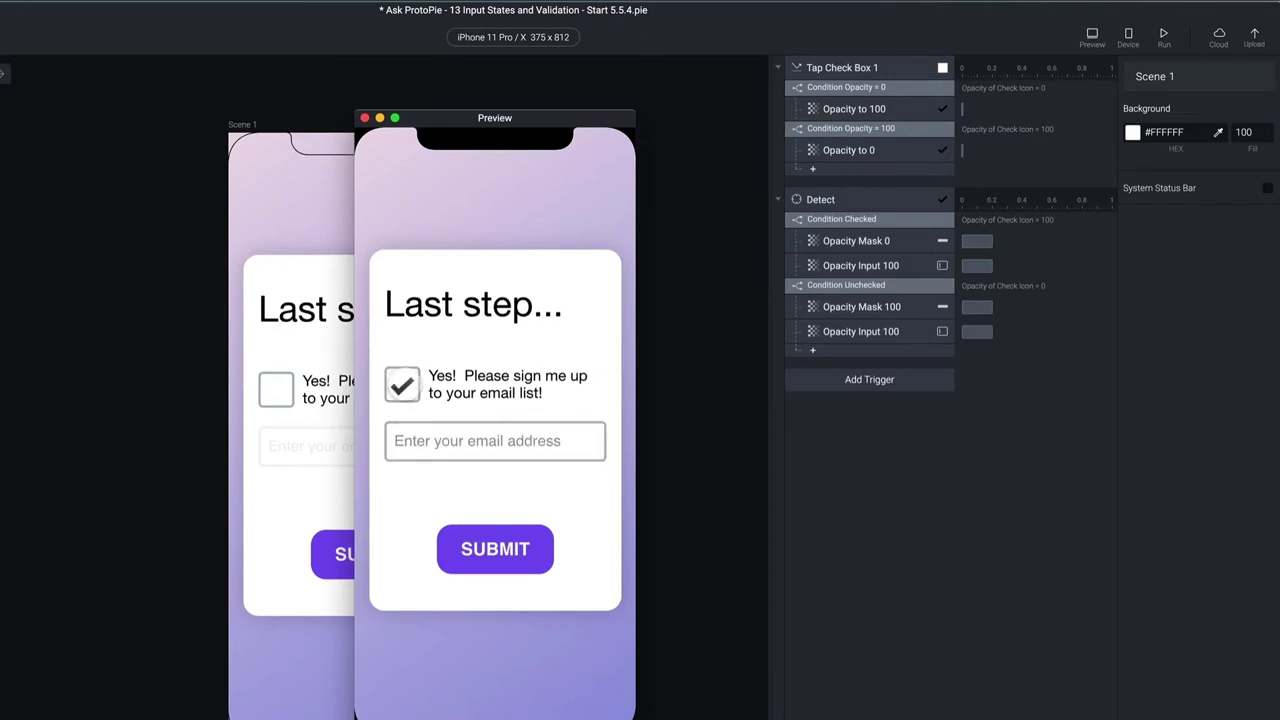
pyautogui.click(452, 435)
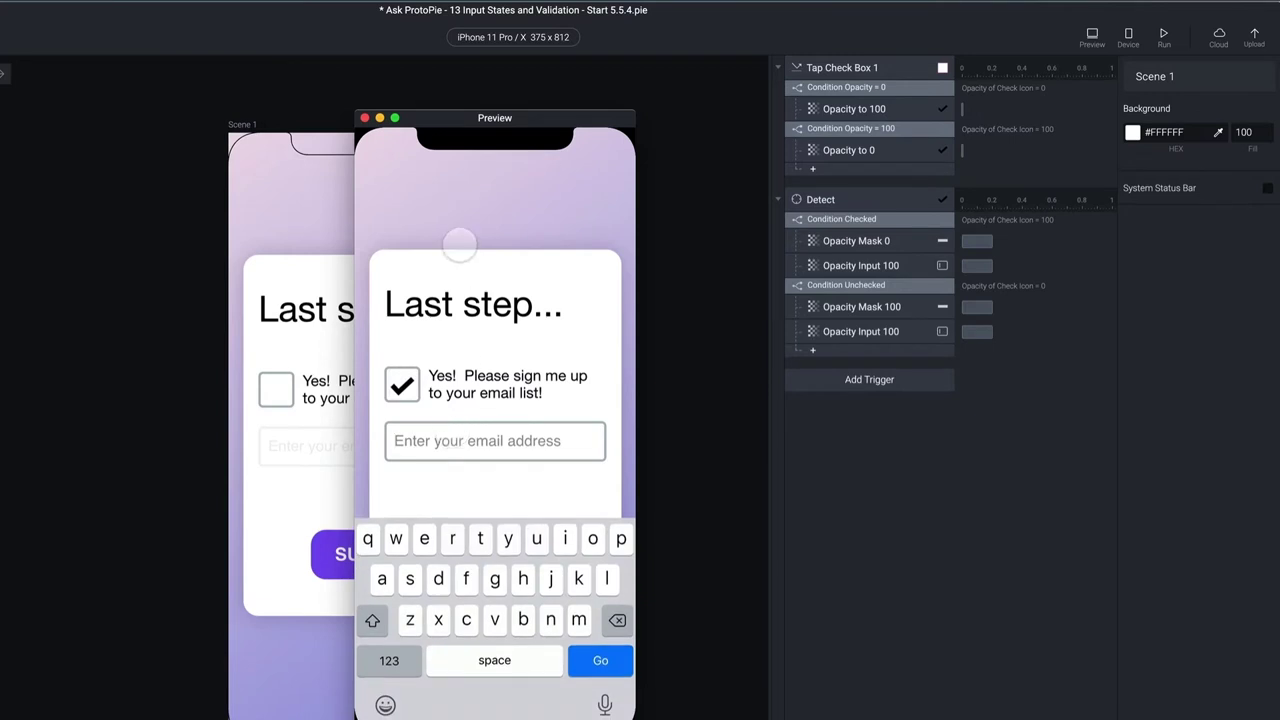
pyautogui.click(402, 384)
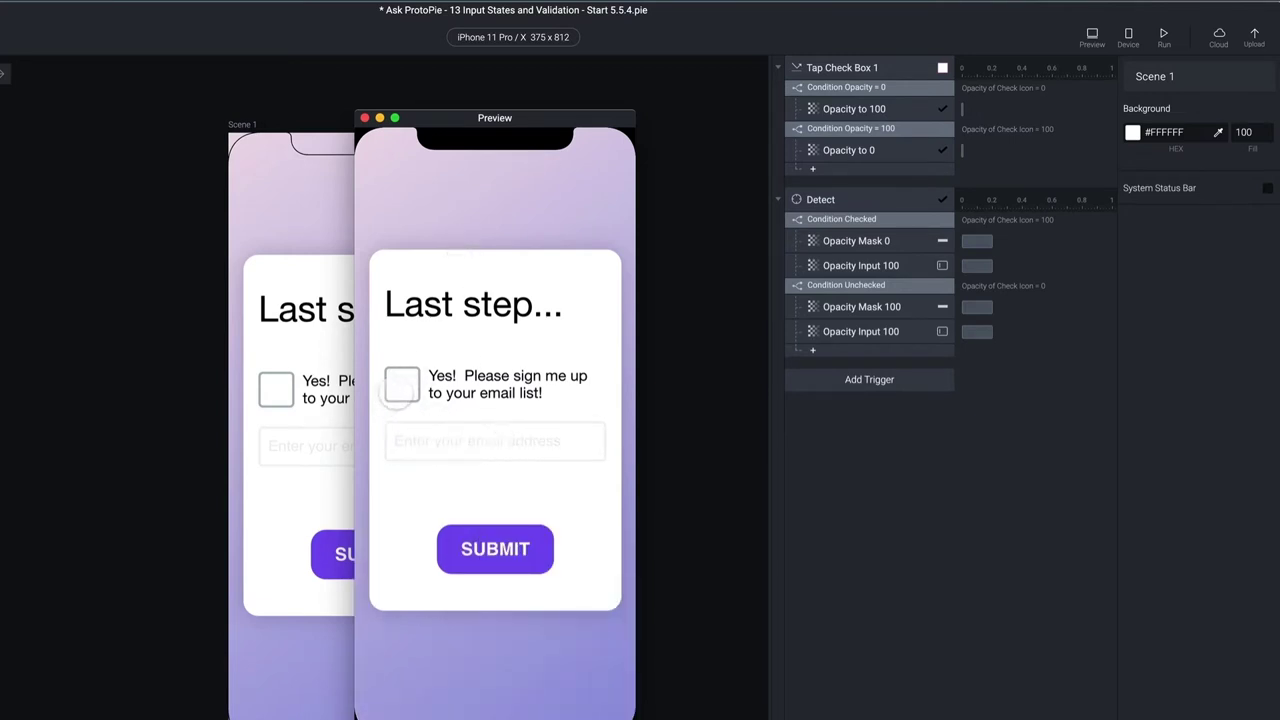
pyautogui.click(400, 386)
pyautogui.click(480, 438)
pyautogui.write('s')
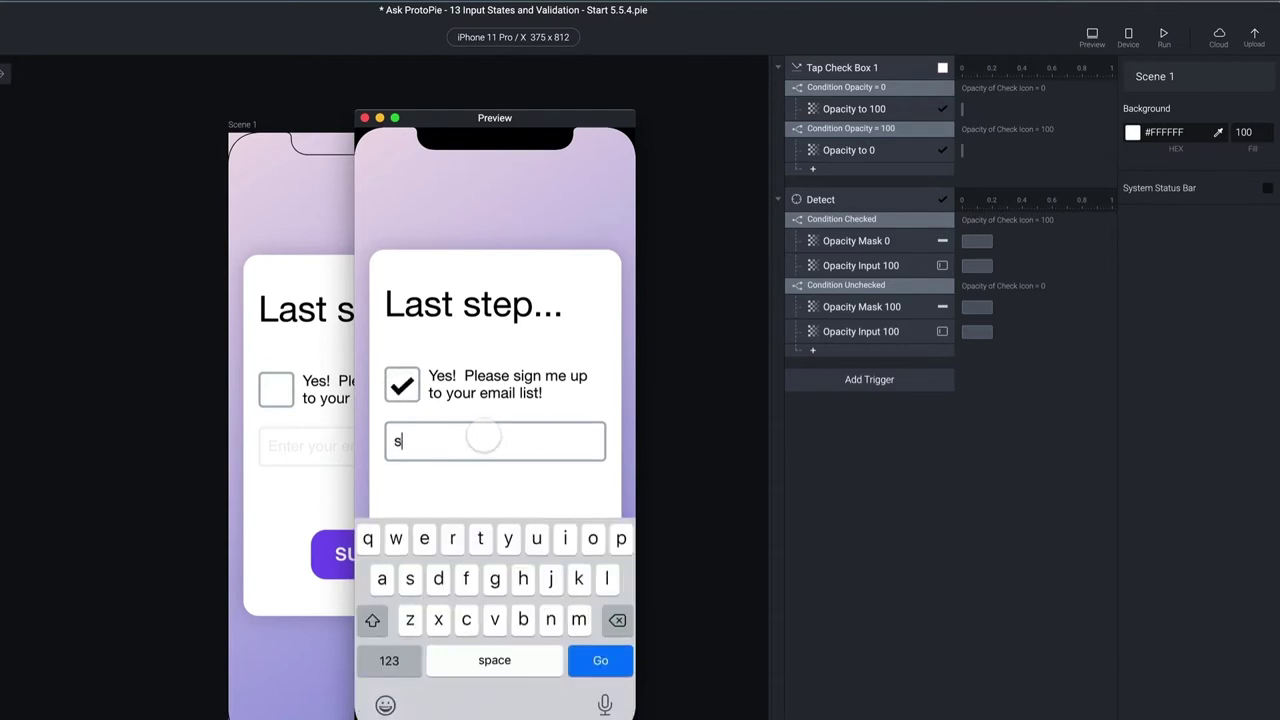
pyautogui.write('dfgsdfggfh')
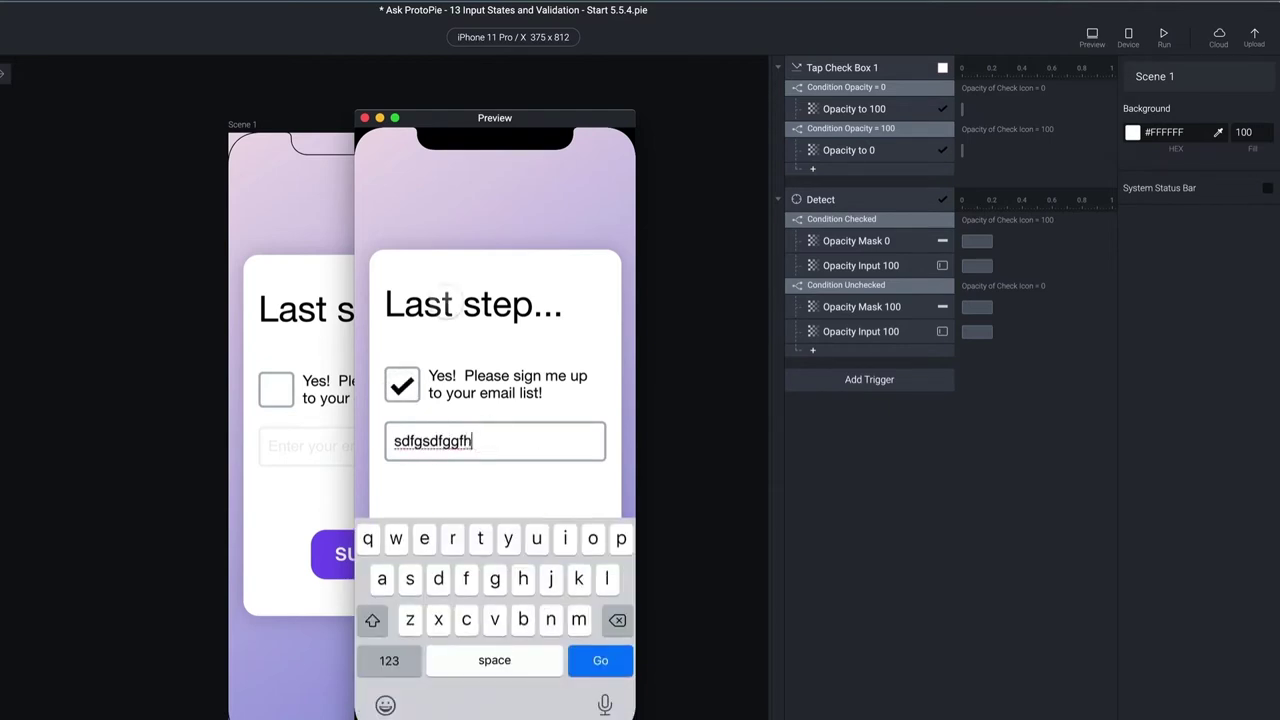
pyautogui.click(400, 386)
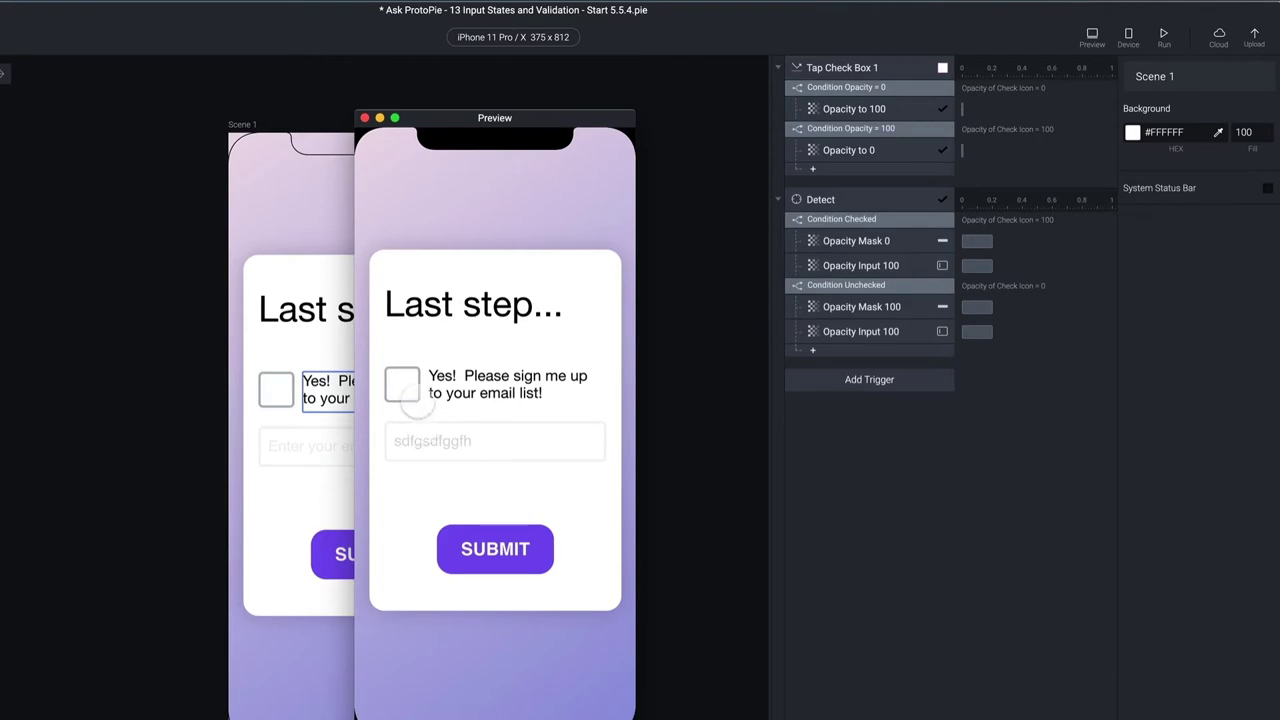
pyautogui.click(402, 384)
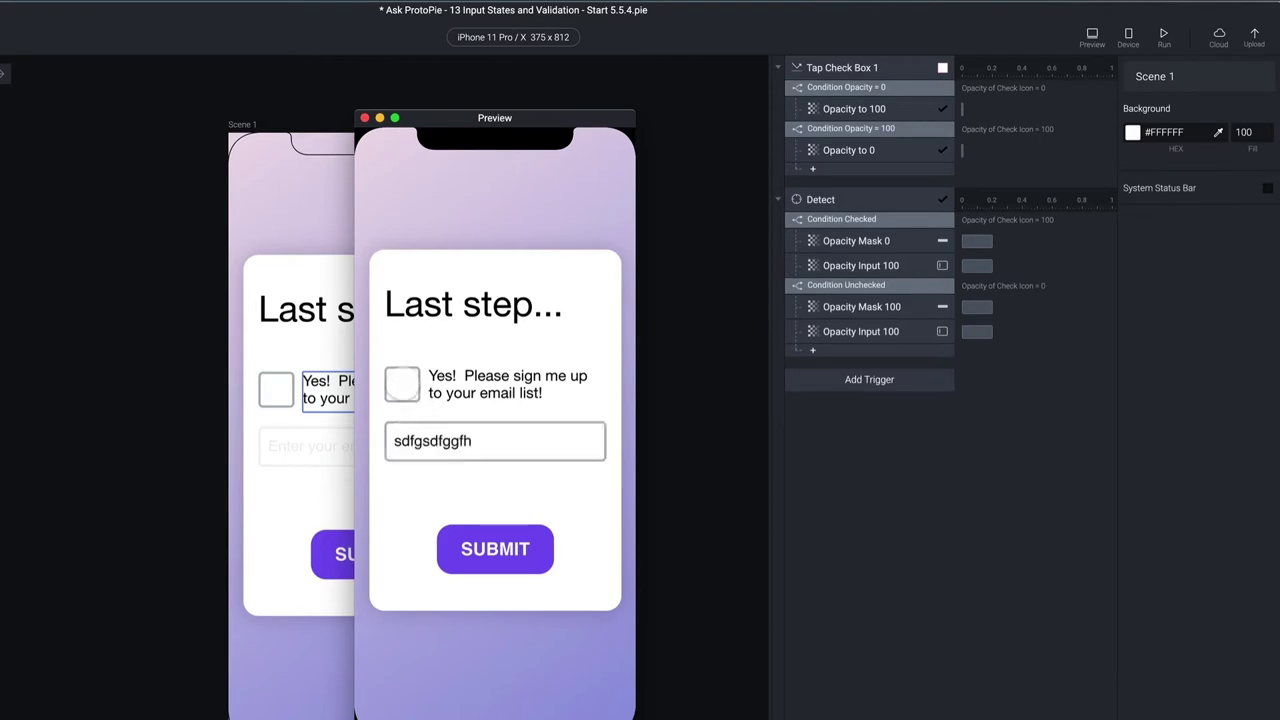
pyautogui.click(364, 118)
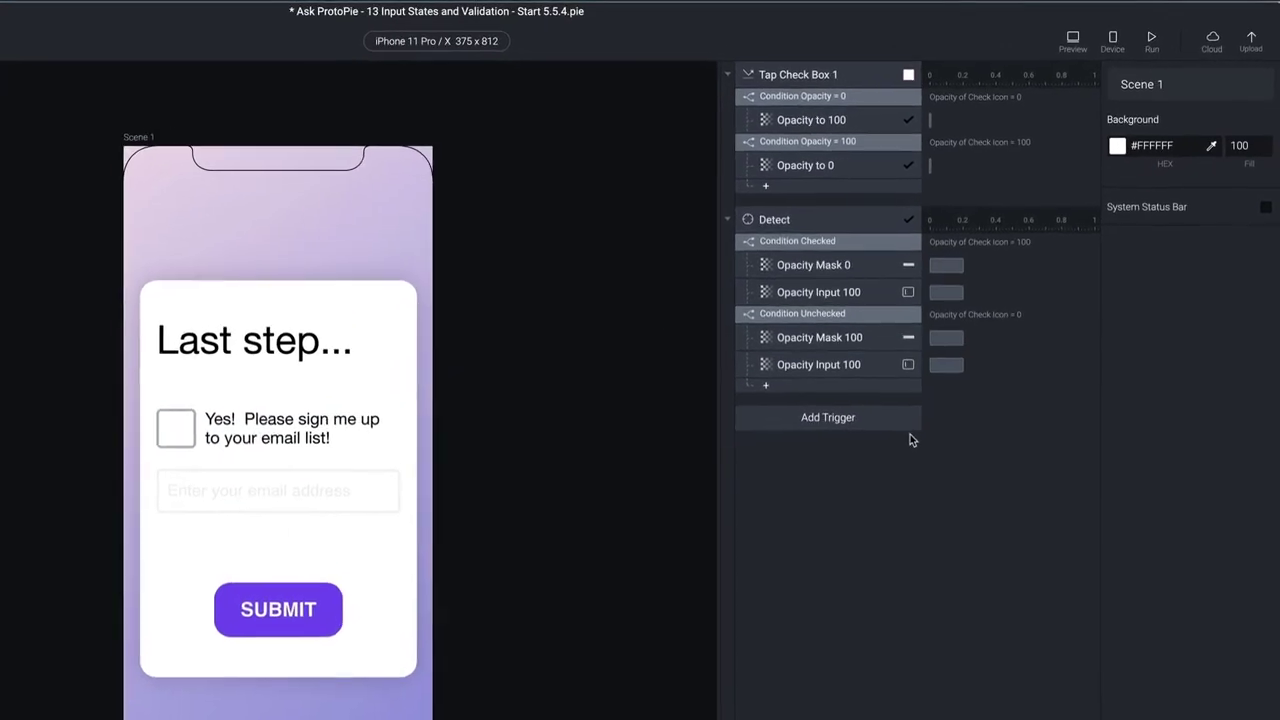
# Add a Text response setting Email Input content to an empty "" formula, then preview
pyautogui.click(838, 387)
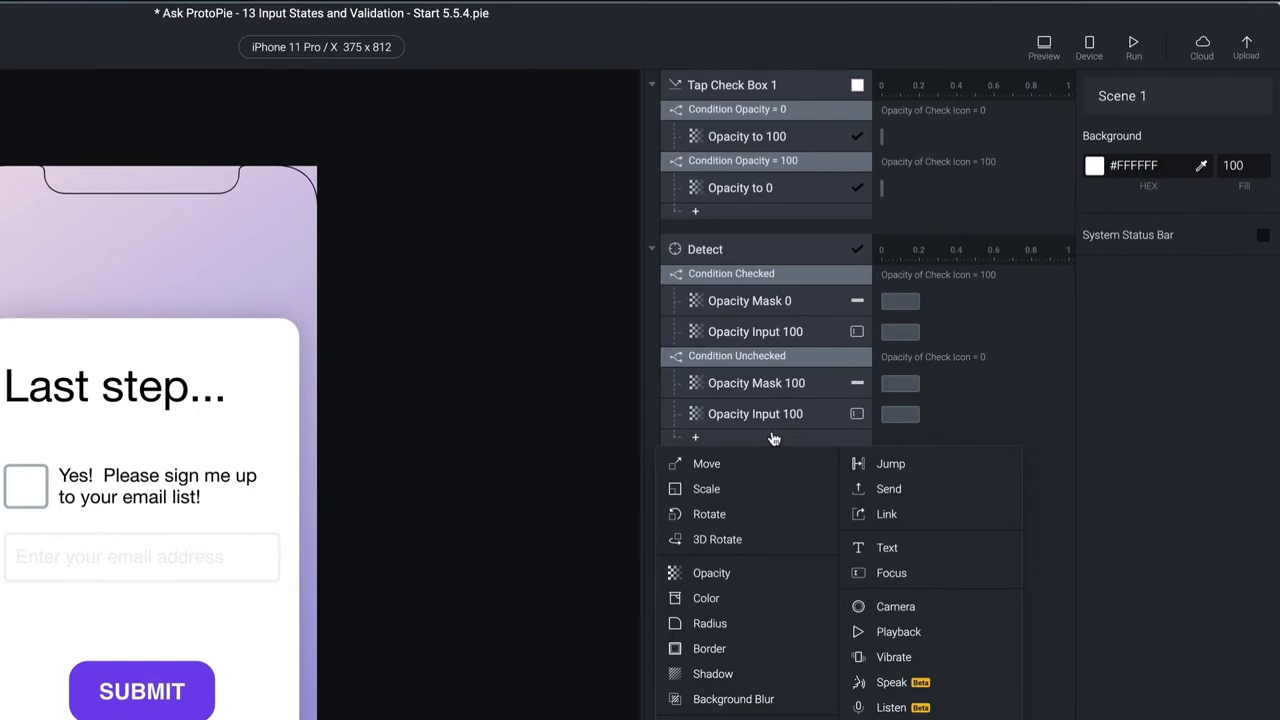
pyautogui.click(913, 550)
pyautogui.click(1187, 123)
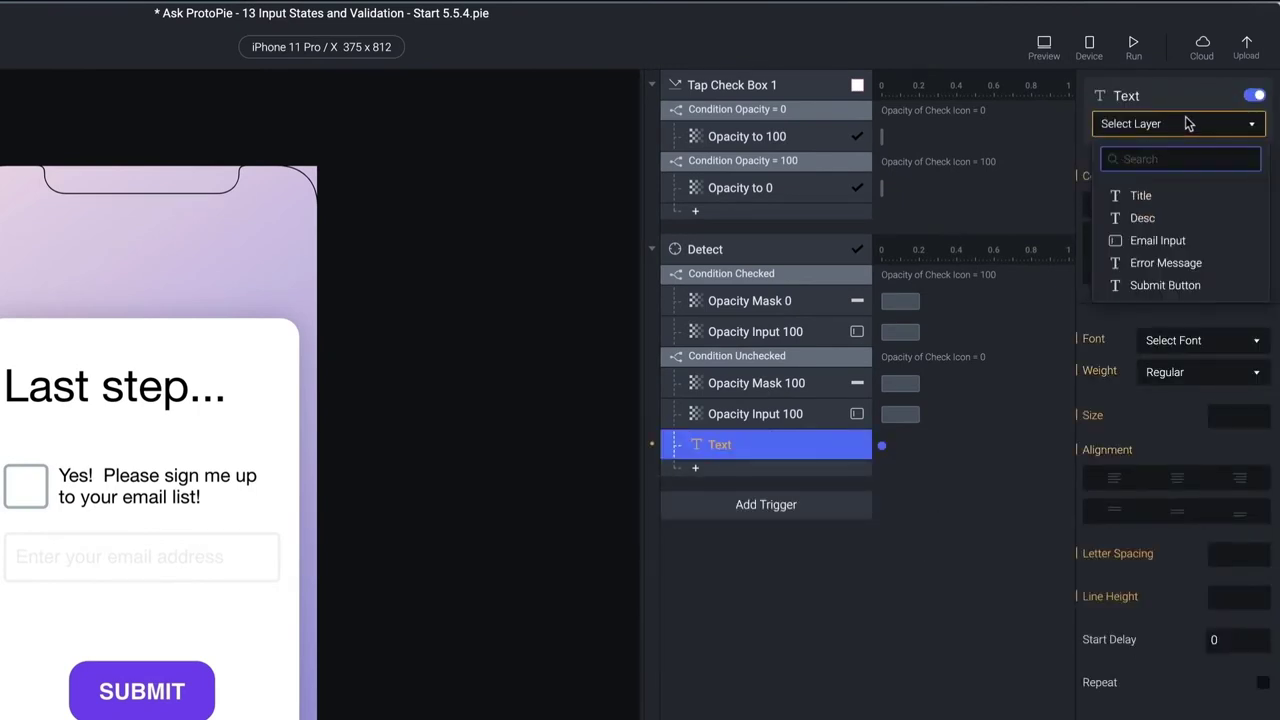
pyautogui.click(1188, 241)
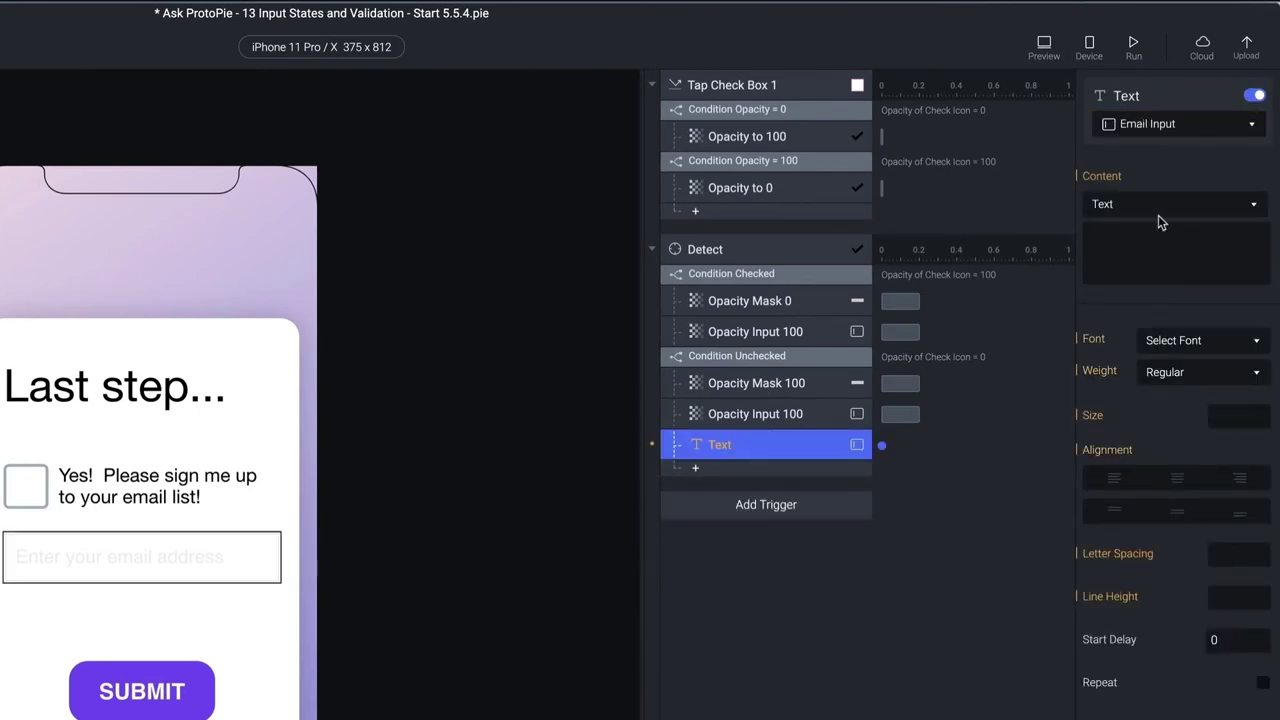
pyautogui.click(1153, 252)
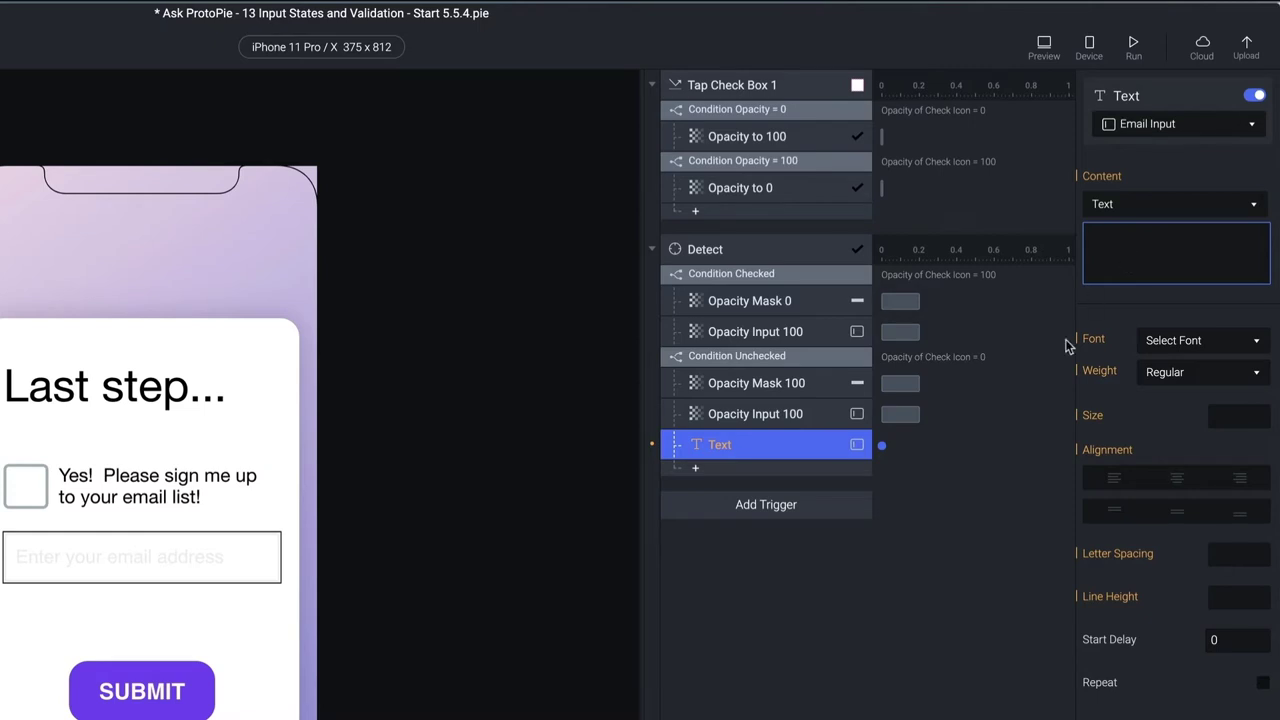
pyautogui.click(1159, 200)
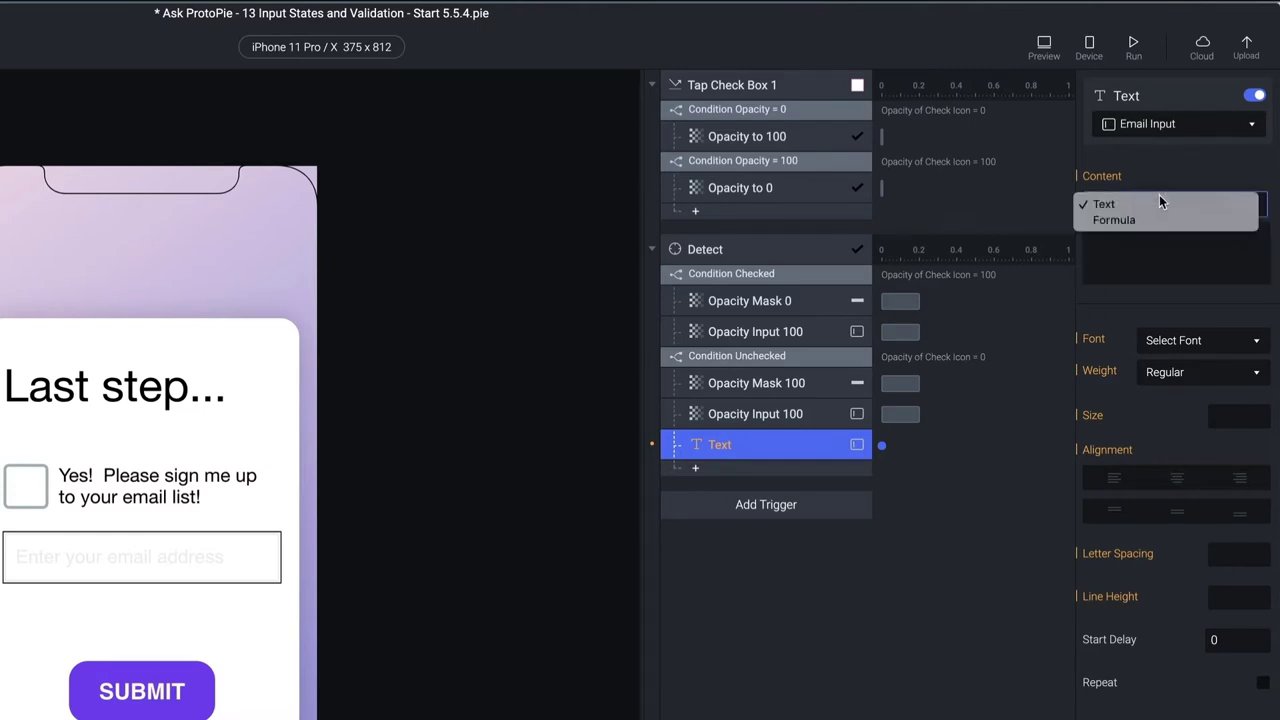
pyautogui.click(1130, 225)
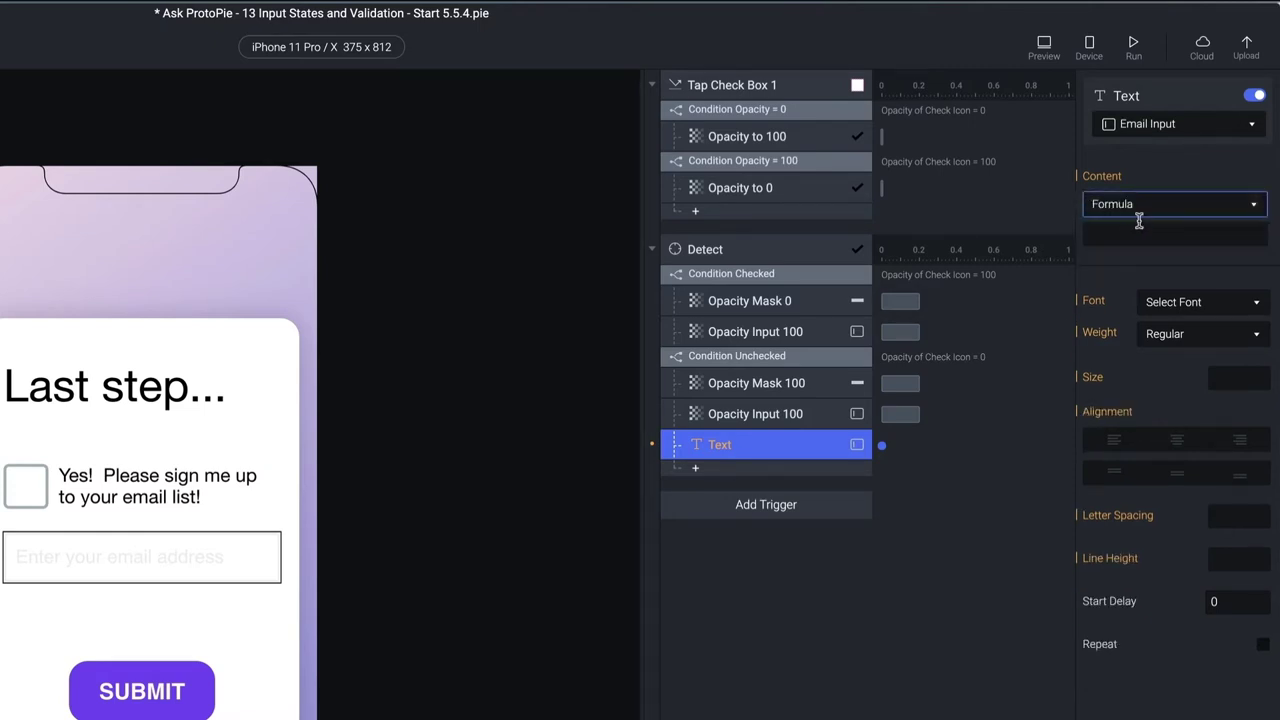
pyautogui.click(1136, 232)
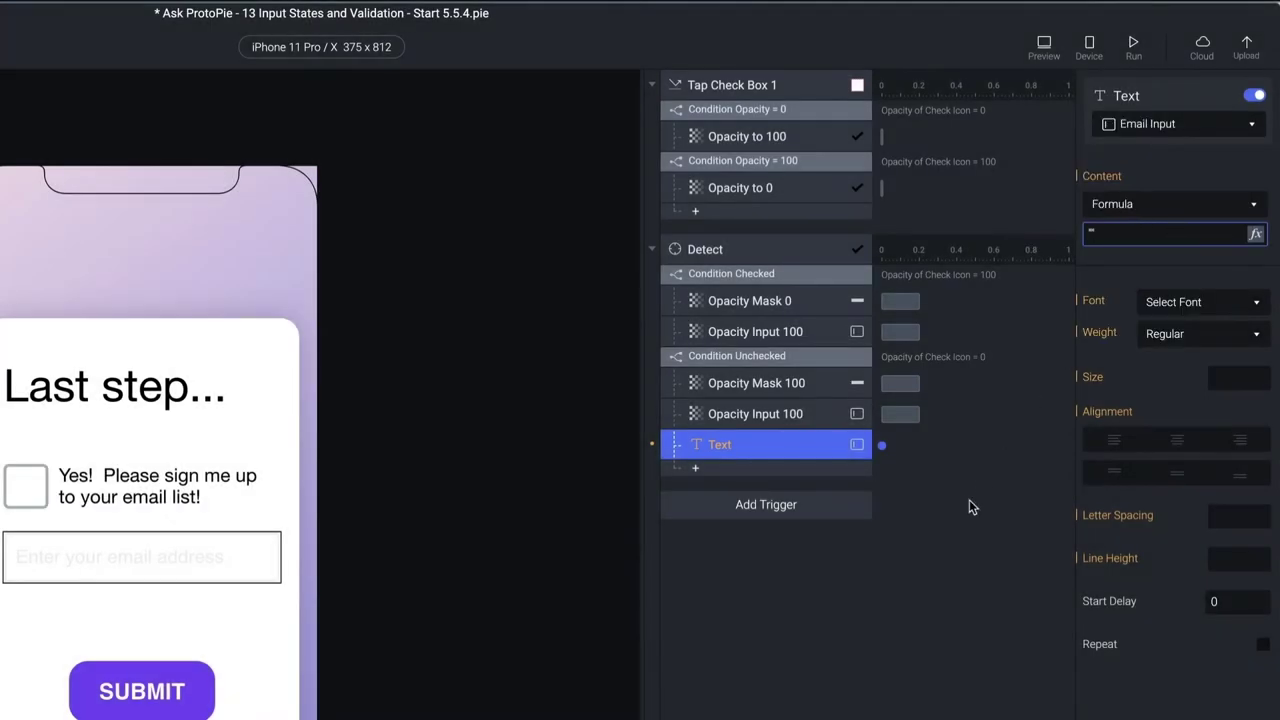
pyautogui.click(995, 465)
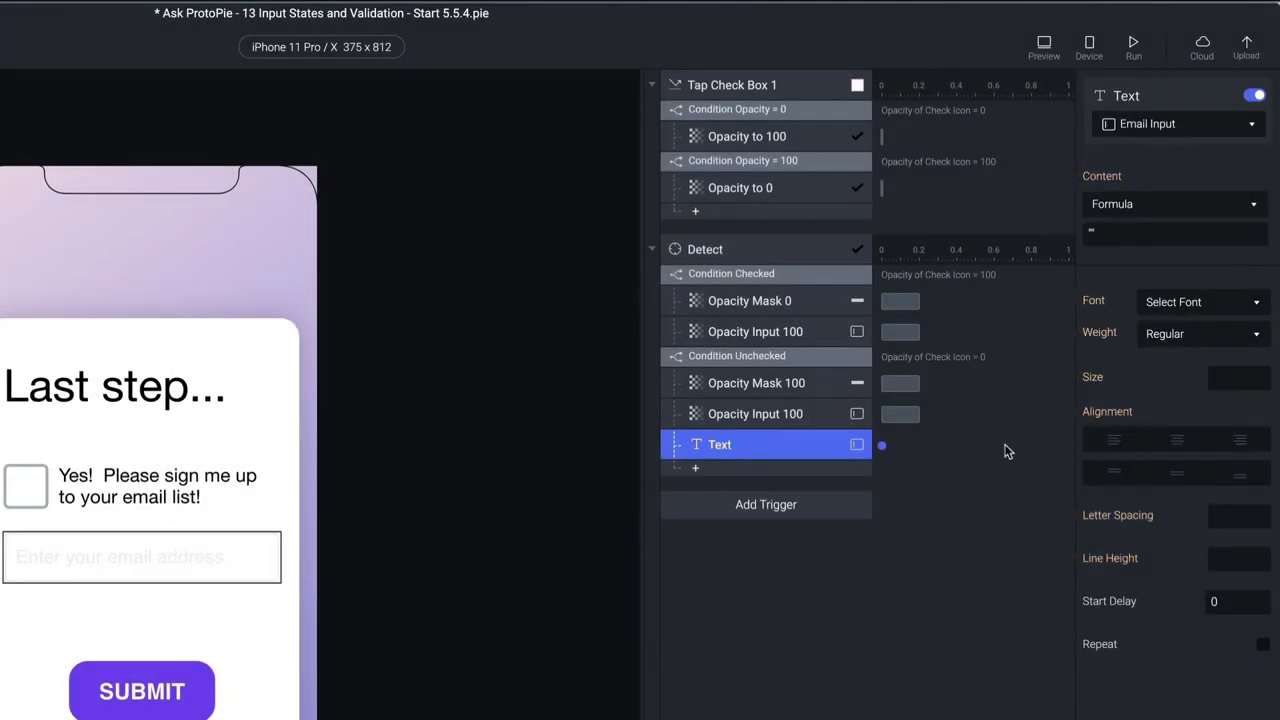
pyautogui.click(1043, 45)
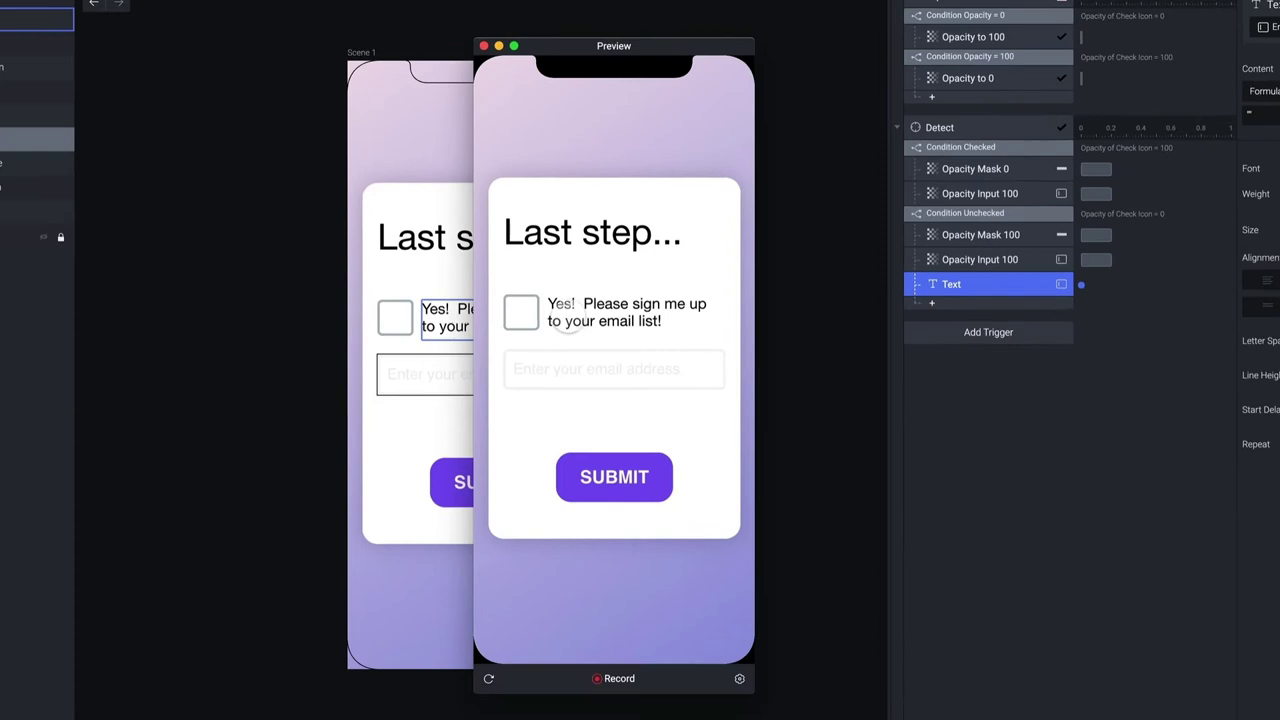
# In preview, type sample email text and uncheck the box repeatedly to confirm clearing, then close
pyautogui.click(239, 452)
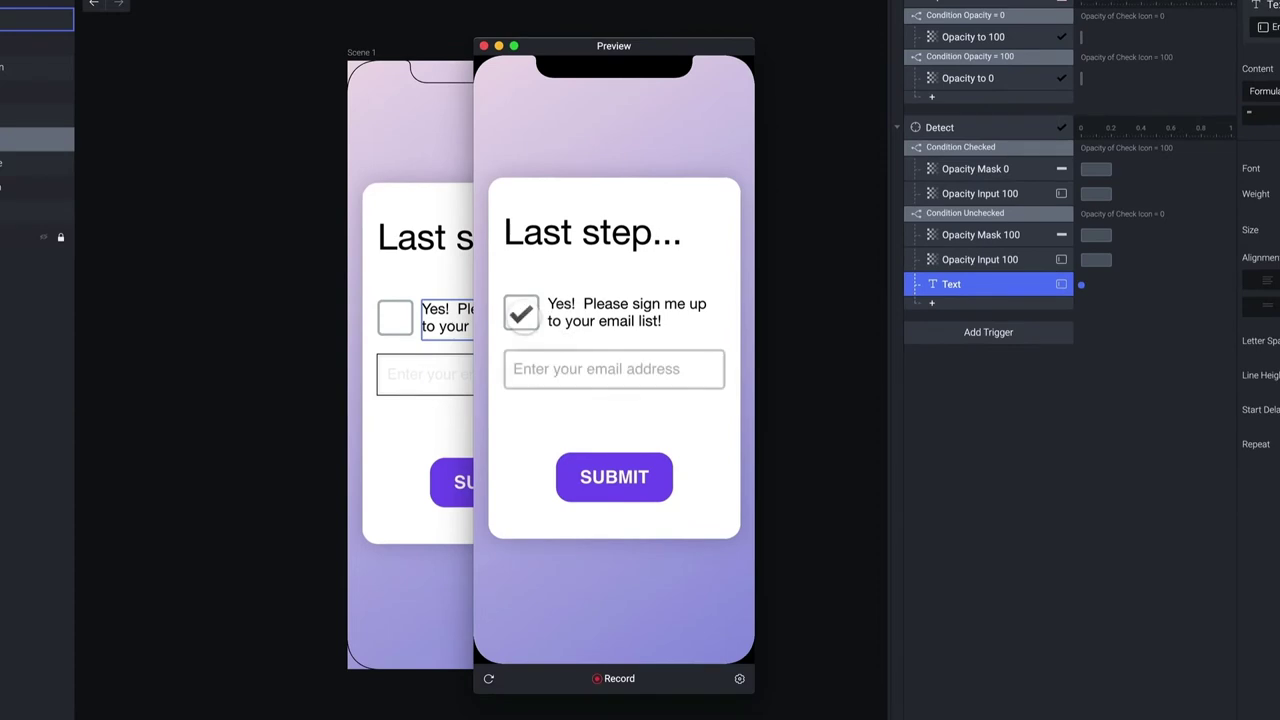
pyautogui.click(576, 362)
pyautogui.write('kljhkdsagf')
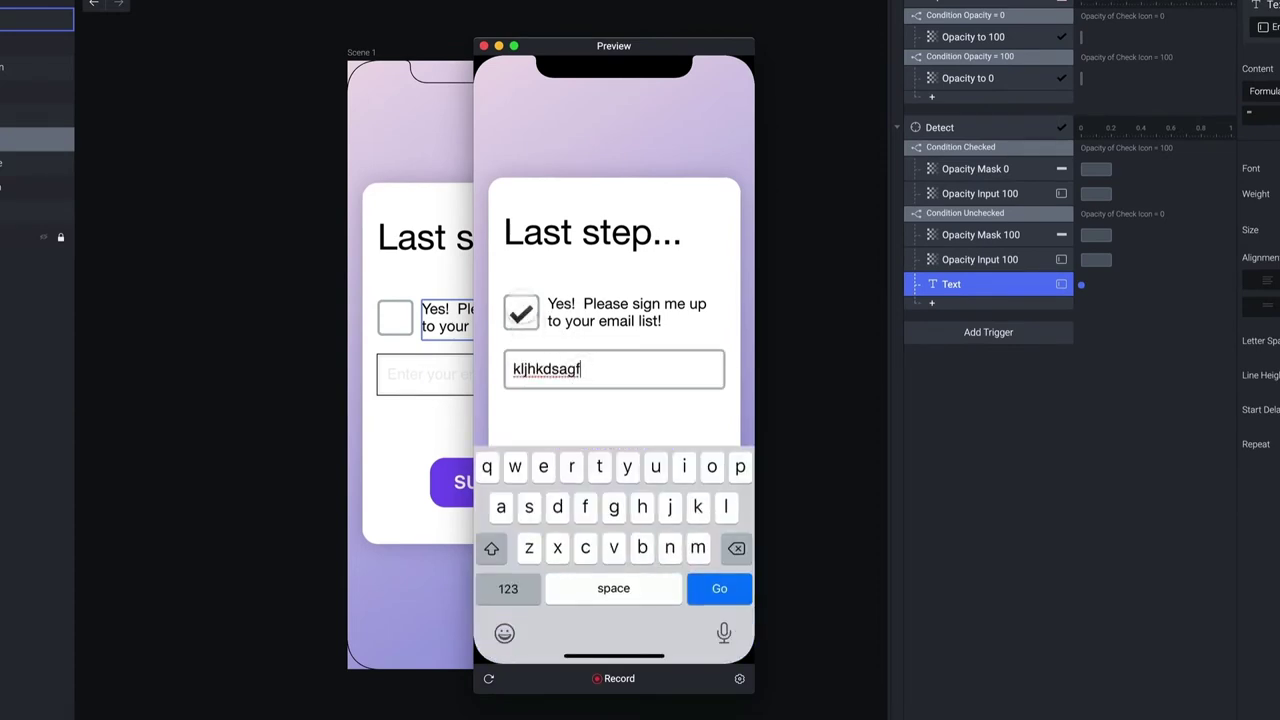
pyautogui.click(521, 311)
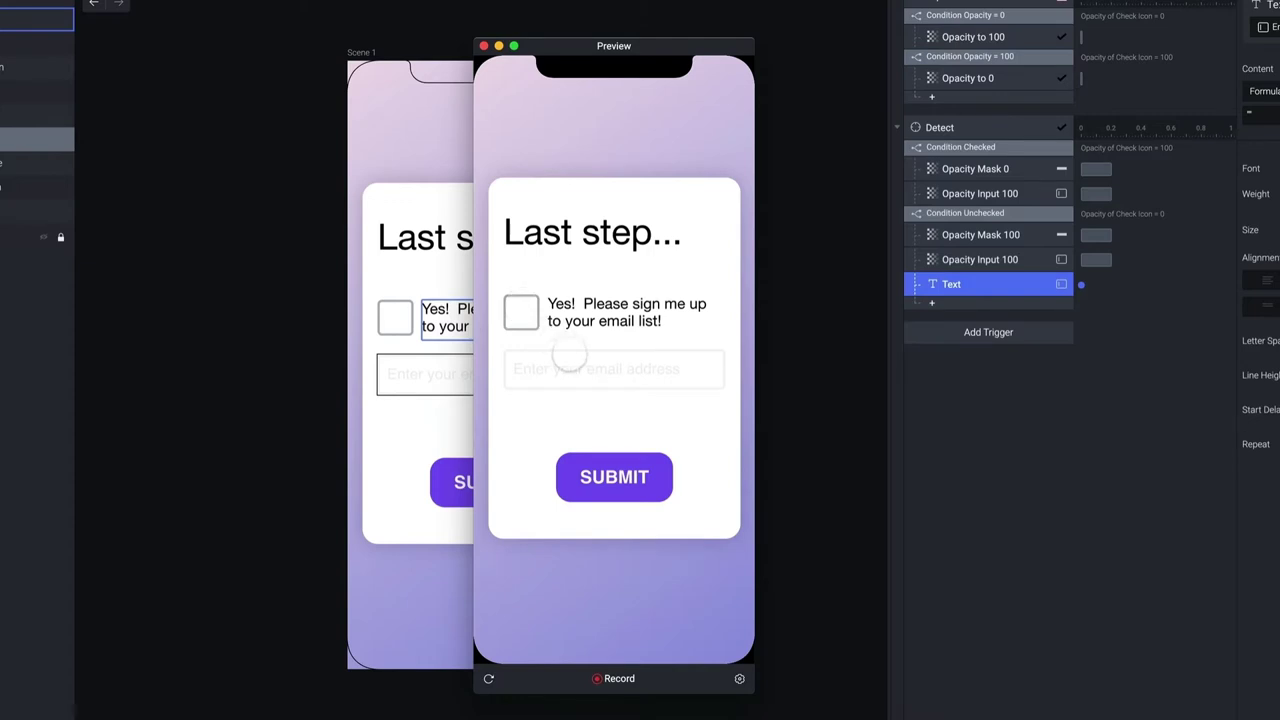
pyautogui.click(521, 311)
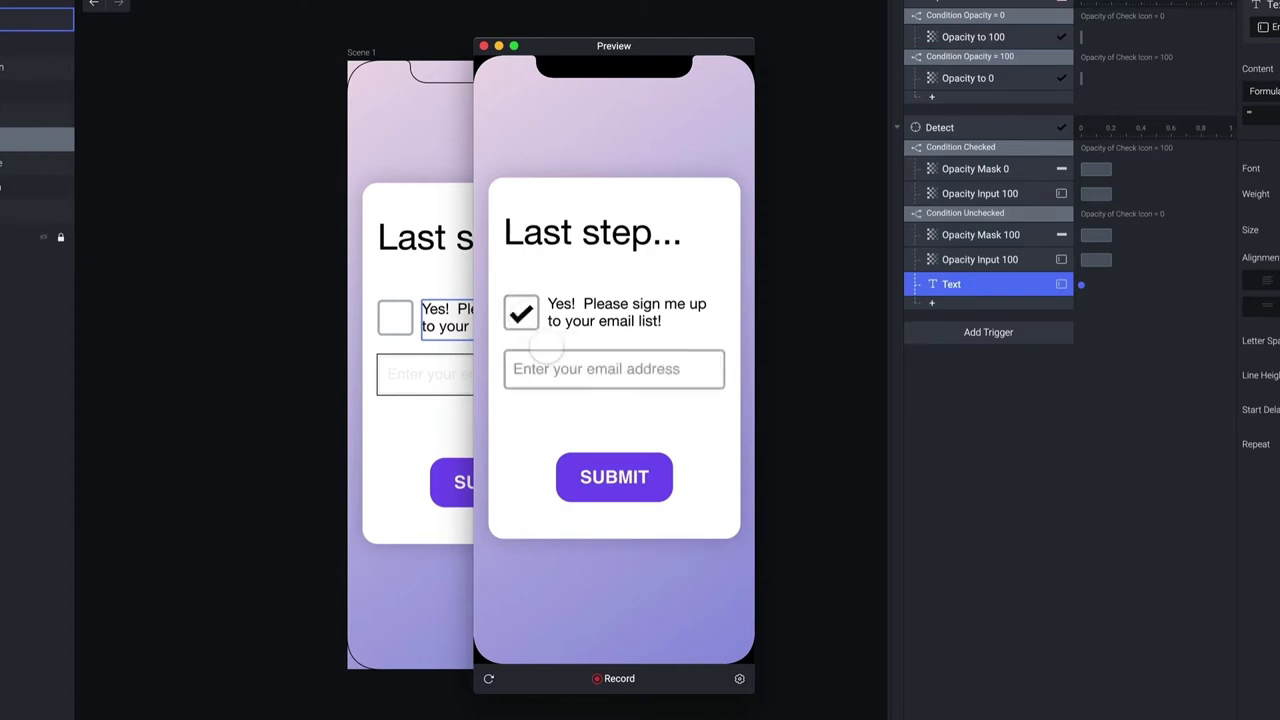
pyautogui.click(621, 369)
pyautogui.write('zdsfgzdfgsdf')
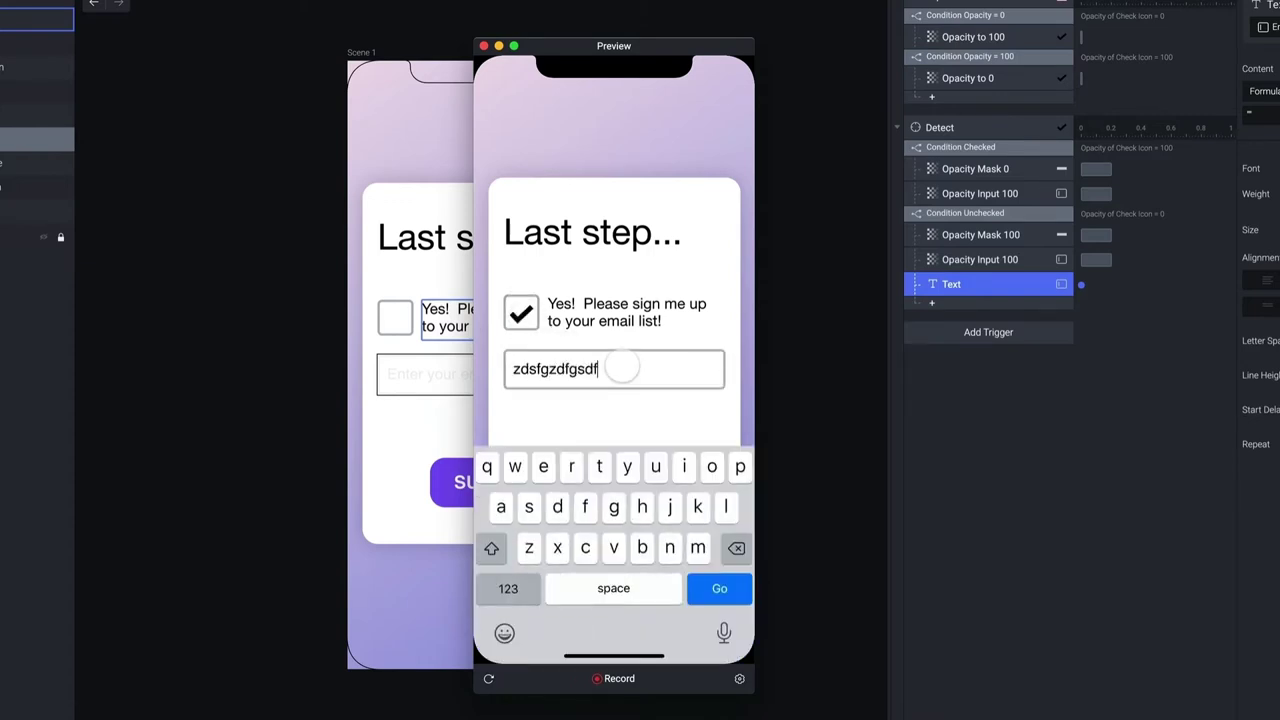
pyautogui.click(521, 311)
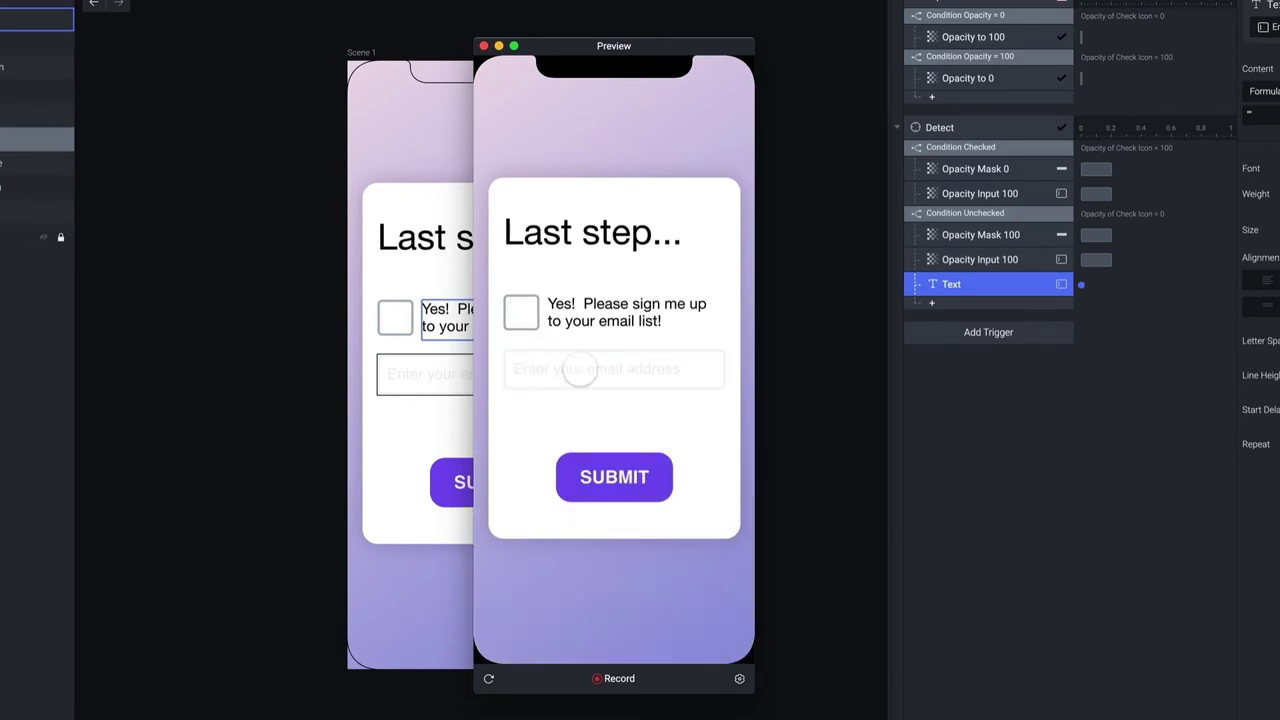
pyautogui.click(550, 335)
pyautogui.click(568, 360)
pyautogui.write(';lkj')
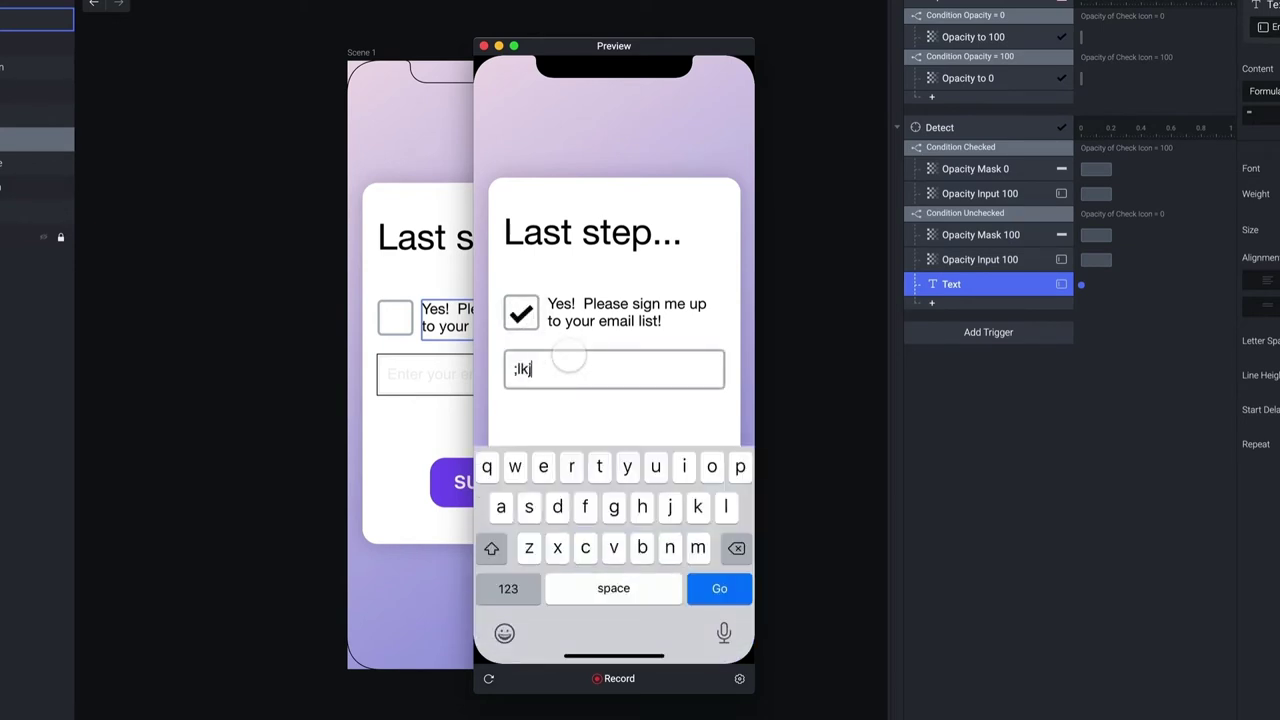
pyautogui.write('sdfg')
pyautogui.click(521, 311)
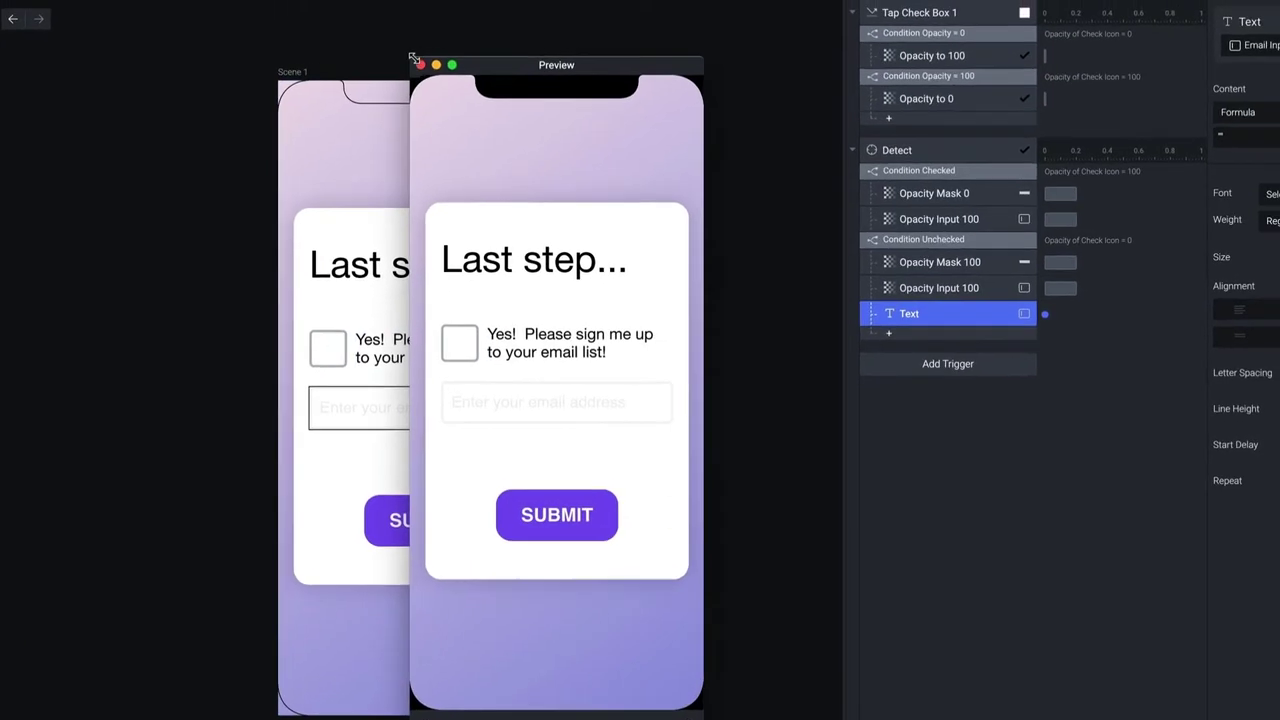
pyautogui.click(483, 45)
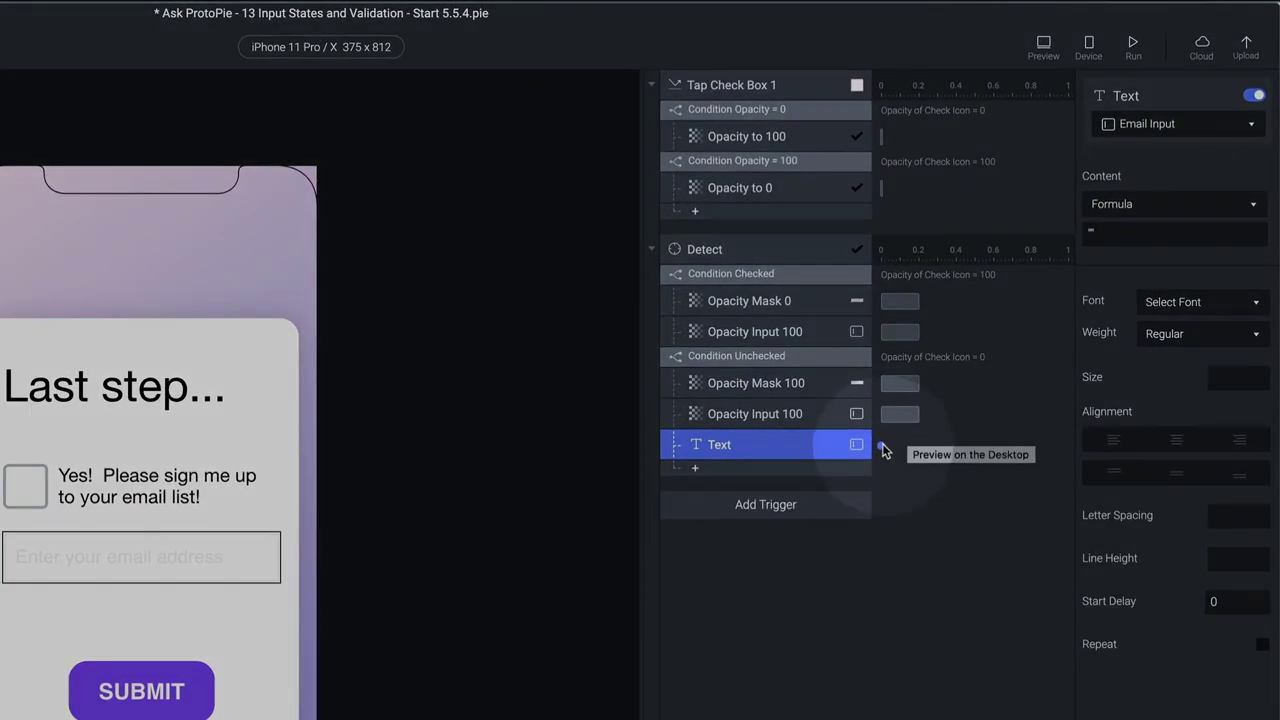
# Delay the Text response with a 0.2 s start delay and open a preview
pyautogui.click(882, 446)
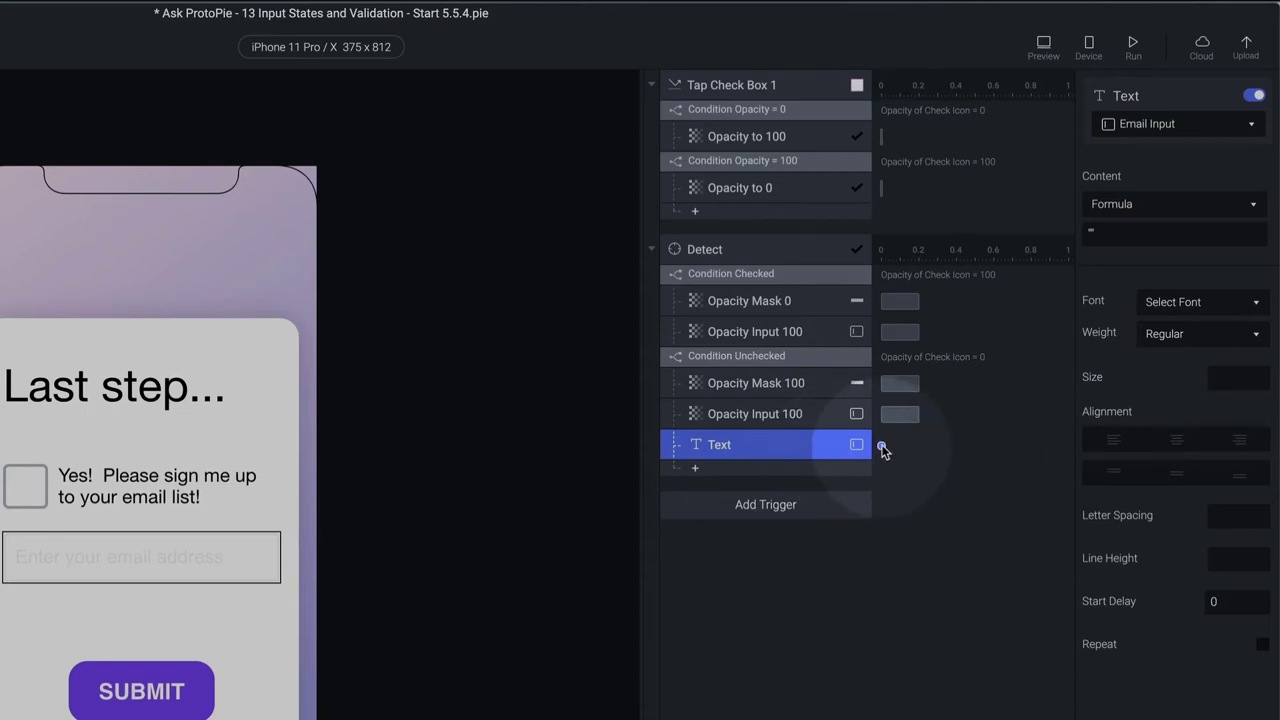
pyautogui.moveTo(894, 449); pyautogui.dragTo(922, 446)
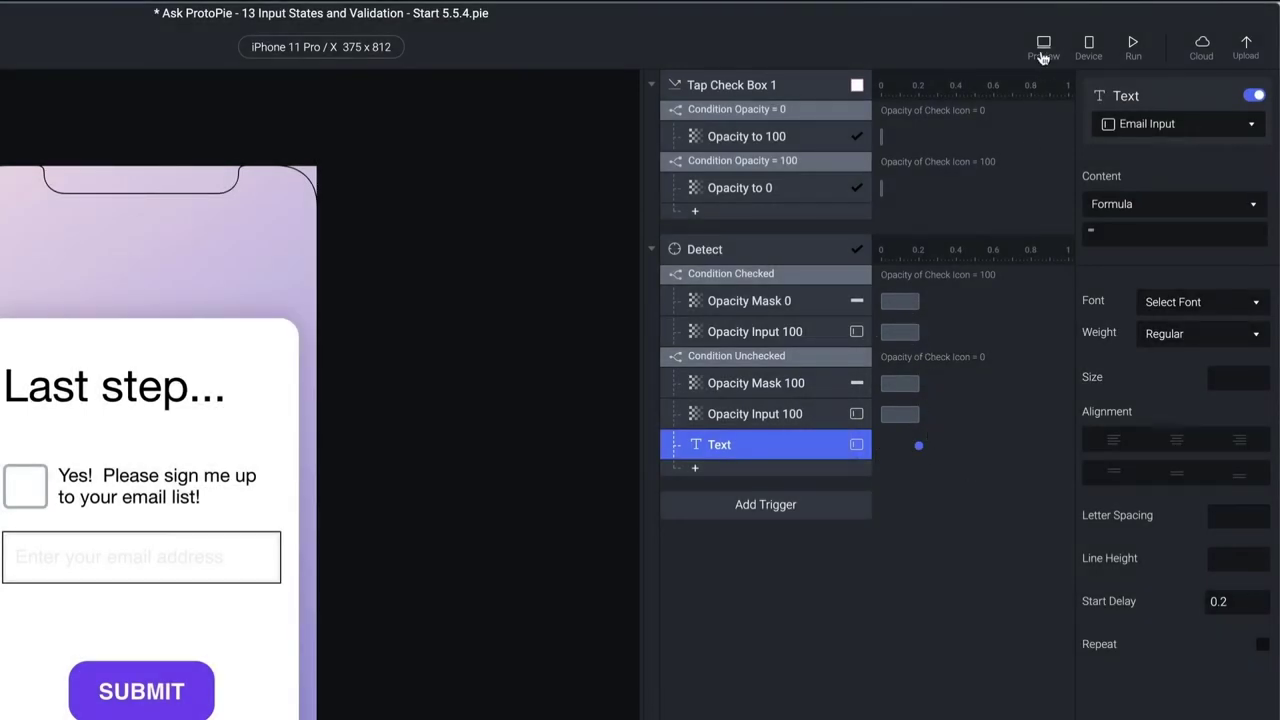
pyautogui.click(1043, 42)
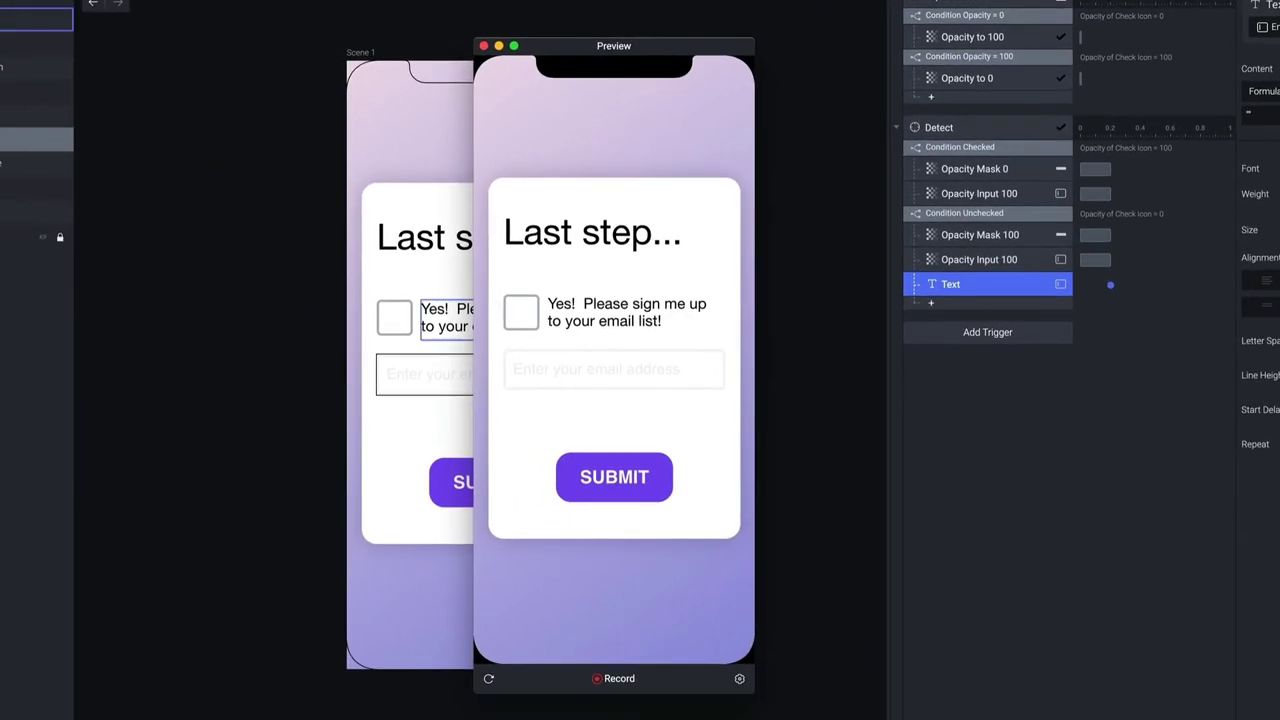
# Check the box, type in the email field, toggle the box, confirm it empties, then close preview
pyautogui.click(219, 459)
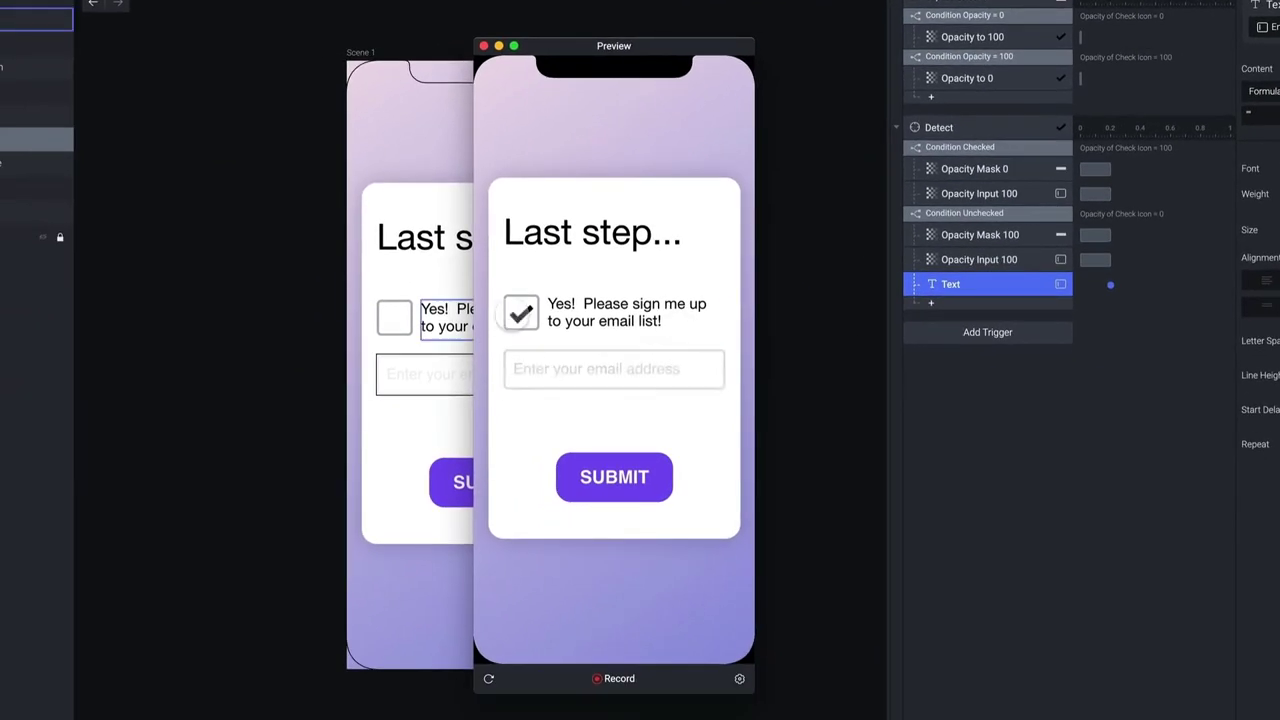
pyautogui.click(580, 371)
pyautogui.write('dsfgdfgfg')
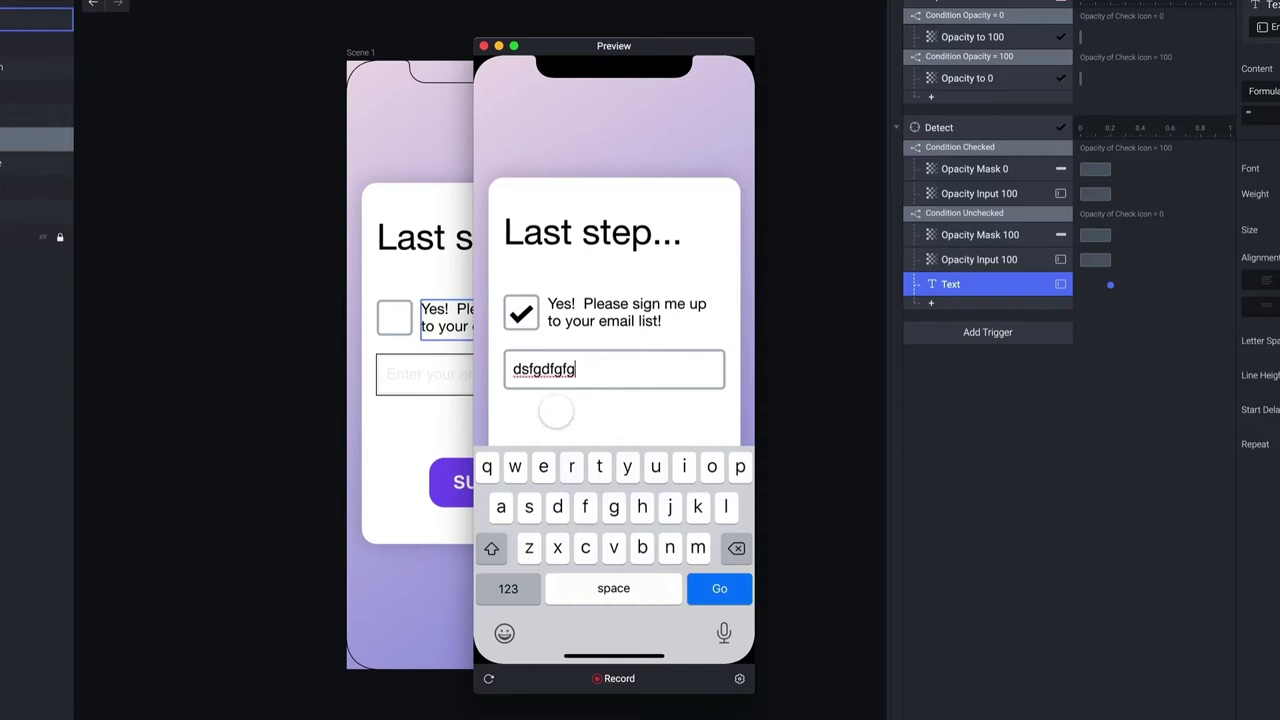
pyautogui.click(553, 424)
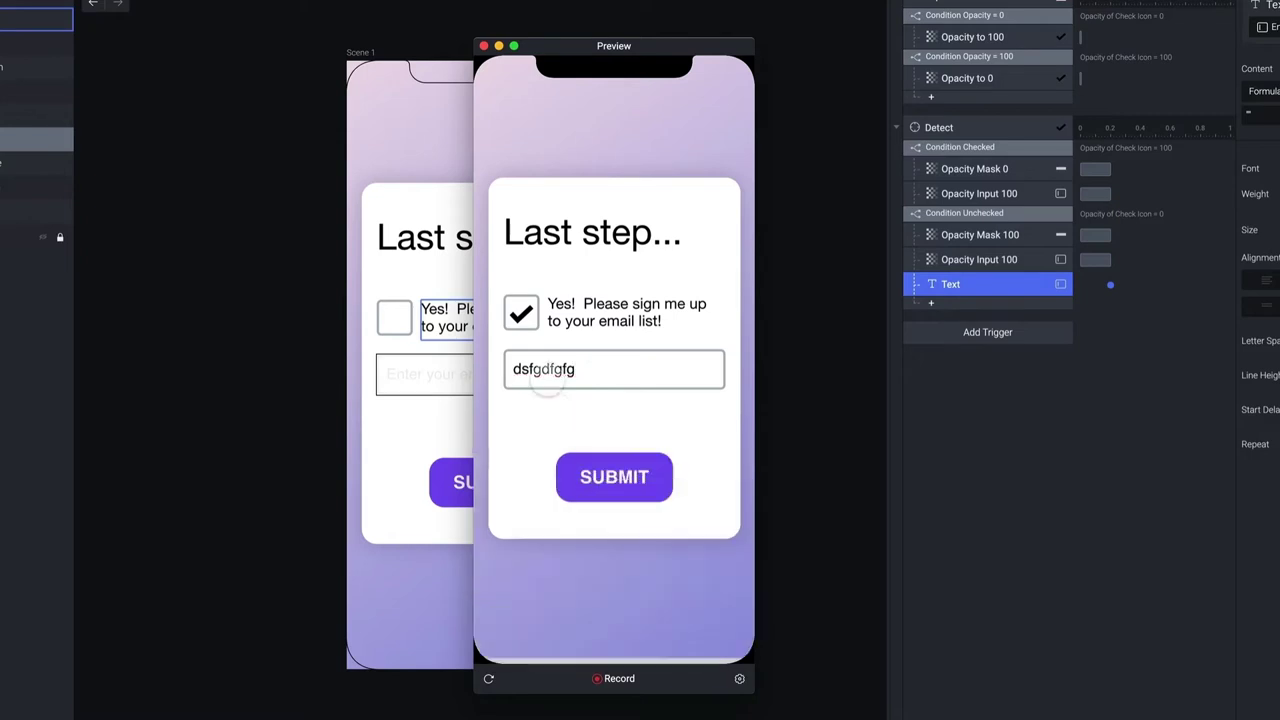
pyautogui.click(521, 312)
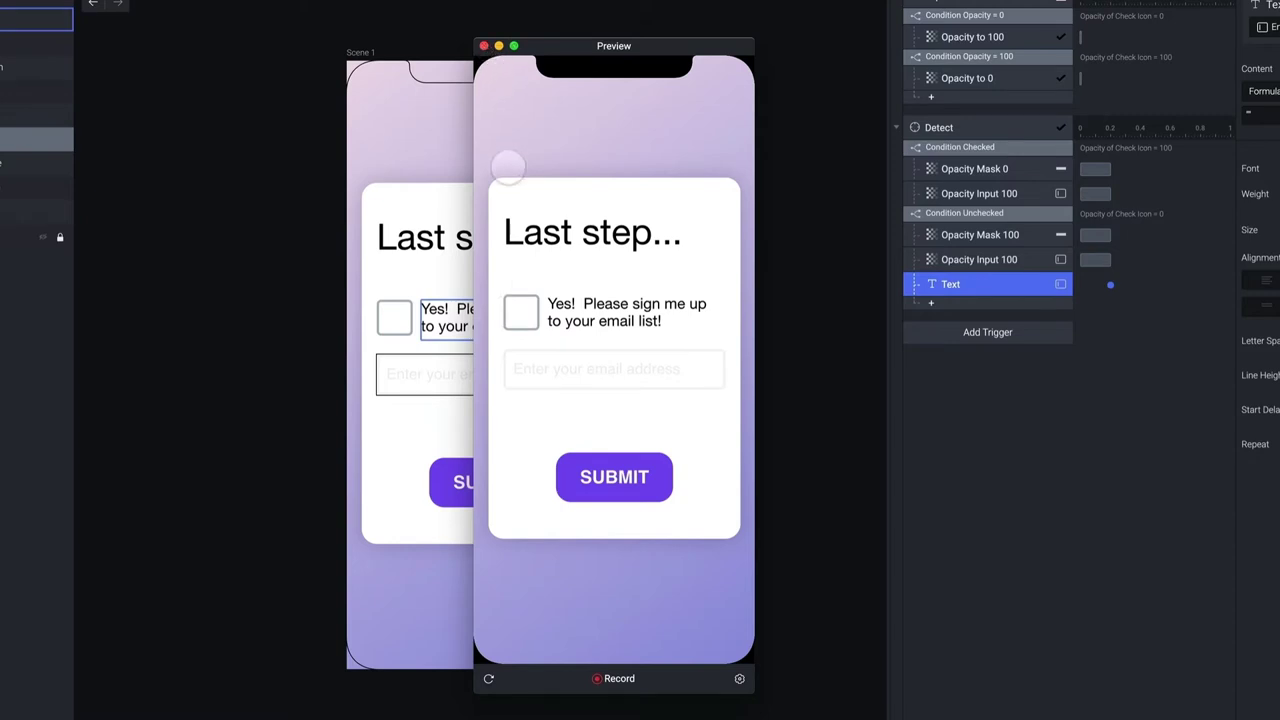
pyautogui.click(522, 310)
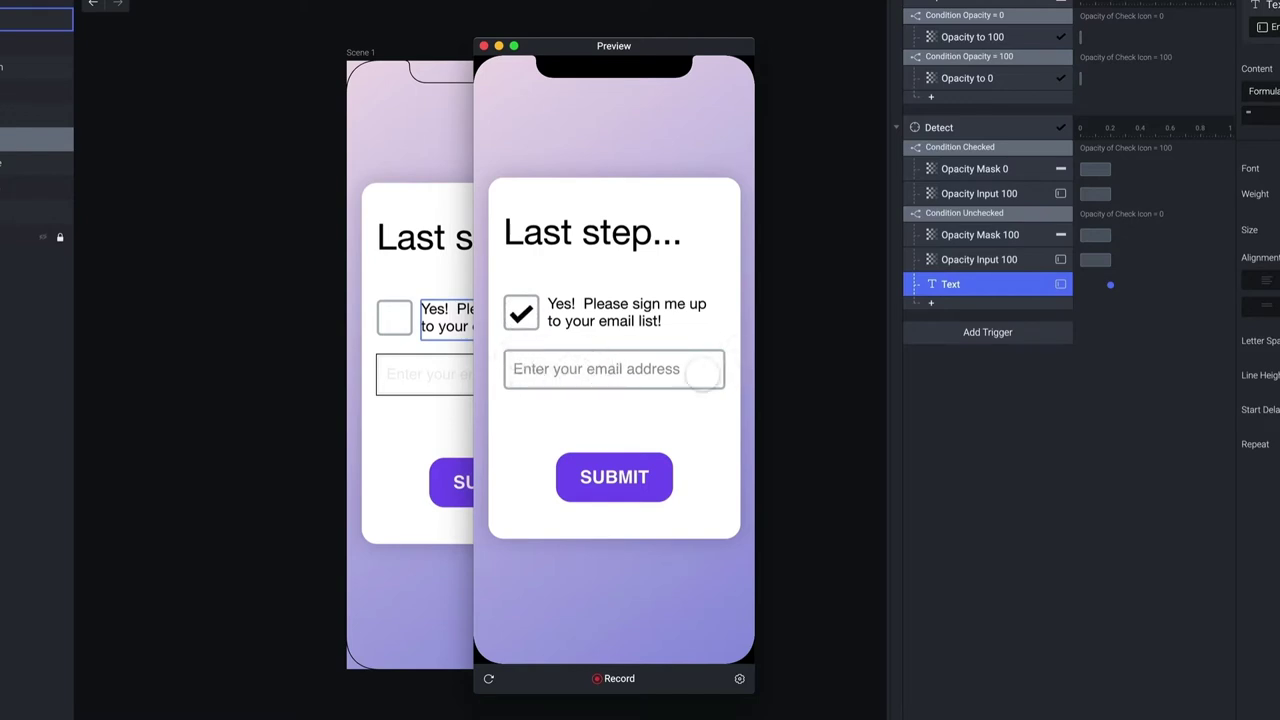
pyautogui.click(590, 369)
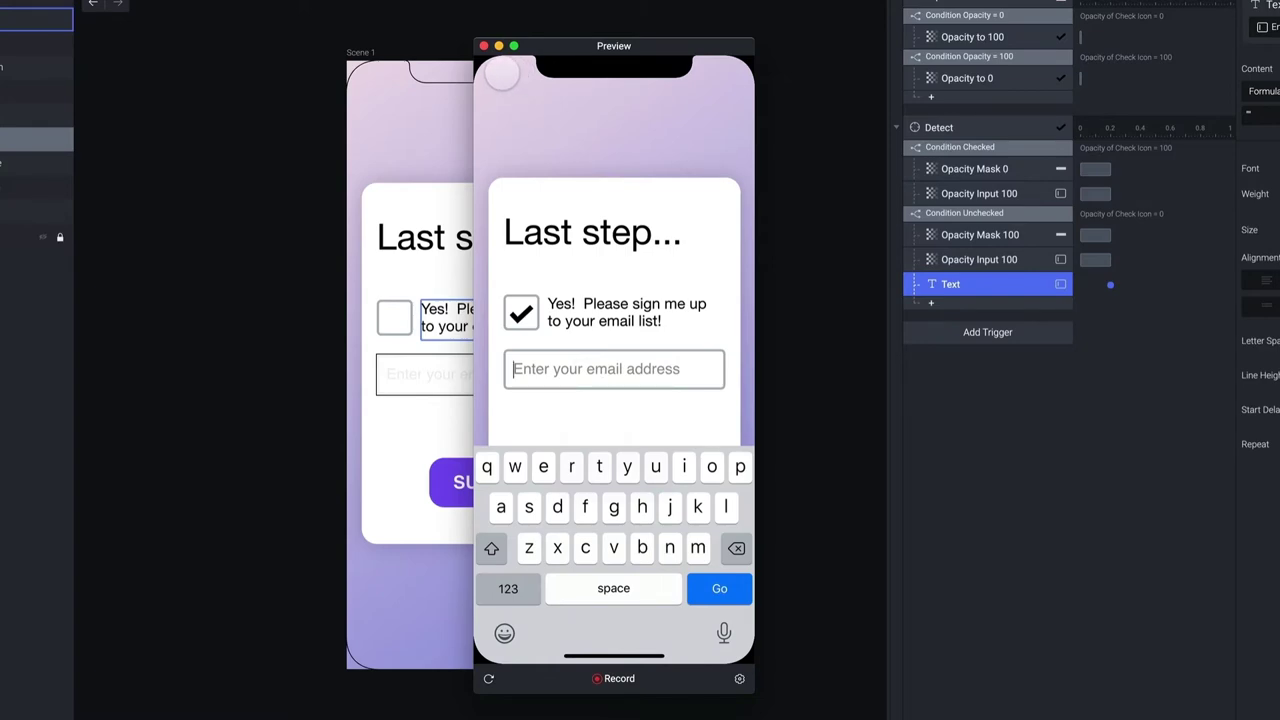
pyautogui.click(484, 46)
pyautogui.click(1076, 385)
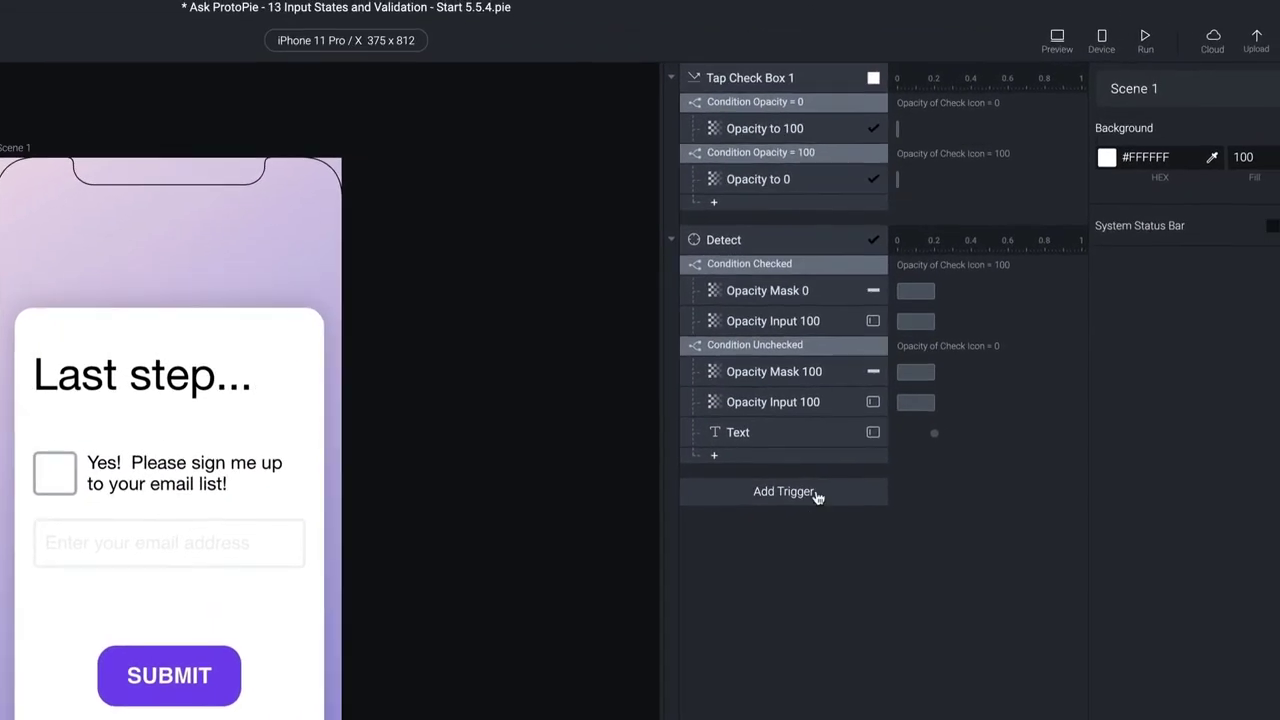
# Add a Focus trigger on the Email Input layer named Focus In
pyautogui.click(986, 356)
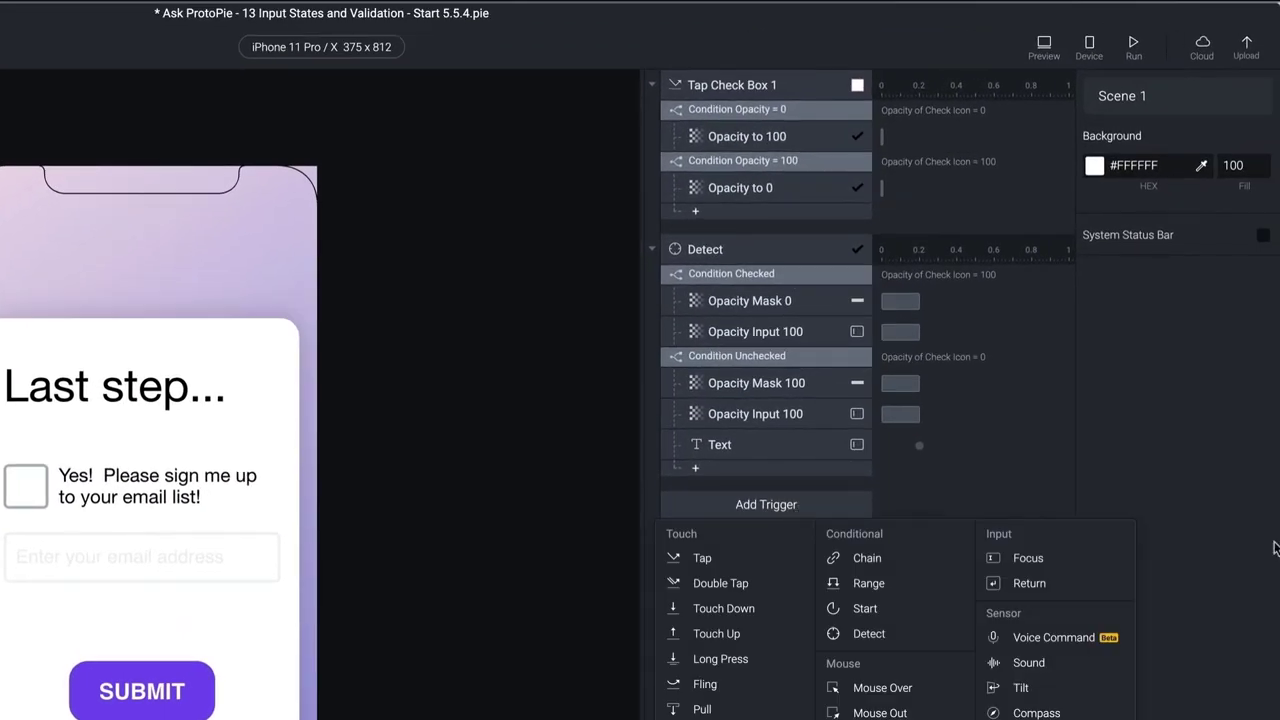
pyautogui.click(1040, 558)
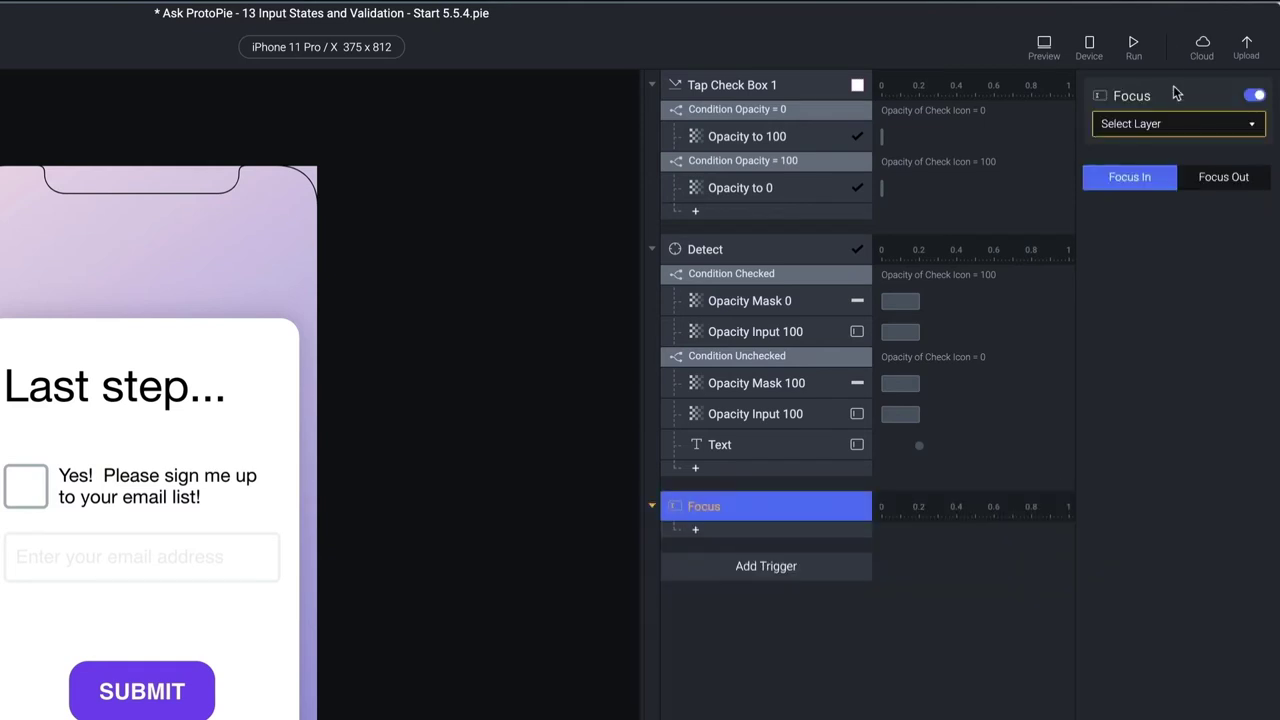
pyautogui.click(1168, 123)
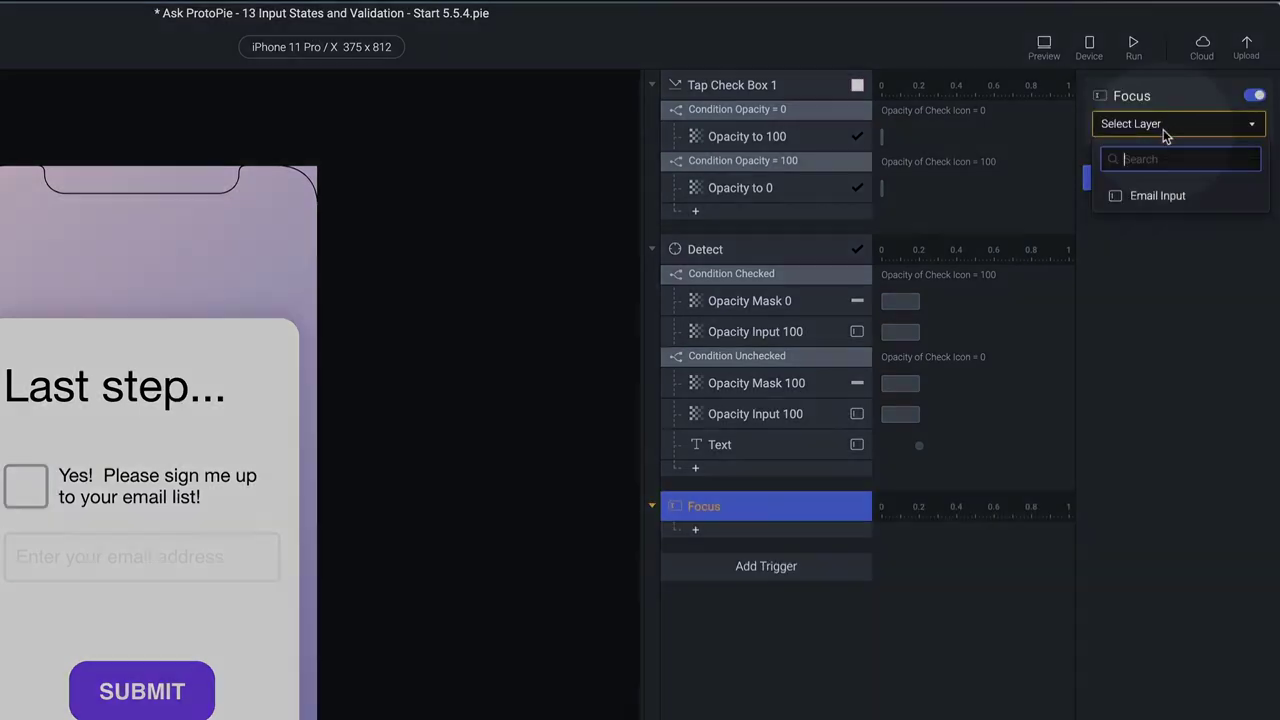
pyautogui.click(1157, 196)
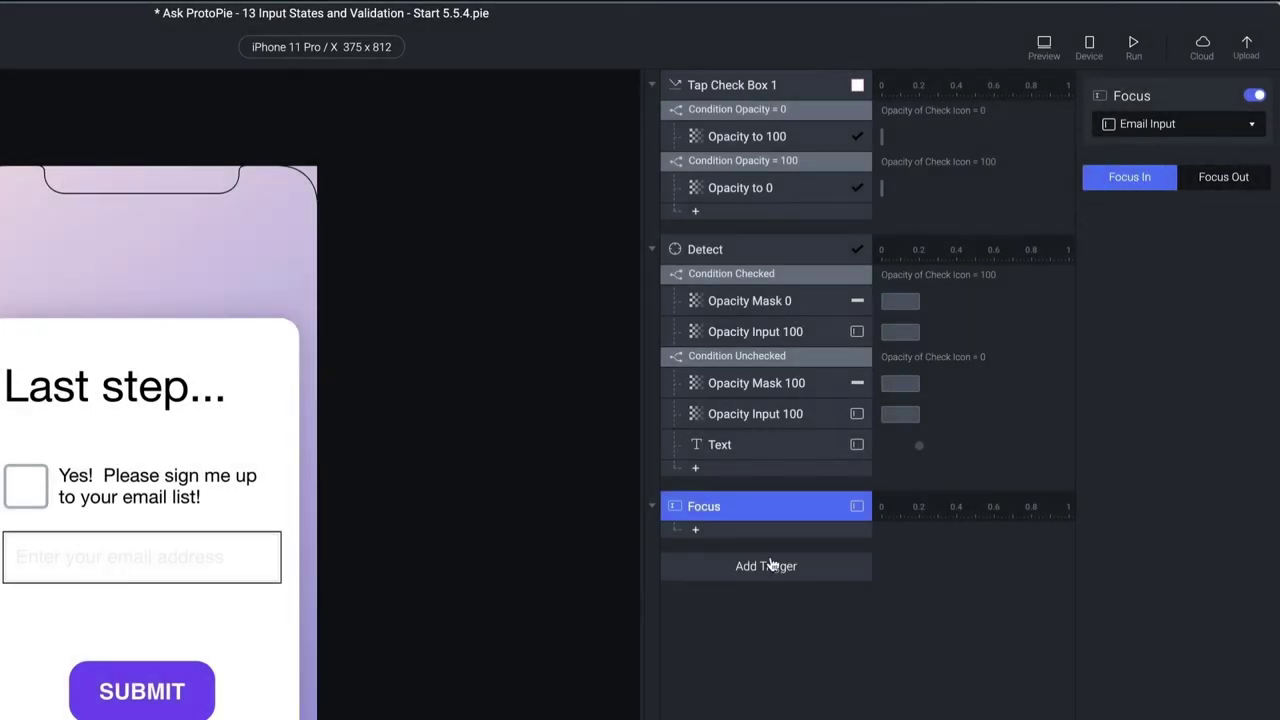
pyautogui.doubleClick(716, 507)
pyautogui.click(749, 505)
pyautogui.write('In')
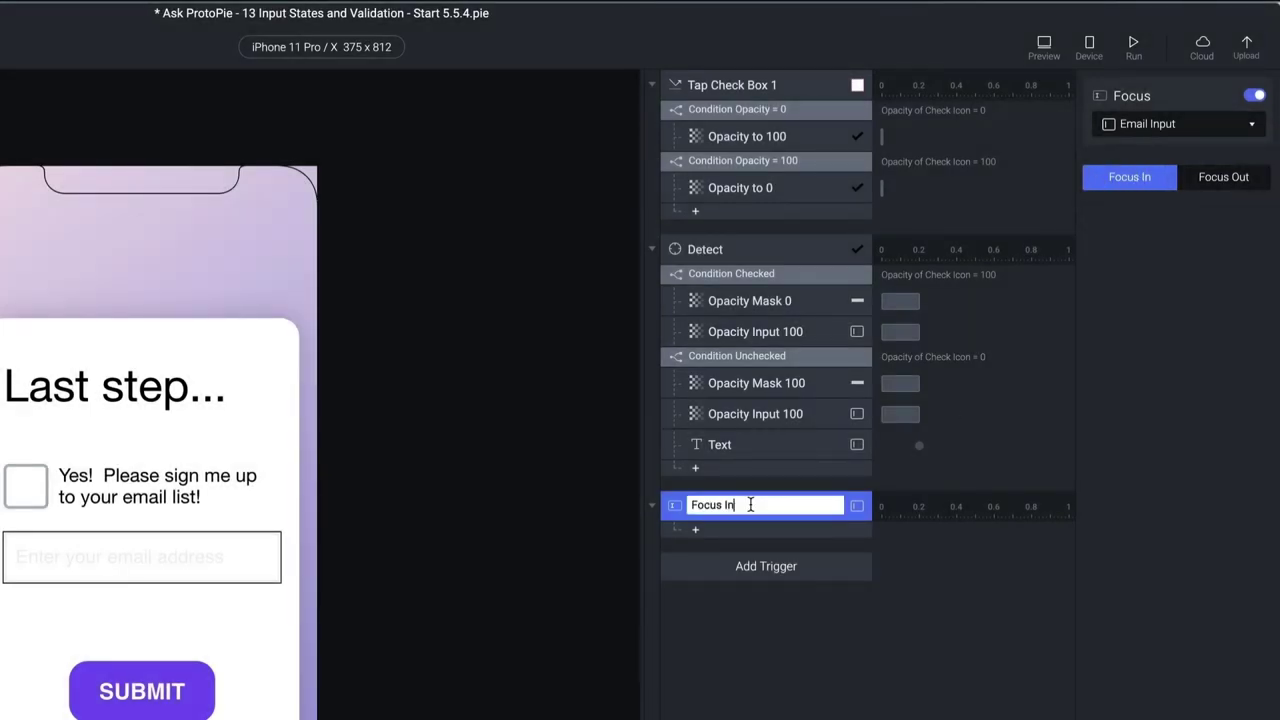
pyautogui.press('Return')
# Give Focus In a Color response changing the Email Input border, not text, to #7950F2
pyautogui.click(745, 532)
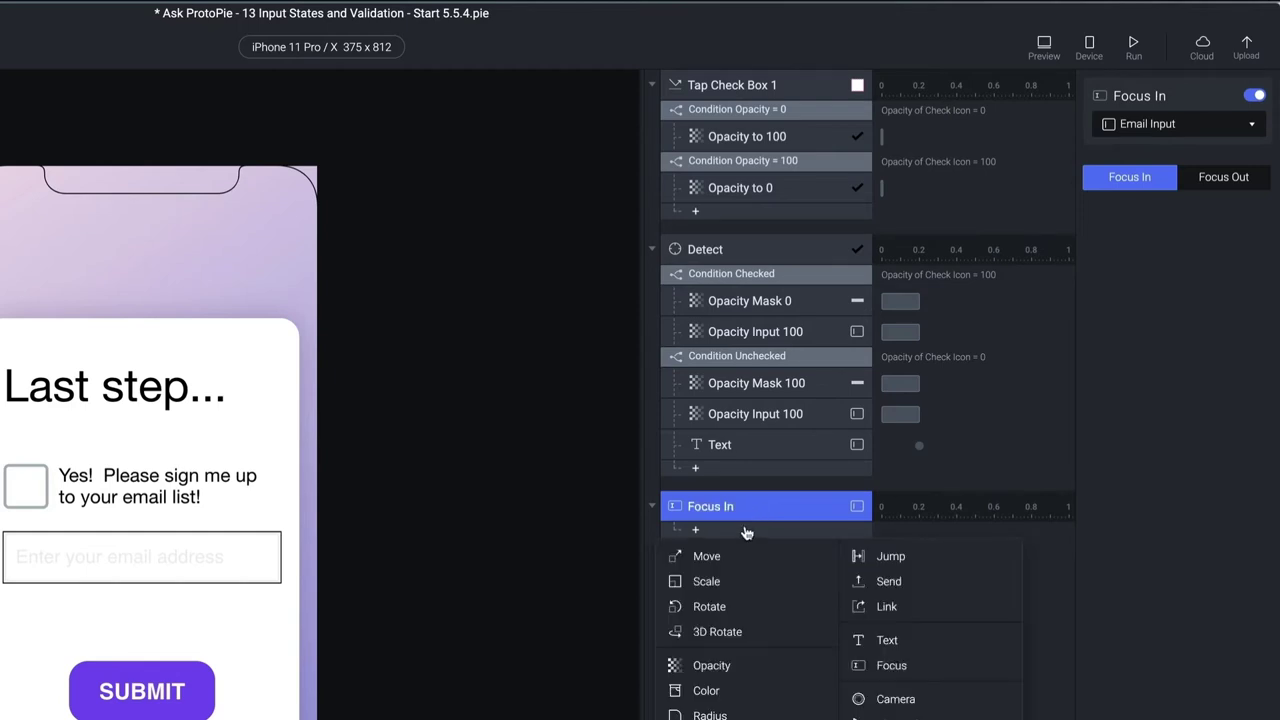
pyautogui.click(706, 690)
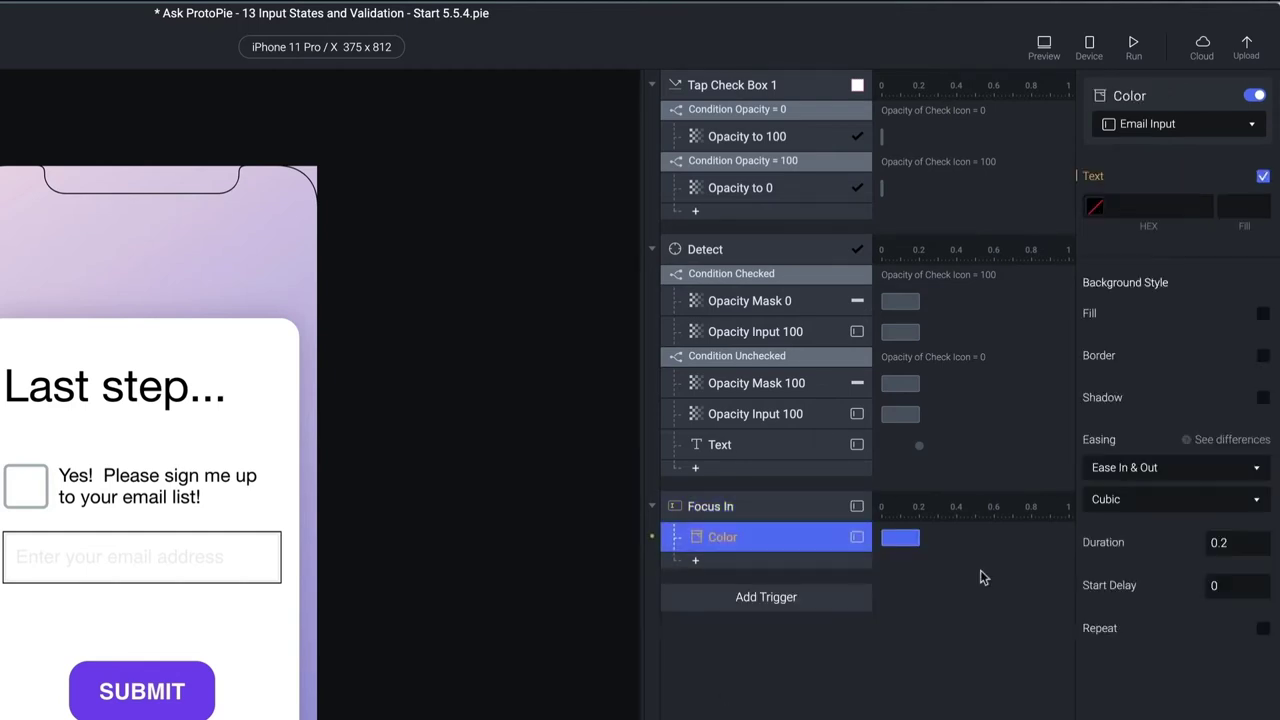
pyautogui.click(1190, 125)
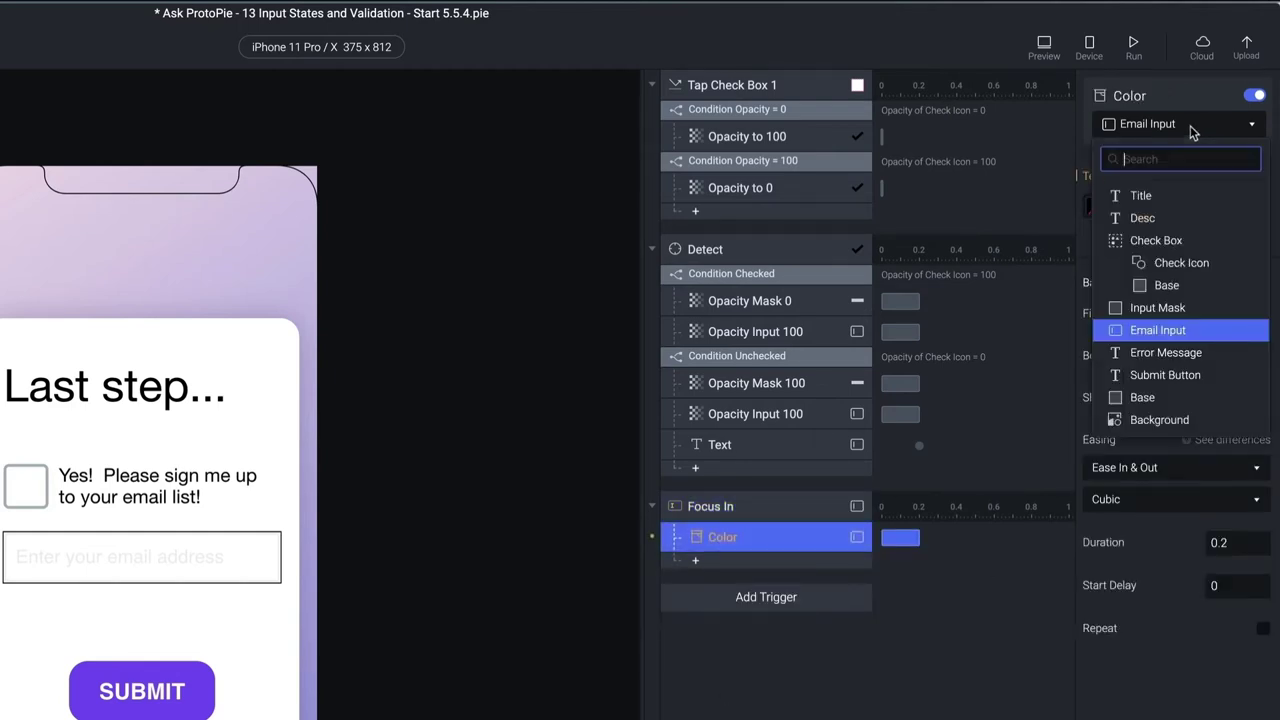
pyautogui.click(1190, 125)
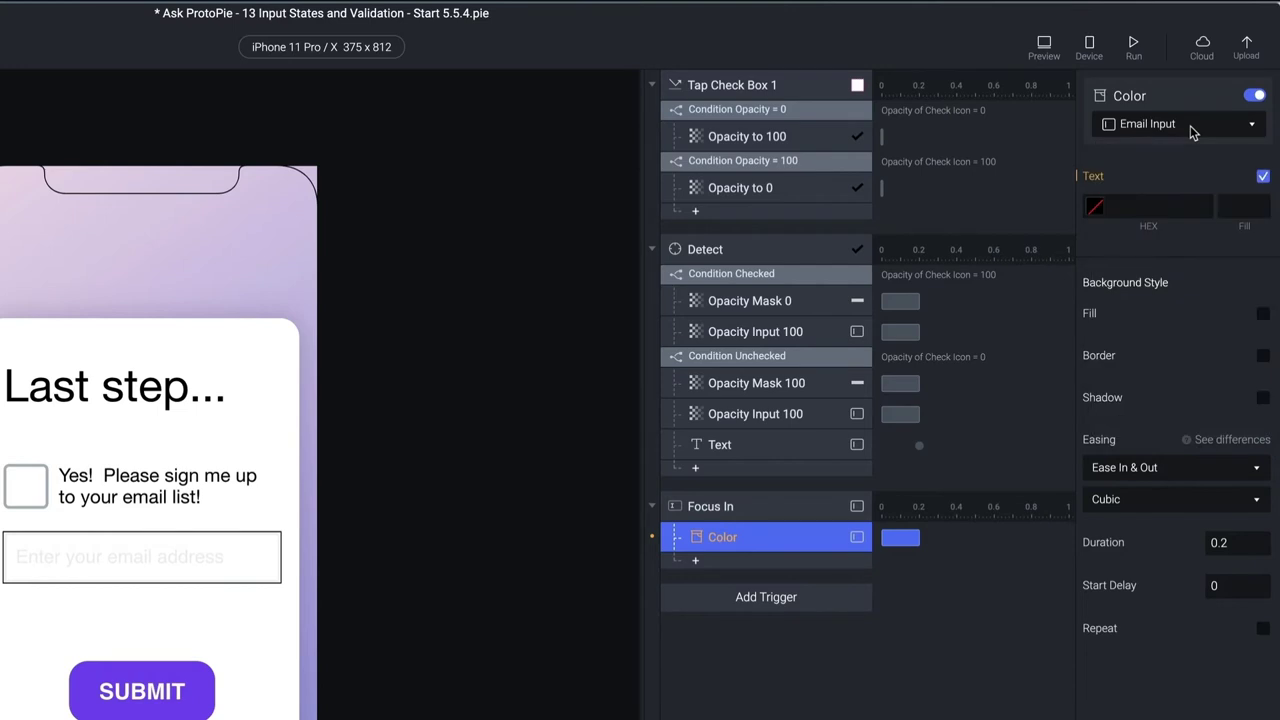
pyautogui.click(1263, 176)
pyautogui.click(1263, 311)
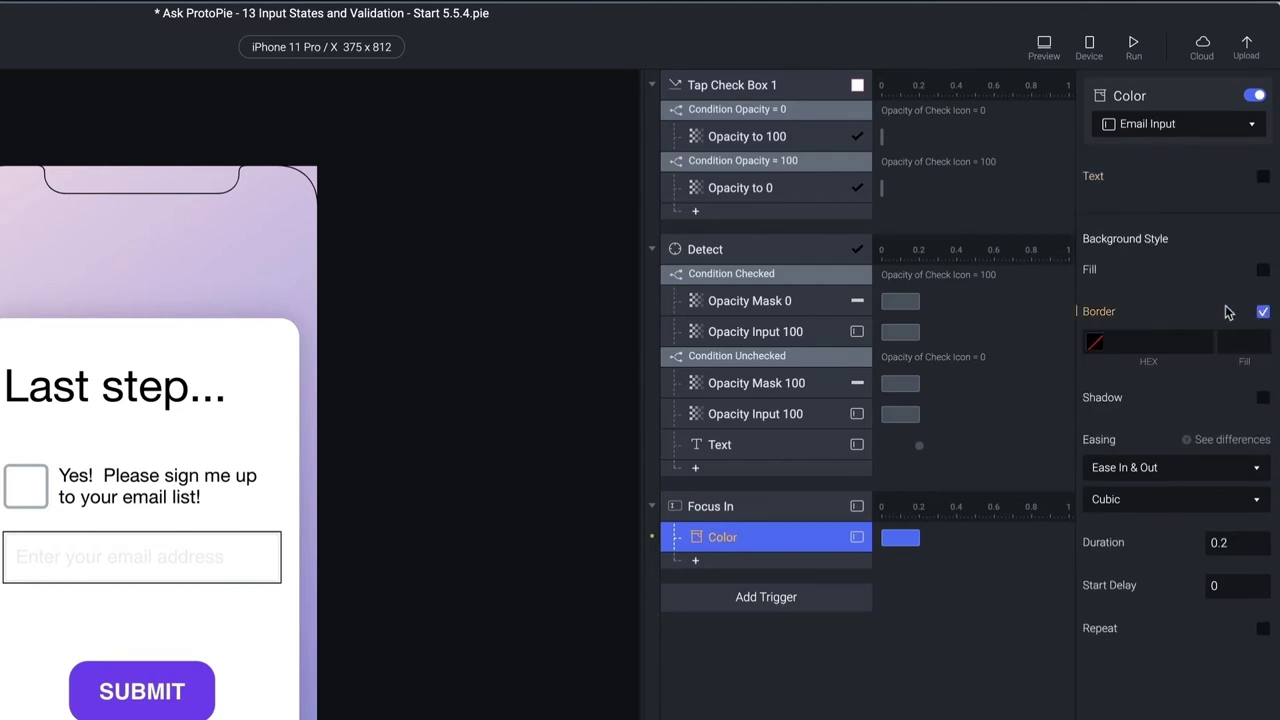
pyautogui.click(1096, 346)
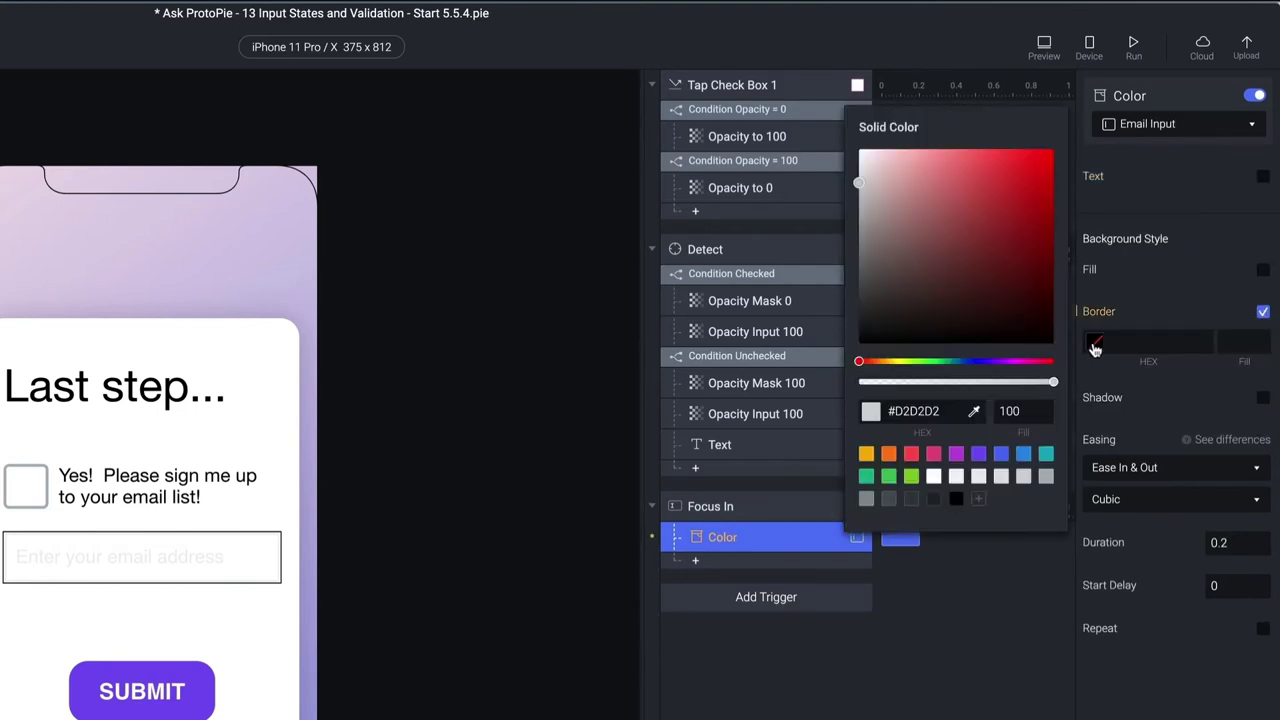
pyautogui.click(978, 454)
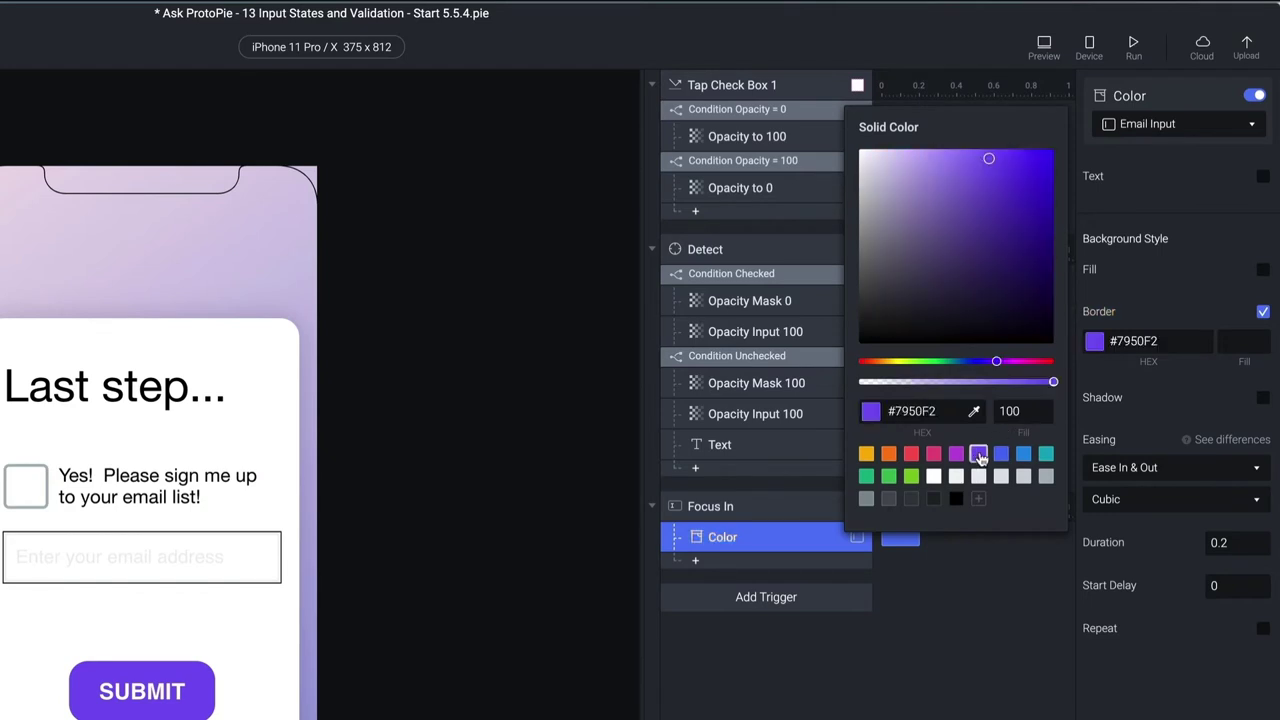
pyautogui.click(920, 678)
pyautogui.click(761, 513)
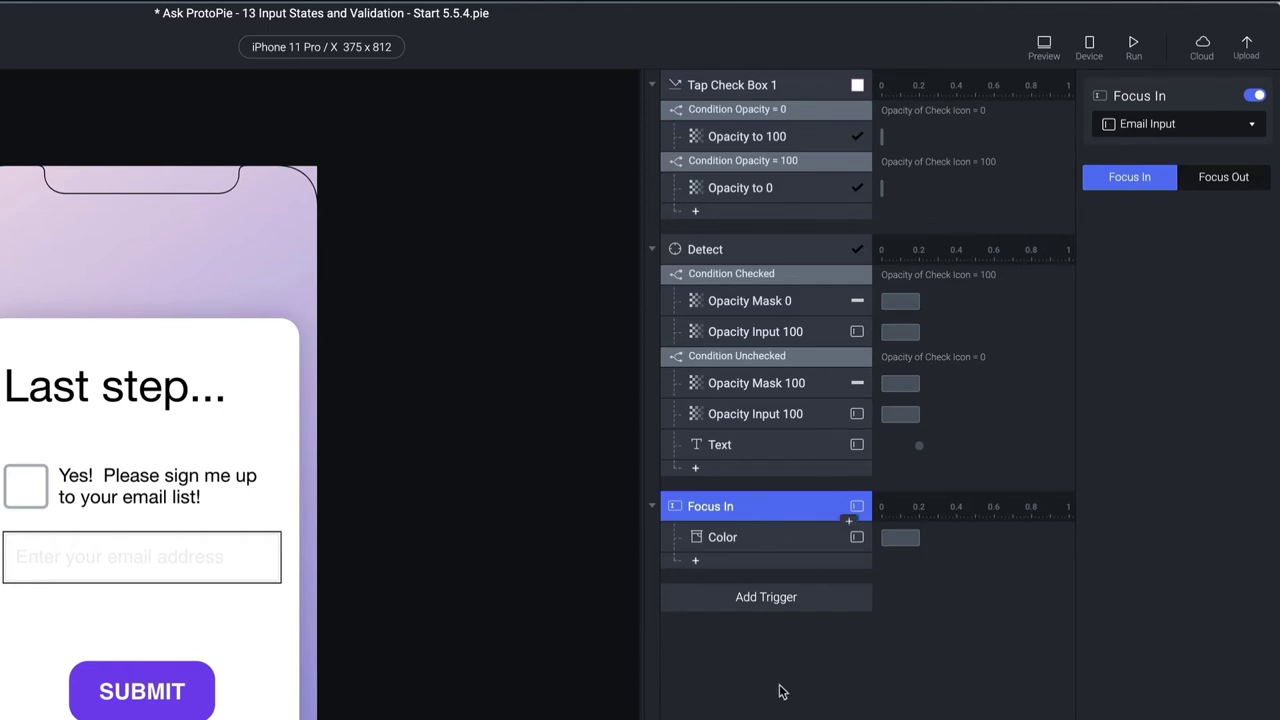
# Duplicate the Focus In trigger, set it to focus out, and rename it Focus Out
pyautogui.click(780, 690)
pyautogui.click(761, 506)
pyautogui.hotkey('ctrl', 'd')
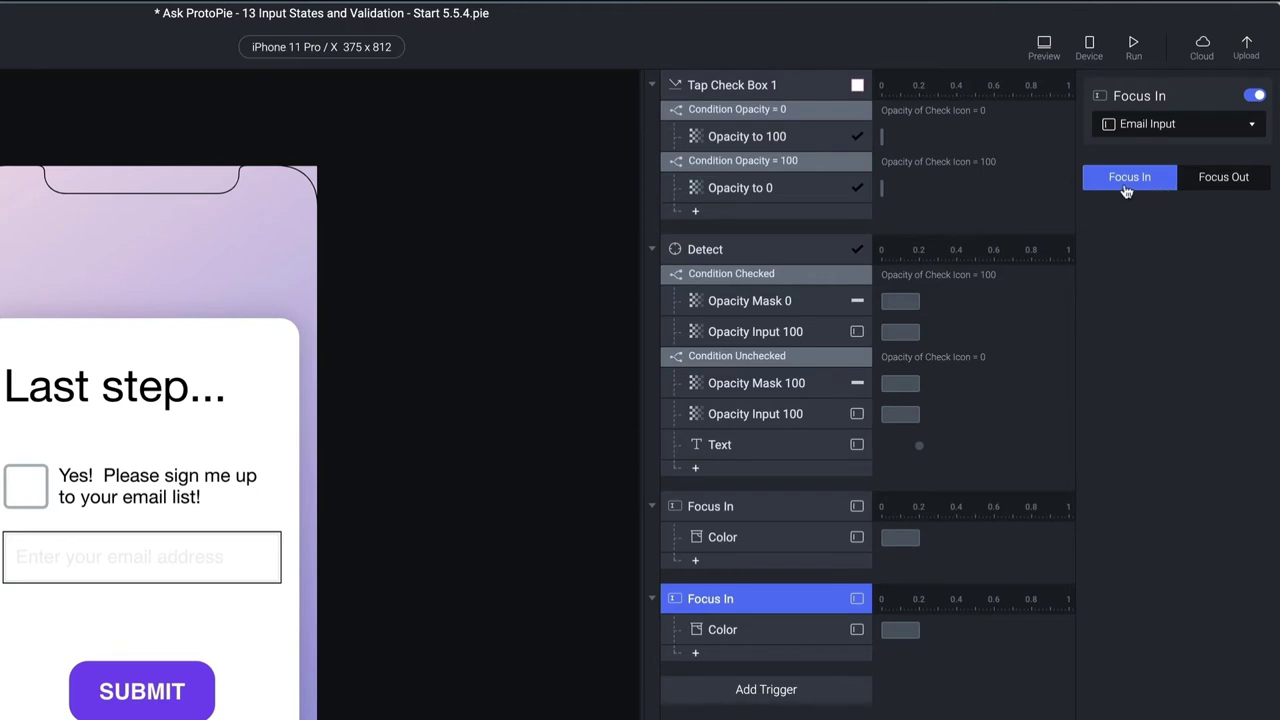
pyautogui.click(1218, 177)
pyautogui.doubleClick(731, 600)
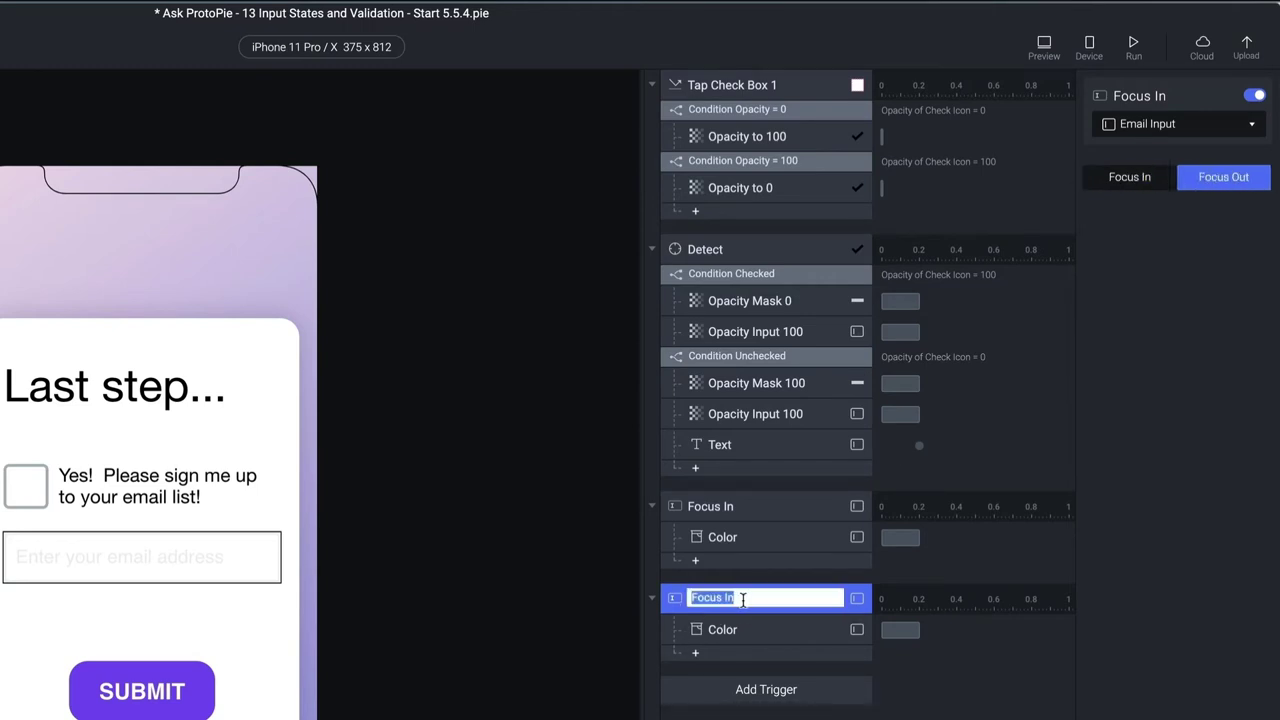
pyautogui.click(736, 598)
pyautogui.press('BackSpace')
pyautogui.press('BackSpace')
pyautogui.write('Out')
pyautogui.press('Return')
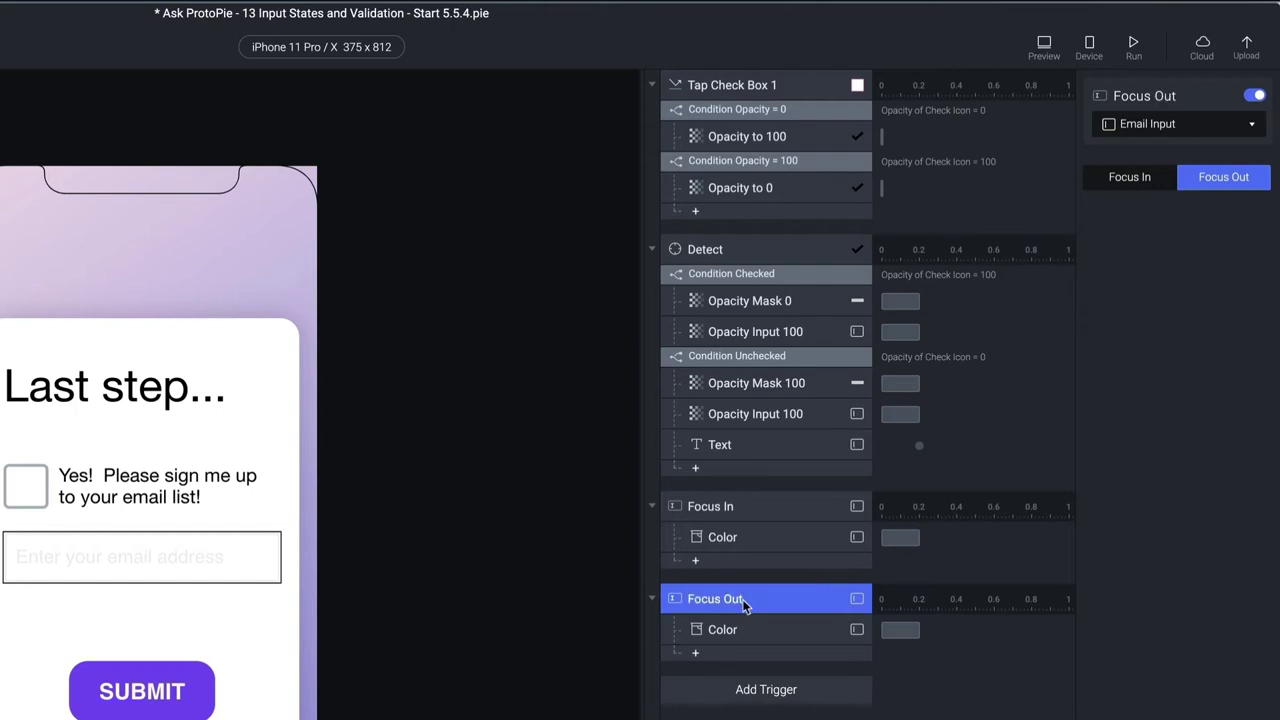
# Set the Focus Out Color response's border to #ADB5BD and open a preview
pyautogui.click(750, 629)
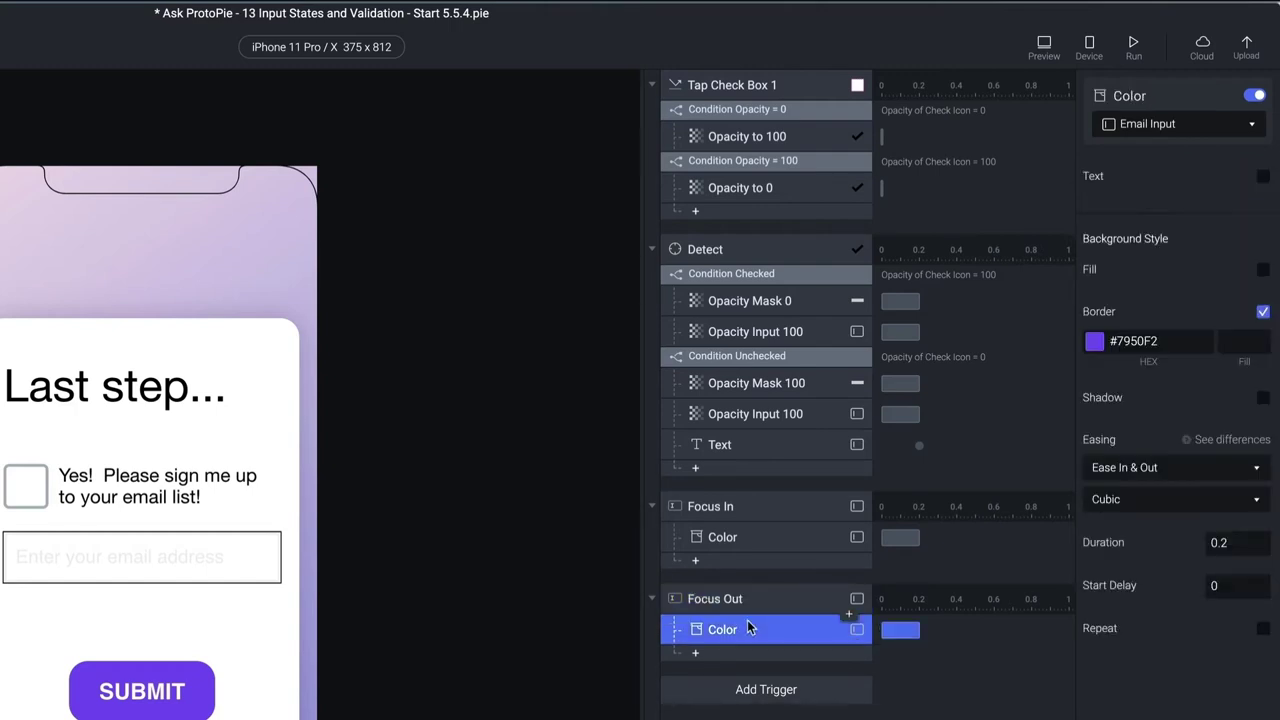
pyautogui.click(1094, 343)
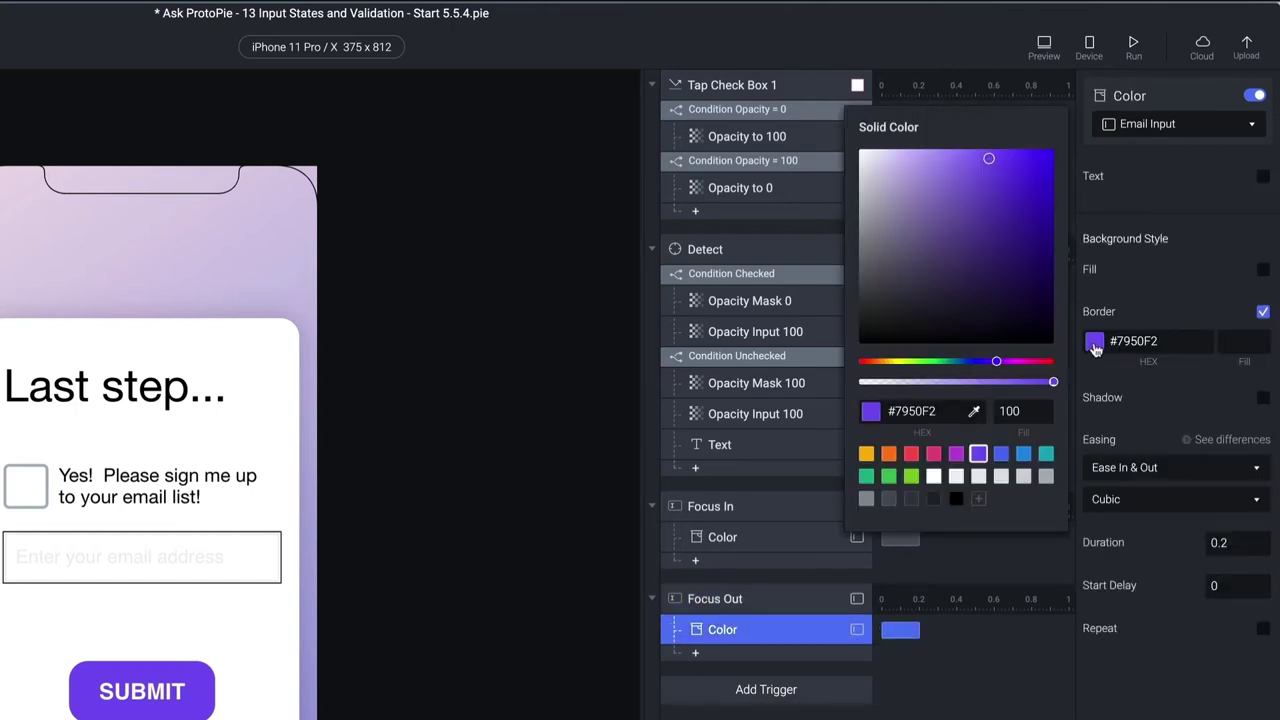
pyautogui.click(1045, 476)
pyautogui.press('Escape')
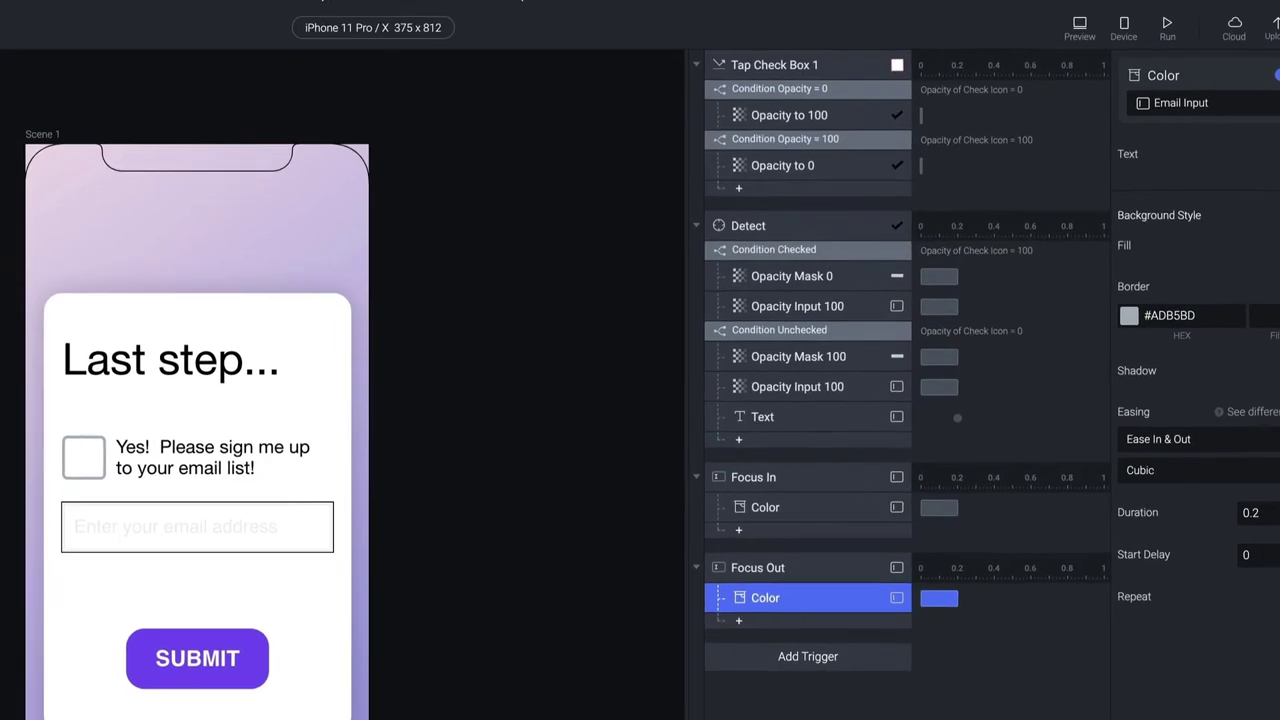
pyautogui.press('super+p')
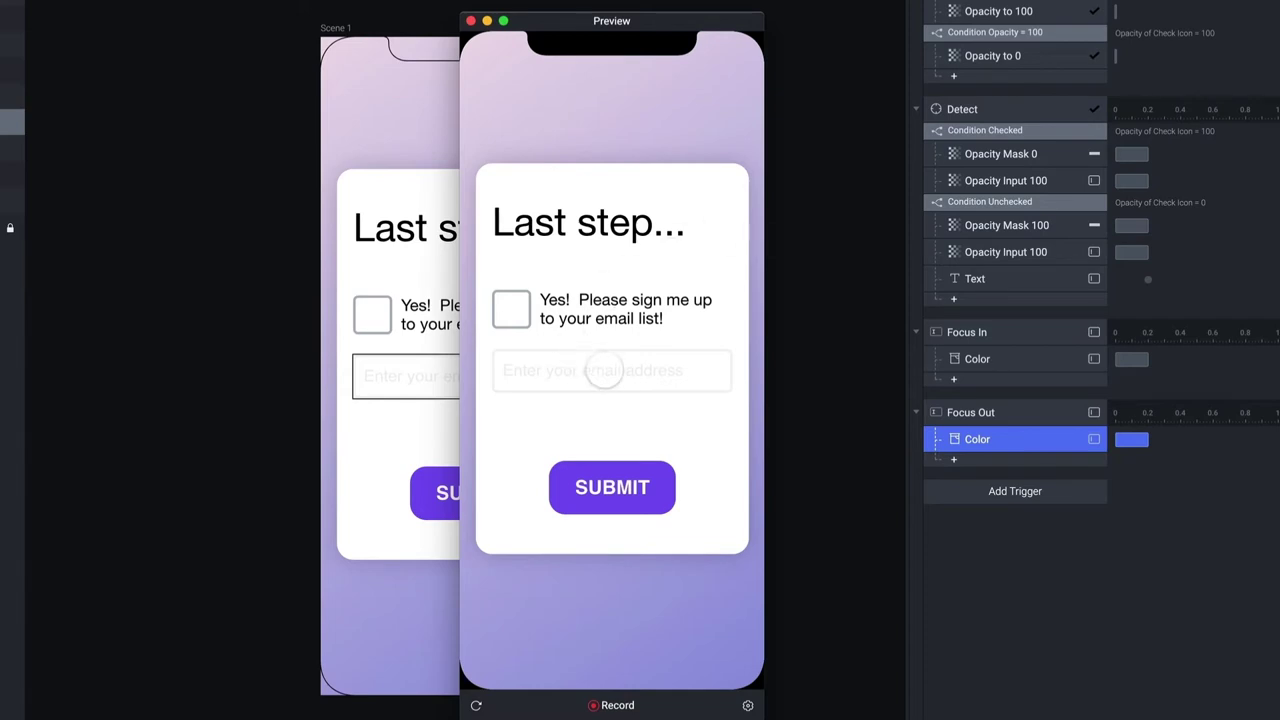
# Tick the checkbox, focus and unfocus the email field repeatedly to check its border, then close preview
pyautogui.click(510, 309)
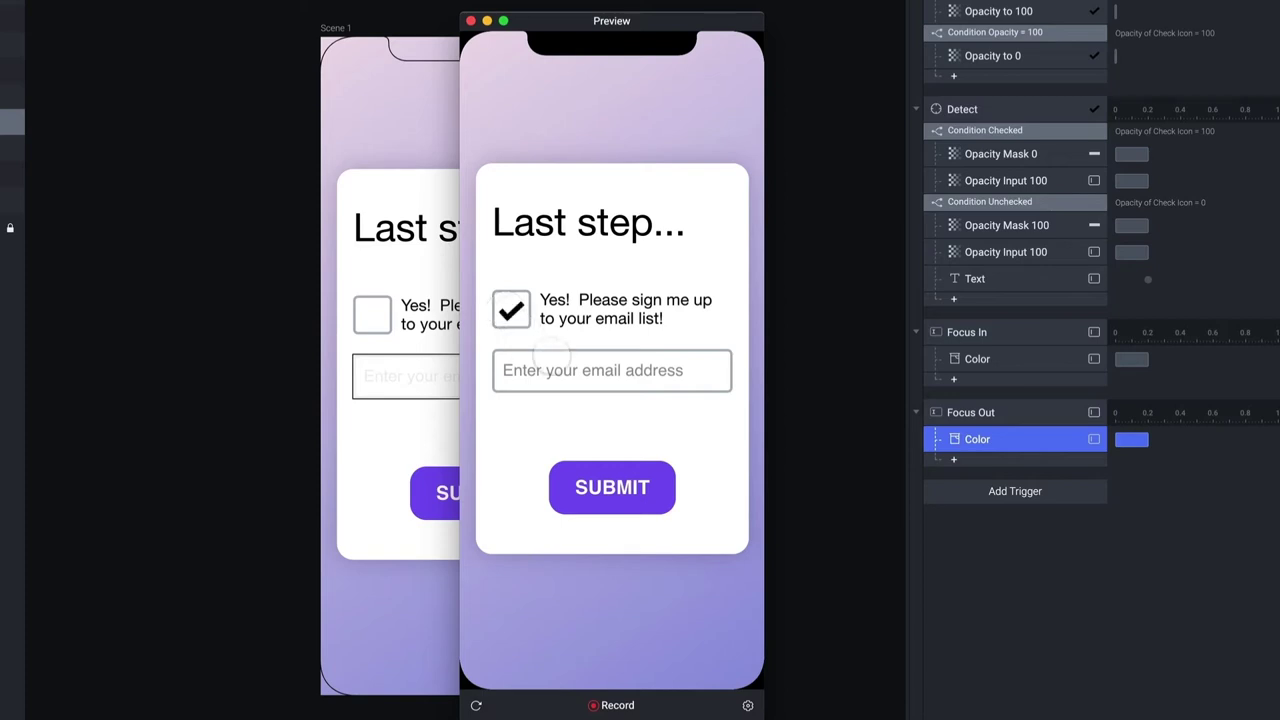
pyautogui.click(573, 373)
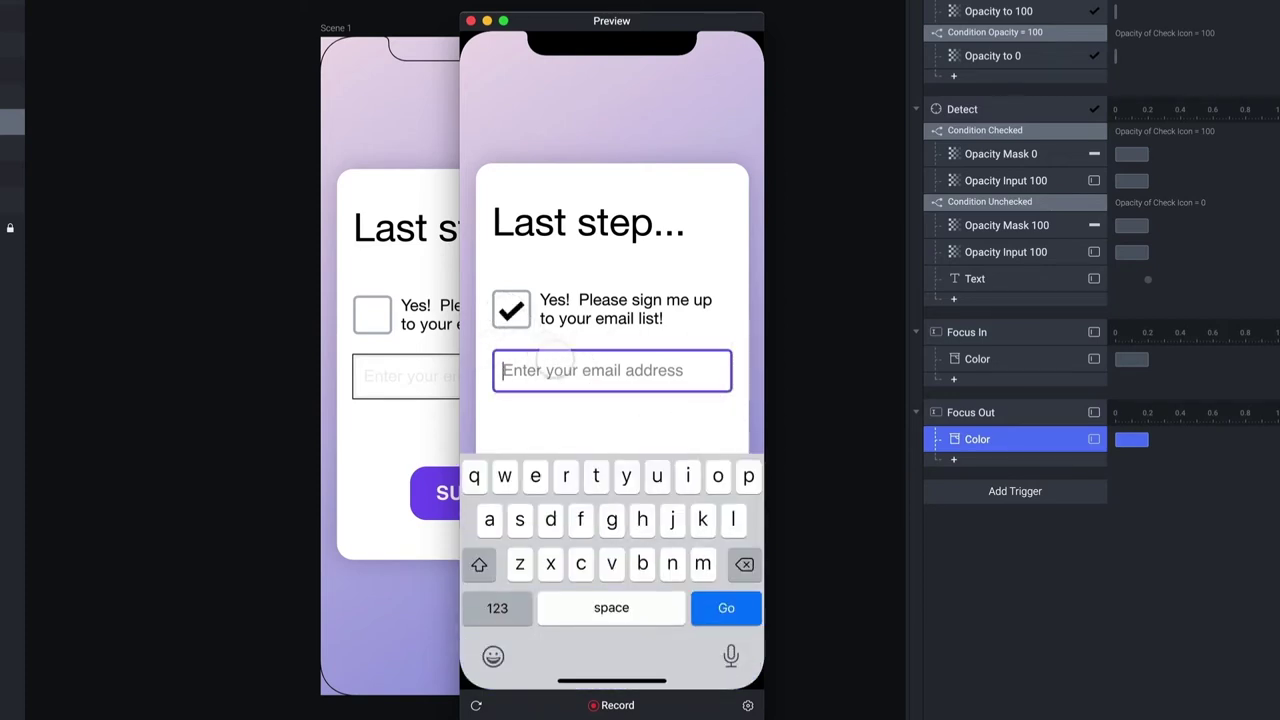
pyautogui.click(541, 414)
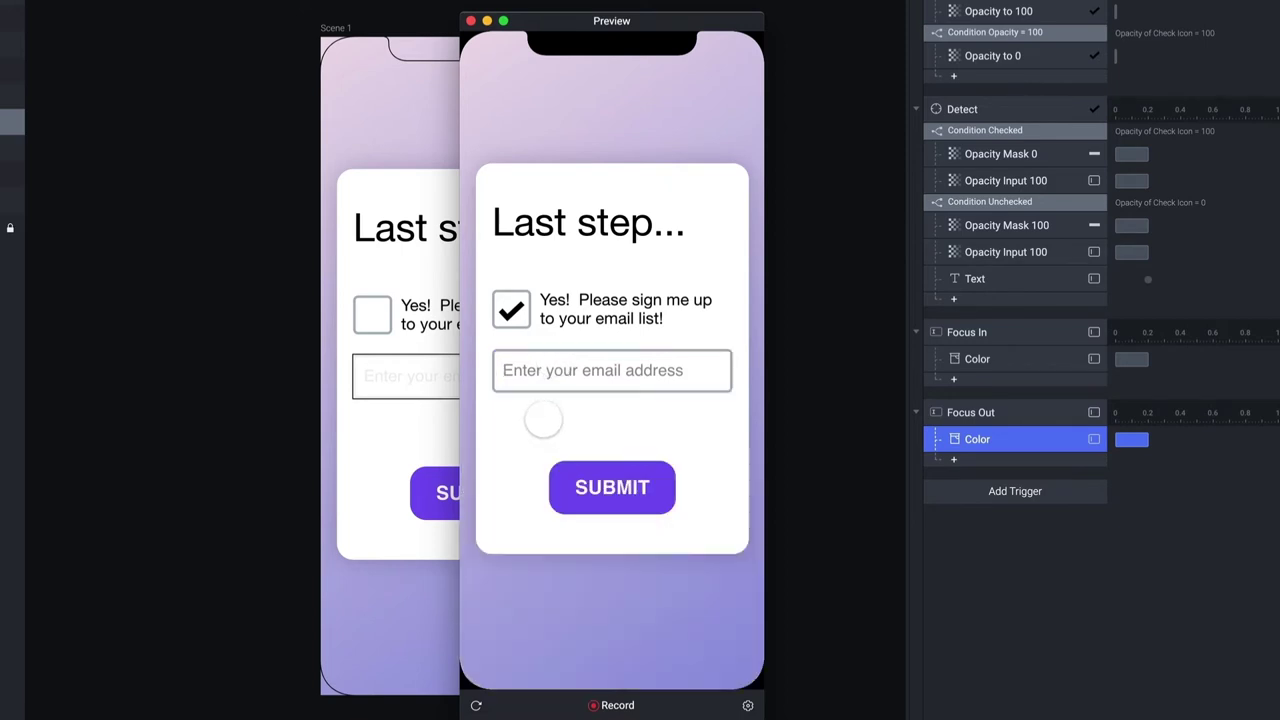
pyautogui.click(526, 370)
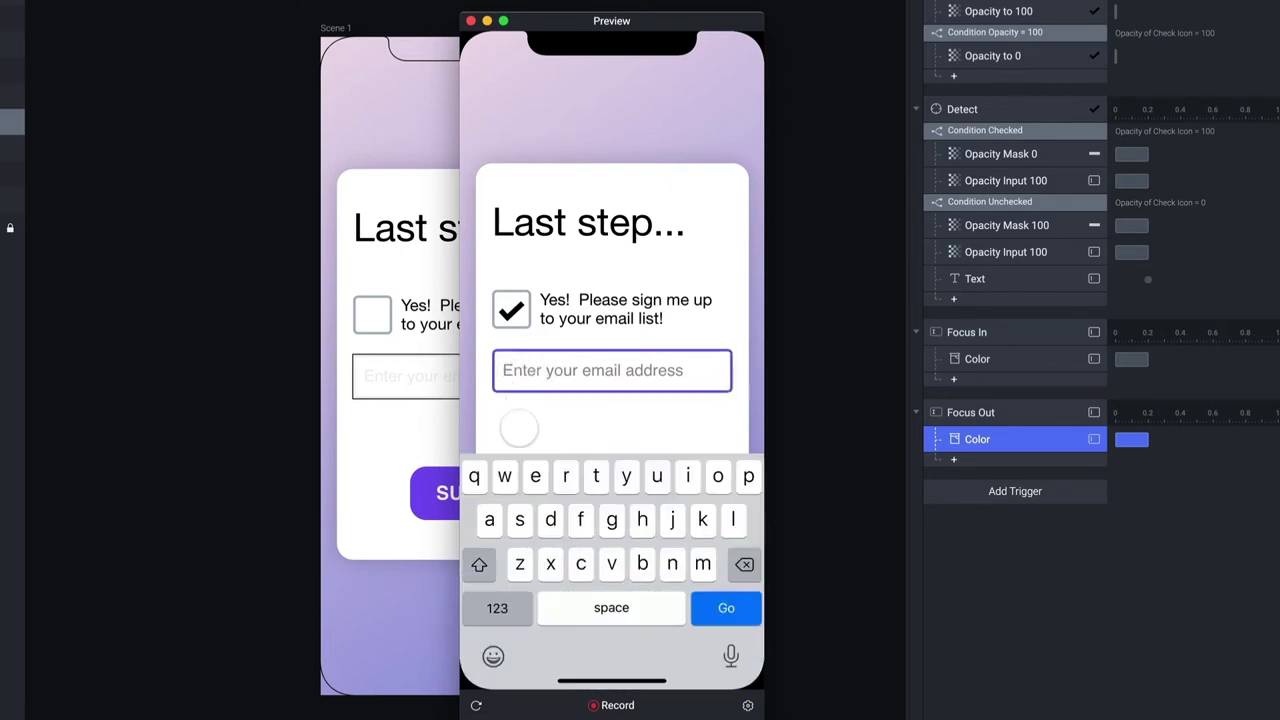
pyautogui.click(518, 426)
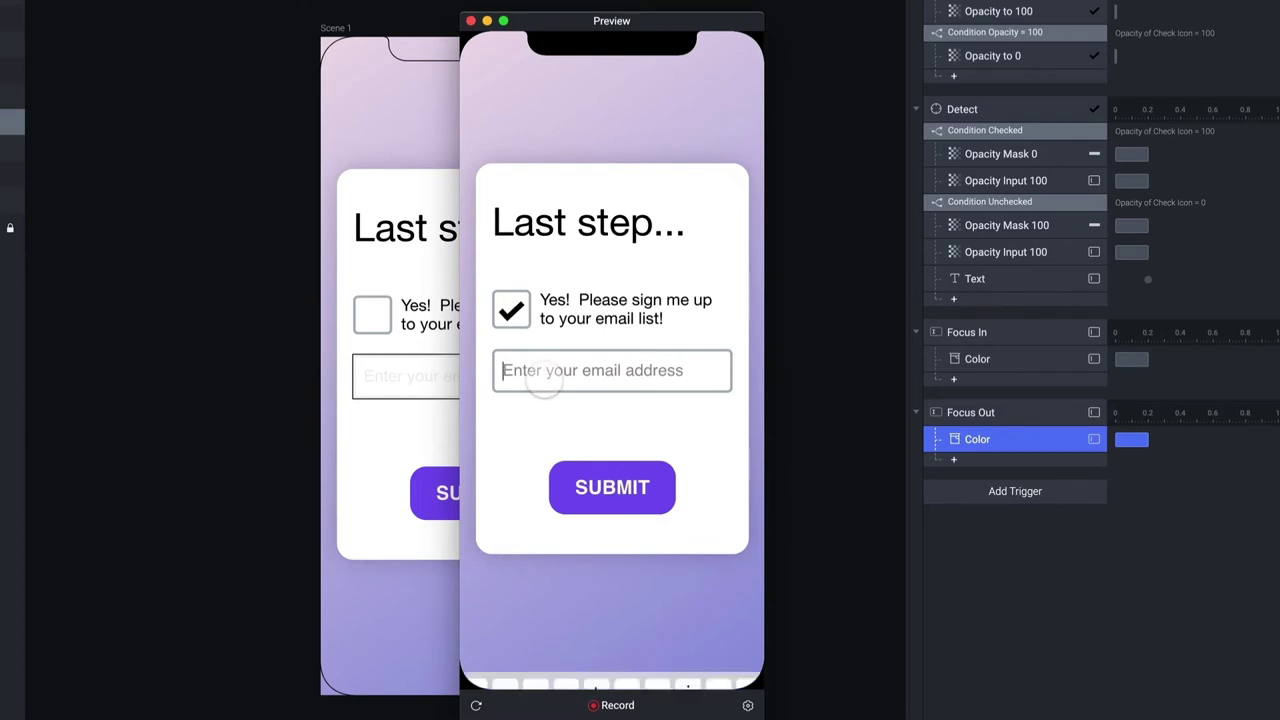
pyautogui.click(545, 375)
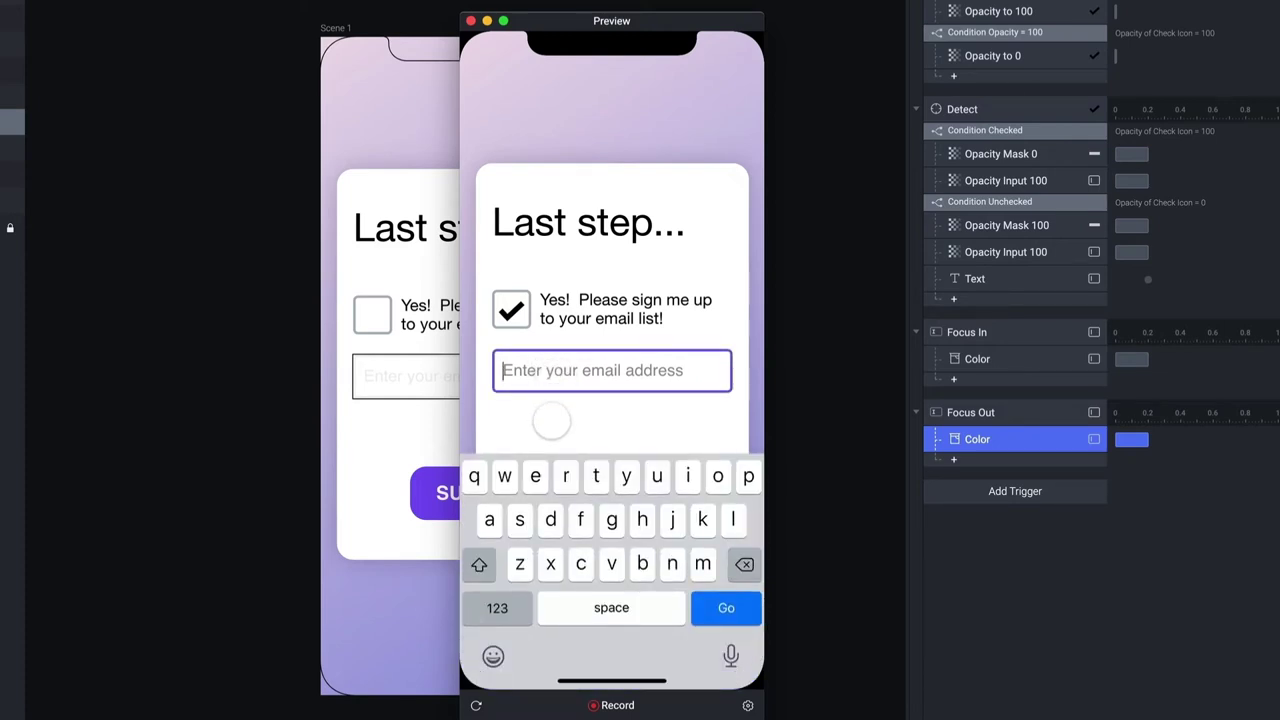
pyautogui.click(612, 262)
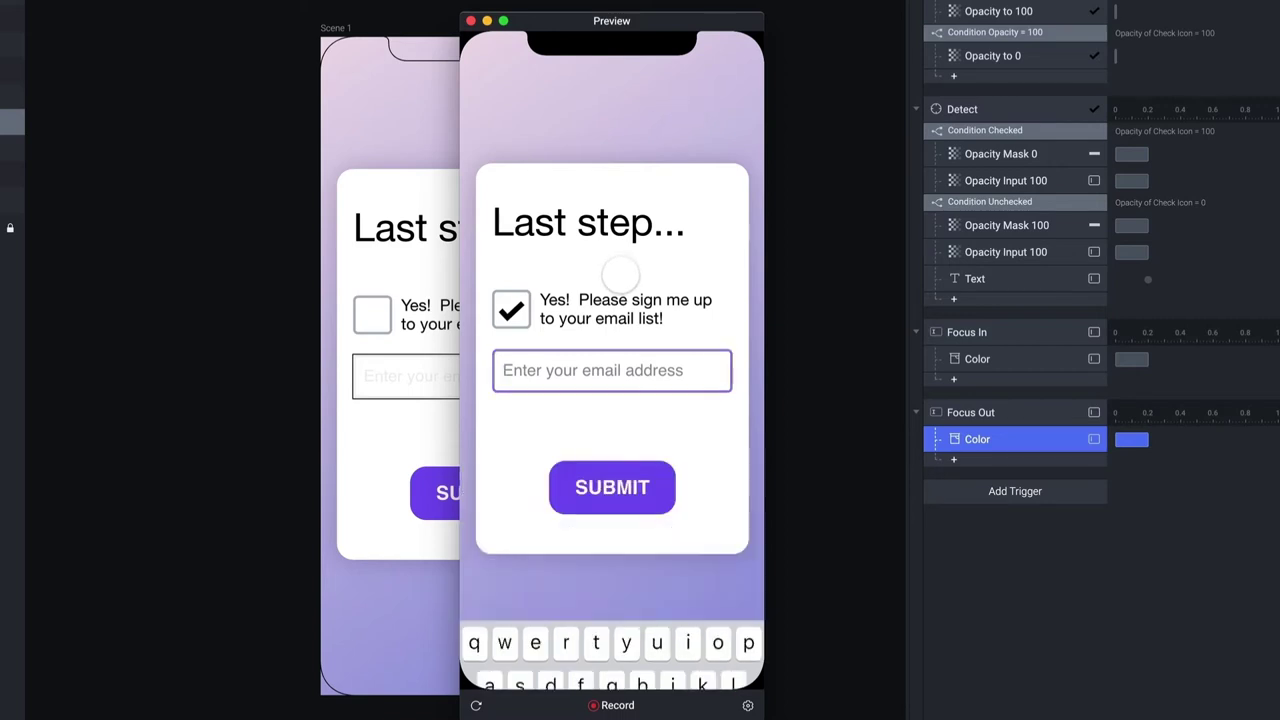
pyautogui.click(573, 376)
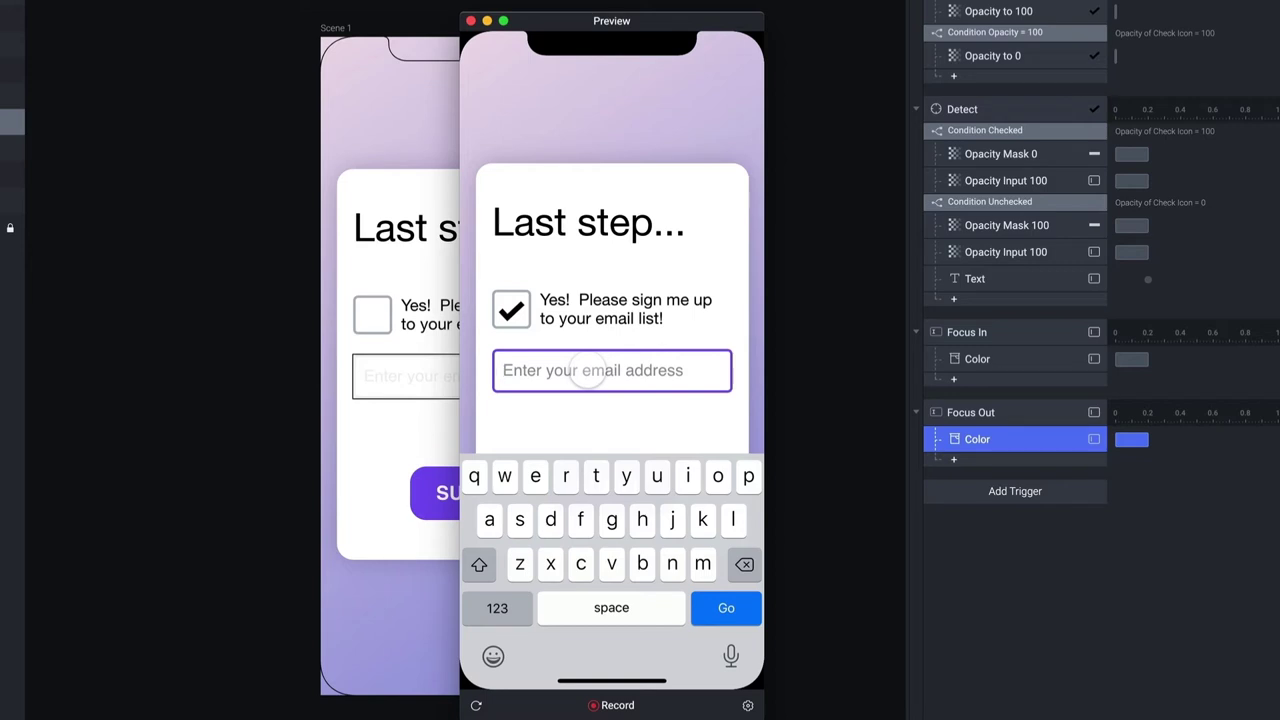
pyautogui.click(726, 608)
pyautogui.press('super+w')
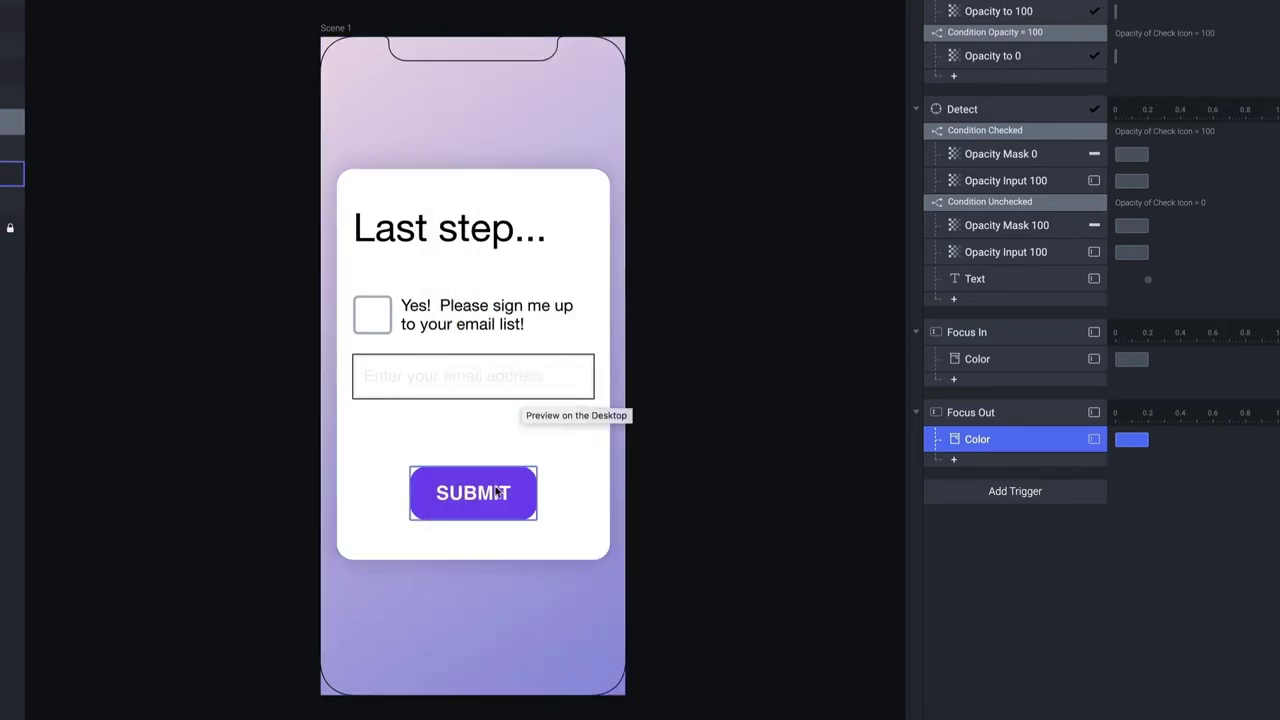
# Add a Tap trigger on the SUBMIT button with an Opacity response
pyautogui.click(493, 497)
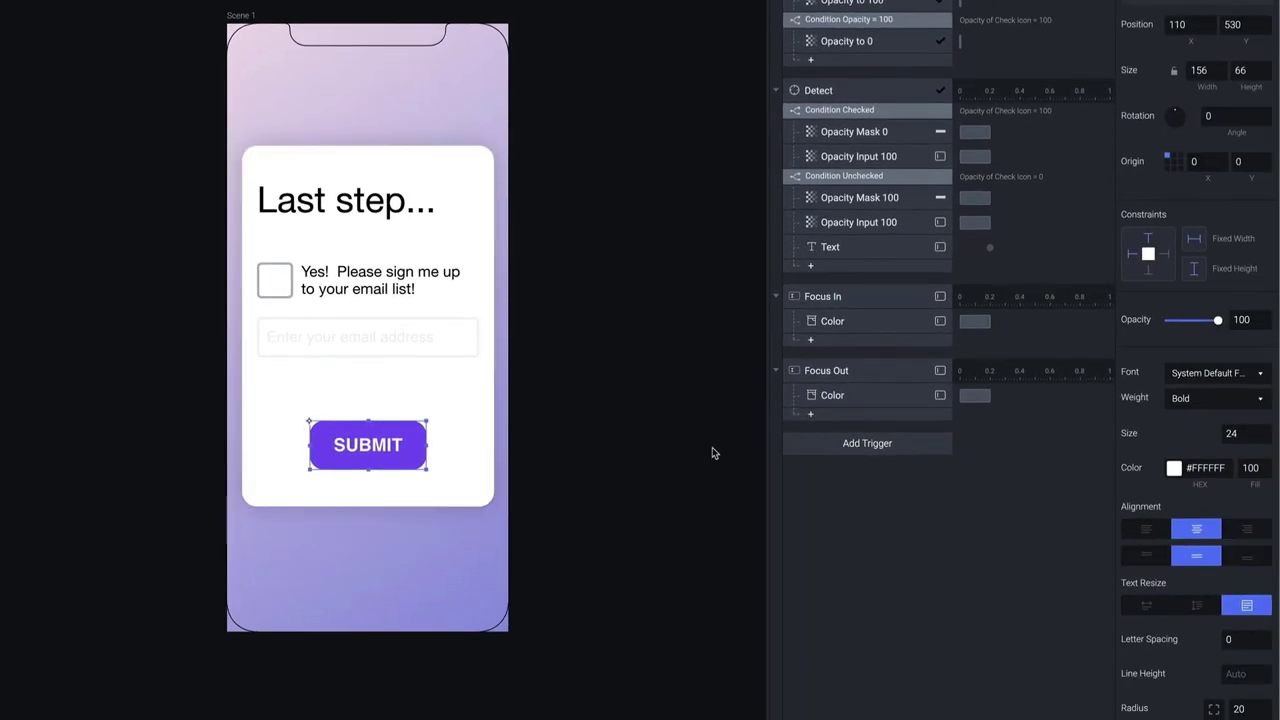
pyautogui.click(843, 446)
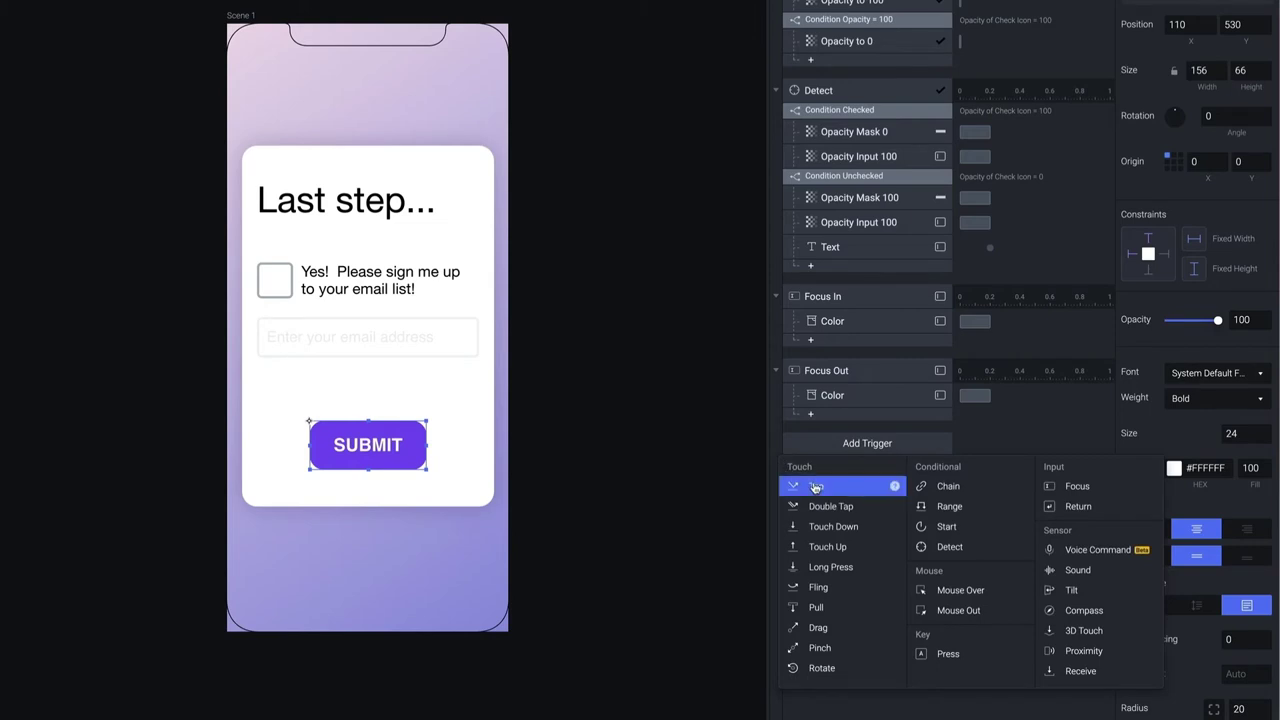
pyautogui.click(814, 488)
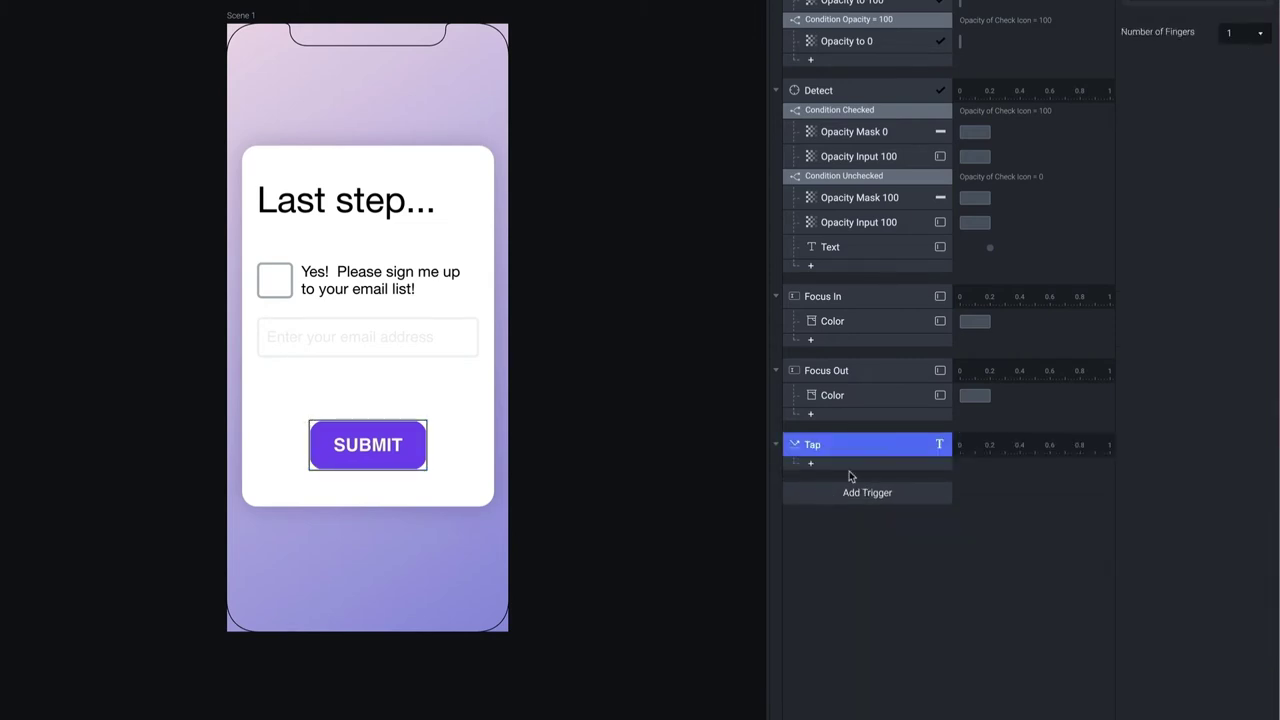
pyautogui.click(850, 462)
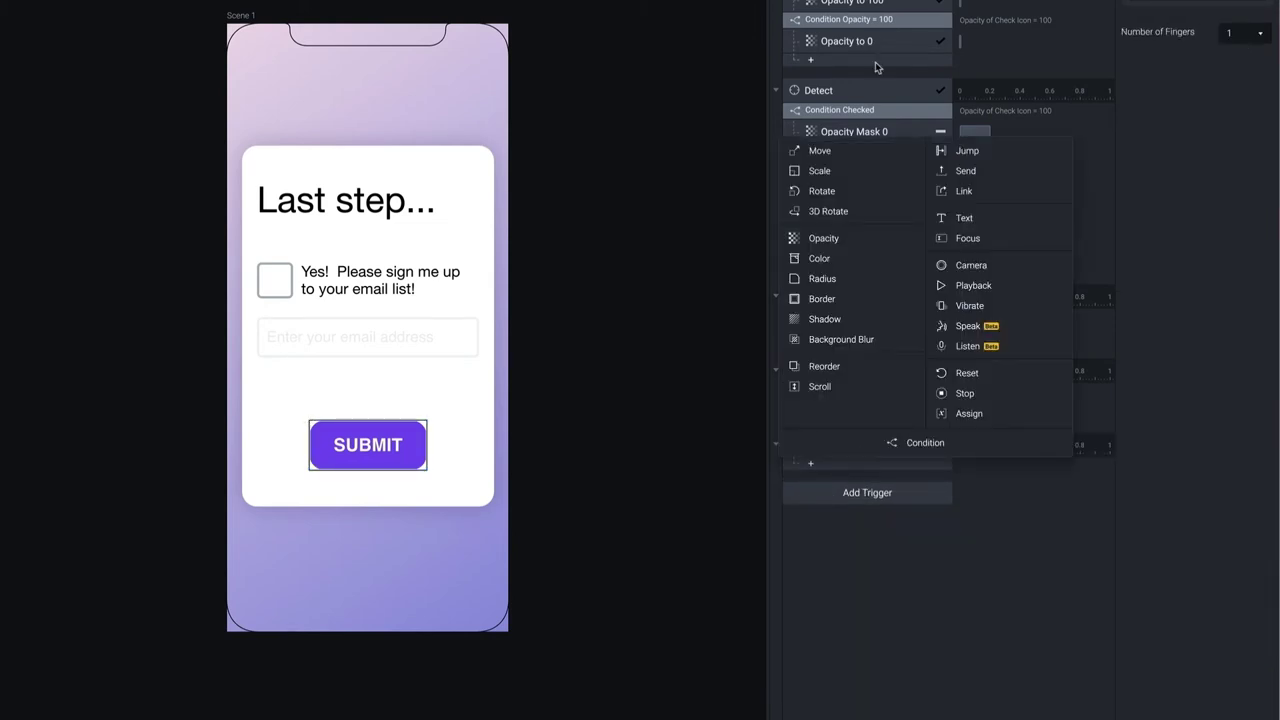
pyautogui.click(840, 238)
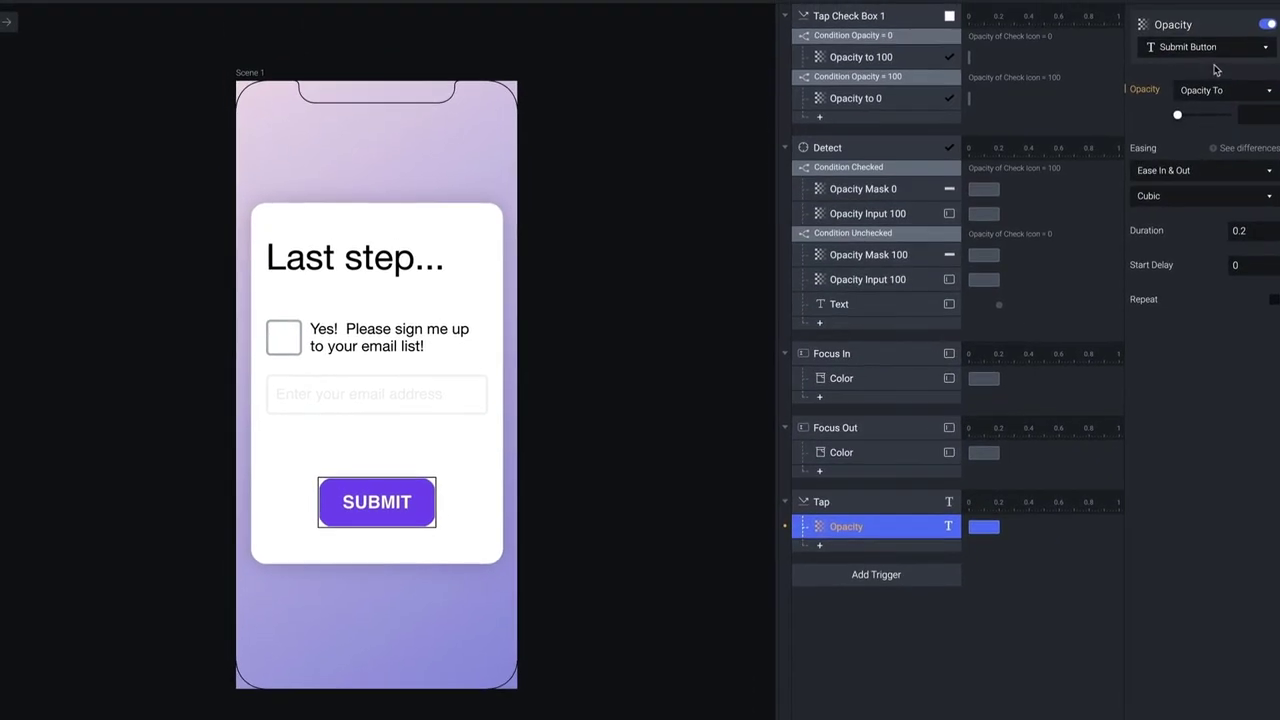
# Make the Opacity response set the Error Message layer to 100
pyautogui.click(1210, 50)
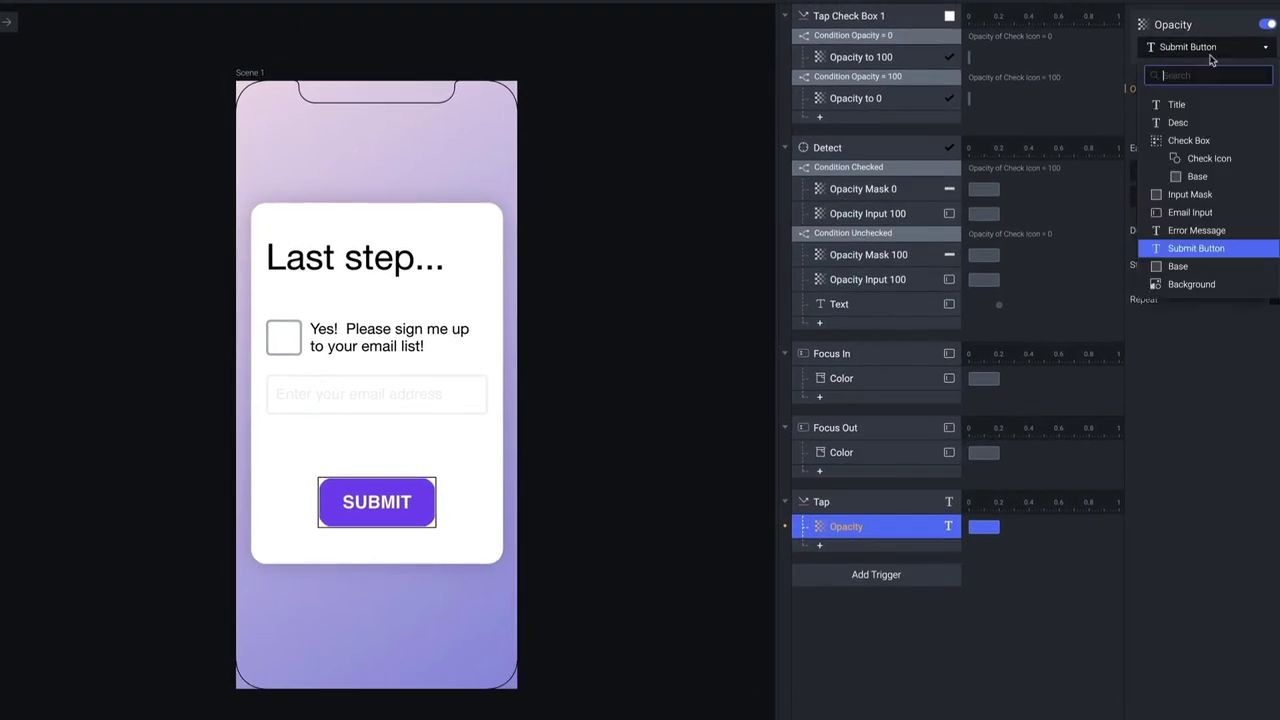
pyautogui.click(1204, 232)
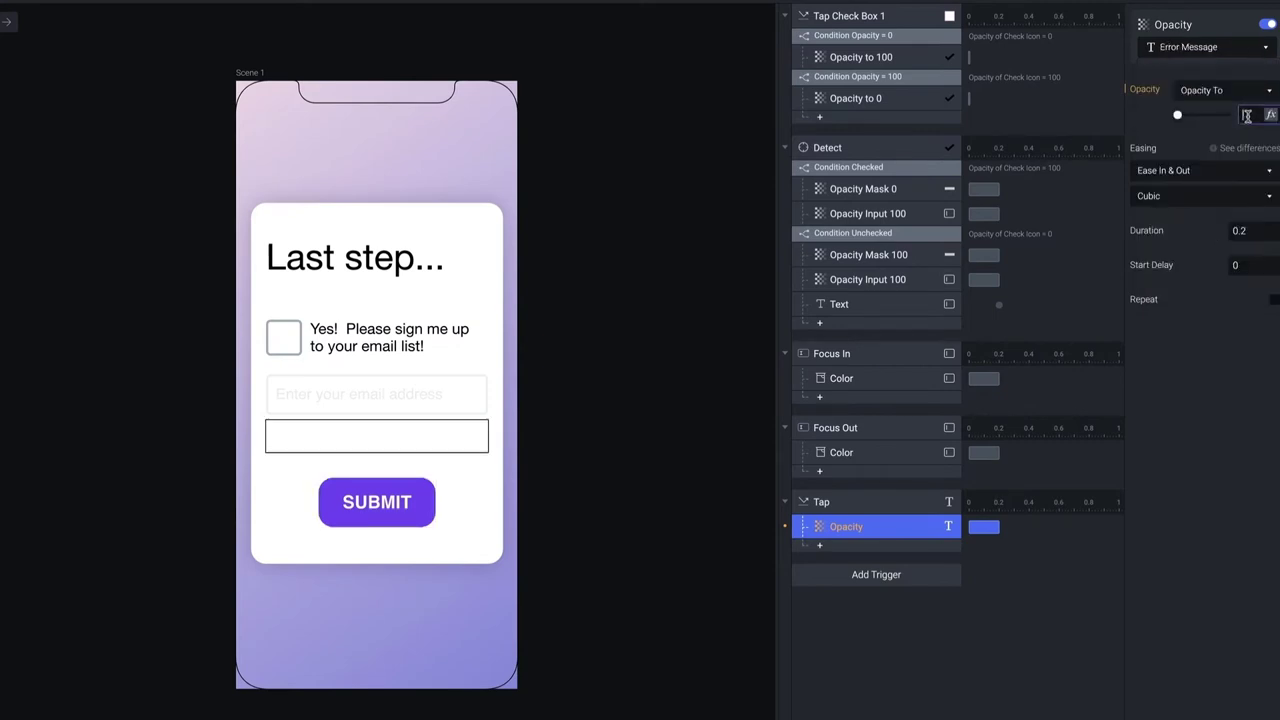
pyautogui.write('100')
pyautogui.press('Return')
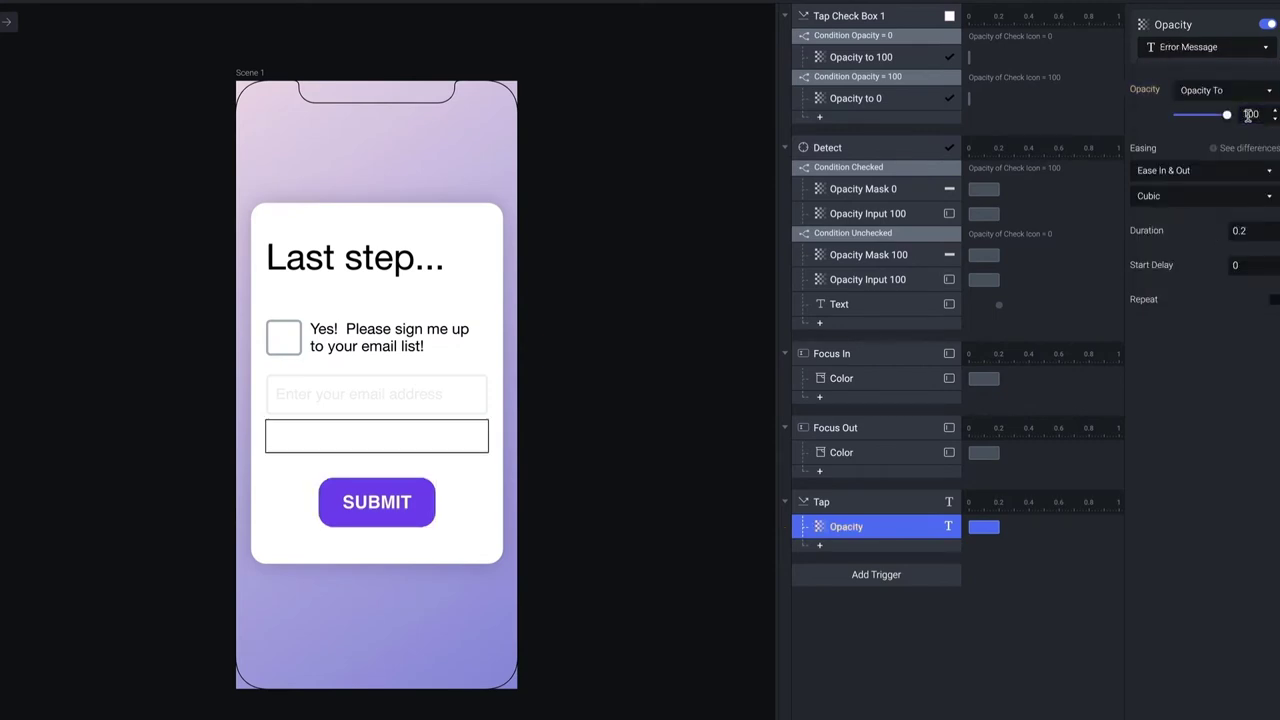
# Rename the response to Opacity Error Message and open a preview
pyautogui.doubleClick(866, 527)
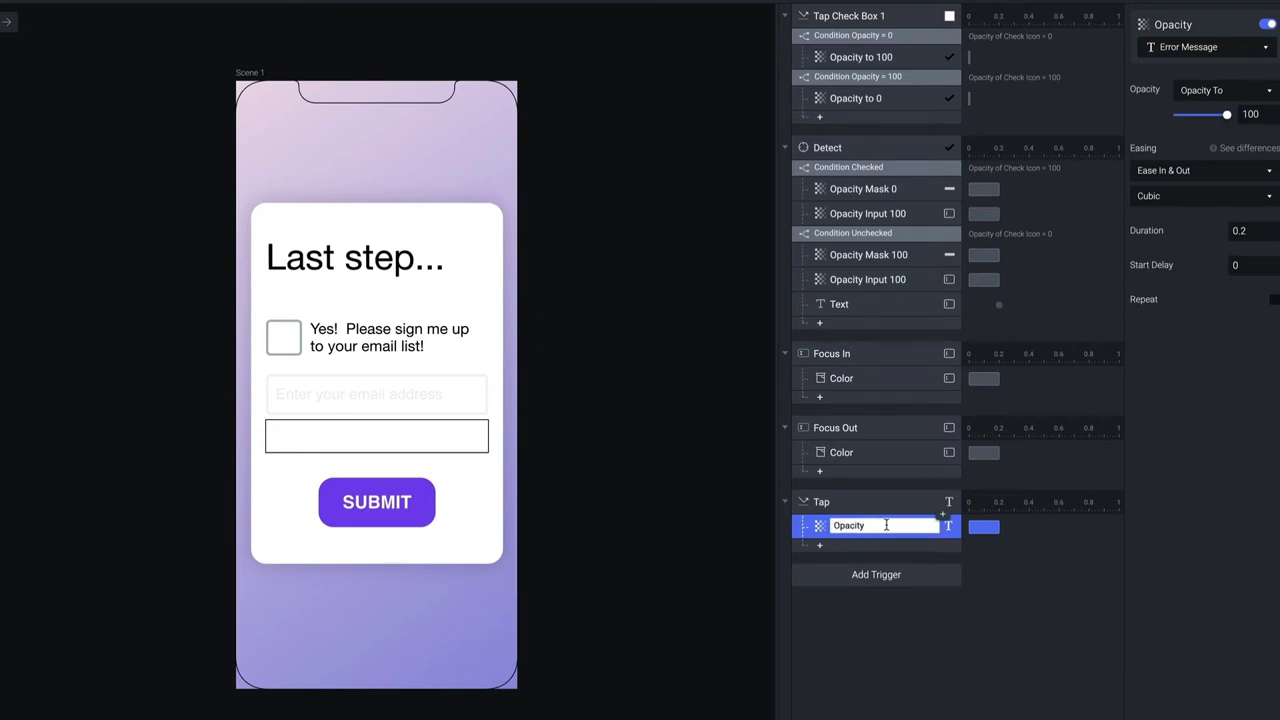
pyautogui.write('Error')
pyautogui.write('Message')
pyautogui.press('Return')
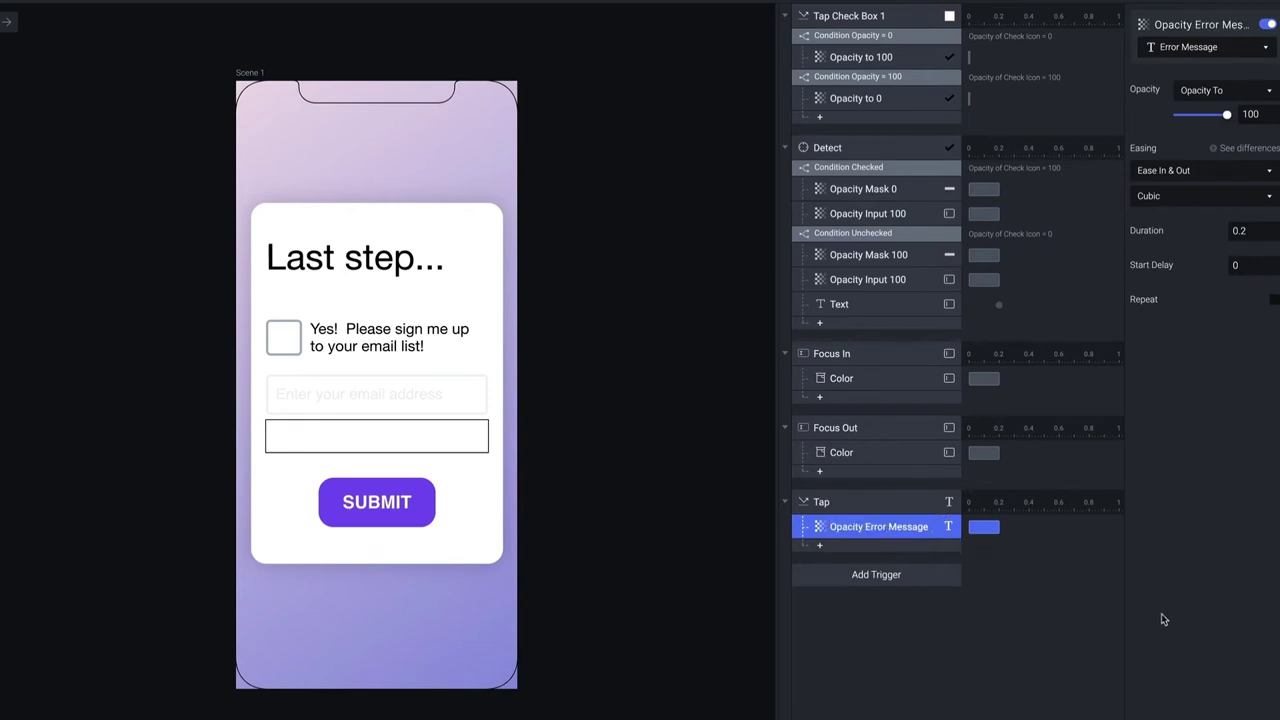
pyautogui.press('super+p')
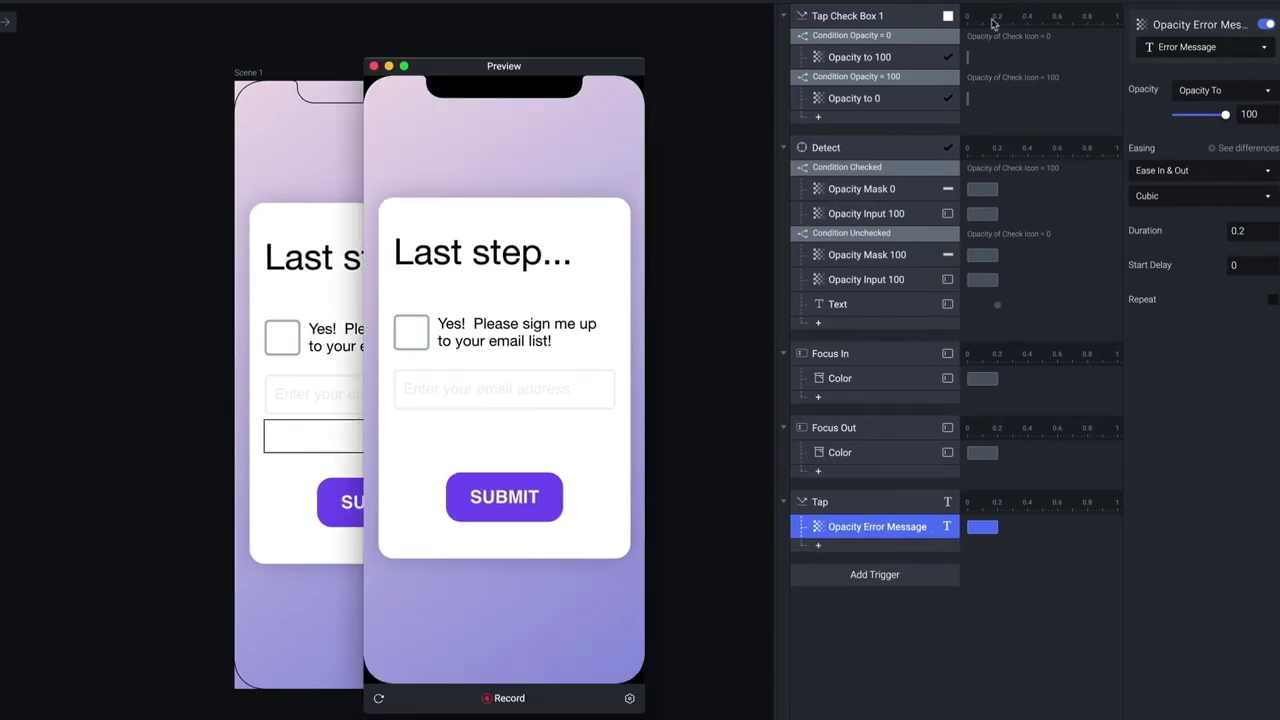
# Tap SUBMIT to see the error, reload and retry, then reopen preview and tick the checkbox
pyautogui.click(511, 487)
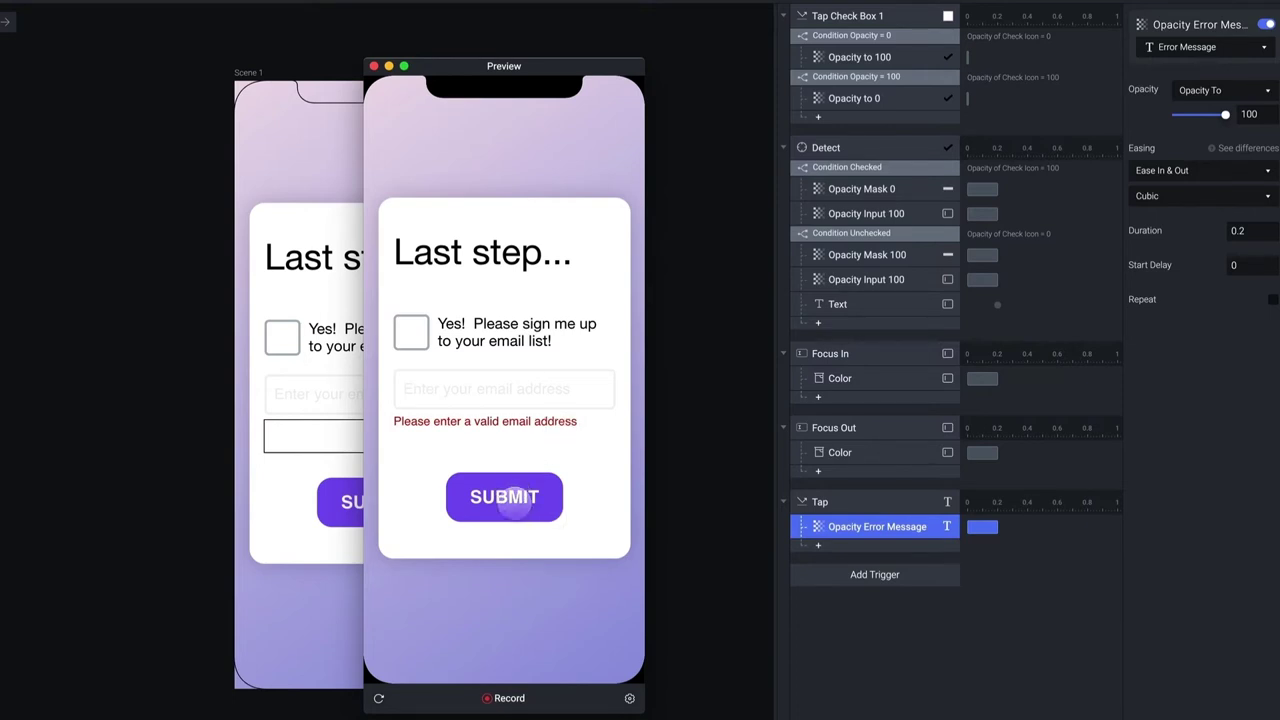
pyautogui.click(378, 698)
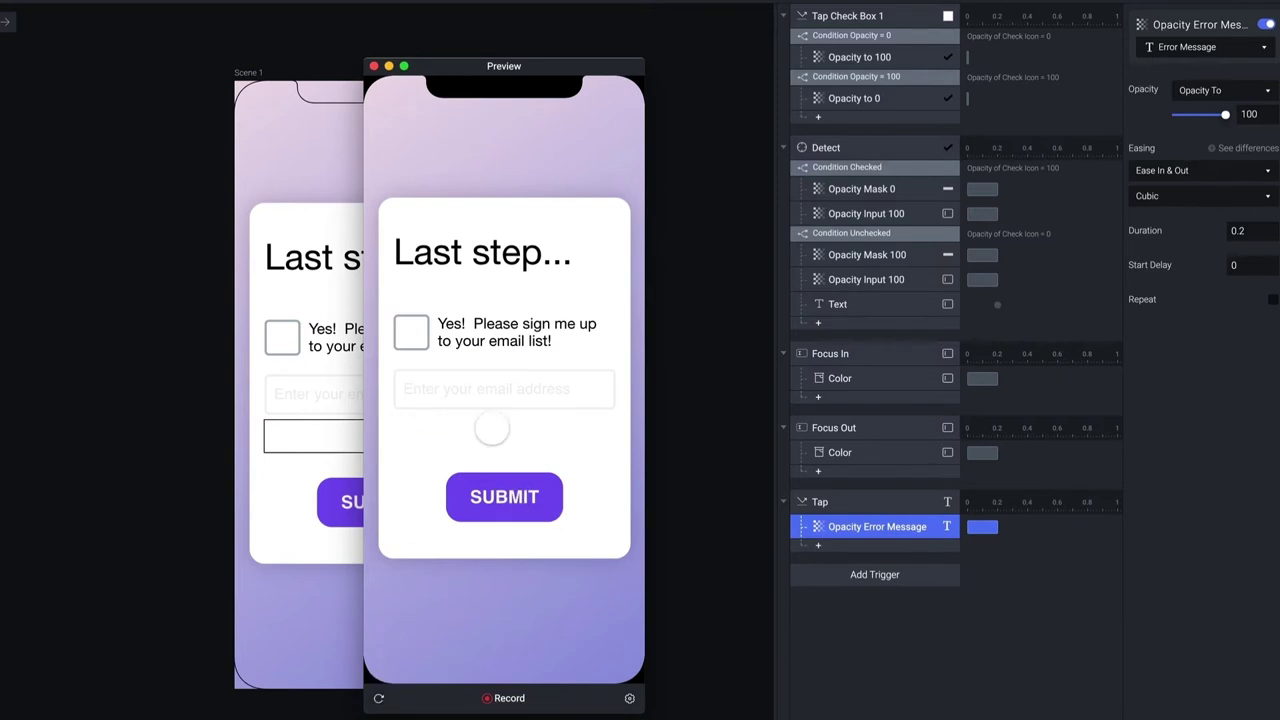
pyautogui.click(504, 482)
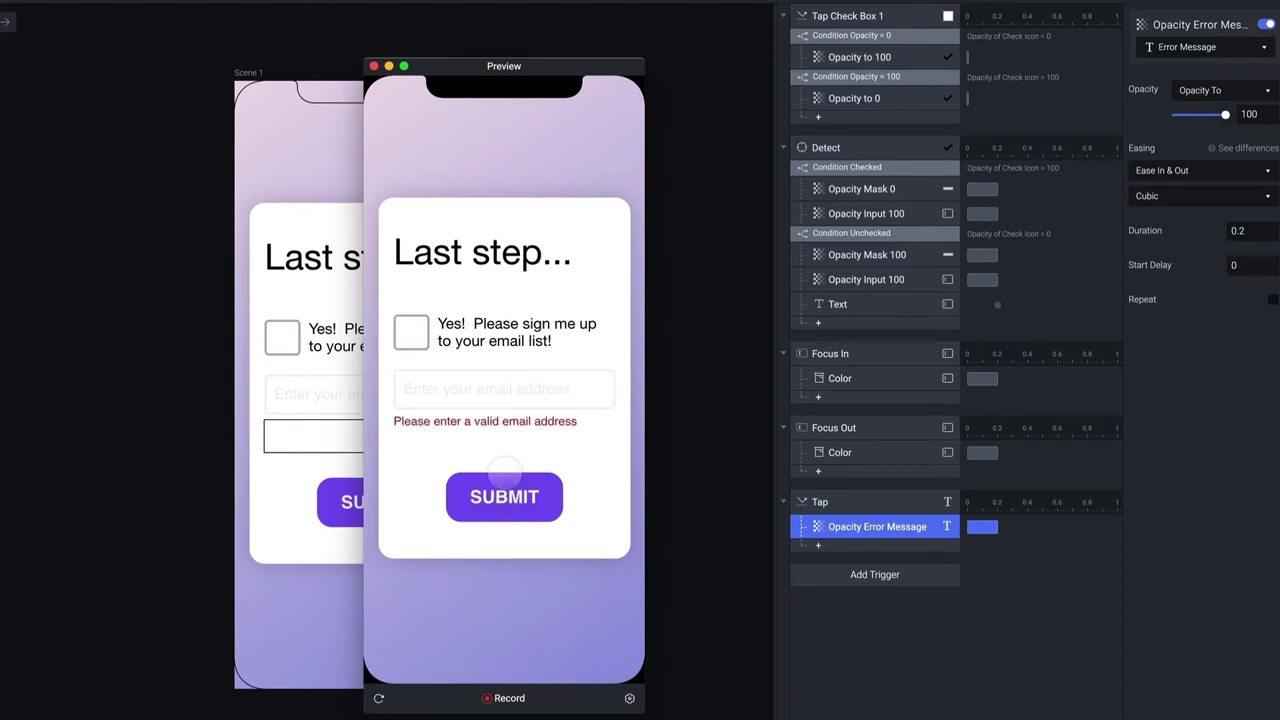
pyautogui.click(374, 66)
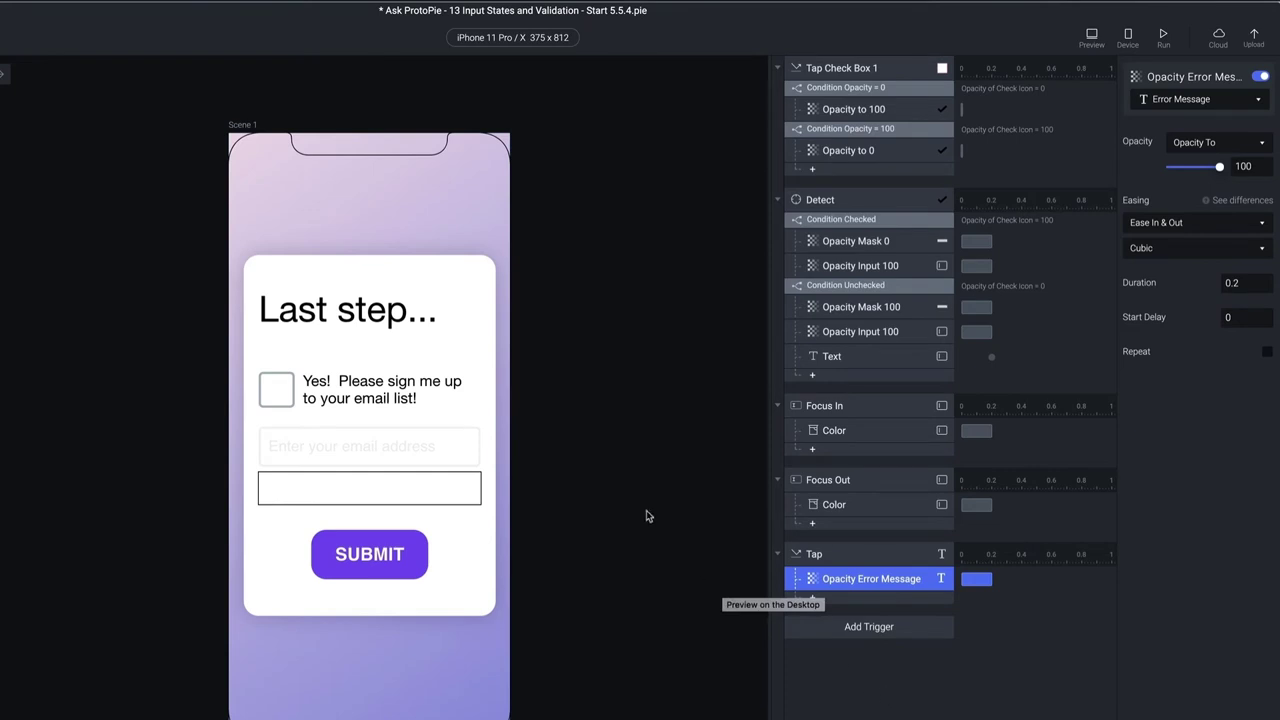
pyautogui.click(1090, 38)
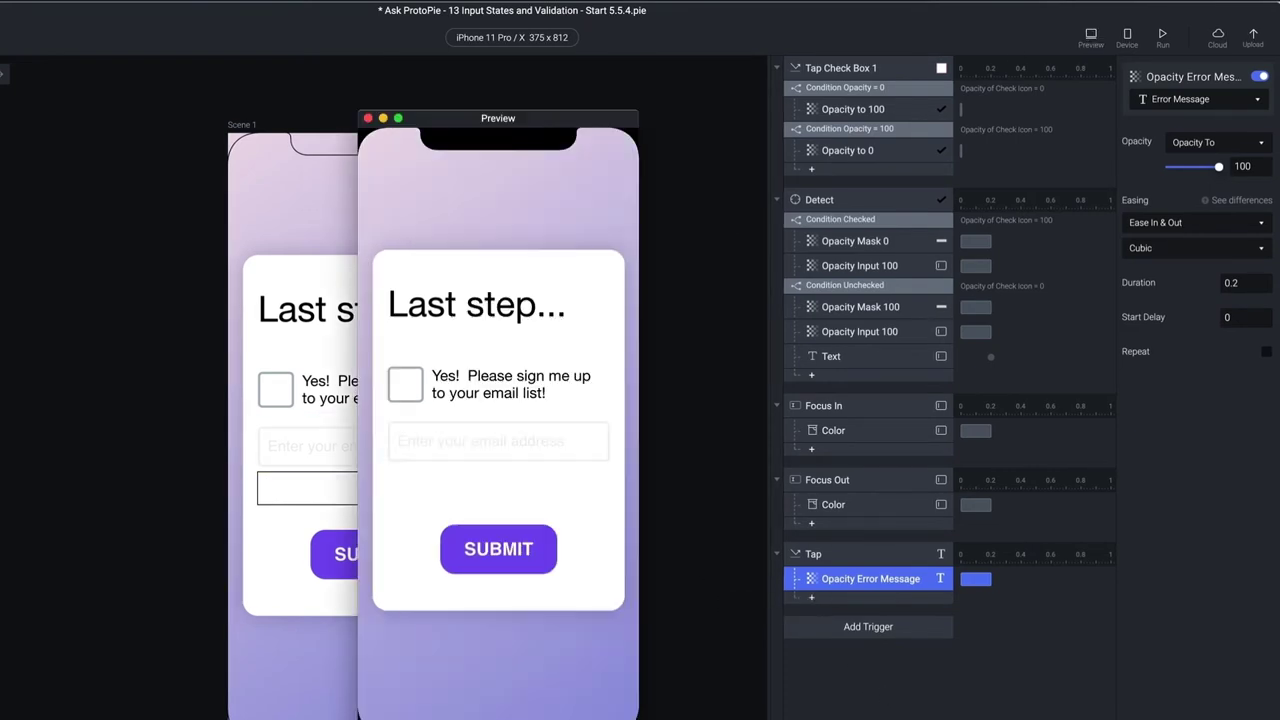
pyautogui.click(405, 384)
# Add a Tap condition checking that Check Icon opacity equals 0
pyautogui.click(368, 118)
pyautogui.click(884, 652)
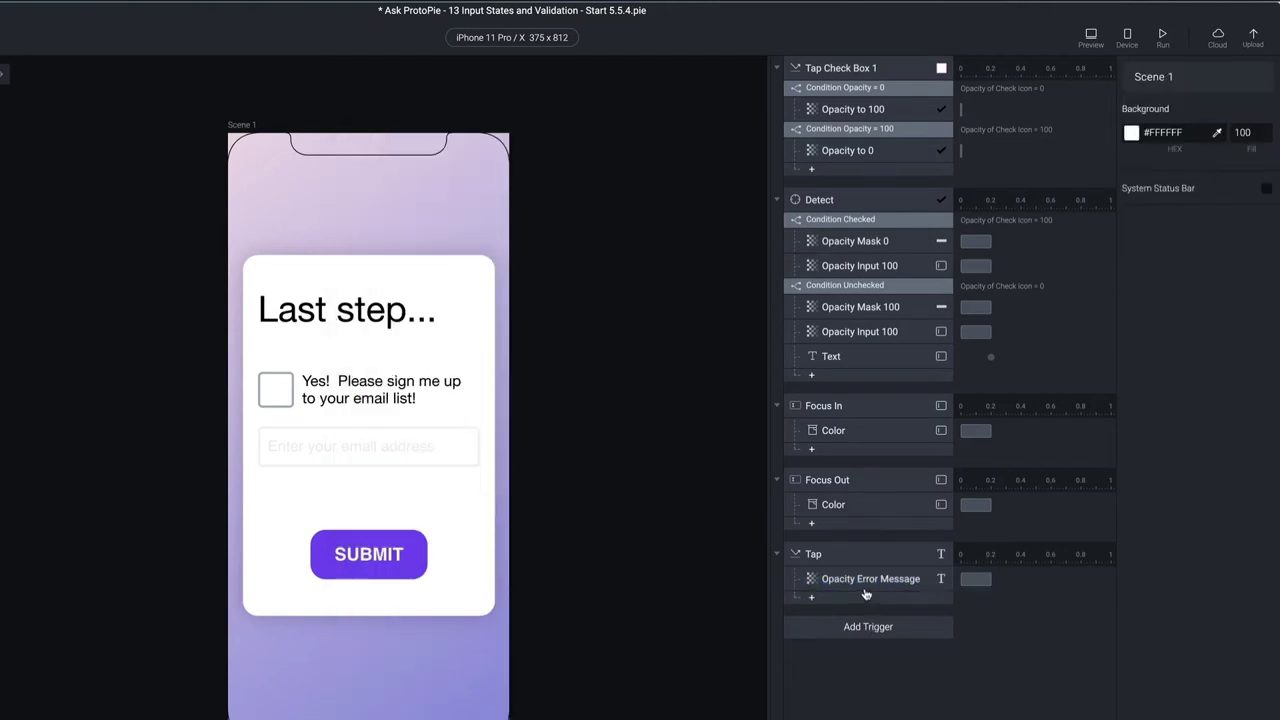
pyautogui.click(865, 600)
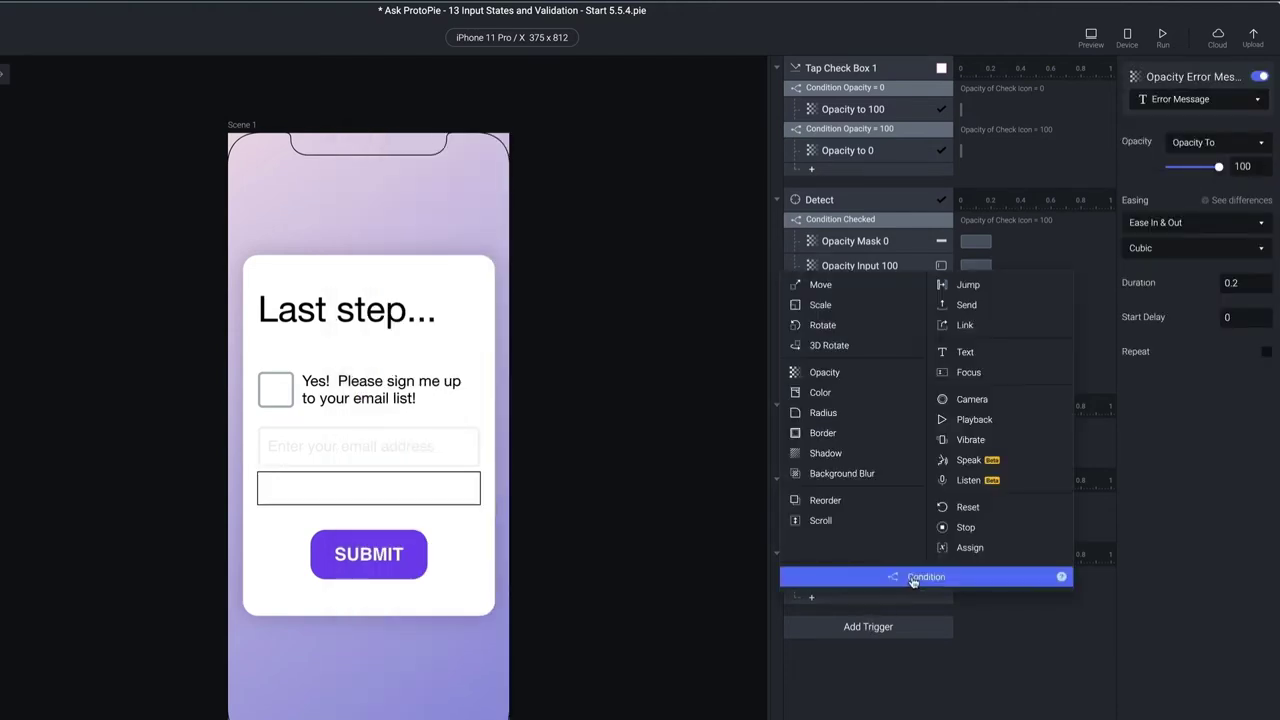
pyautogui.click(910, 578)
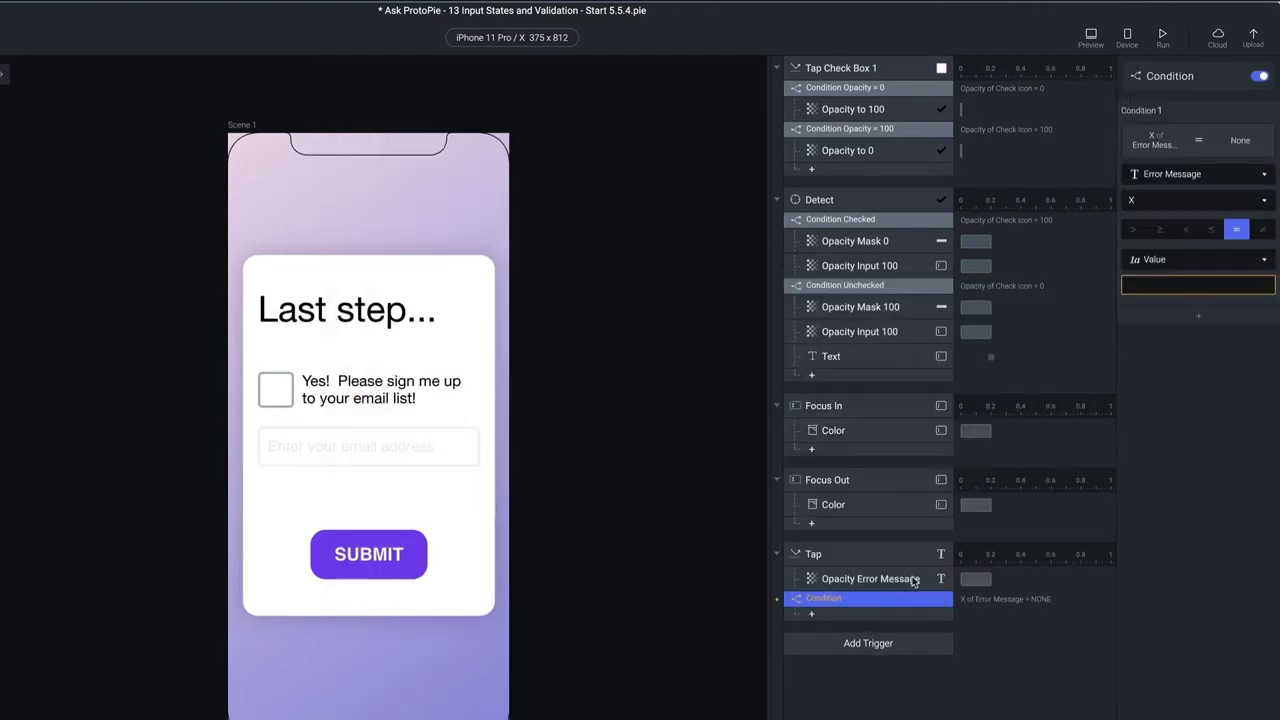
pyautogui.click(1186, 176)
pyautogui.click(1200, 305)
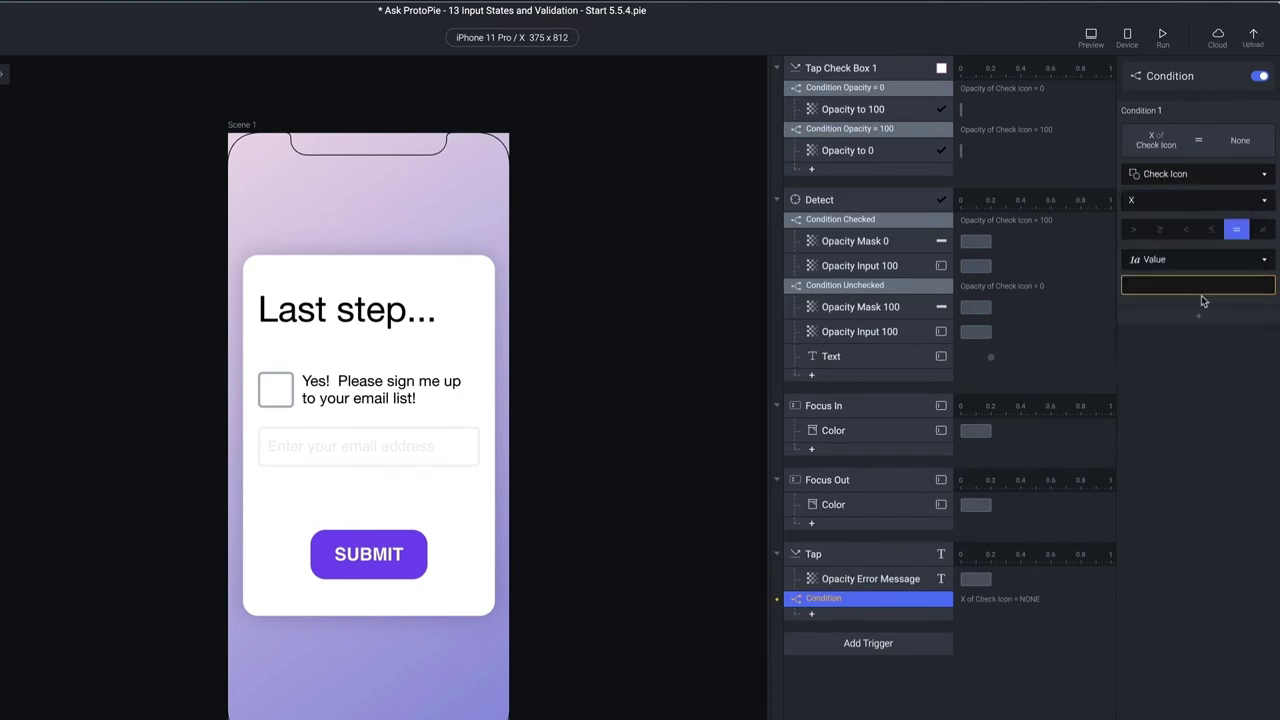
pyautogui.click(1190, 202)
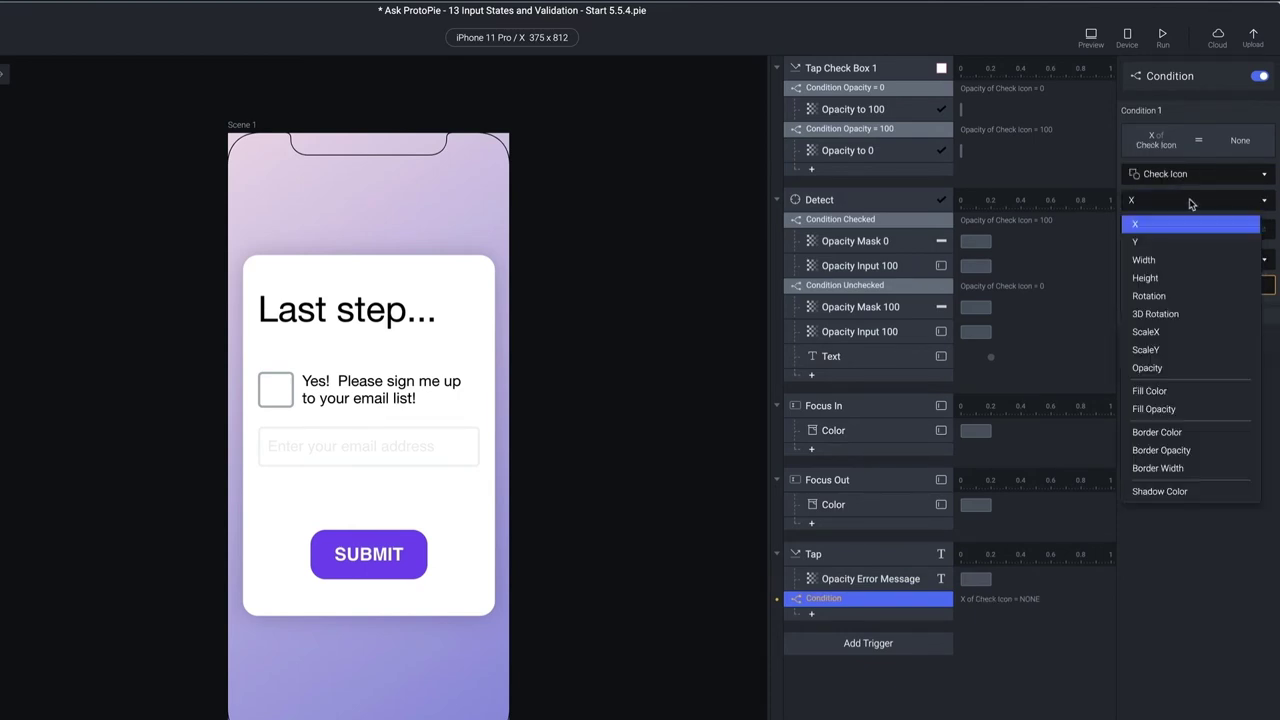
pyautogui.click(1160, 368)
pyautogui.click(1175, 284)
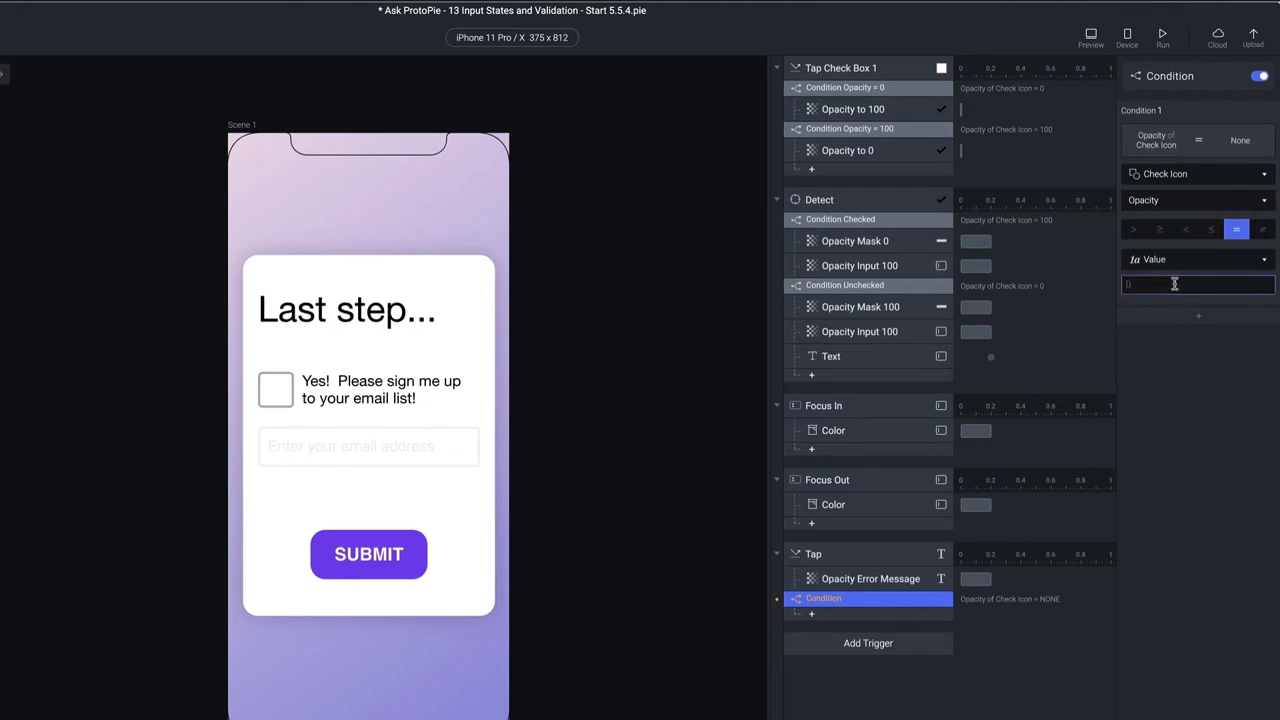
pyautogui.press('Return')
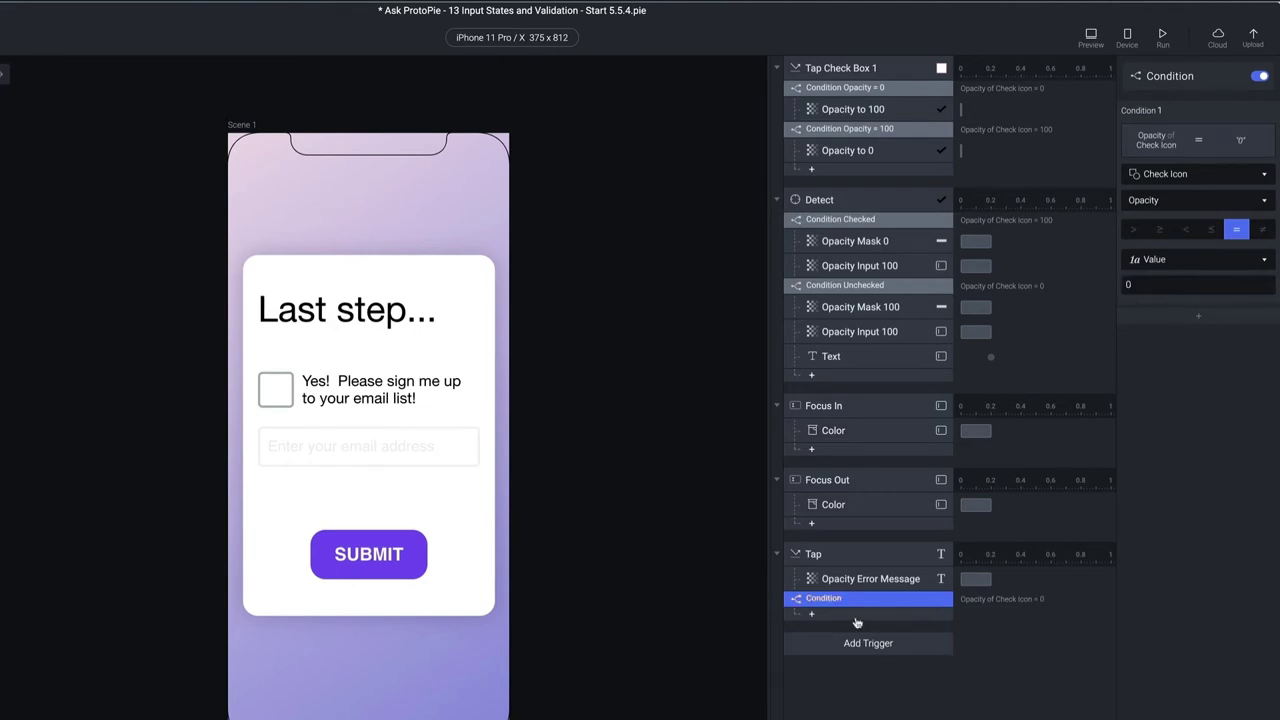
# Under the condition, jump to Scene 2 with a right-to-left Slide In, then preview
pyautogui.click(859, 615)
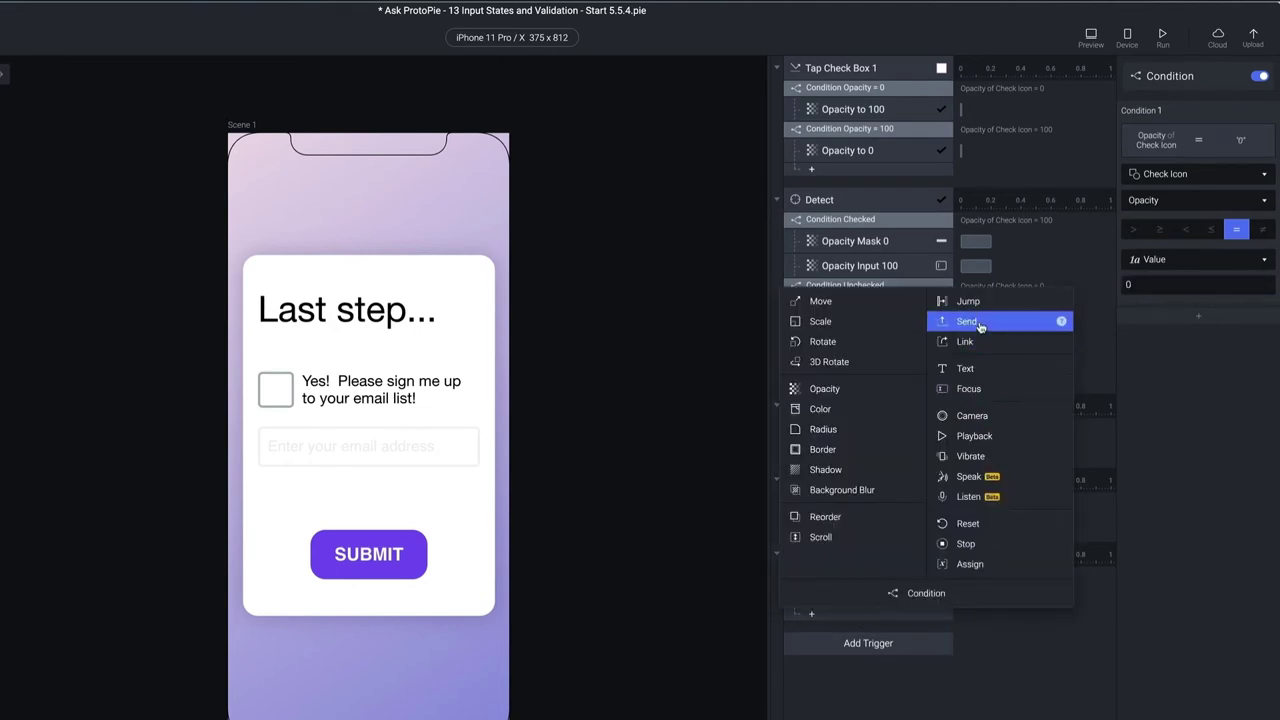
pyautogui.click(976, 303)
pyautogui.click(1204, 104)
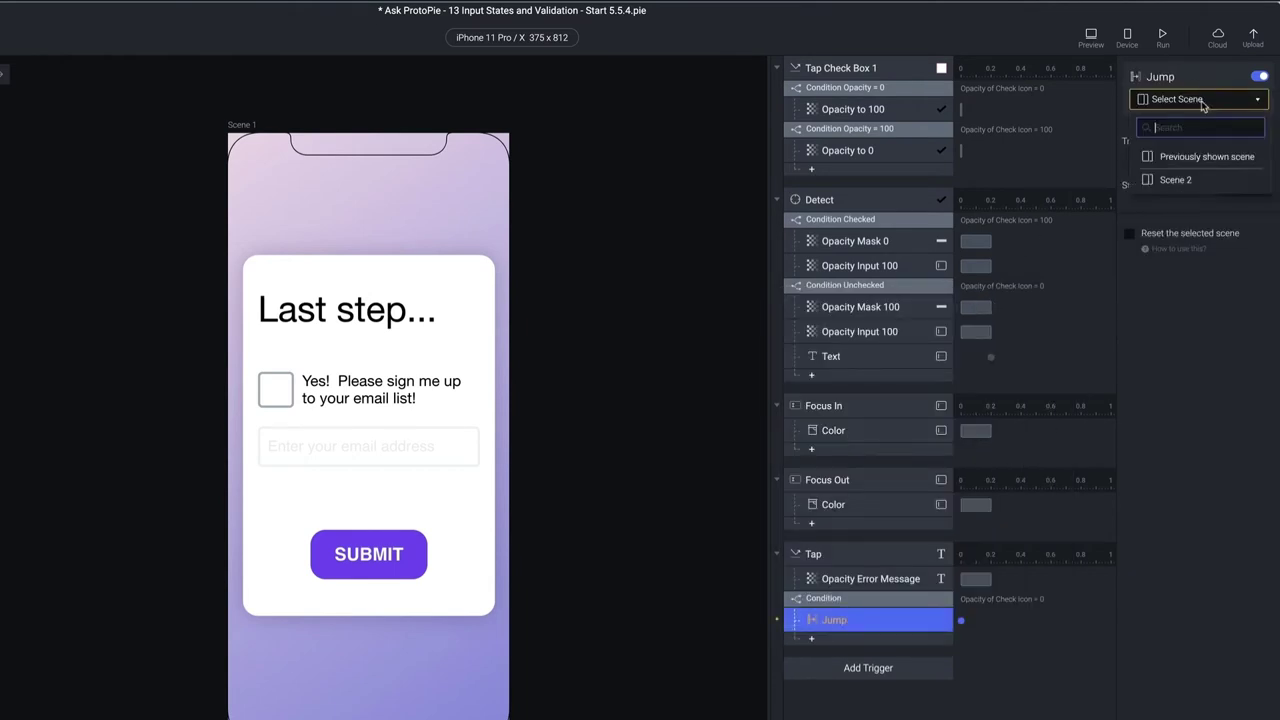
pyautogui.click(1180, 179)
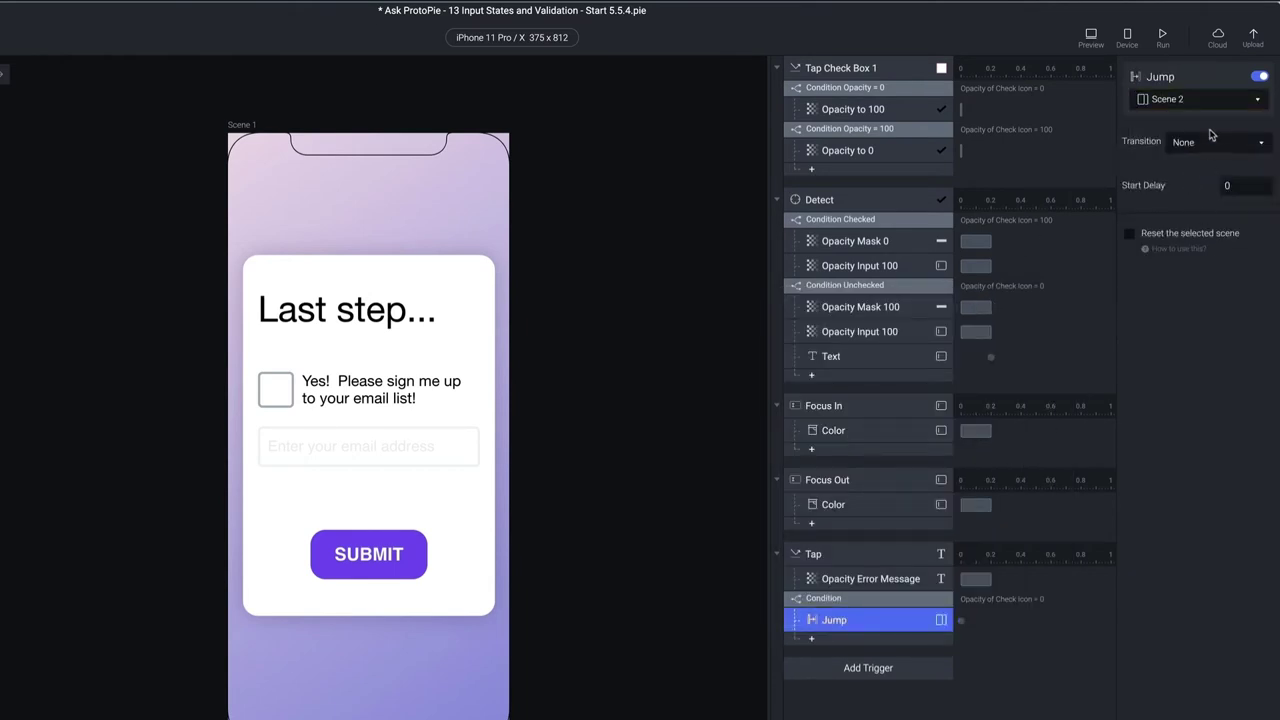
pyautogui.click(1215, 141)
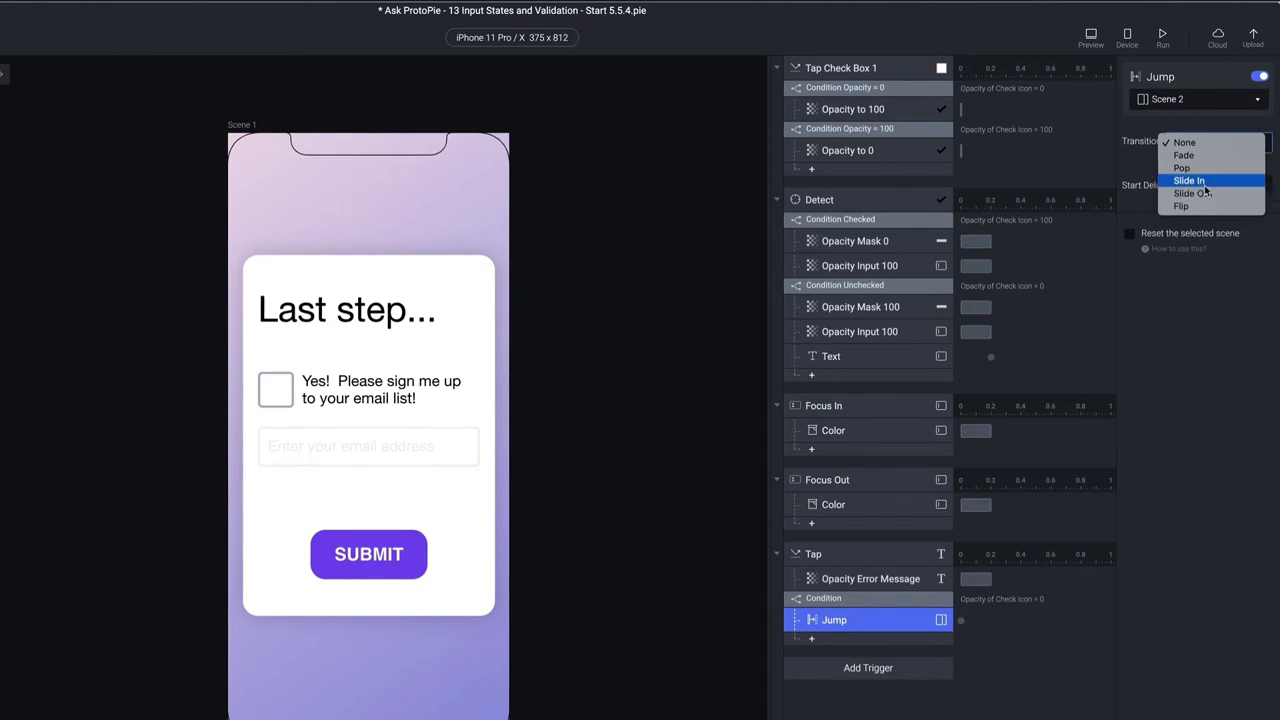
pyautogui.click(1205, 184)
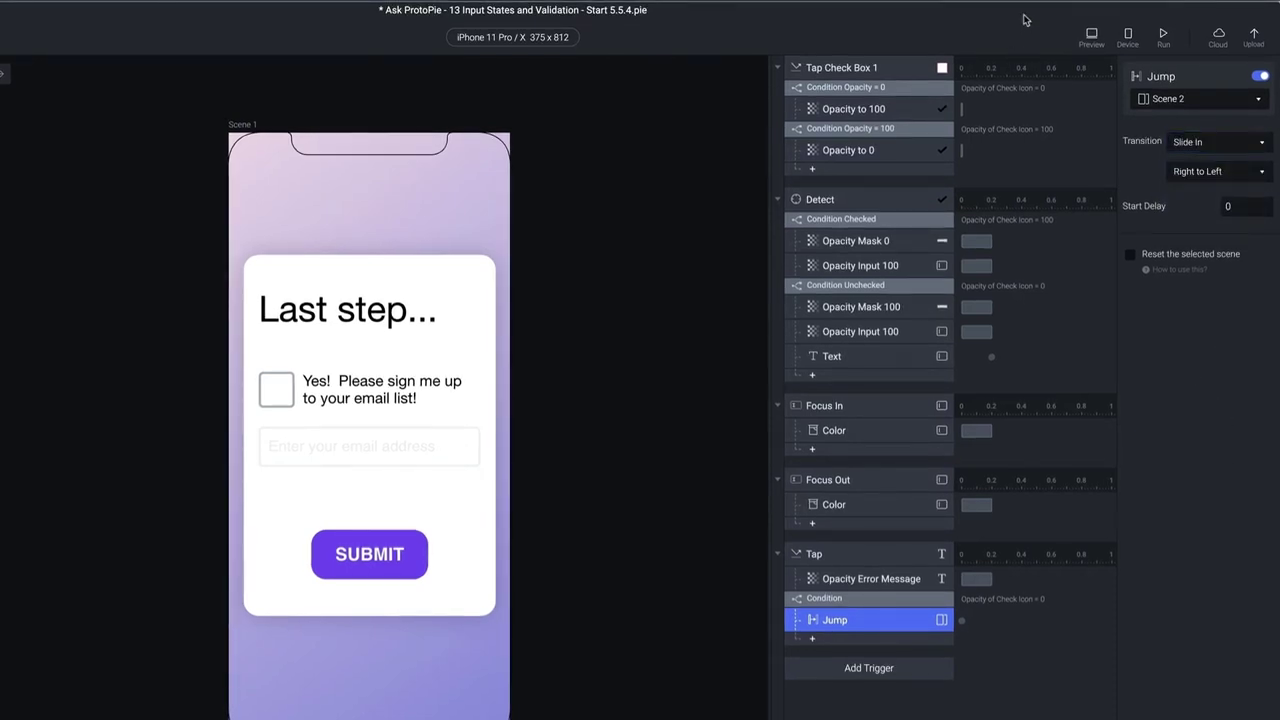
pyautogui.click(1091, 36)
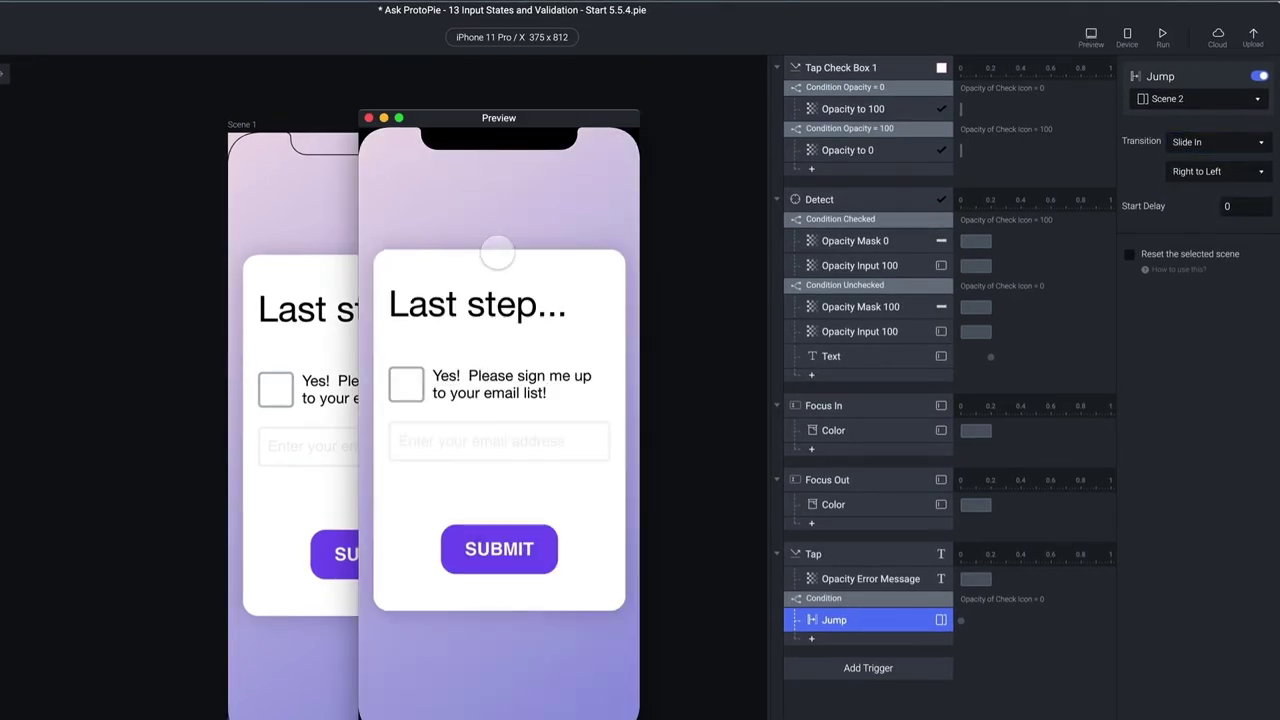
# Test that tapping SUBMIT in Preview jumps to the All done scene, then close Preview
pyautogui.click(485, 563)
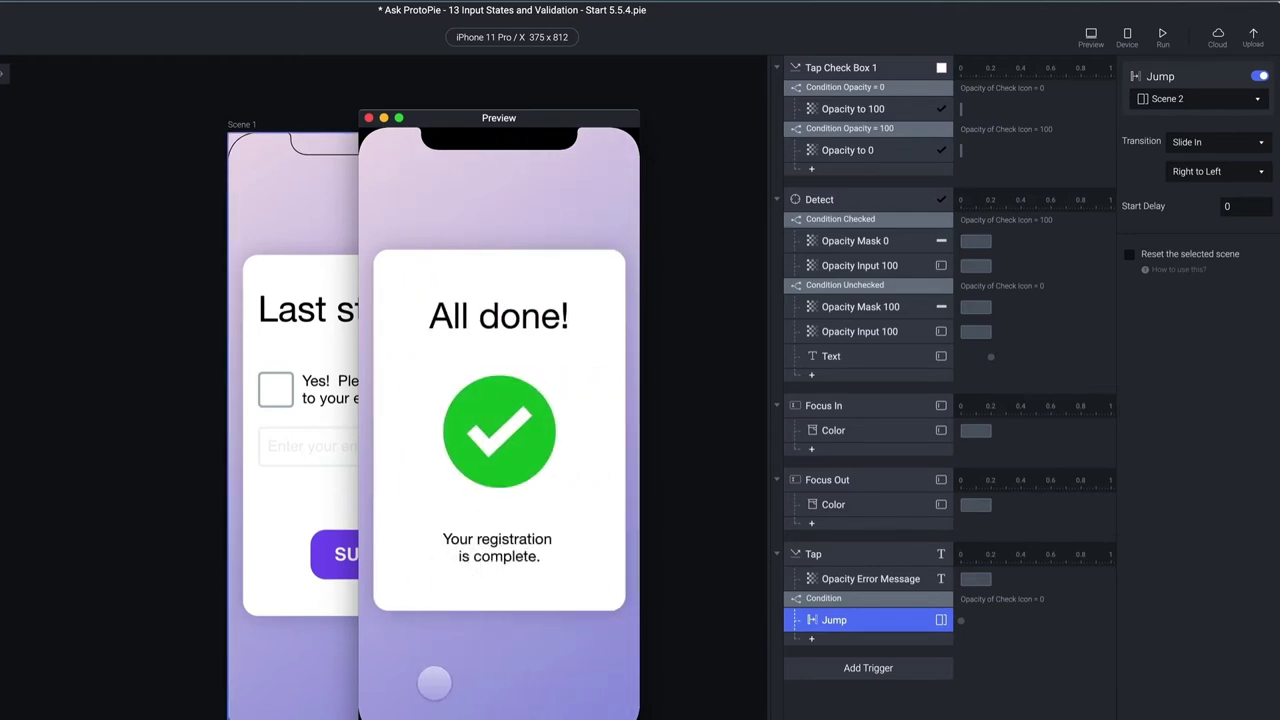
pyautogui.press('super+r')
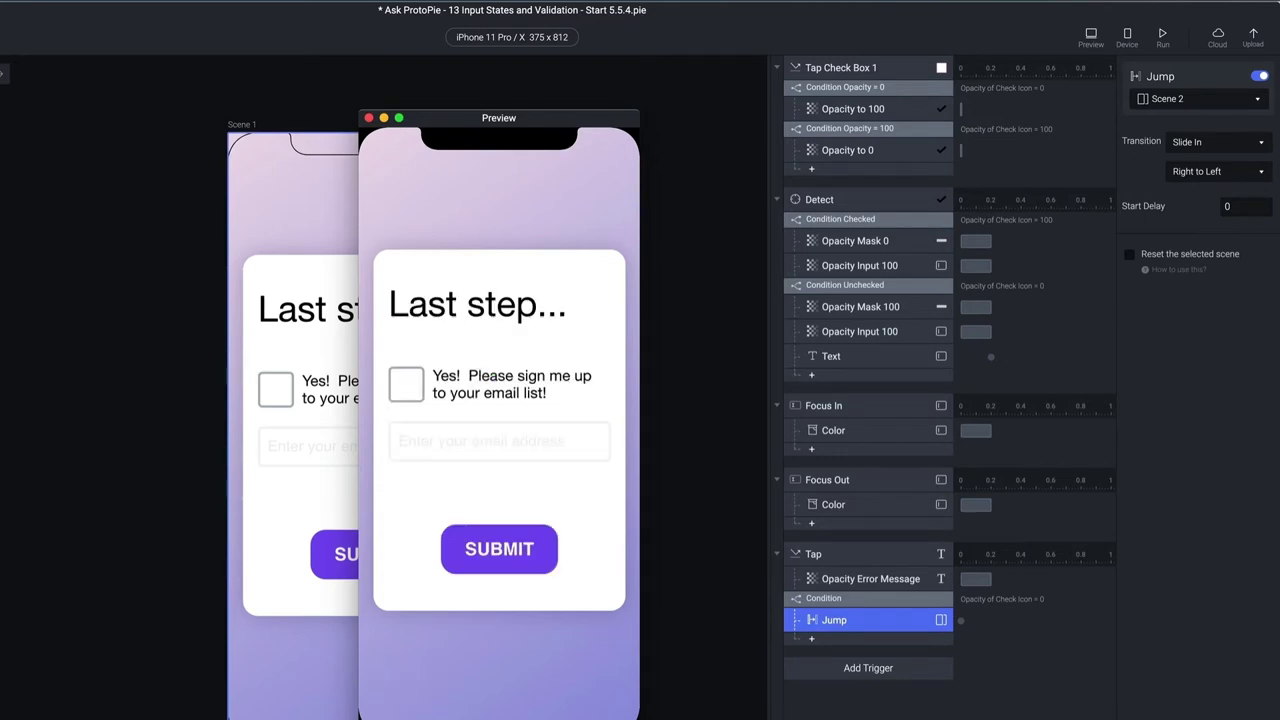
pyautogui.click(830, 578)
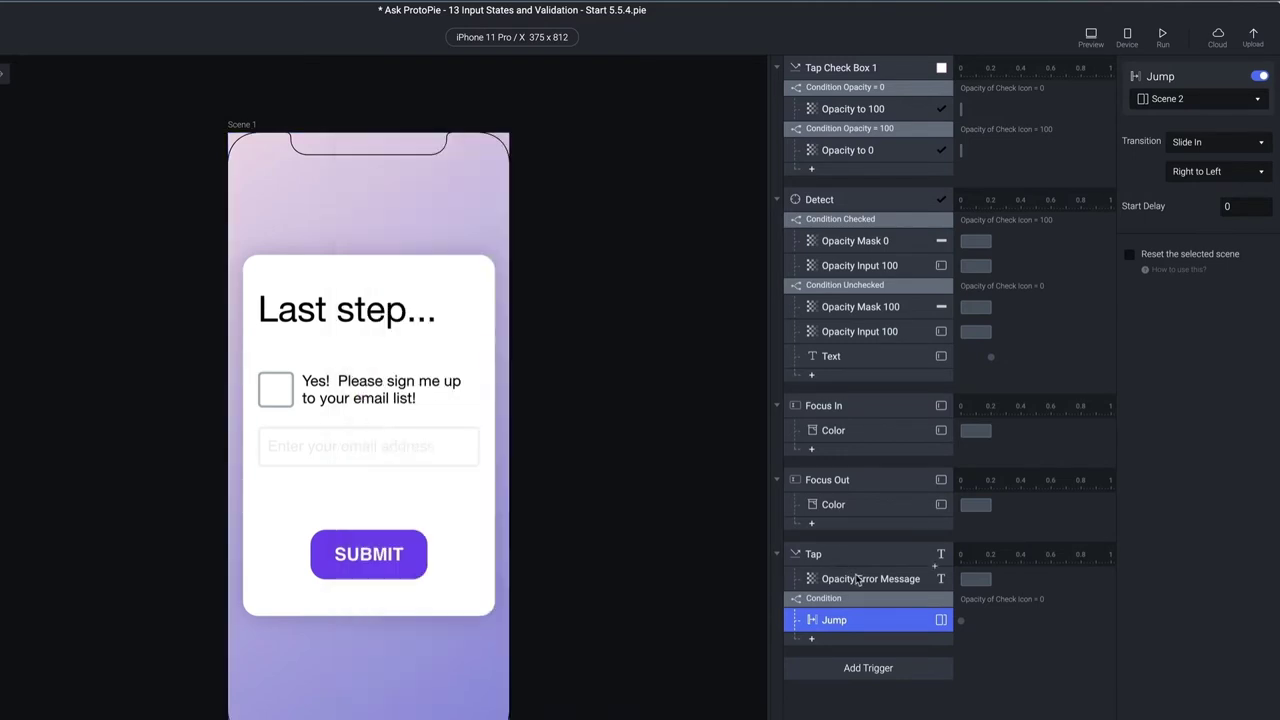
# Try a start delay on the Jump to Scene 2 in Preview, then reset the delay to 0
pyautogui.click(840, 578)
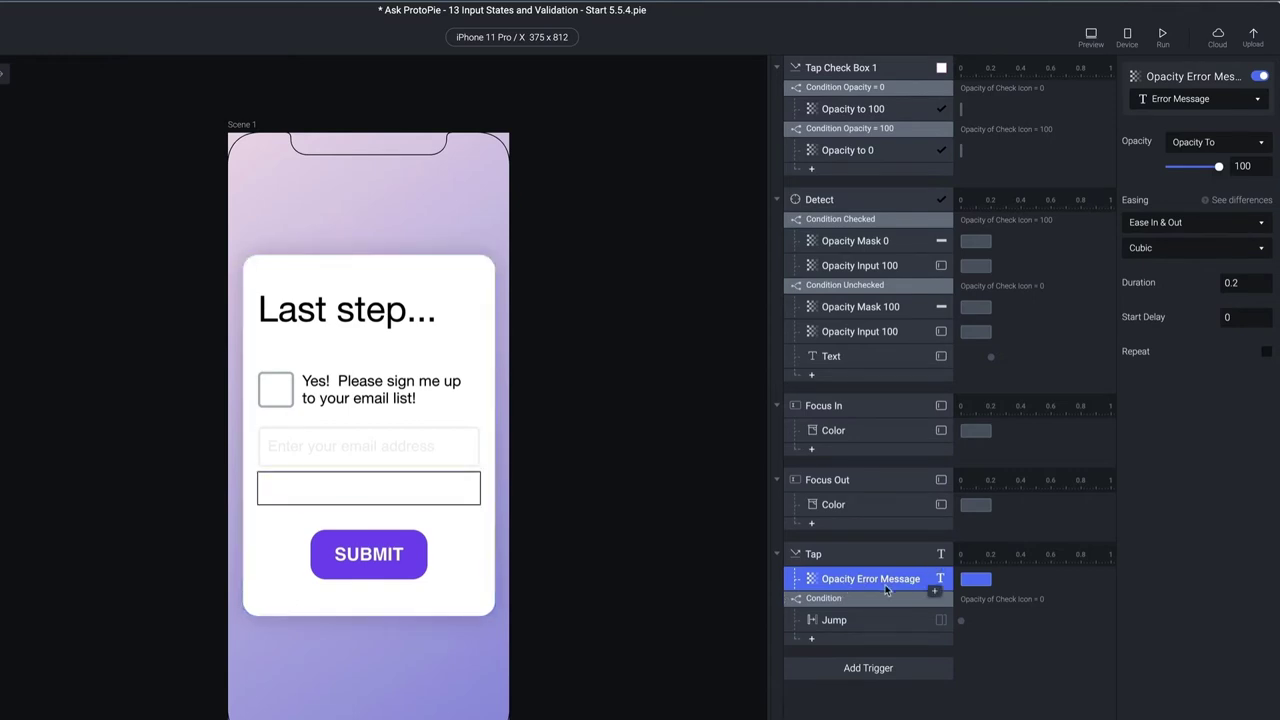
pyautogui.moveTo(962, 621); pyautogui.dragTo(1088, 624)
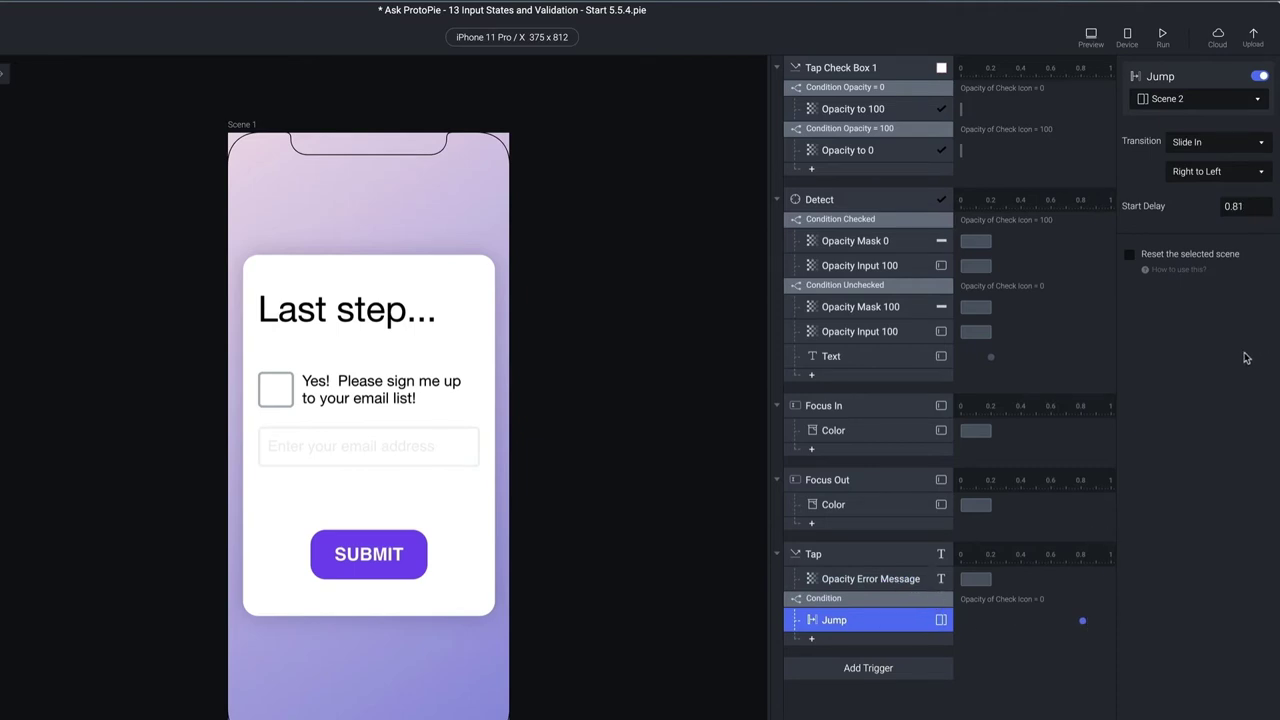
pyautogui.click(1090, 37)
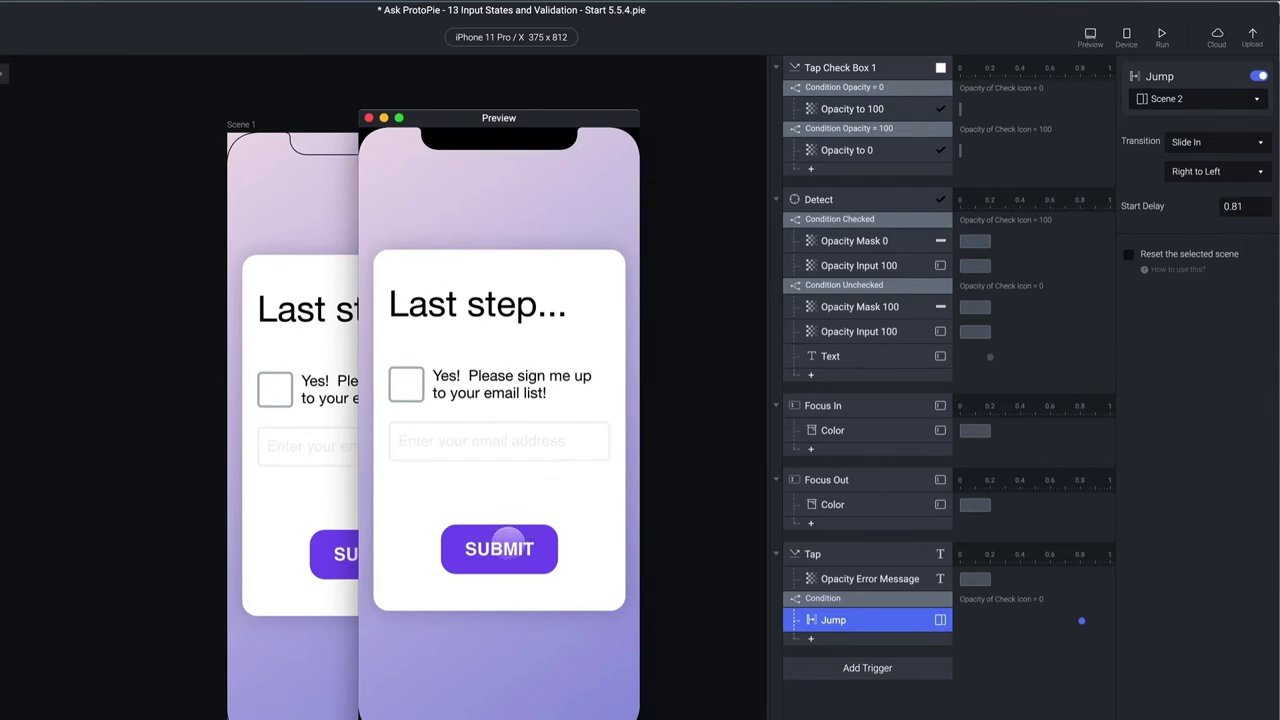
pyautogui.click(499, 545)
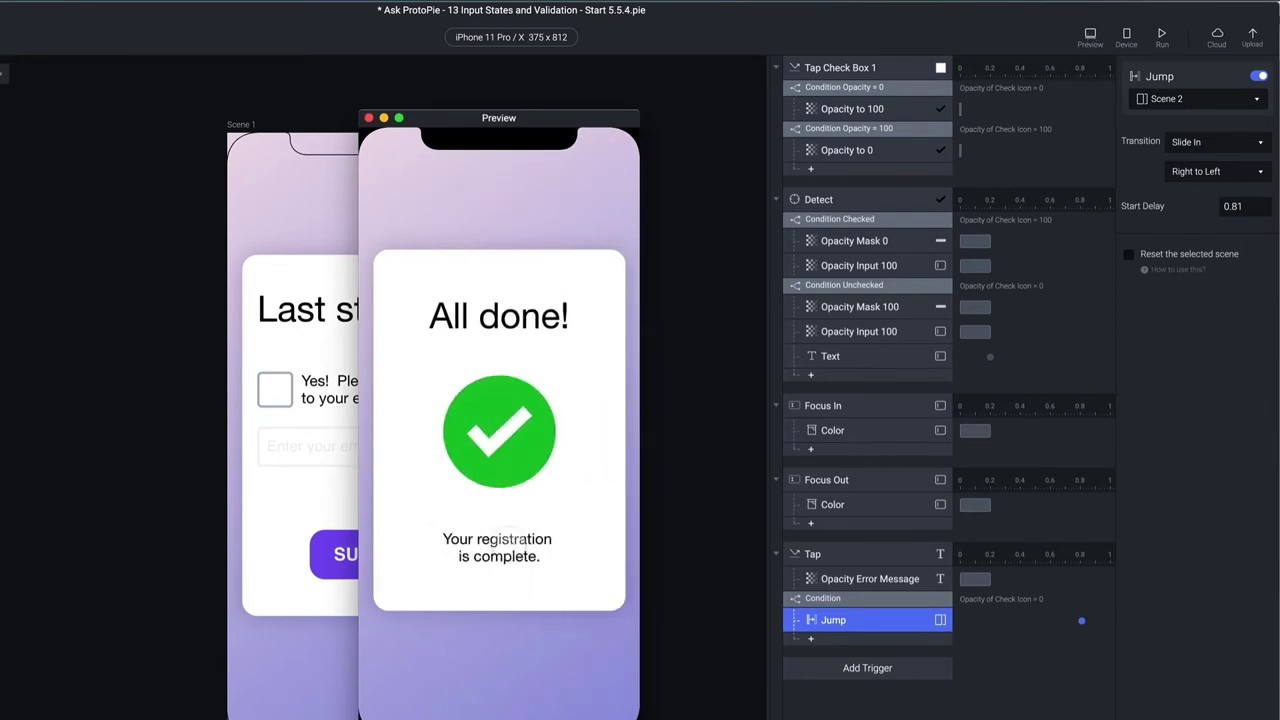
pyautogui.click(368, 118)
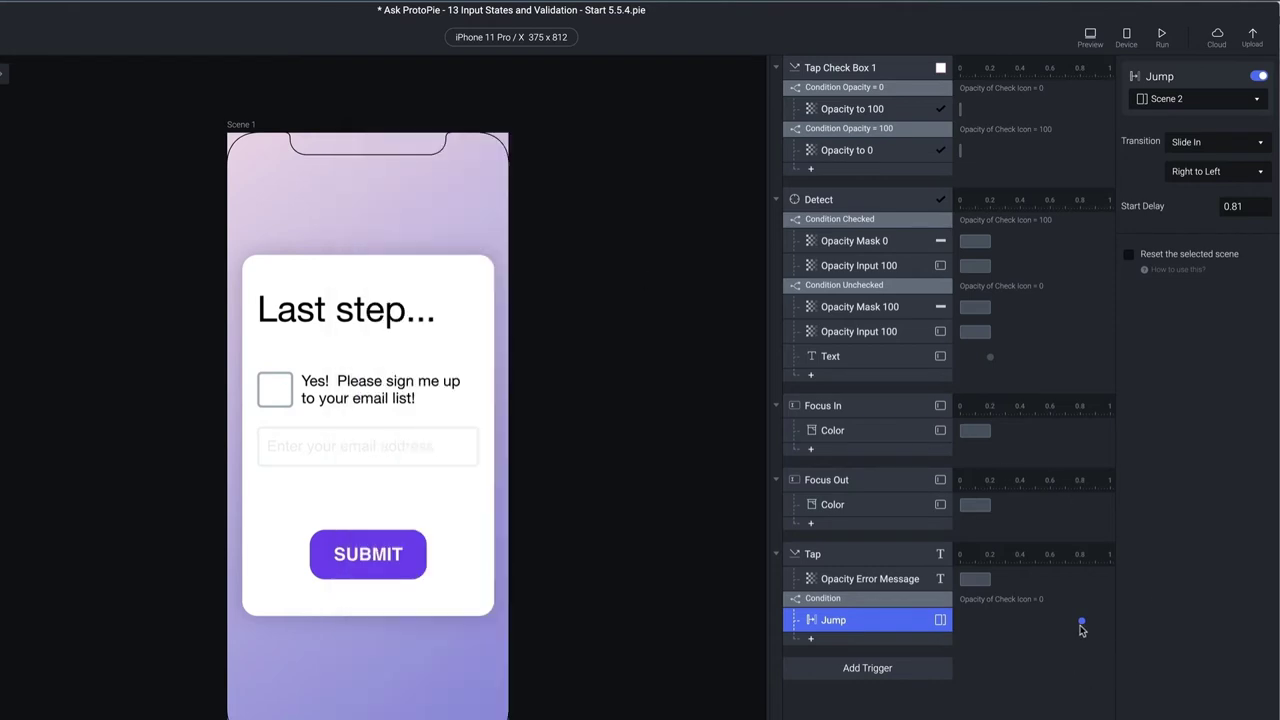
pyautogui.moveTo(1081, 627); pyautogui.dragTo(957, 626)
pyautogui.click(877, 585)
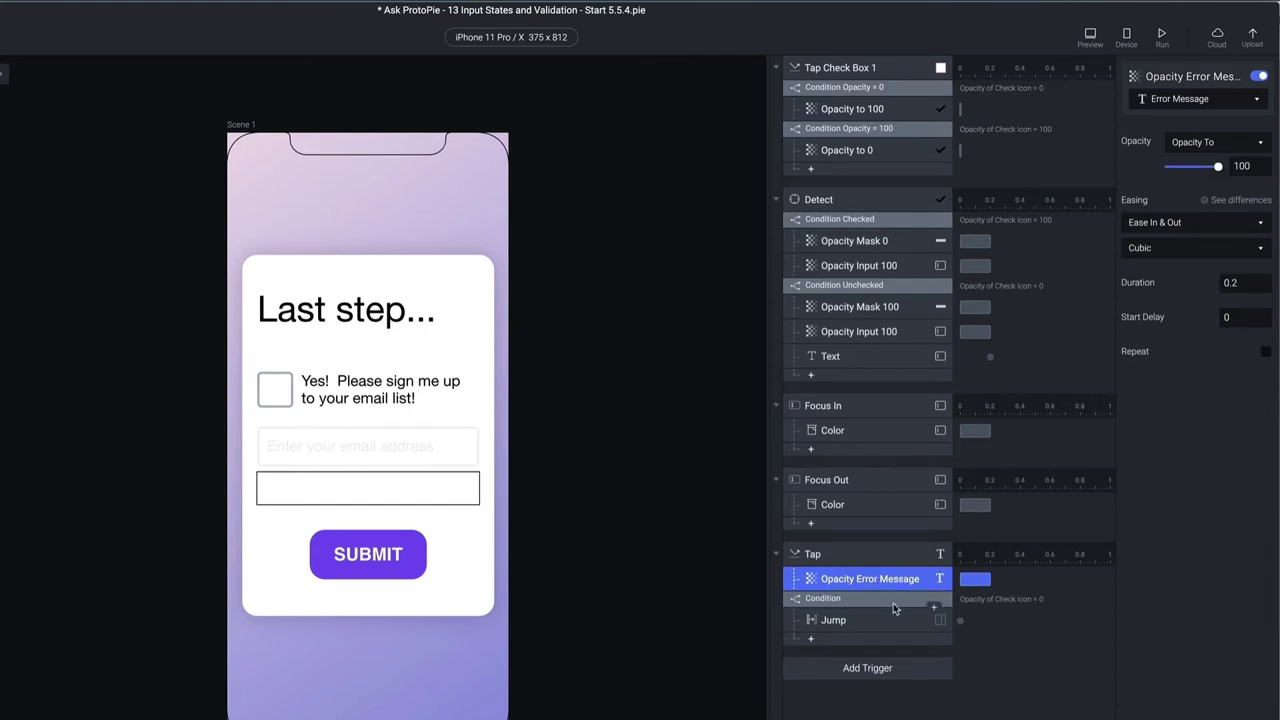
# Paste an Opacity Error Message response under the condition, set to Opacity 0 and Duration 0
pyautogui.click(896, 606)
pyautogui.hotkey('ctrl', 'v')
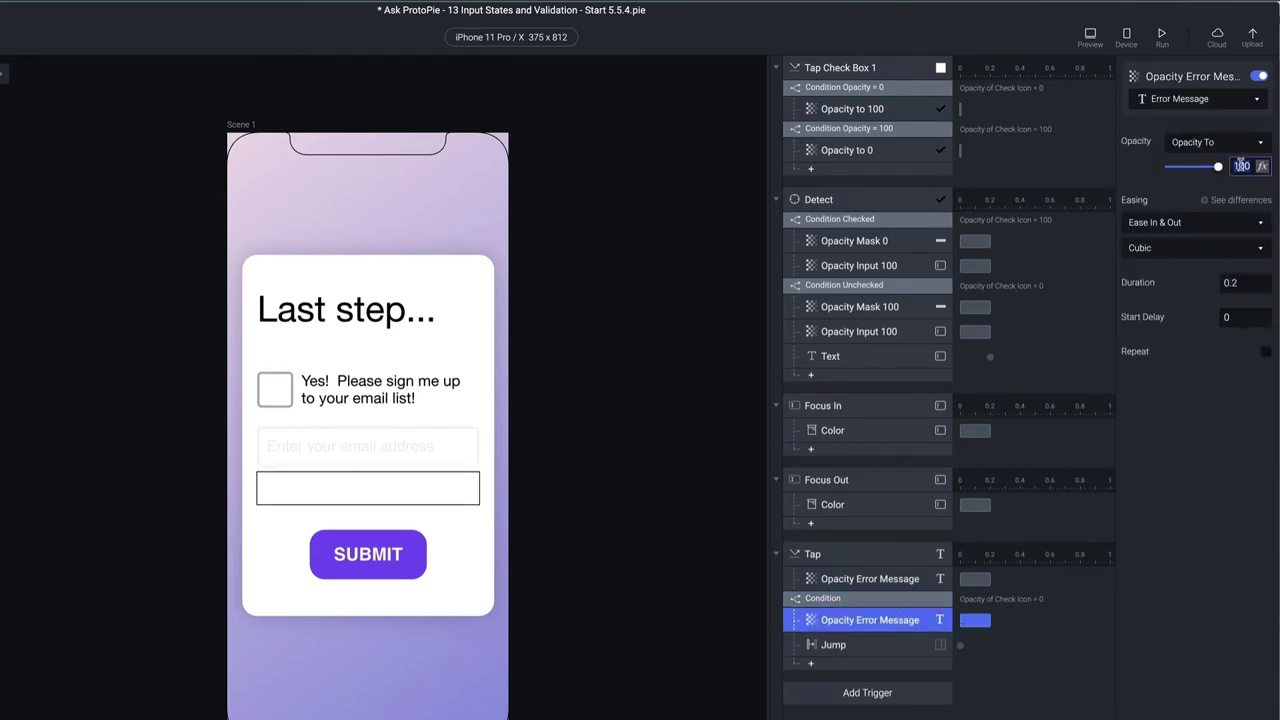
pyautogui.write('0')
pyautogui.click(1226, 284)
pyautogui.write('0')
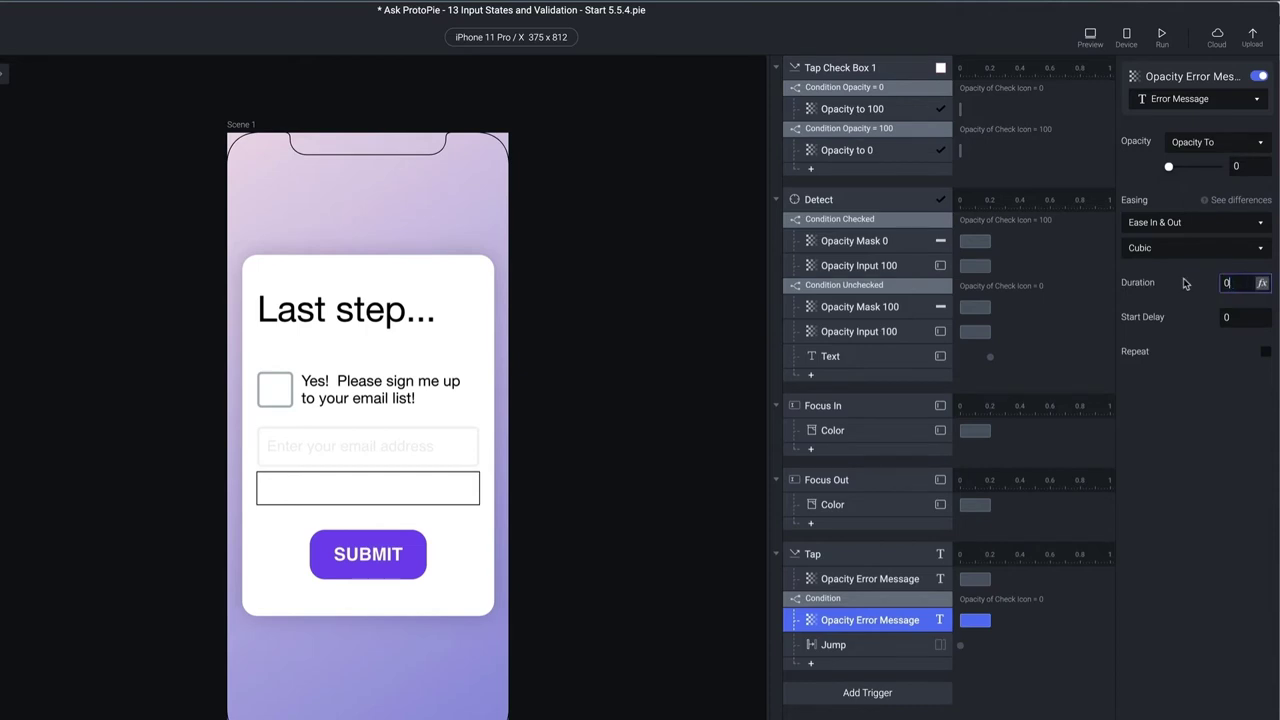
pyautogui.press('Return')
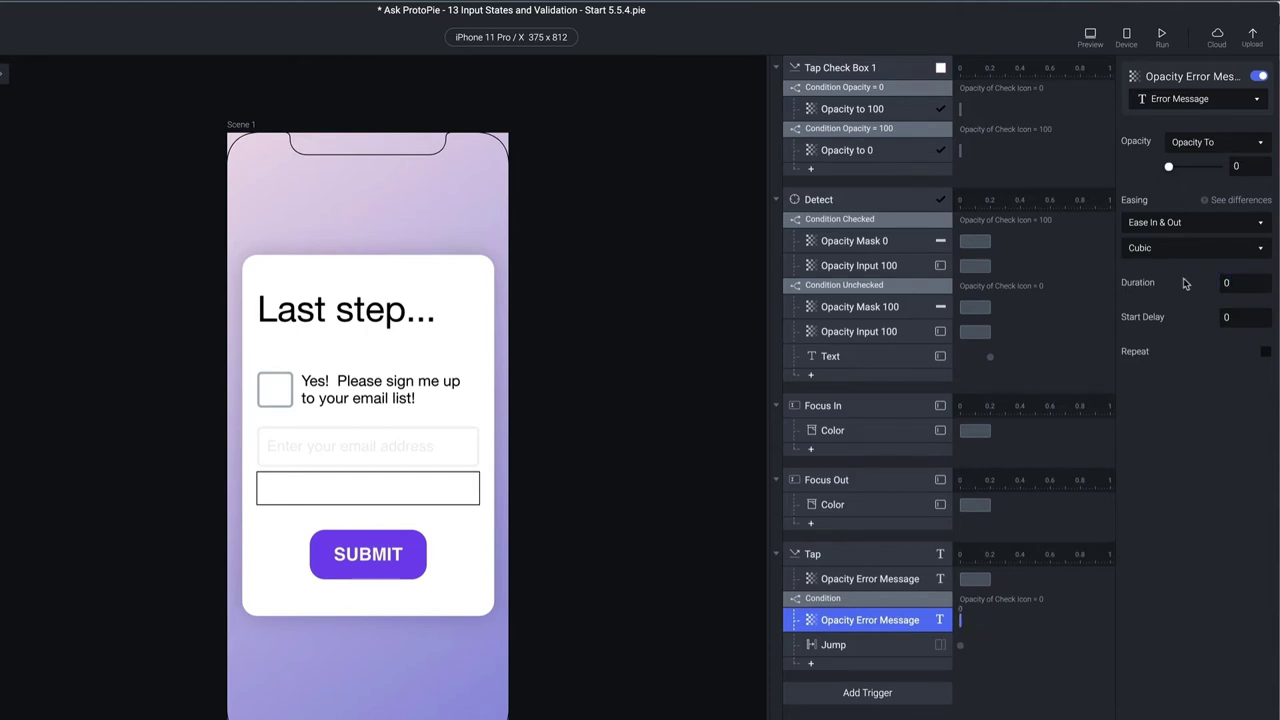
# Compare the new hiding response with the original error message, condition and Jump settings
pyautogui.click(900, 580)
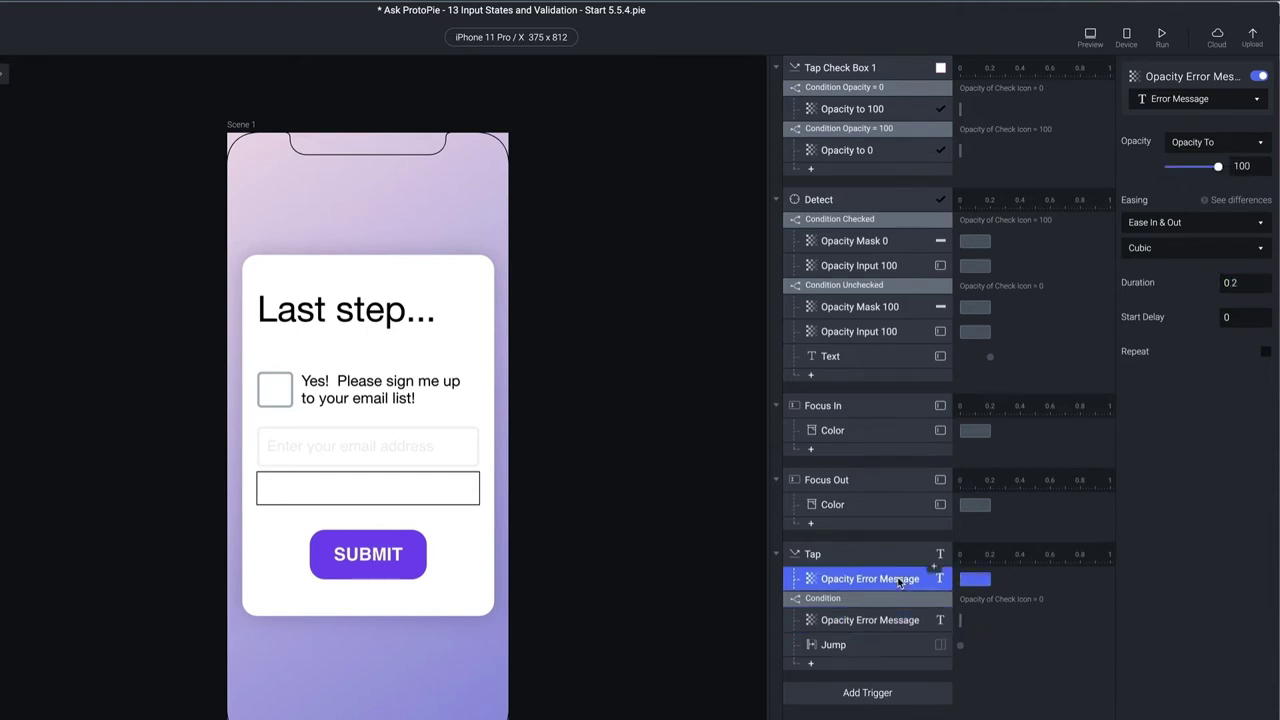
pyautogui.click(900, 620)
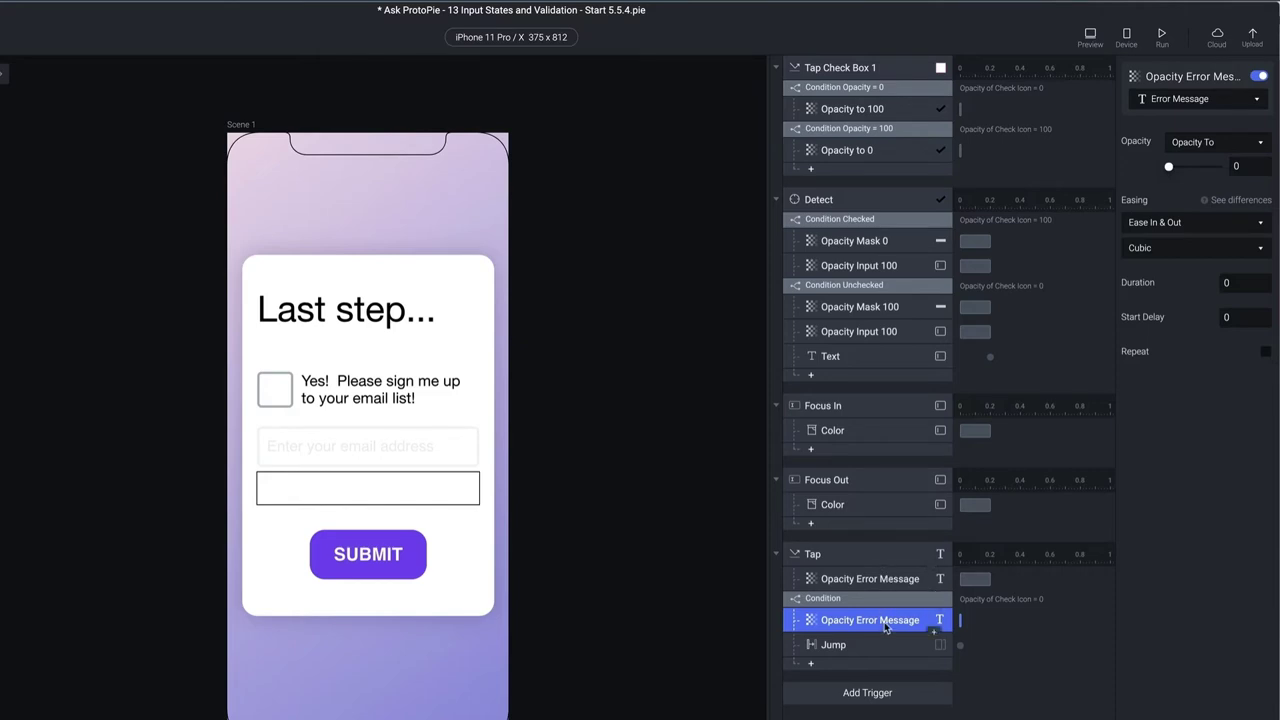
pyautogui.click(840, 601)
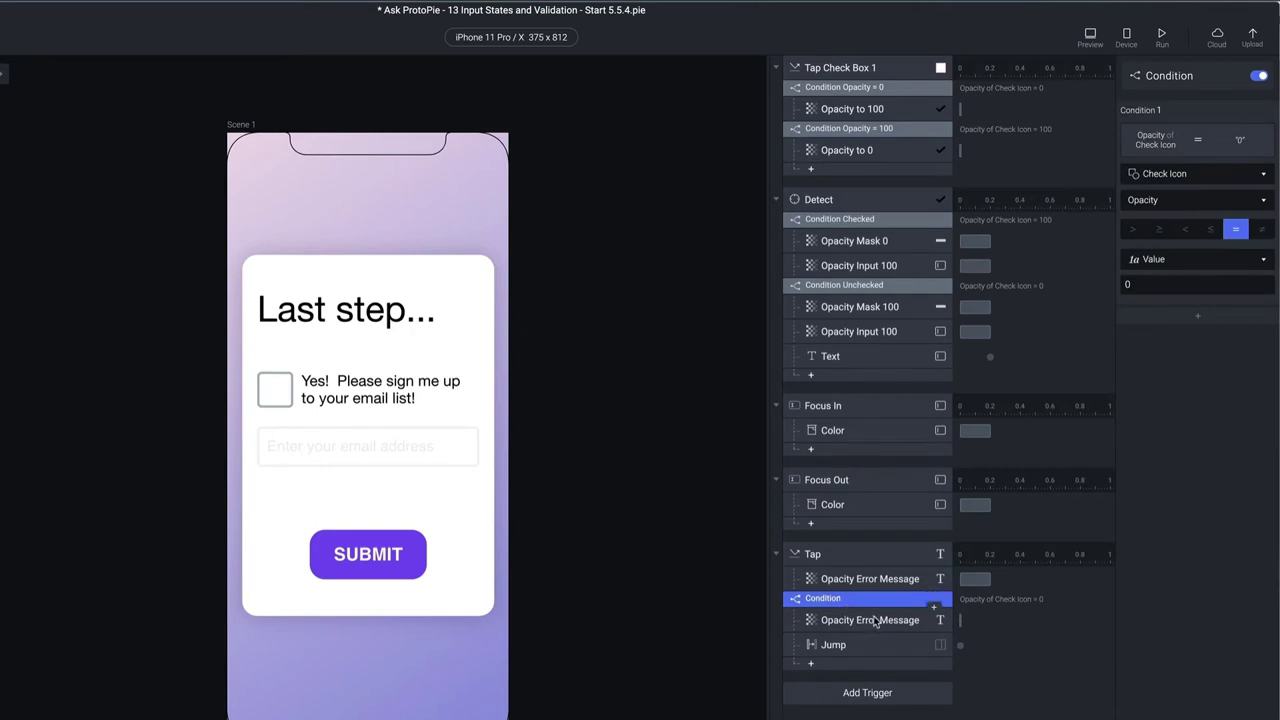
pyautogui.click(875, 621)
pyautogui.click(856, 600)
pyautogui.click(881, 621)
pyautogui.click(887, 580)
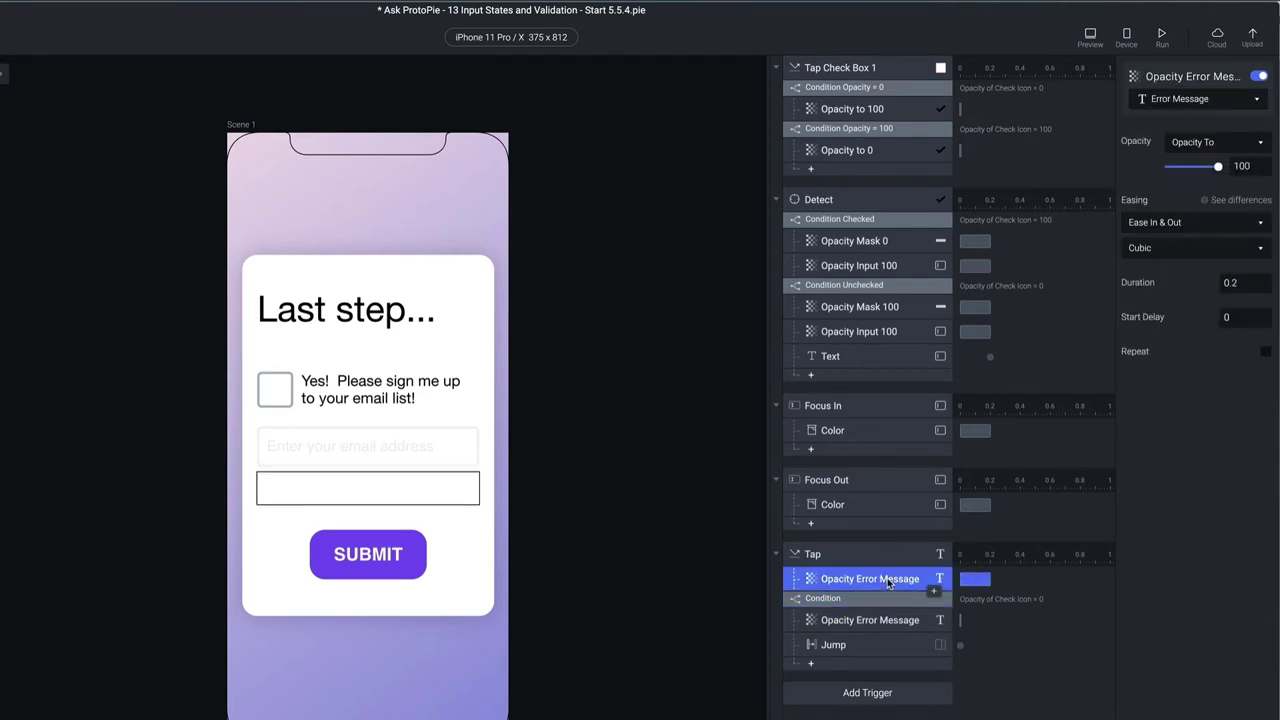
pyautogui.click(855, 598)
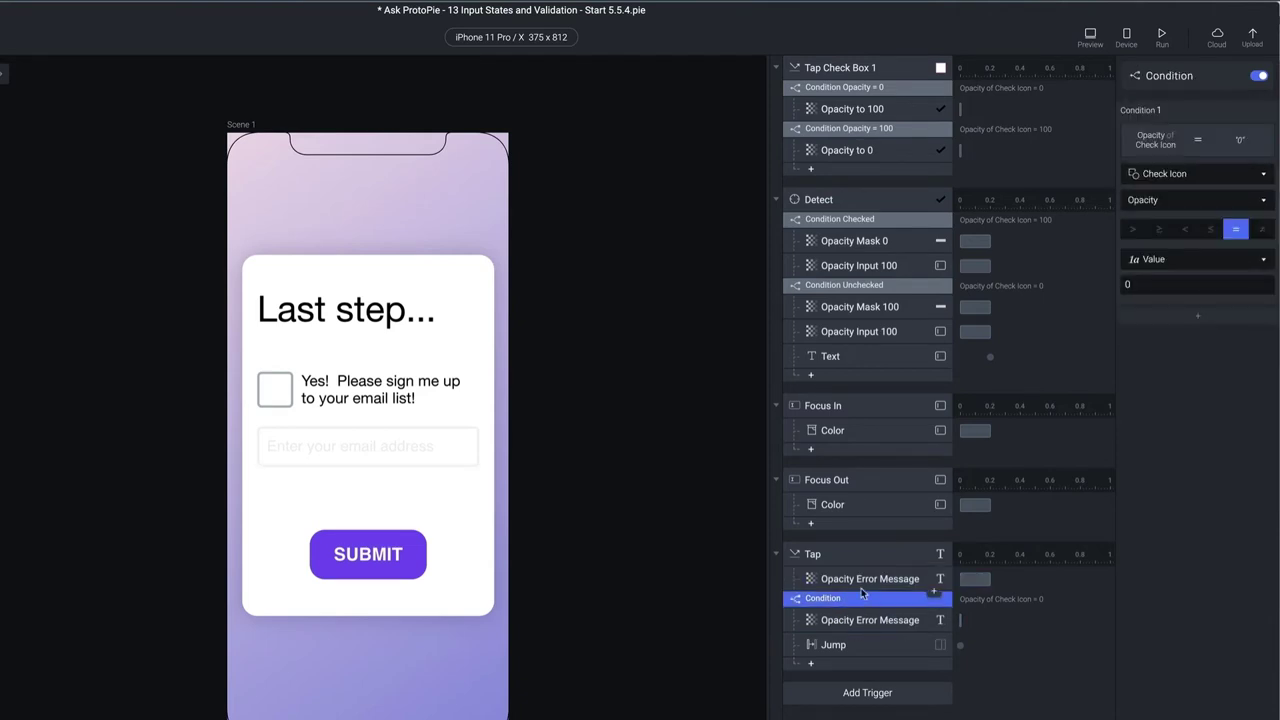
pyautogui.click(866, 580)
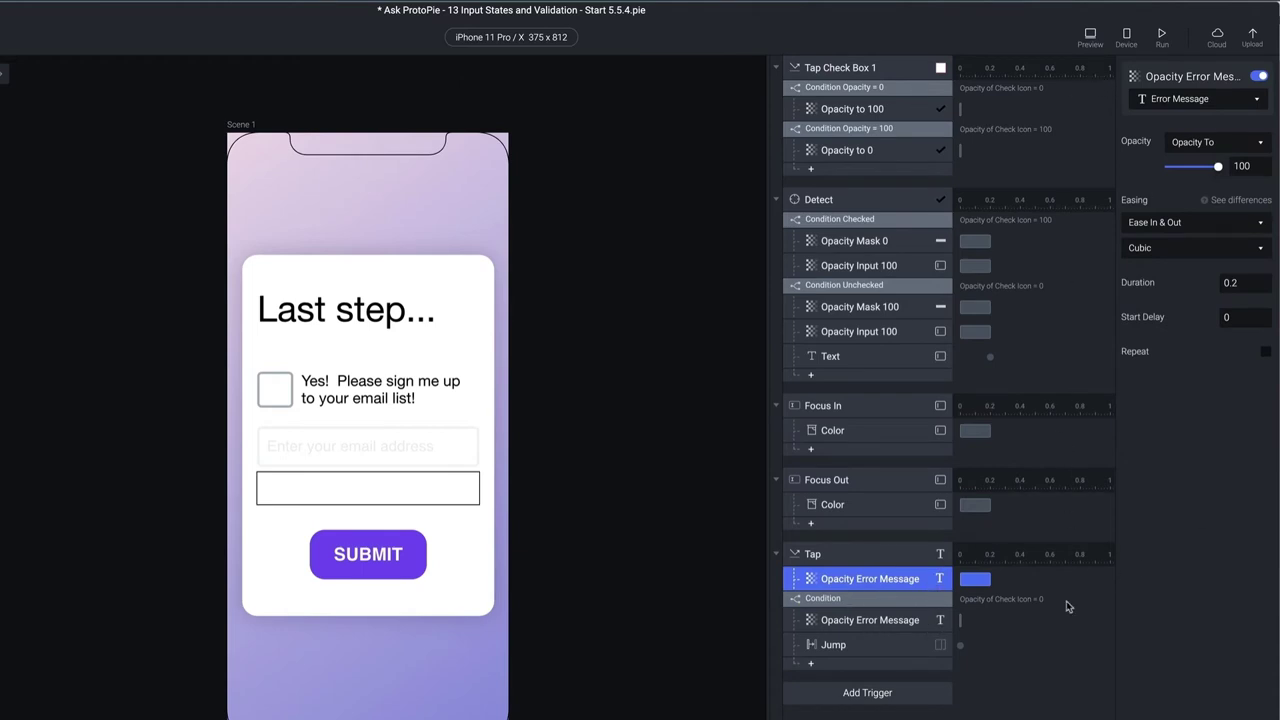
pyautogui.click(961, 645)
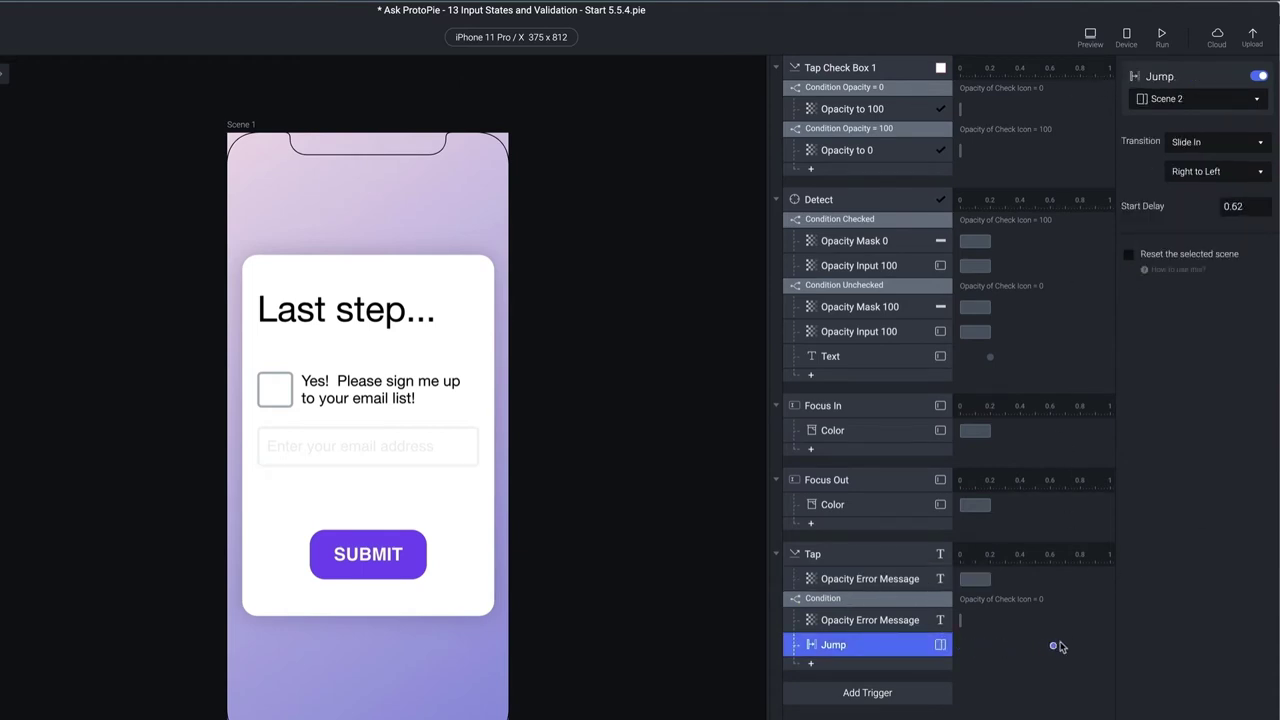
pyautogui.click(1090, 36)
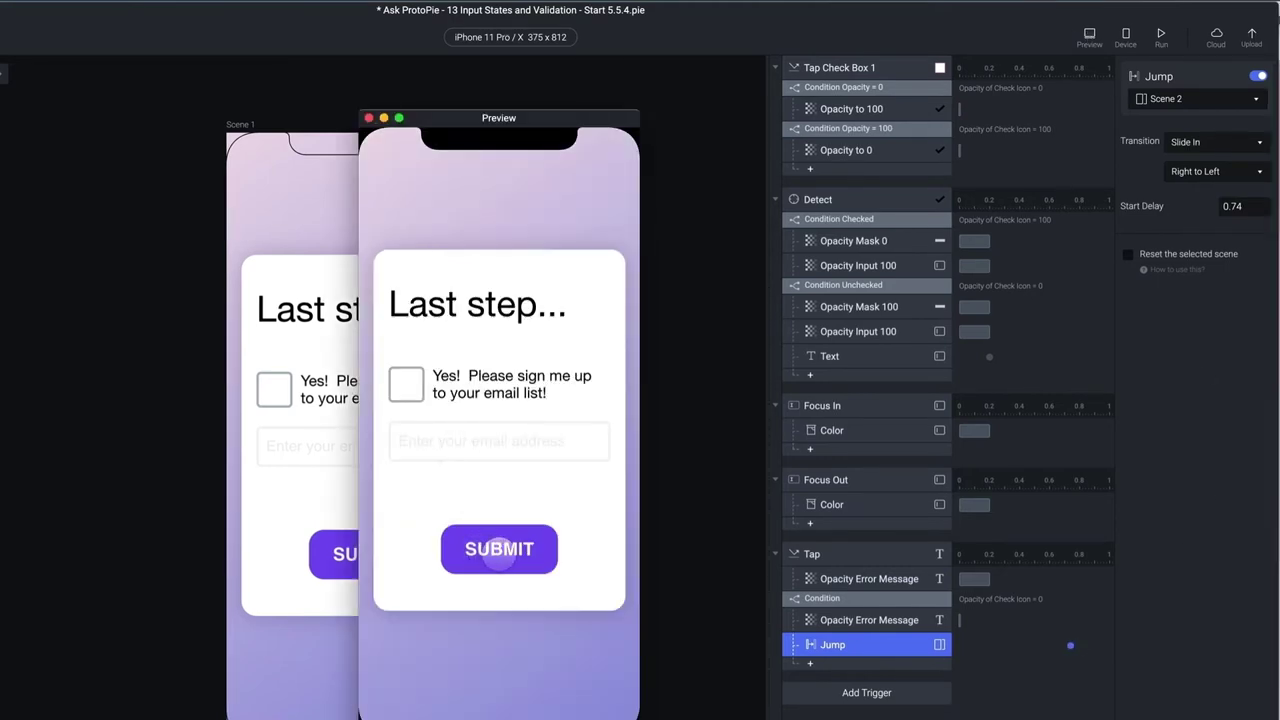
pyautogui.click(498, 556)
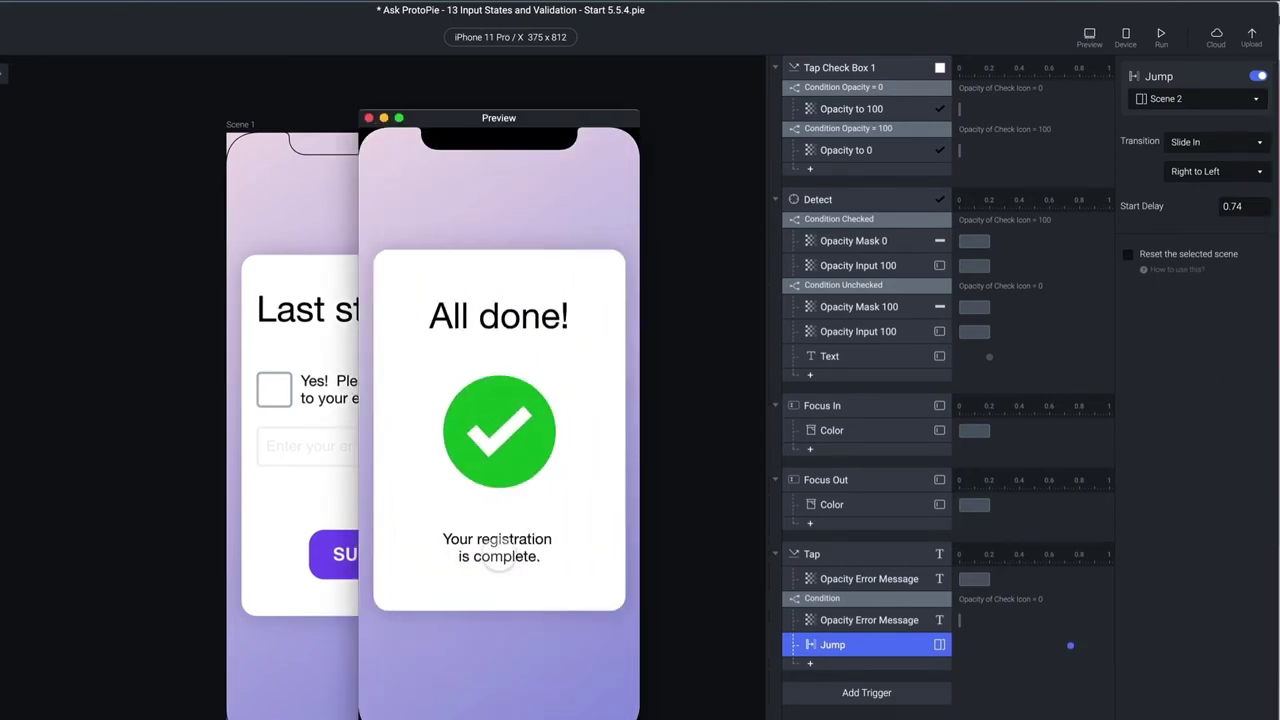
pyautogui.click(369, 118)
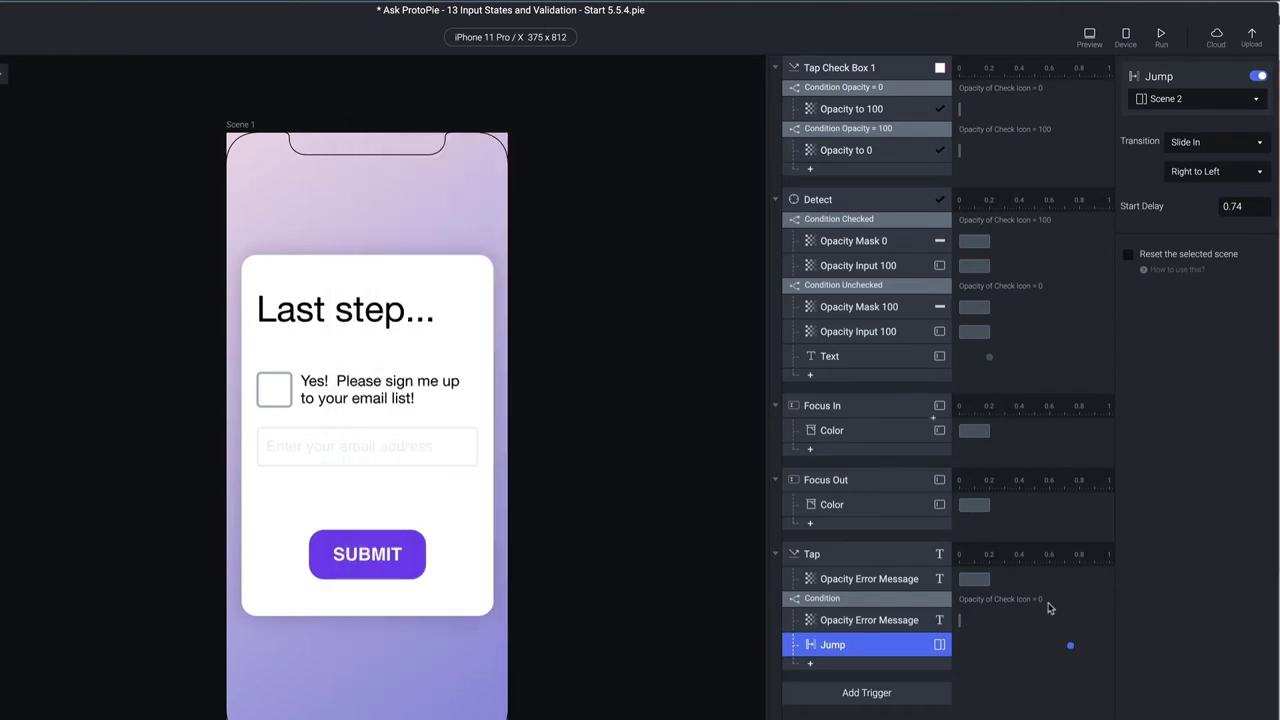
pyautogui.moveTo(1070, 645); pyautogui.dragTo(962, 646)
pyautogui.click(873, 580)
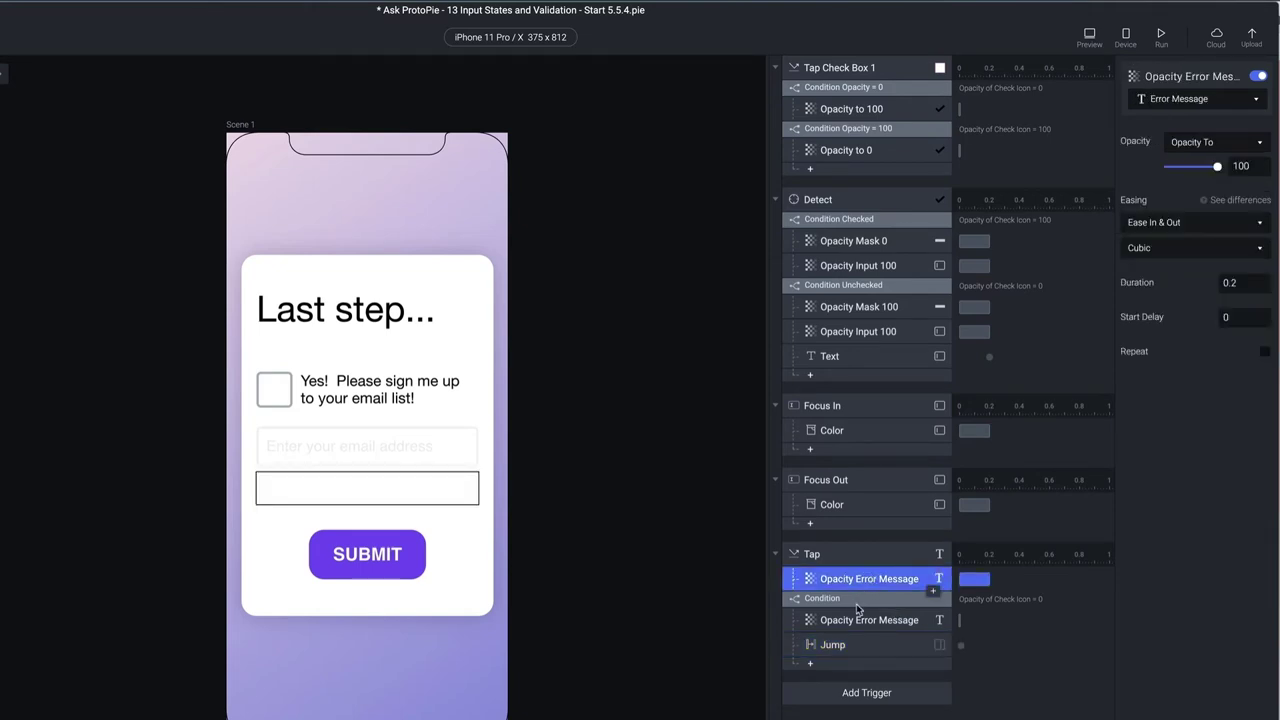
pyautogui.click(857, 603)
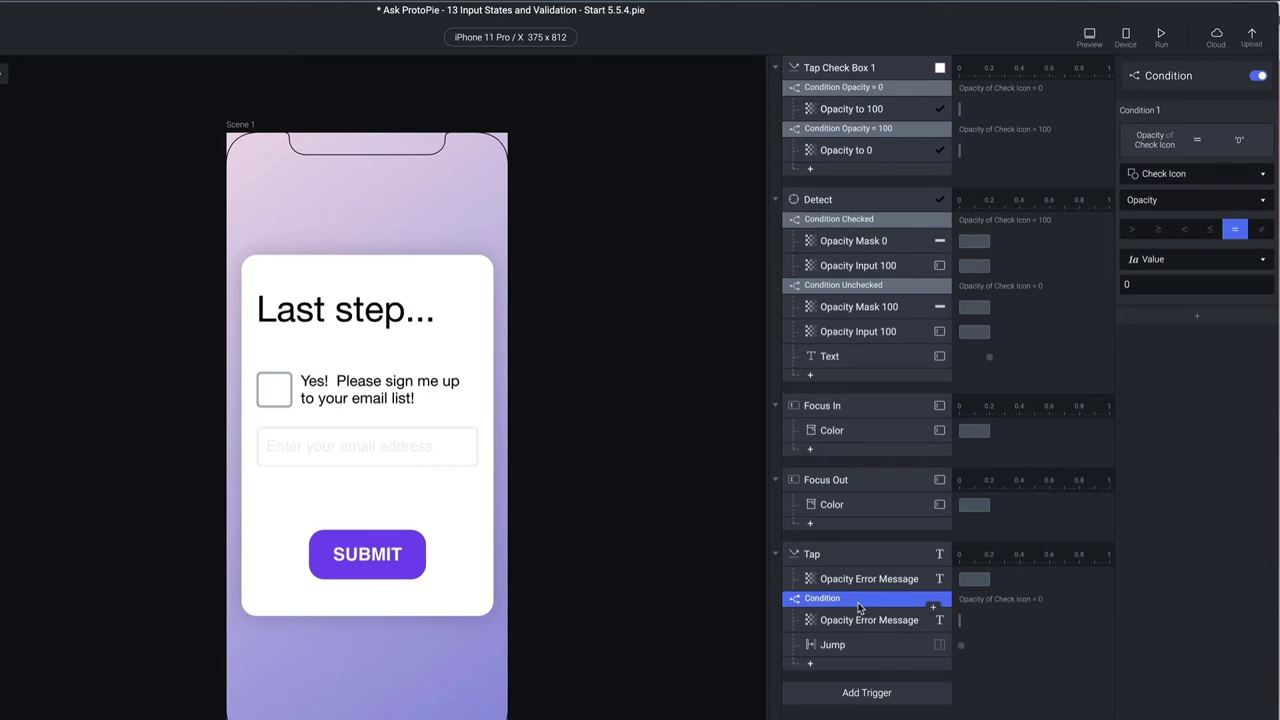
pyautogui.click(873, 622)
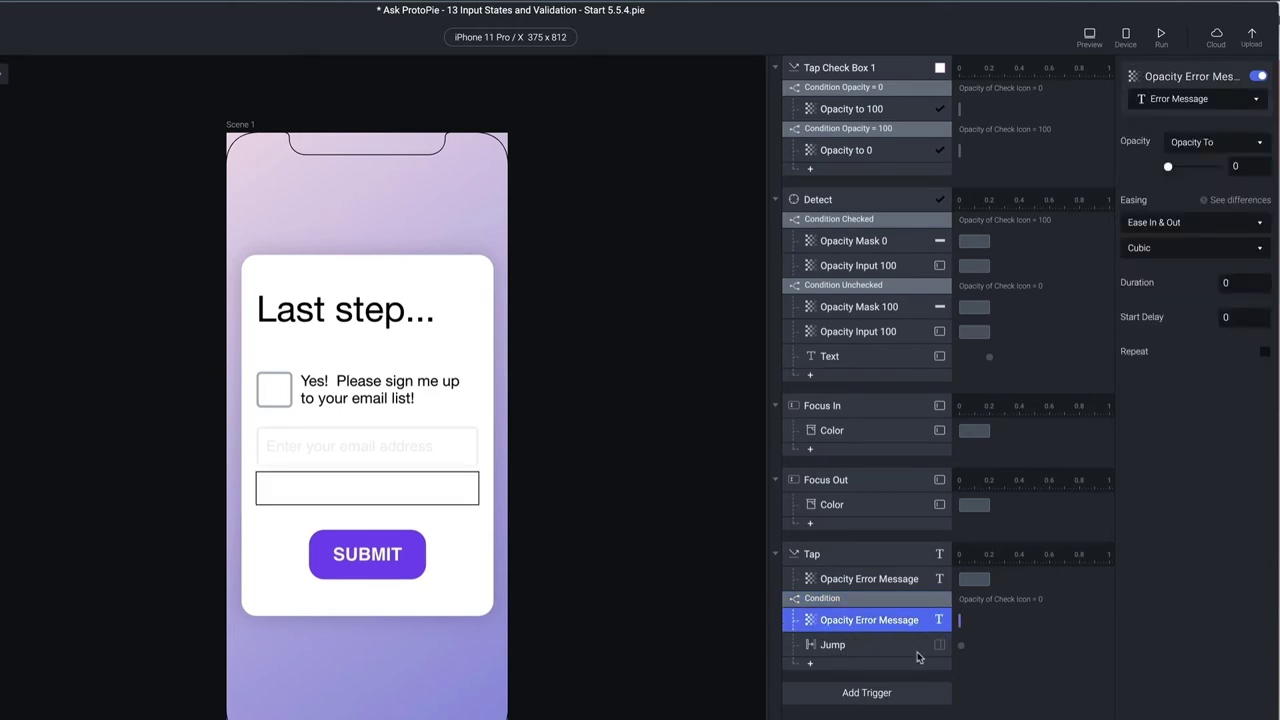
pyautogui.click(876, 597)
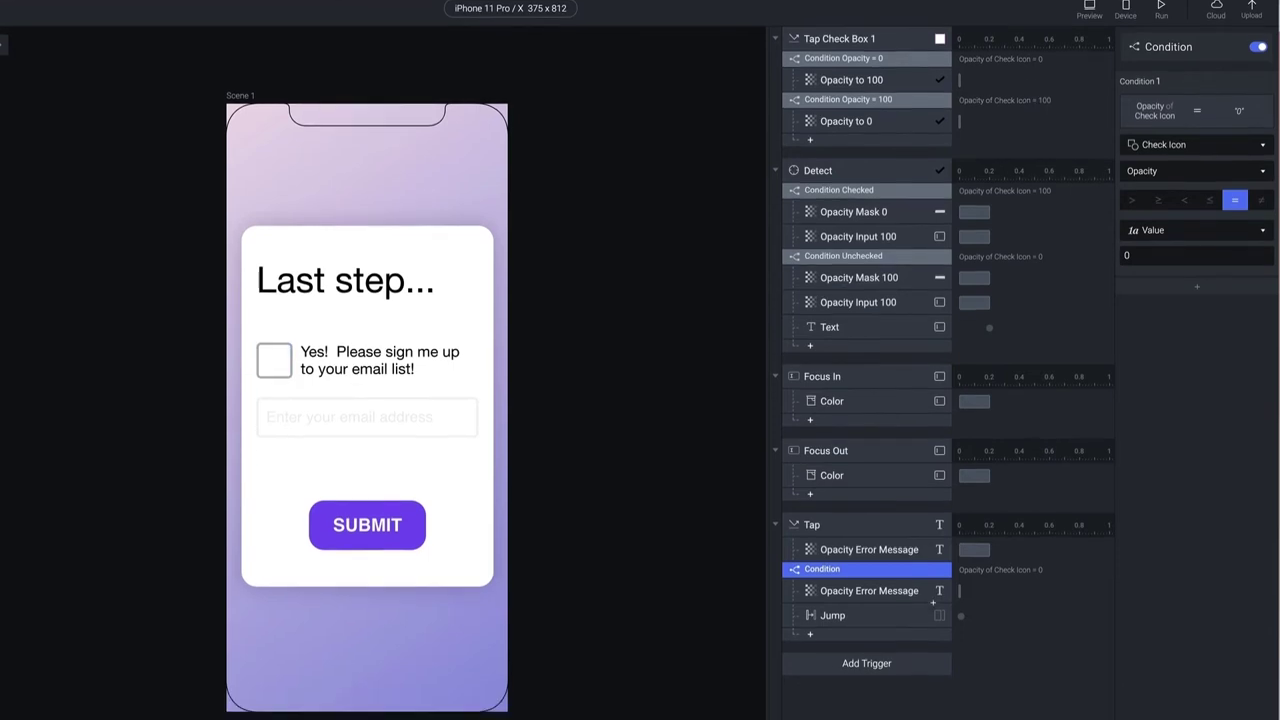
# Add a second Tap condition requiring Check Icon opacity equal to 100
pyautogui.click(852, 666)
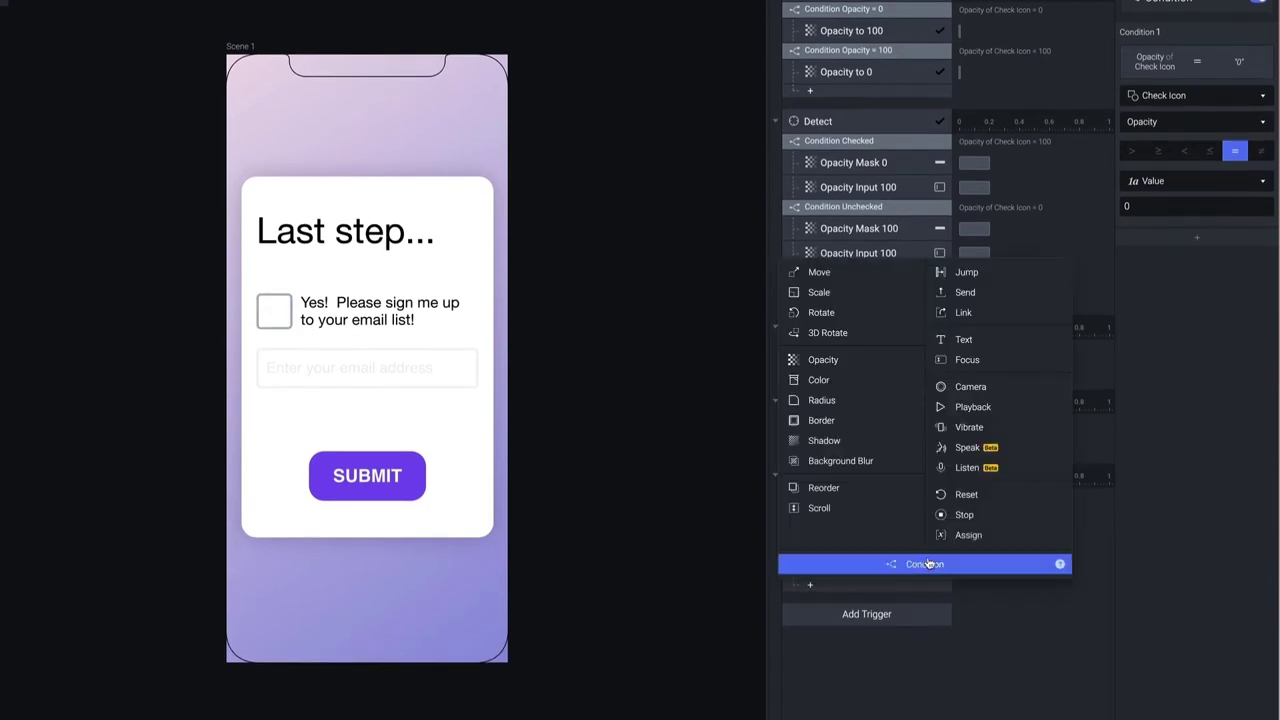
pyautogui.click(926, 564)
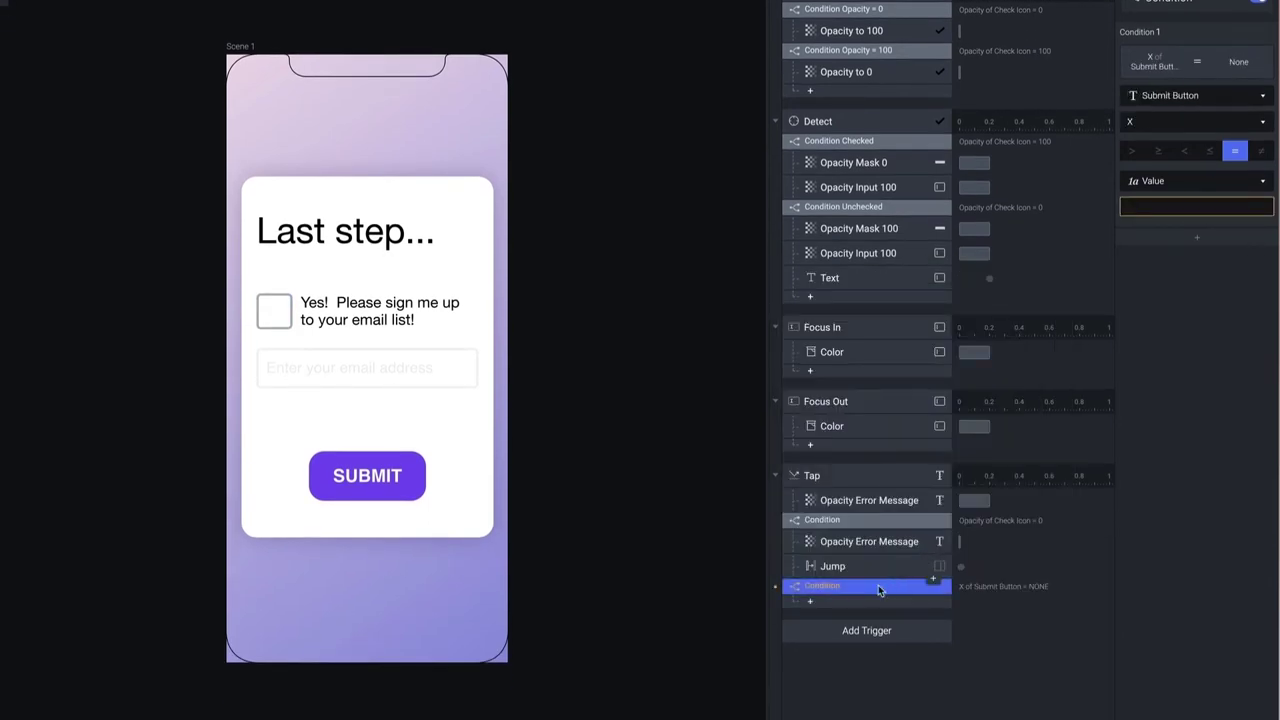
pyautogui.click(1196, 93)
pyautogui.click(1191, 230)
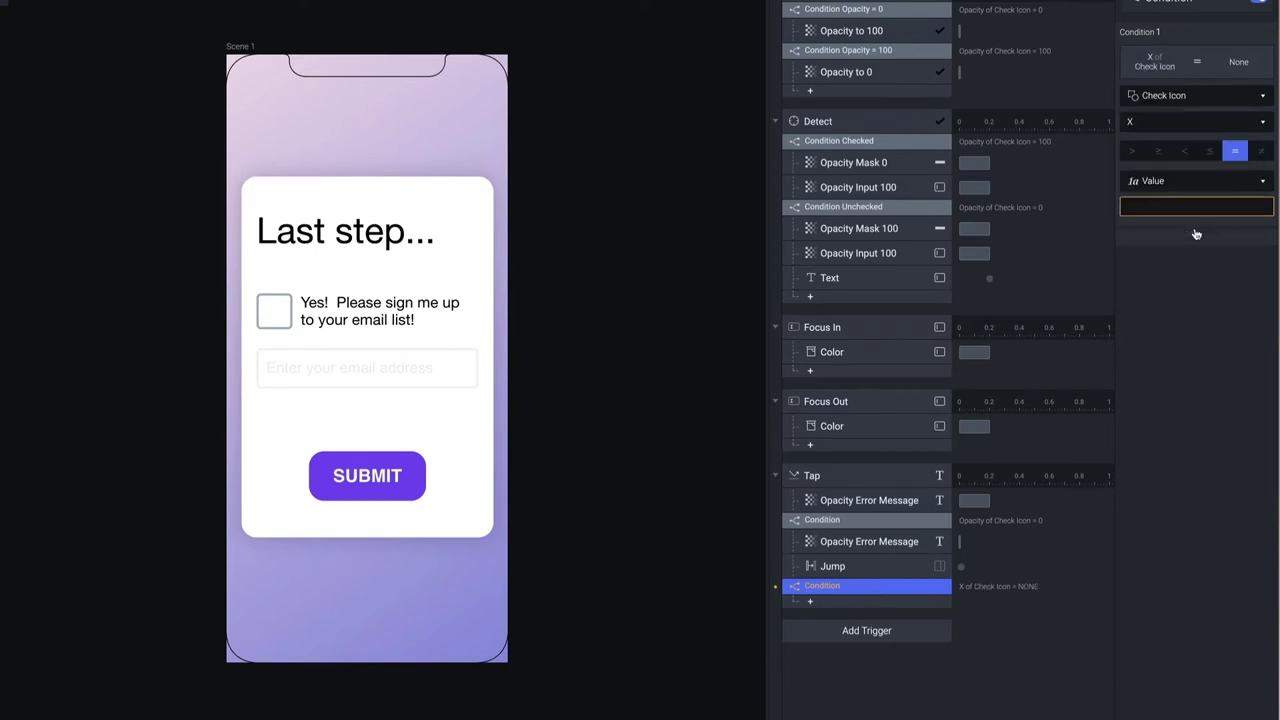
pyautogui.click(1177, 126)
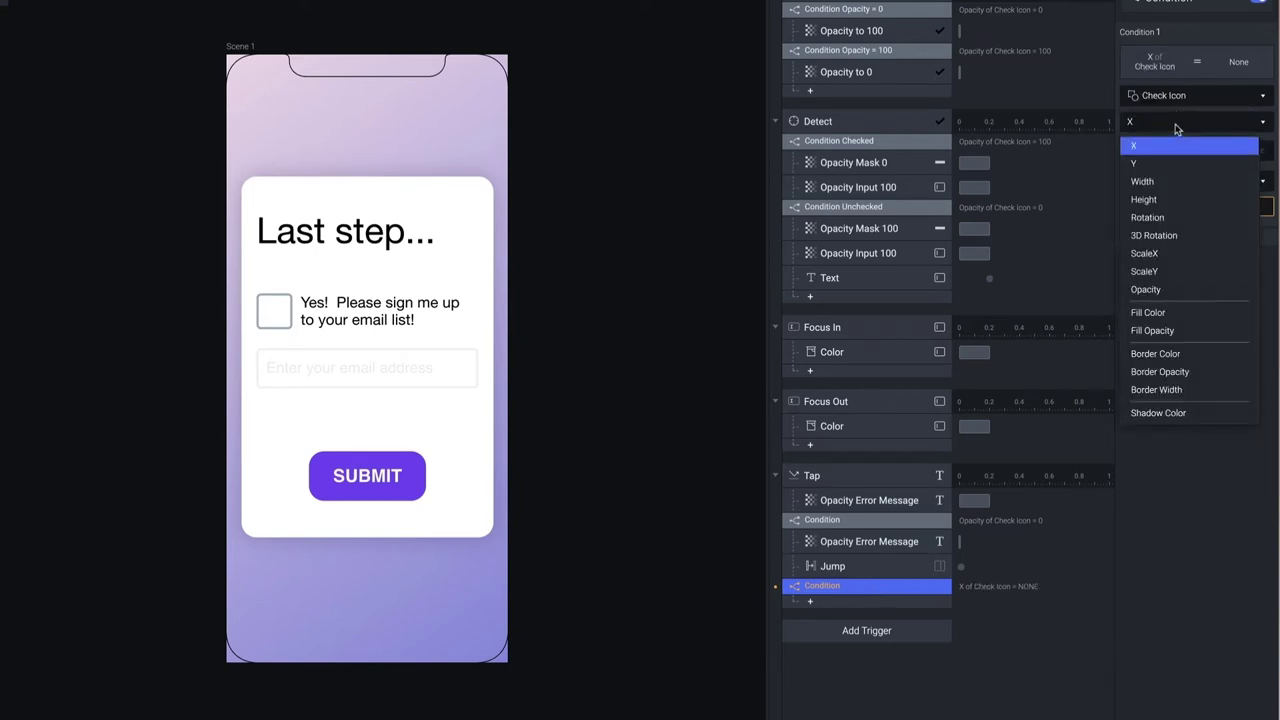
pyautogui.click(1168, 289)
pyautogui.click(1174, 207)
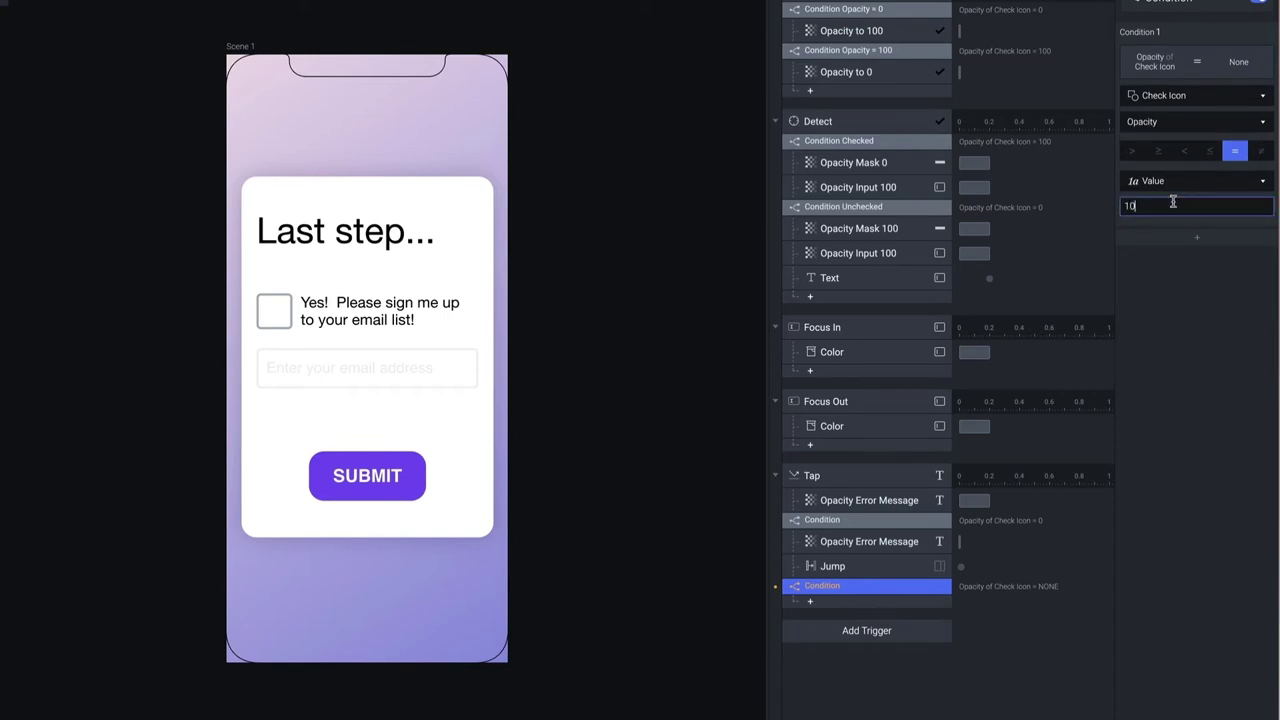
pyautogui.press('Return')
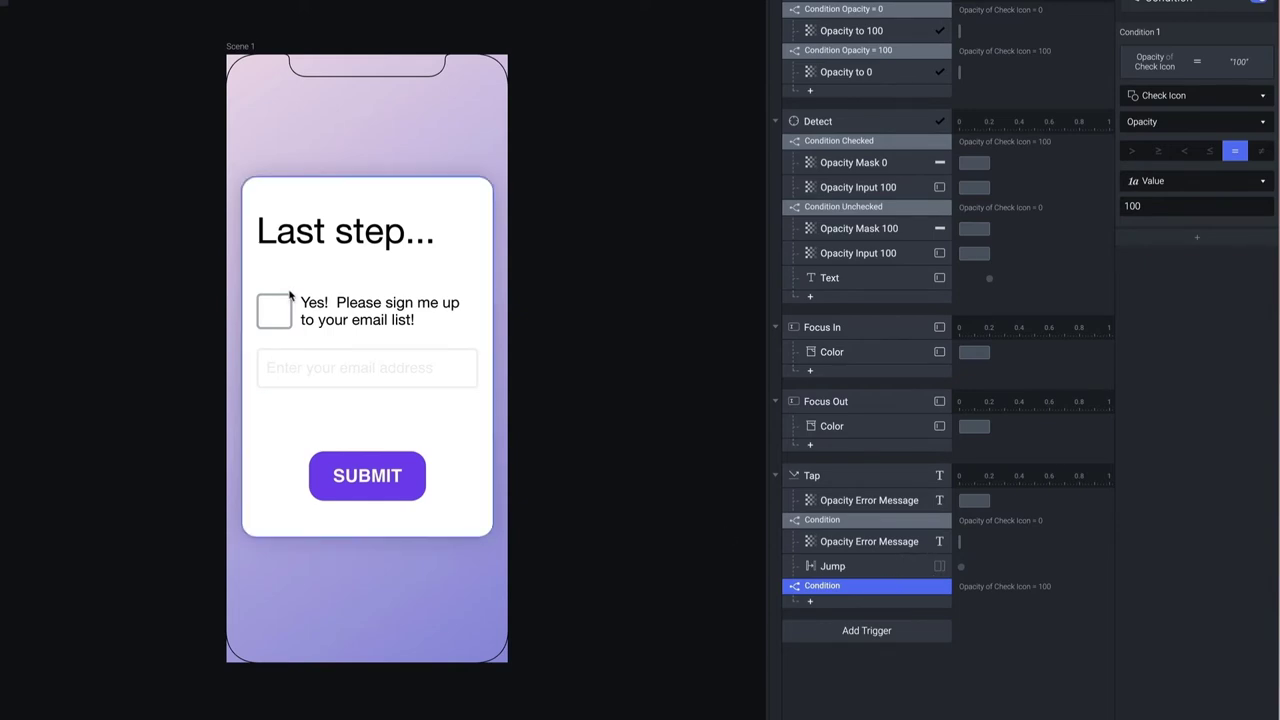
# Paste copies of the Opacity Error Message and Jump responses into the new condition, then preview
pyautogui.click(850, 543)
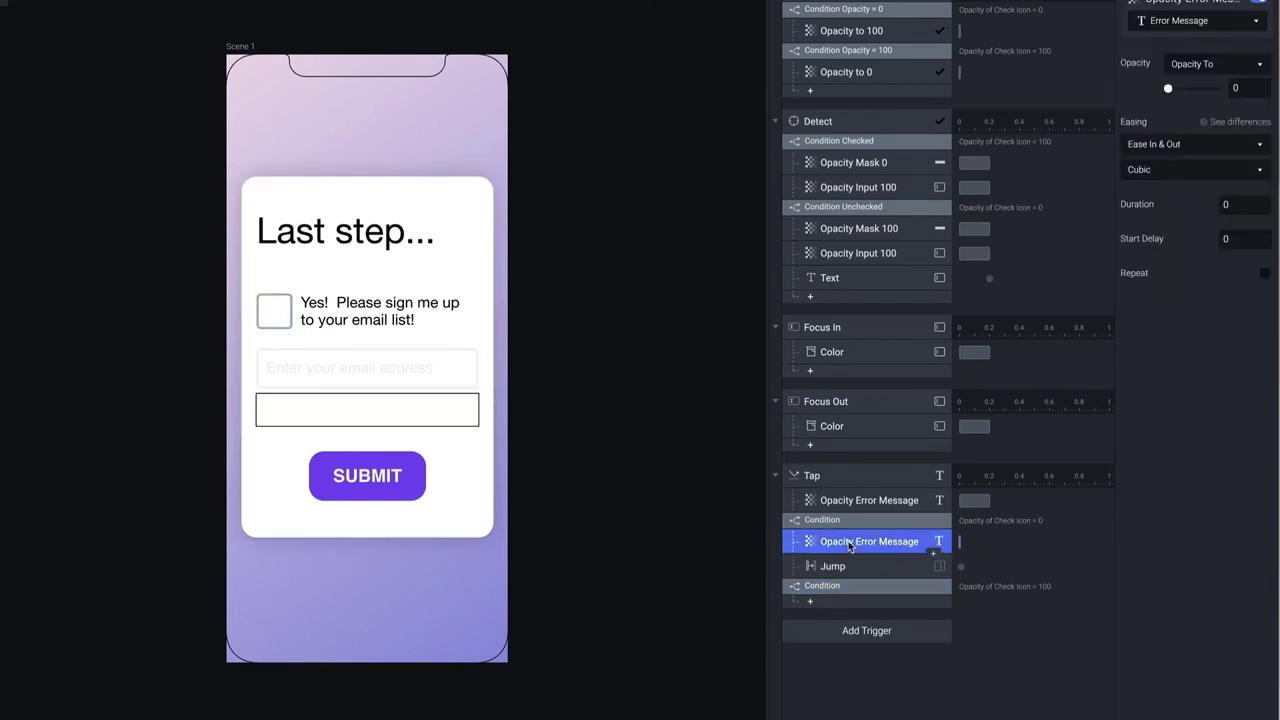
pyautogui.keyDown('shift'); pyautogui.click(852, 566); pyautogui.keyUp('shift')
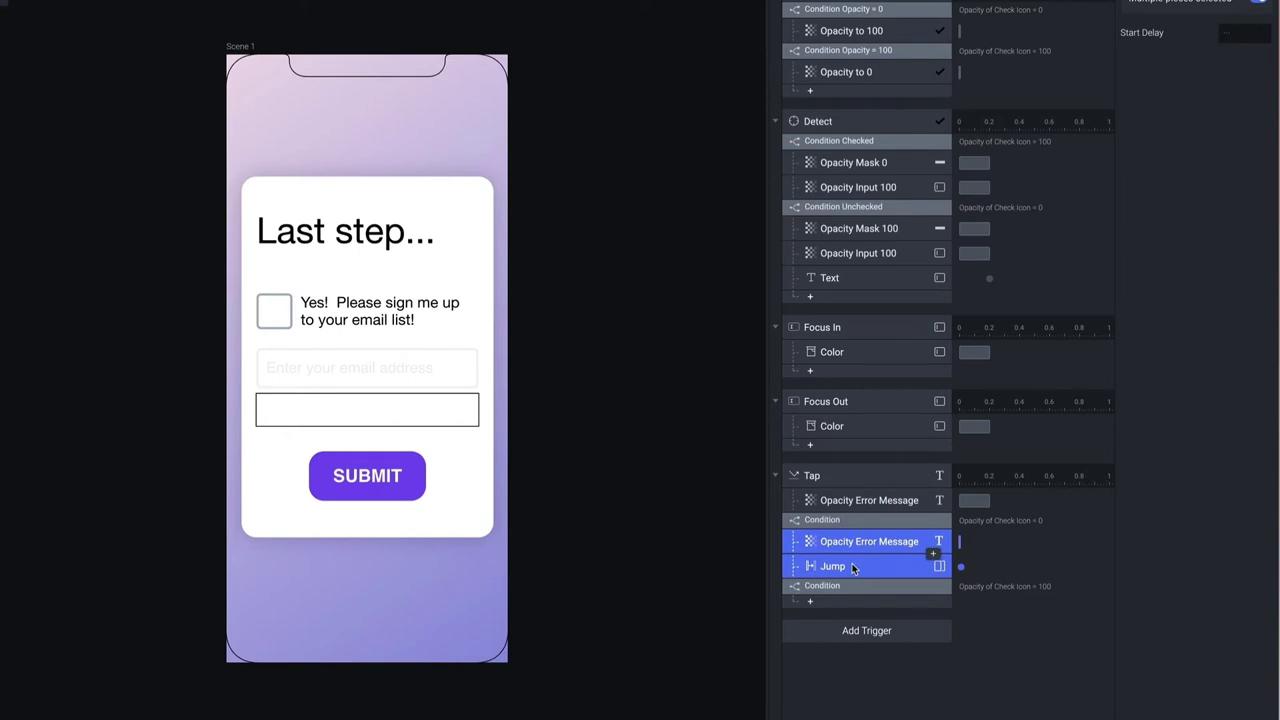
pyautogui.click(848, 585)
pyautogui.hotkey('ctrl', 'v')
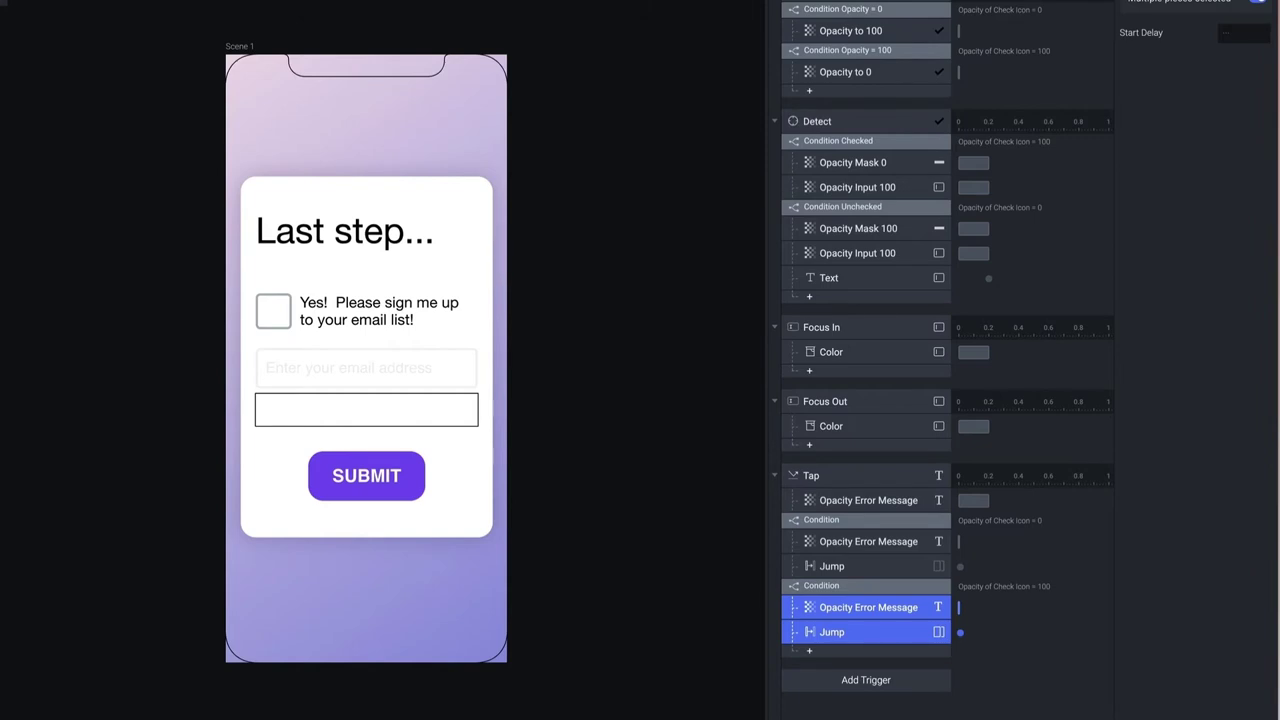
pyautogui.press('super+p')
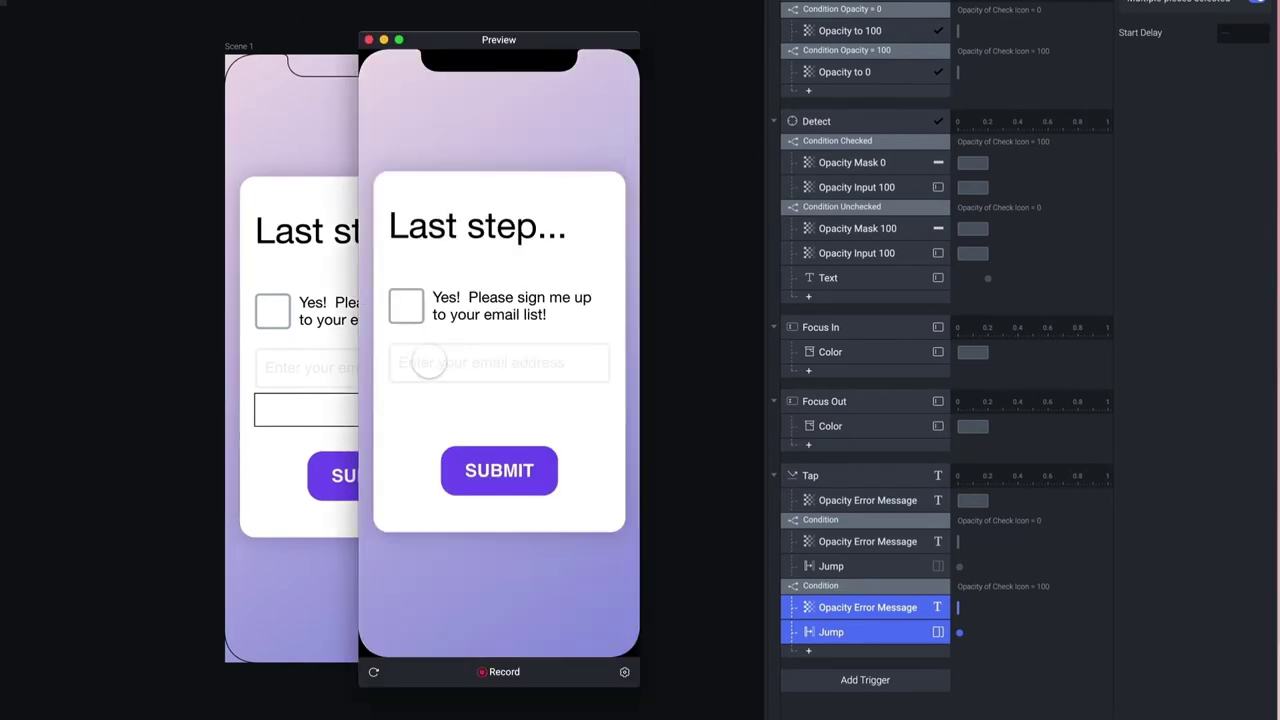
# Tick the checkbox and submit to reach All done!, close Preview, and review the second condition
pyautogui.click(406, 308)
pyautogui.click(509, 459)
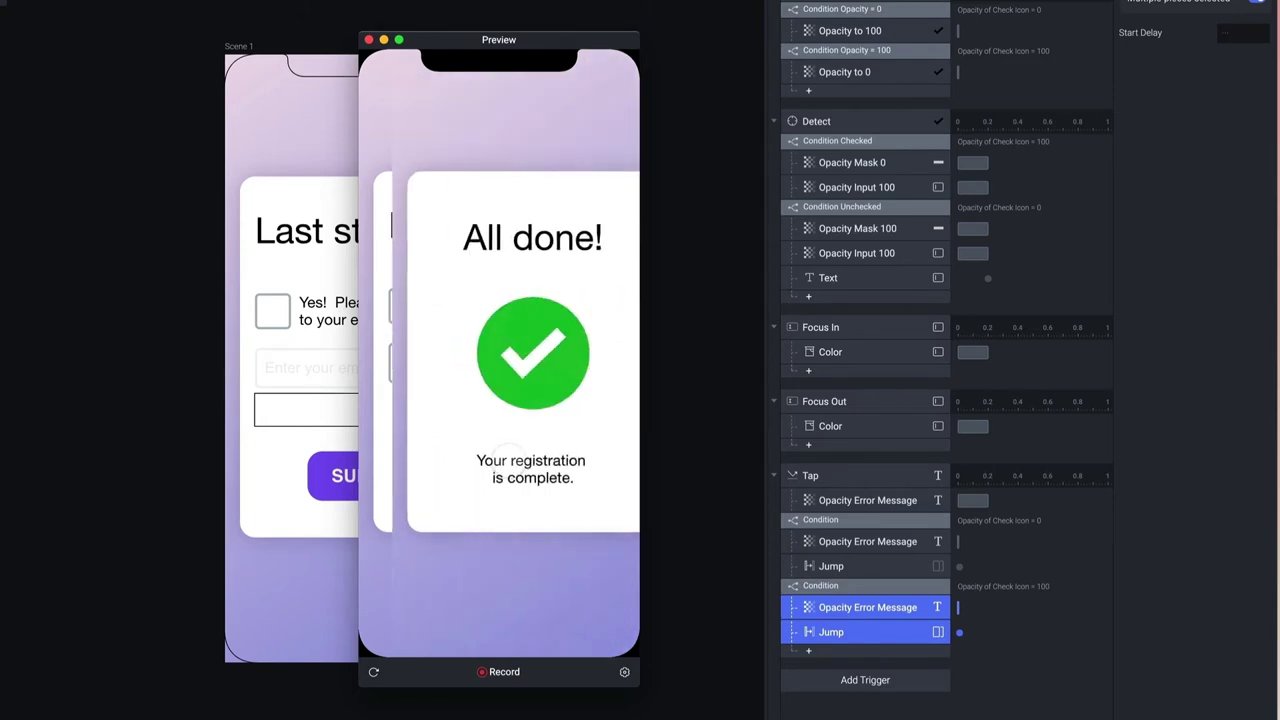
pyautogui.click(369, 40)
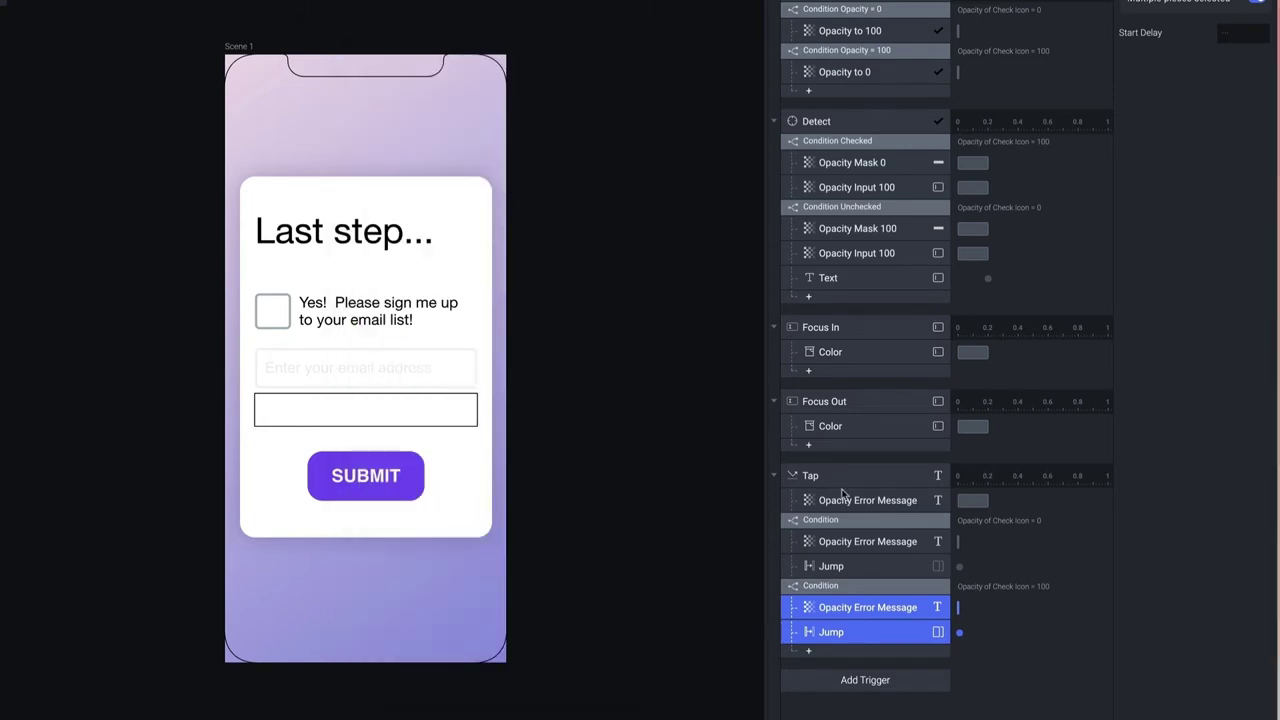
pyautogui.click(890, 582)
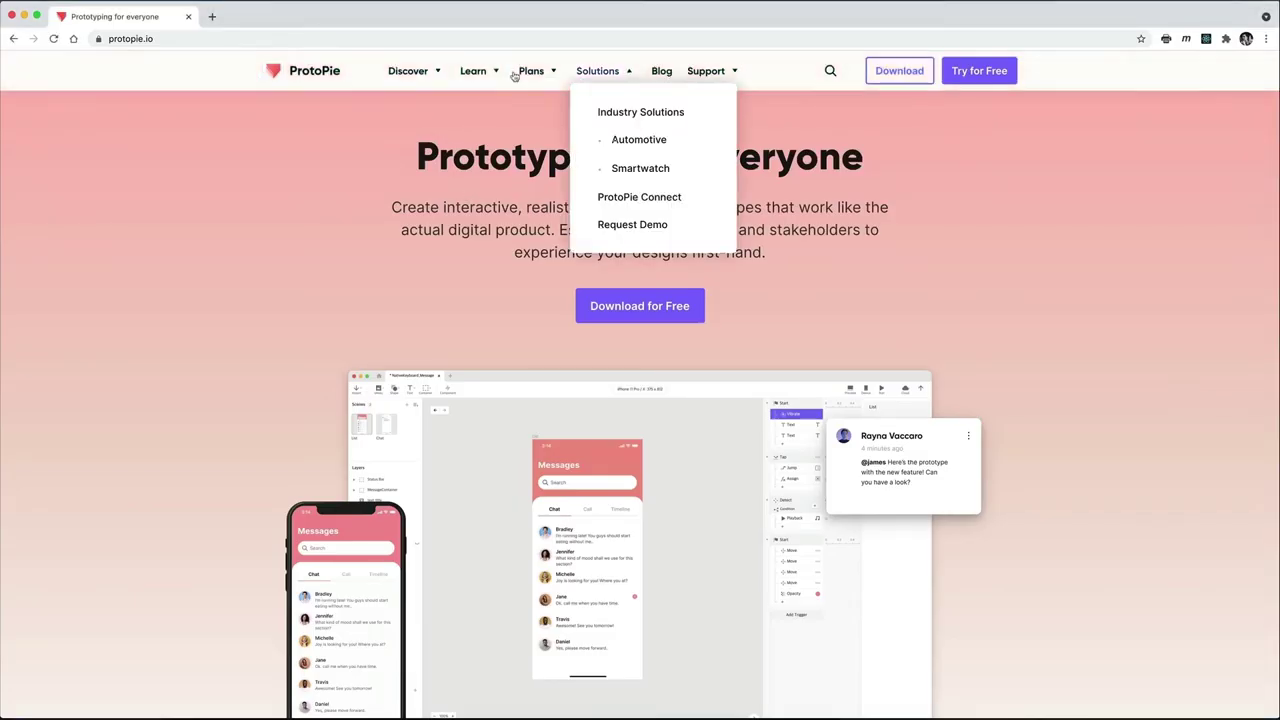
# Open the ProtoPie documentation's Formulas > Functions page from the Learn menu
pyautogui.moveTo(476, 71)
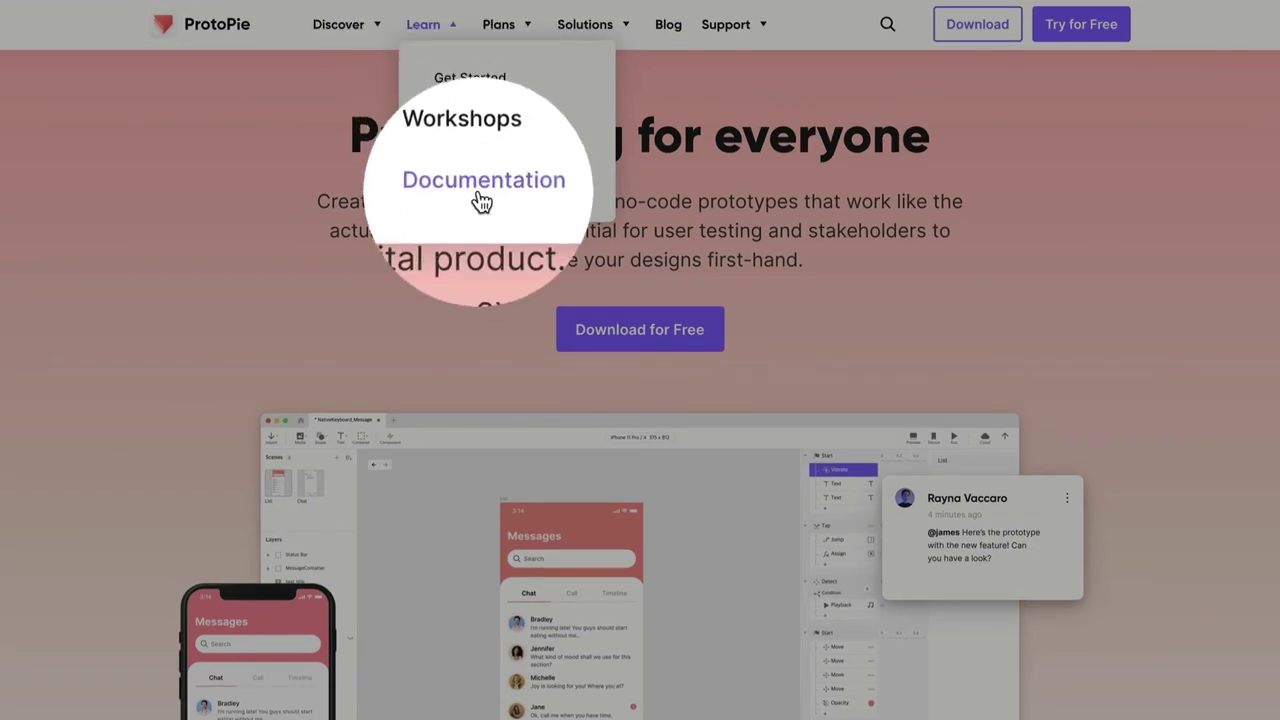
pyautogui.click(485, 188)
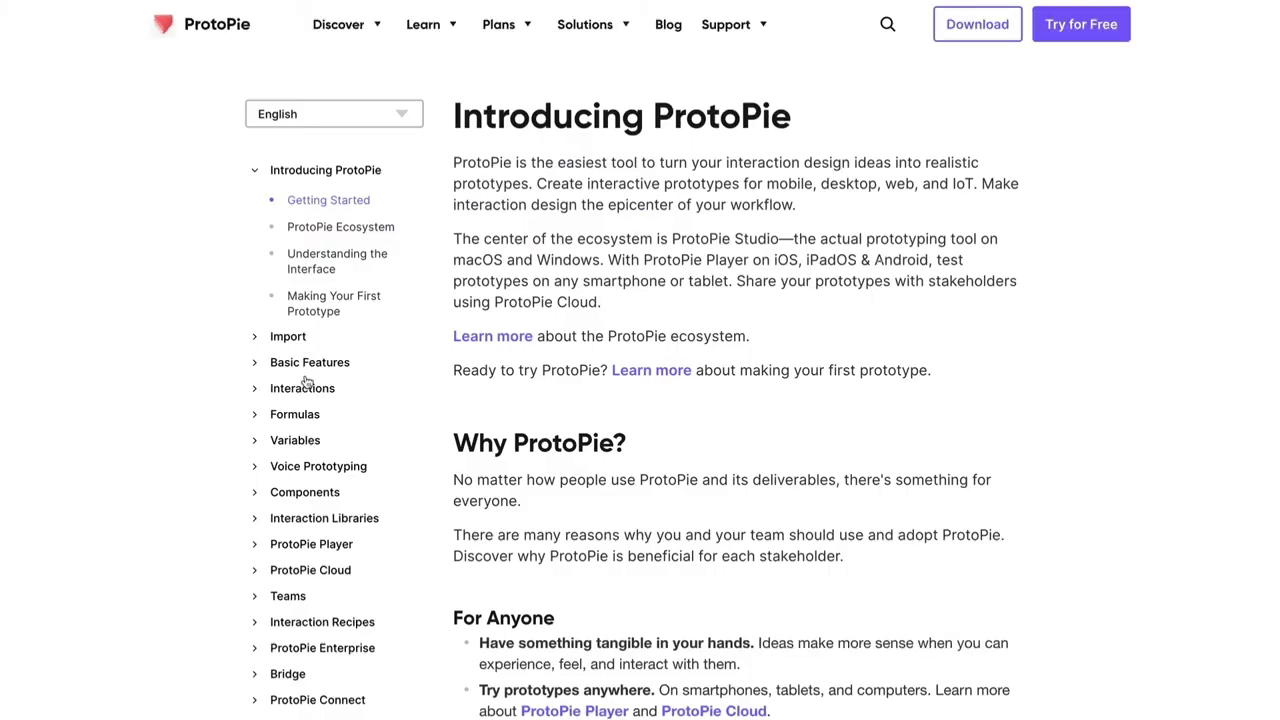
pyautogui.click(313, 421)
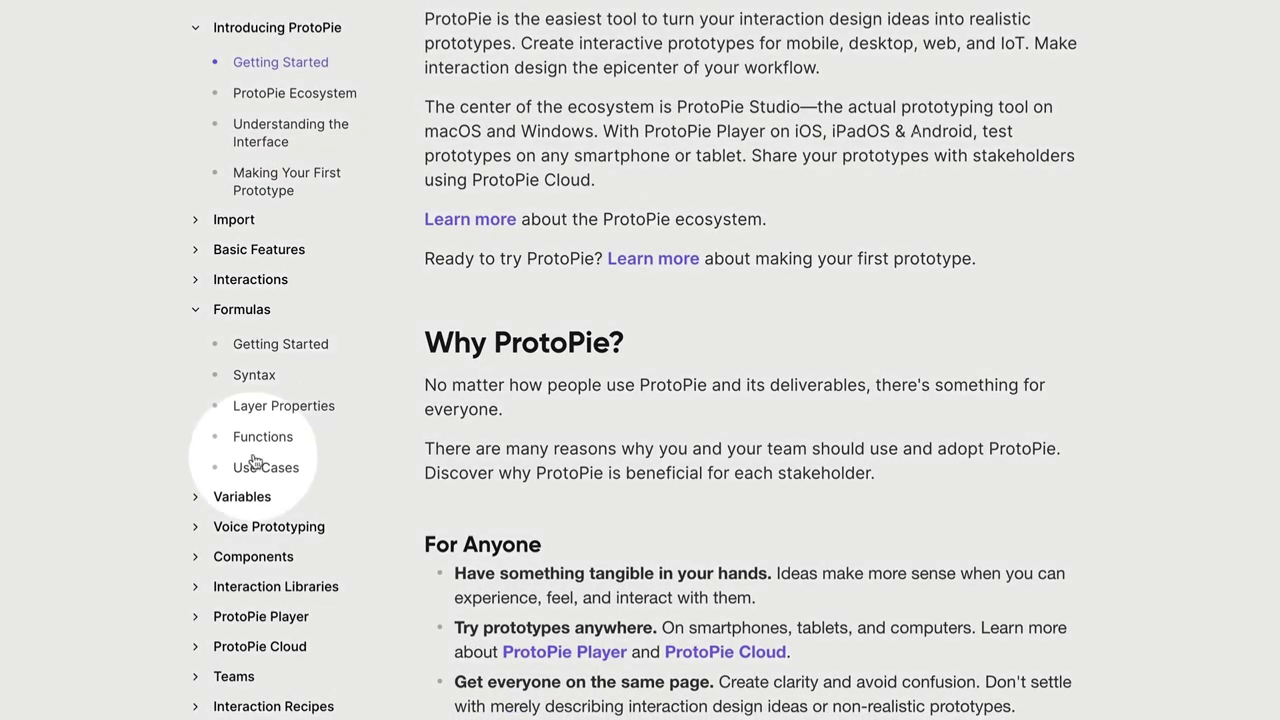
pyautogui.click(265, 437)
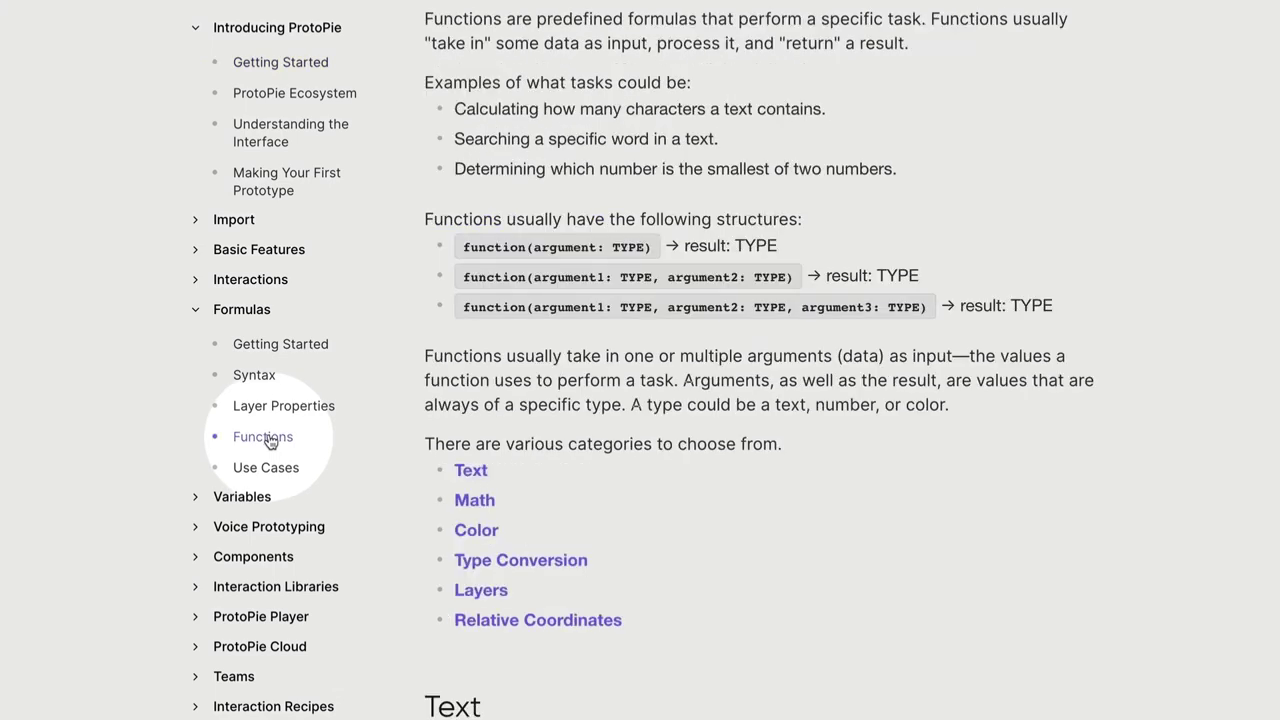
# Scroll to the Text functions and highlight the indexOf and length entries
pyautogui.scroll(-6, 645, 400)
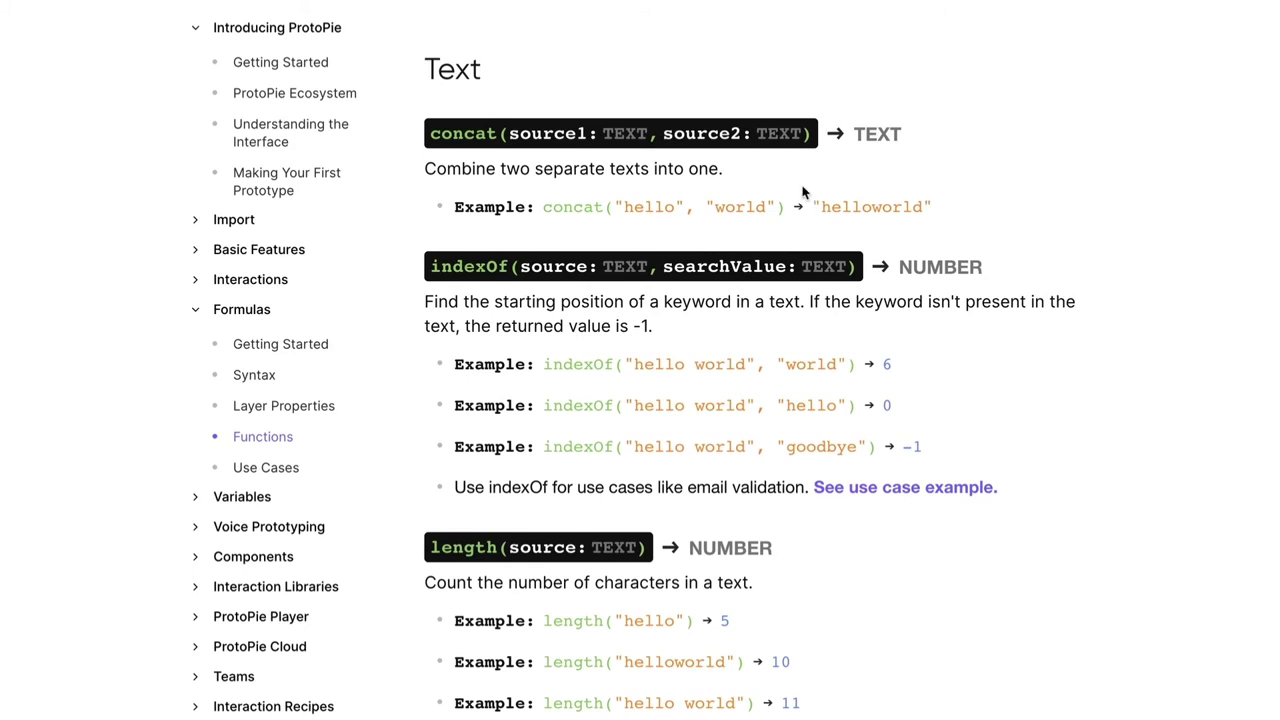
pyautogui.scroll(-1, 903, 258)
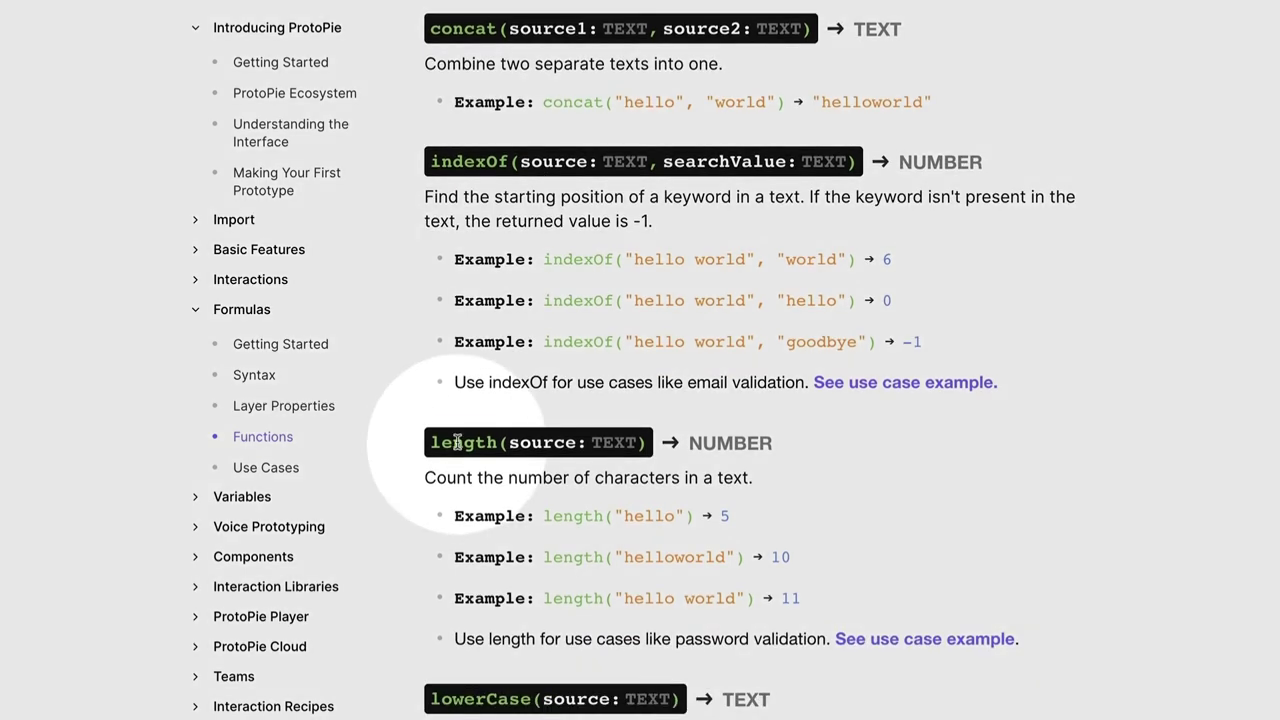
pyautogui.doubleClick(457, 442)
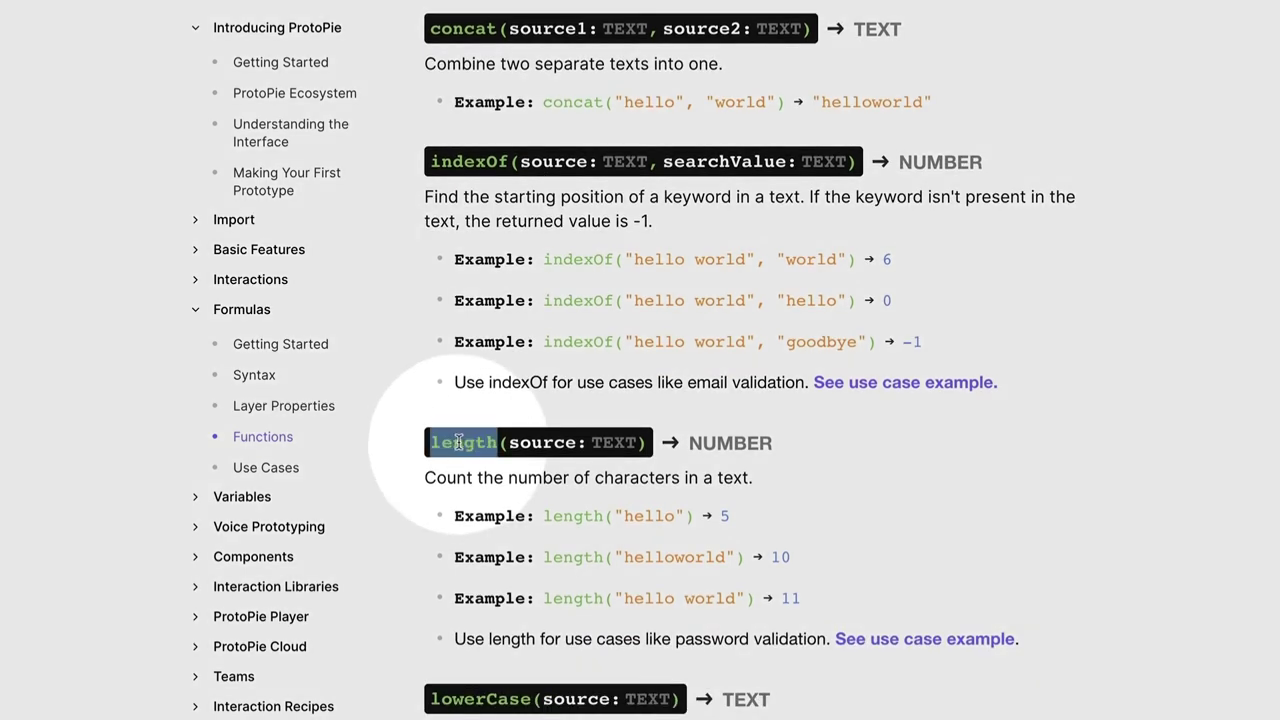
pyautogui.doubleClick(463, 160)
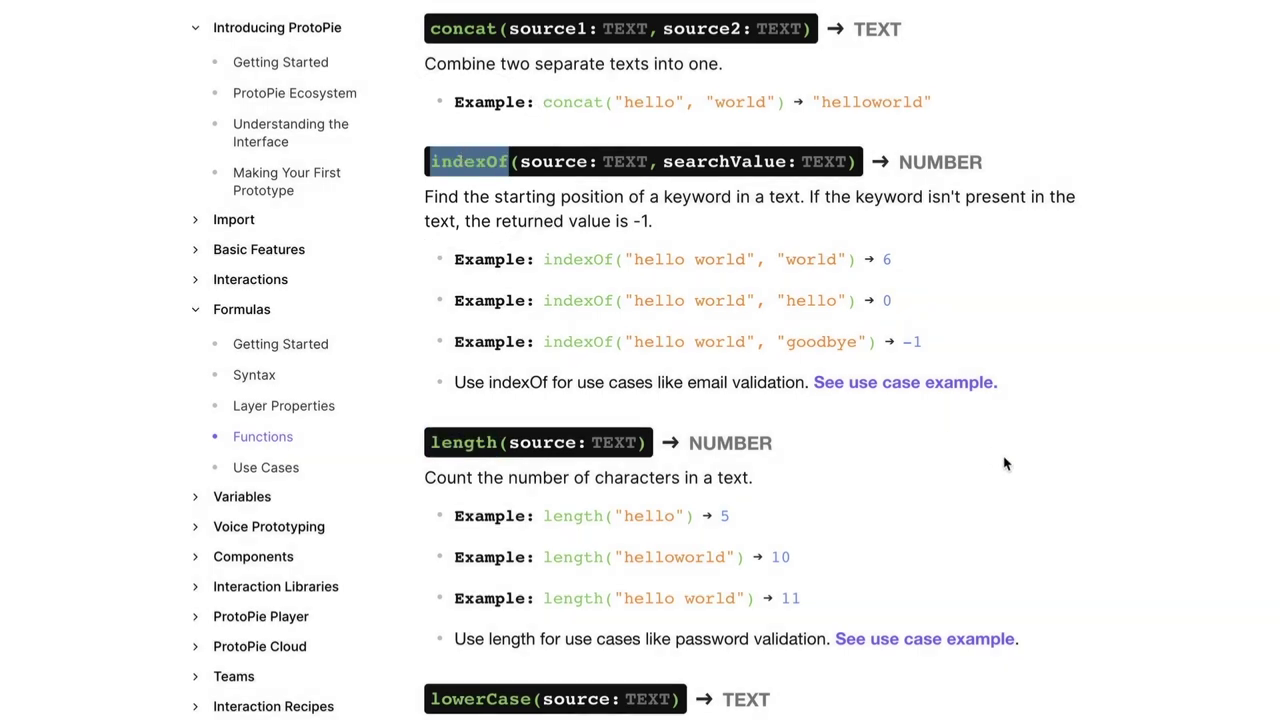
pyautogui.click(1005, 462)
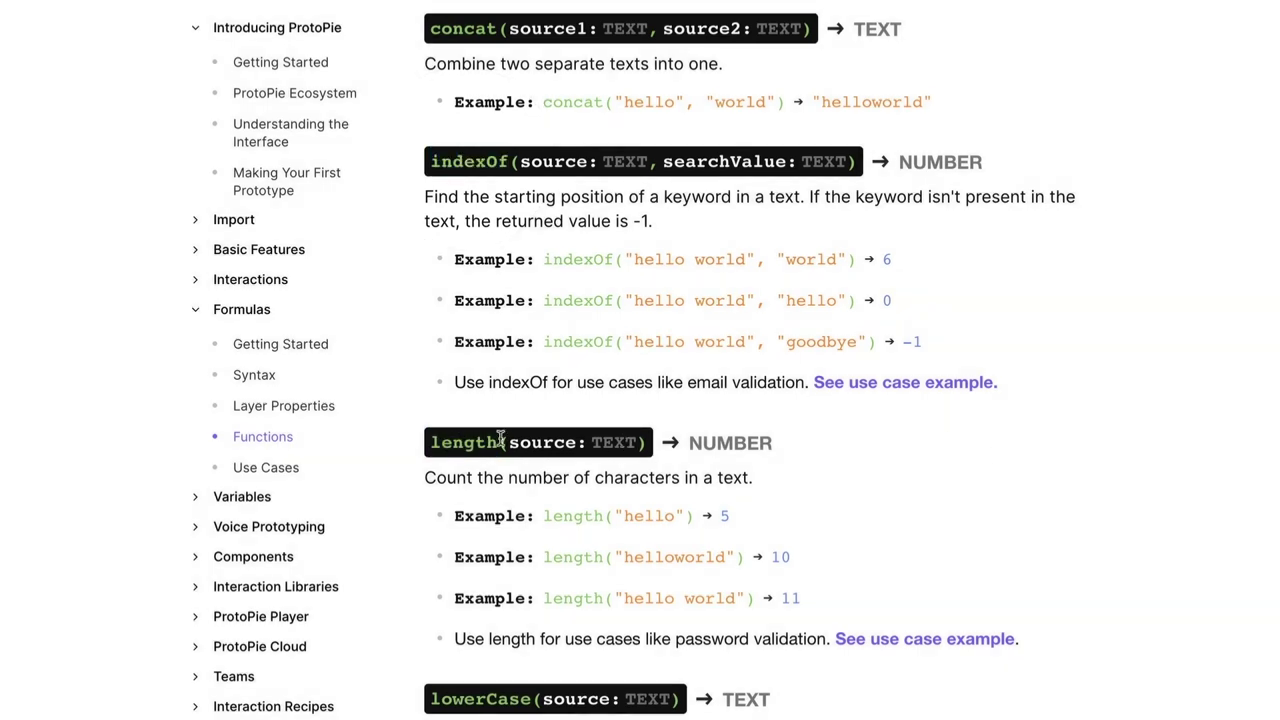
pyautogui.doubleClick(442, 445)
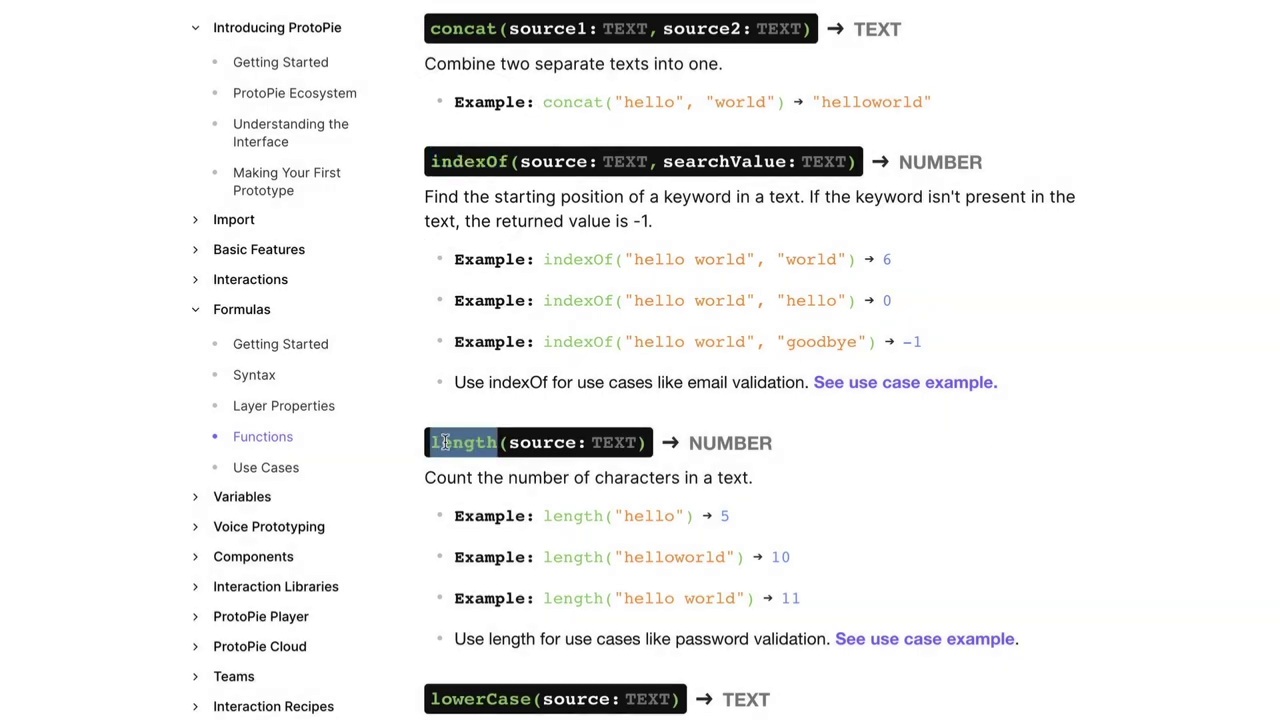
pyautogui.click(432, 442)
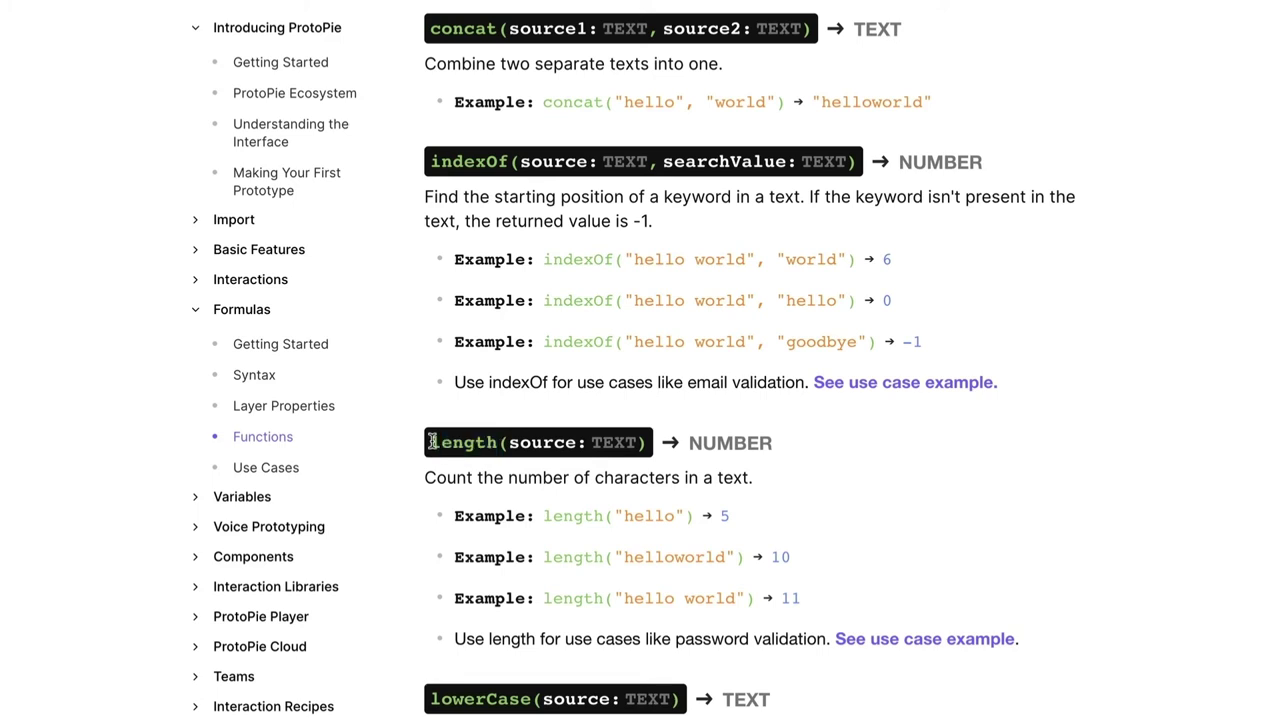
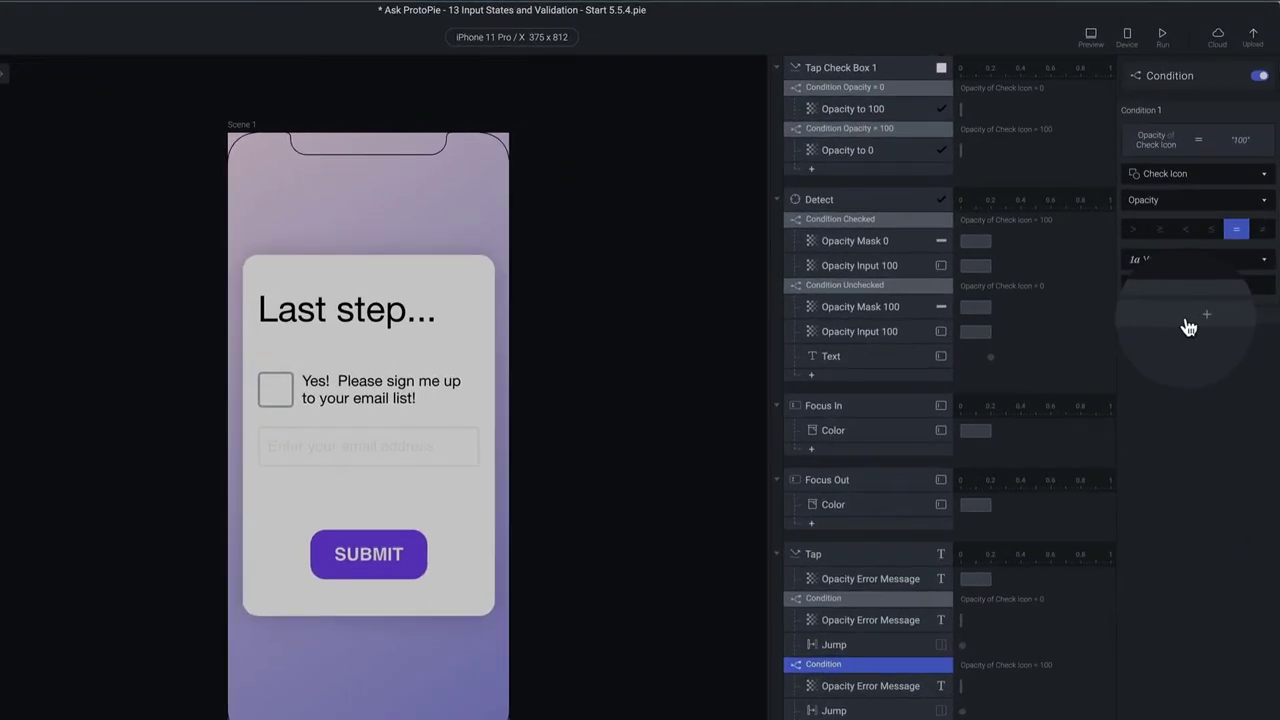
# Add Condition 2 to the Tap rule with a Formula as its left side
pyautogui.click(1185, 316)
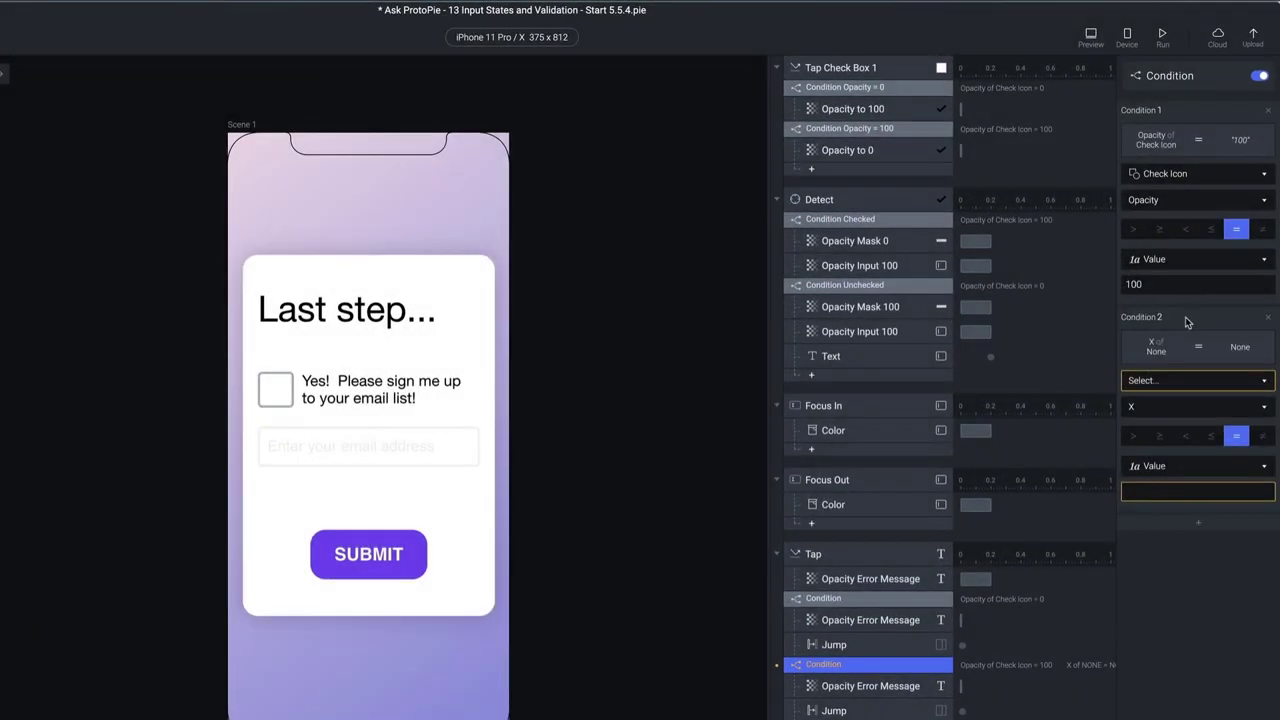
pyautogui.click(1194, 381)
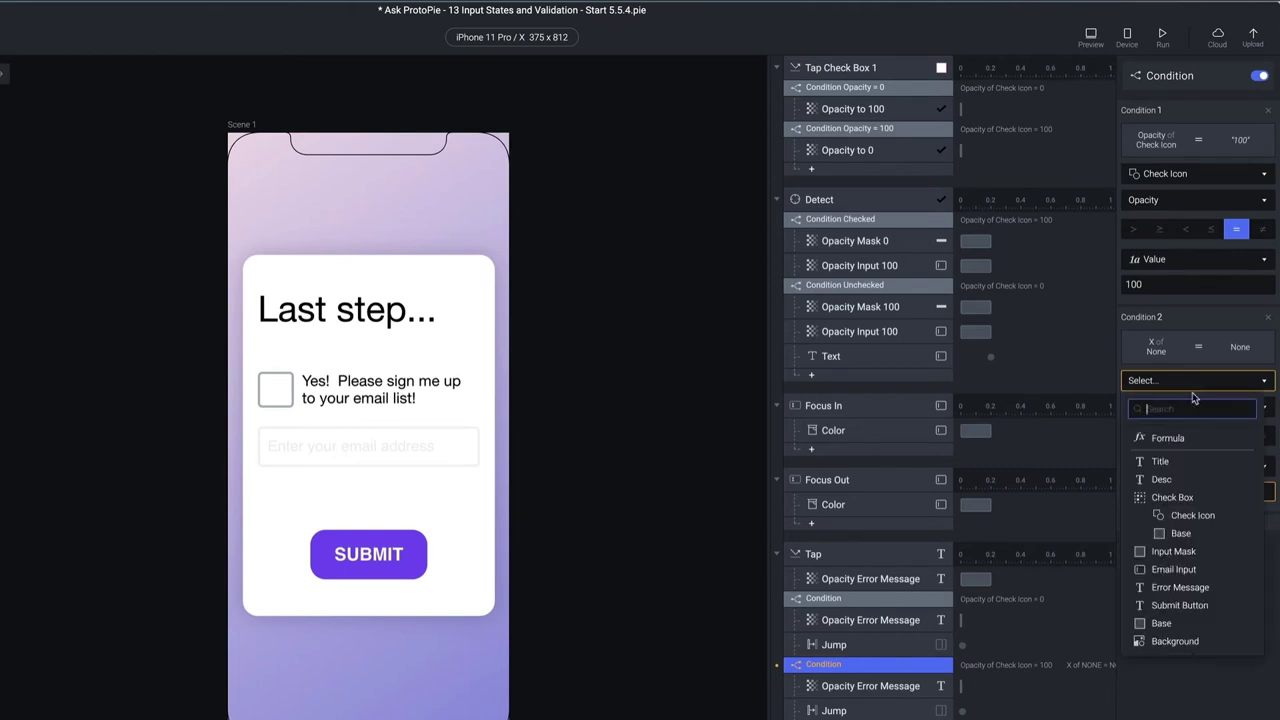
pyautogui.click(1180, 438)
pyautogui.click(1189, 405)
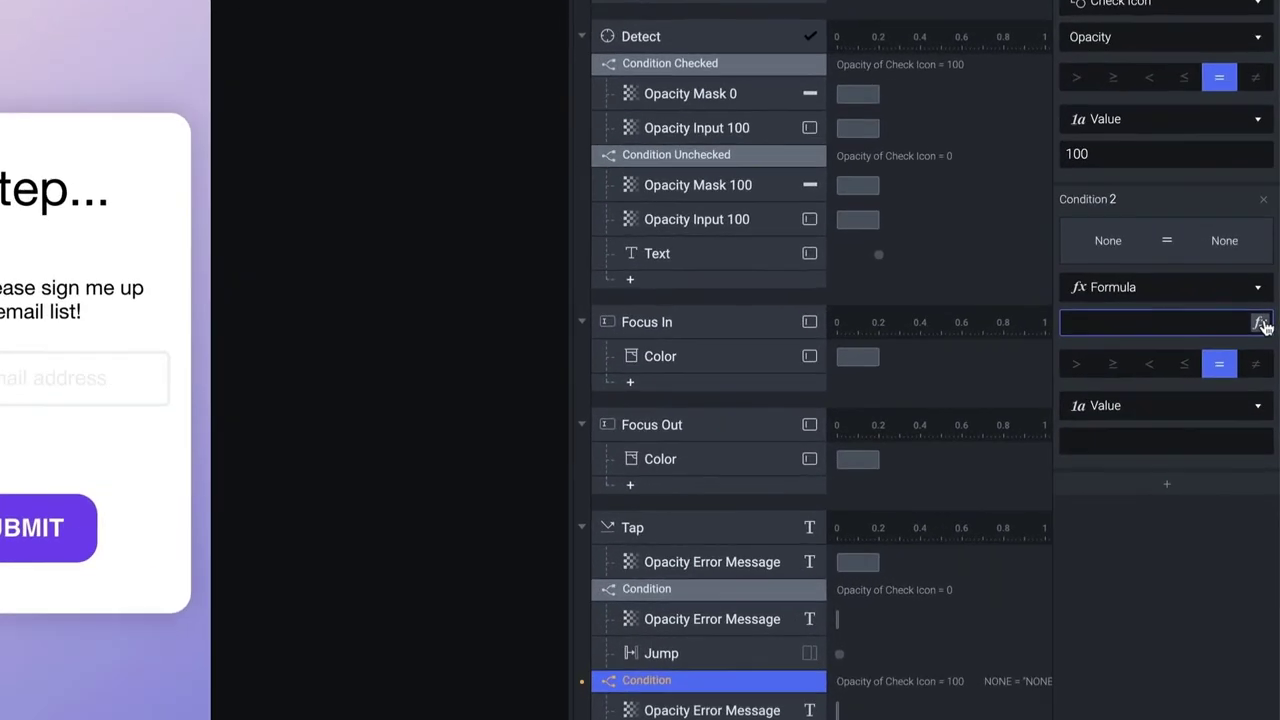
pyautogui.click(1265, 405)
# Write the formula length(`Email Input`.text) and confirm it
pyautogui.write('length(')
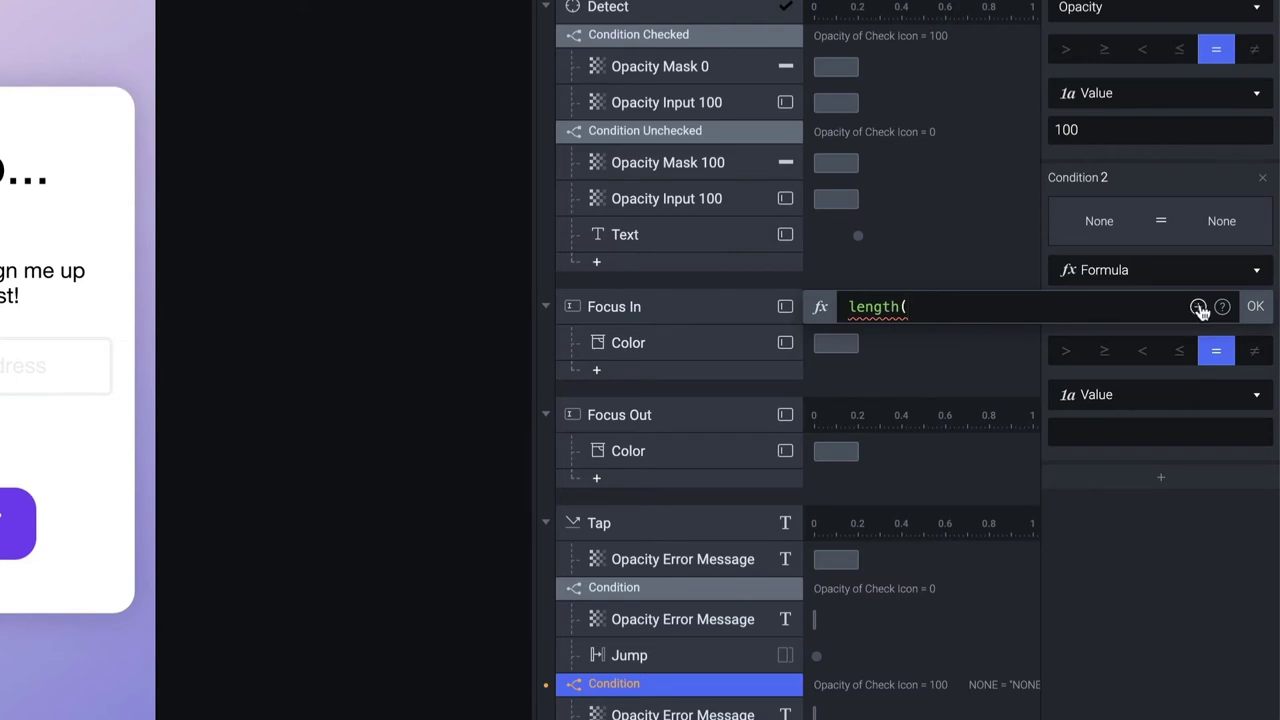
pyautogui.click(1198, 308)
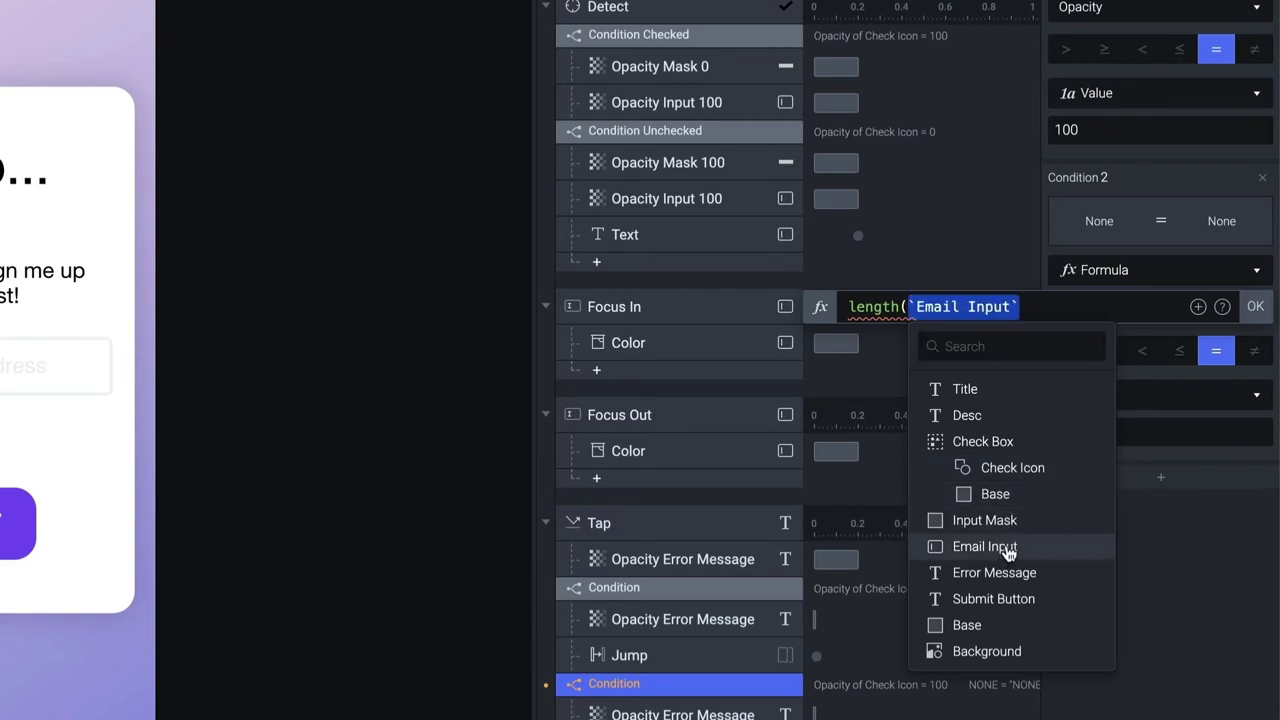
pyautogui.click(1005, 548)
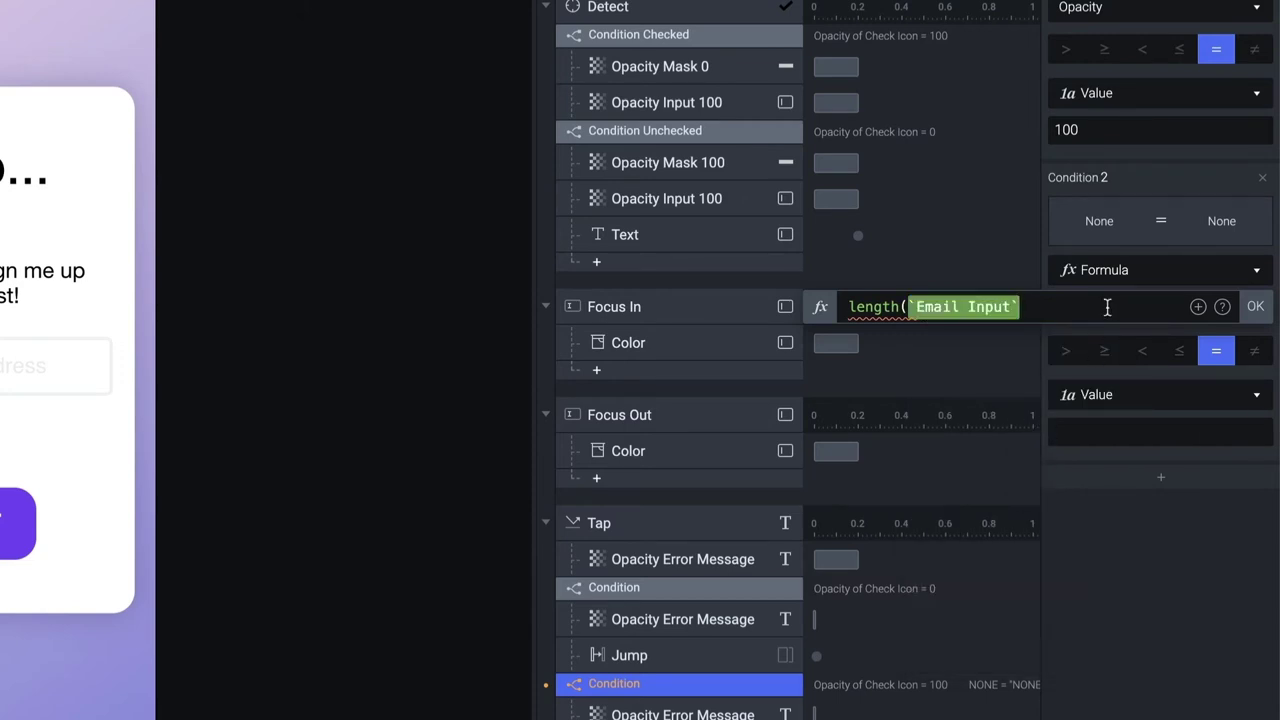
pyautogui.write('.')
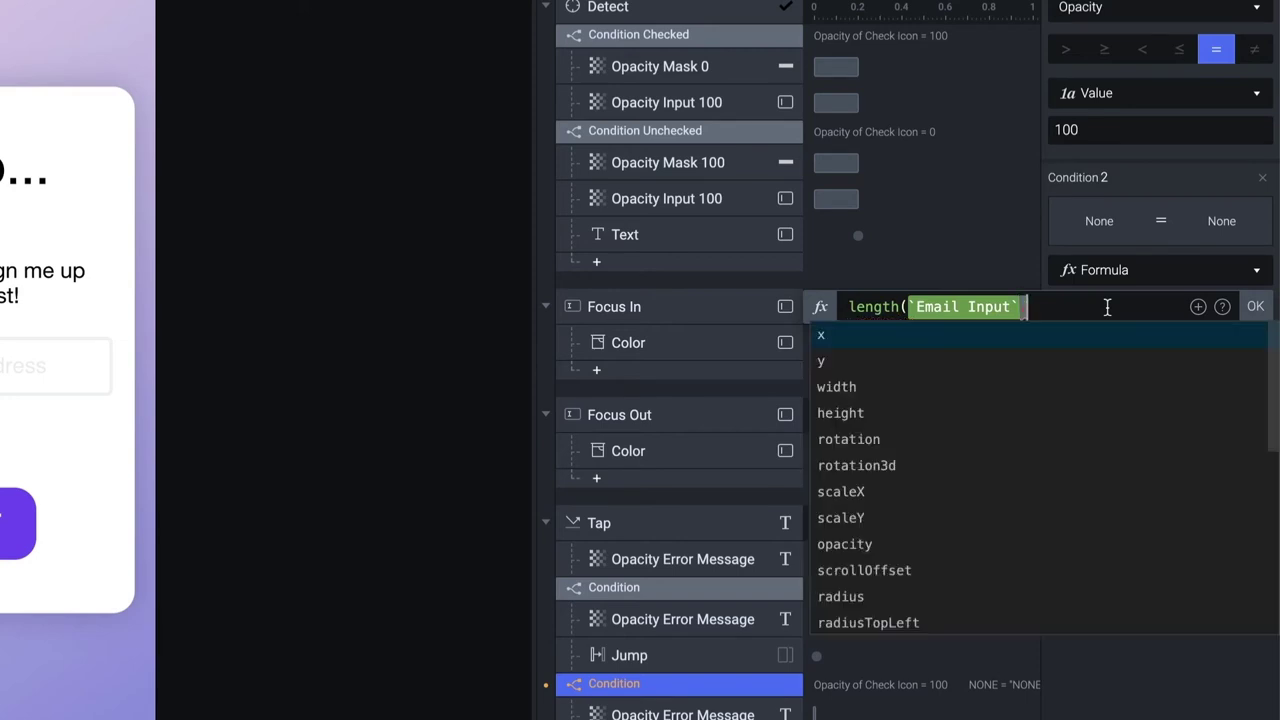
pyautogui.scroll(-5, 955, 406)
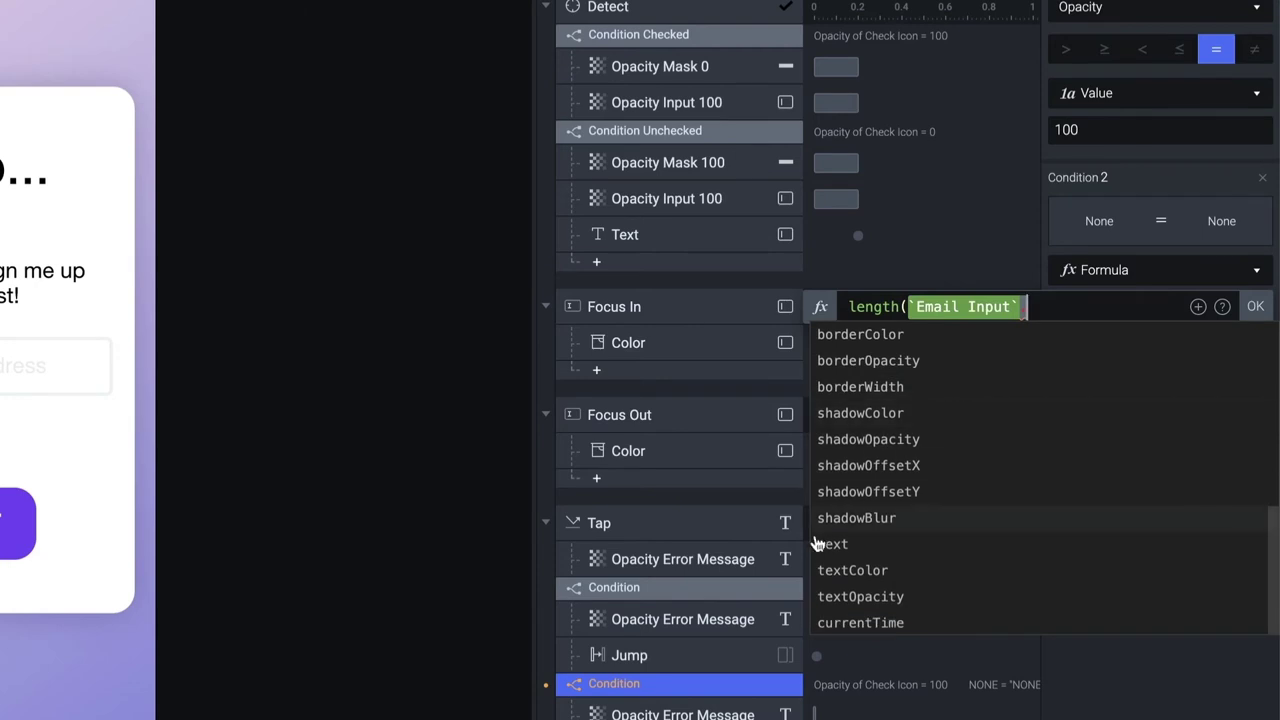
pyautogui.click(829, 545)
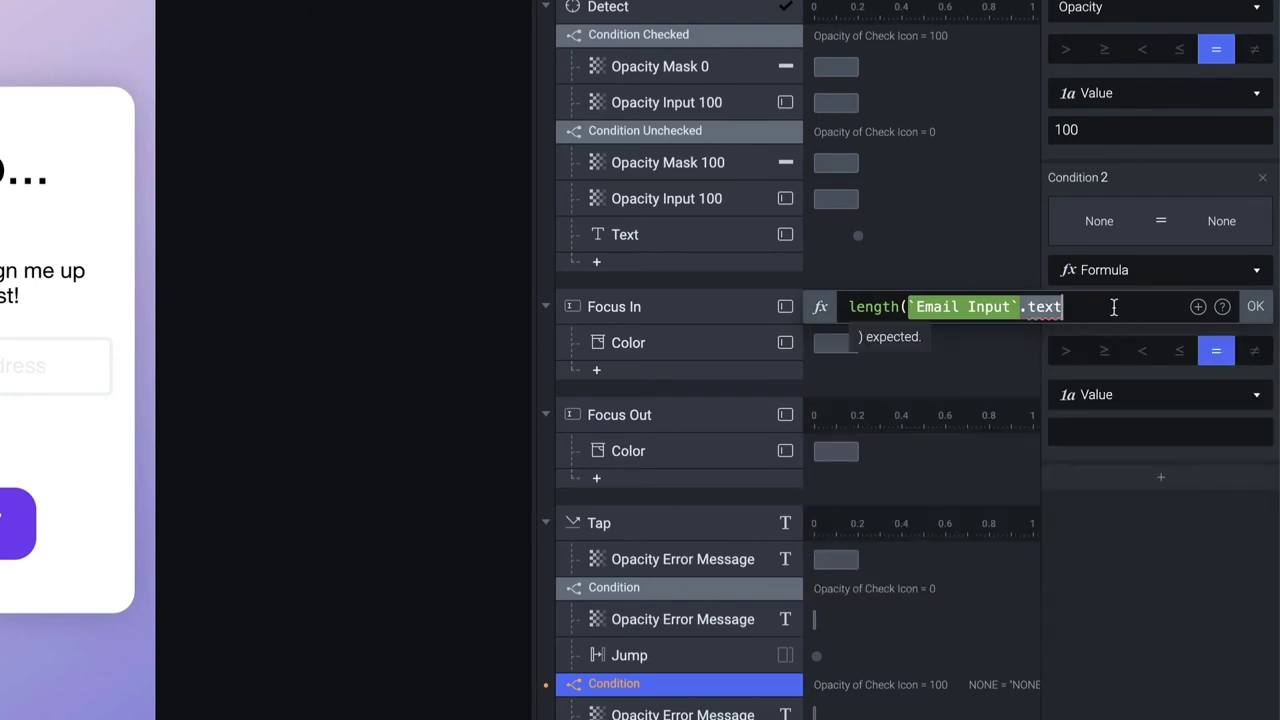
pyautogui.write(')')
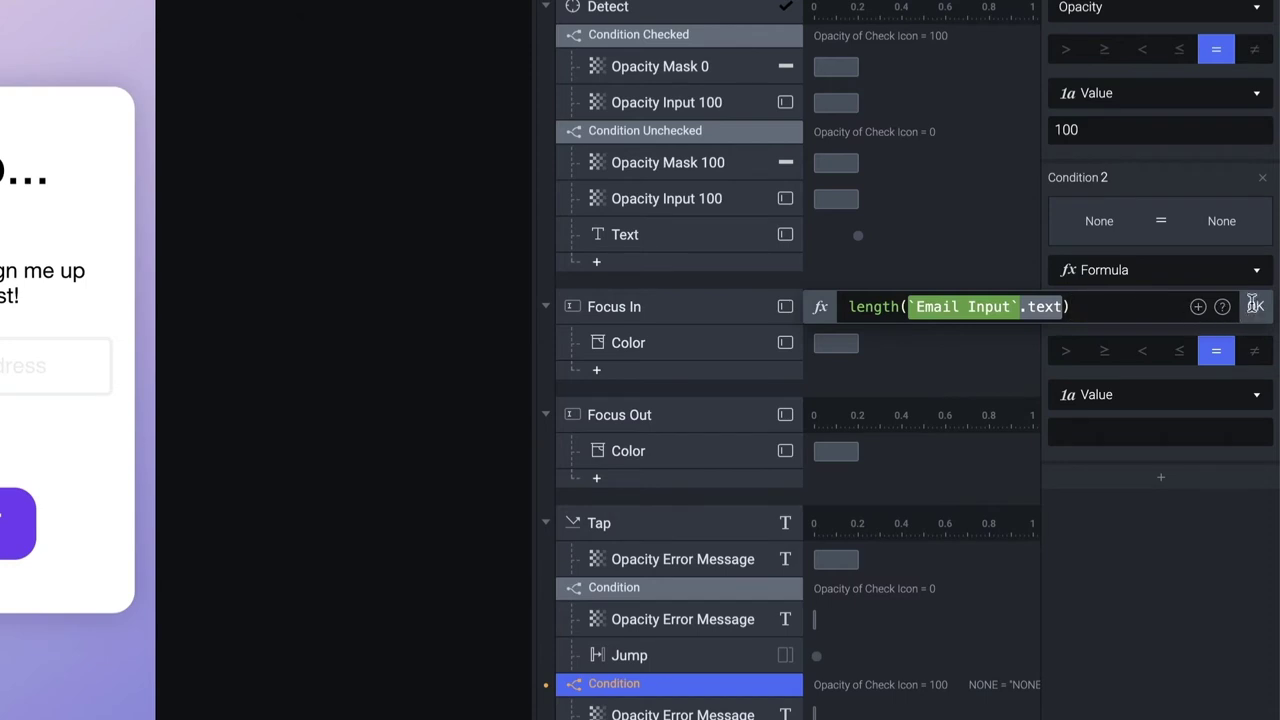
pyautogui.click(1255, 306)
pyautogui.moveTo(1238, 306); pyautogui.dragTo(1038, 304)
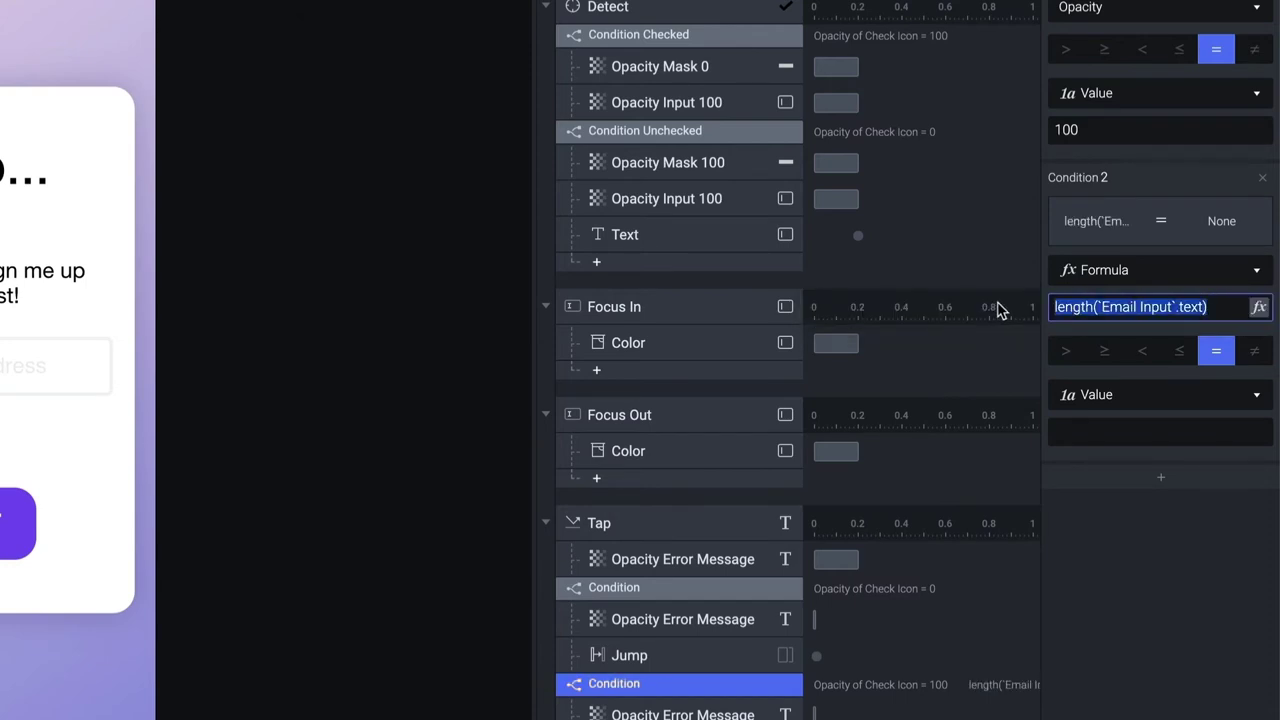
pyautogui.click(1219, 306)
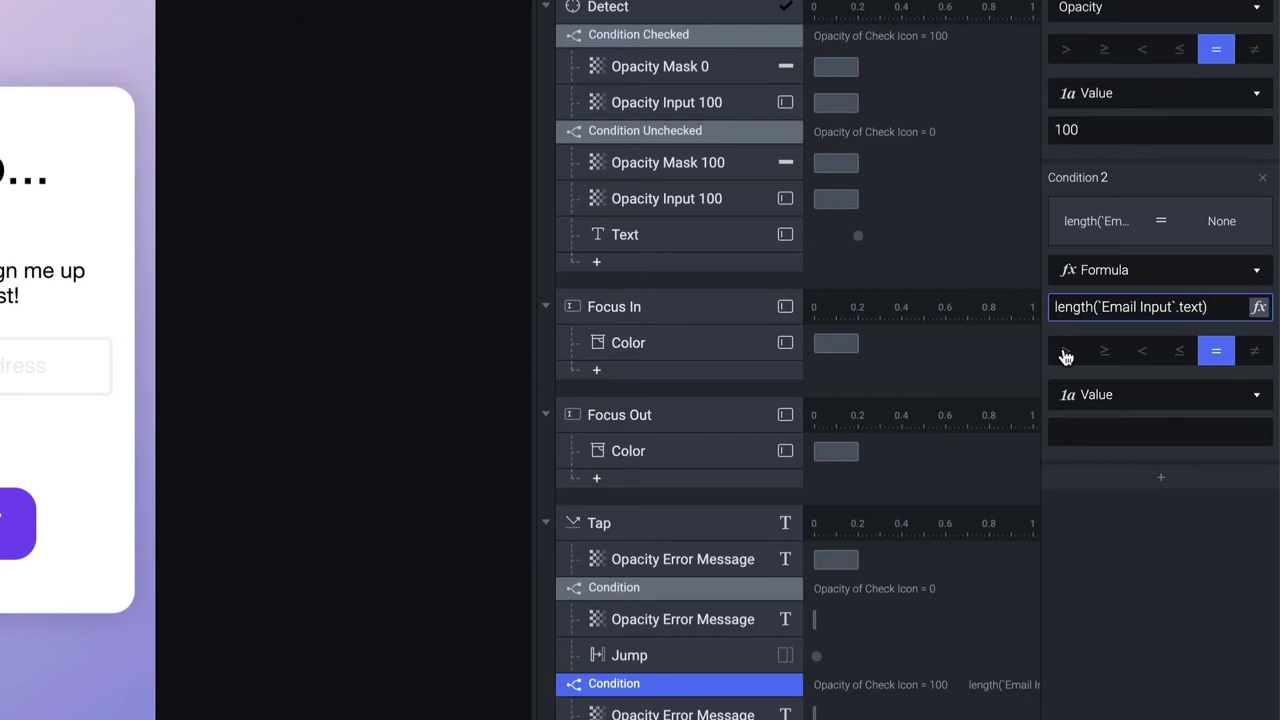
# Make the condition require the length to be greater than 0
pyautogui.click(1066, 352)
pyautogui.click(1102, 432)
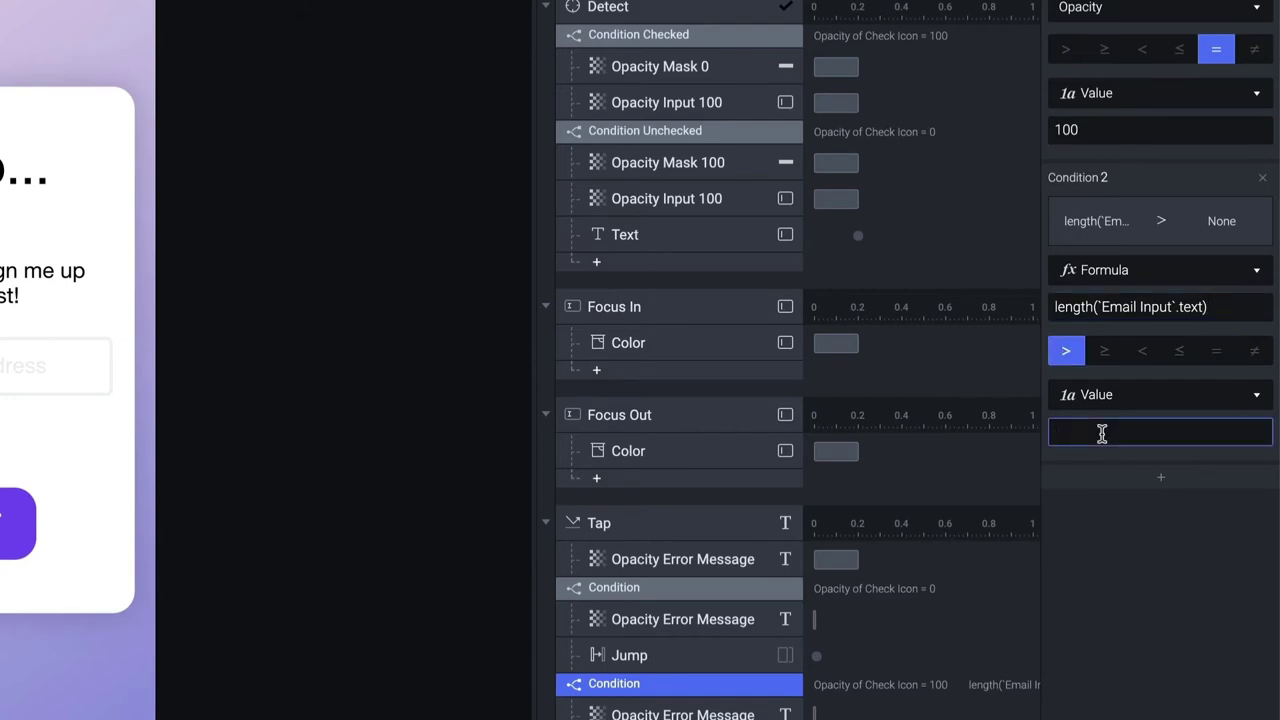
pyautogui.click(1174, 574)
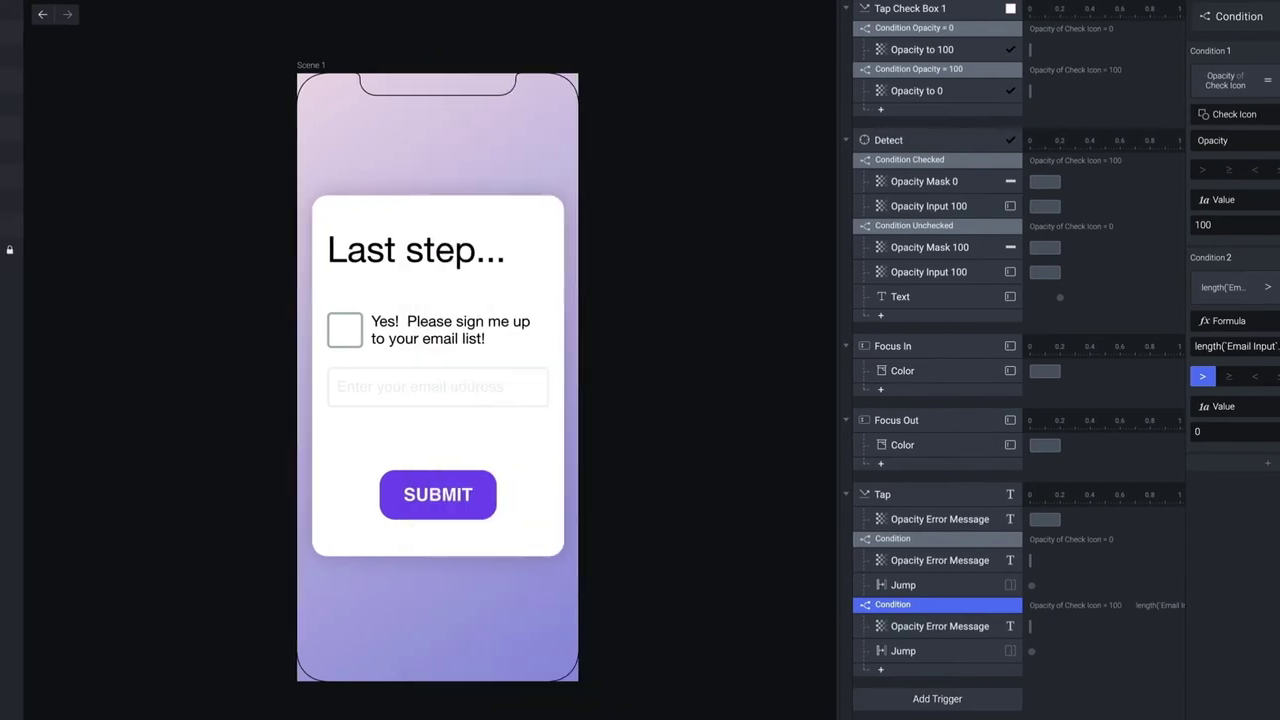
# Preview the form, tick the checkbox and submit with an empty email
pyautogui.press('super+p')
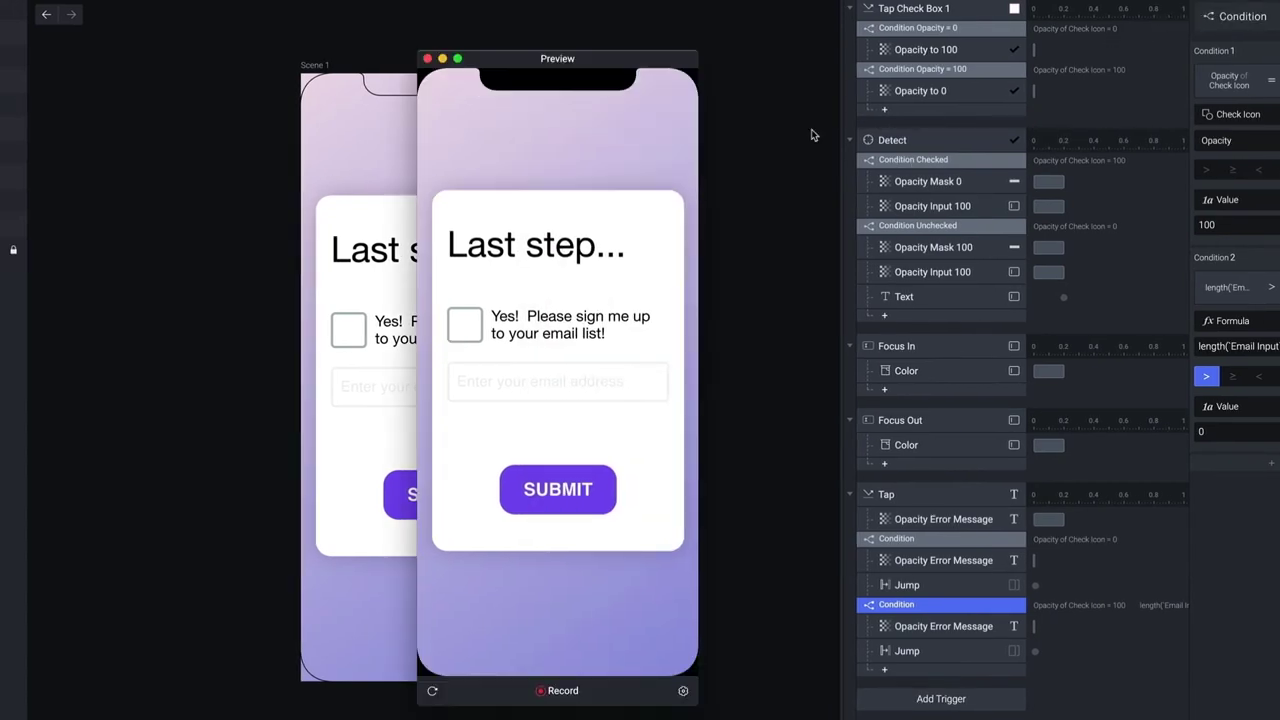
pyautogui.moveTo(662, 62); pyautogui.dragTo(645, 62)
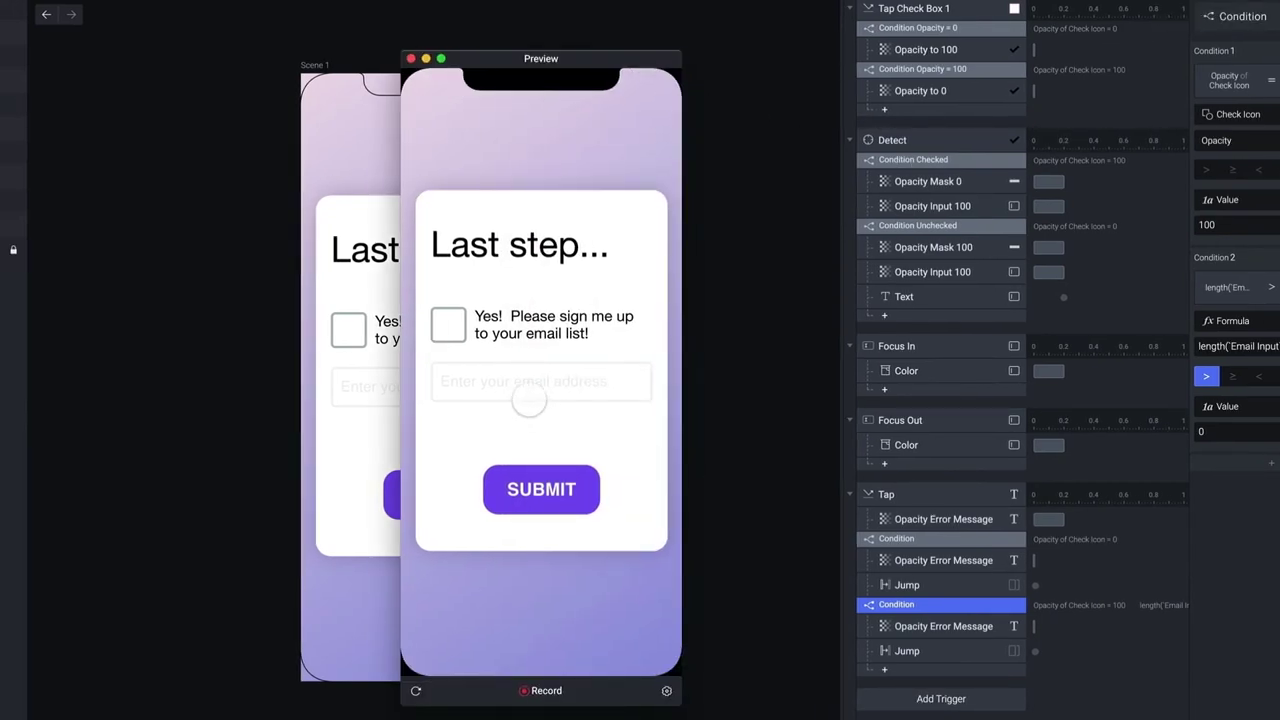
pyautogui.click(448, 324)
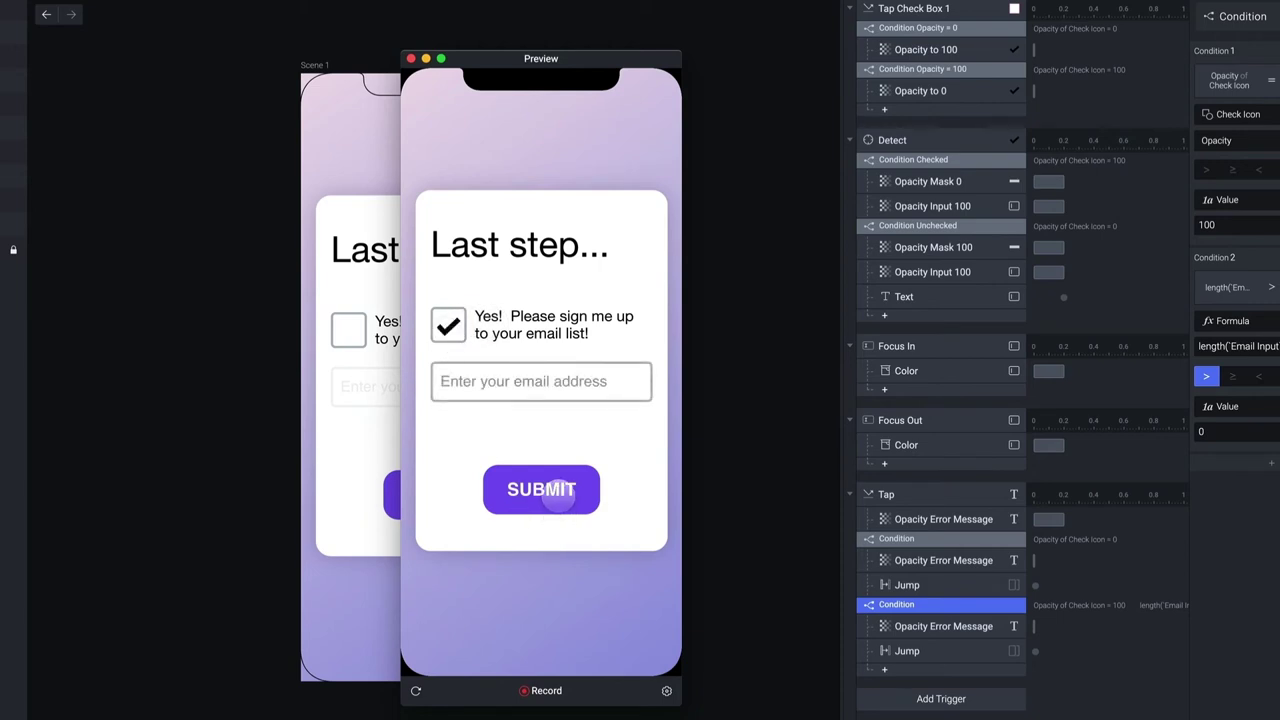
pyautogui.click(556, 496)
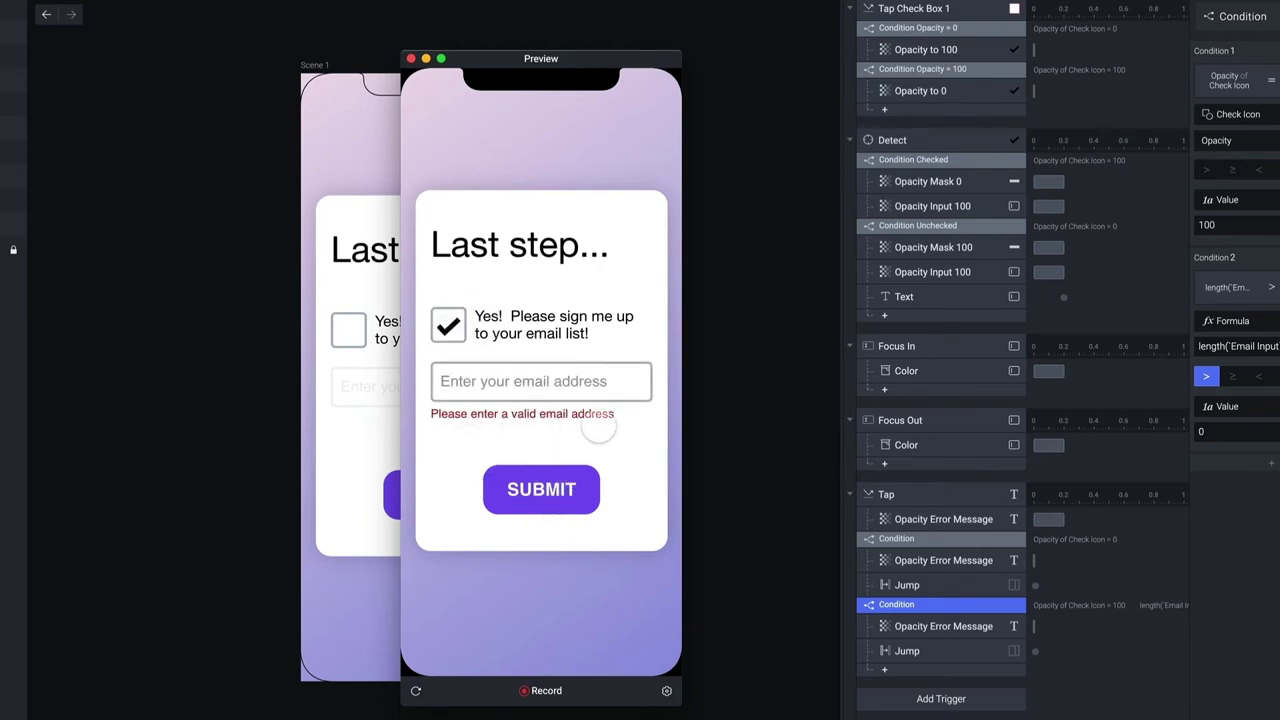
# Enter 'jhg' as the email and submit the form
pyautogui.click(495, 381)
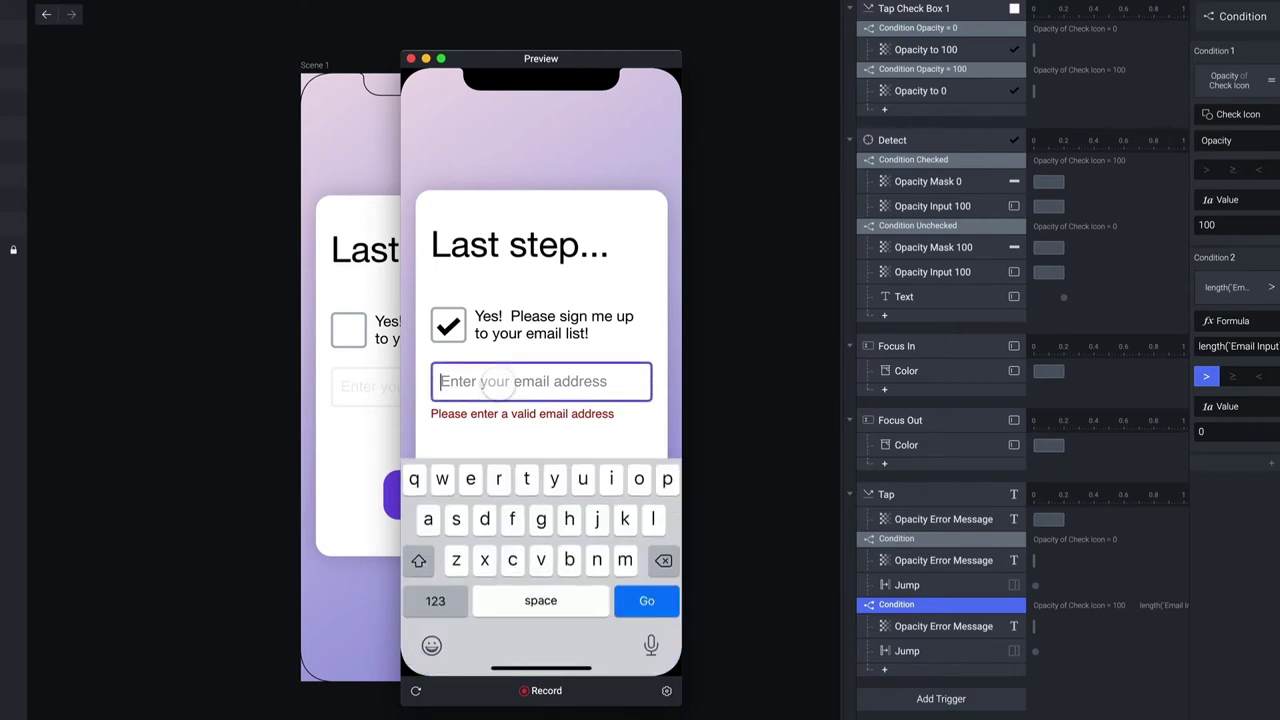
pyautogui.write('jhgf')
pyautogui.click(524, 431)
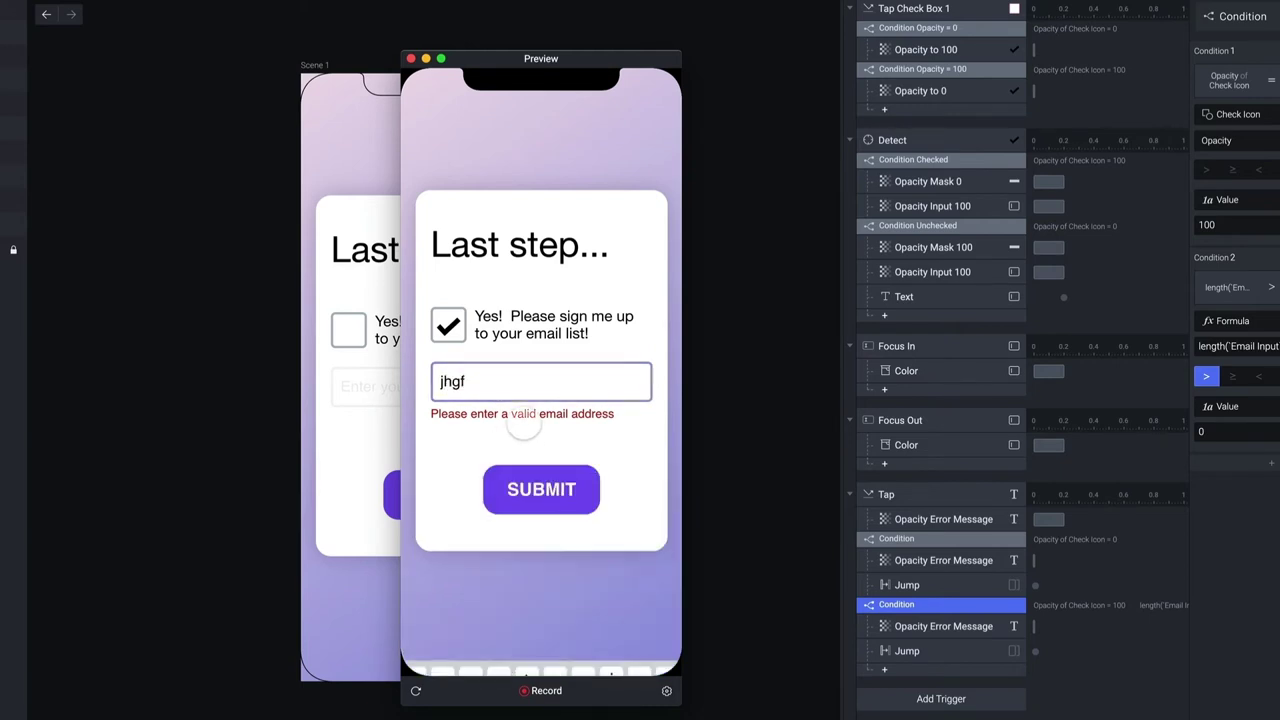
pyautogui.click(543, 468)
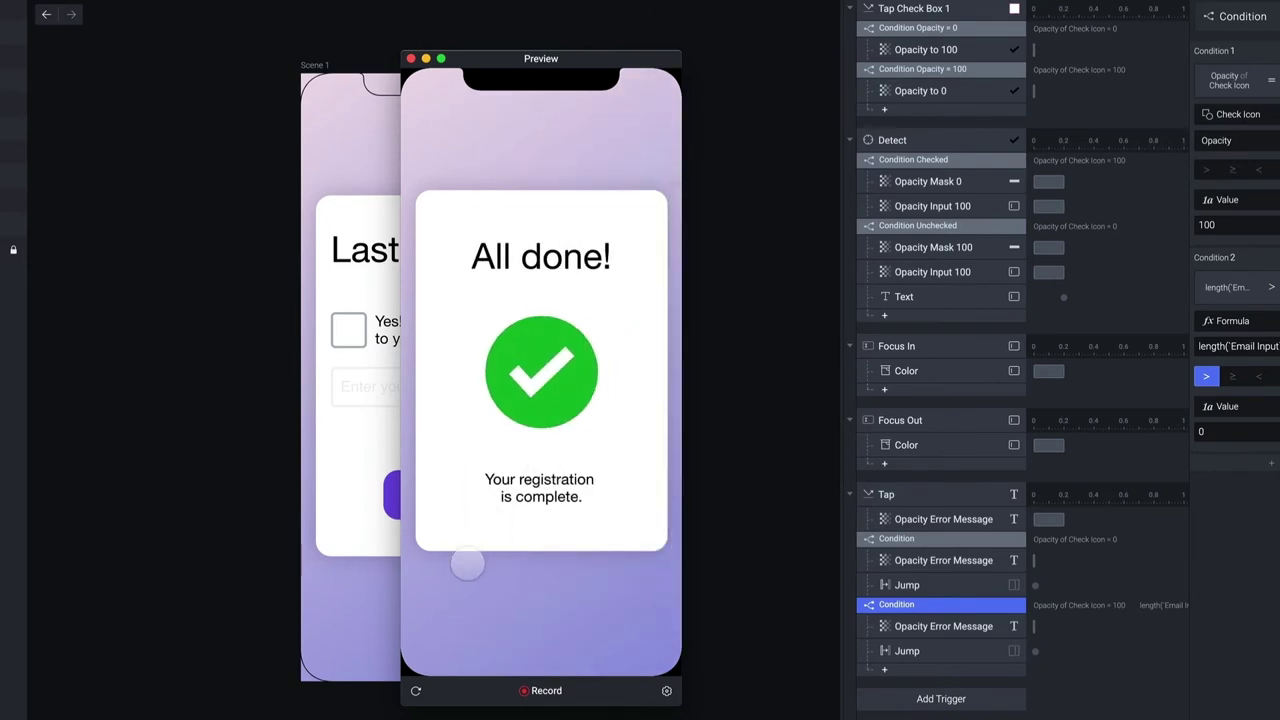
# Restart the preview, resubmit with an empty email, then close the preview
pyautogui.click(416, 691)
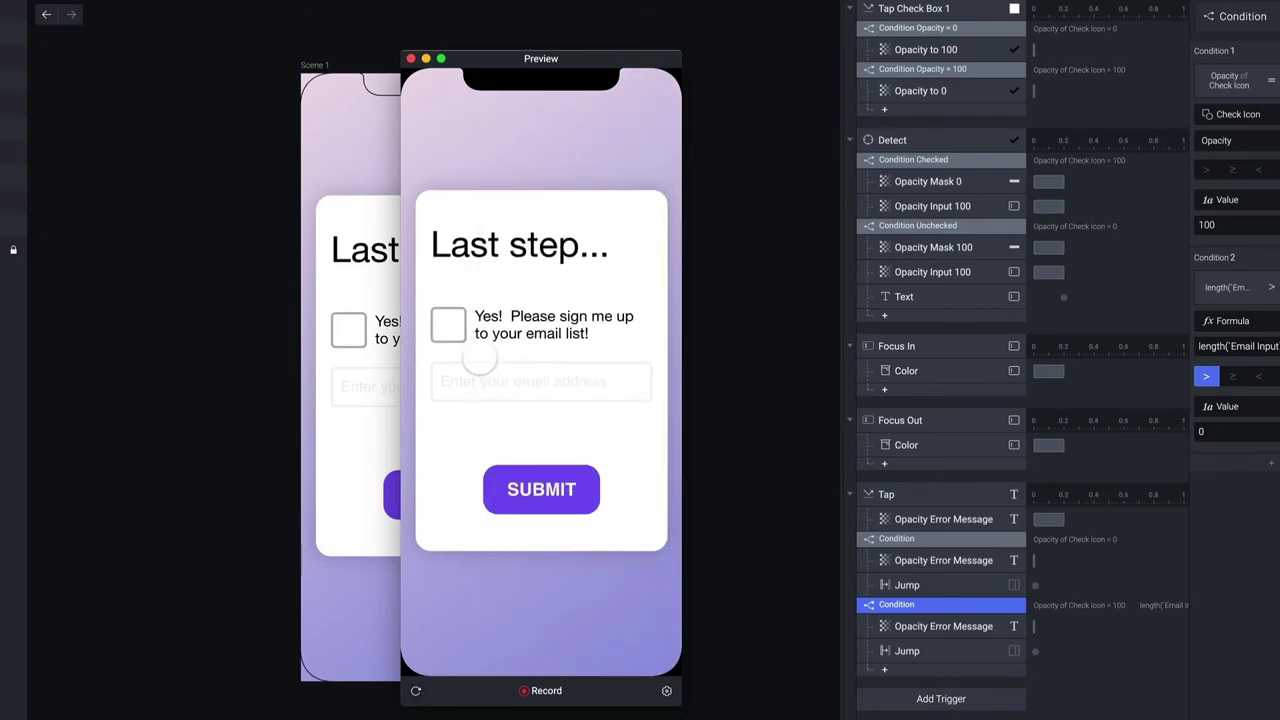
pyautogui.click(448, 328)
pyautogui.click(508, 384)
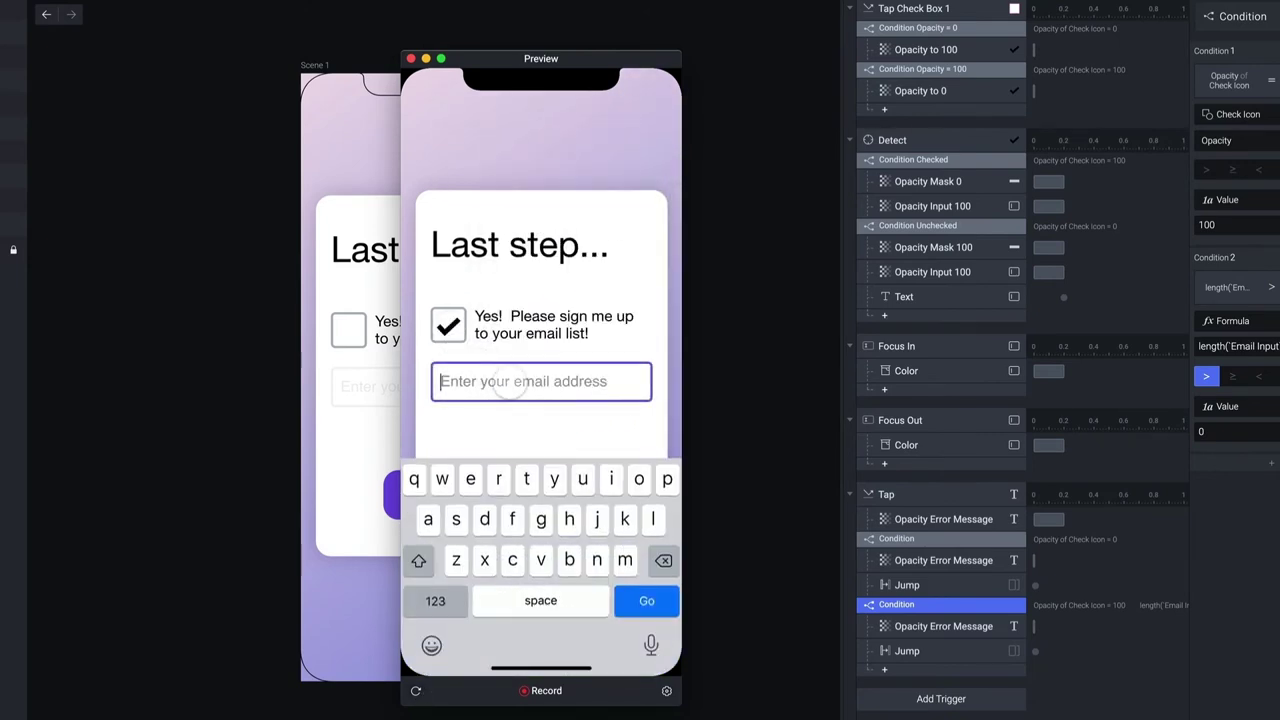
pyautogui.click(466, 432)
pyautogui.click(543, 472)
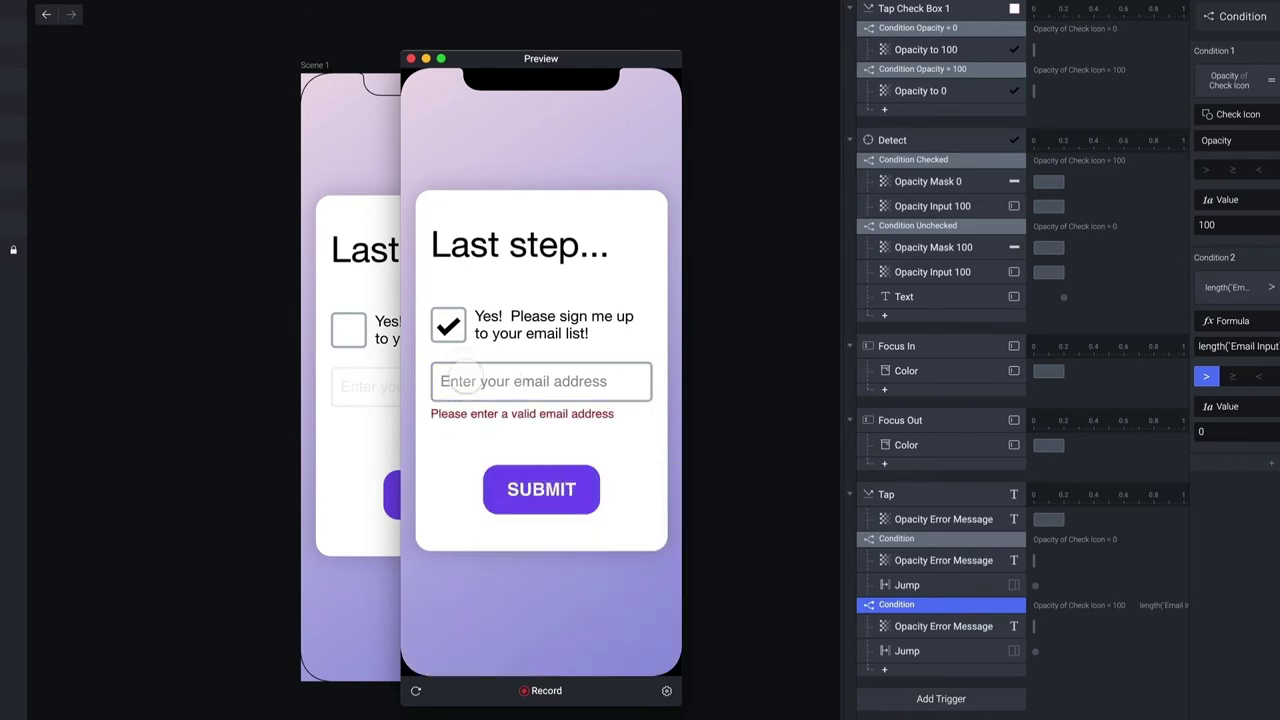
pyautogui.click(470, 380)
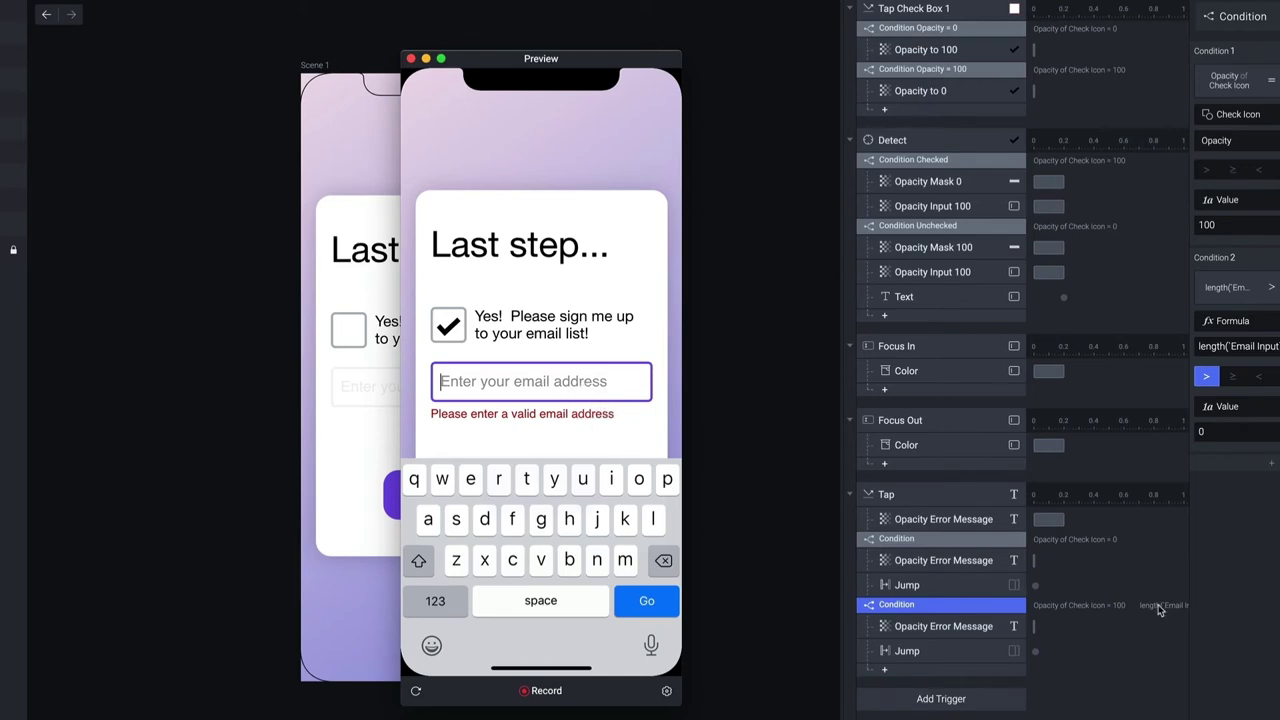
pyautogui.press('super+w')
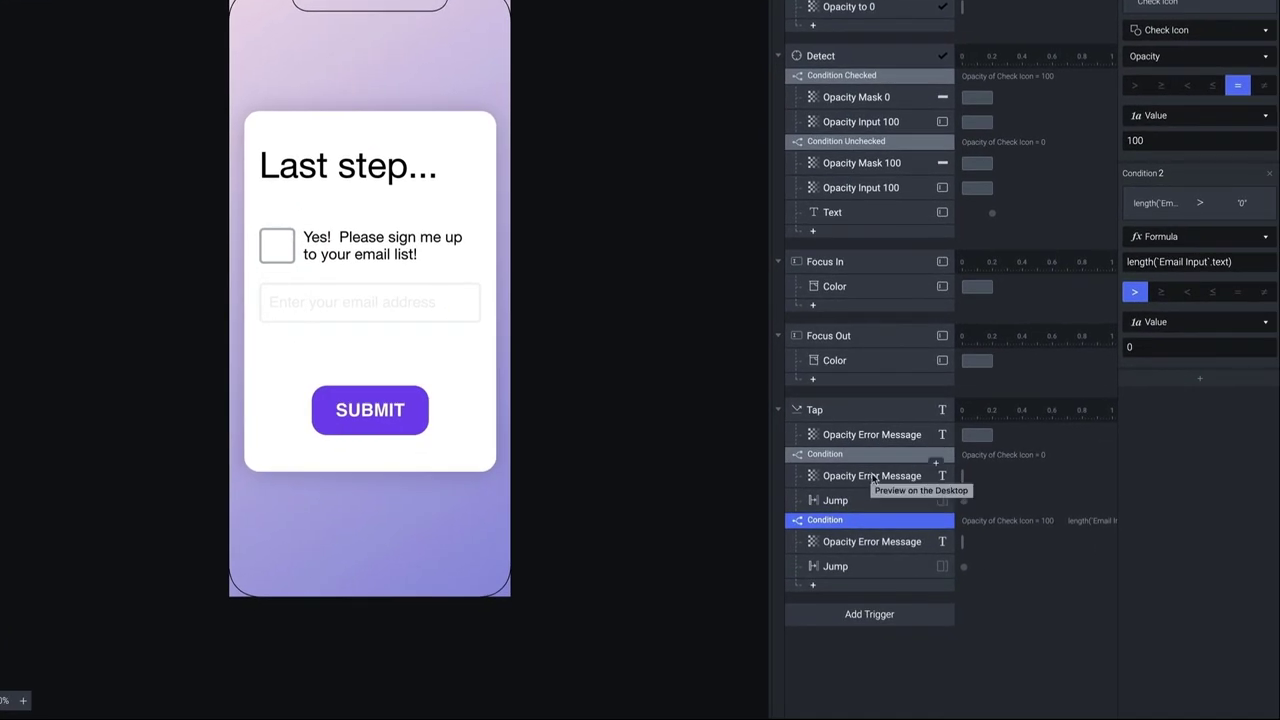
# Paste the error-message opacity action under Focus In with a 0.2 duration, then preview
pyautogui.click(911, 523)
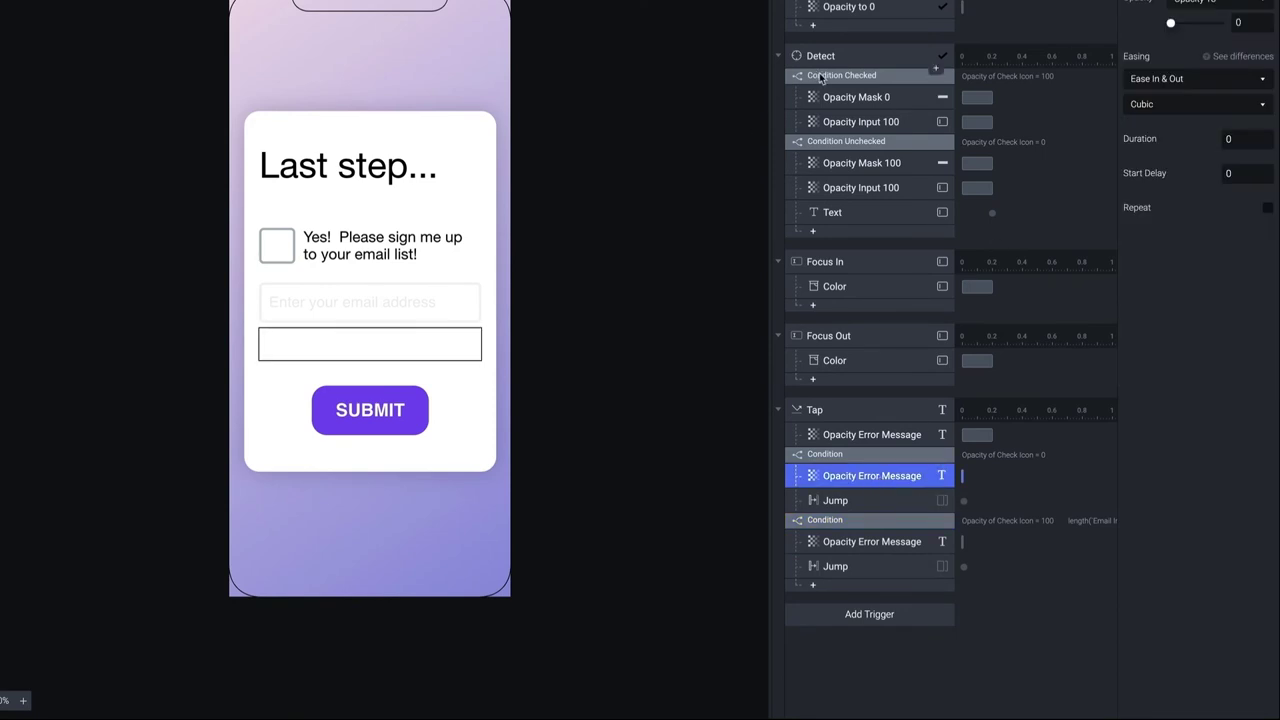
pyautogui.click(867, 266)
pyautogui.hotkey('ctrl', 'v')
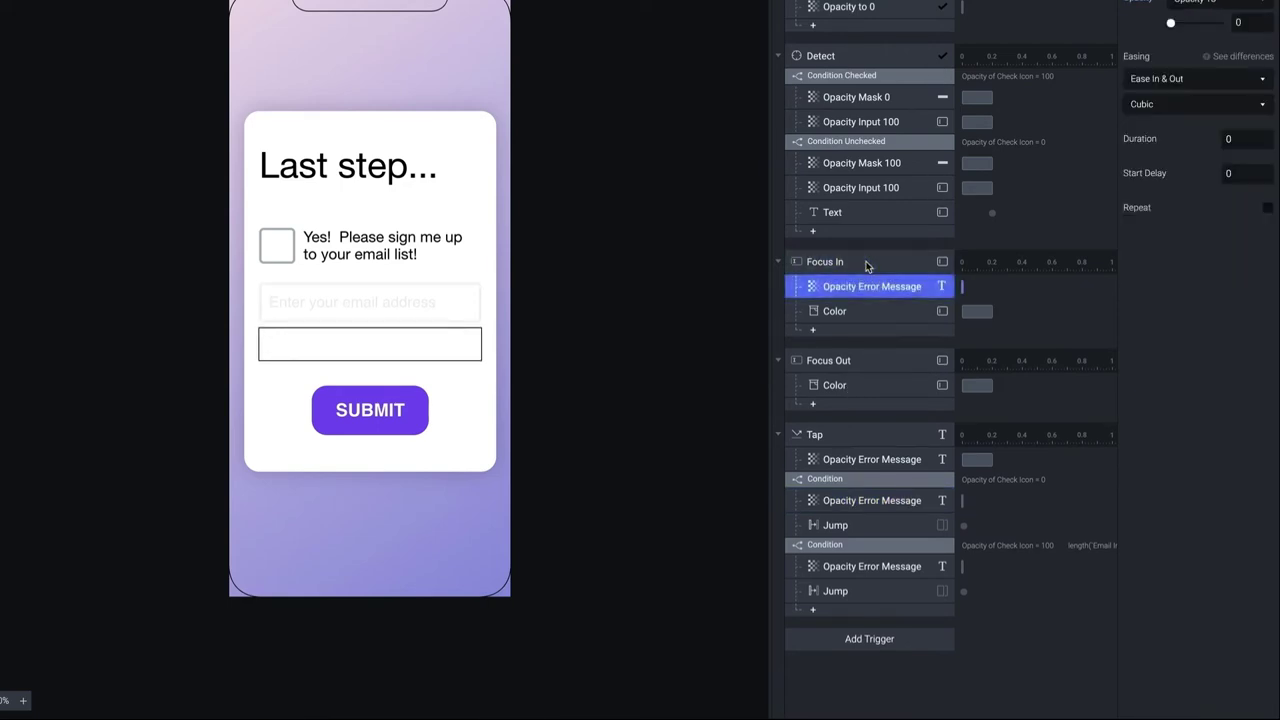
pyautogui.click(1240, 229)
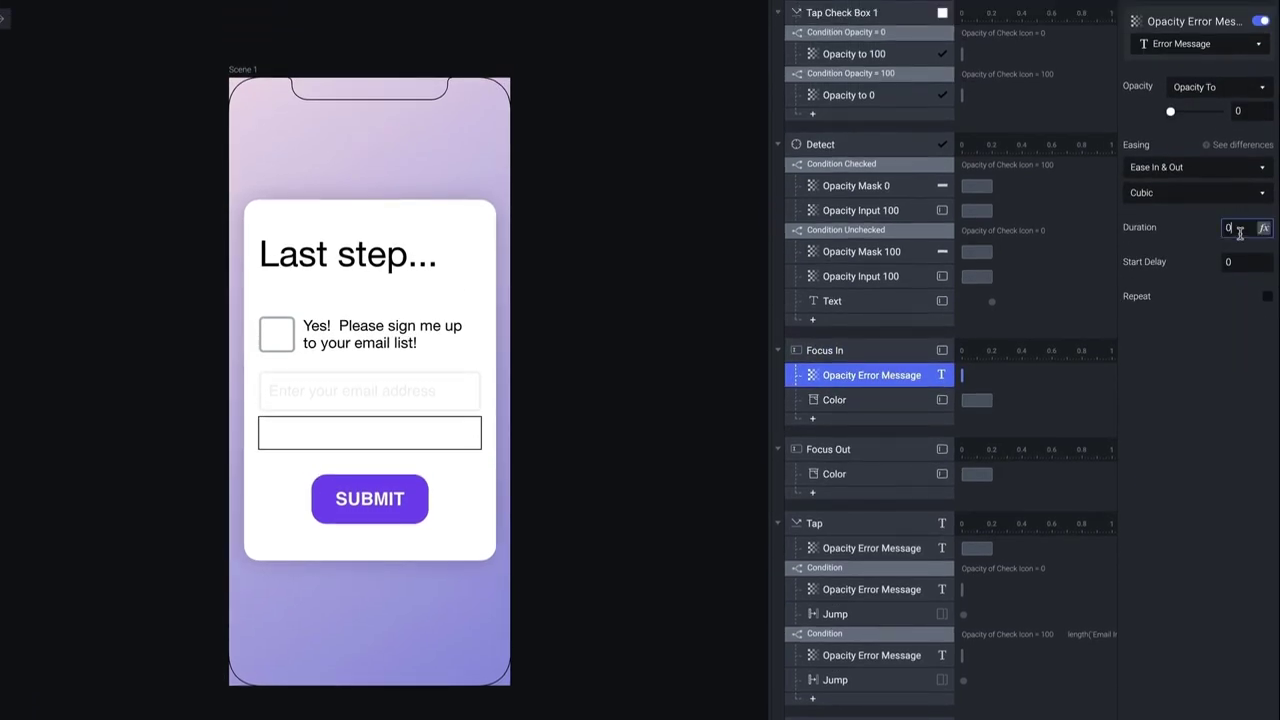
pyautogui.write('0.2')
pyautogui.press('Return')
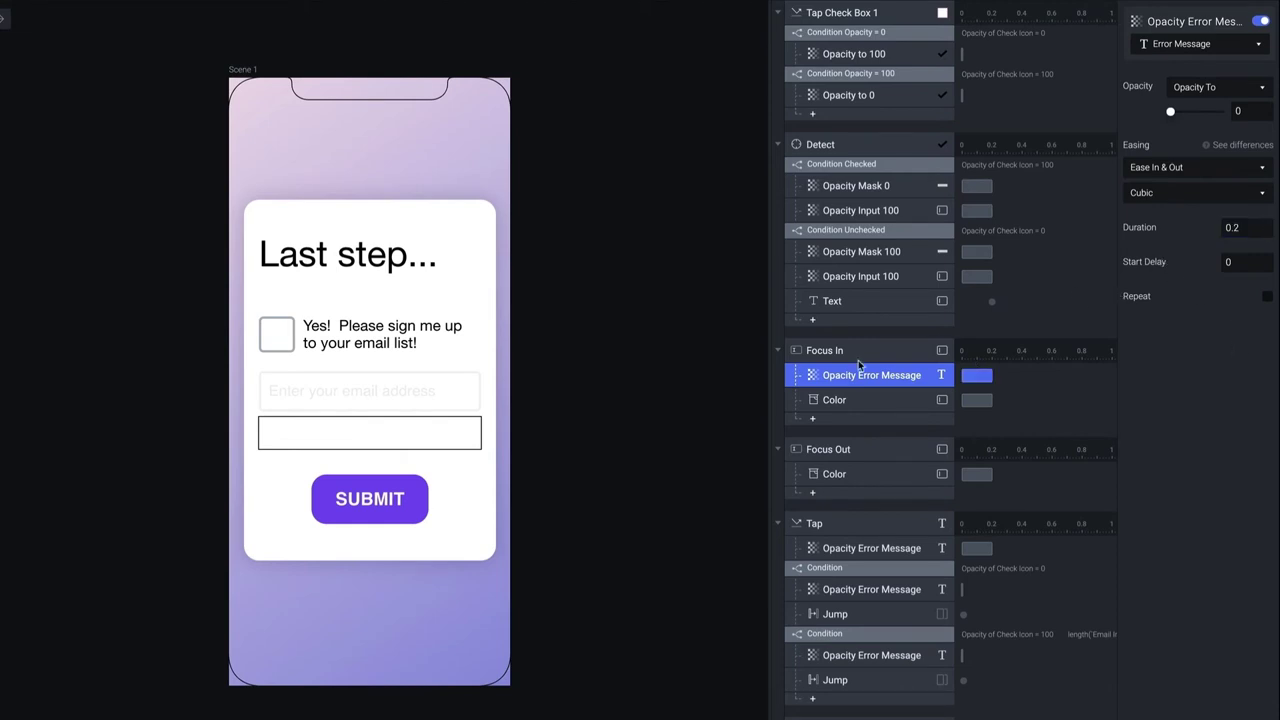
pyautogui.press('super+p')
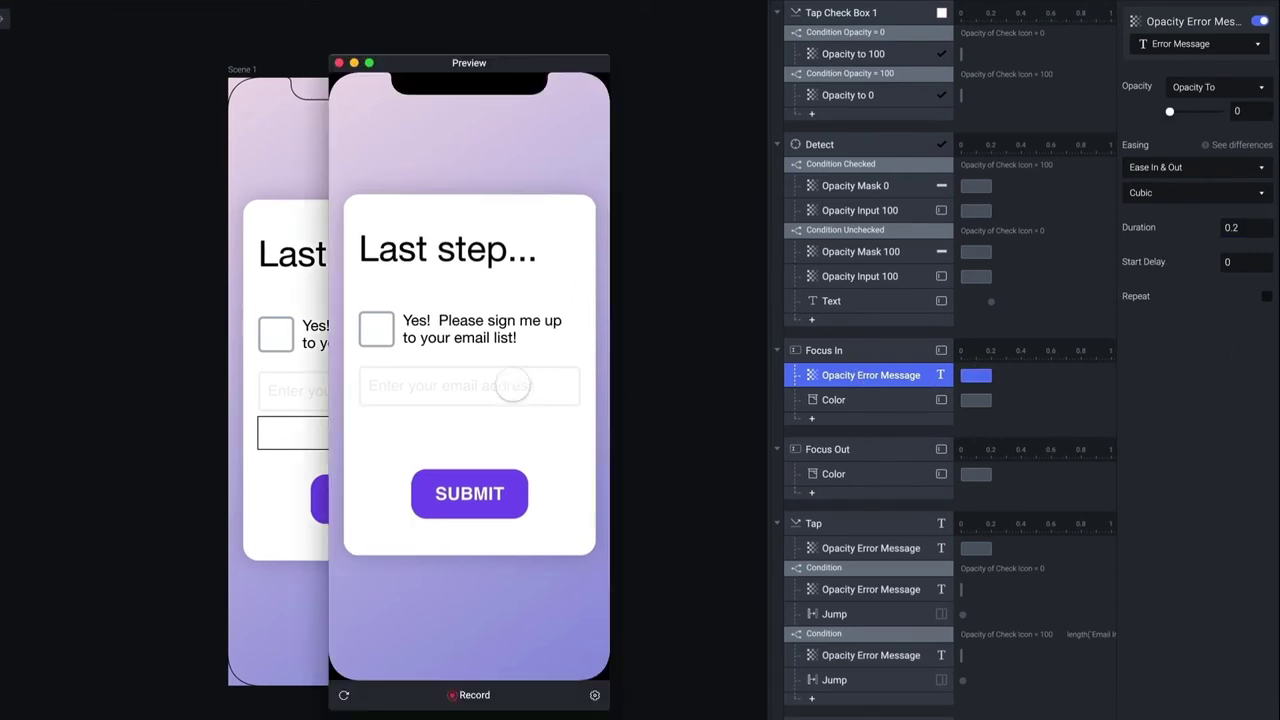
# In the preview, tick the checkbox and submit with an empty email to see the error
pyautogui.click(377, 332)
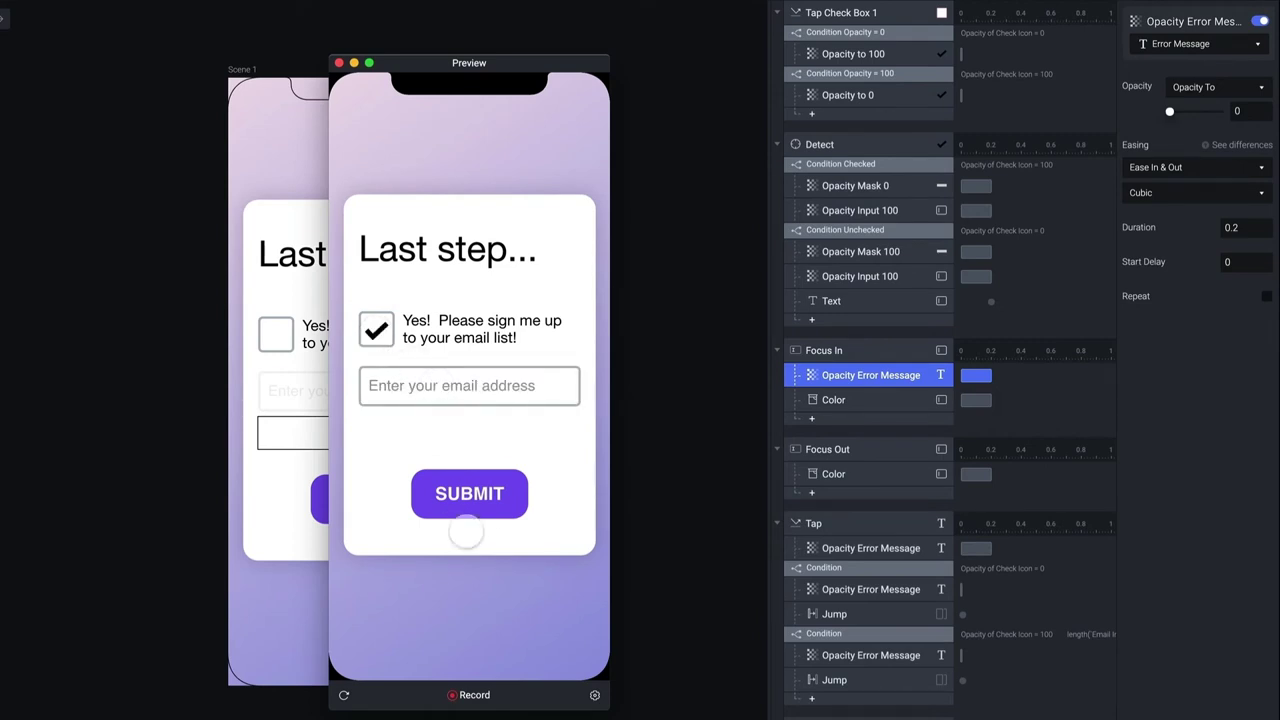
pyautogui.click(470, 492)
pyautogui.click(420, 386)
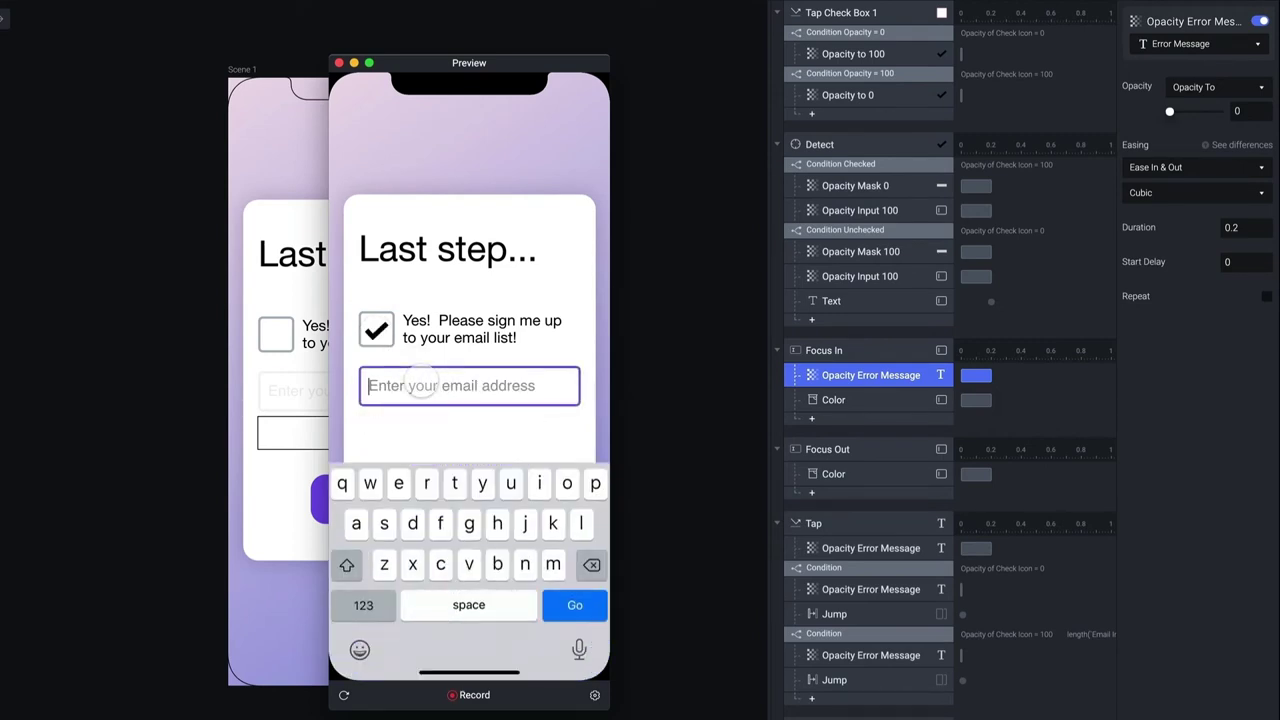
pyautogui.click(375, 436)
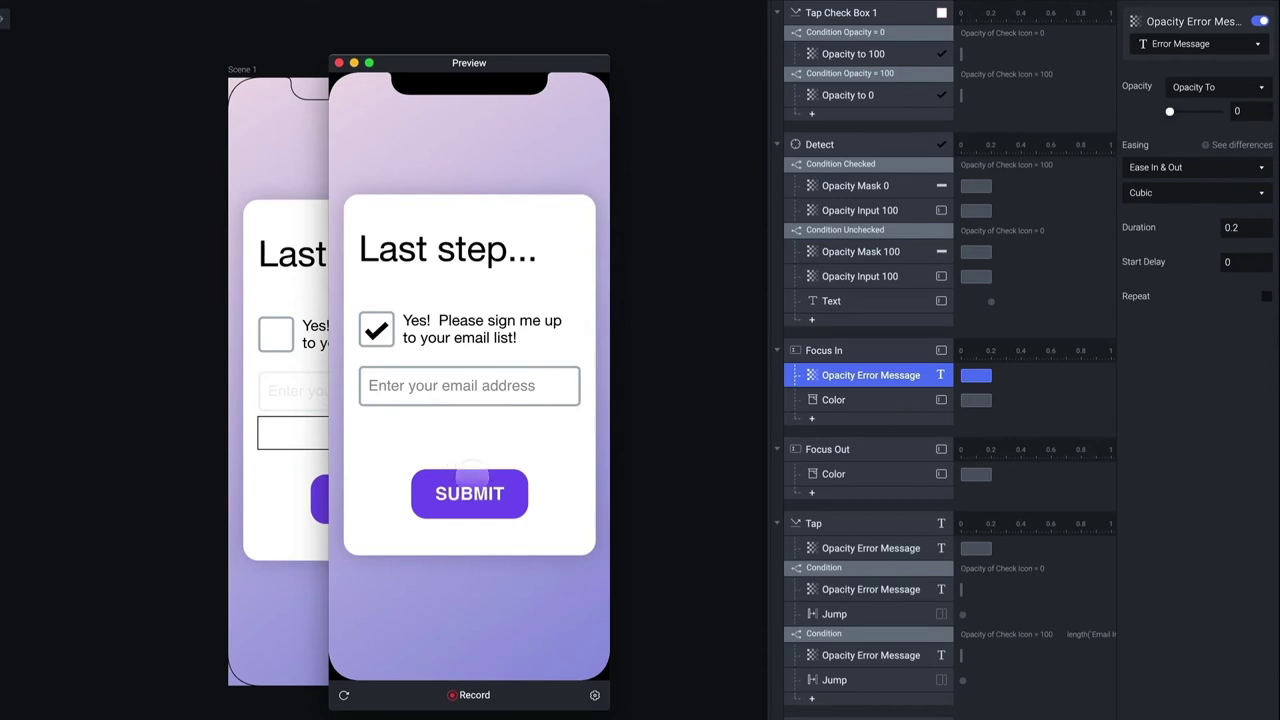
pyautogui.click(480, 494)
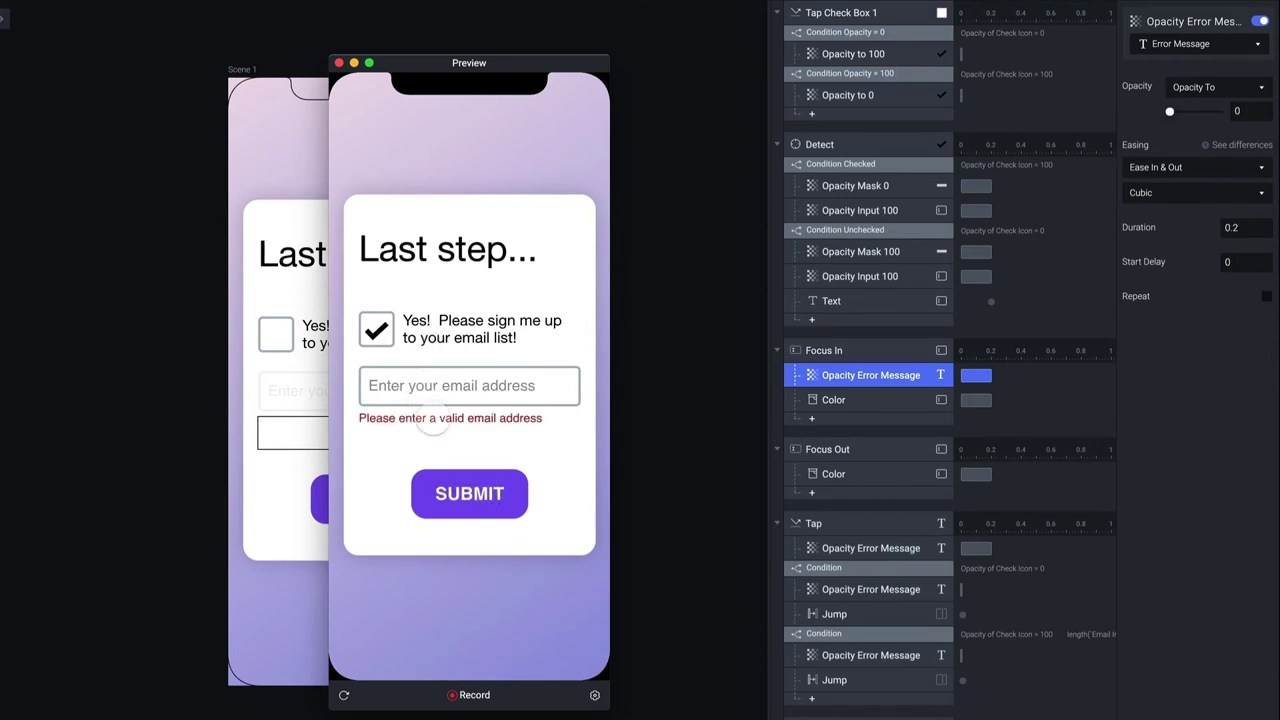
# Untick the checkbox, close the preview, and select Detect's Condition Unchecked branch
pyautogui.click(376, 330)
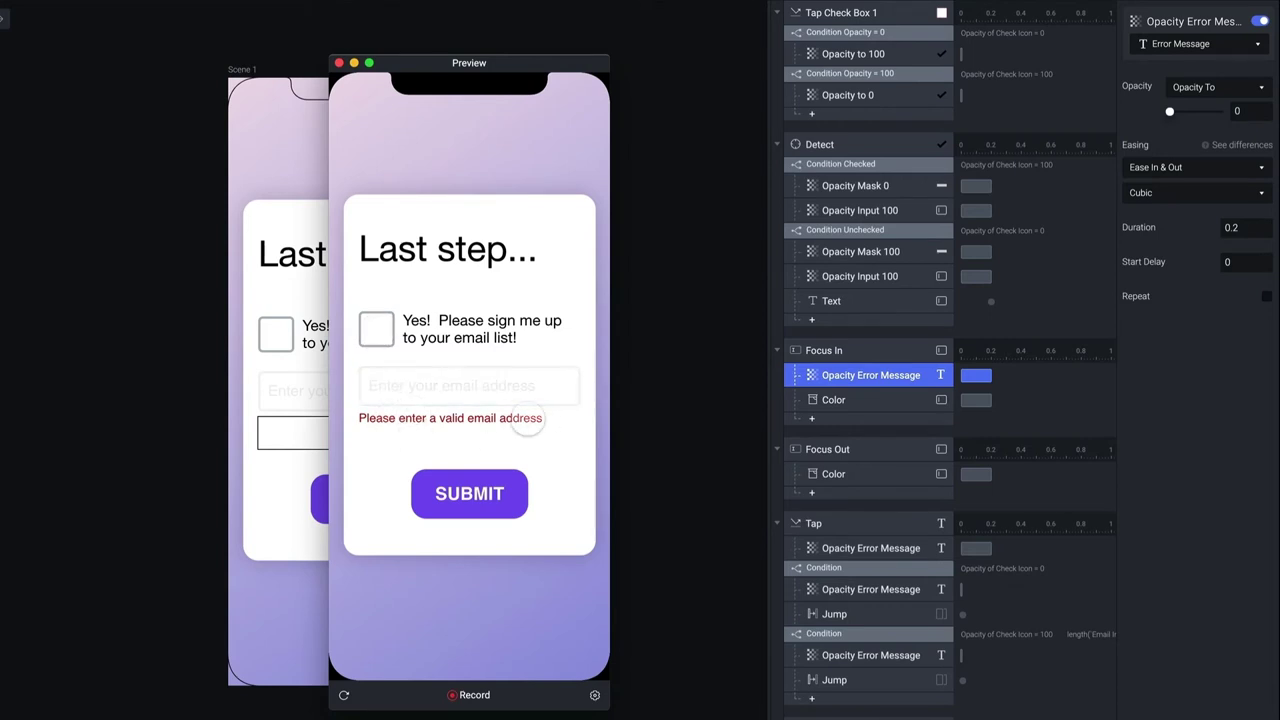
pyautogui.click(339, 62)
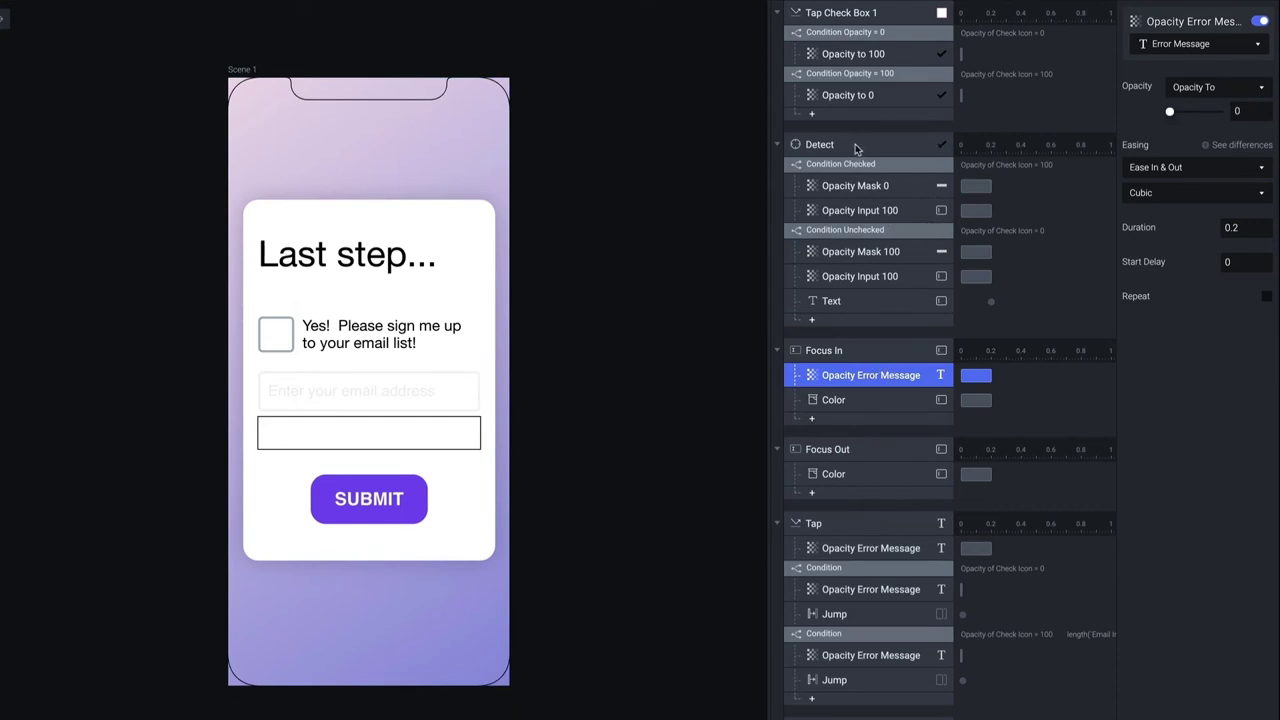
pyautogui.click(893, 231)
# Paste the error-hiding opacity action under Condition Unchecked and retest an empty submission
pyautogui.hotkey('ctrl', 'v')
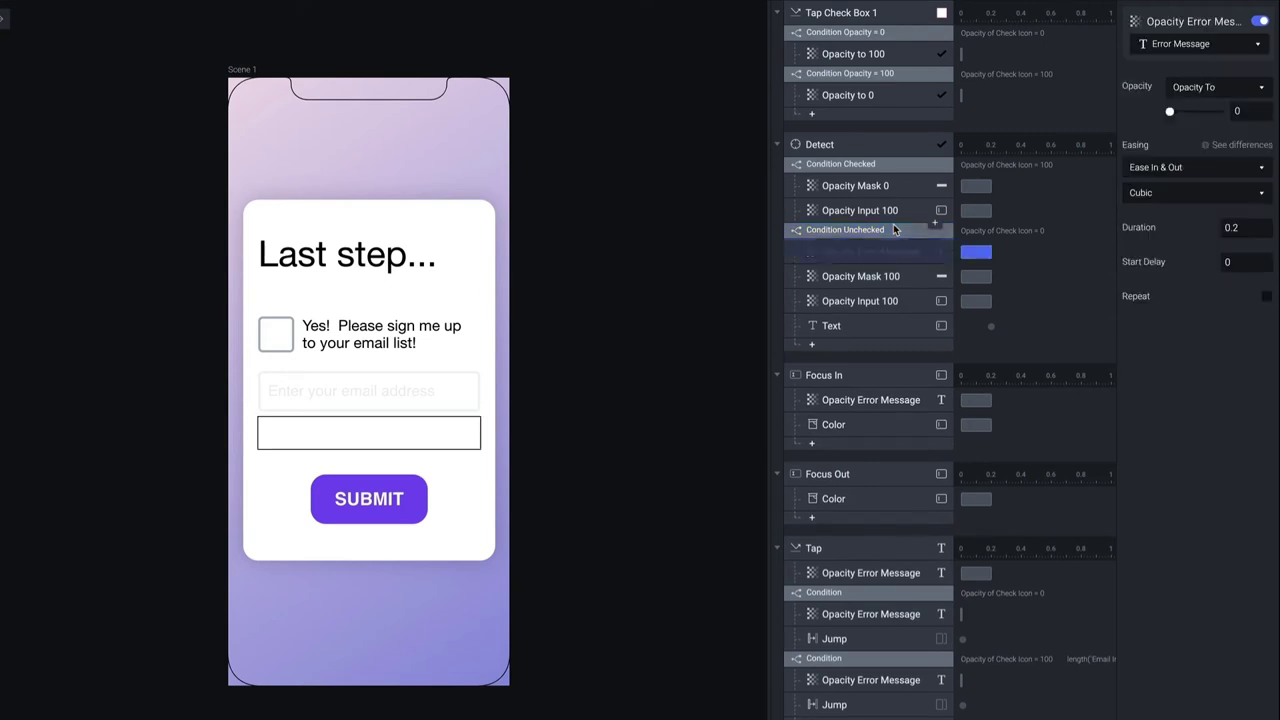
pyautogui.hotkey('ctrl', 'p')
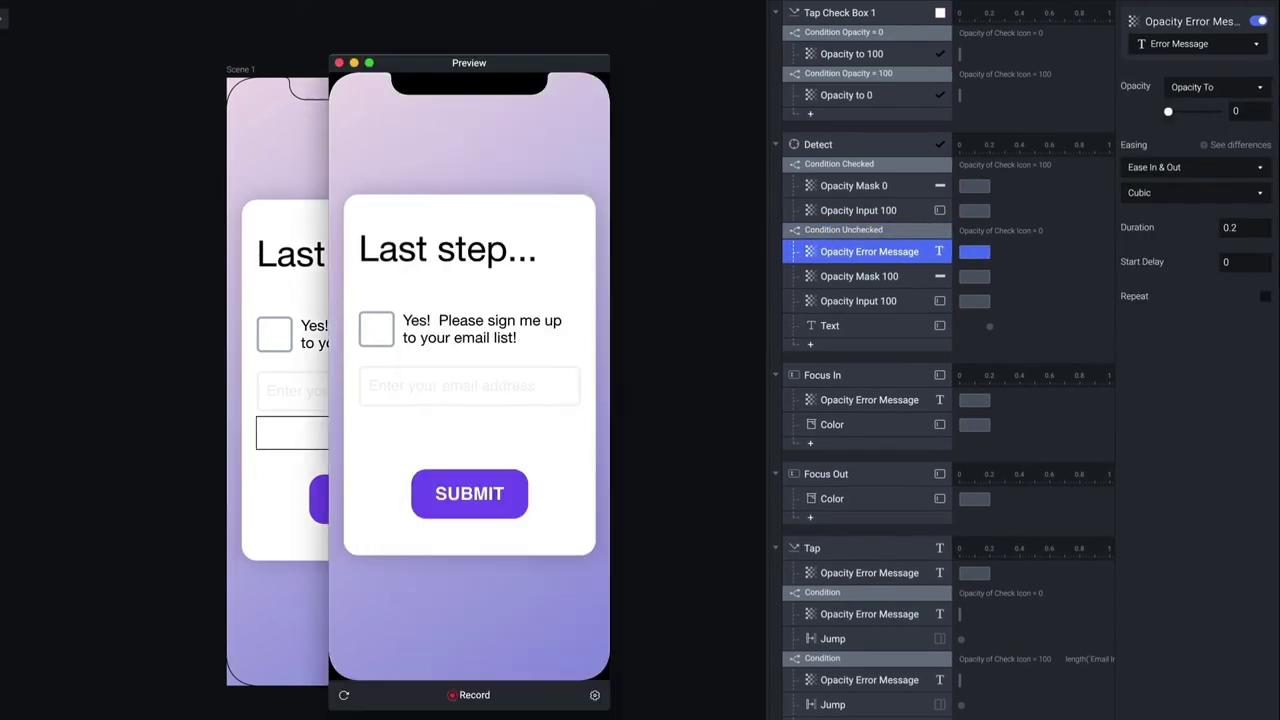
pyautogui.click(376, 329)
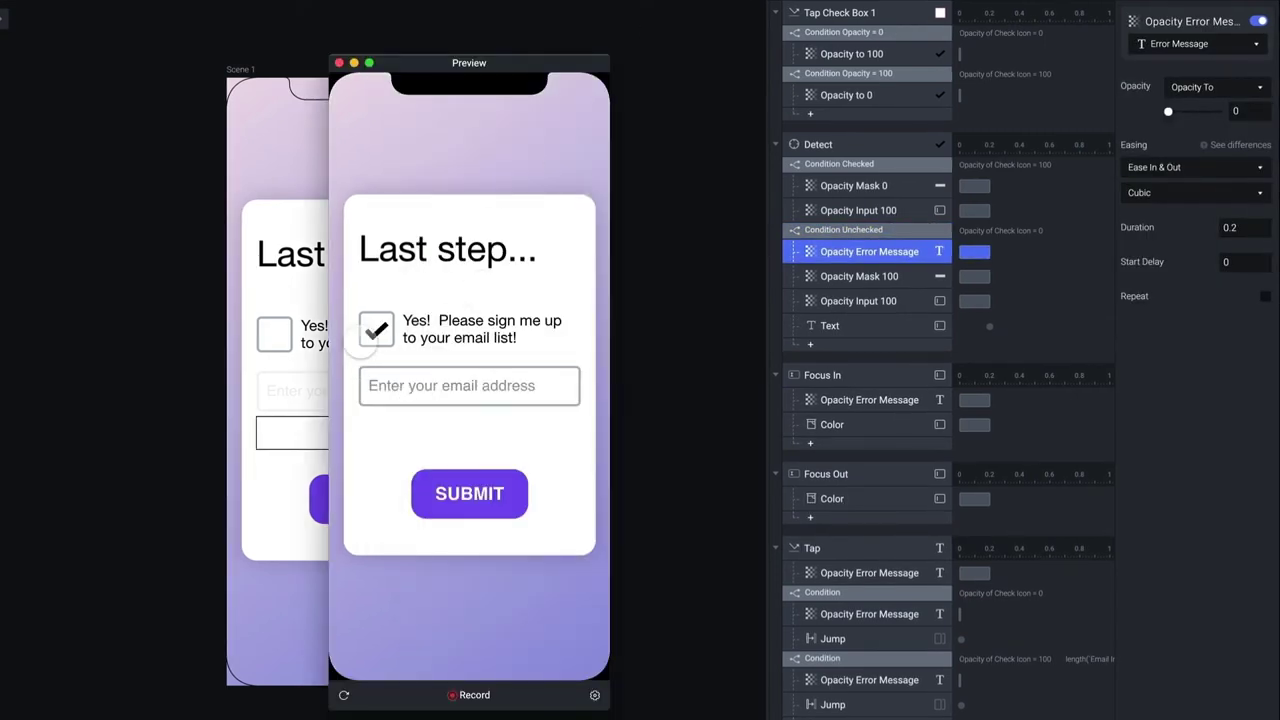
pyautogui.click(420, 388)
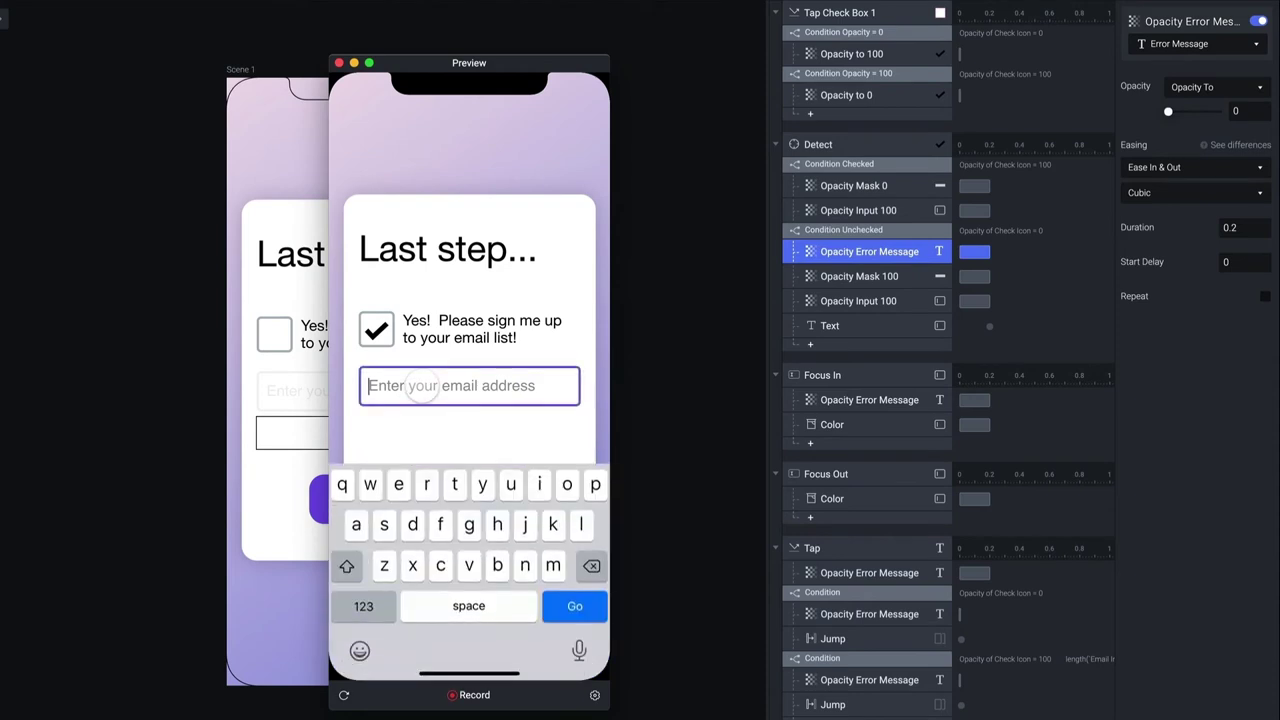
pyautogui.click(434, 434)
pyautogui.click(480, 498)
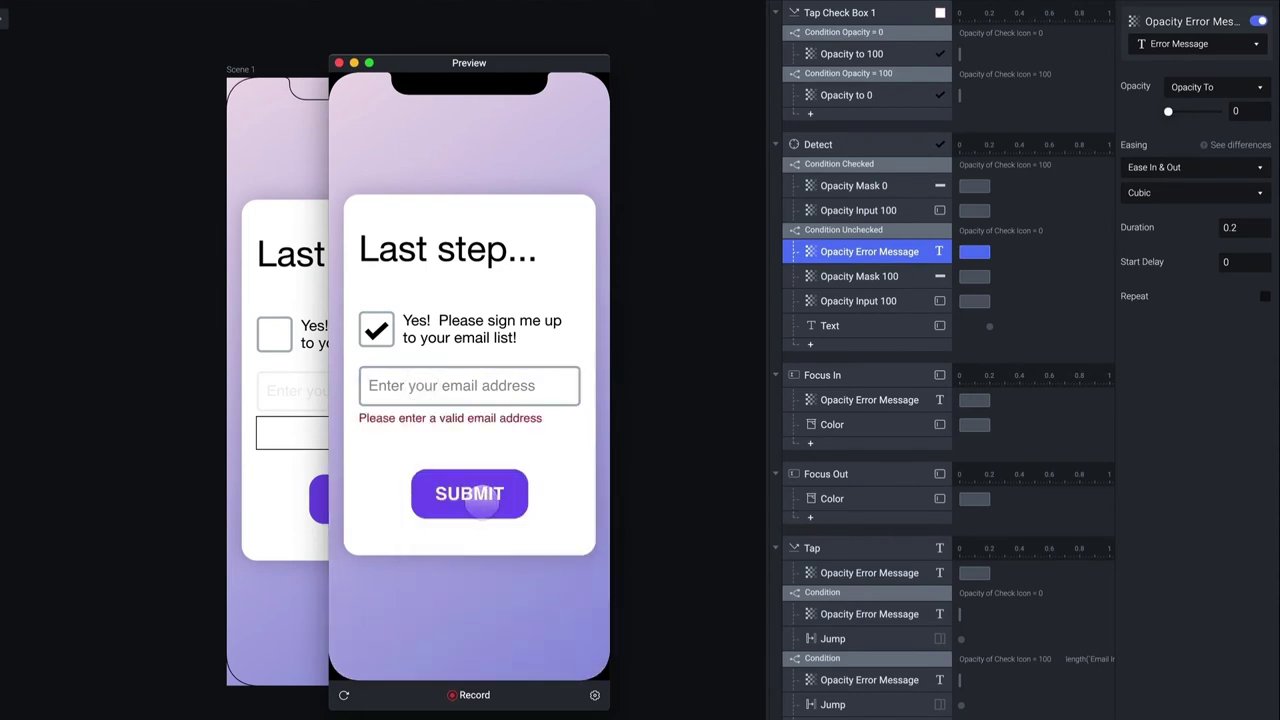
# Submit empty again, then untick and re-tick the checkbox to see the error hide
pyautogui.click(440, 386)
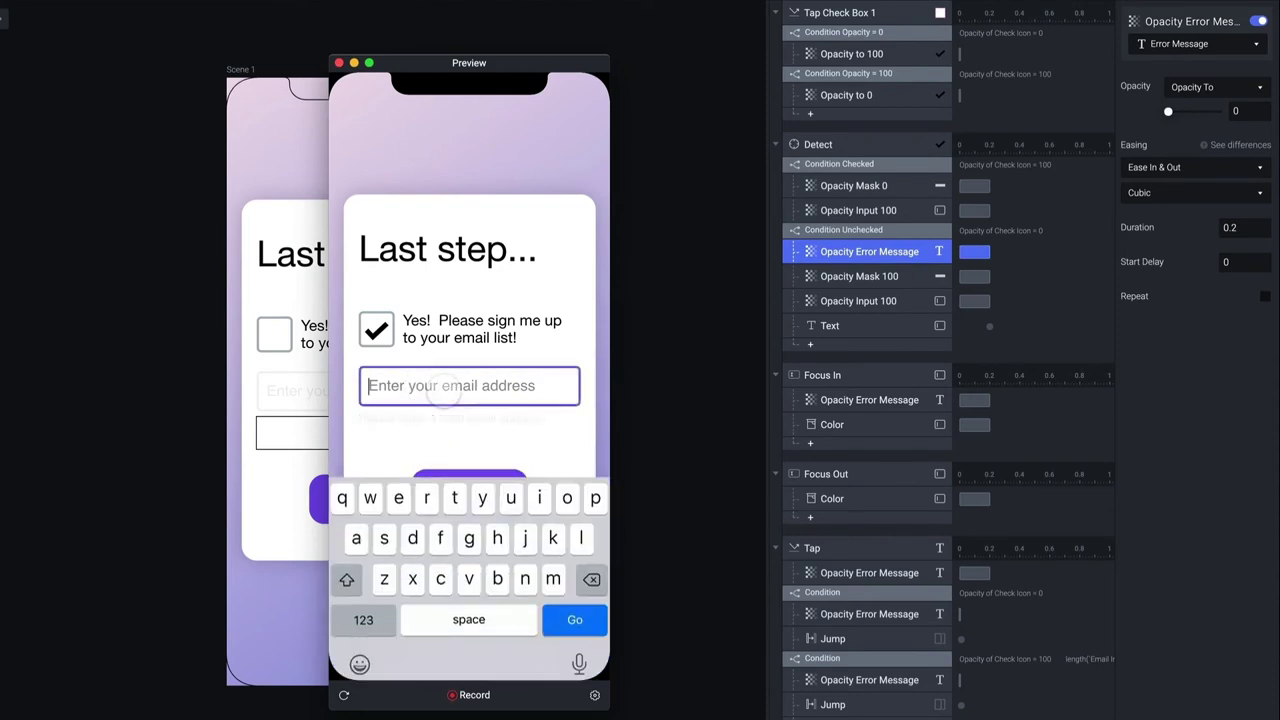
pyautogui.click(428, 445)
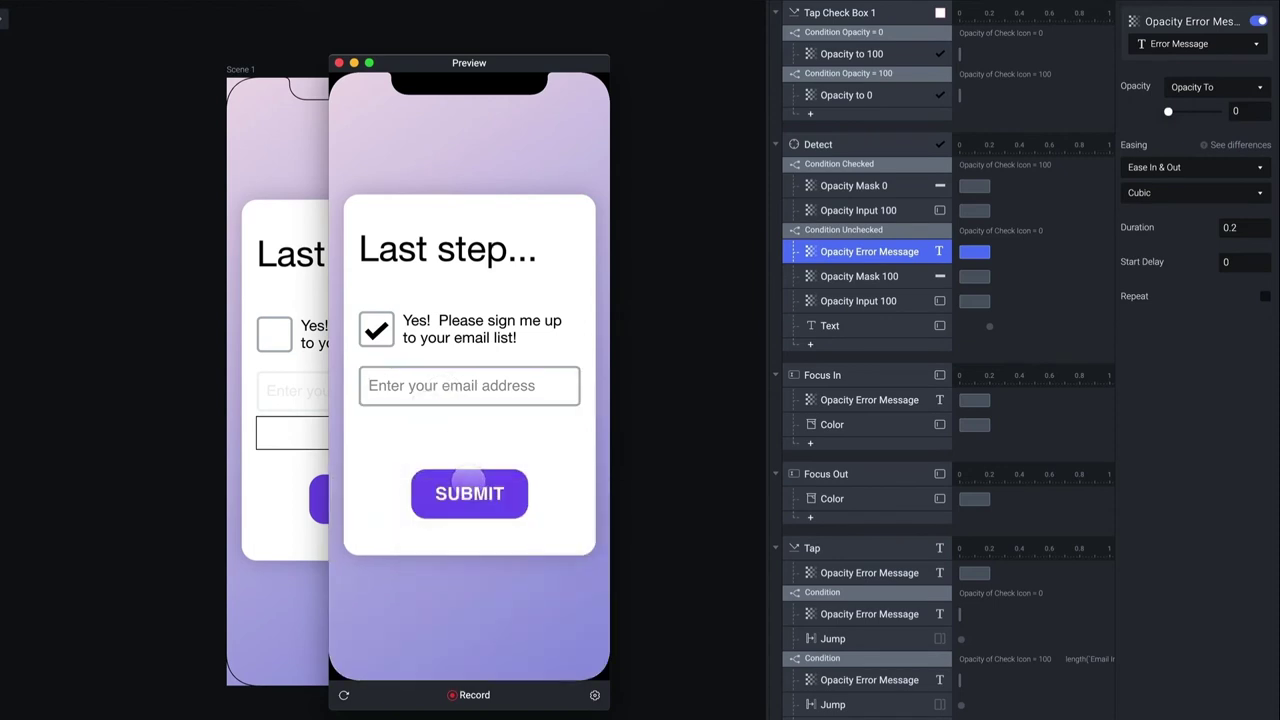
pyautogui.click(471, 486)
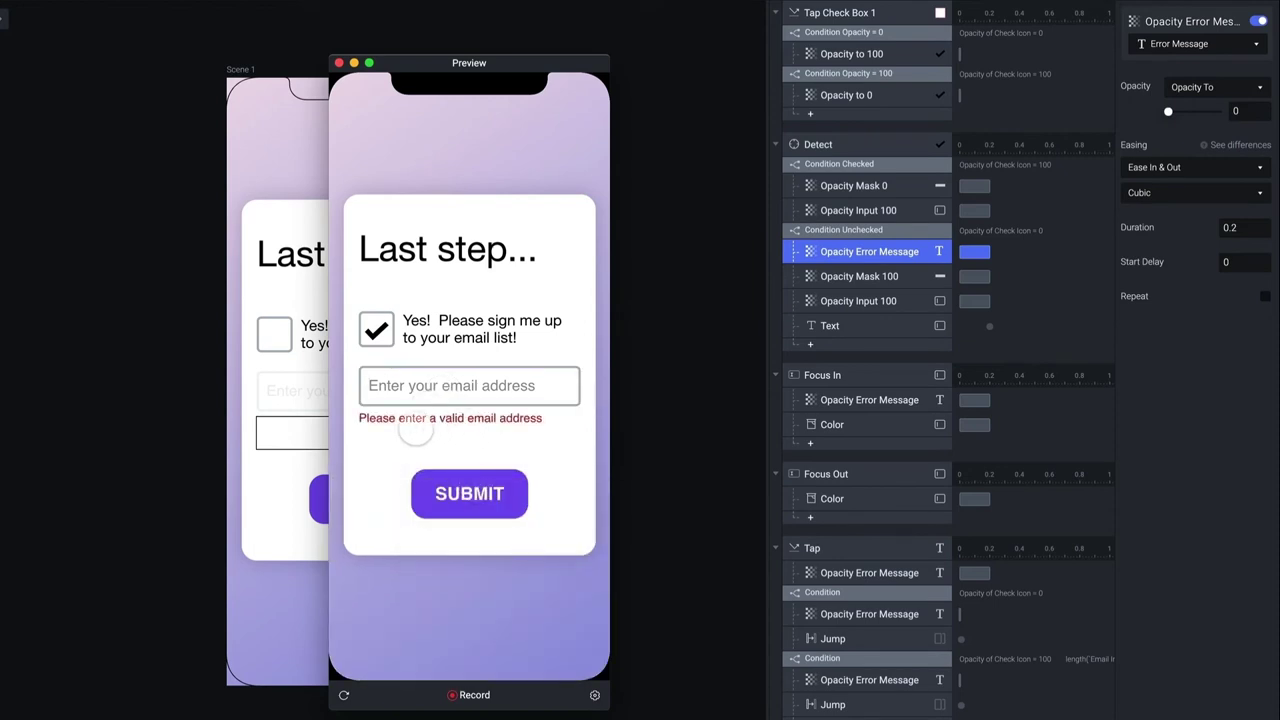
pyautogui.click(376, 329)
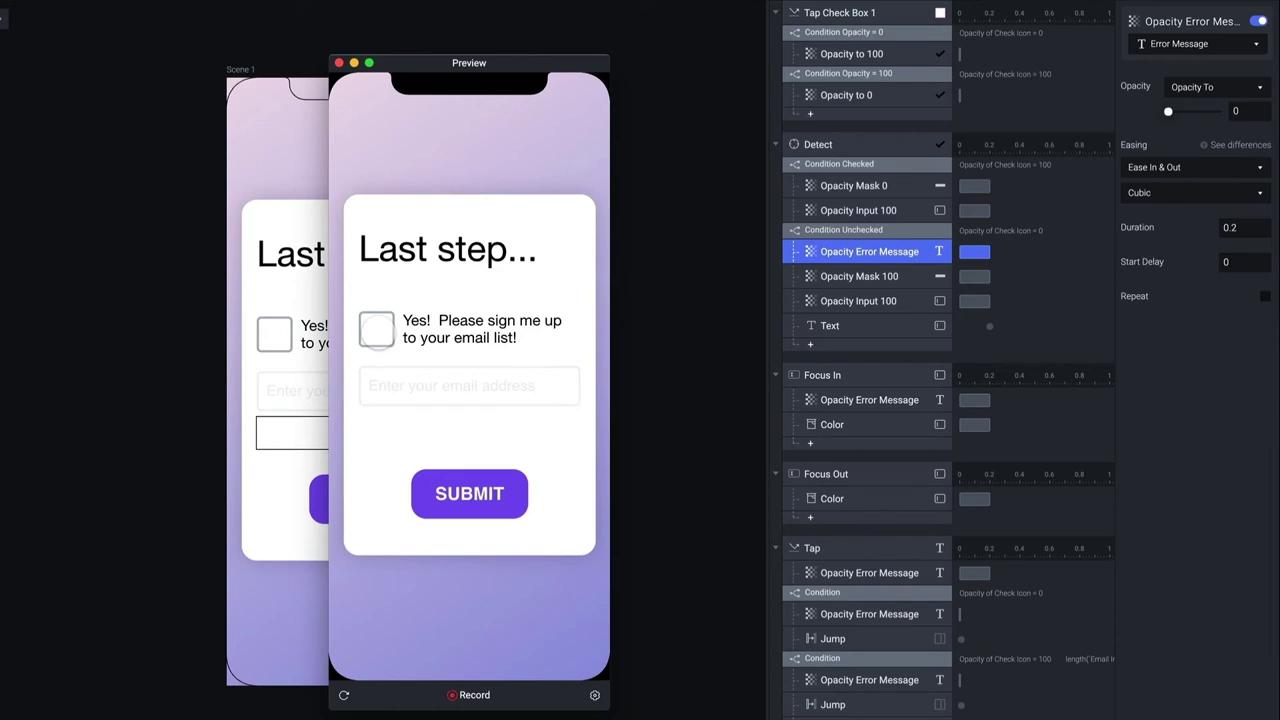
pyautogui.click(376, 329)
# Enter 'h' as the email, submit to reach All done!, and close the preview
pyautogui.click(436, 395)
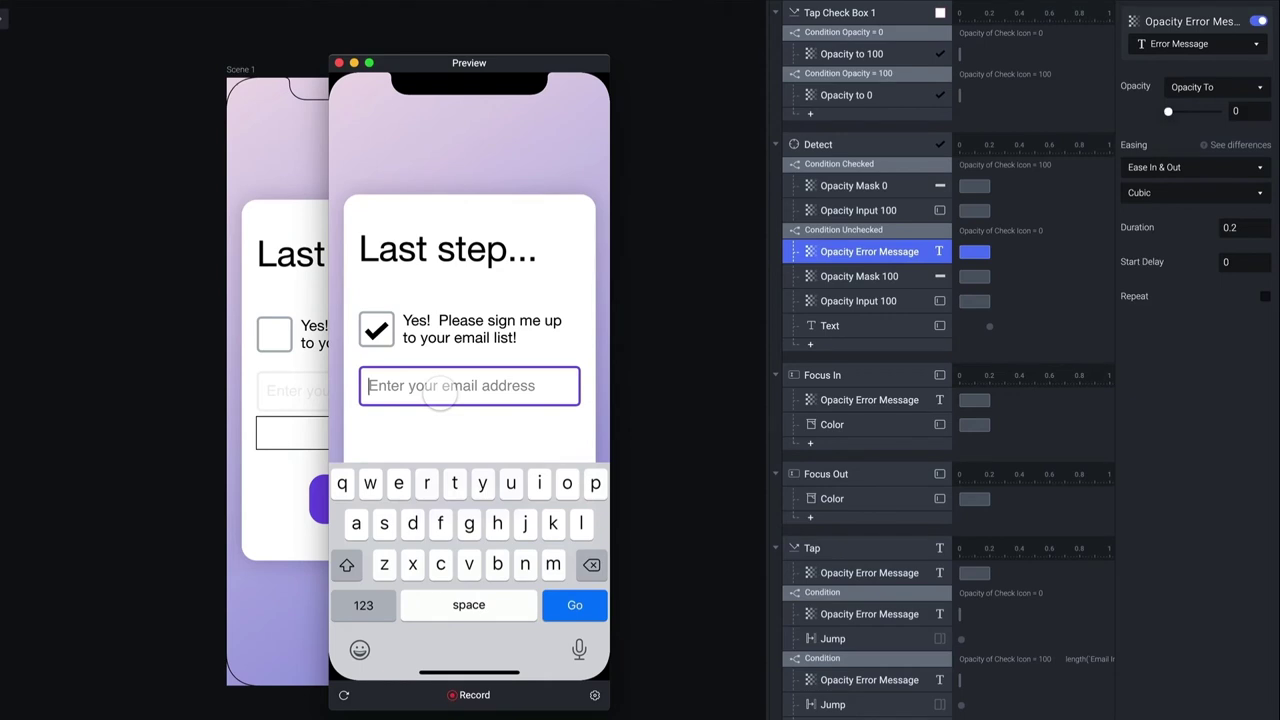
pyautogui.write('h')
pyautogui.click(400, 436)
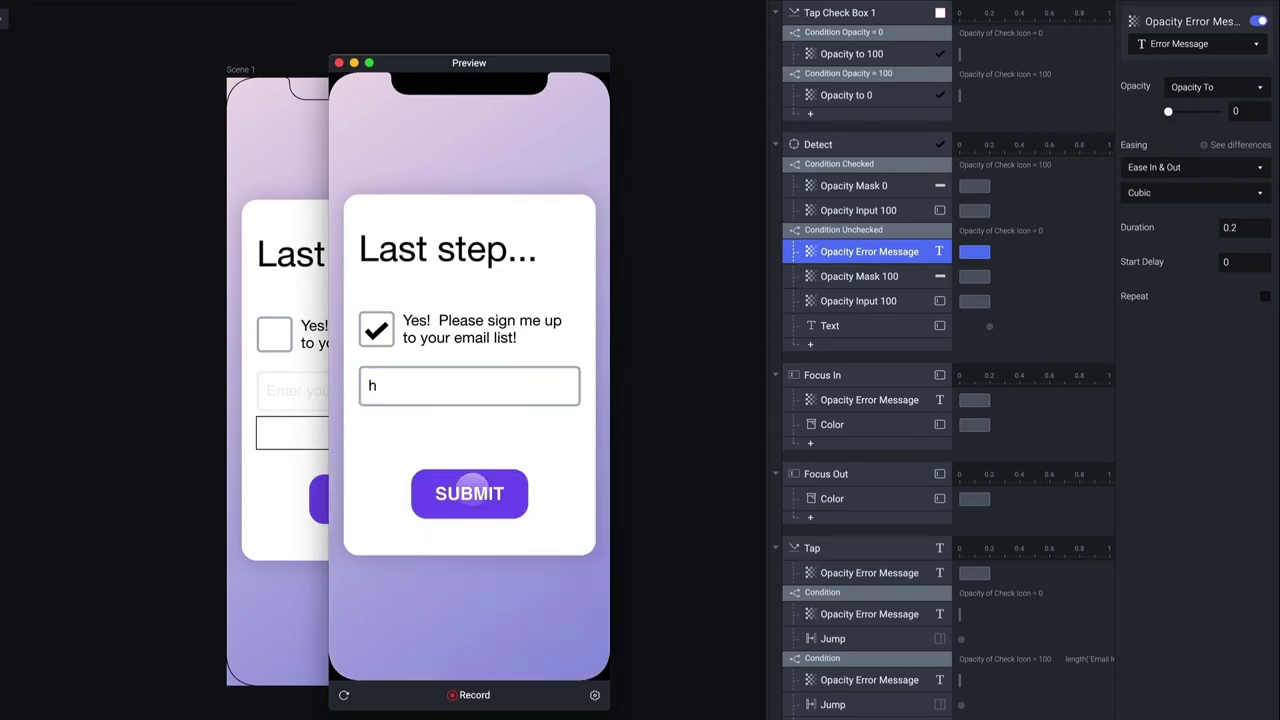
pyautogui.click(470, 488)
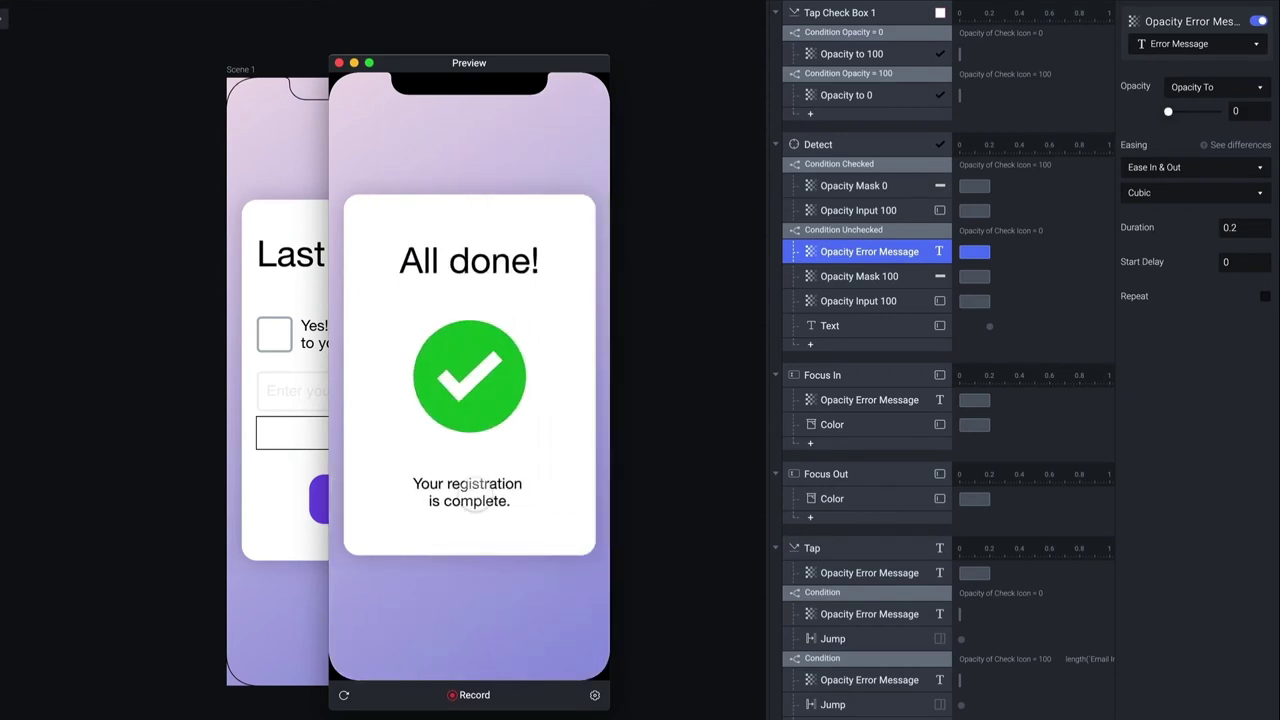
pyautogui.click(339, 62)
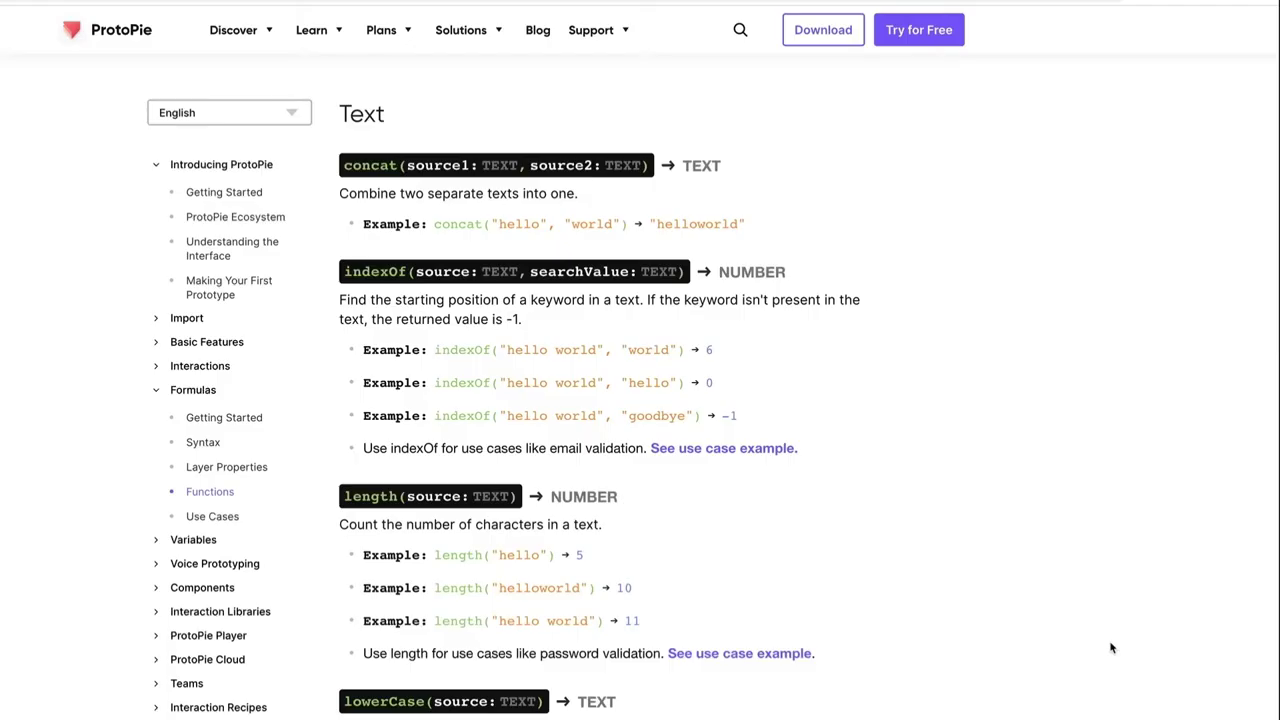
# Highlight indexOf, its searchValue parameter, NUMBER return type and the -1 result in the docs
pyautogui.scroll(-1, 874, 383)
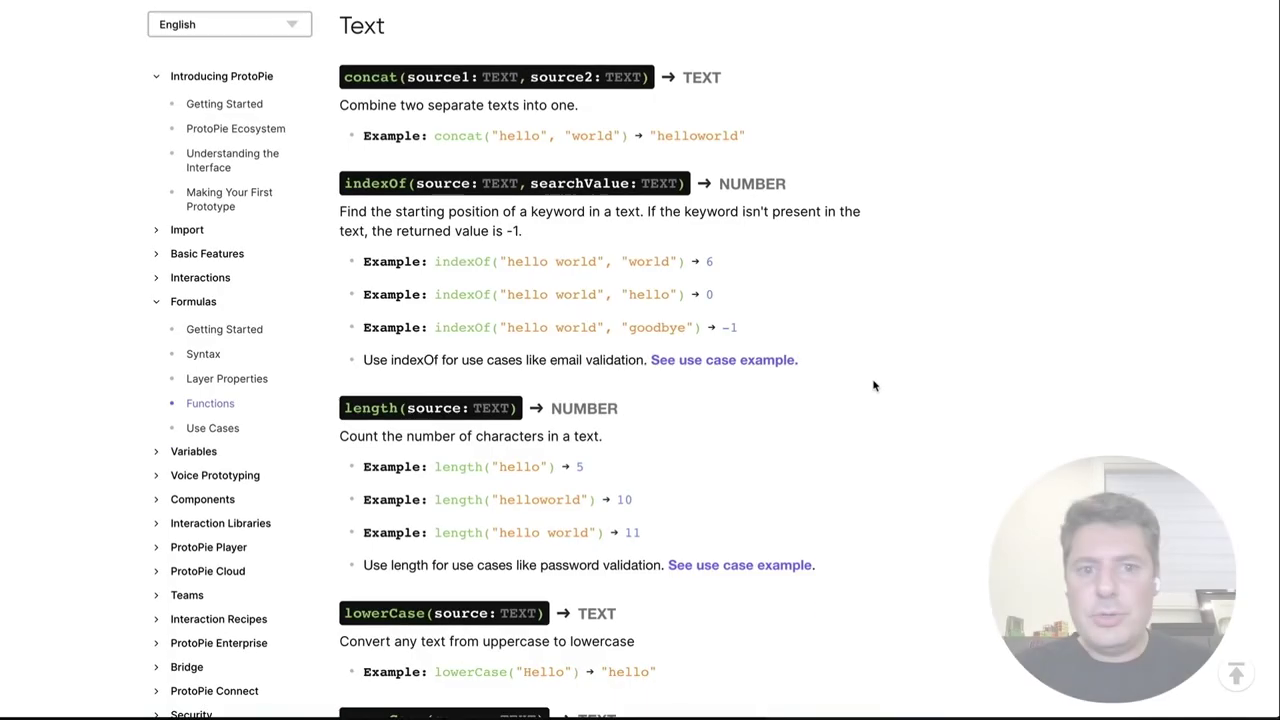
pyautogui.doubleClick(370, 183)
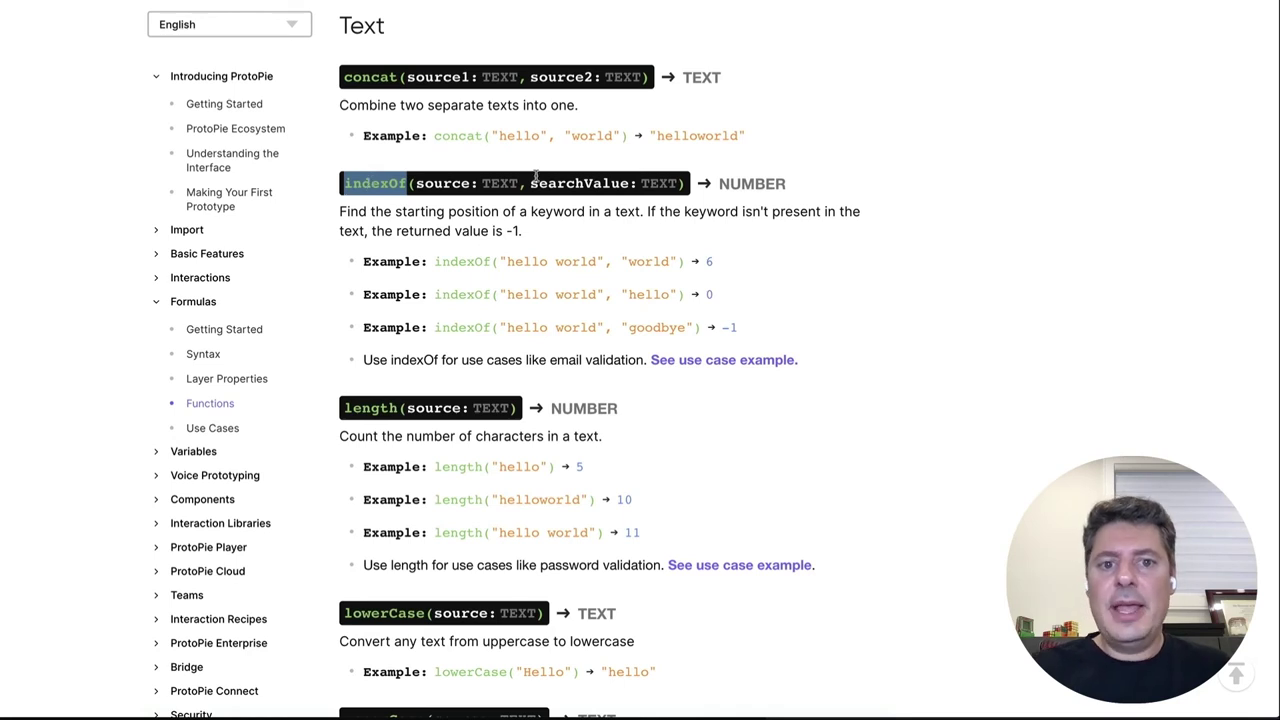
pyautogui.scroll(1, 500, 183)
pyautogui.moveTo(418, 186); pyautogui.dragTo(656, 184)
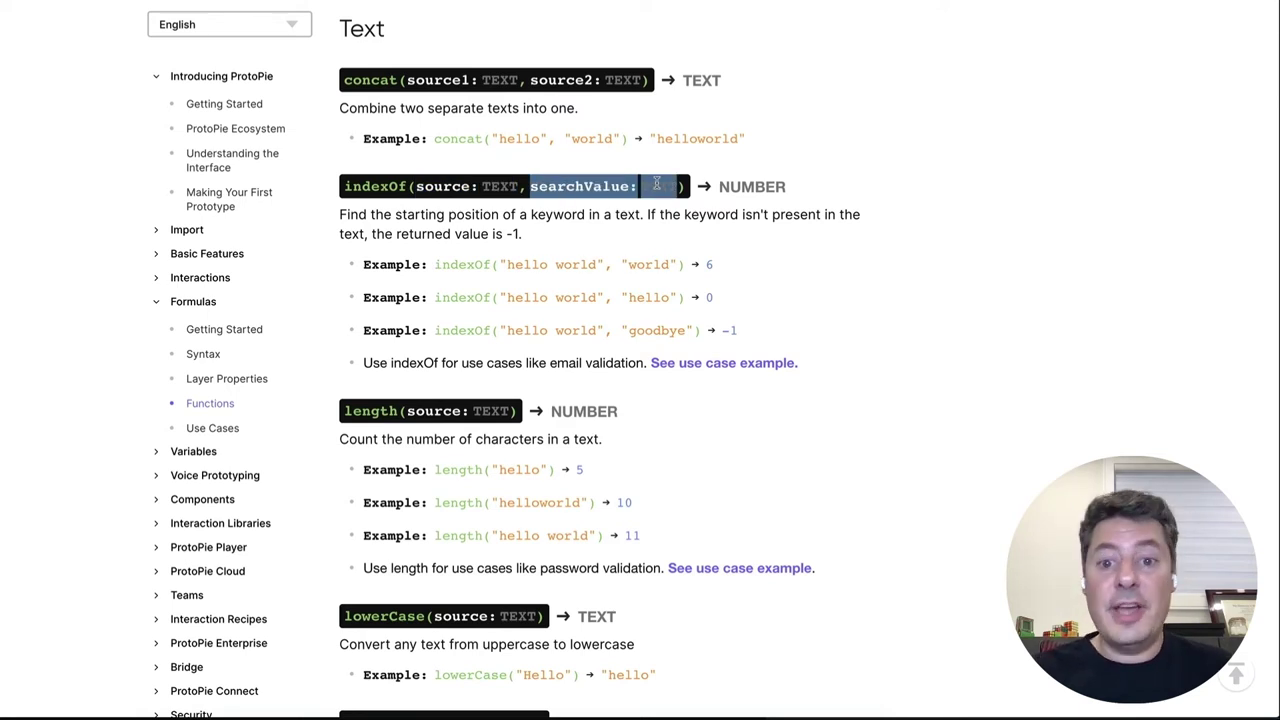
pyautogui.scroll(1, 657, 184)
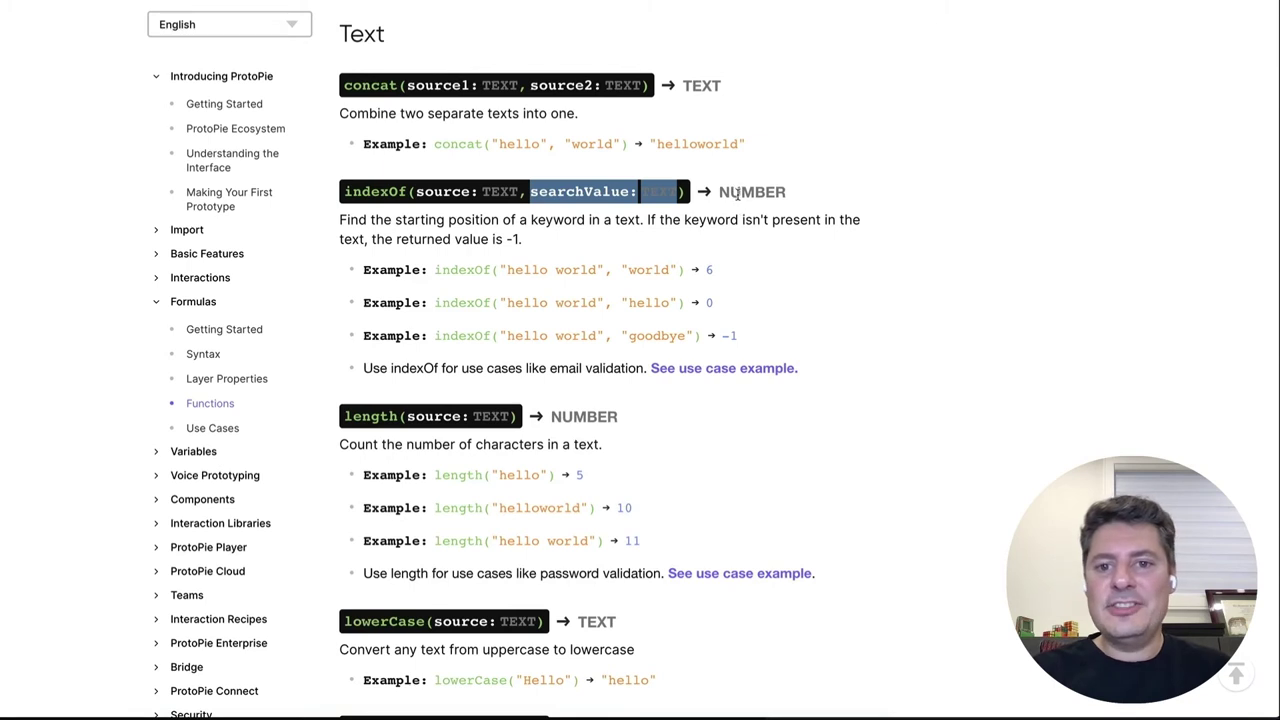
pyautogui.doubleClick(743, 191)
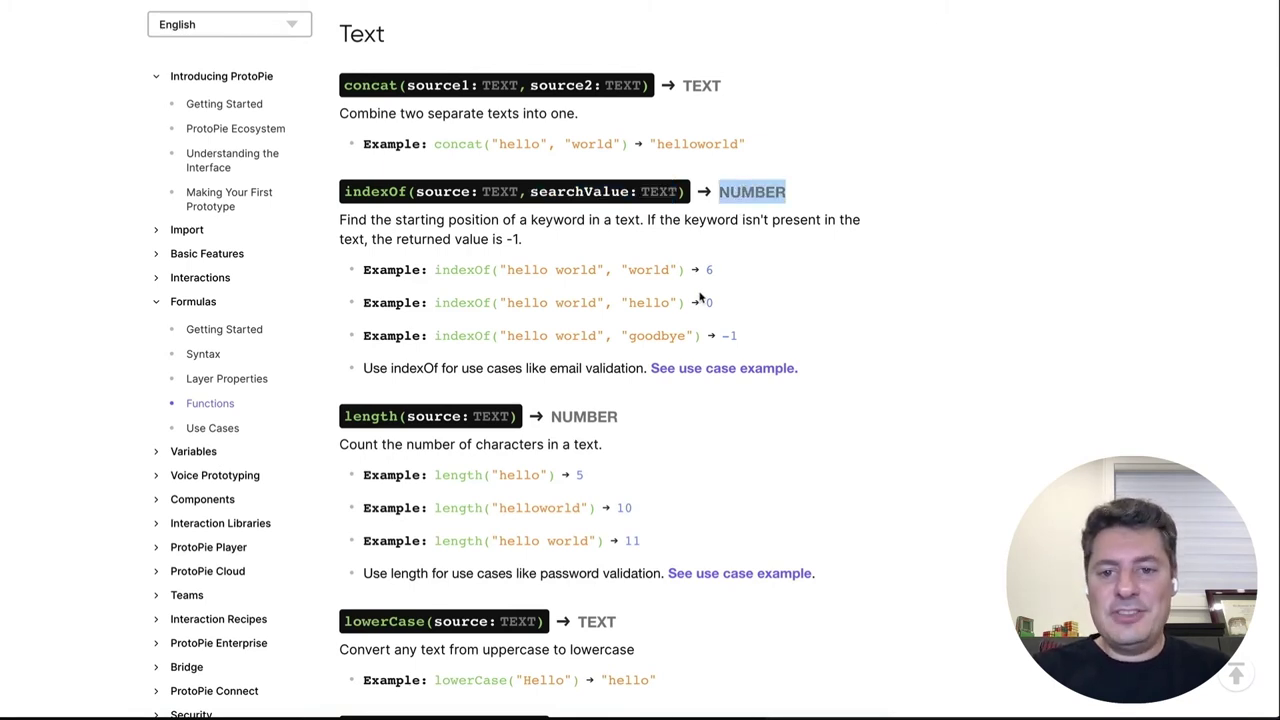
pyautogui.moveTo(737, 336); pyautogui.dragTo(724, 336)
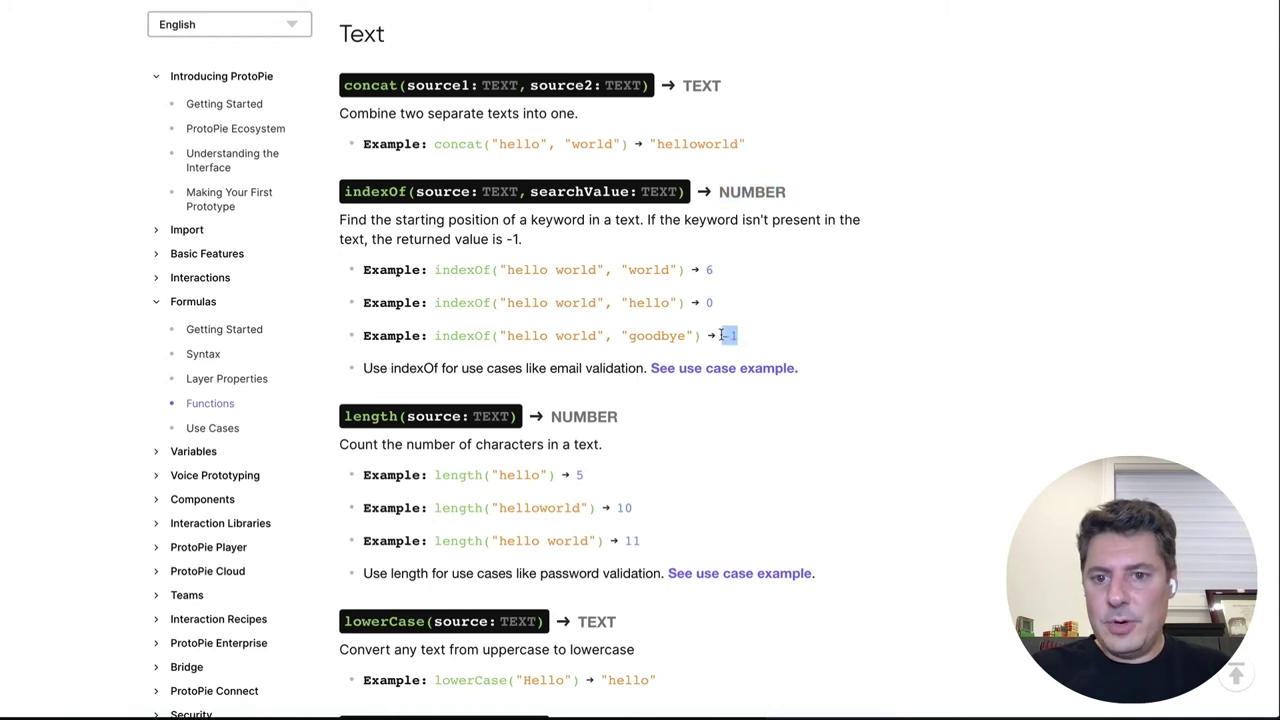
pyautogui.click(757, 340)
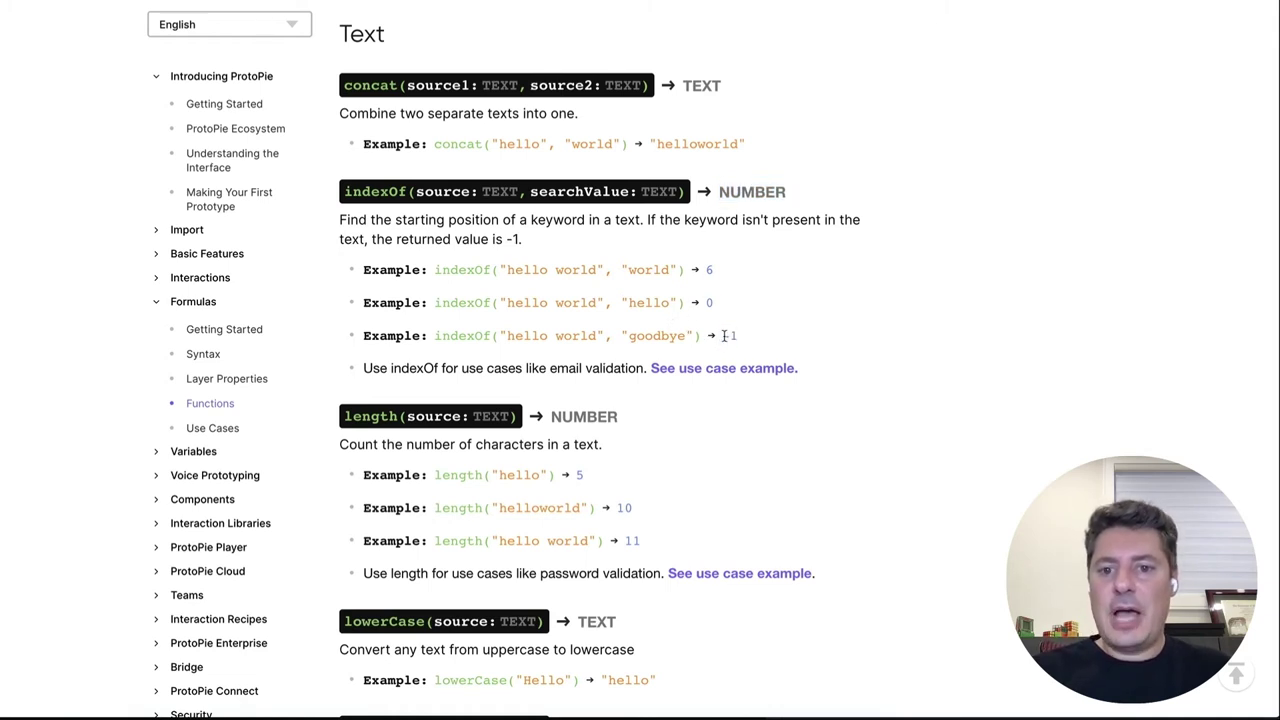
pyautogui.moveTo(722, 336); pyautogui.dragTo(735, 335)
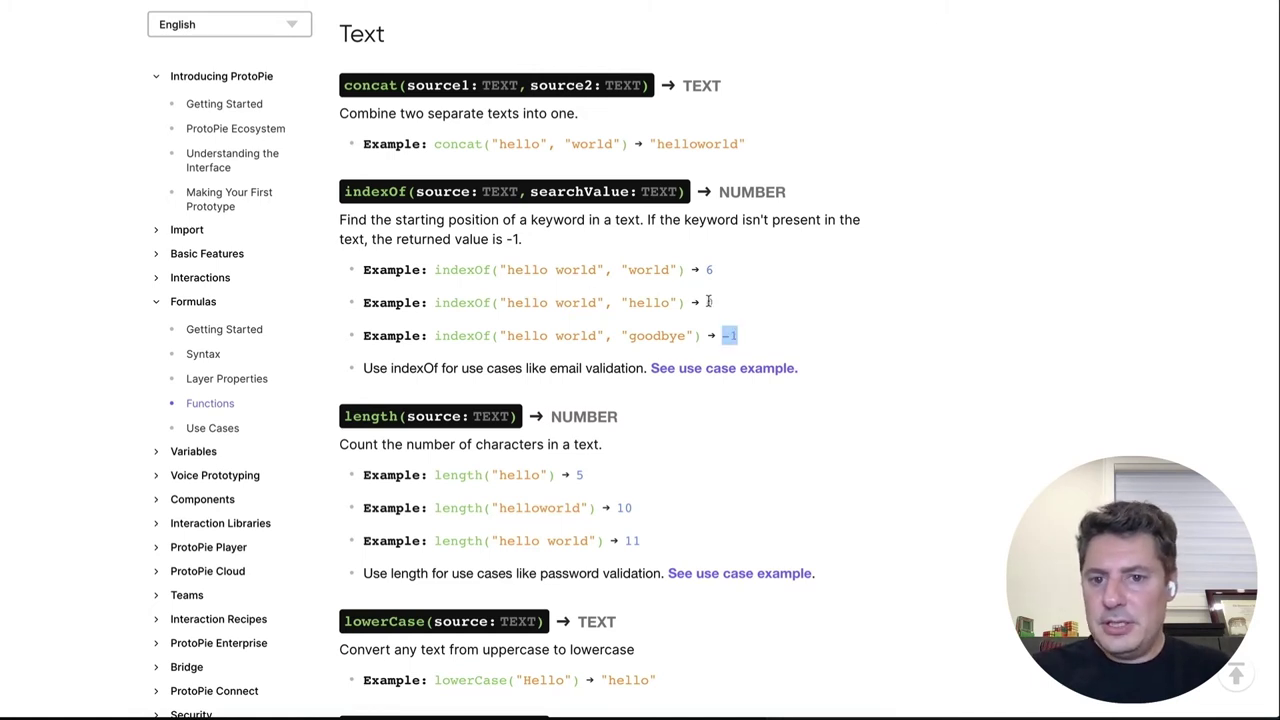
pyautogui.click(710, 302)
# Highlight the hello world example's search word, source text and result 0
pyautogui.scroll(-1, 714, 303)
pyautogui.moveTo(713, 295); pyautogui.dragTo(707, 292)
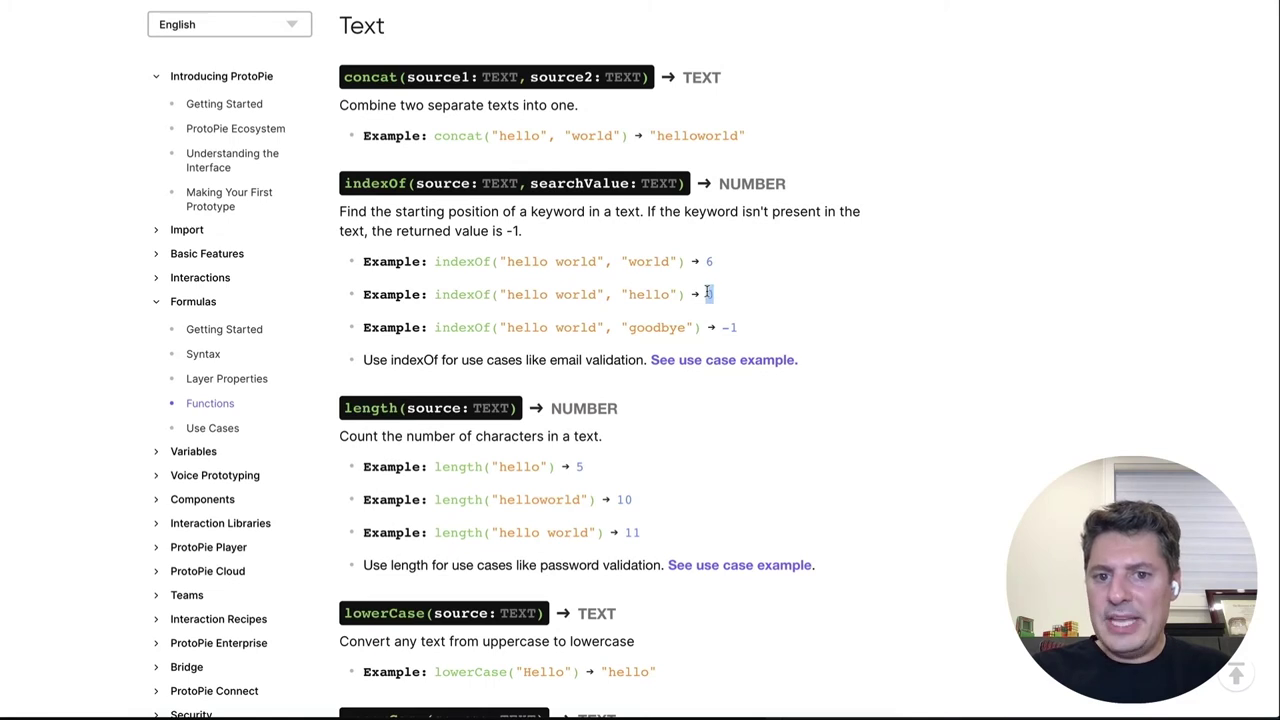
pyautogui.scroll(1, 650, 291)
pyautogui.doubleClick(650, 299)
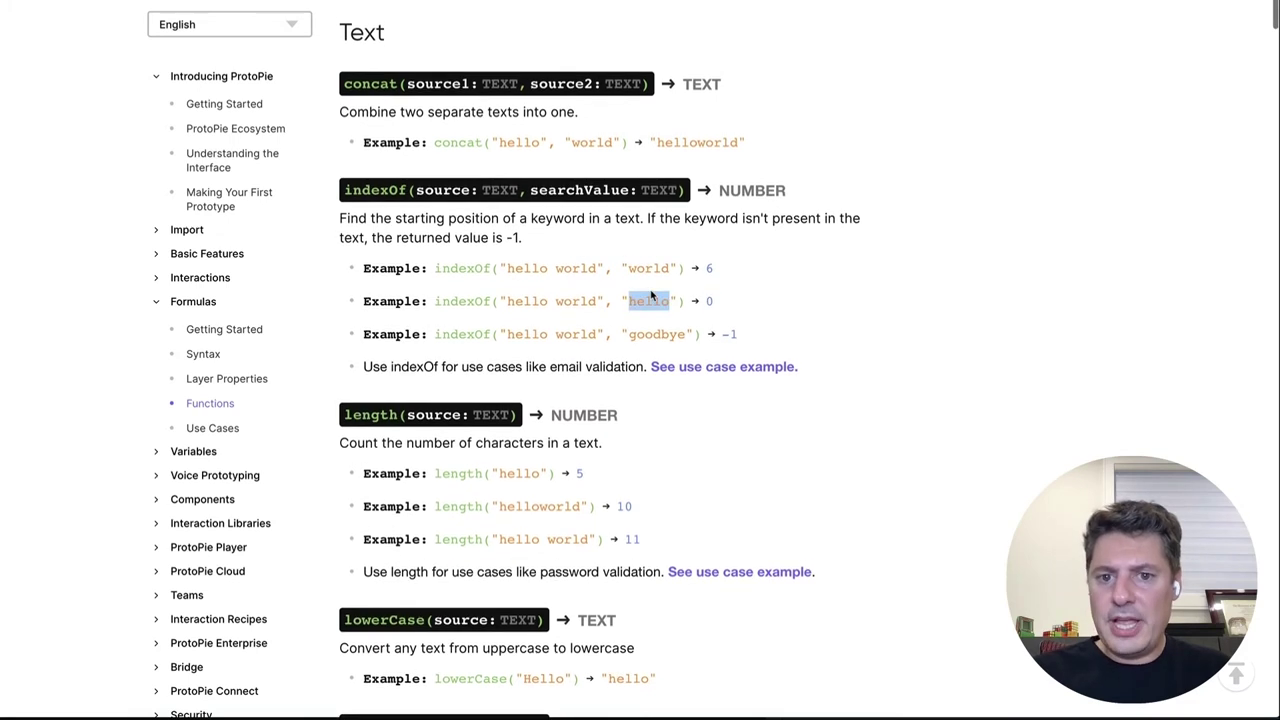
pyautogui.click(506, 300)
pyautogui.moveTo(506, 300); pyautogui.dragTo(548, 300)
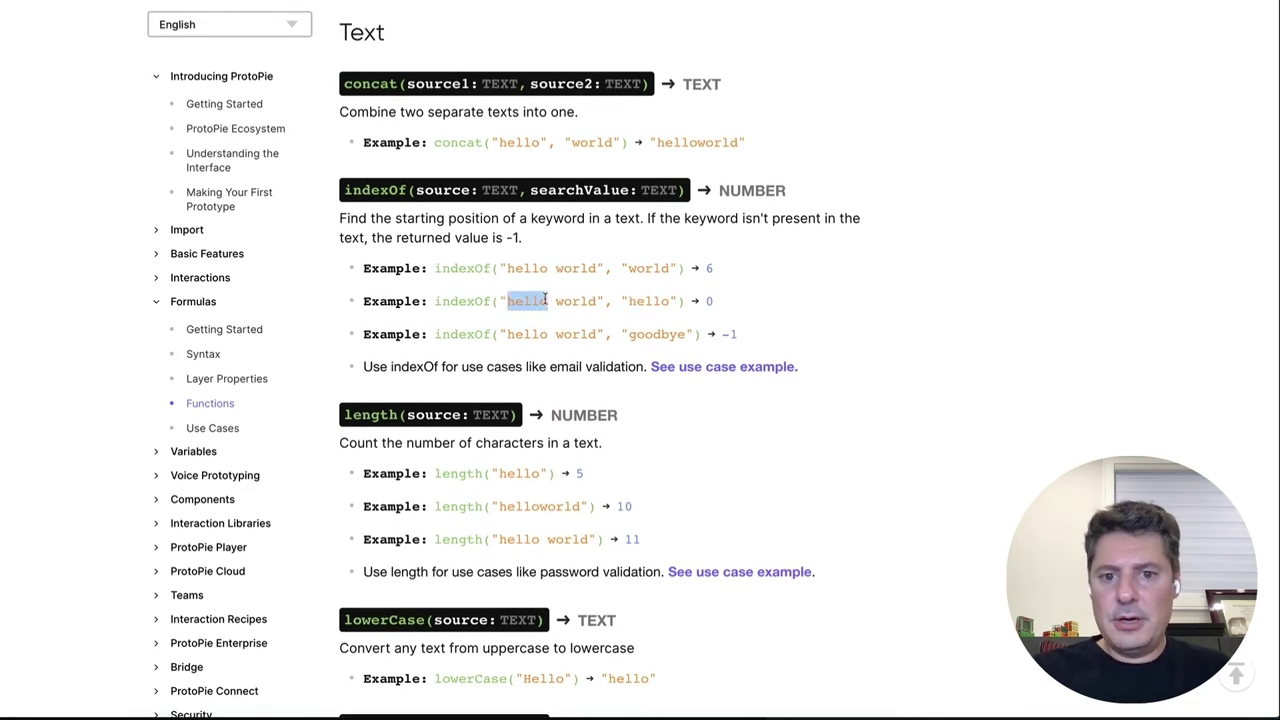
pyautogui.doubleClick(709, 300)
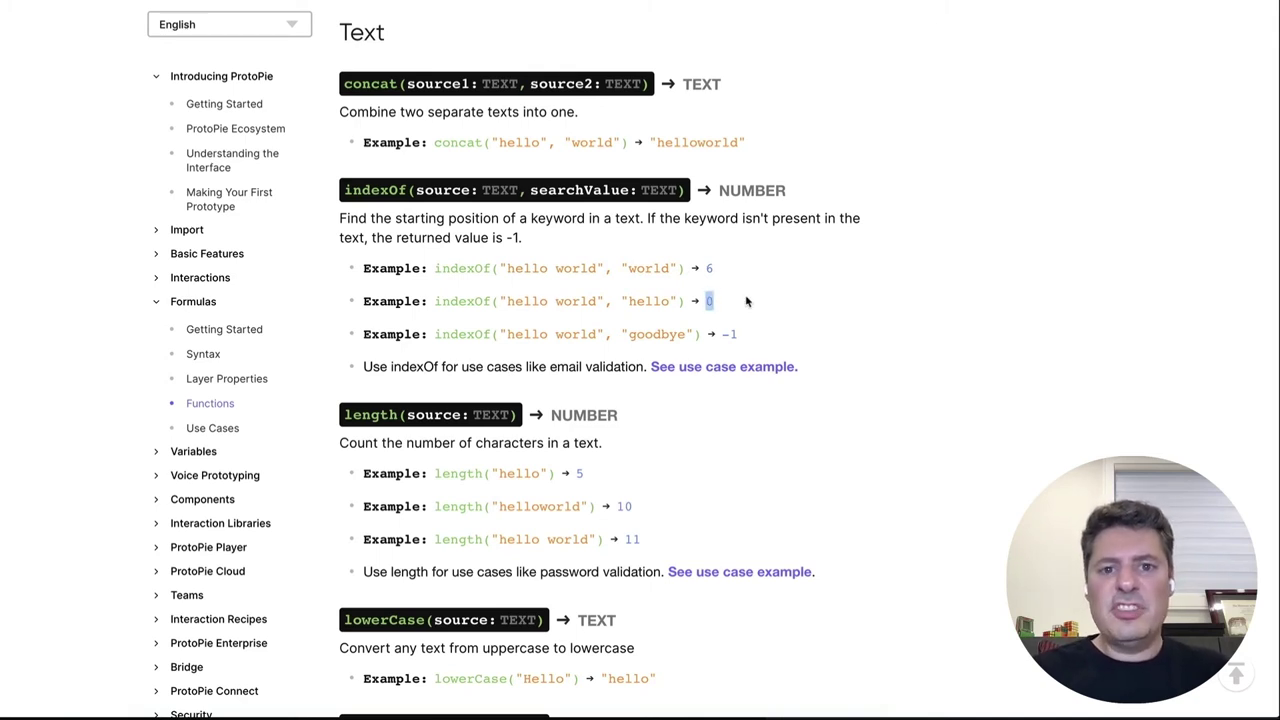
pyautogui.click(746, 301)
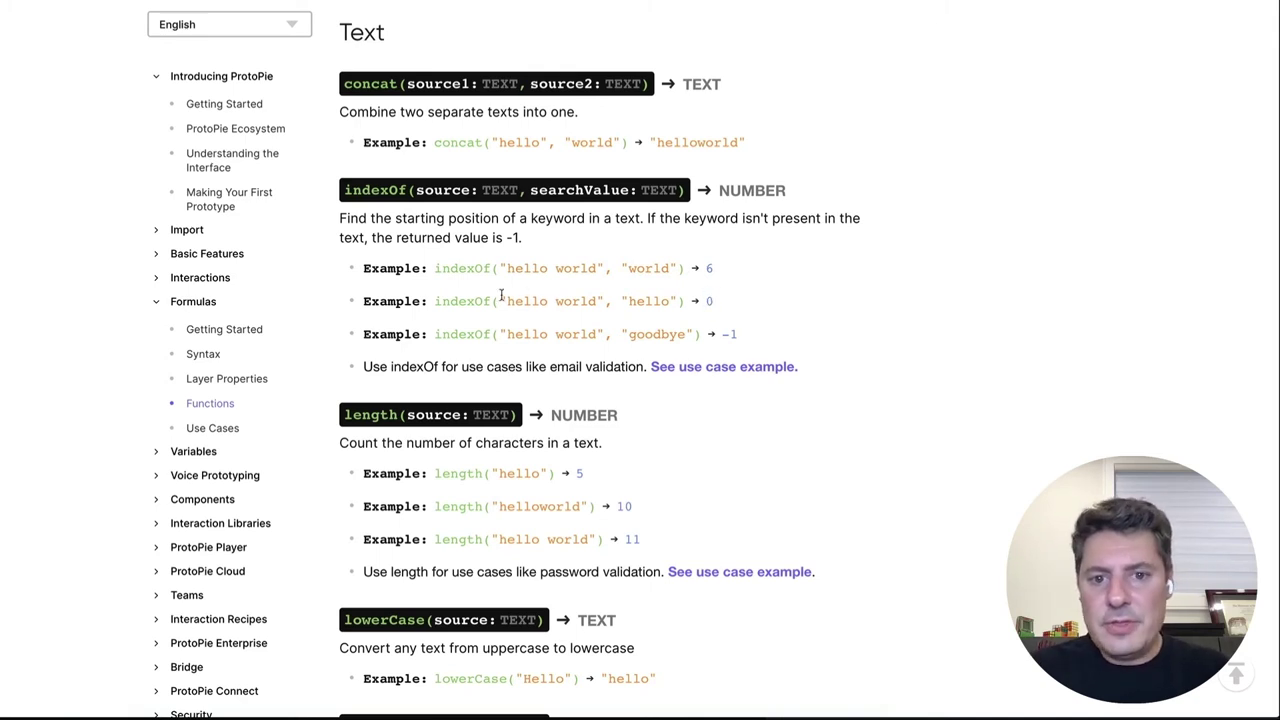
pyautogui.moveTo(507, 301); pyautogui.dragTo(596, 299)
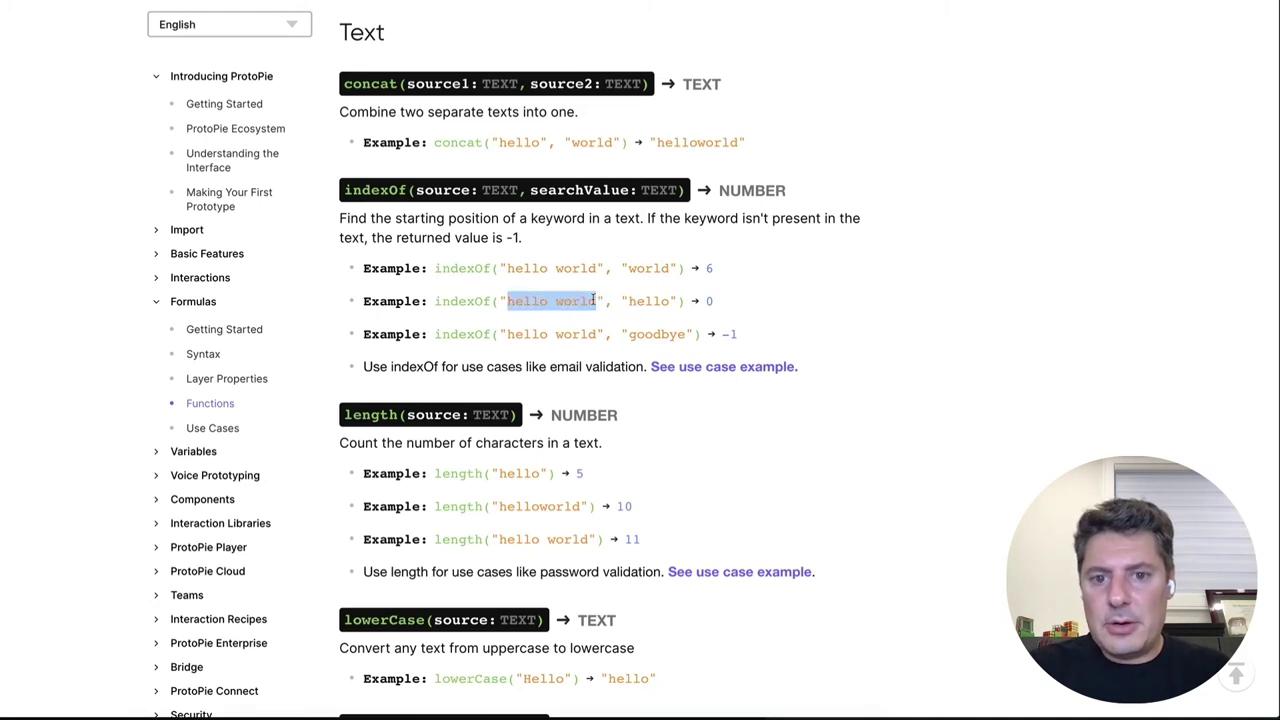
pyautogui.click(508, 301)
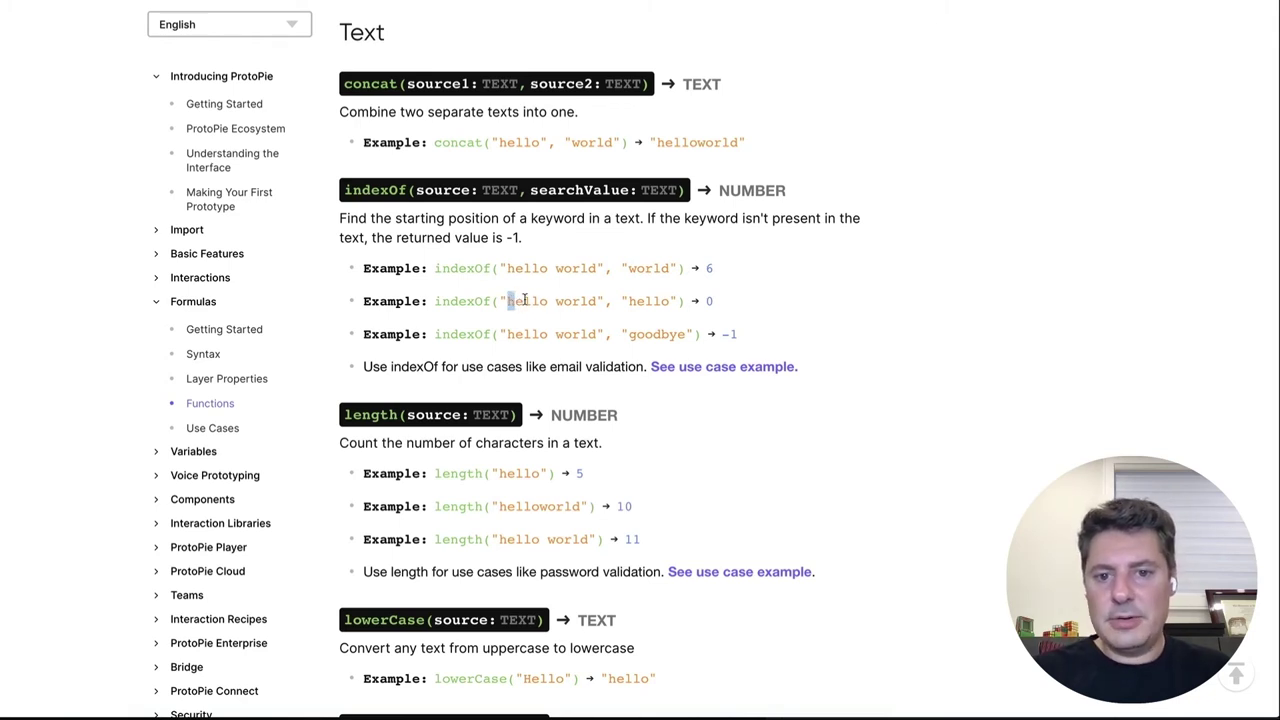
pyautogui.click(765, 303)
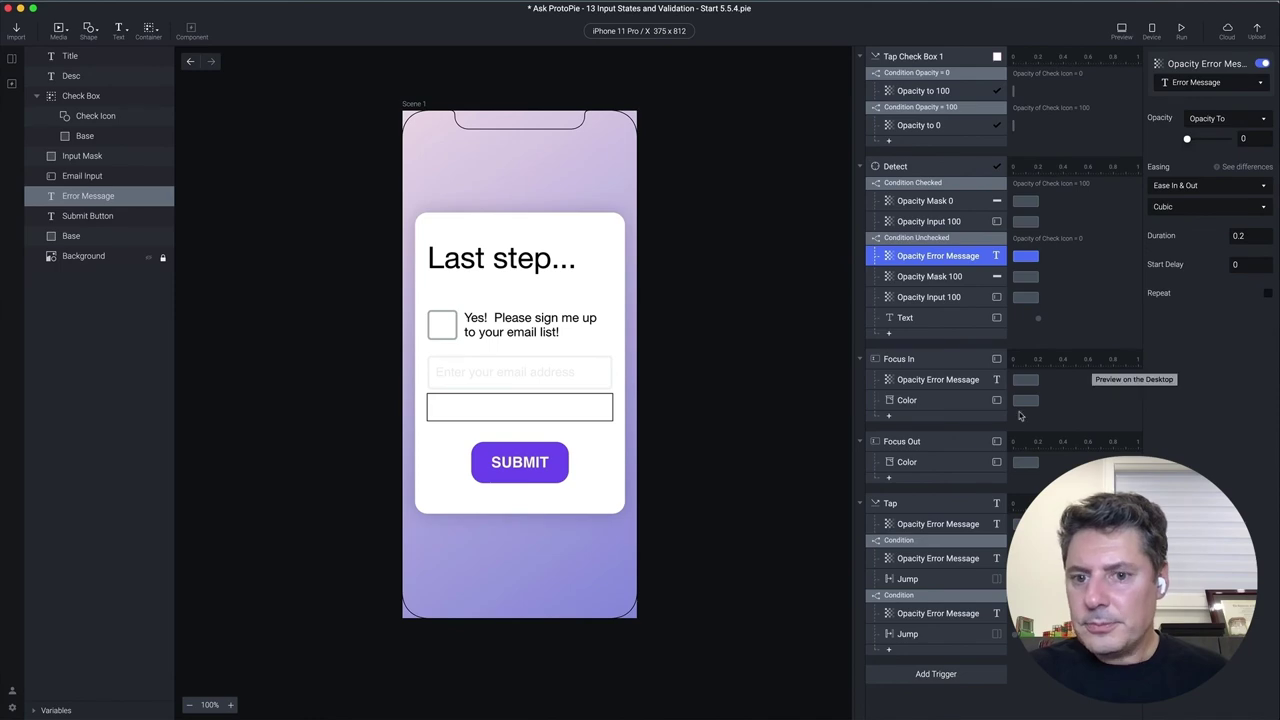
# Set Condition 3 of the second Tap condition to Formula and begin typing indexOf
pyautogui.click(926, 596)
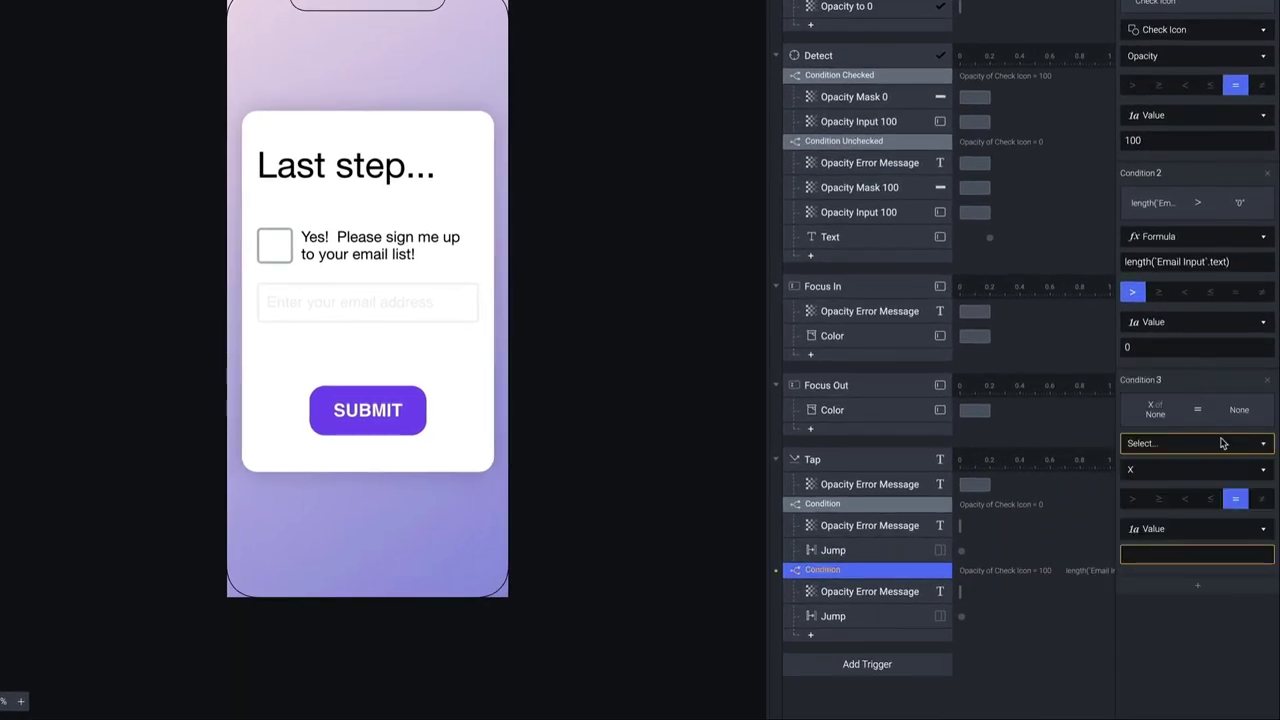
pyautogui.click(1222, 442)
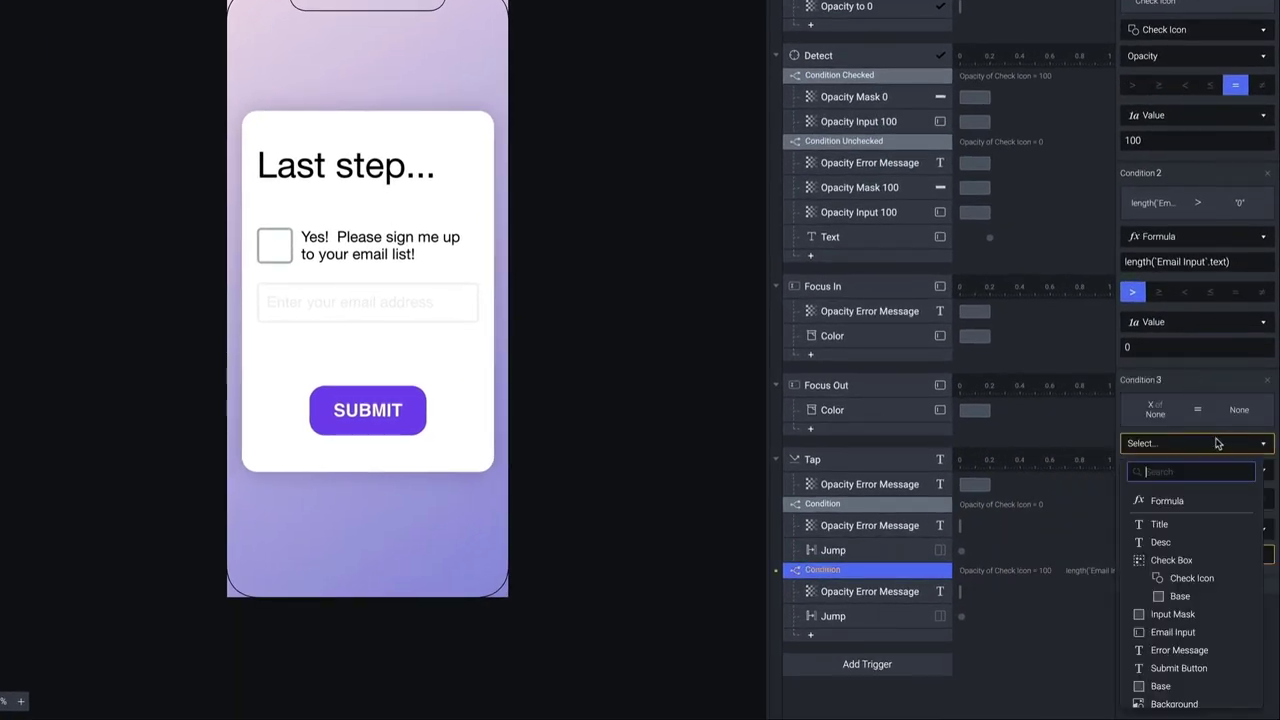
pyautogui.click(1175, 504)
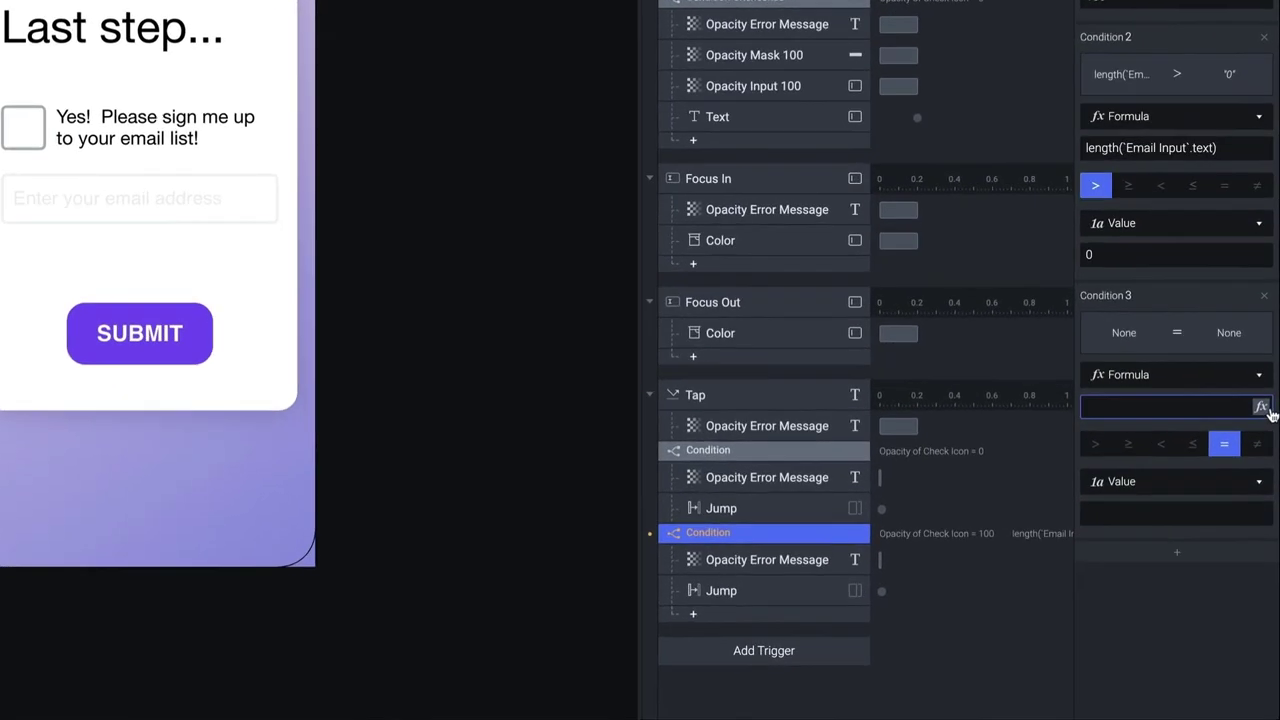
pyautogui.click(1264, 447)
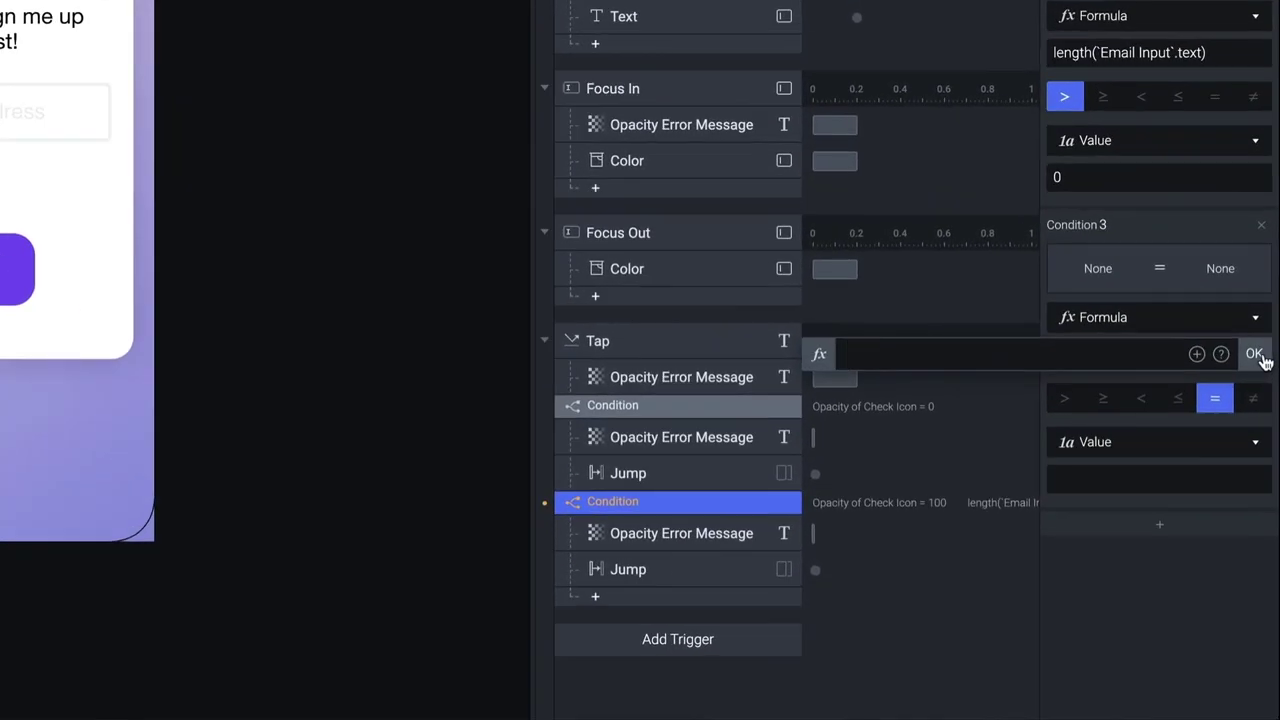
pyautogui.write('indexOf')
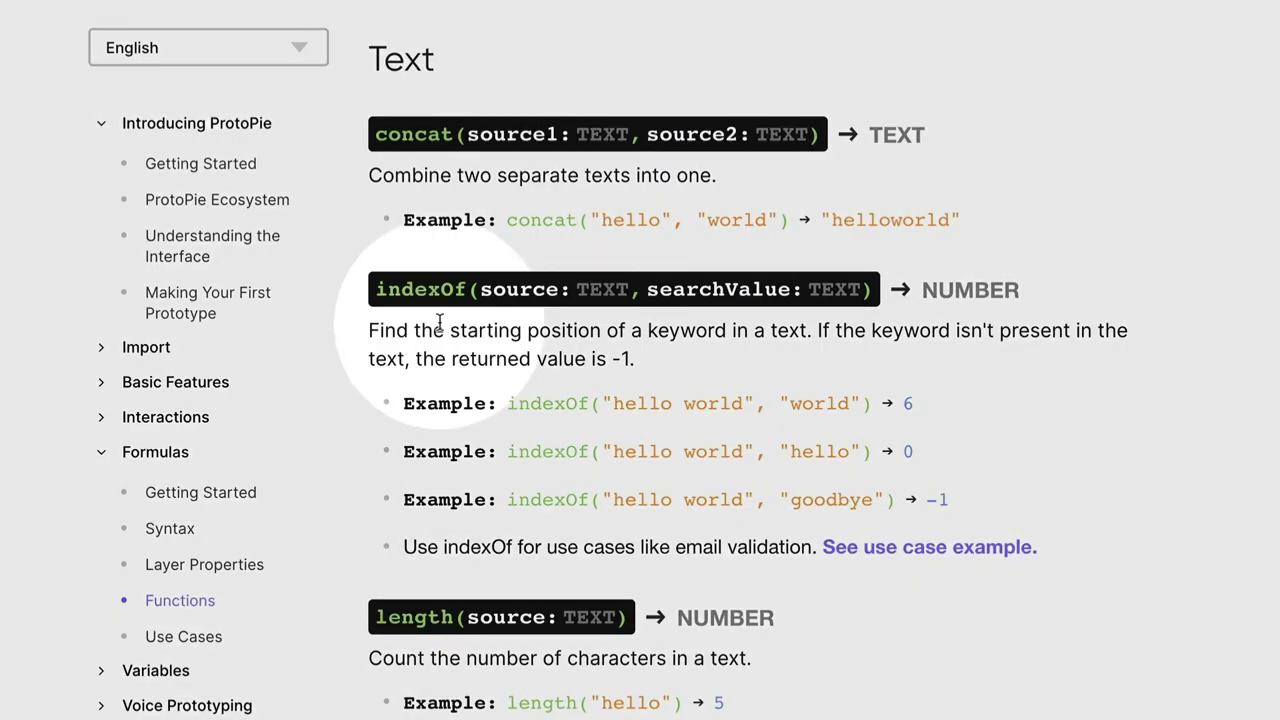
# Open the indexOf parenthesis and remove an accidentally inserted Input Mask layer reference
pyautogui.doubleClick(449, 290)
pyautogui.moveTo(449, 290); pyautogui.dragTo(452, 288)
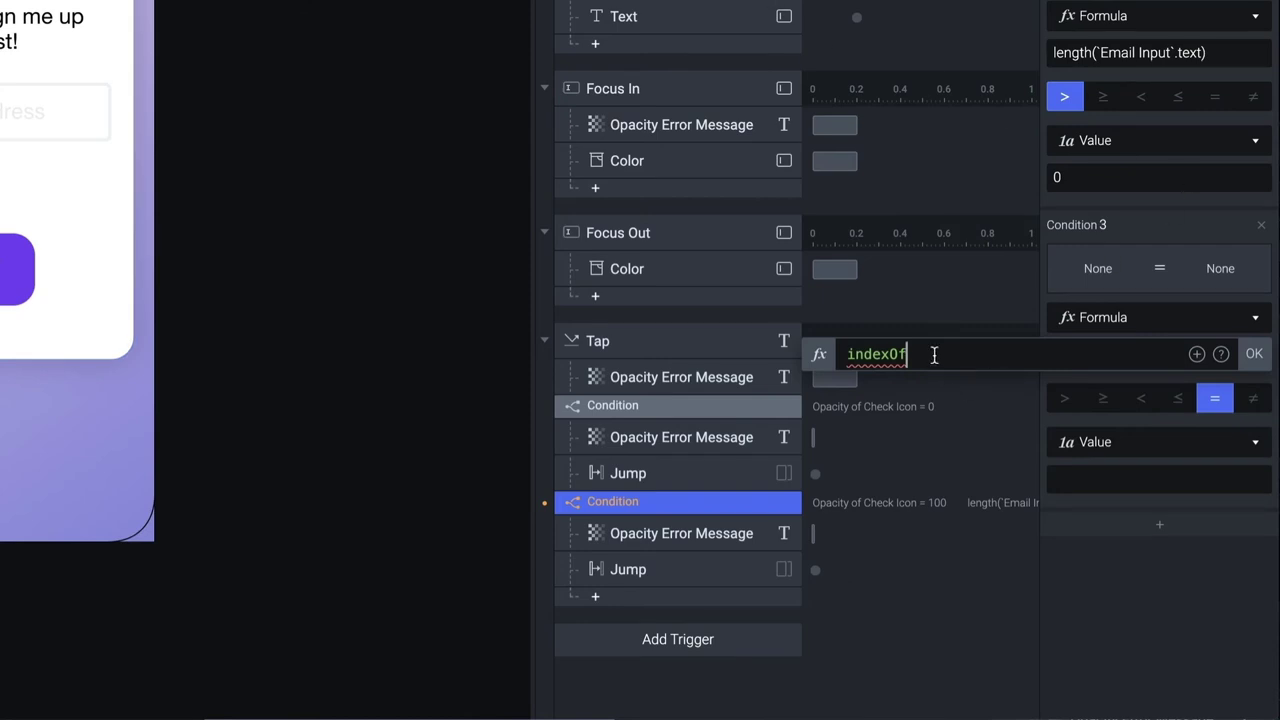
pyautogui.write('(')
pyautogui.click(1197, 356)
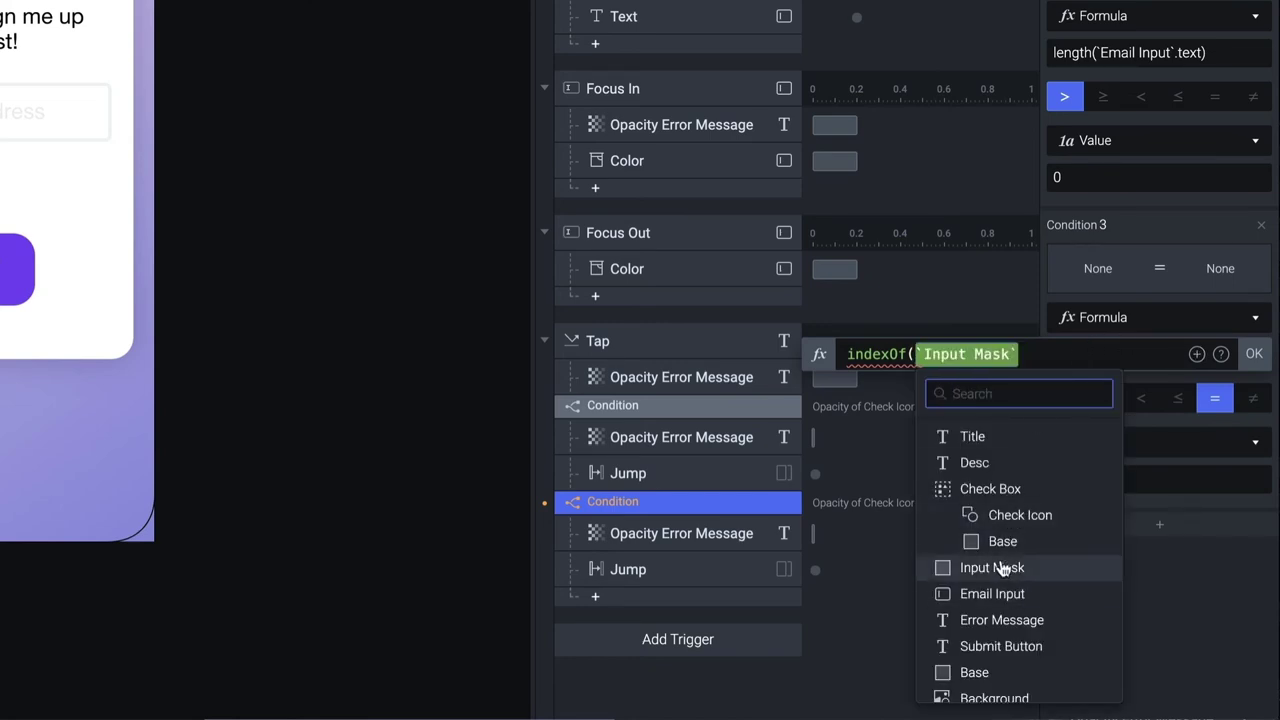
pyautogui.click(1003, 567)
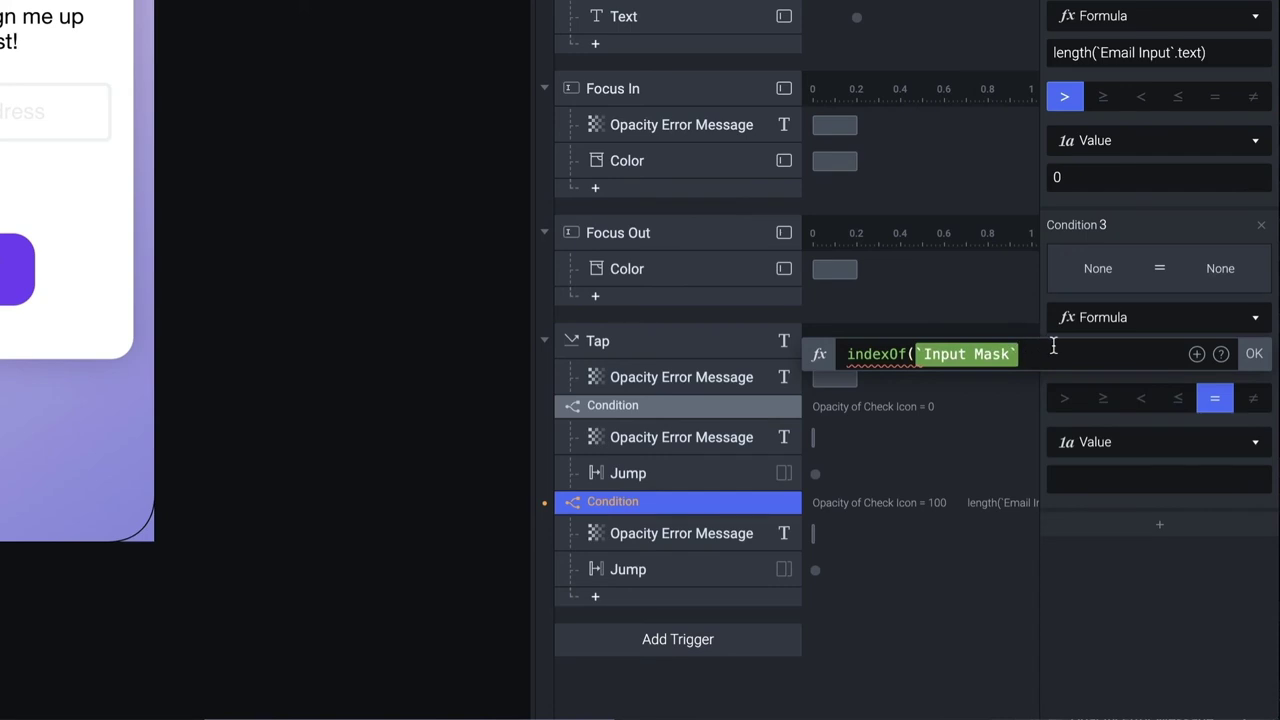
pyautogui.press('BackSpace')
pyautogui.press('BackSpace')
pyautogui.press('BackSpace')
pyautogui.press('BackSpace')
pyautogui.press('BackSpace')
pyautogui.press('BackSpace')
pyautogui.press('BackSpace')
pyautogui.press('BackSpace')
pyautogui.press('BackSpace')
pyautogui.press('BackSpace')
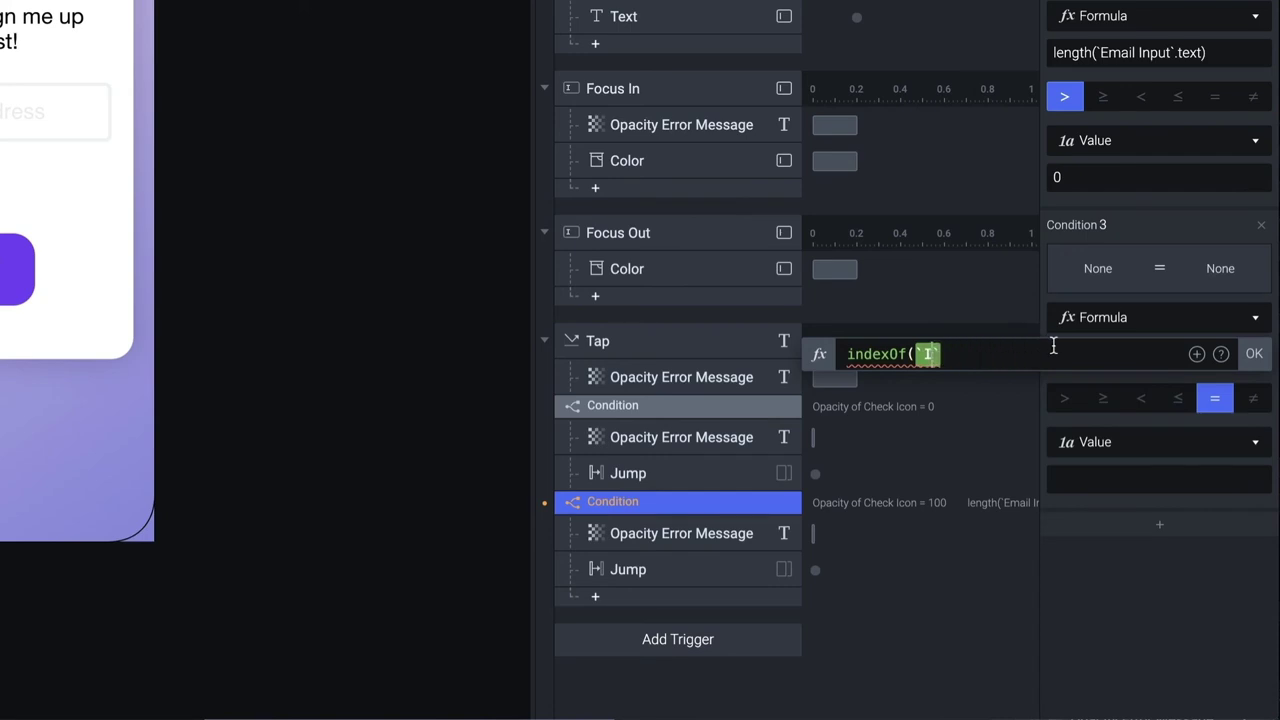
pyautogui.press('BackSpace')
pyautogui.press('BackSpace')
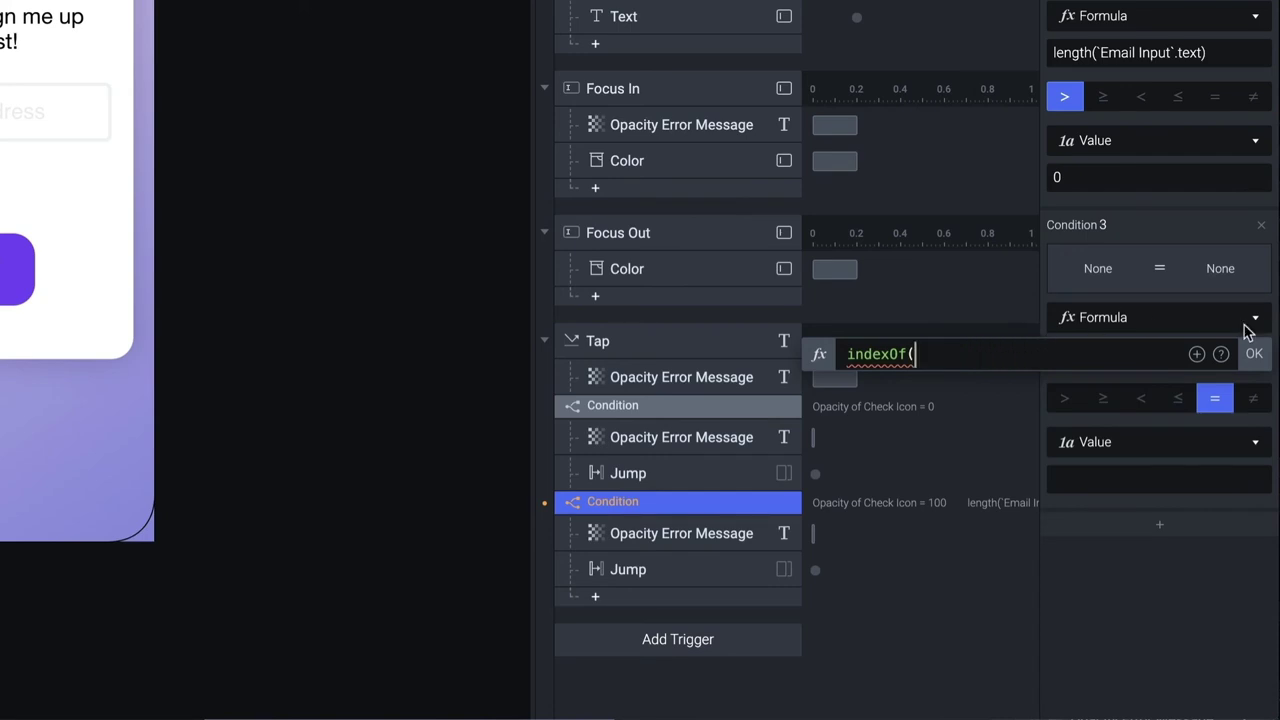
# Complete the formula as indexOf(`Email Input`.text, "@") and commit it
pyautogui.click(1196, 354)
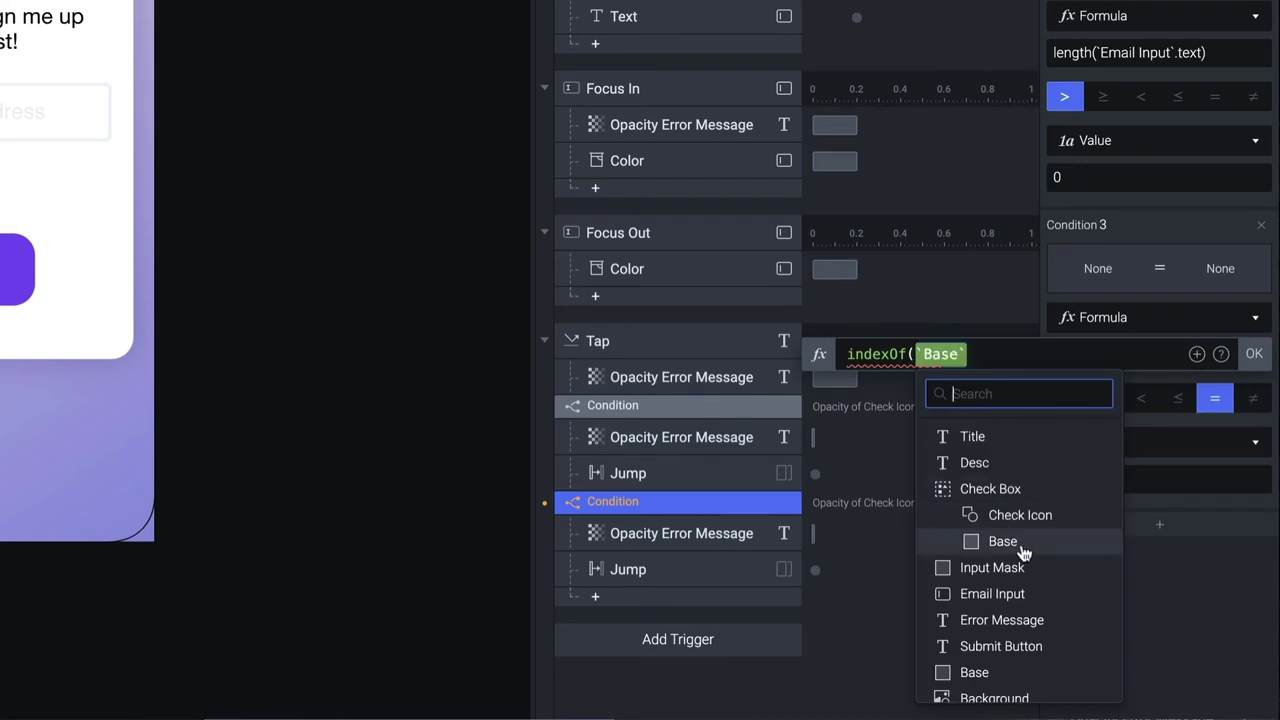
pyautogui.click(1018, 594)
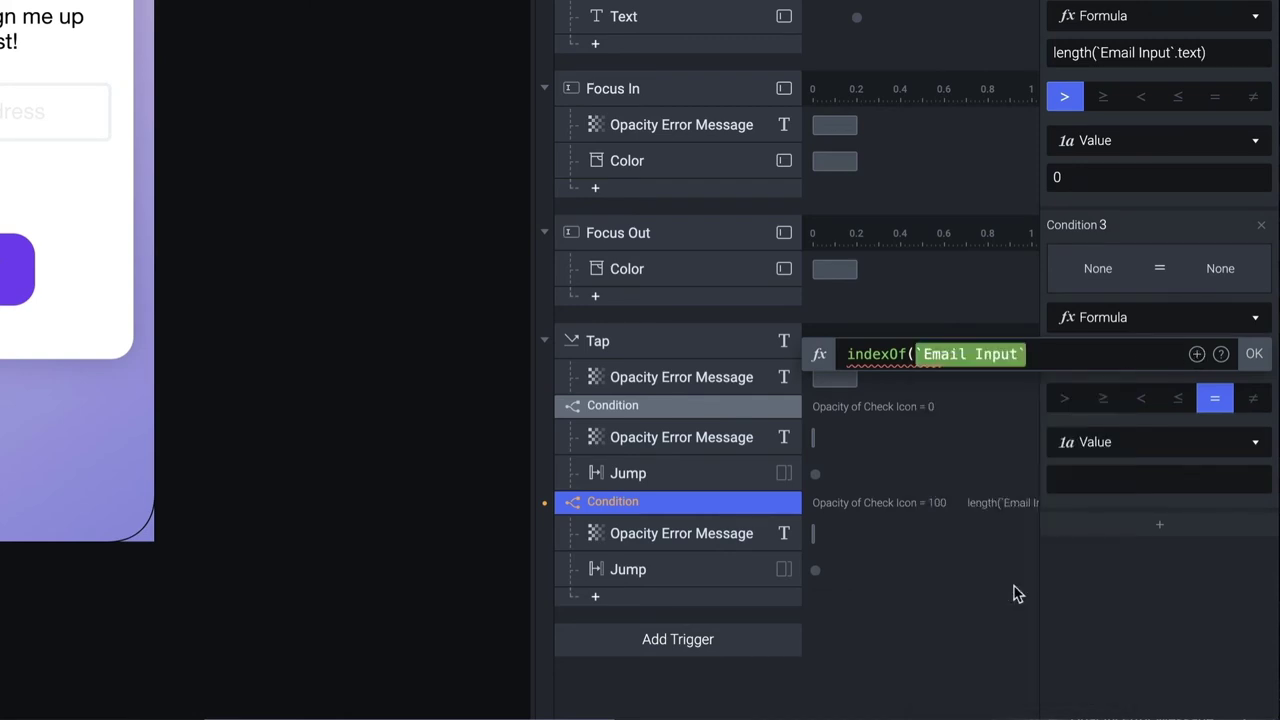
pyautogui.write('.text')
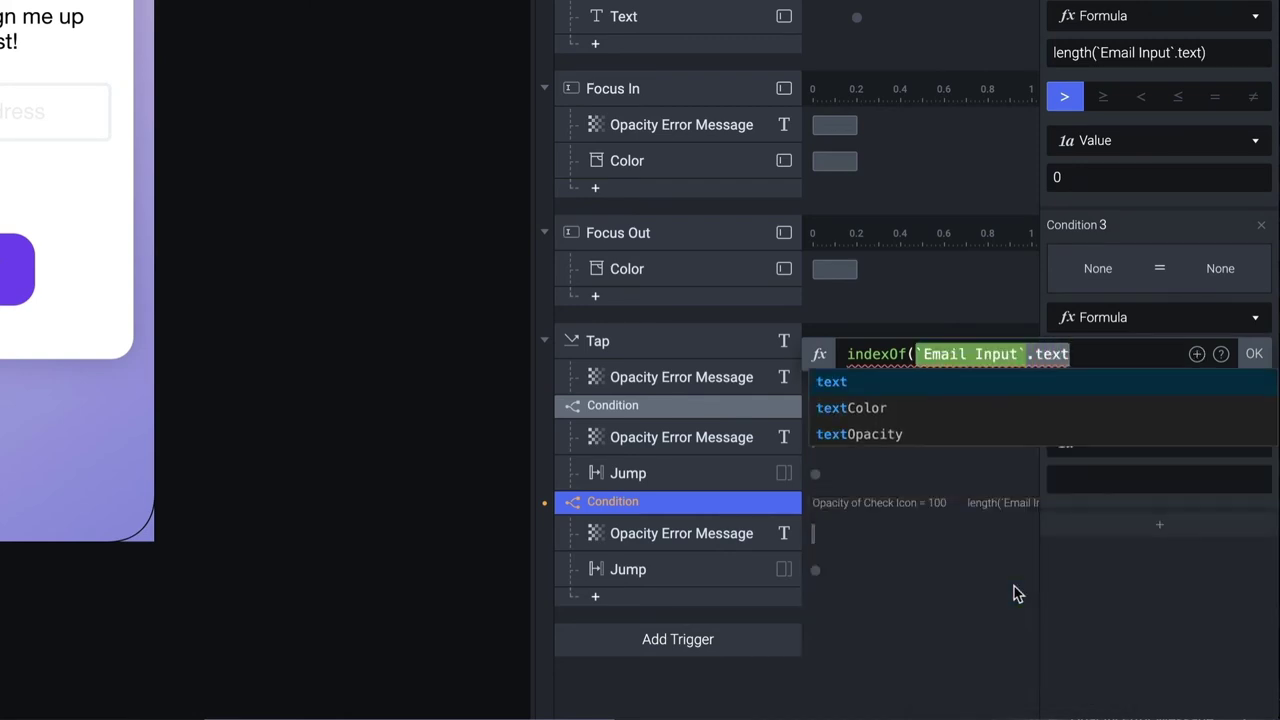
pyautogui.write(',')
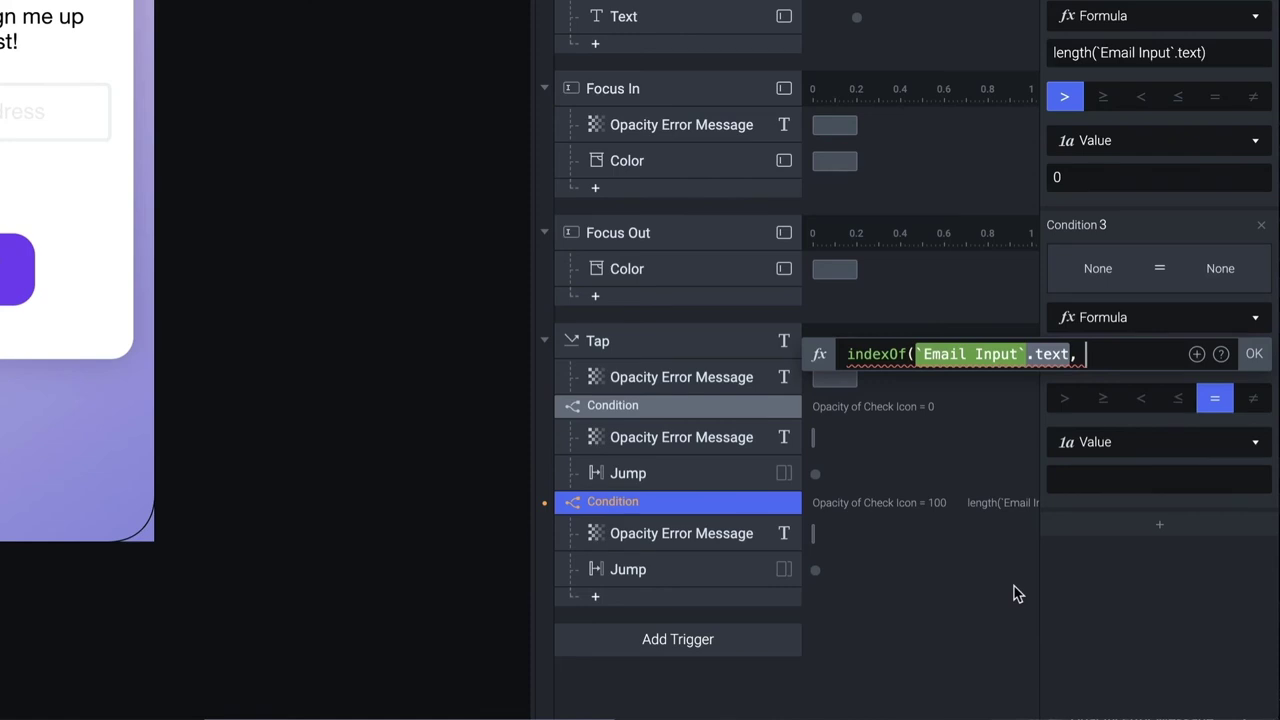
pyautogui.write('"@"')
pyautogui.moveTo(1098, 354)
pyautogui.write(')')
pyautogui.click(1256, 354)
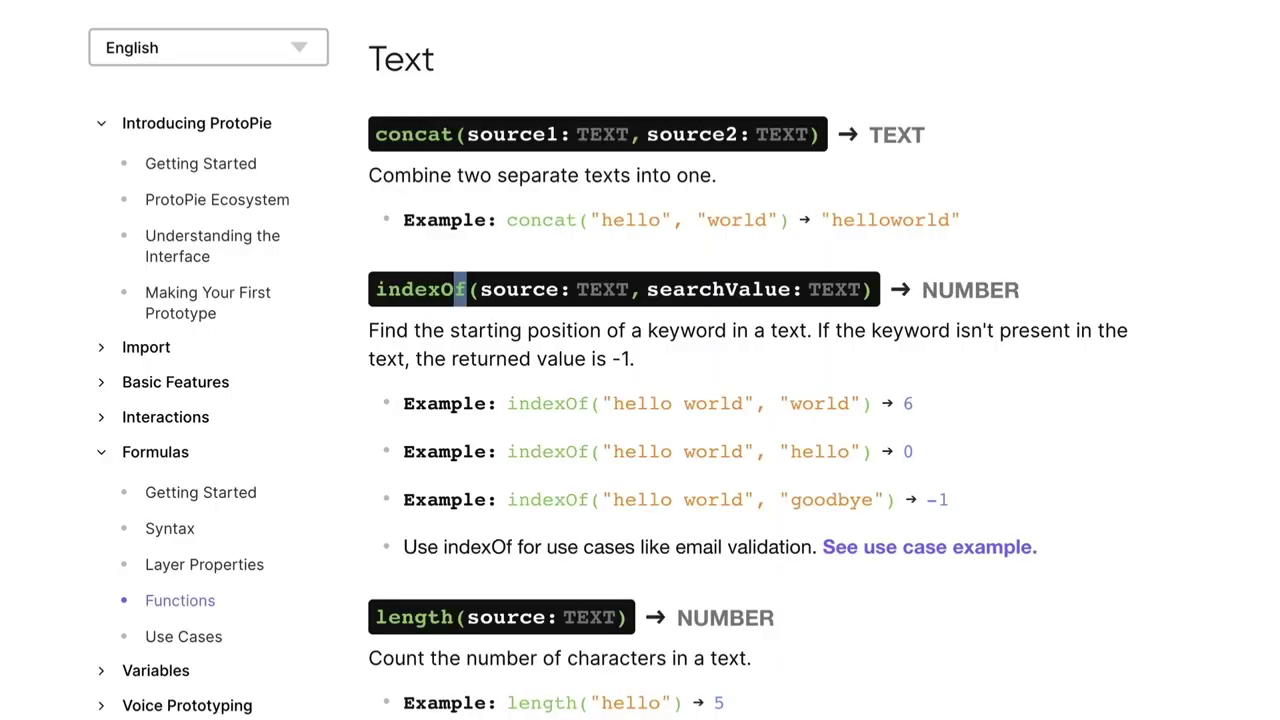
# Set Condition 3 to not equal -1, then launch a preview
pyautogui.moveTo(926, 499); pyautogui.dragTo(963, 505)
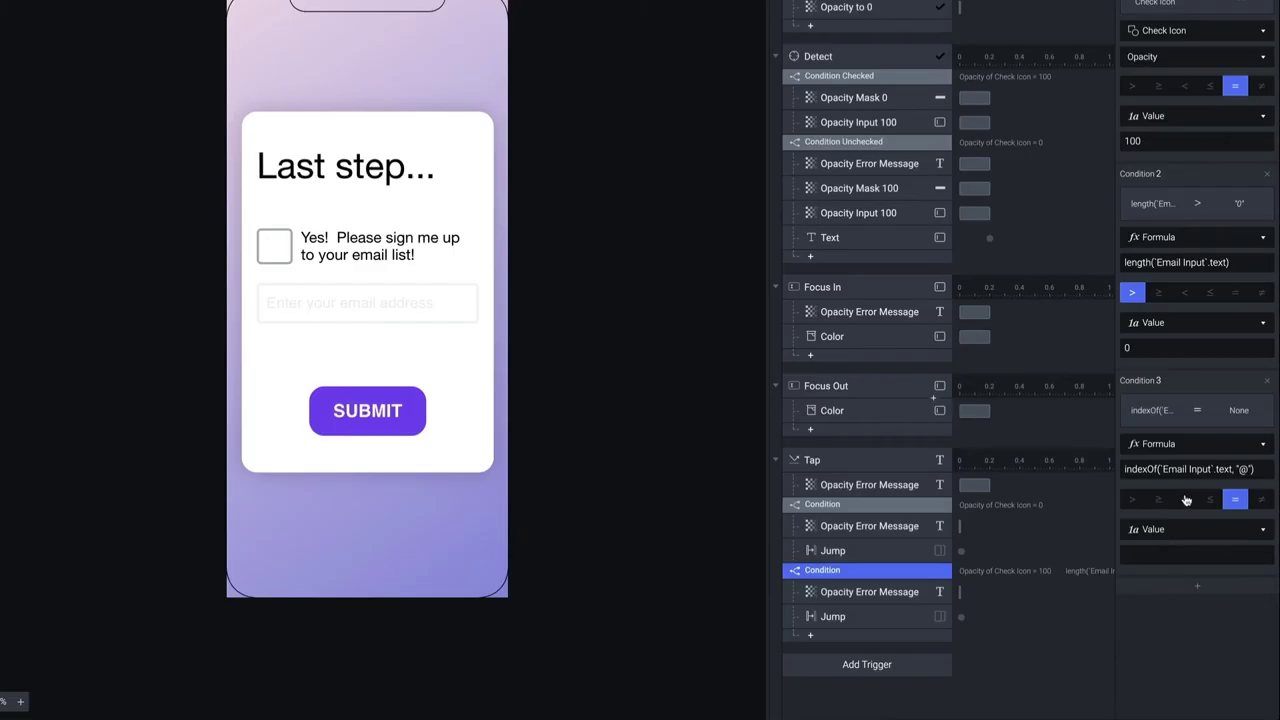
pyautogui.click(1260, 499)
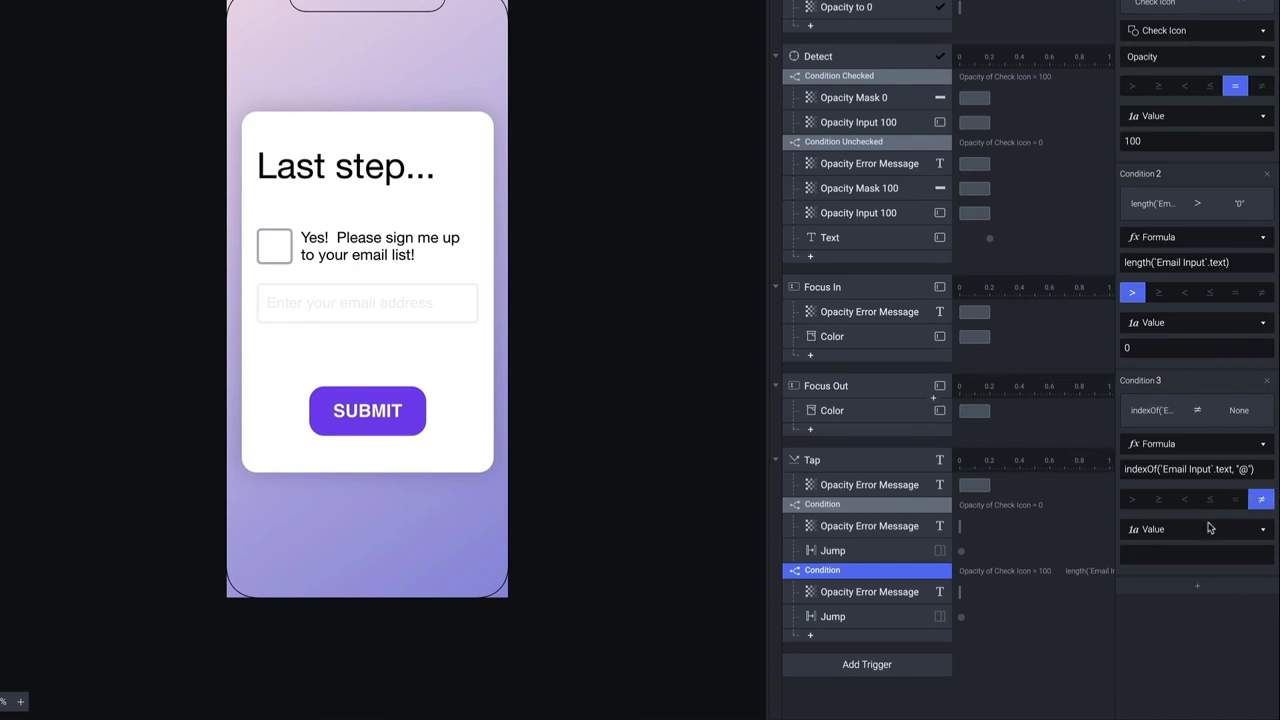
pyautogui.click(1207, 550)
pyautogui.press('Return')
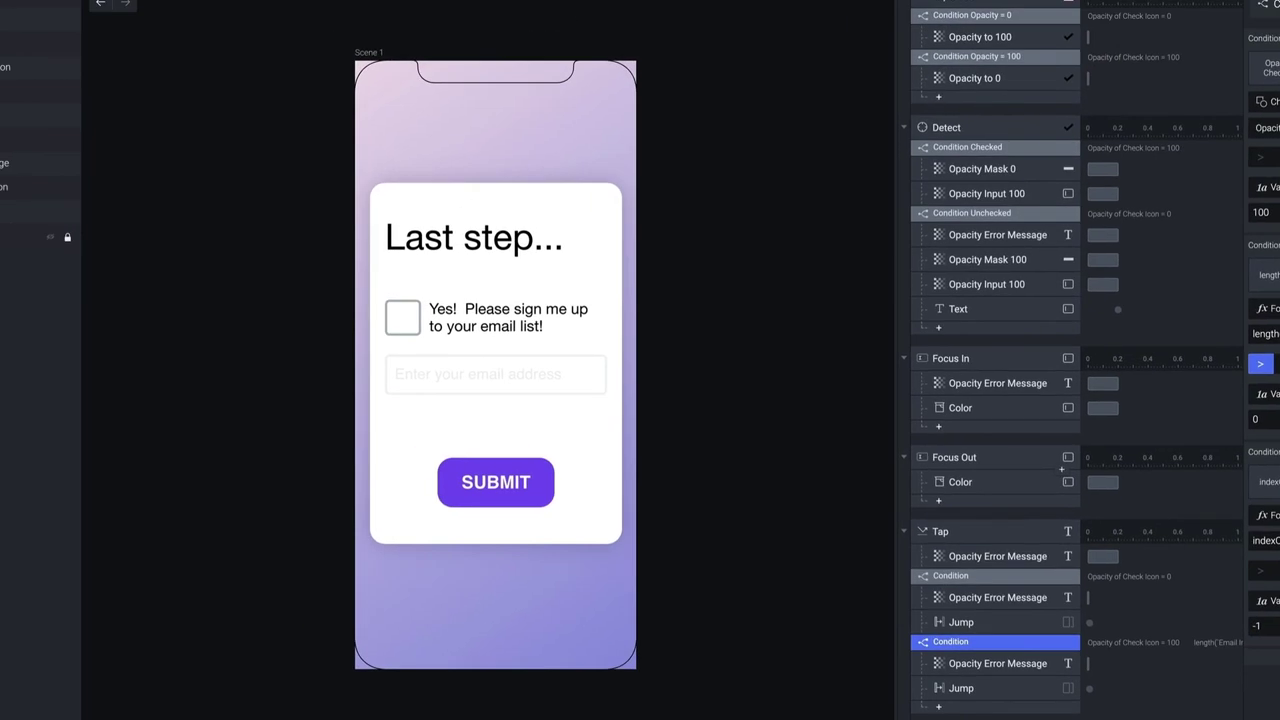
pyautogui.press('super+p')
# Tick the checkbox, enter 'lkjgsadfg' as the email and submit
pyautogui.click(504, 313)
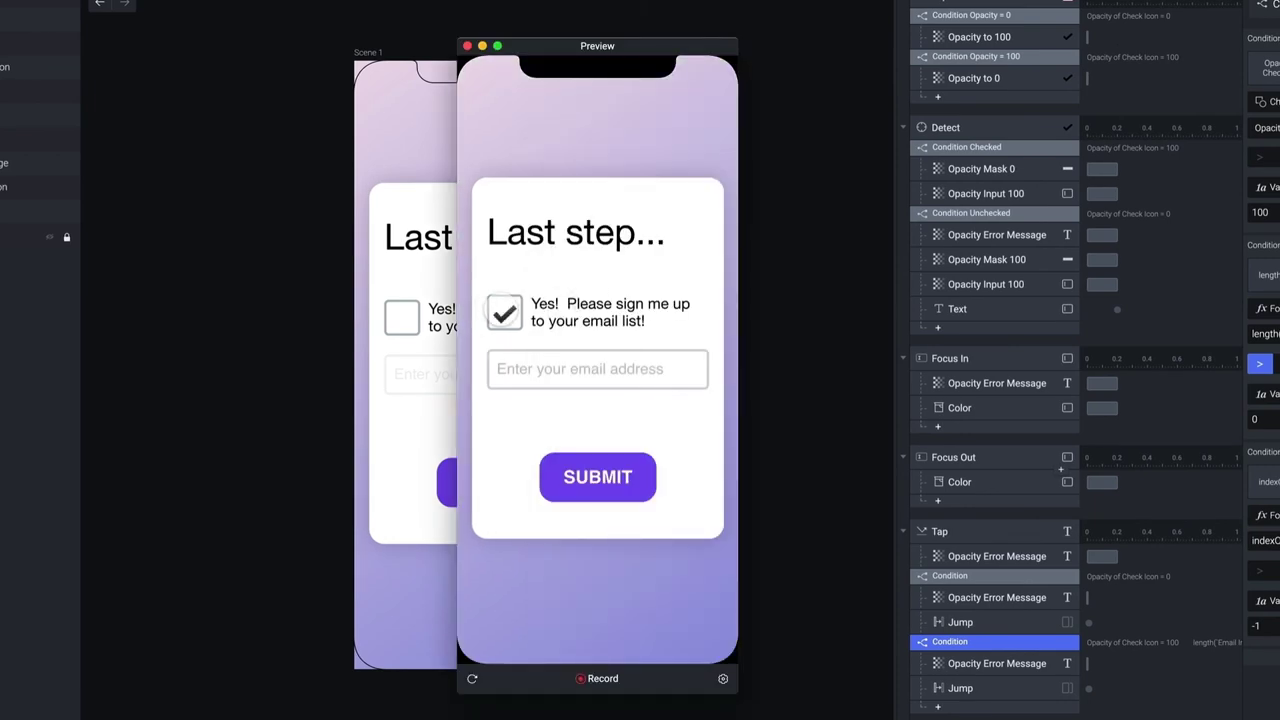
pyautogui.click(553, 362)
pyautogui.write('lkjgsadfg')
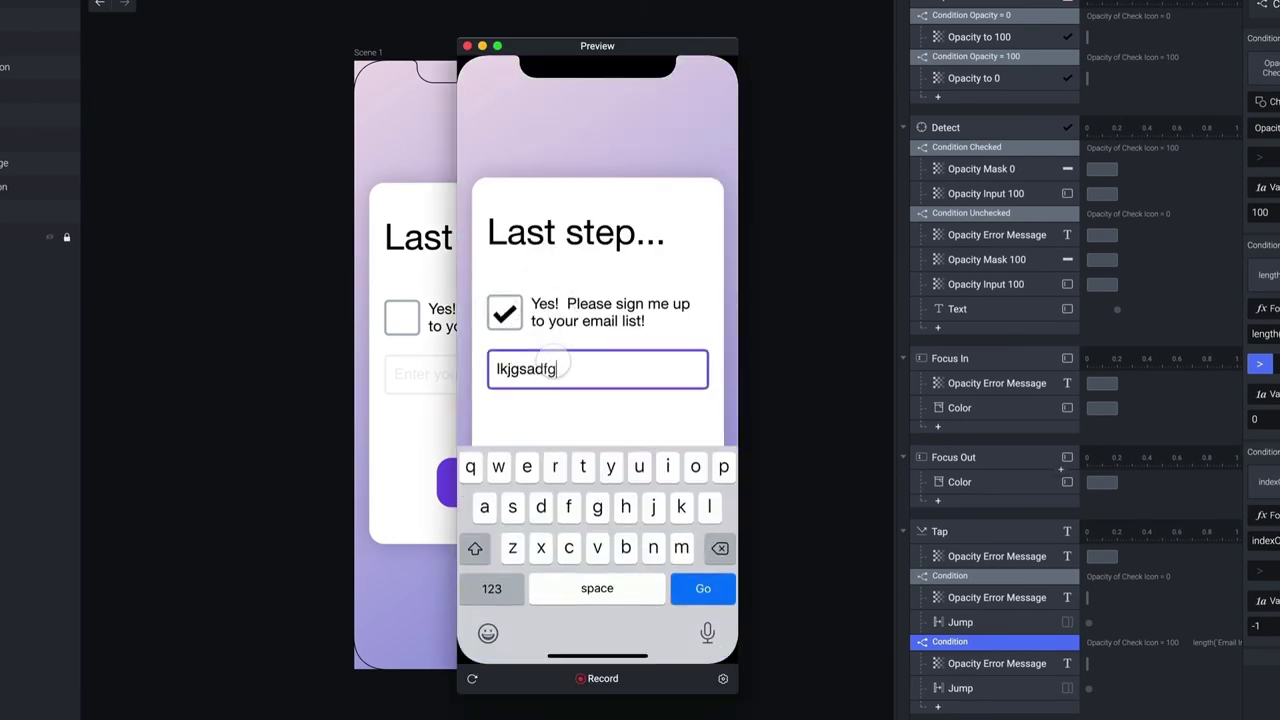
pyautogui.click(580, 423)
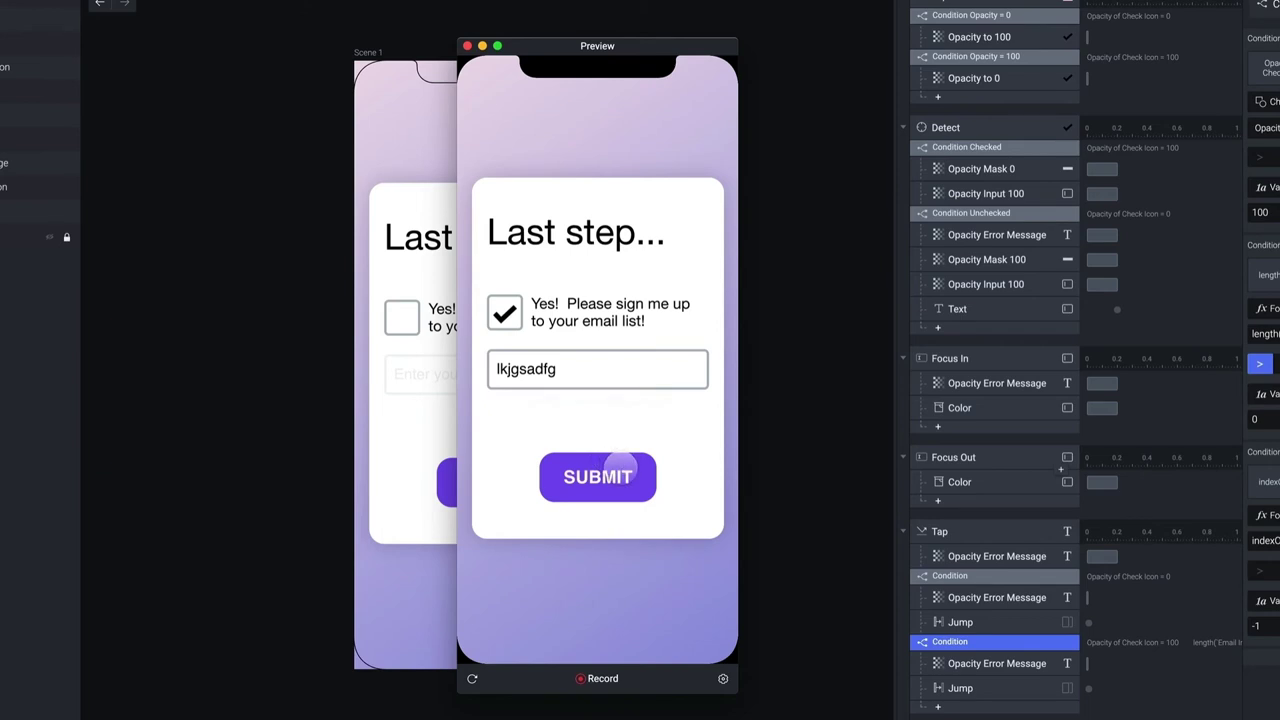
pyautogui.click(615, 466)
# Append '@' to the email and submit again
pyautogui.click(576, 368)
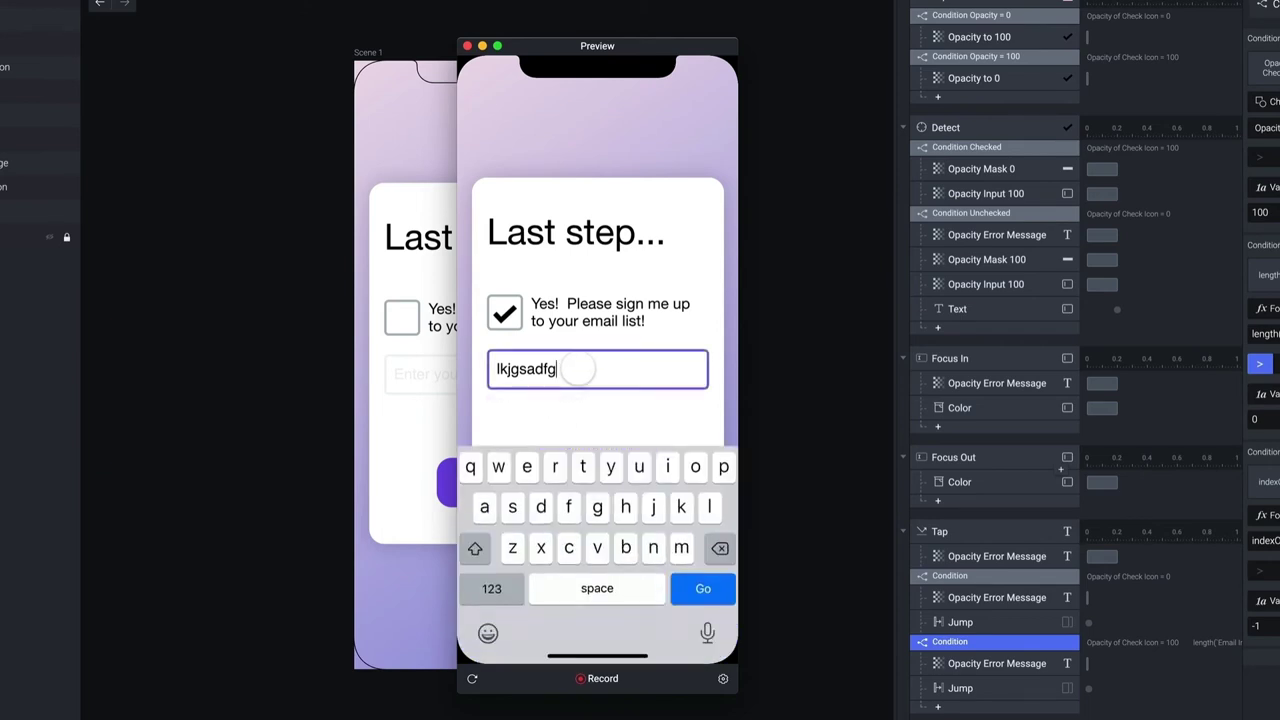
pyautogui.write('@')
pyautogui.click(592, 402)
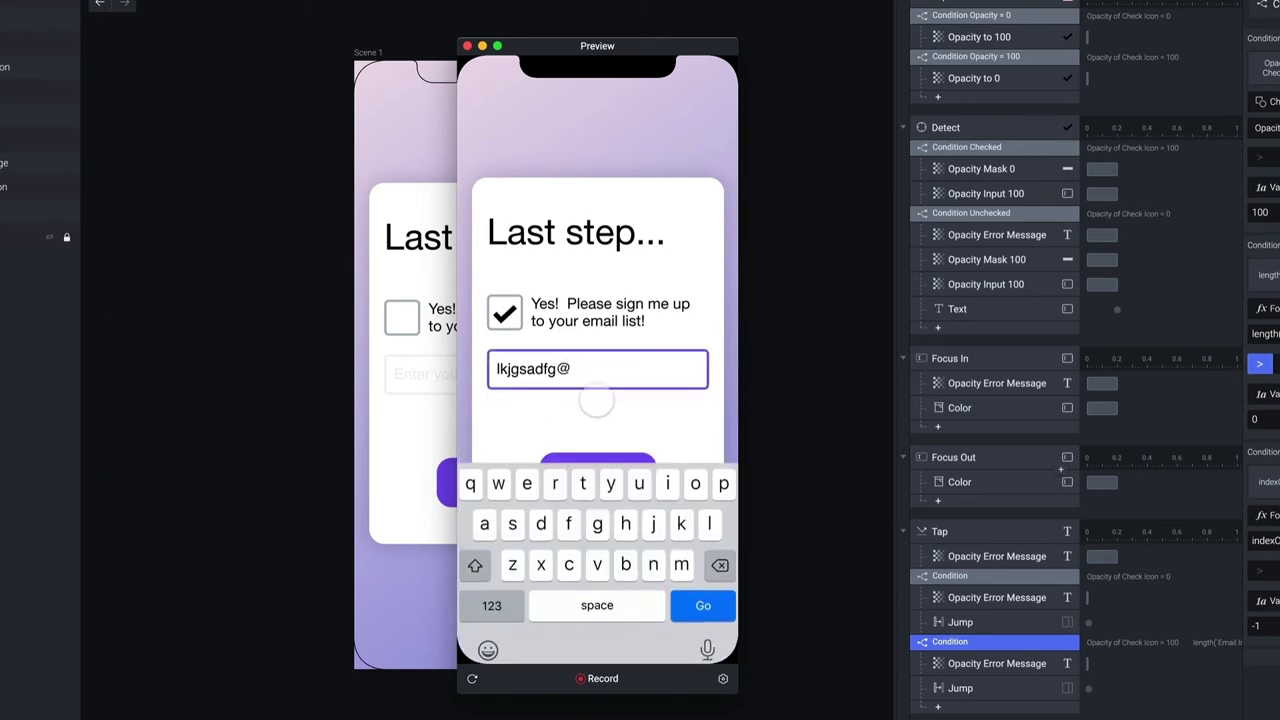
pyautogui.click(628, 473)
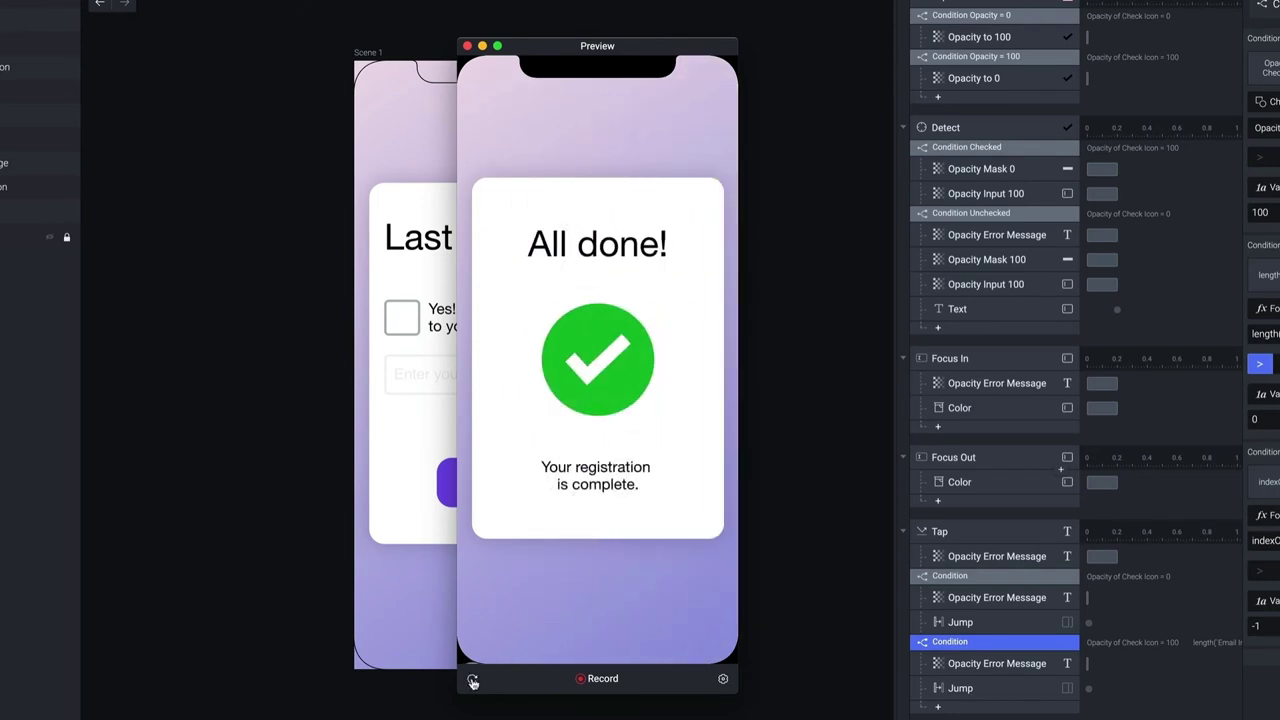
# Restart the preview, tick the checkbox, enter only '@', then close the preview
pyautogui.click(472, 680)
pyautogui.click(505, 312)
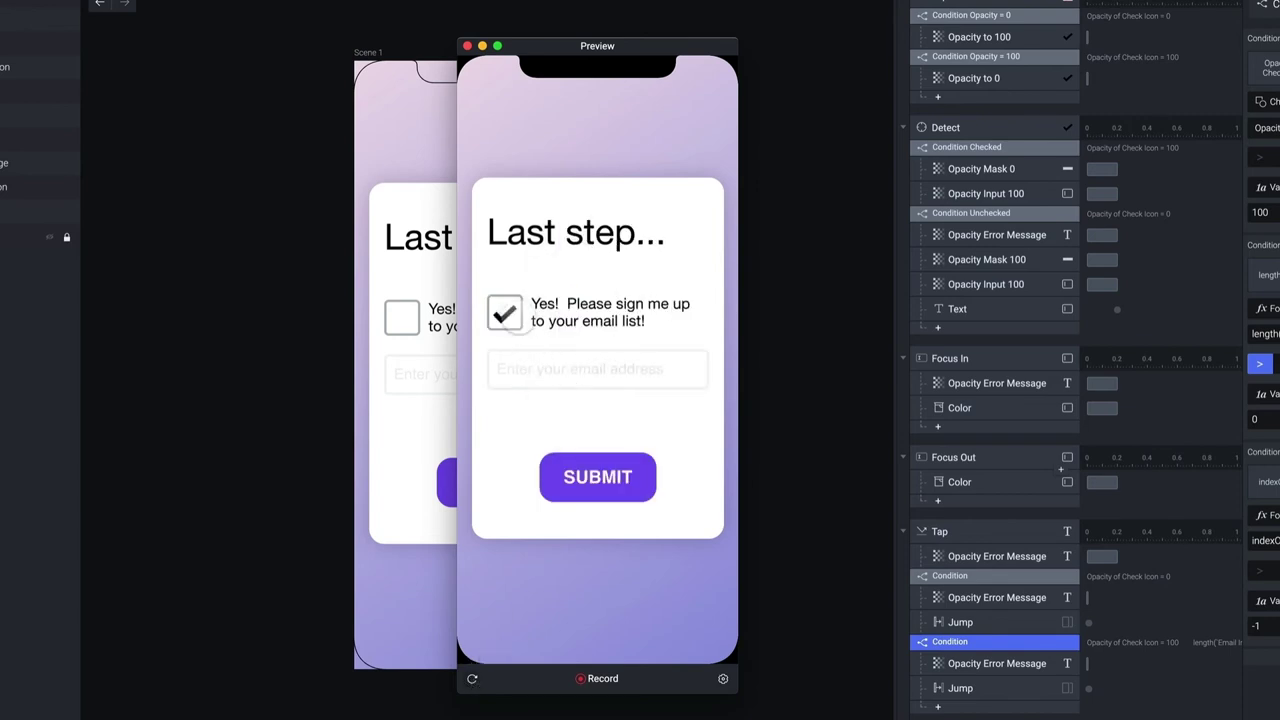
pyautogui.click(612, 368)
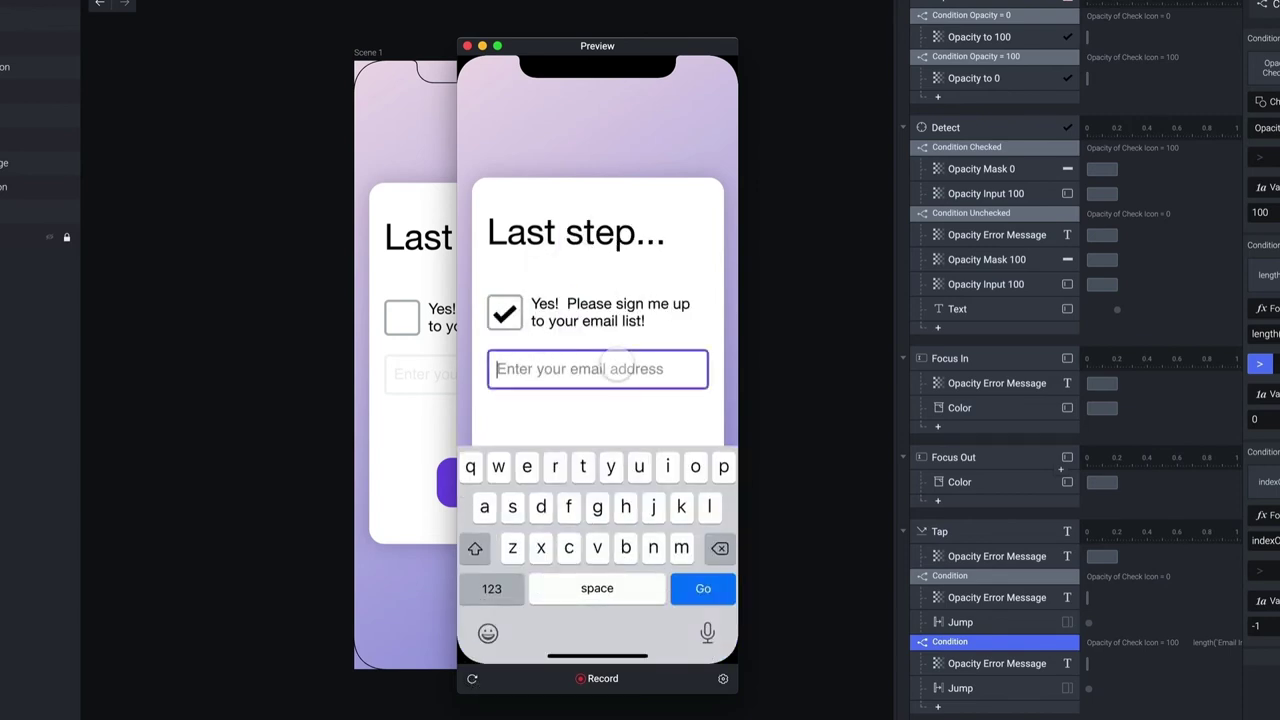
pyautogui.write('@')
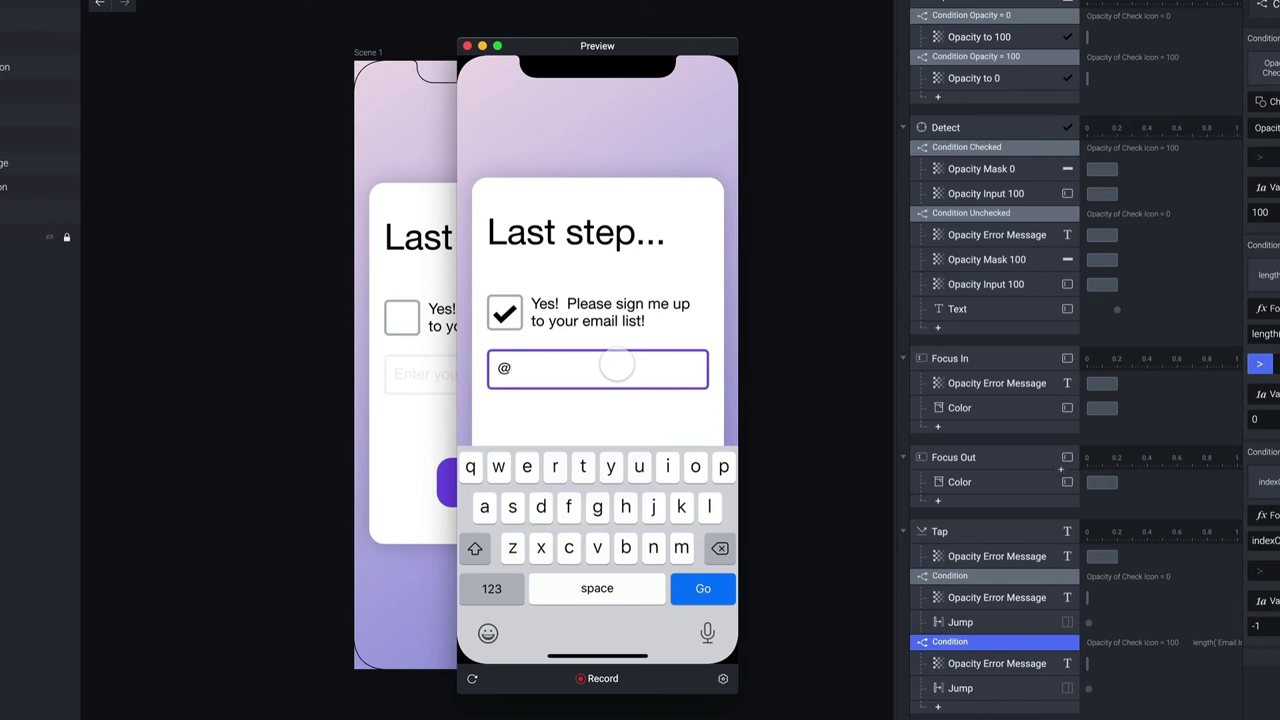
pyautogui.click(467, 46)
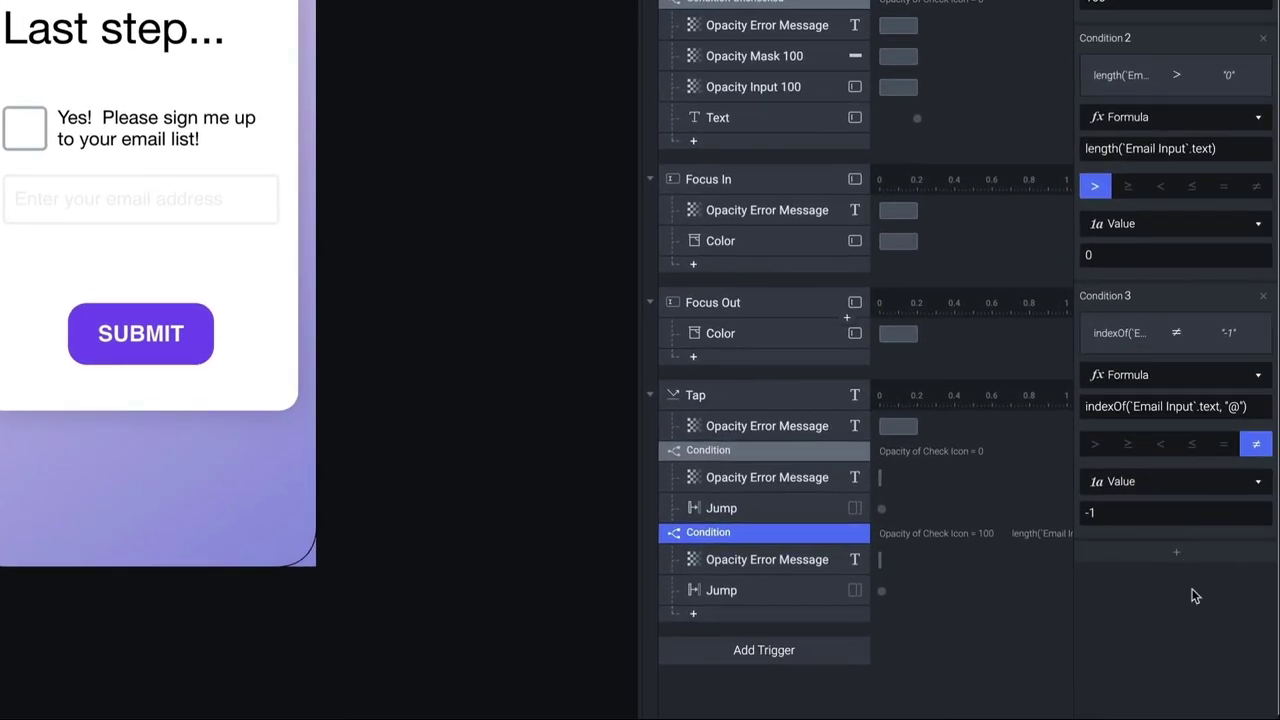
# Add Condition 4 as a Formula and copy Condition 3's indexOf formula
pyautogui.click(1176, 552)
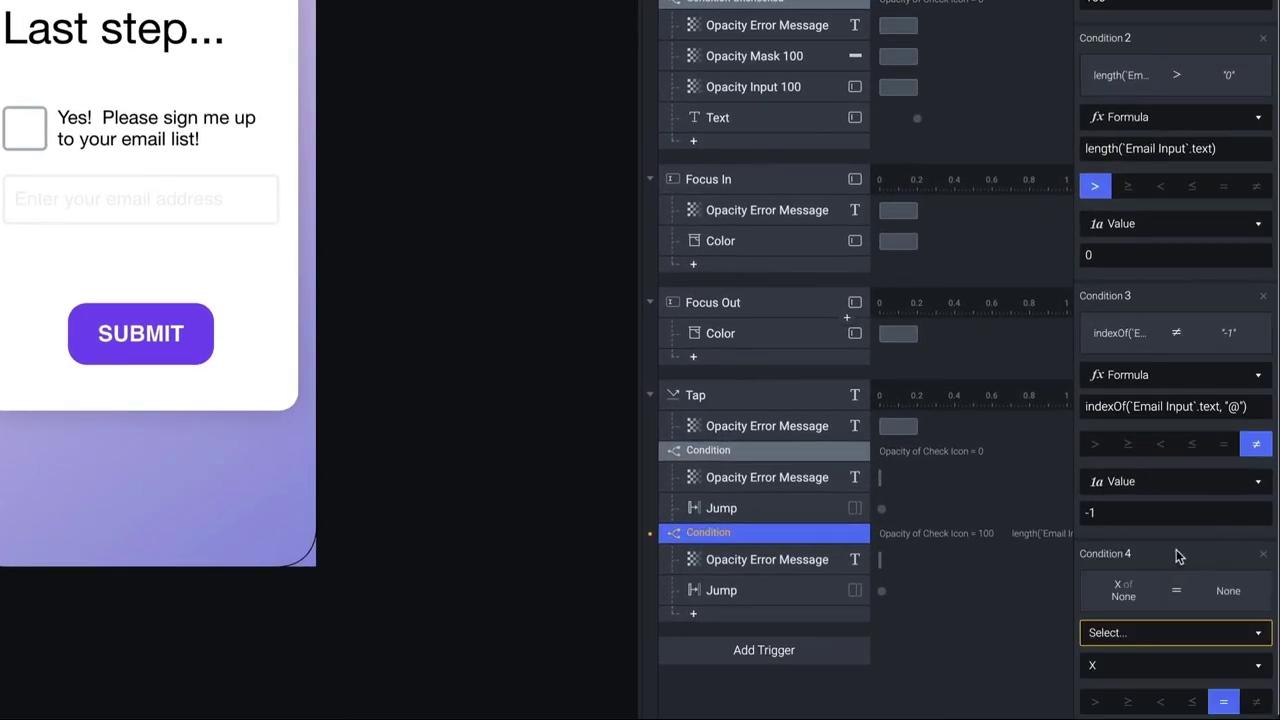
pyautogui.scroll(-3, 1176, 555)
pyautogui.click(1176, 502)
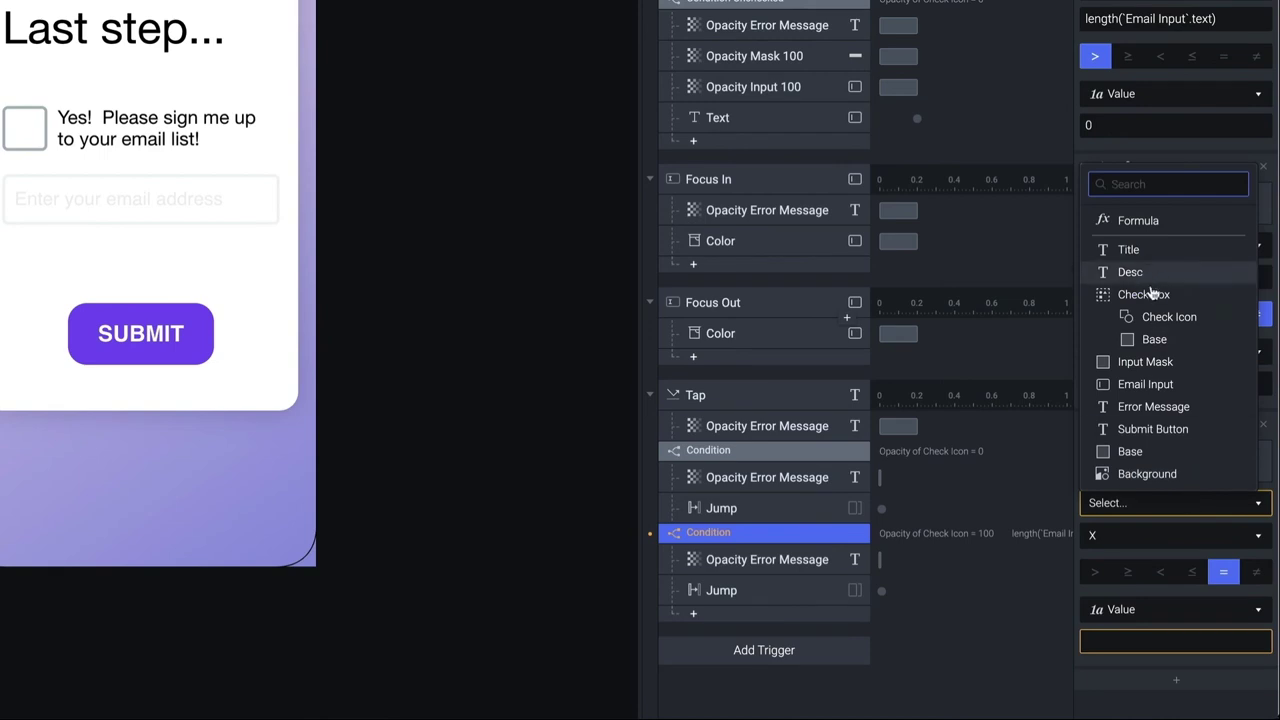
pyautogui.click(1140, 220)
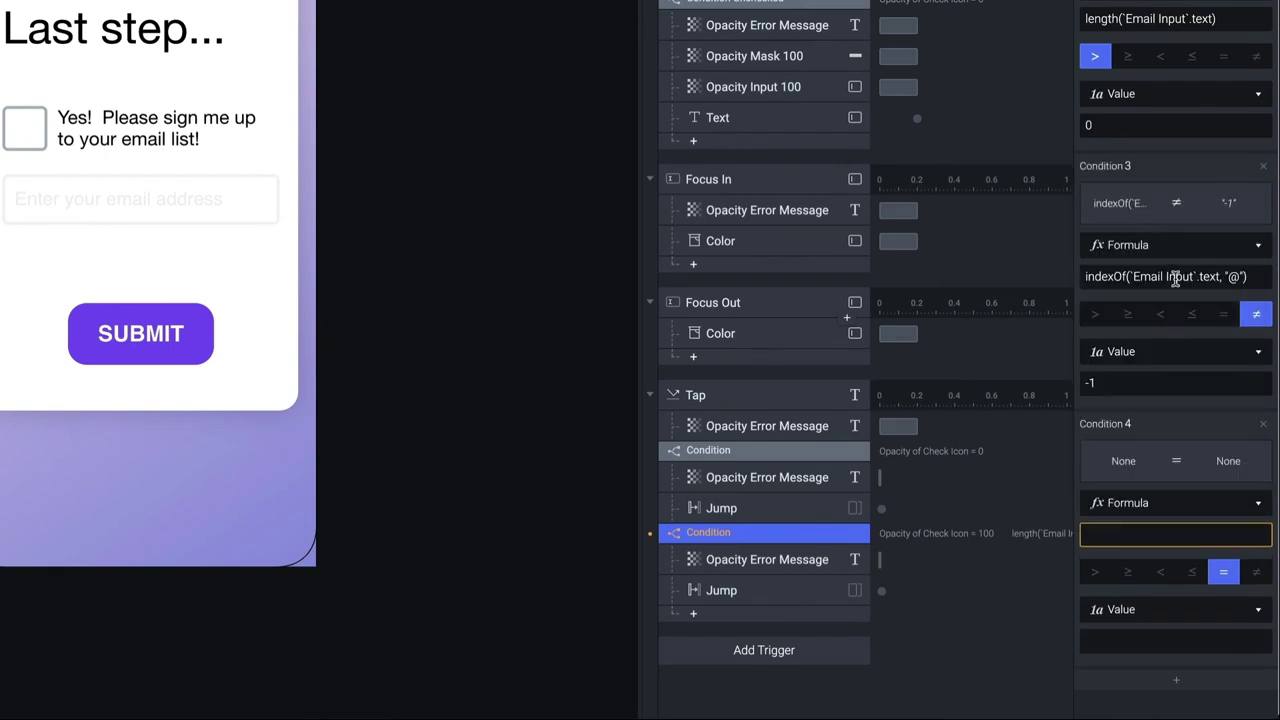
pyautogui.click(1256, 280)
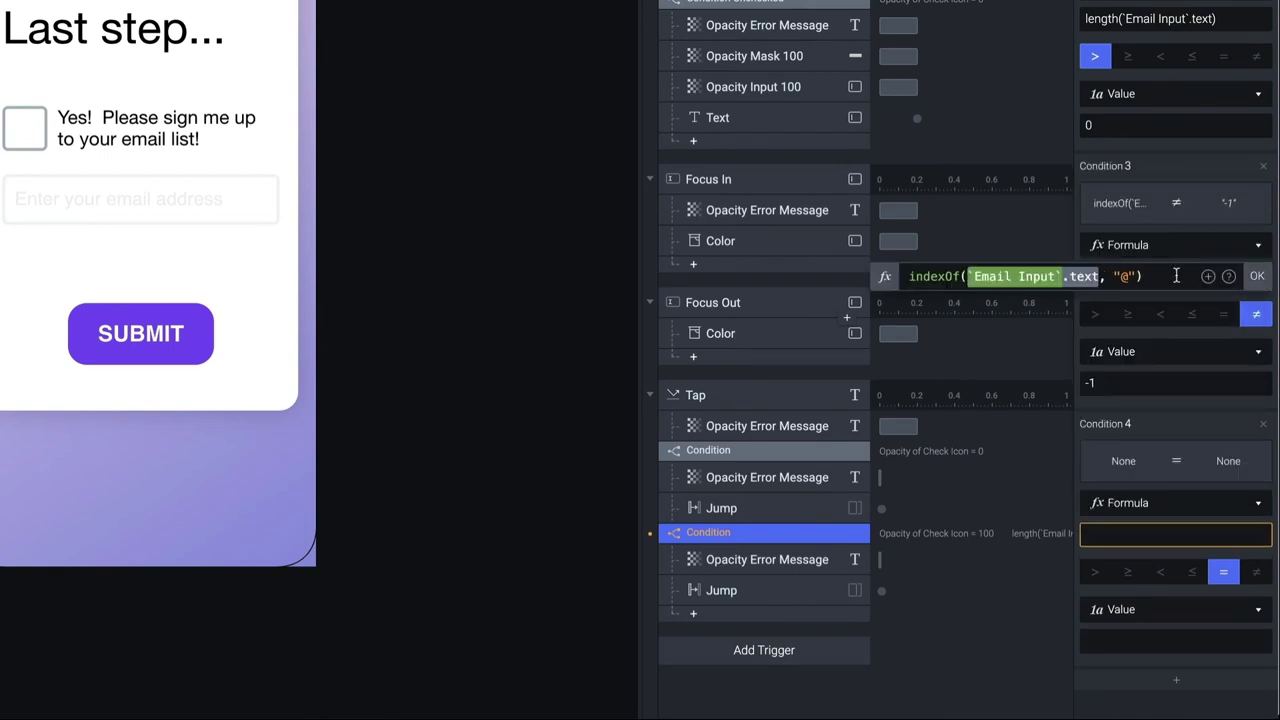
pyautogui.moveTo(1176, 276); pyautogui.dragTo(894, 276)
pyautogui.hotkey('ctrl', 'c')
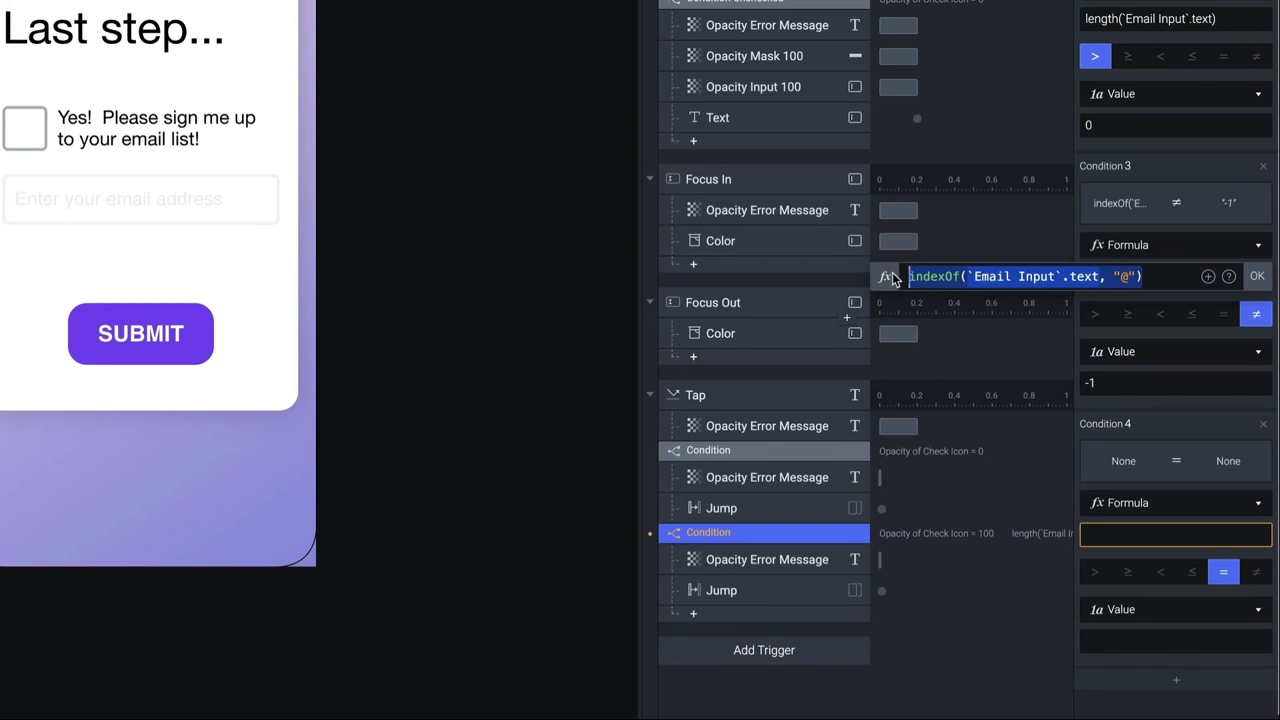
pyautogui.click(1257, 276)
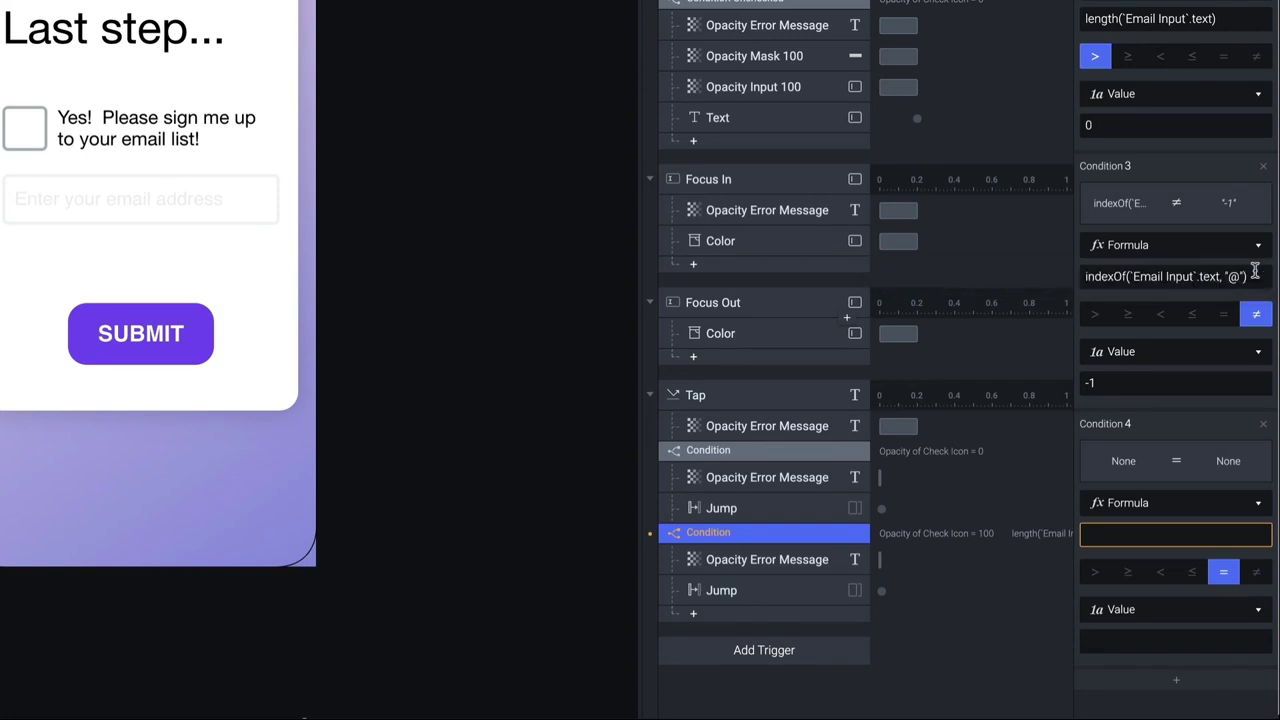
# Paste indexOf(`Email Input`.text, "@") into Condition 4's formula and confirm it
pyautogui.click(1146, 535)
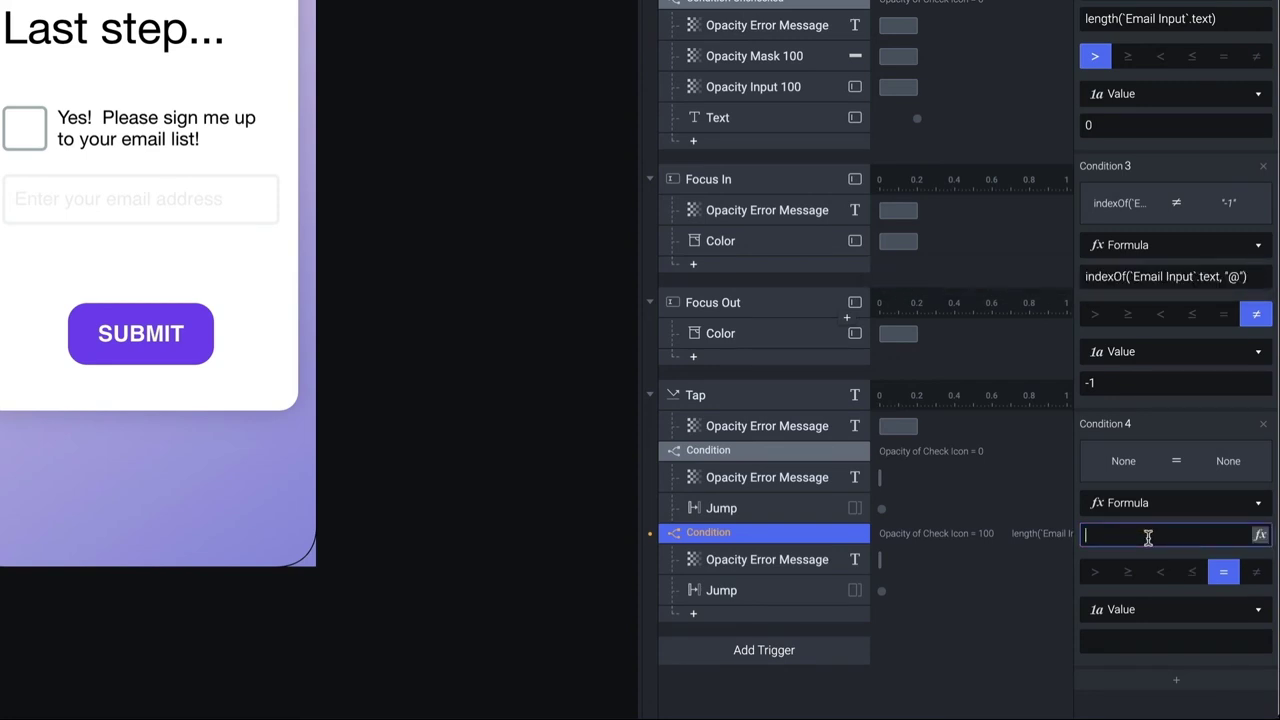
pyautogui.hotkey('ctrl', 'v')
pyautogui.click(1260, 535)
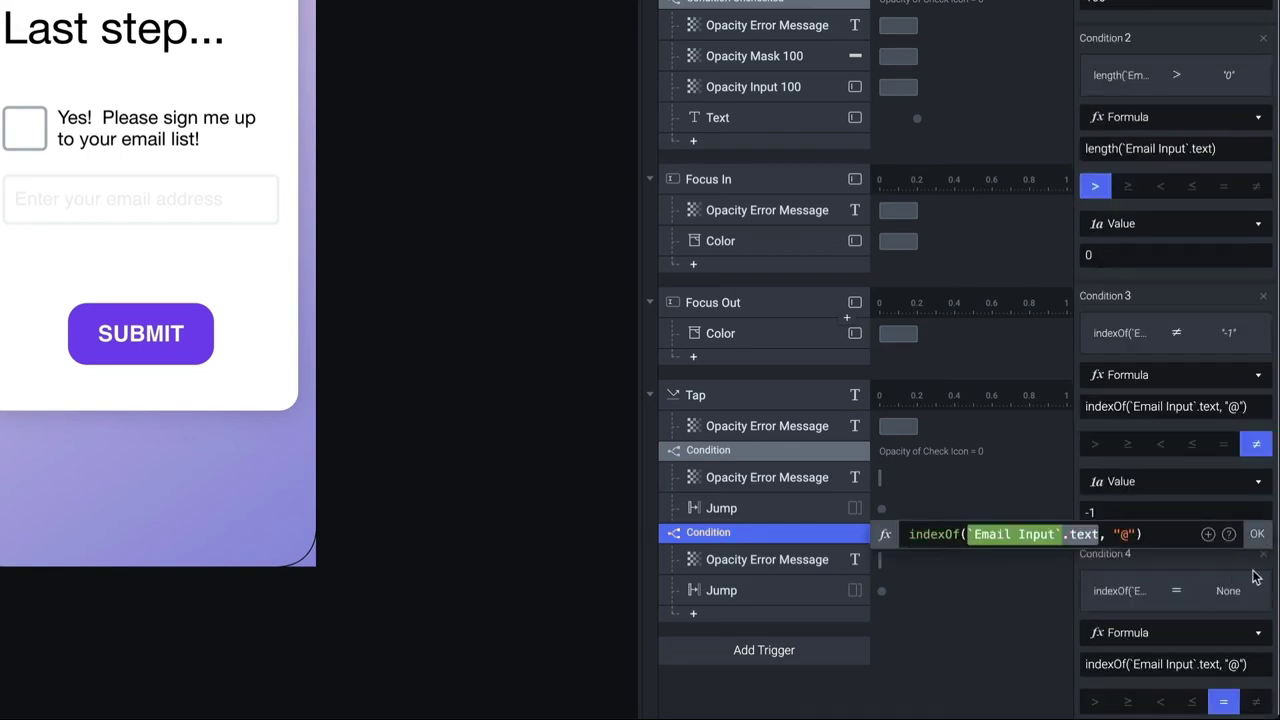
pyautogui.click(1253, 574)
# Set Condition 4 to not equal 0 and start a preview
pyautogui.click(1256, 571)
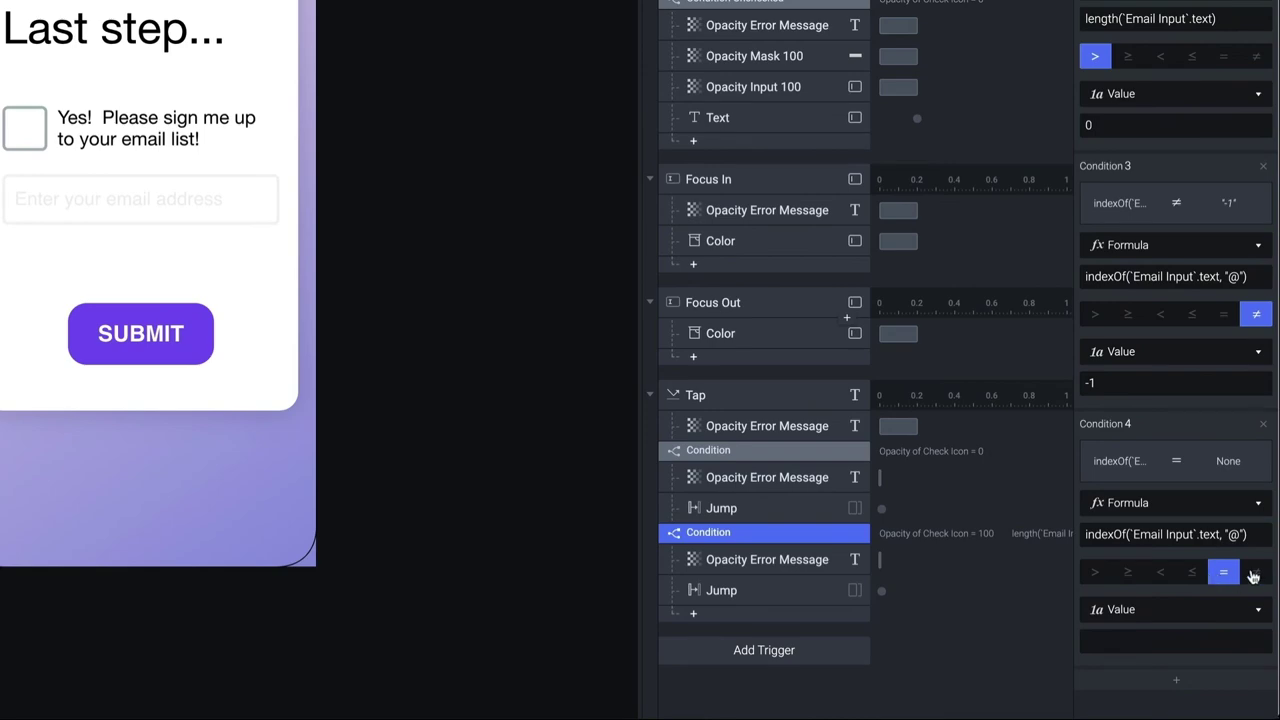
pyautogui.click(1156, 650)
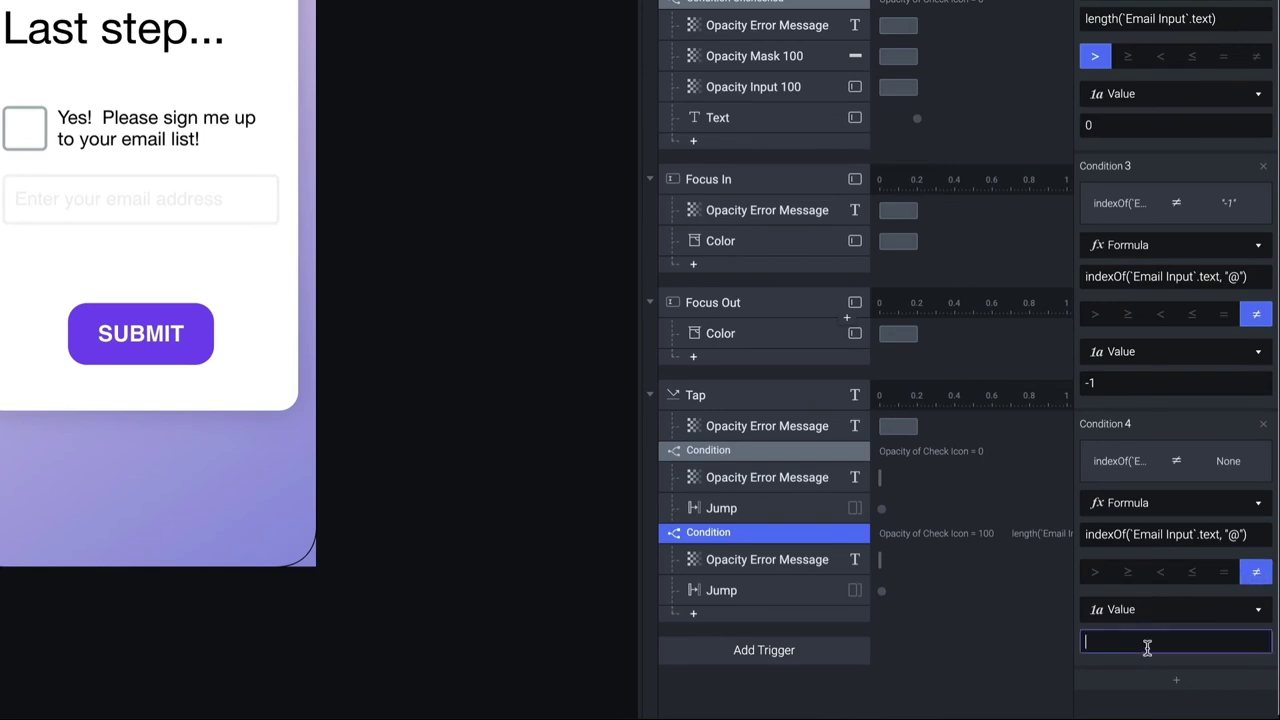
pyautogui.write('0')
pyautogui.press('Return')
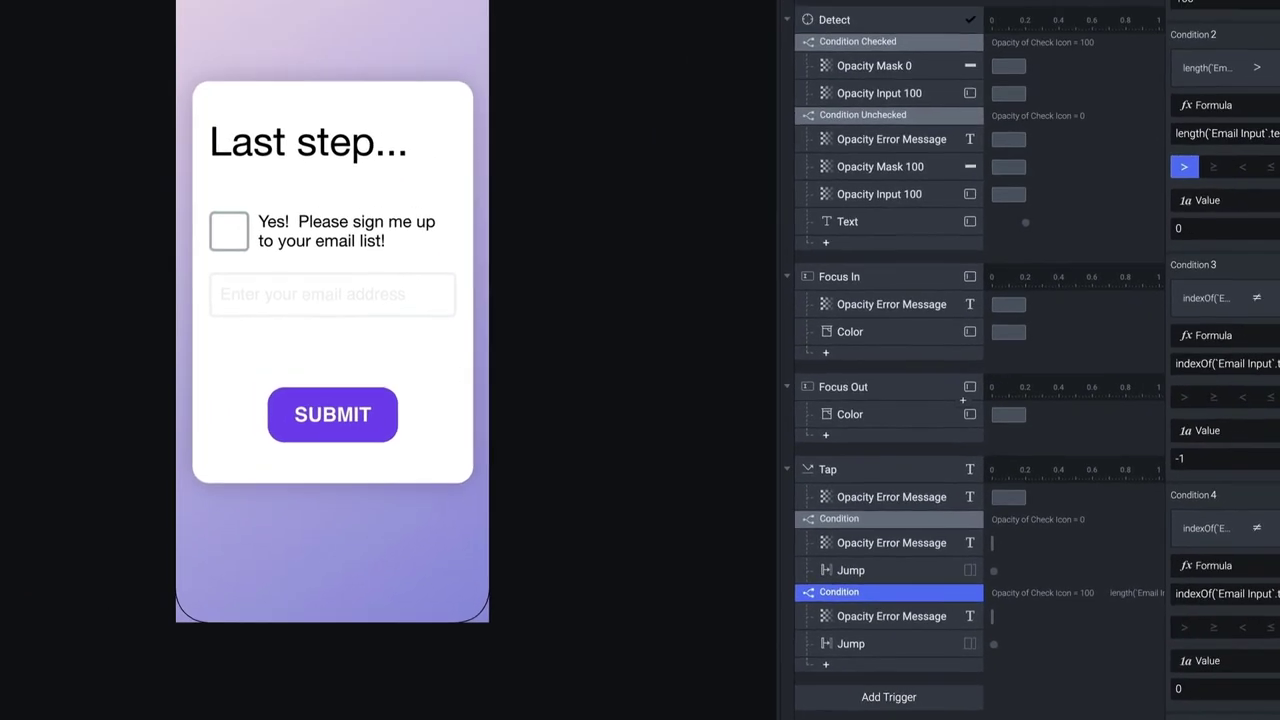
pyautogui.press('super+Return')
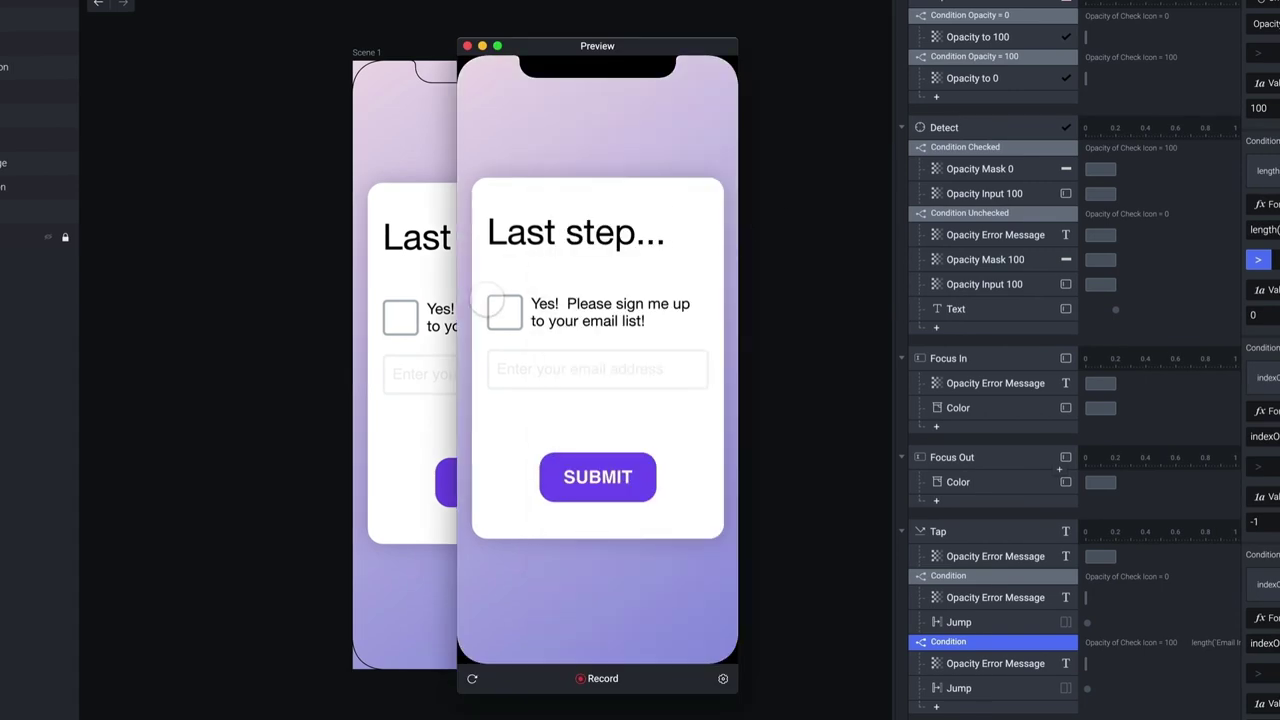
# Tick the box and submit '.kjhsdkafjgh', then again with '@' added, checking the error appears
pyautogui.click(504, 311)
pyautogui.click(571, 366)
pyautogui.write('.kjhsdkafjgh')
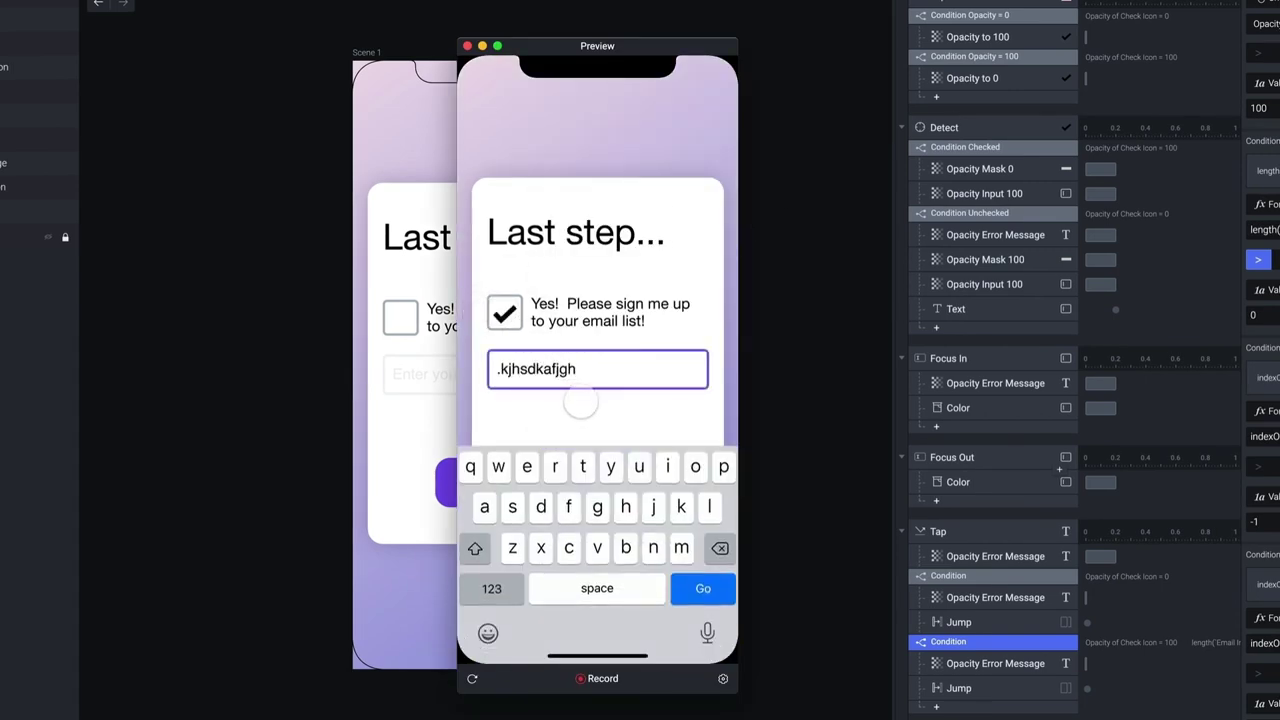
pyautogui.click(588, 415)
pyautogui.click(600, 474)
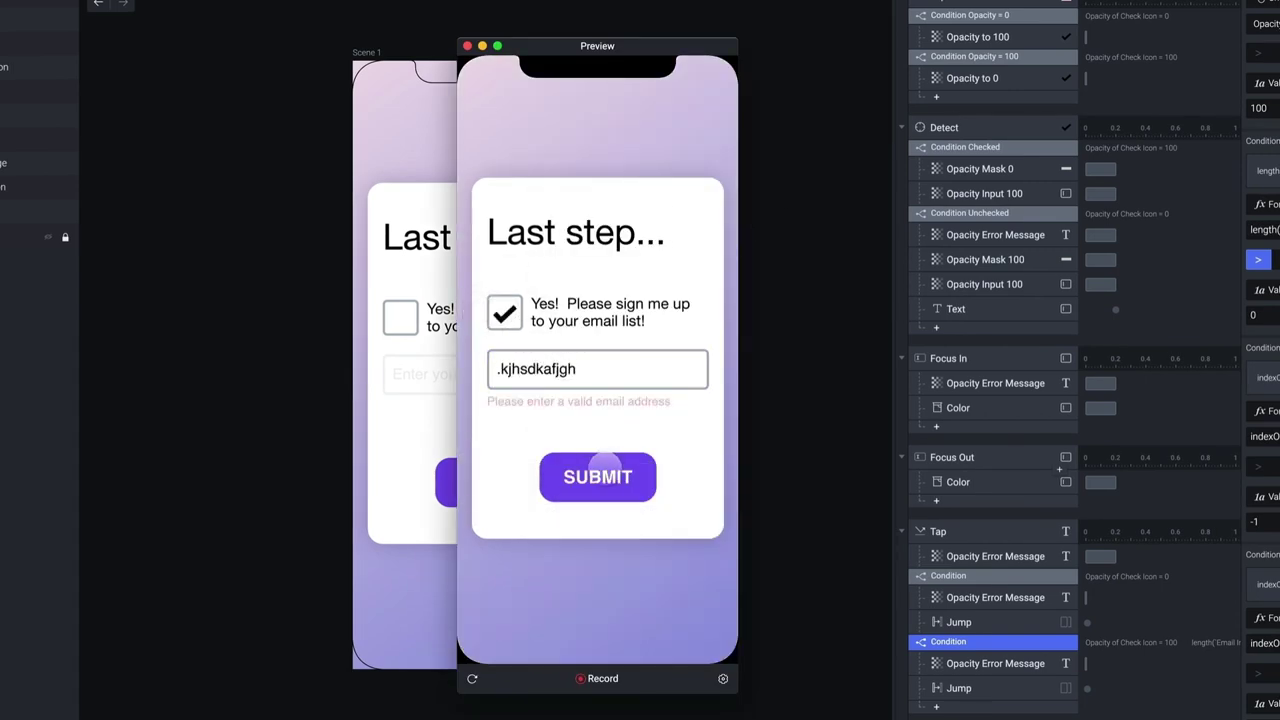
pyautogui.click(603, 368)
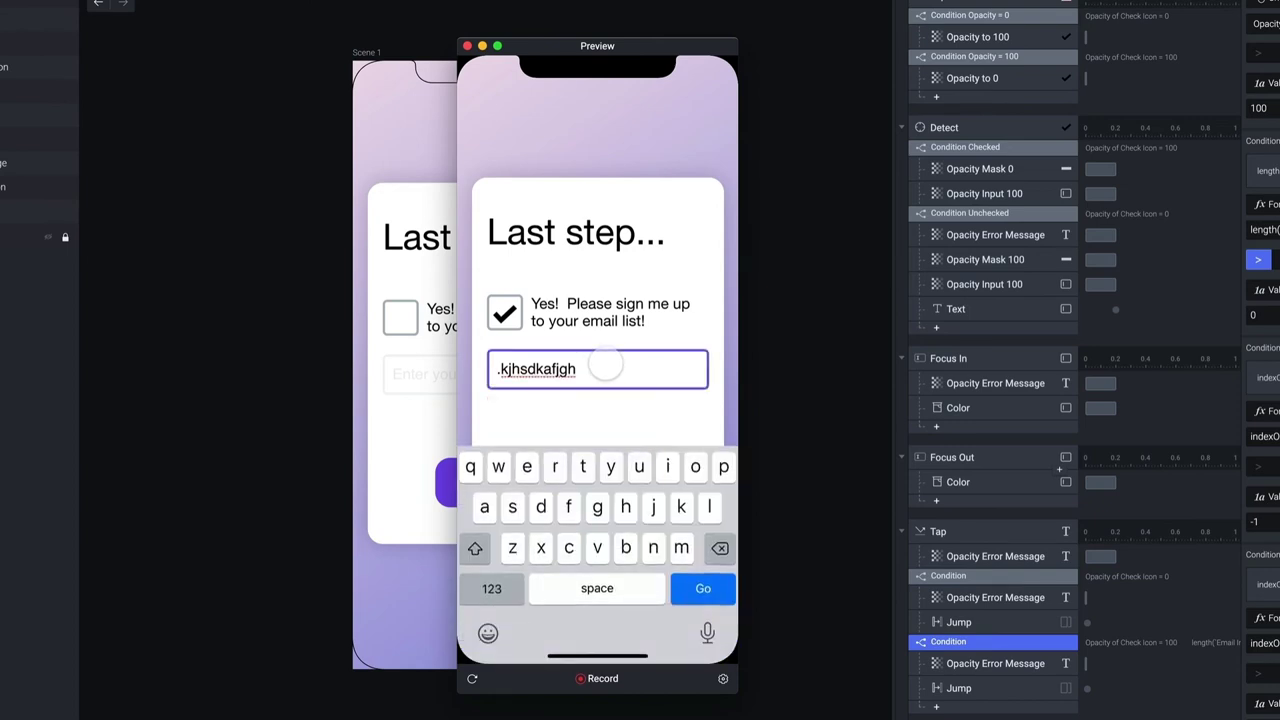
pyautogui.write('@')
pyautogui.click(592, 418)
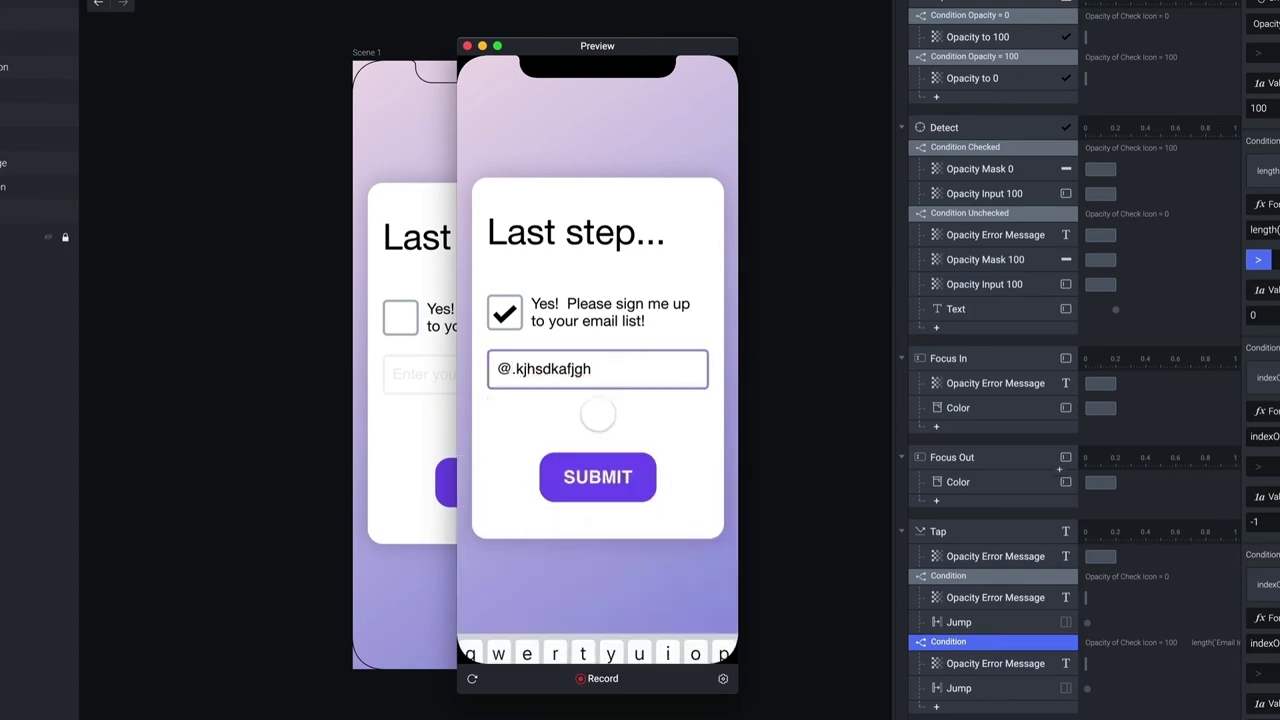
pyautogui.click(600, 472)
# Add 'sss' before the @, resubmit to reach All done!, and close the preview
pyautogui.click(626, 368)
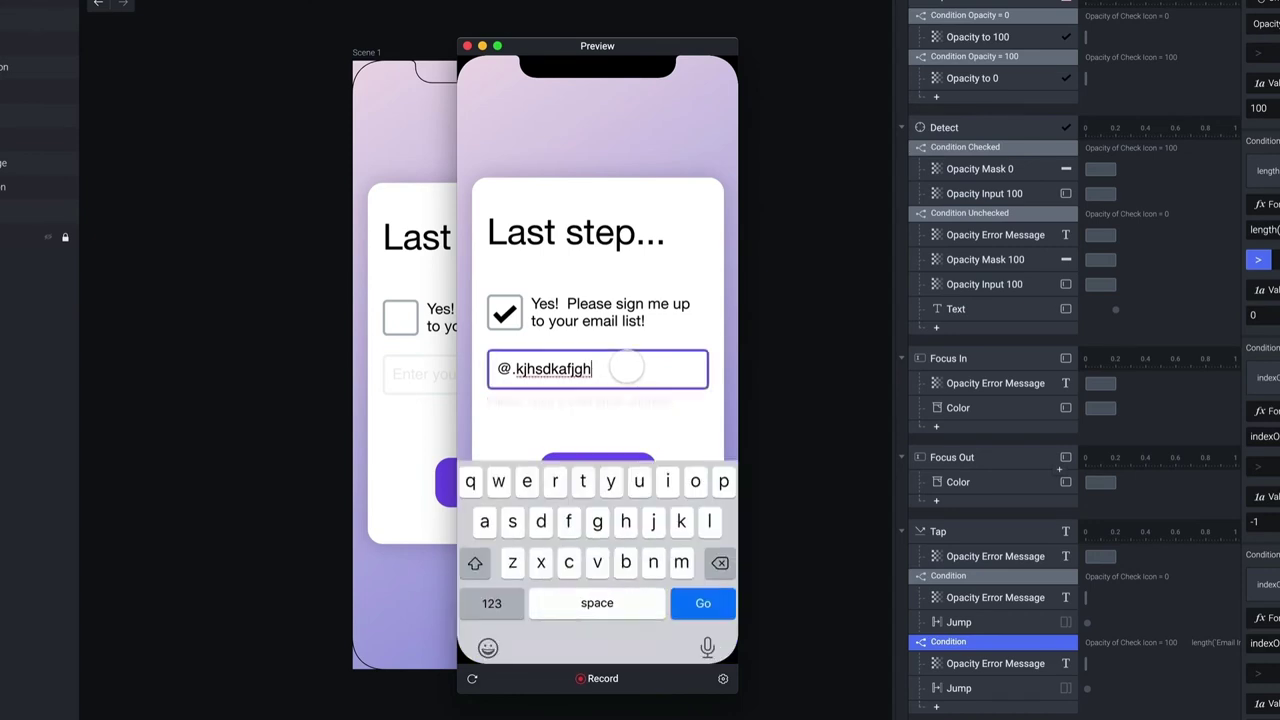
pyautogui.write('sss')
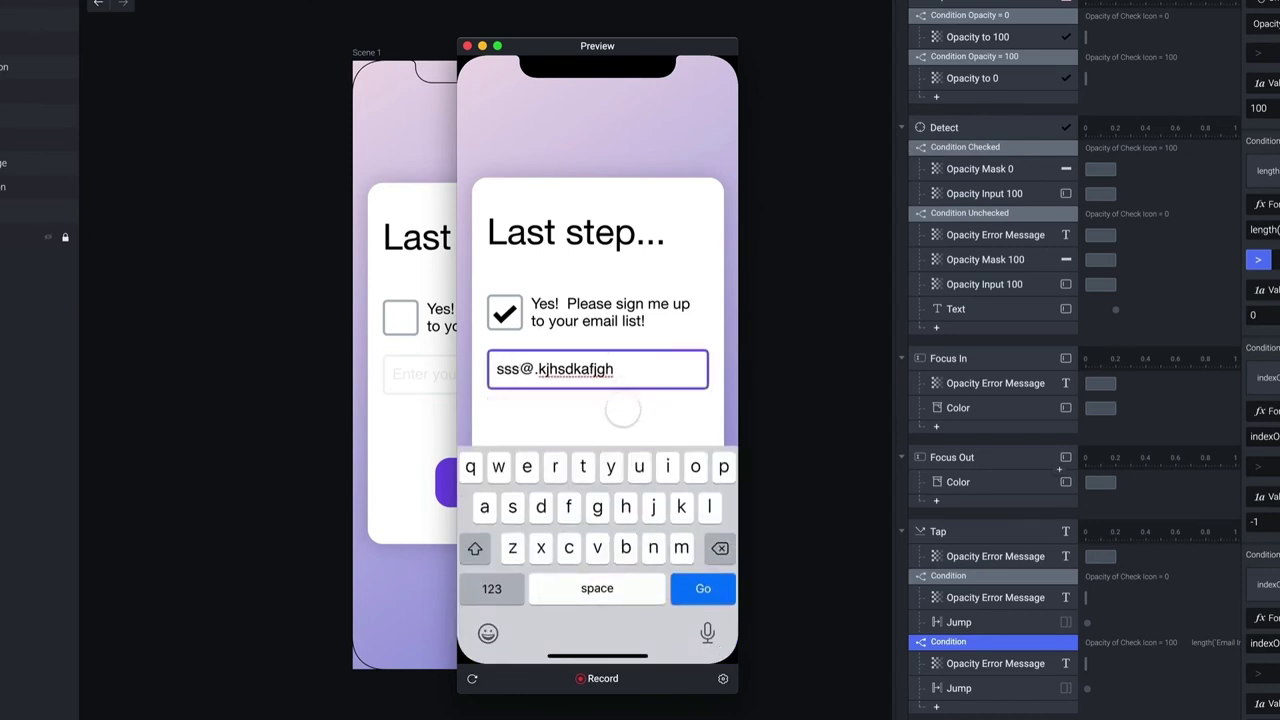
pyautogui.click(614, 408)
pyautogui.click(612, 480)
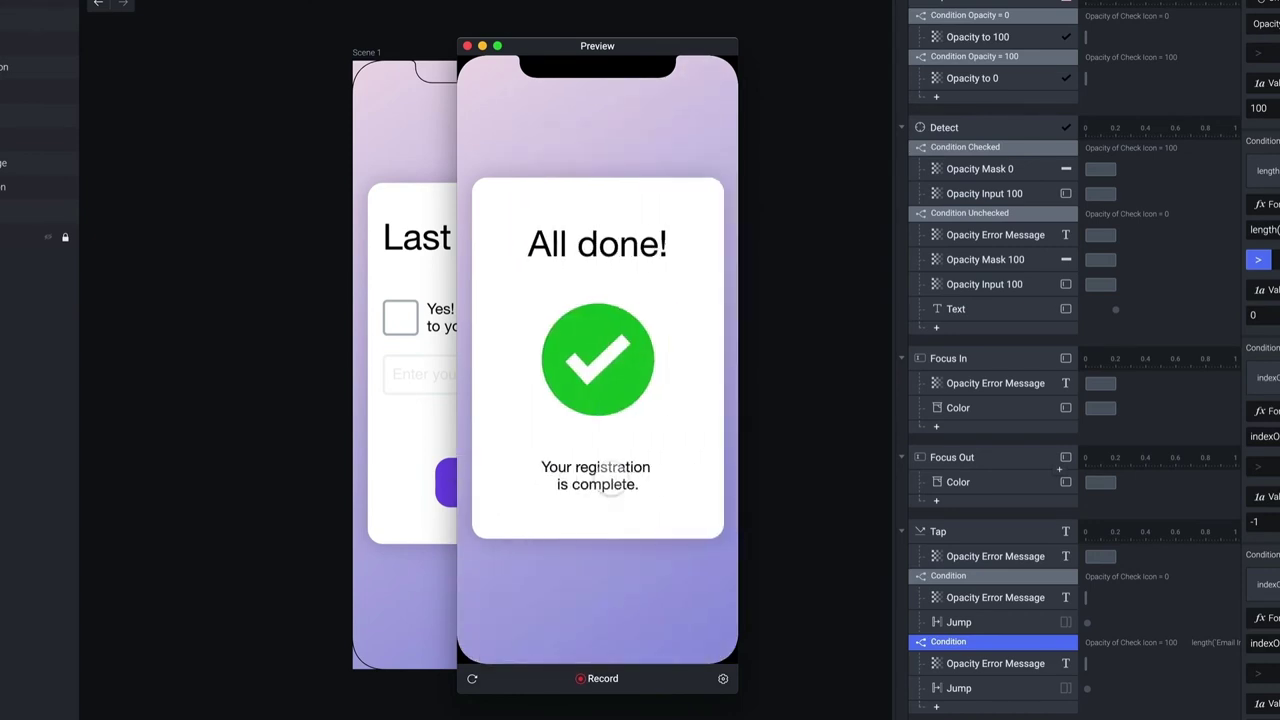
pyautogui.click(467, 46)
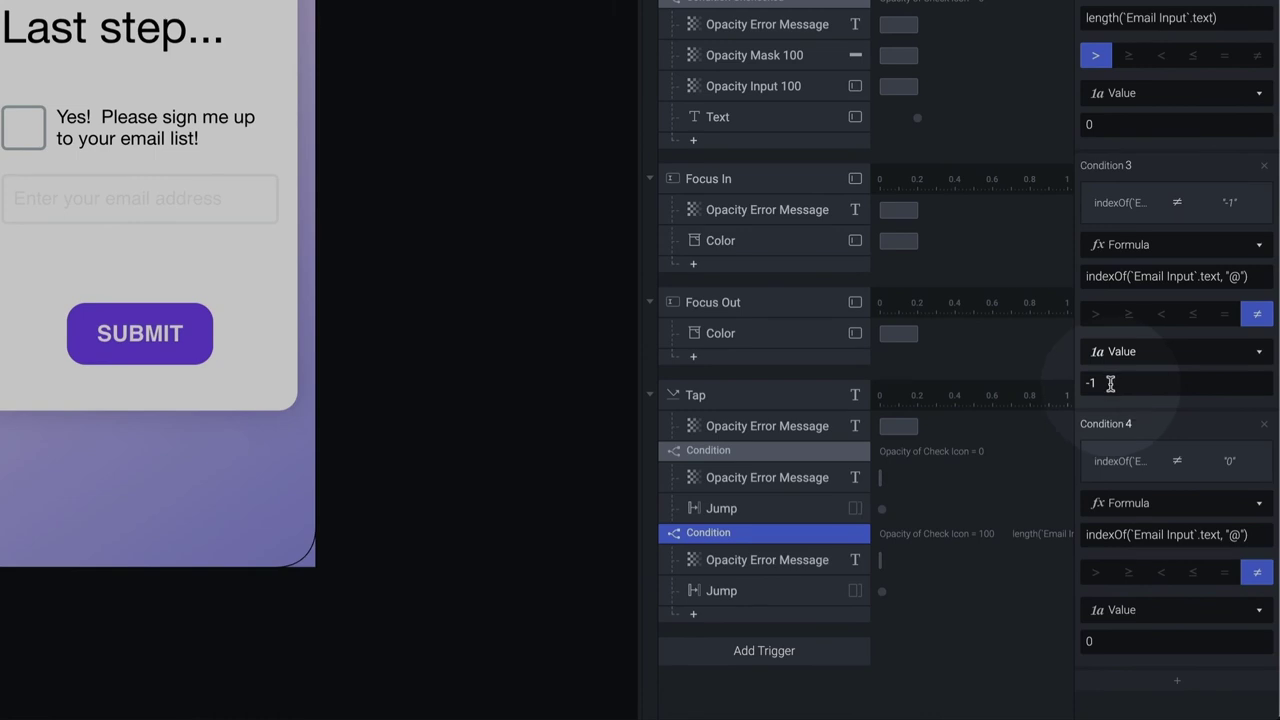
# Delete Condition 4 and change Condition 3 to require the @ position greater than 0
pyautogui.click(1120, 382)
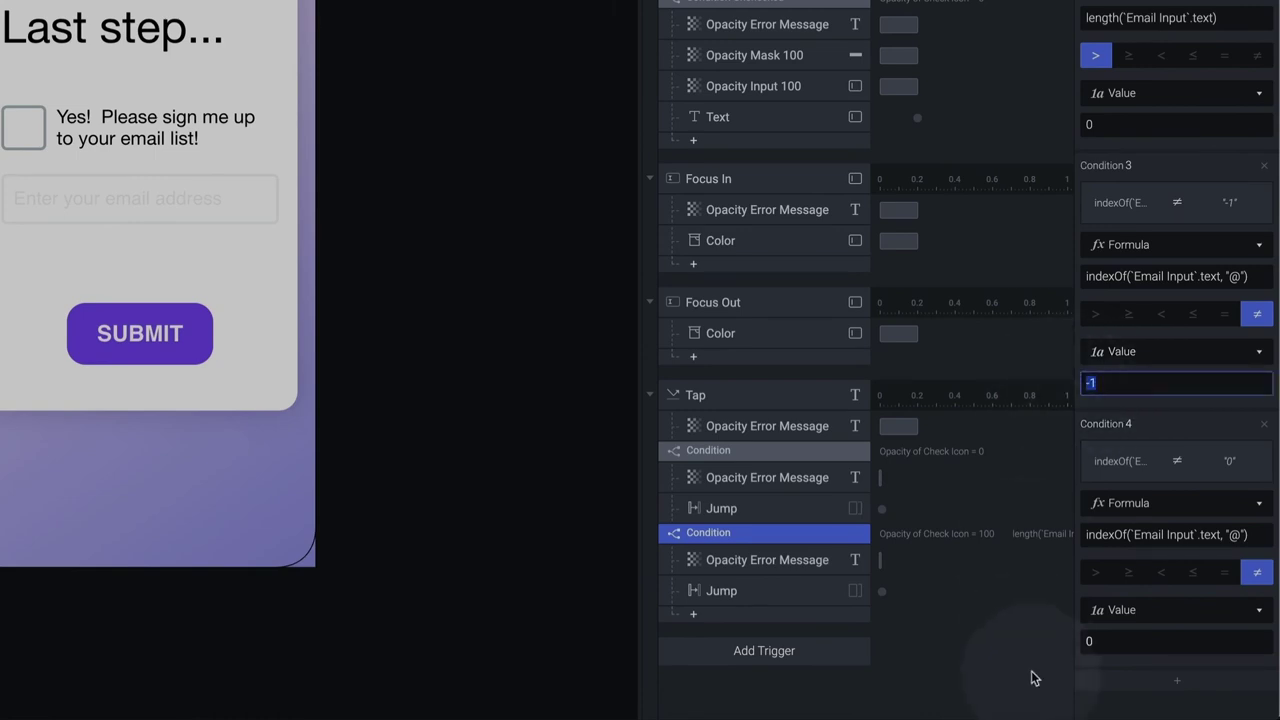
pyautogui.click(1090, 641)
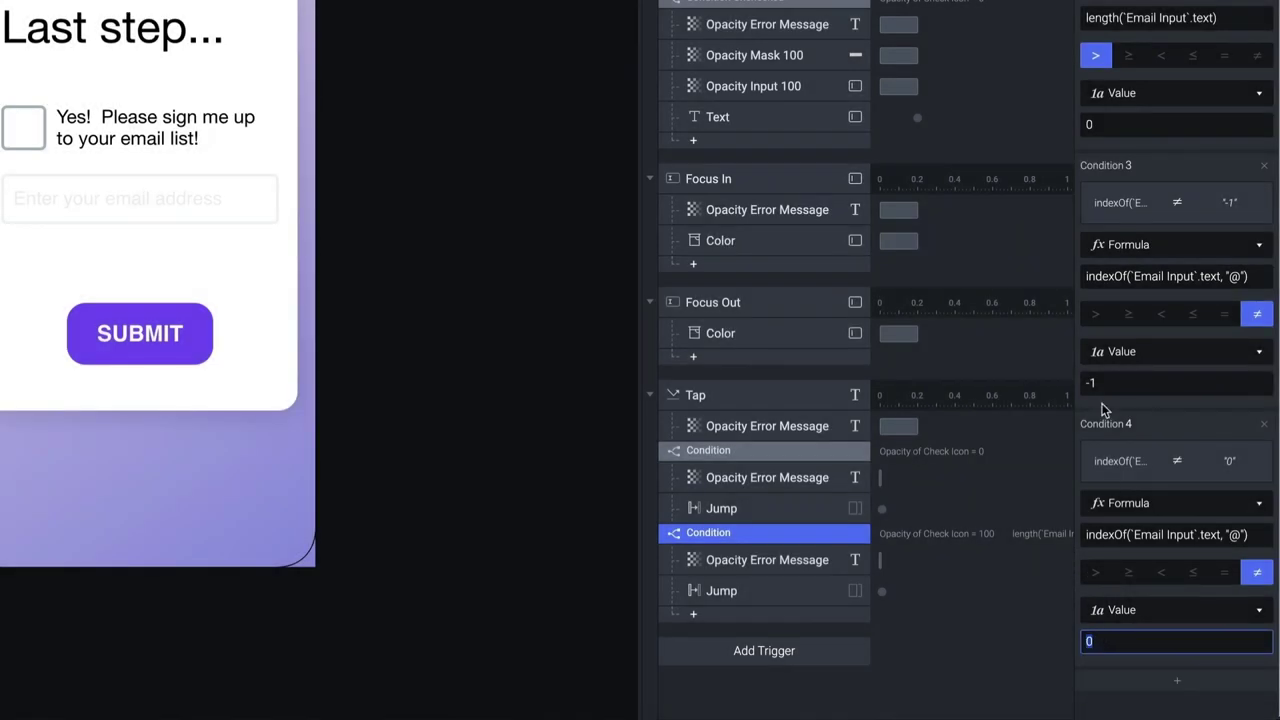
pyautogui.click(1104, 382)
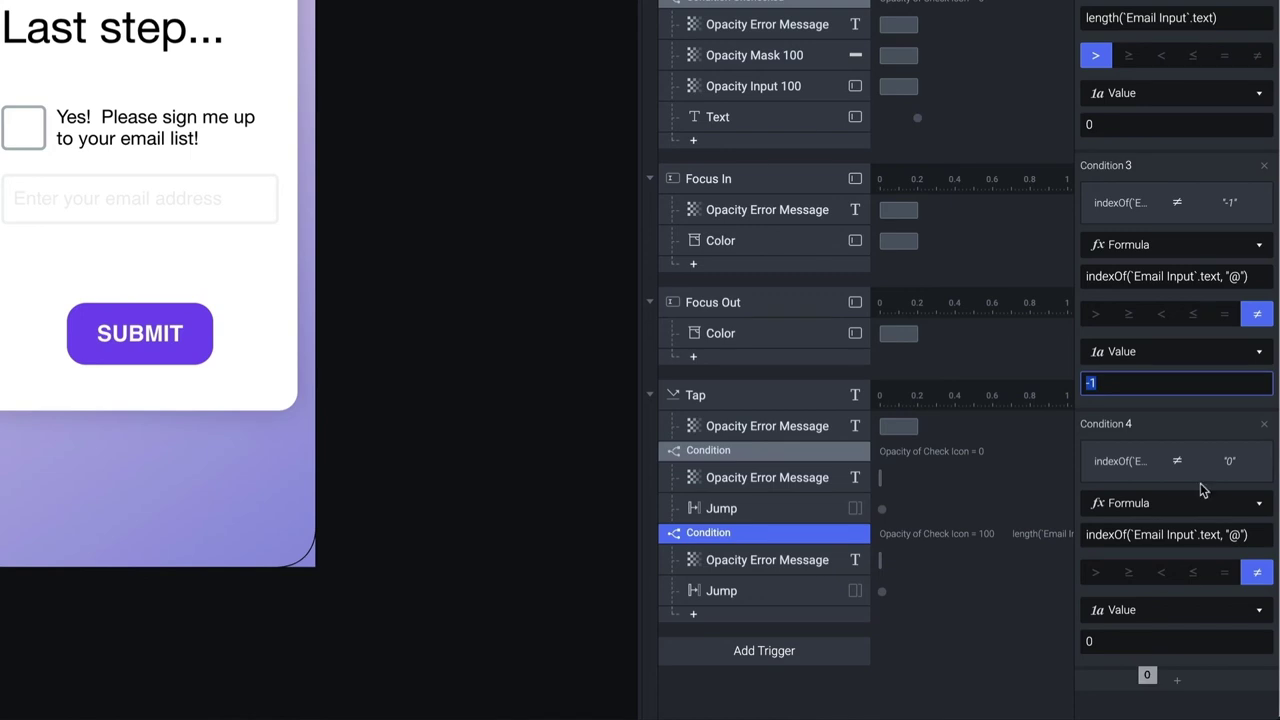
pyautogui.click(1265, 424)
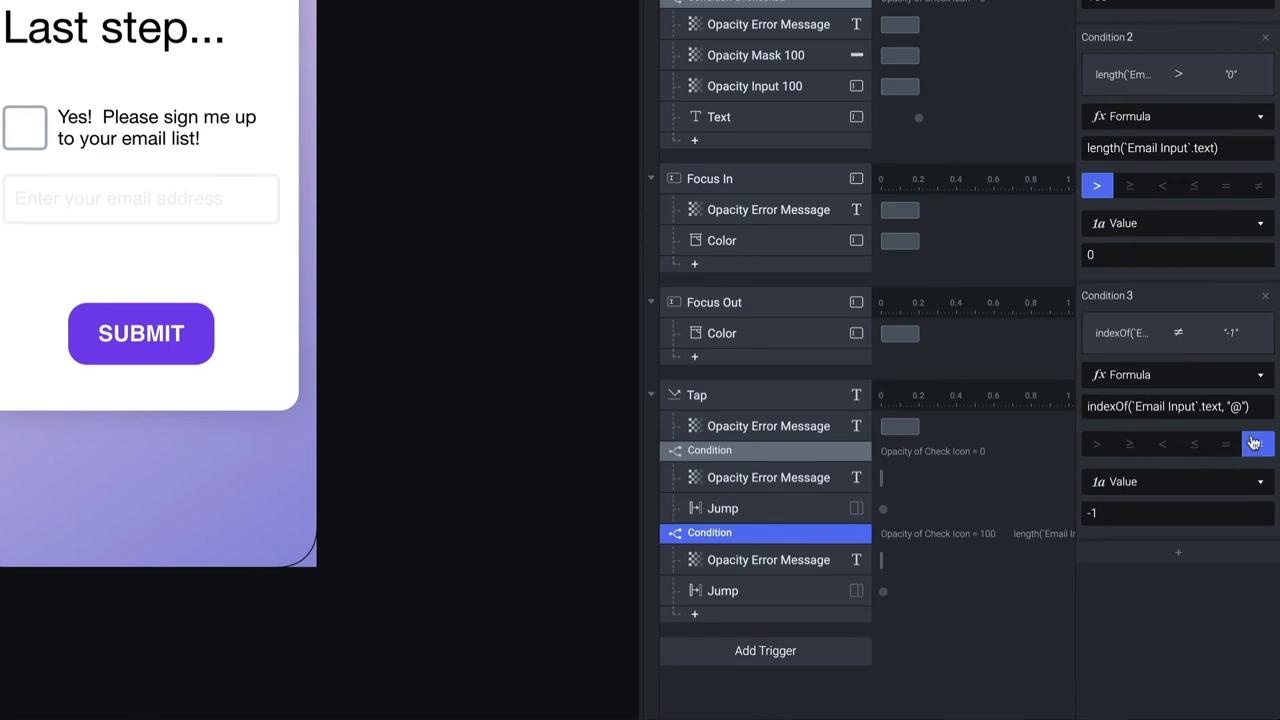
pyautogui.click(1097, 444)
pyautogui.click(1088, 510)
pyautogui.write('0')
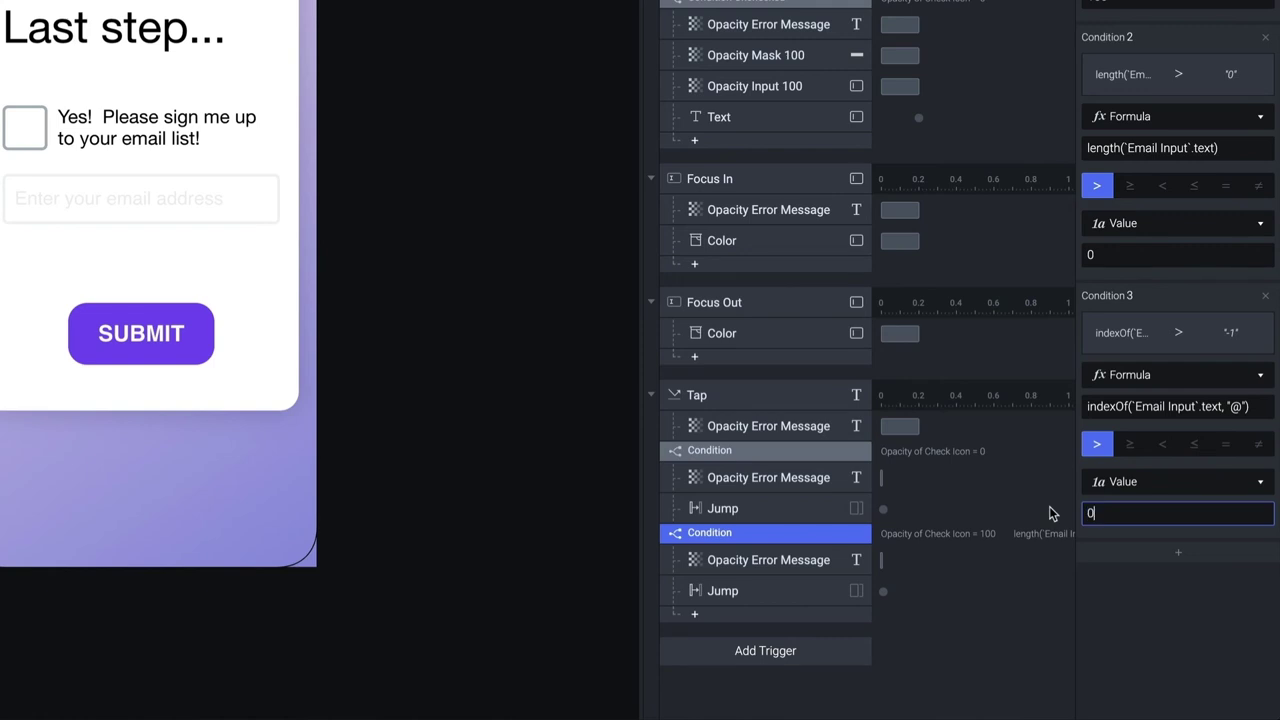
pyautogui.press('Return')
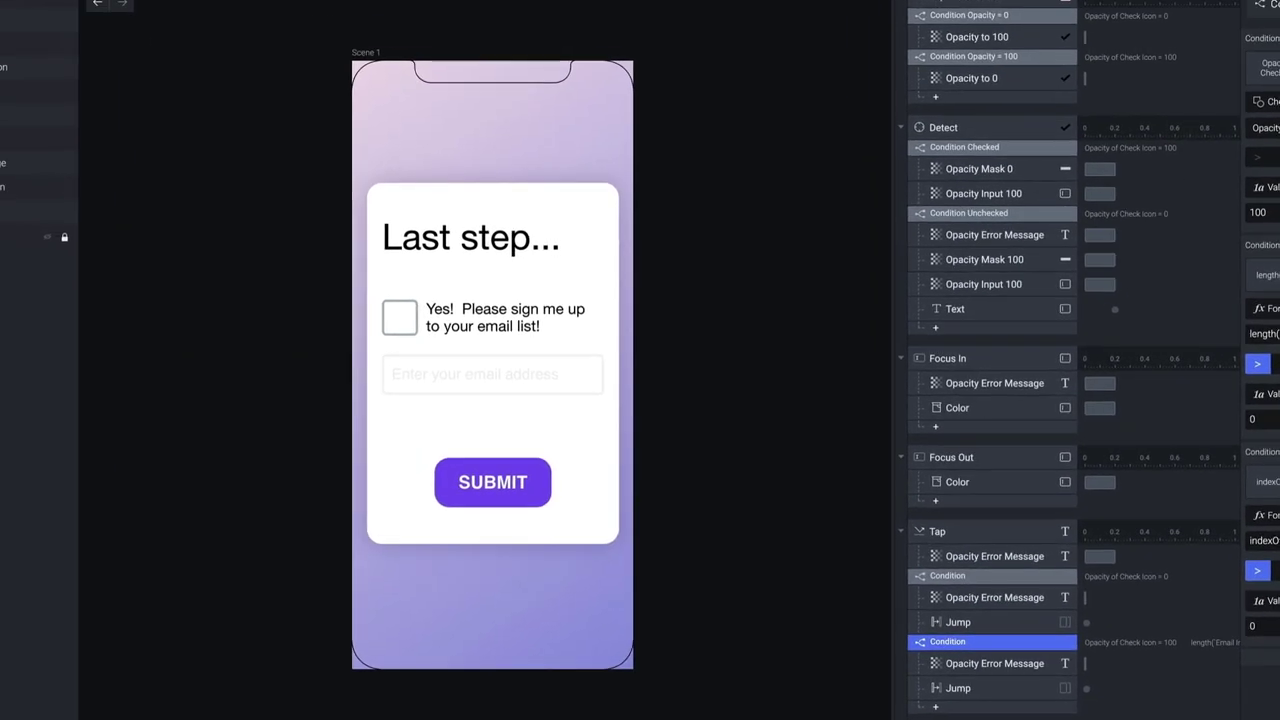
pyautogui.press('super+p')
pyautogui.click(500, 318)
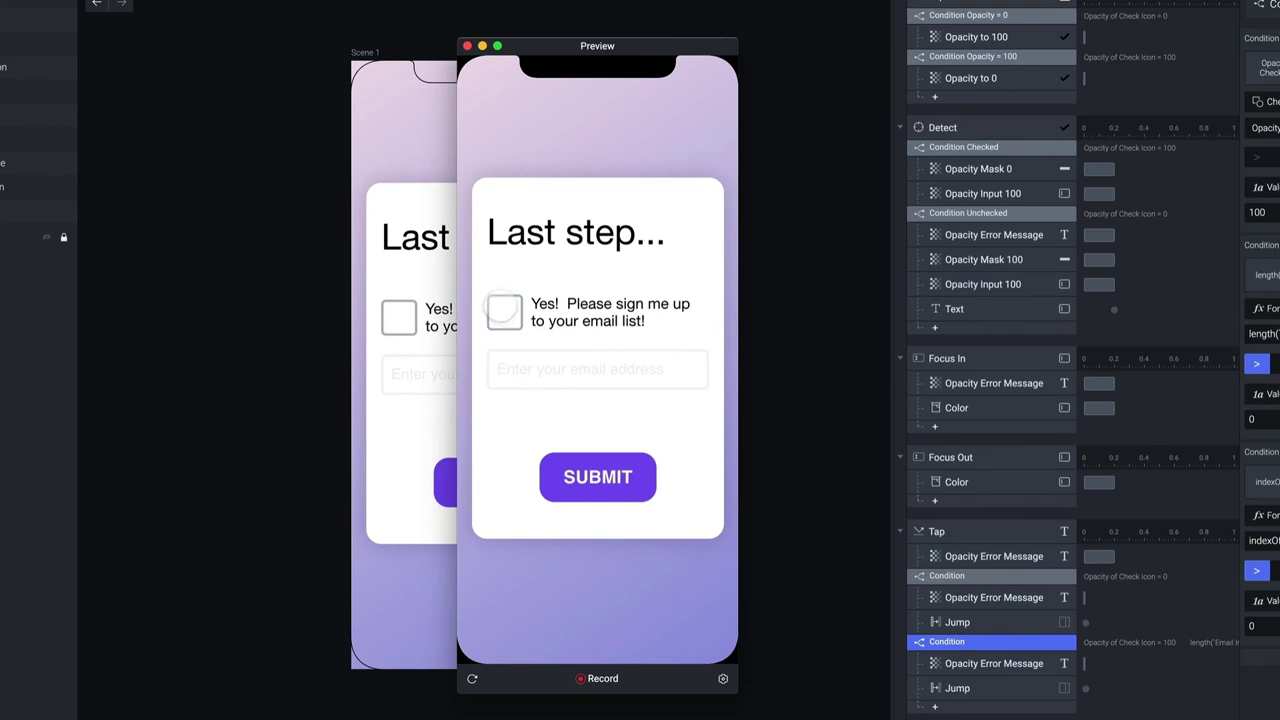
pyautogui.click(560, 372)
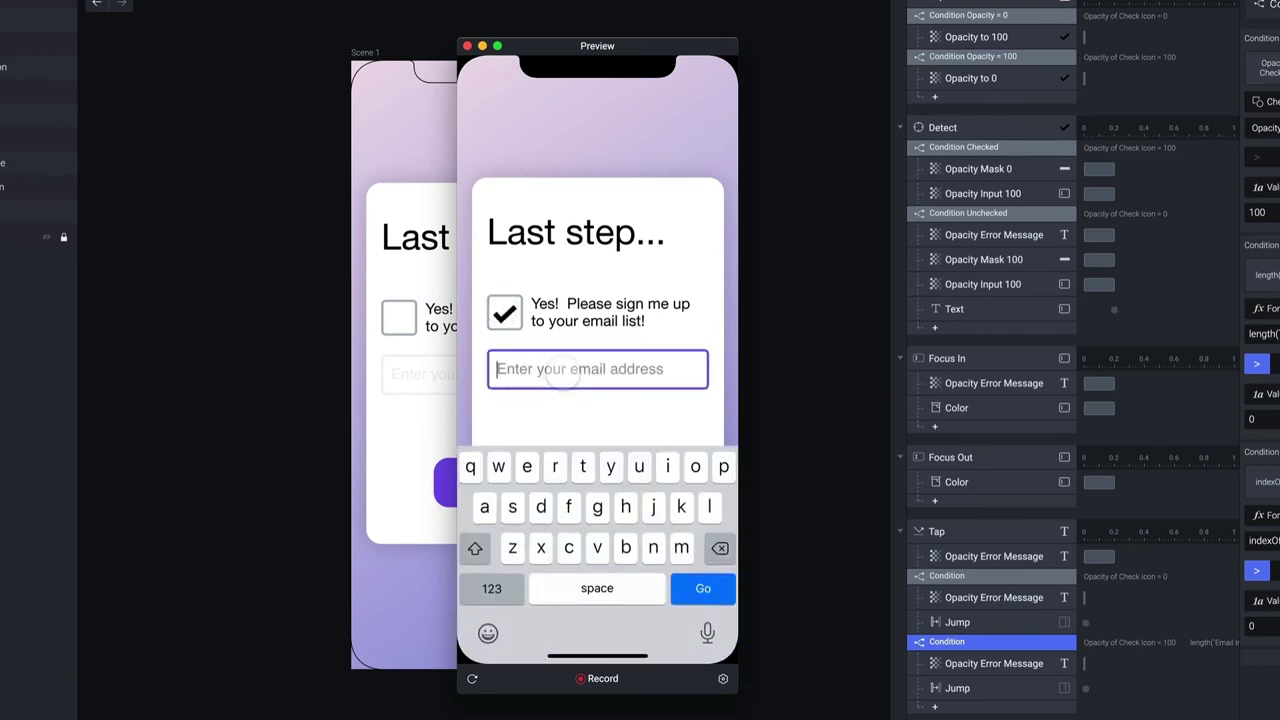
pyautogui.write('@')
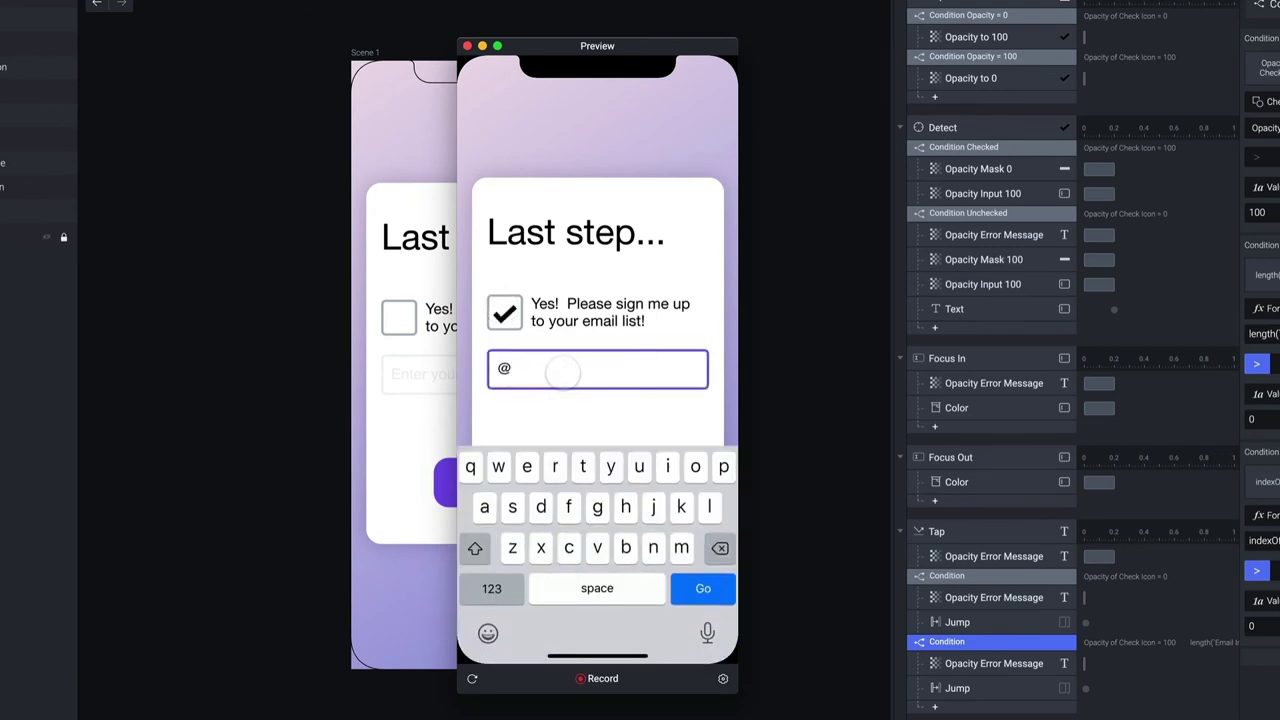
pyautogui.press('BackSpace')
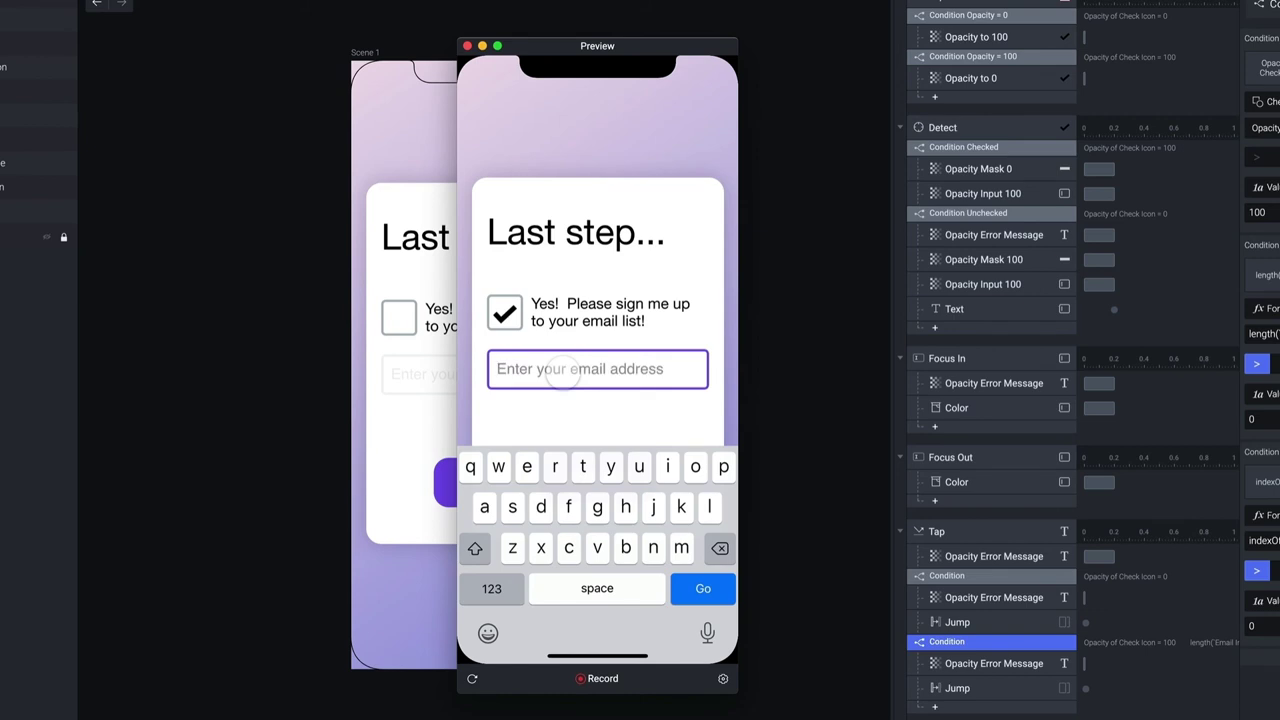
pyautogui.write('dsafdadsf')
pyautogui.click(570, 410)
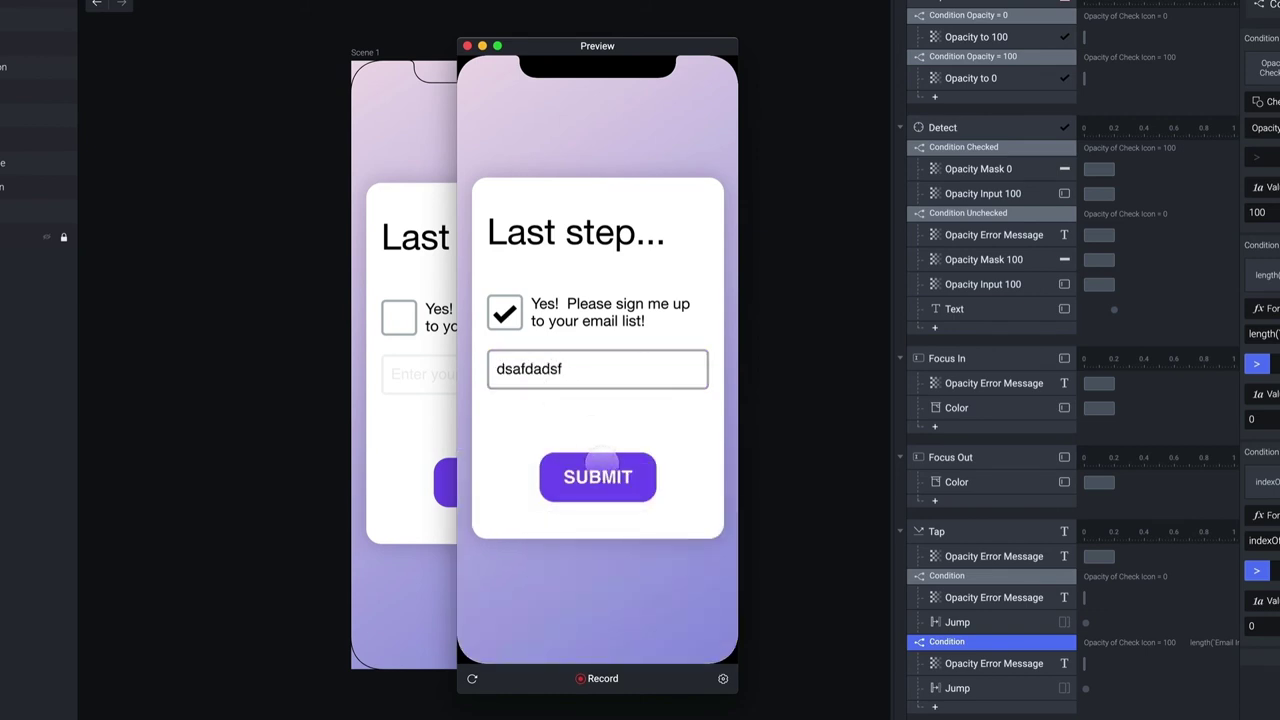
pyautogui.click(598, 470)
pyautogui.click(596, 371)
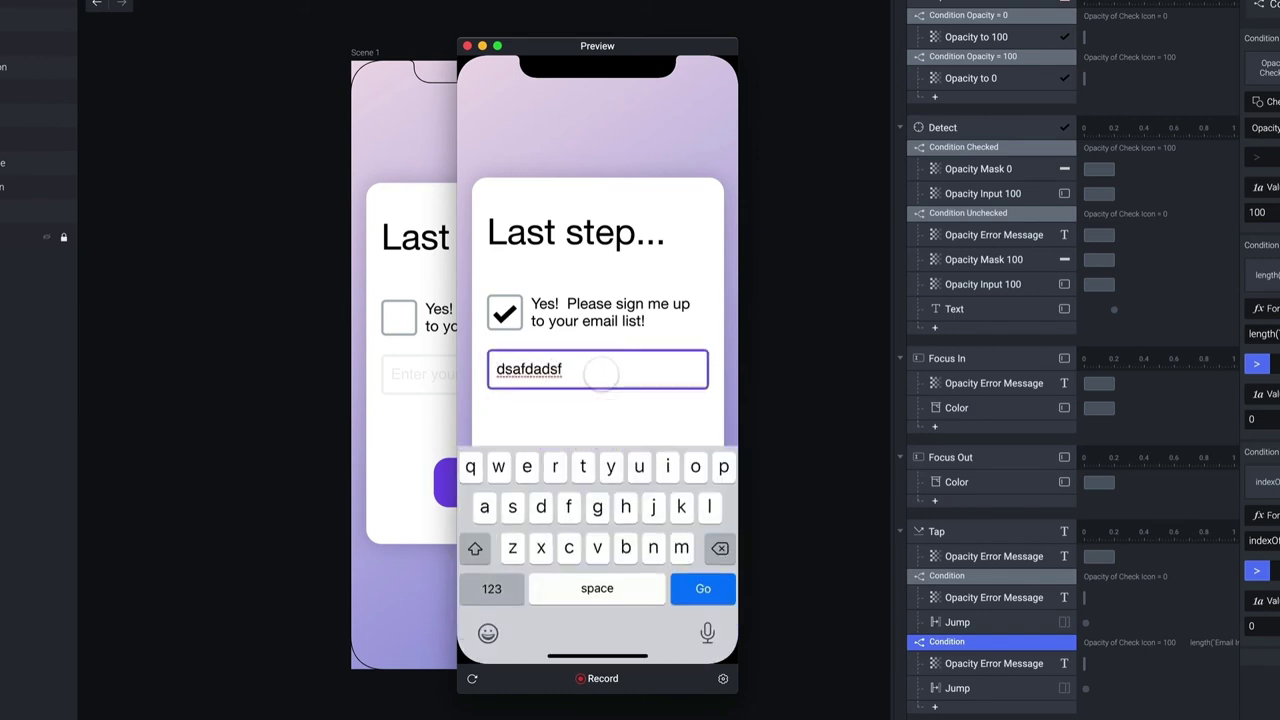
pyautogui.write('@')
pyautogui.click(600, 428)
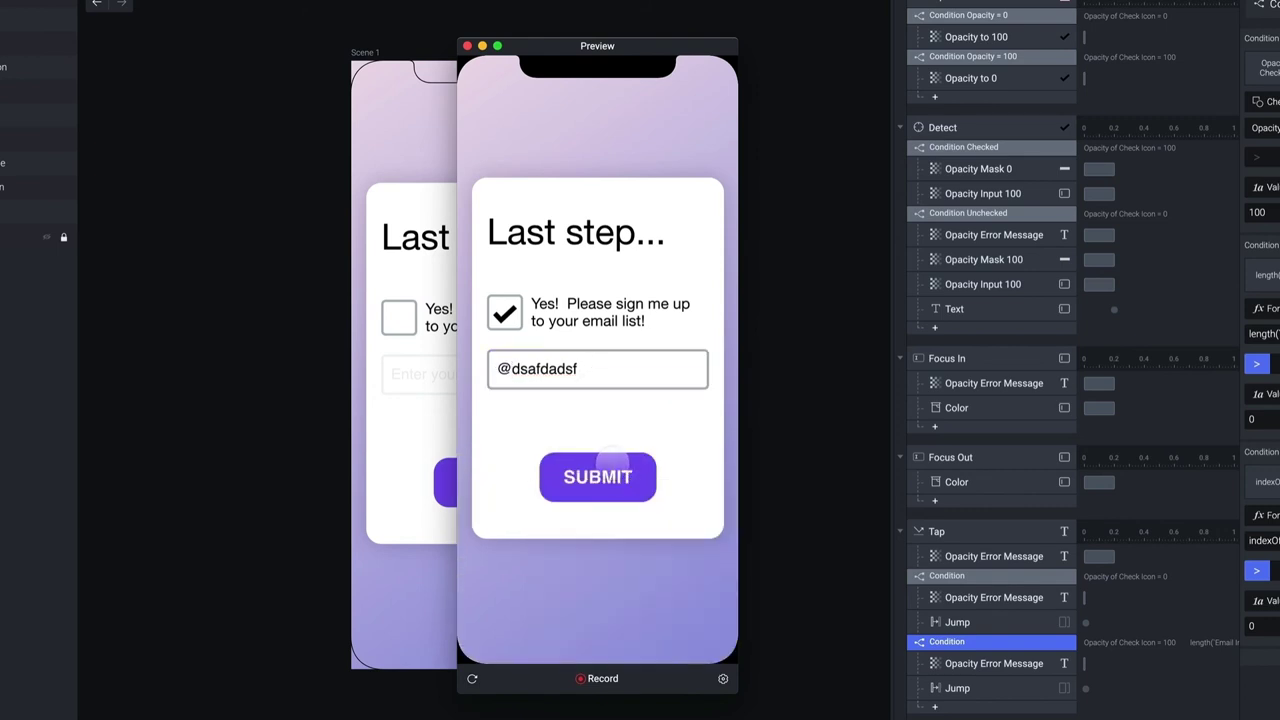
pyautogui.click(605, 474)
pyautogui.click(610, 368)
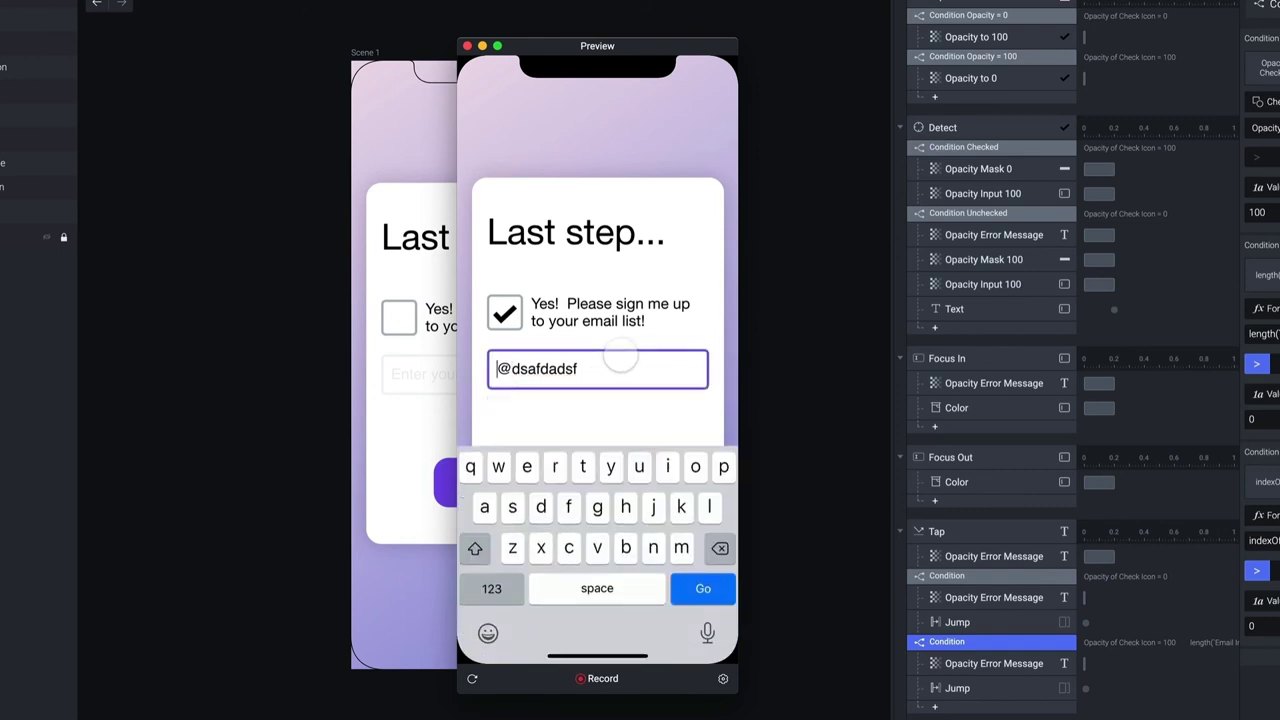
pyautogui.write('a')
pyautogui.click(612, 428)
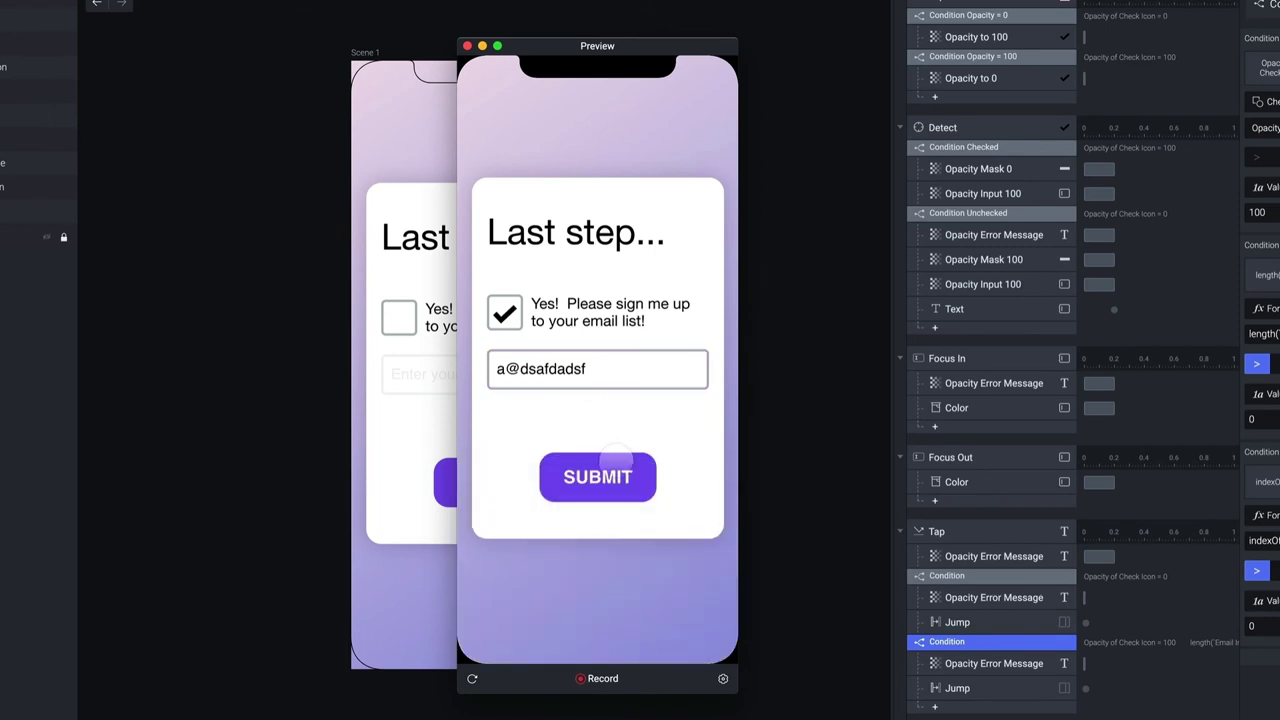
pyautogui.click(617, 466)
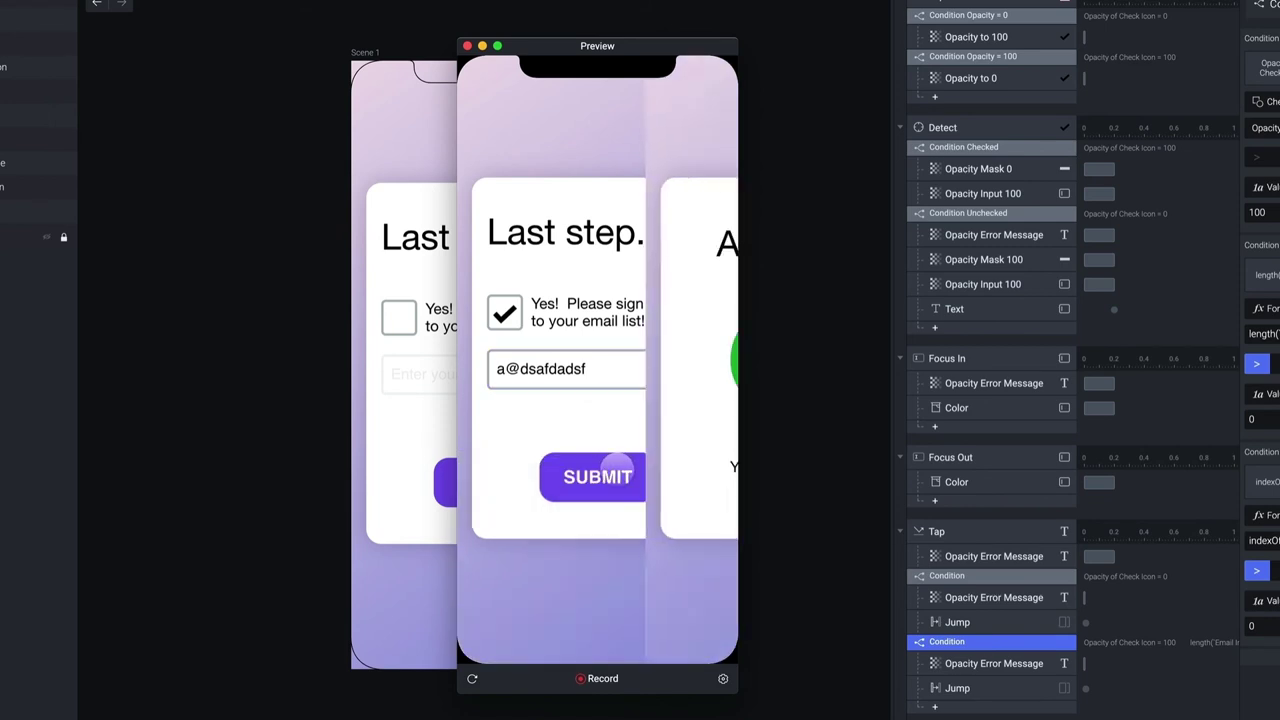
pyautogui.click(467, 46)
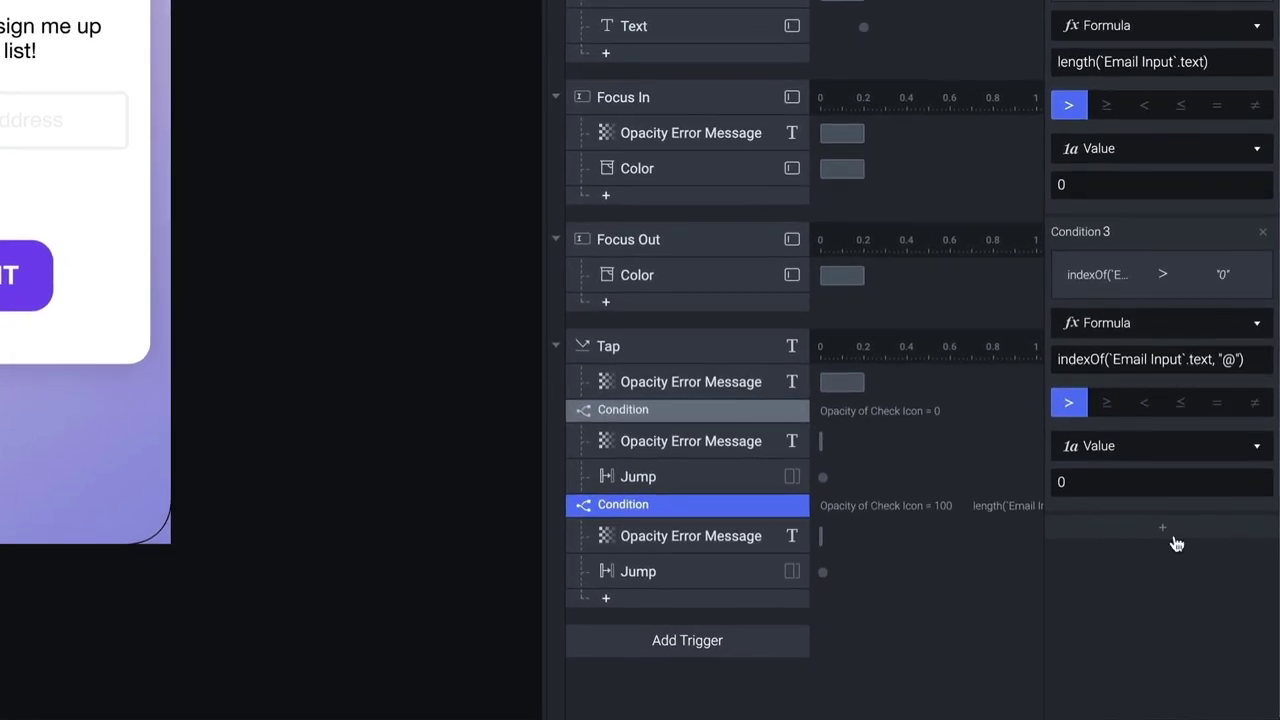
# Add Condition 4 with left formula indexOf(`Email Input`.text, ".")
pyautogui.click(1162, 527)
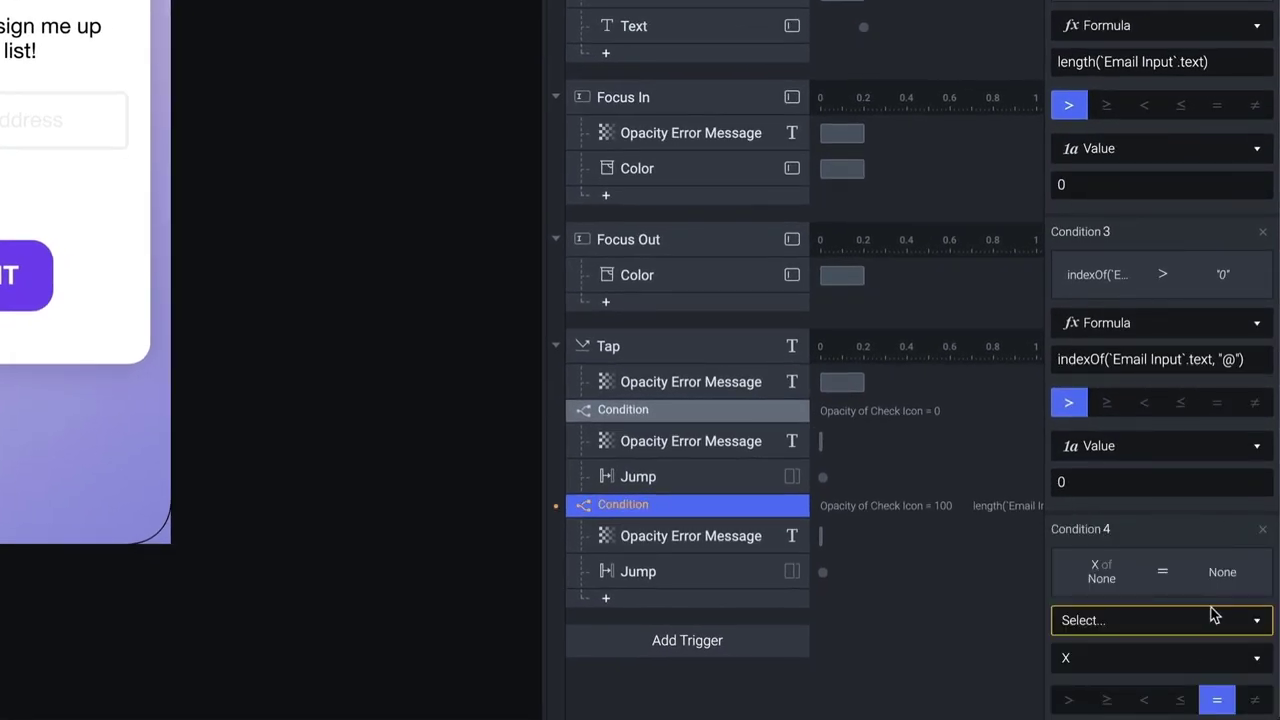
pyautogui.scroll(-3, 1200, 580)
pyautogui.click(1188, 476)
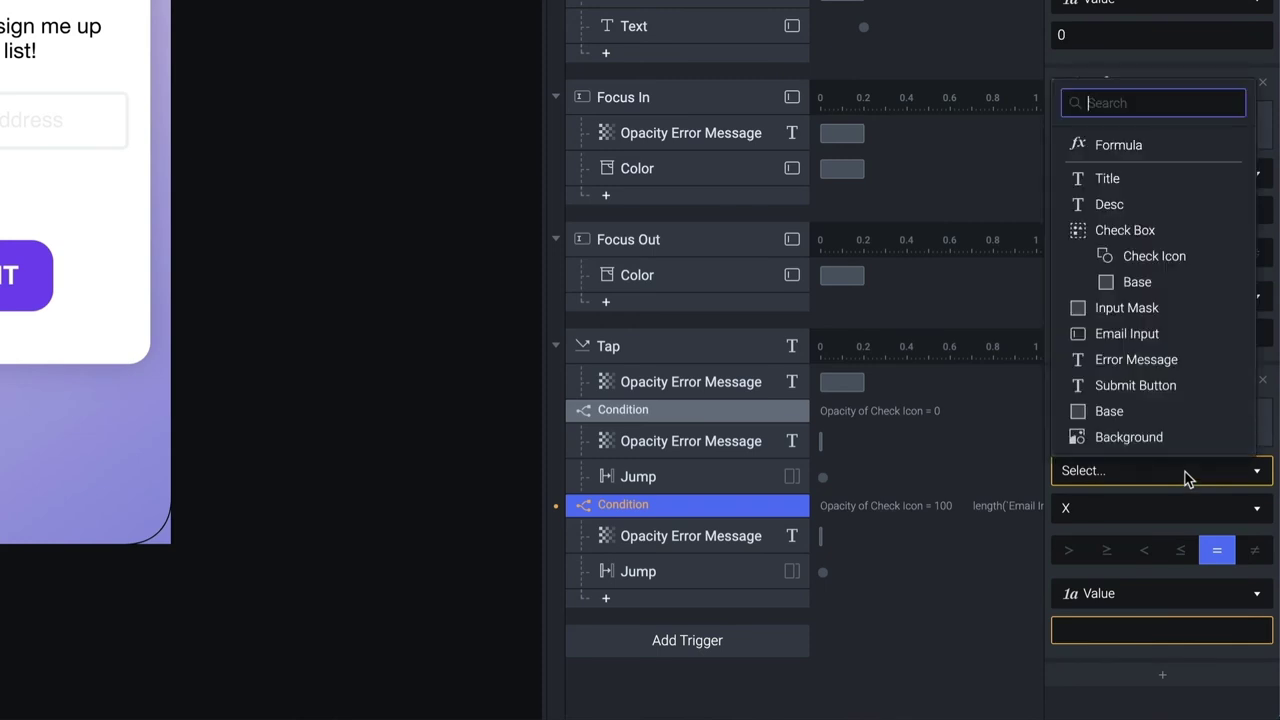
pyautogui.click(1112, 145)
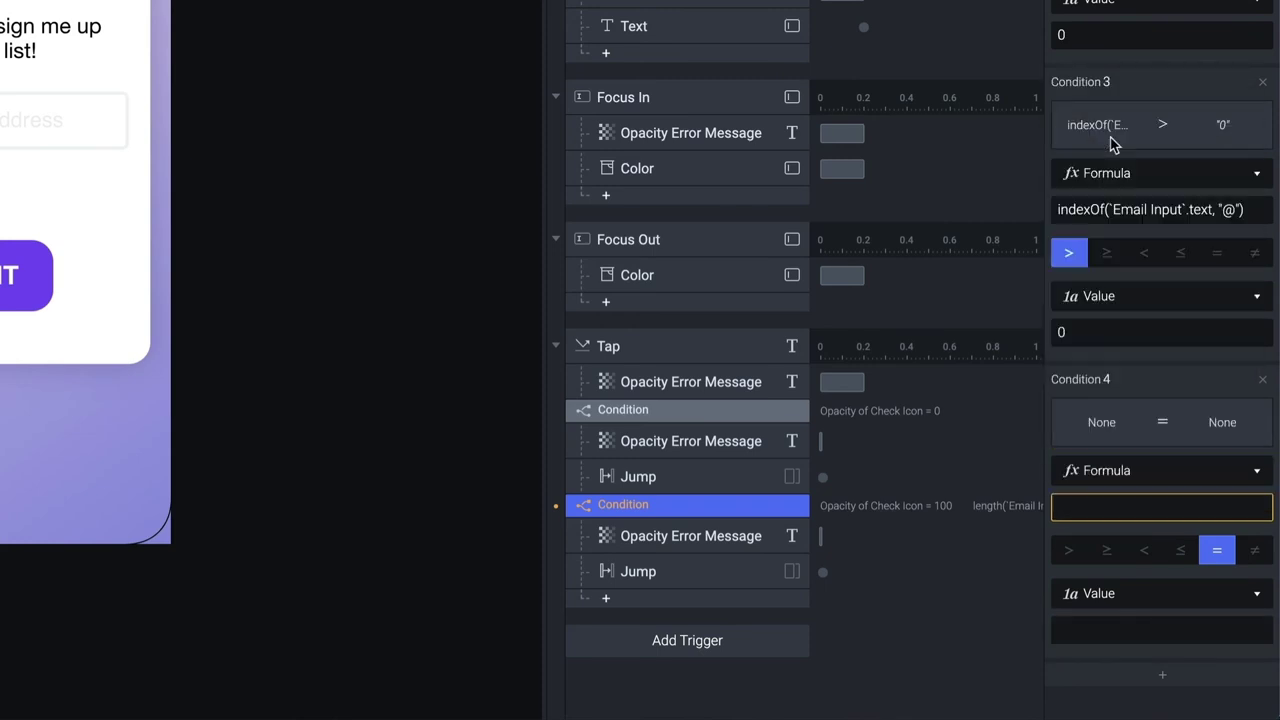
pyautogui.click(1257, 507)
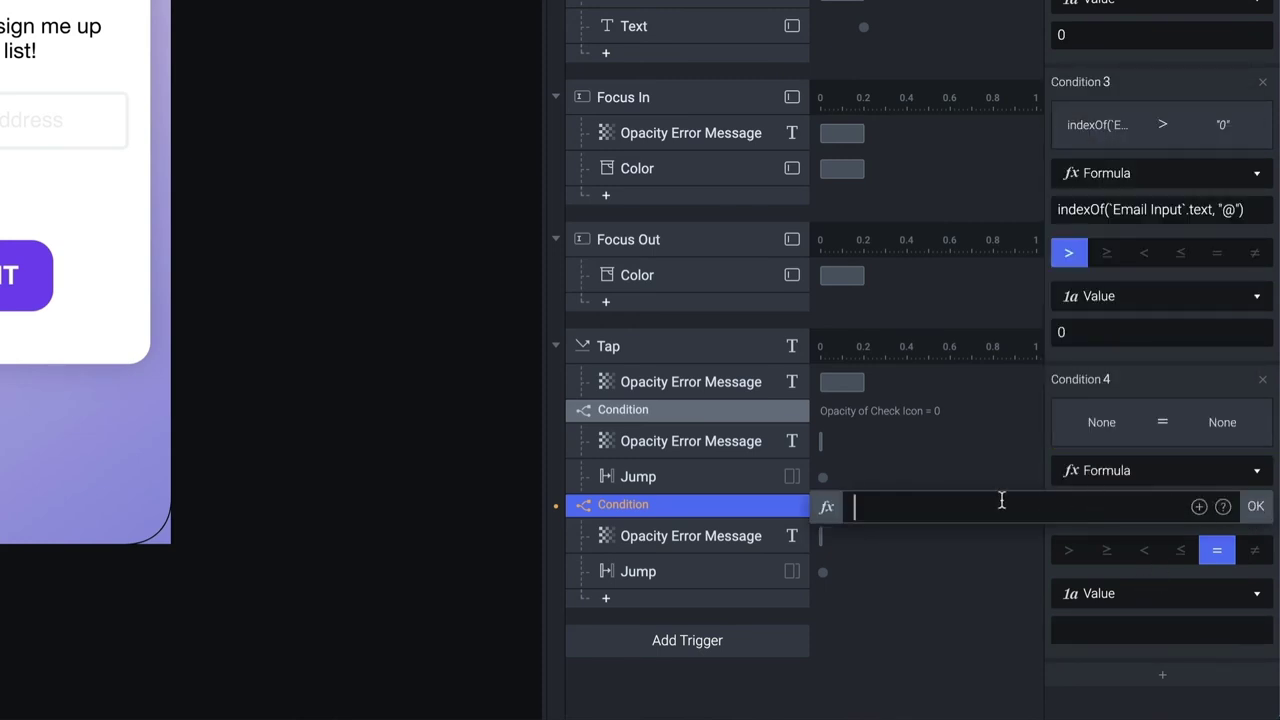
pyautogui.write('indexO')
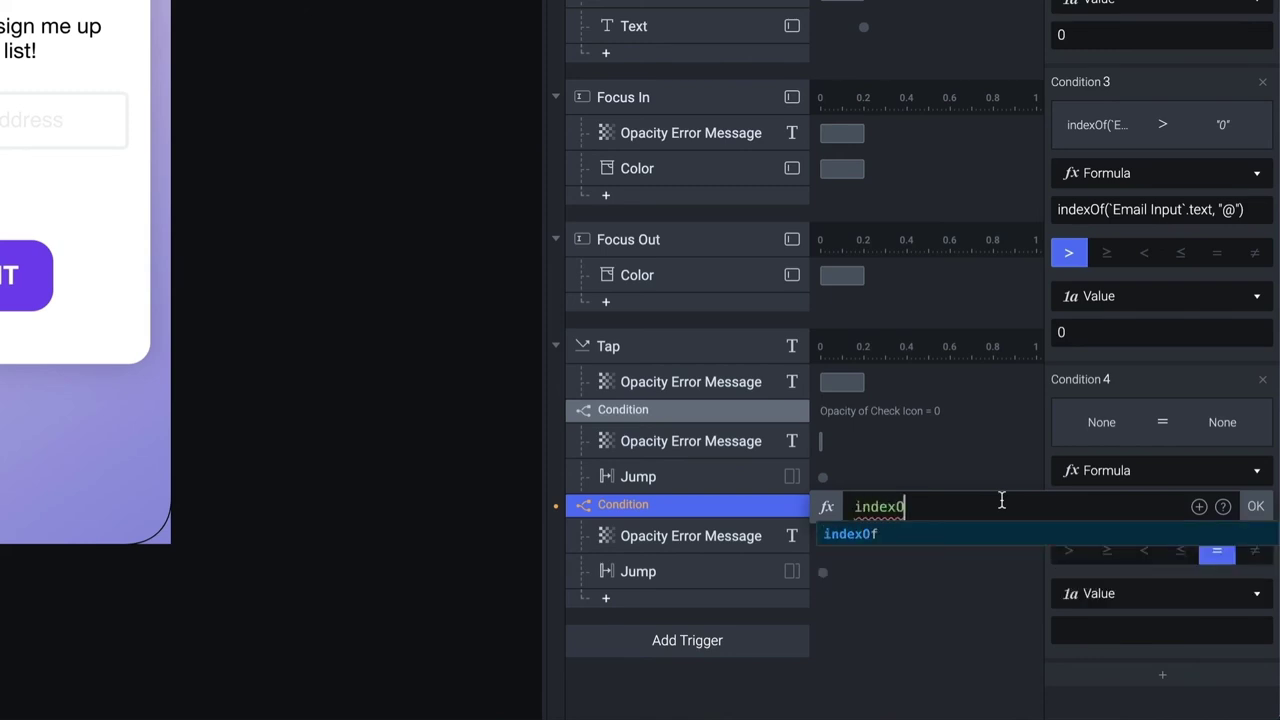
pyautogui.write('f(')
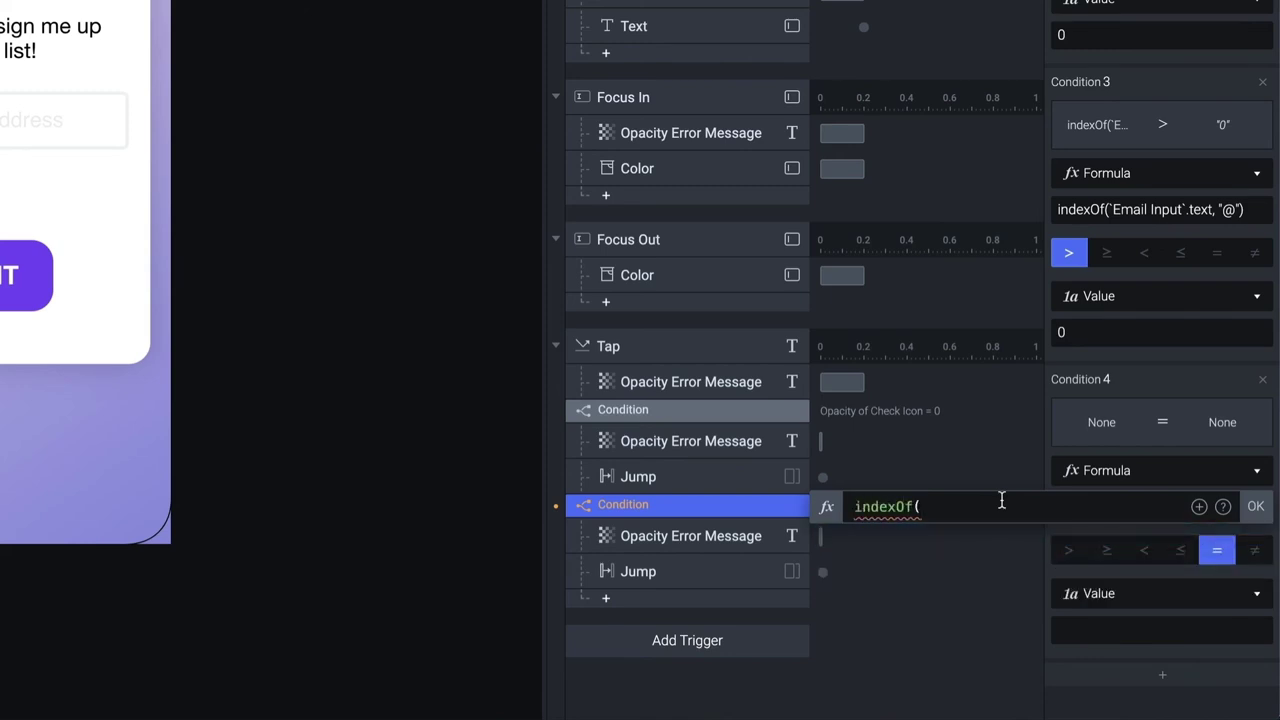
pyautogui.click(1198, 507)
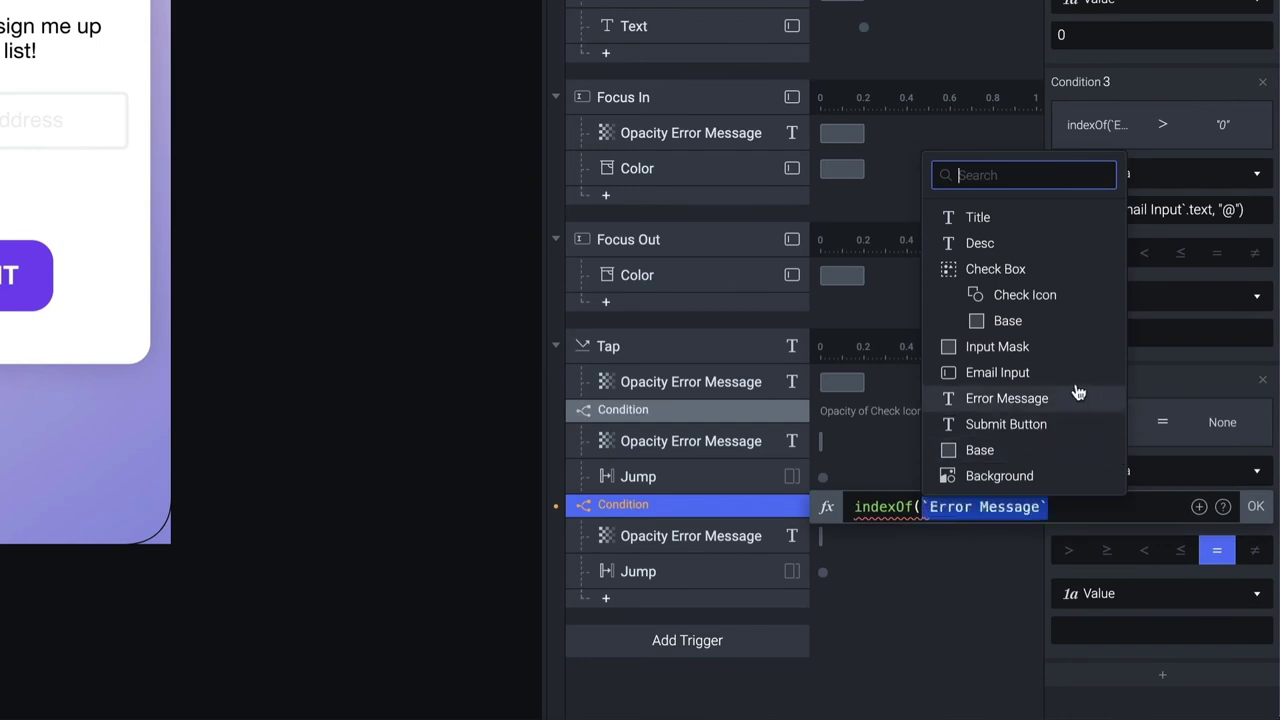
pyautogui.click(1040, 374)
pyautogui.write('.text, ')
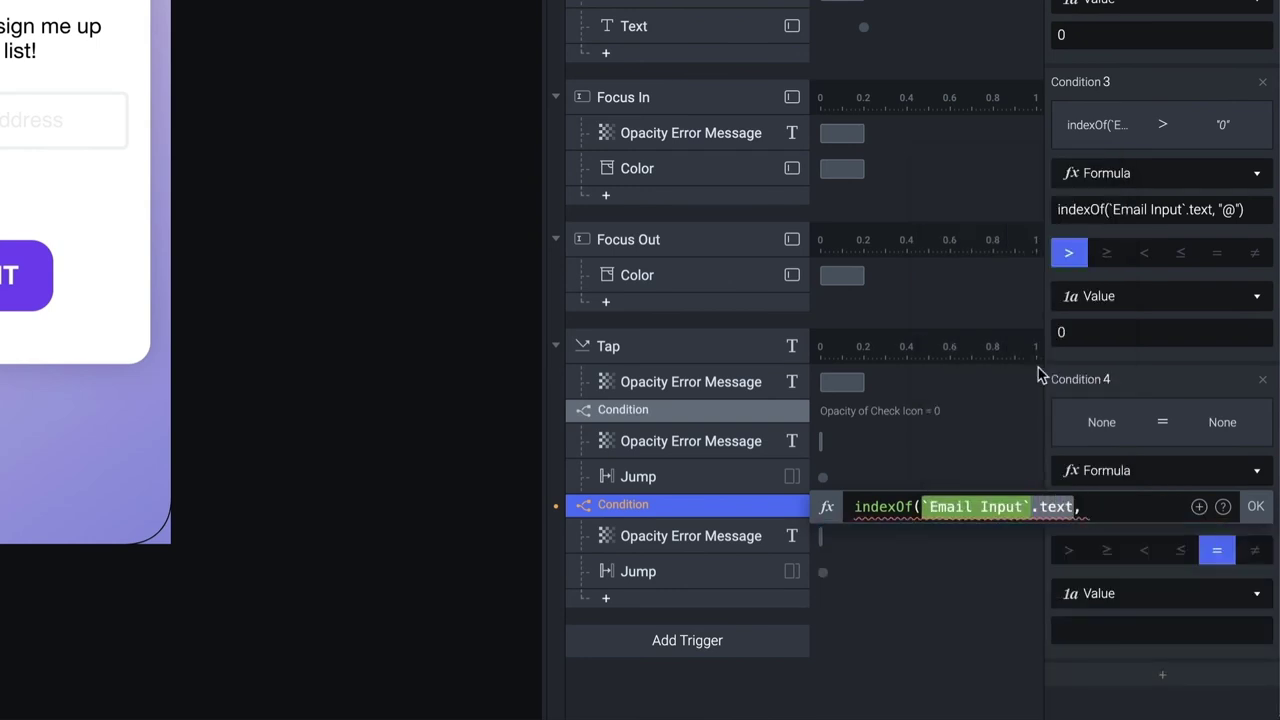
pyautogui.write('".")')
pyautogui.click(1255, 506)
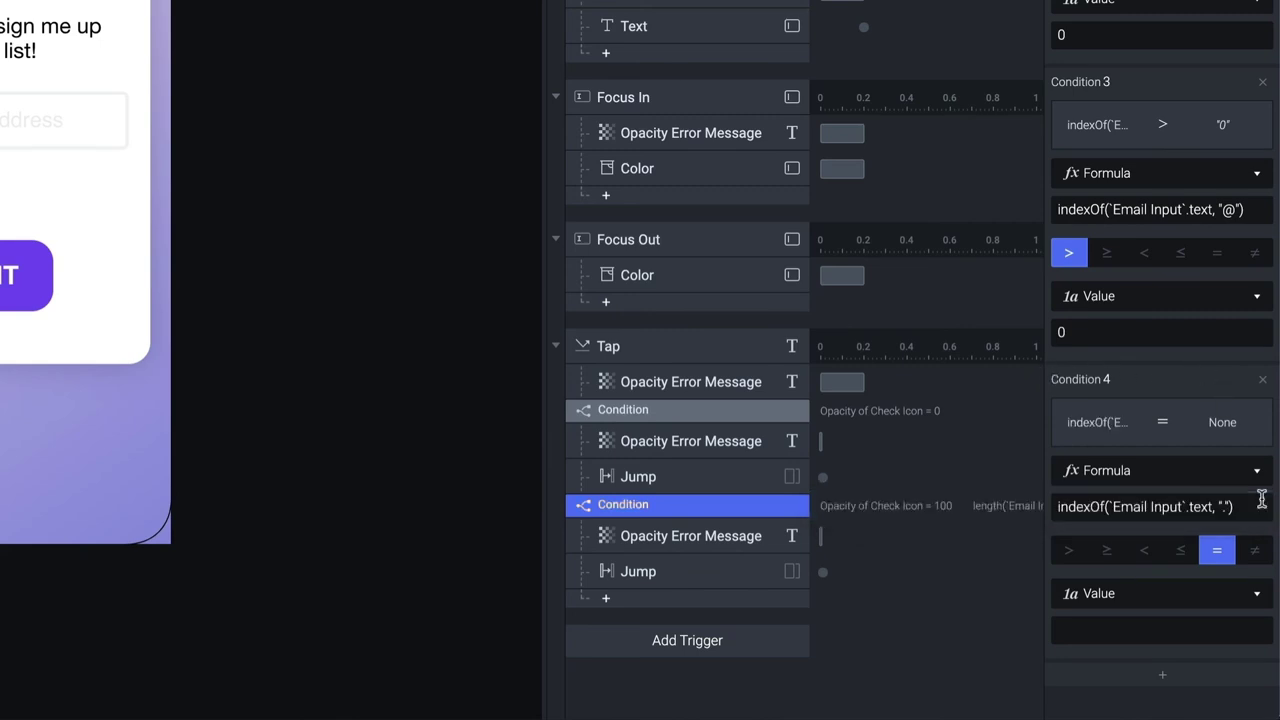
# Make Condition 4's right side the formula indexOf(`Email Input`.text, "@")
pyautogui.click(1144, 632)
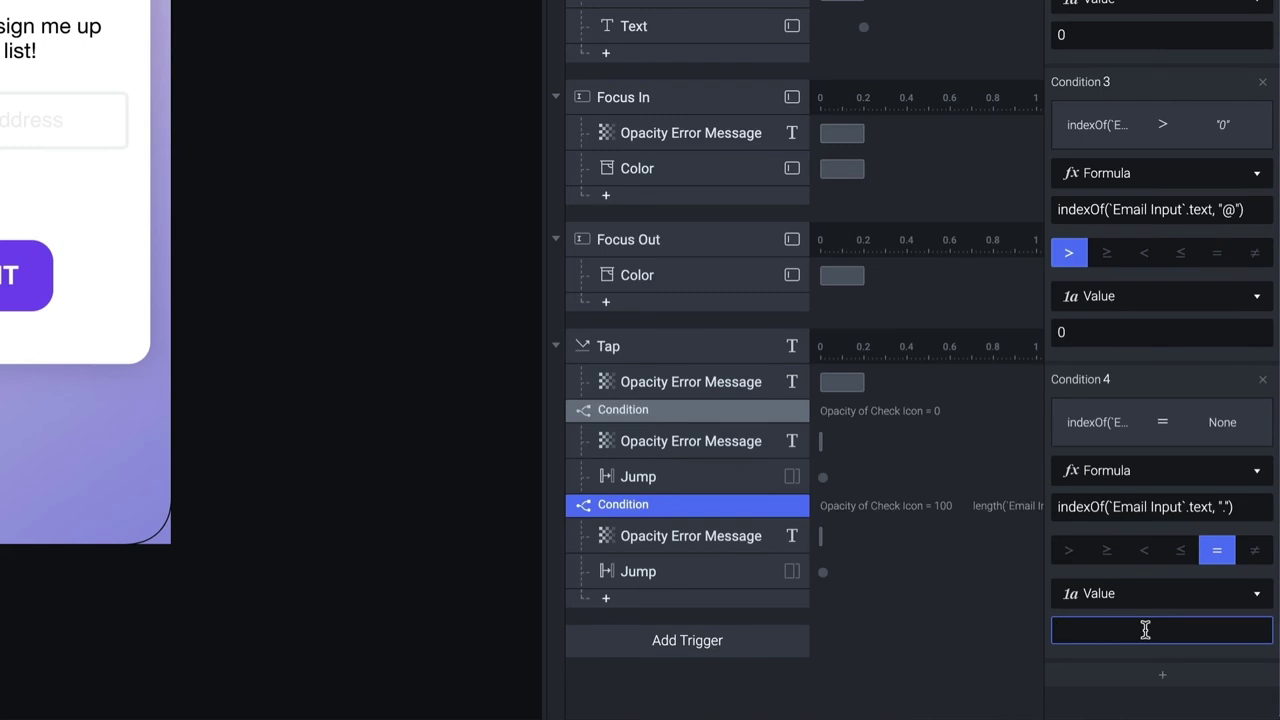
pyautogui.click(1122, 592)
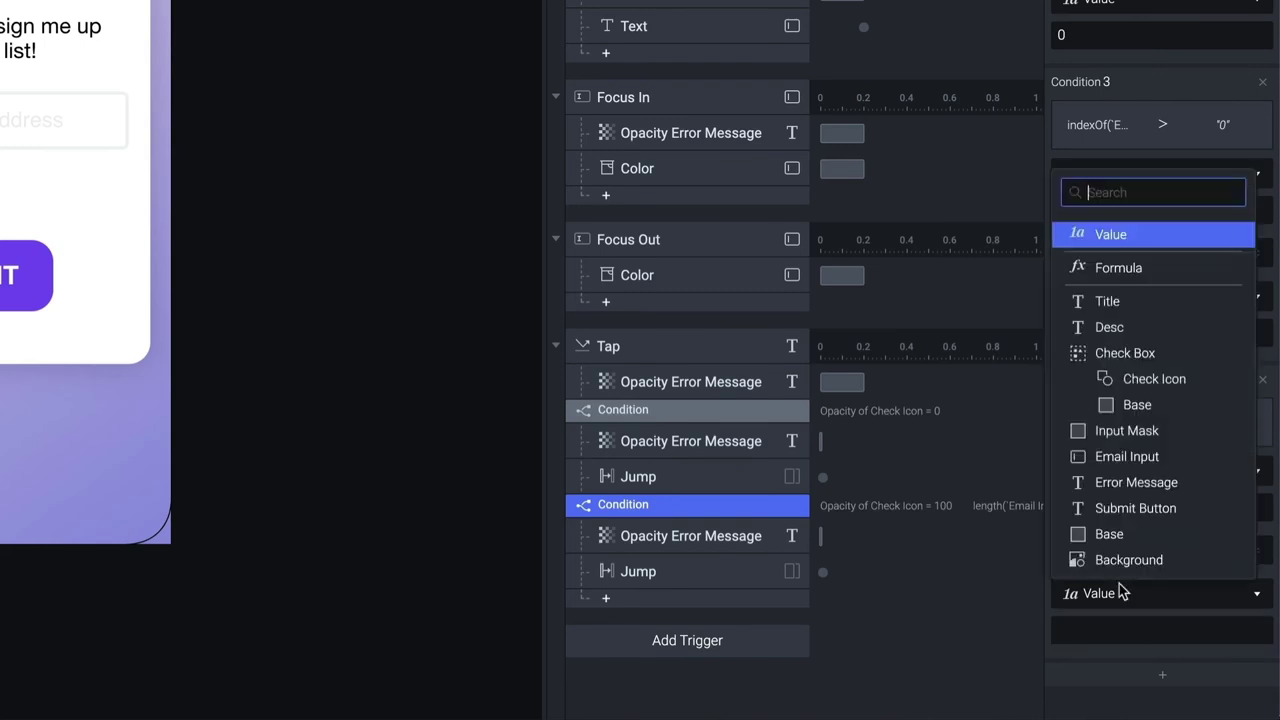
pyautogui.click(1128, 268)
pyautogui.click(1231, 630)
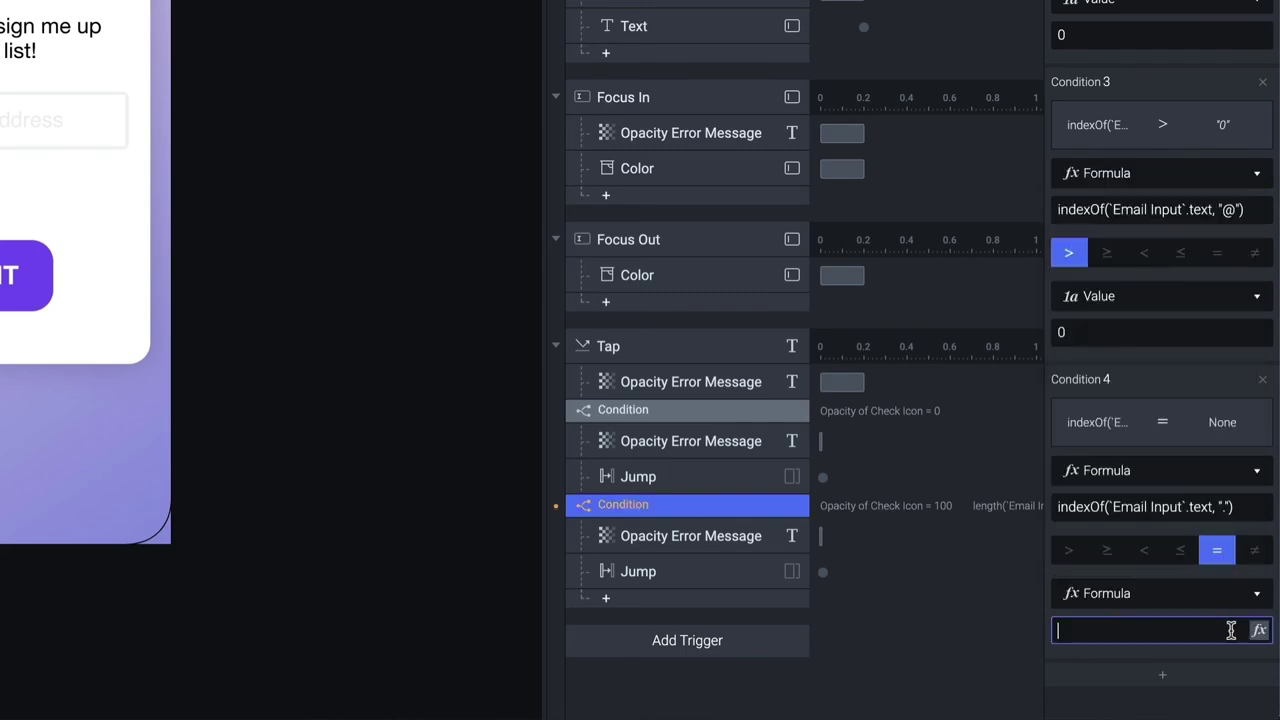
pyautogui.click(1259, 630)
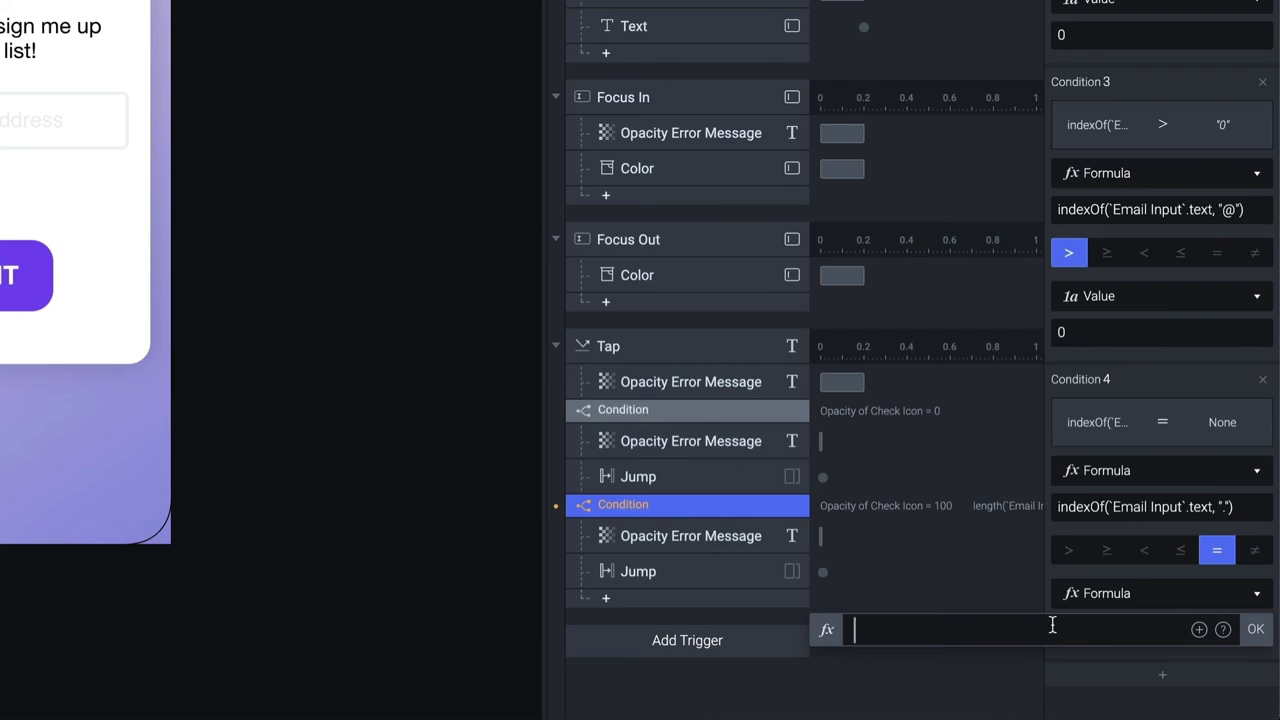
pyautogui.write('indexOf(')
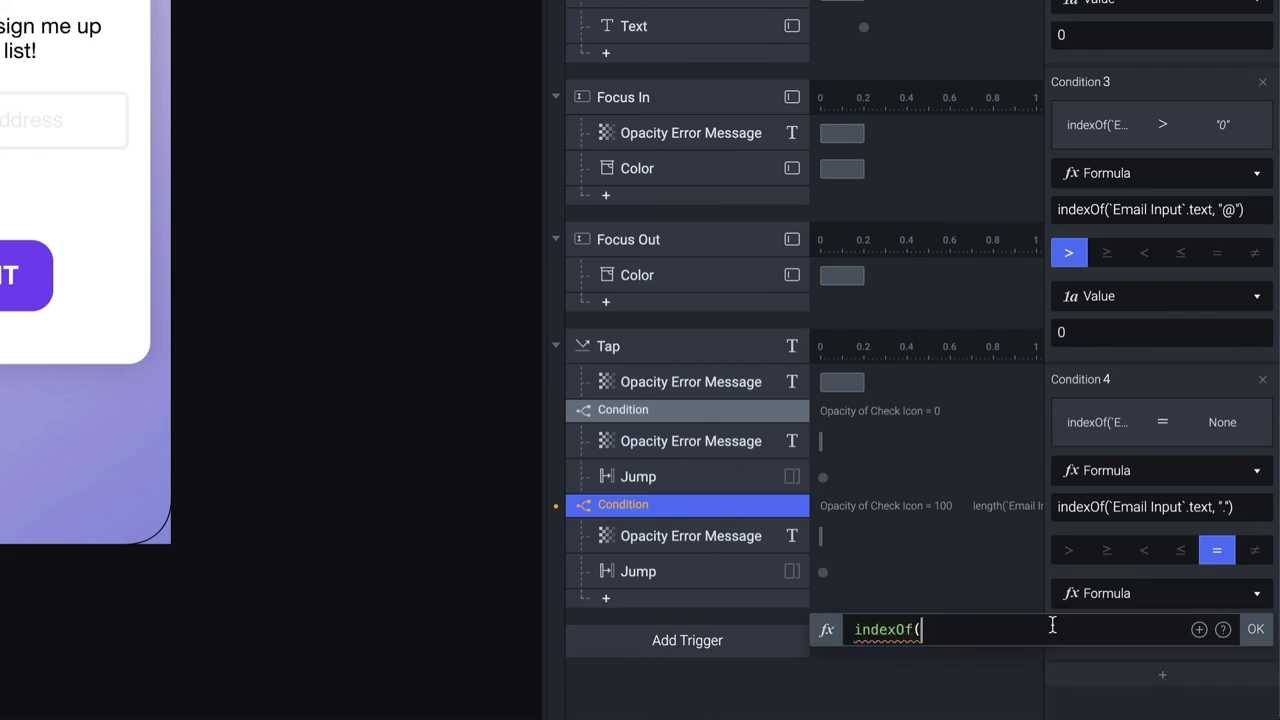
pyautogui.click(1200, 629)
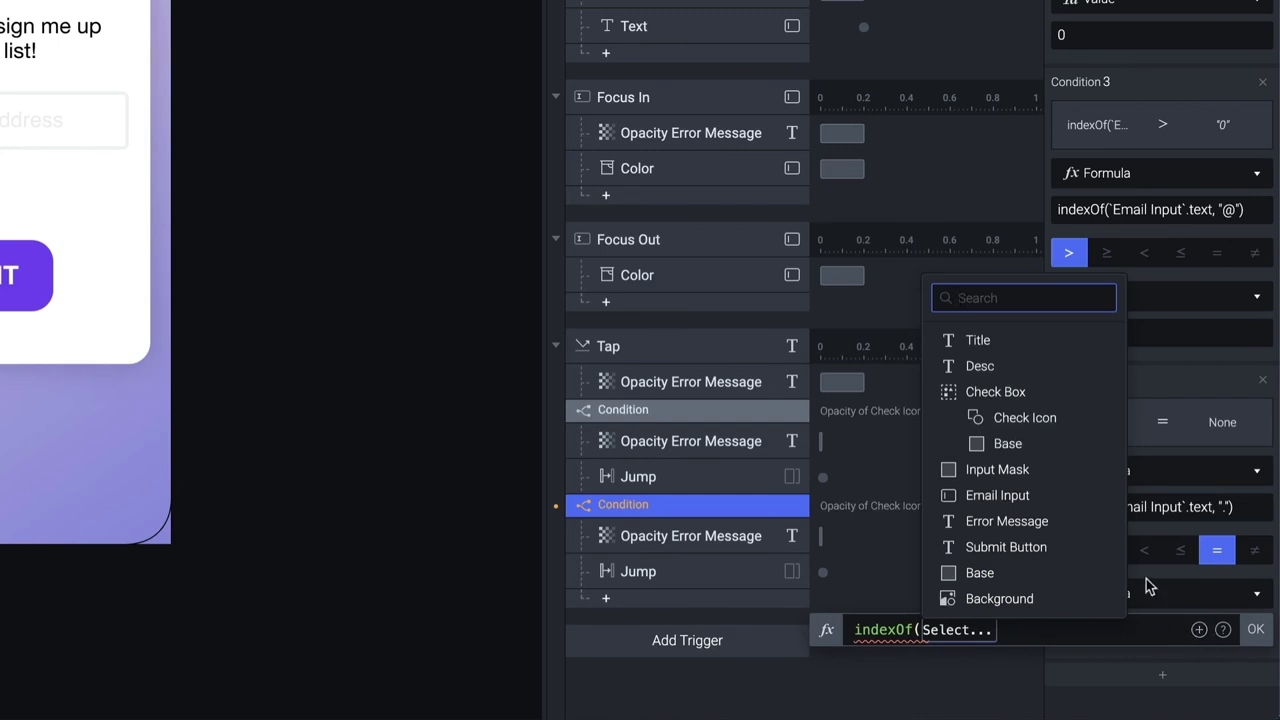
pyautogui.click(995, 489)
pyautogui.write('.t')
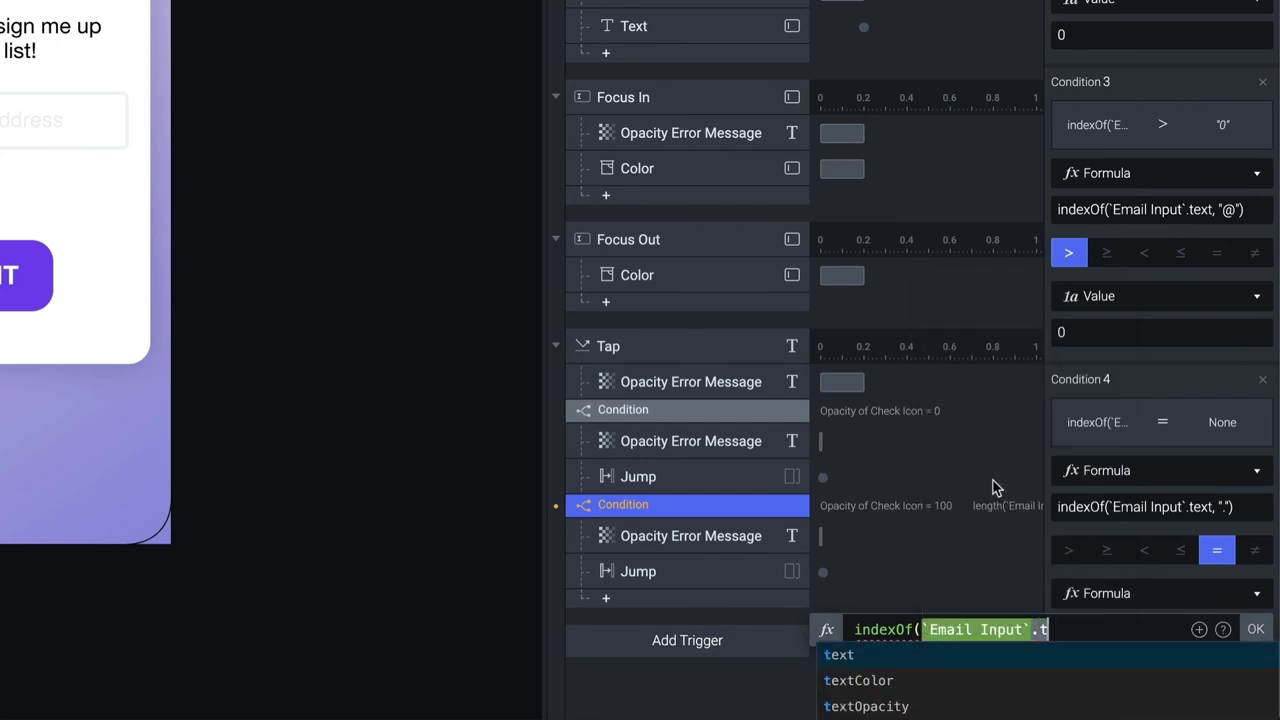
pyautogui.write('ext, "')
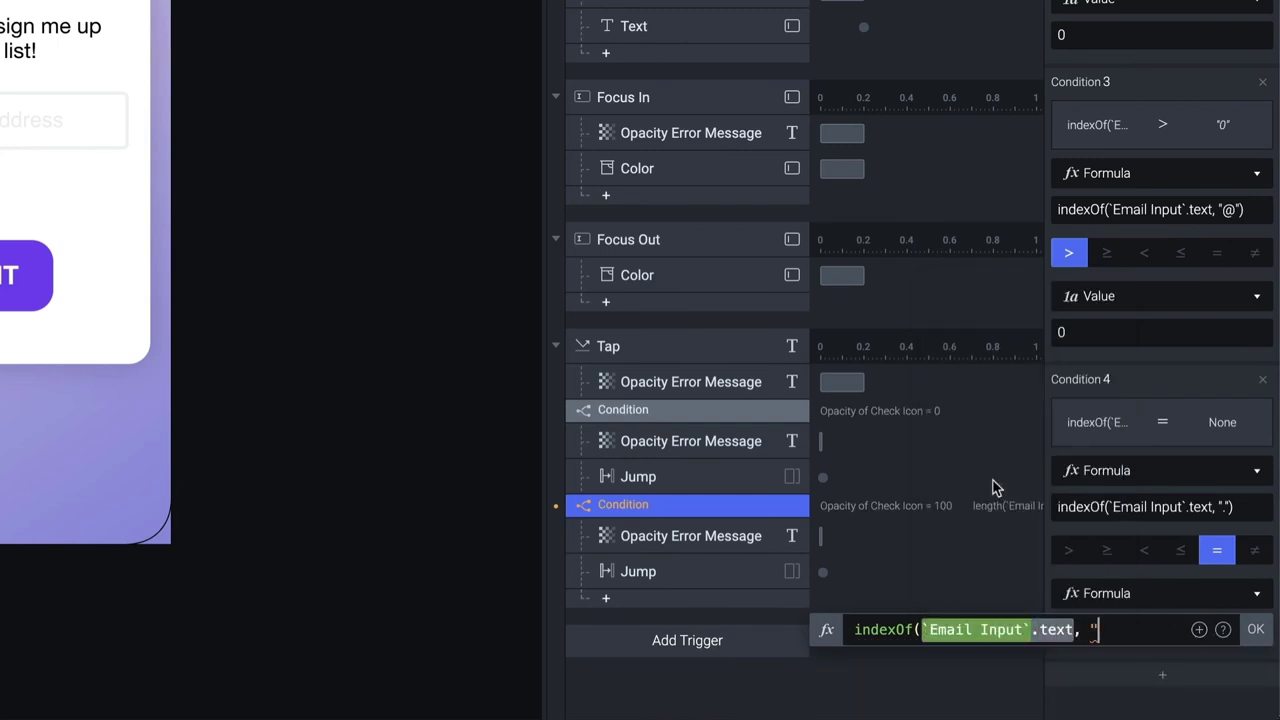
pyautogui.write('@")')
pyautogui.press('Return')
# Set Condition 4's operator to greater-than and append + 1 to the right formula
pyautogui.click(1070, 552)
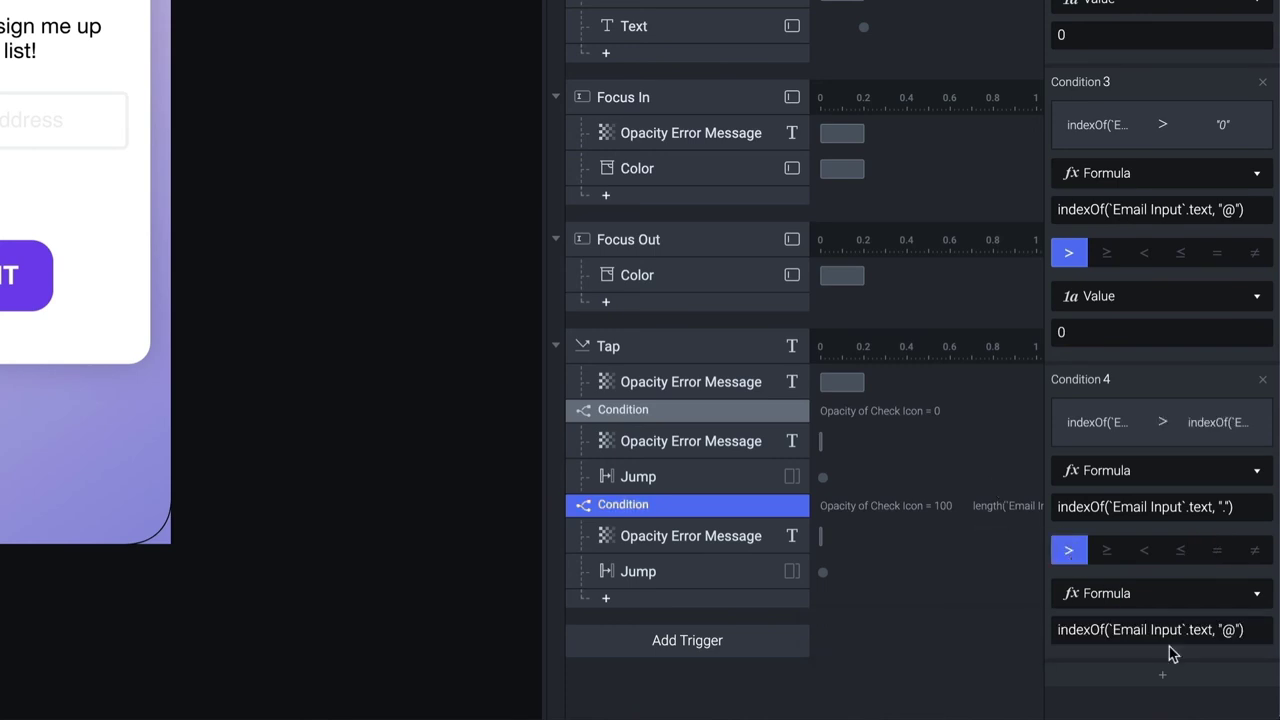
pyautogui.click(1205, 632)
pyautogui.click(1257, 631)
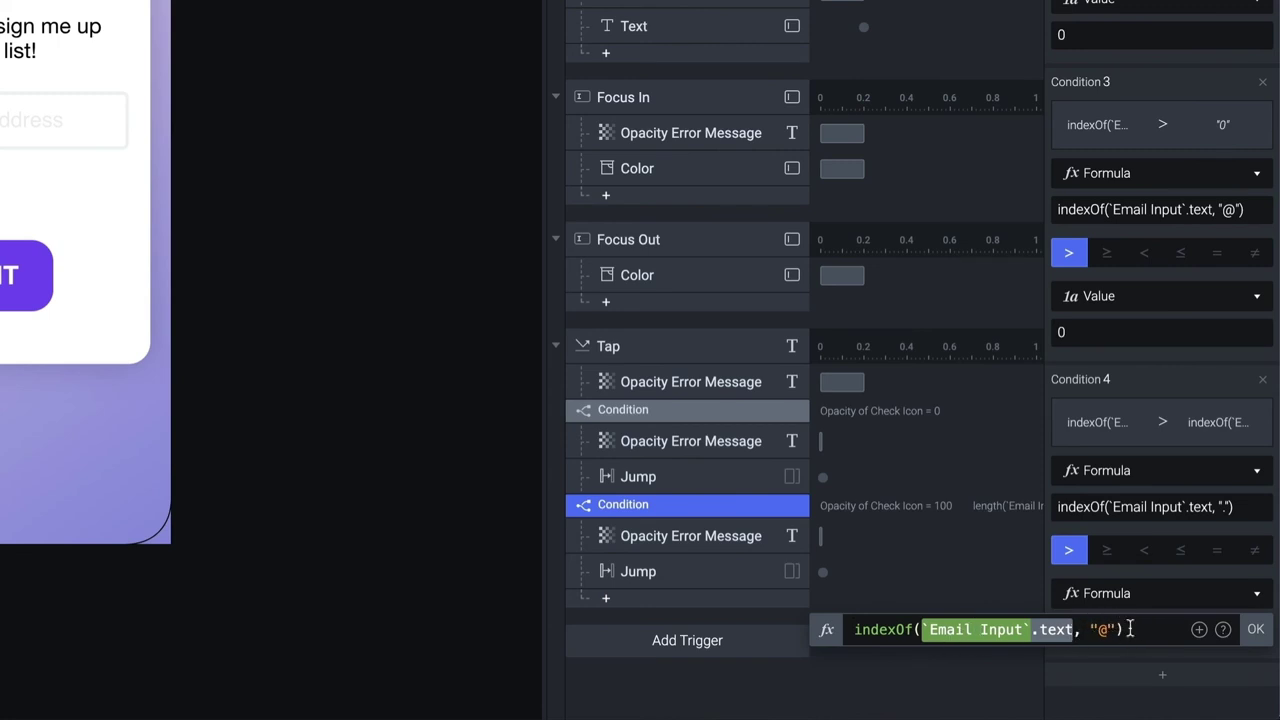
pyautogui.write('> 1')
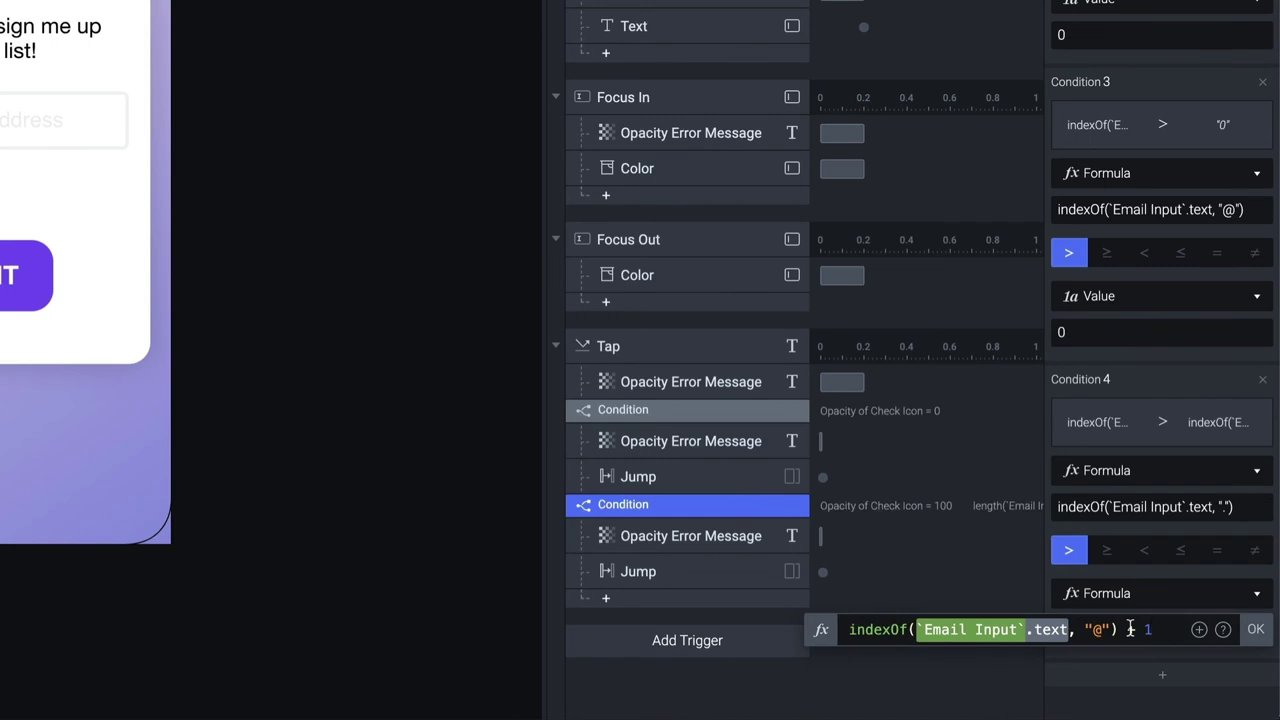
pyautogui.press('Return')
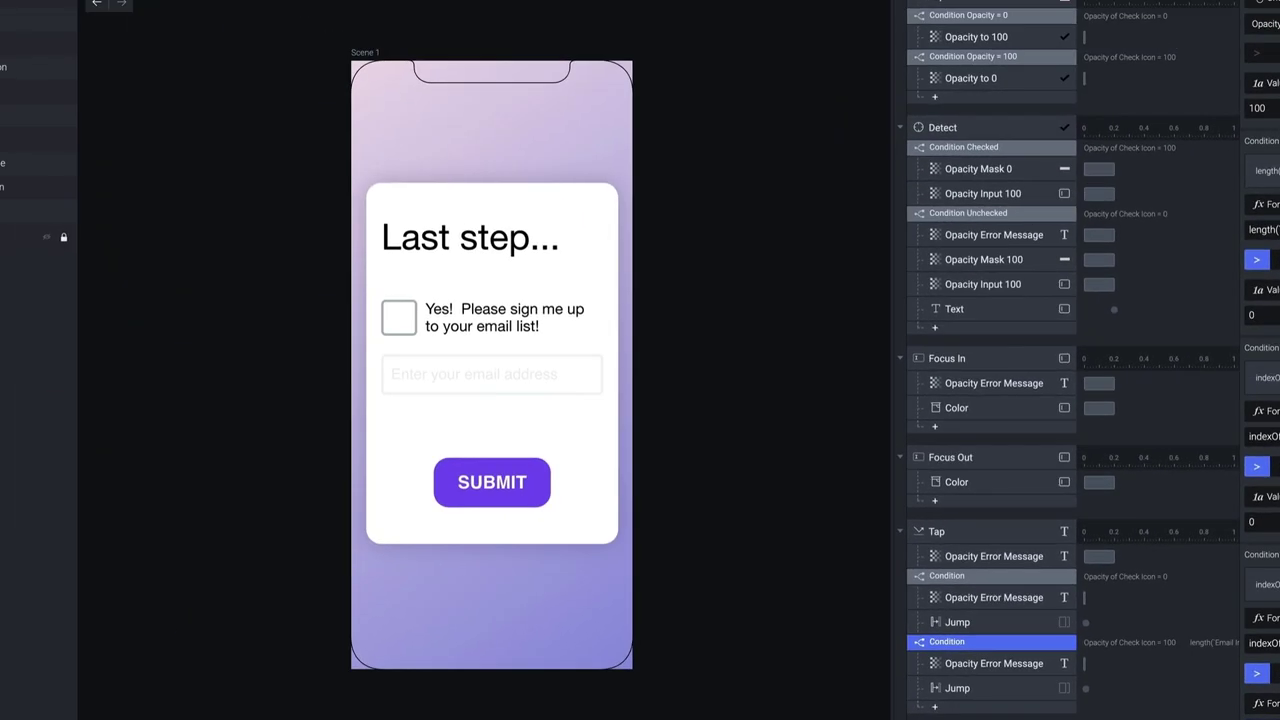
pyautogui.press('super+p')
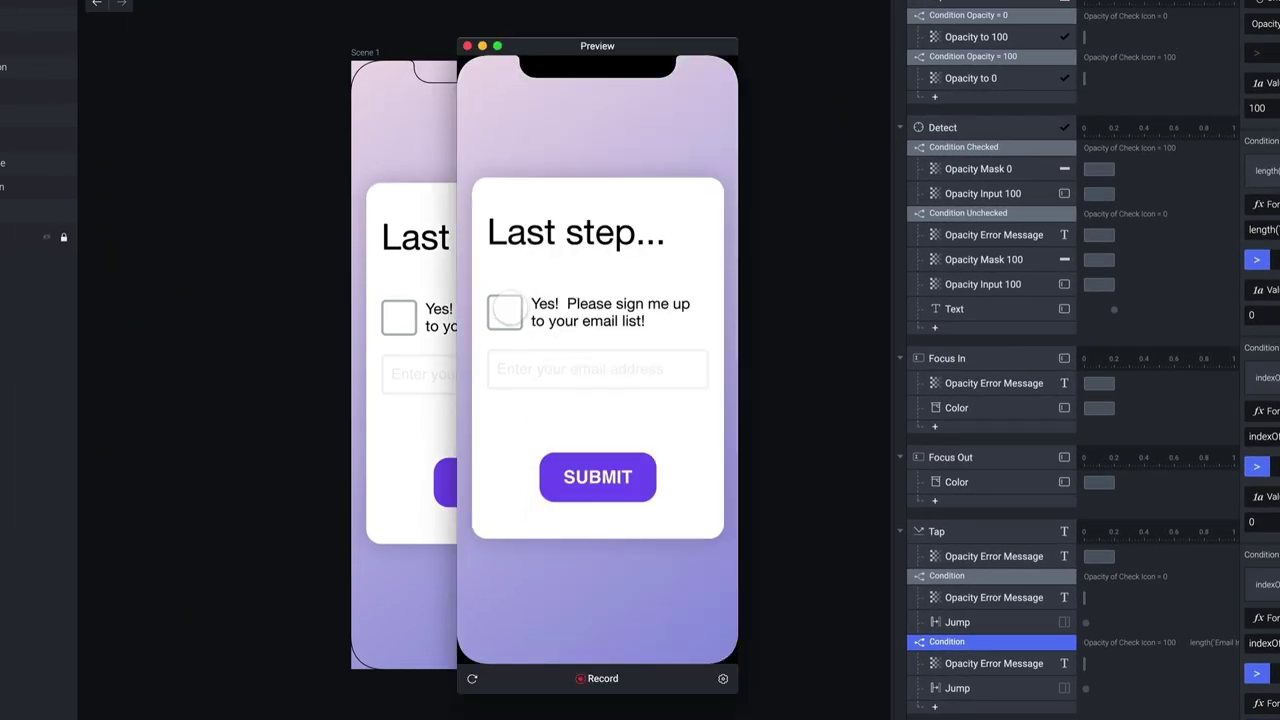
pyautogui.click(505, 311)
pyautogui.click(565, 368)
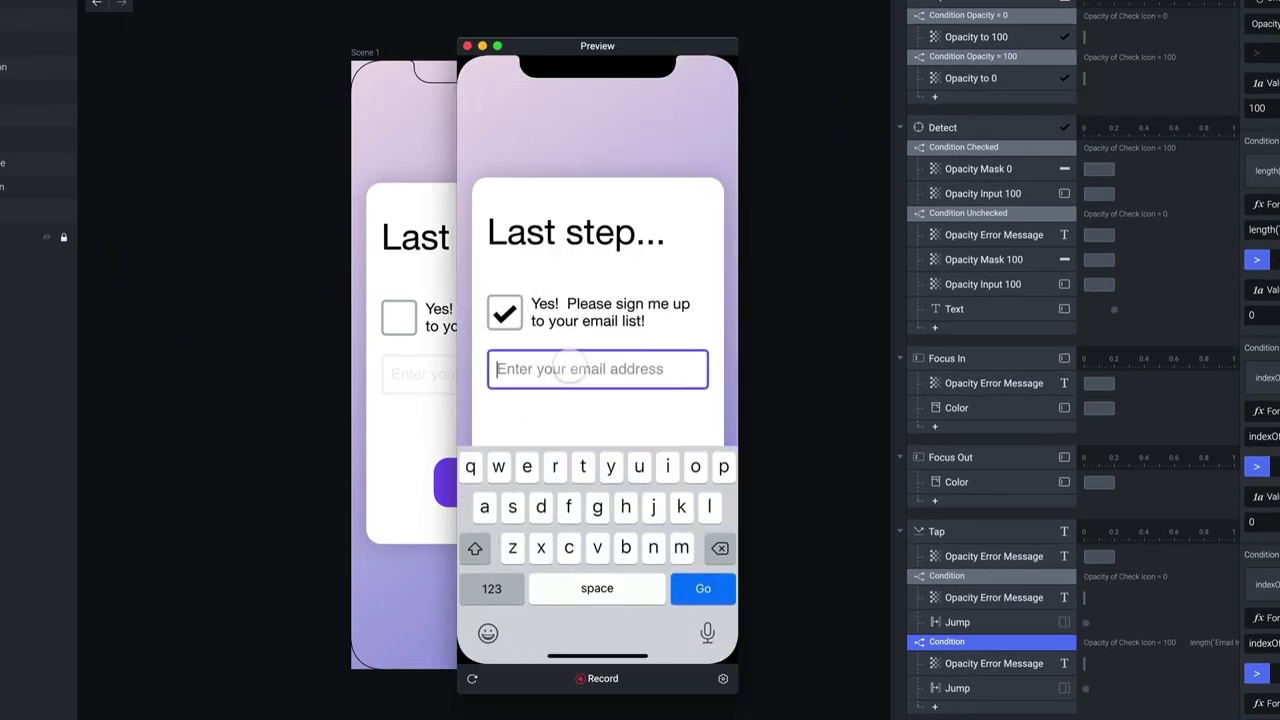
pyautogui.write('a')
pyautogui.press('BackSpace')
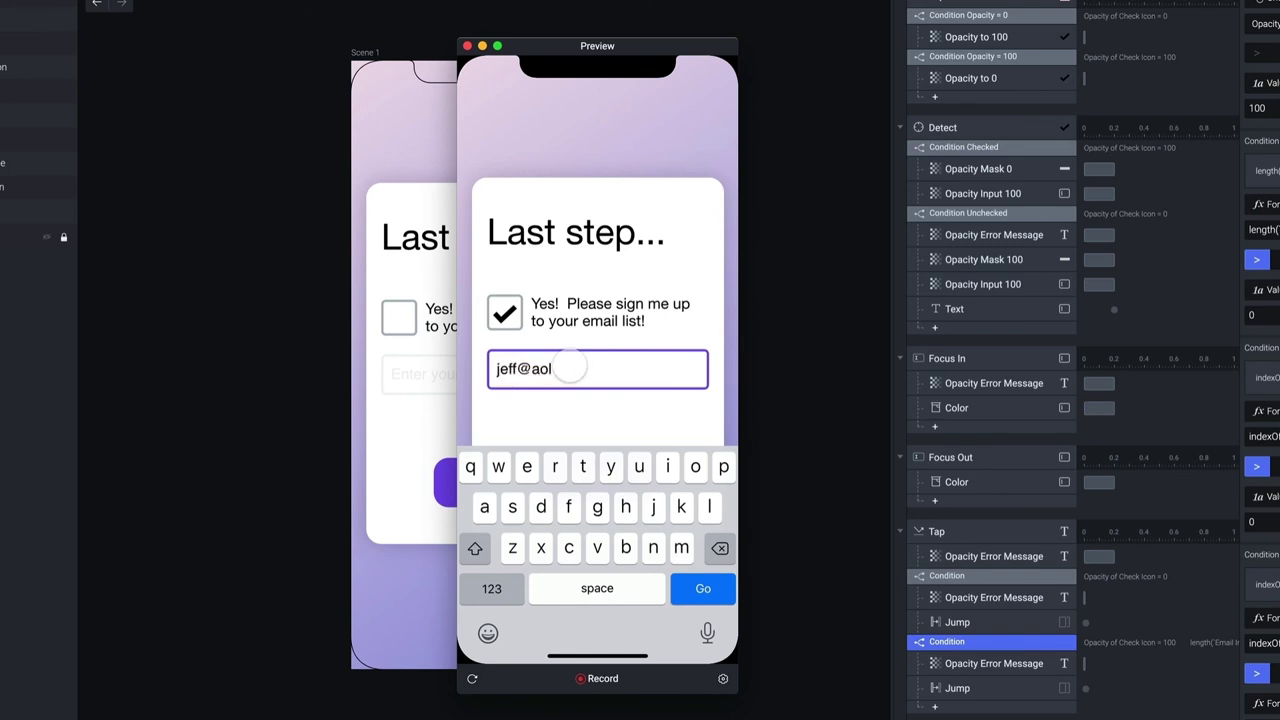
pyautogui.click(610, 409)
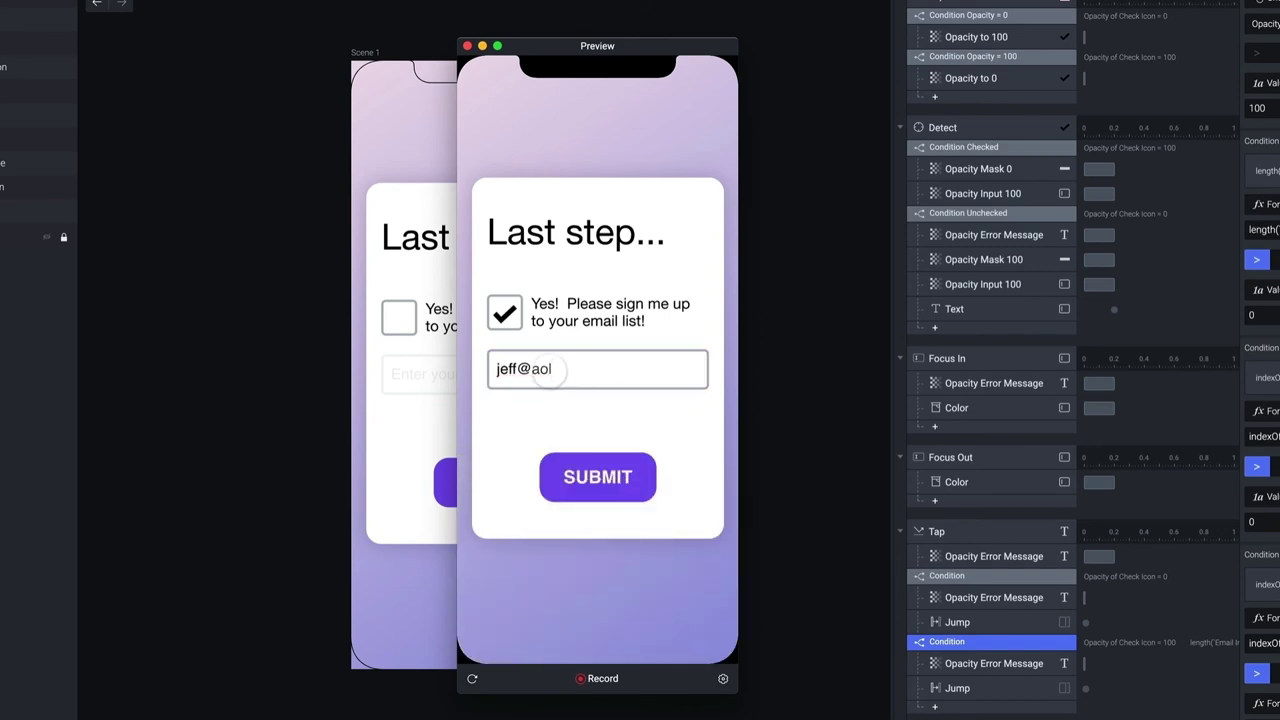
pyautogui.click(598, 476)
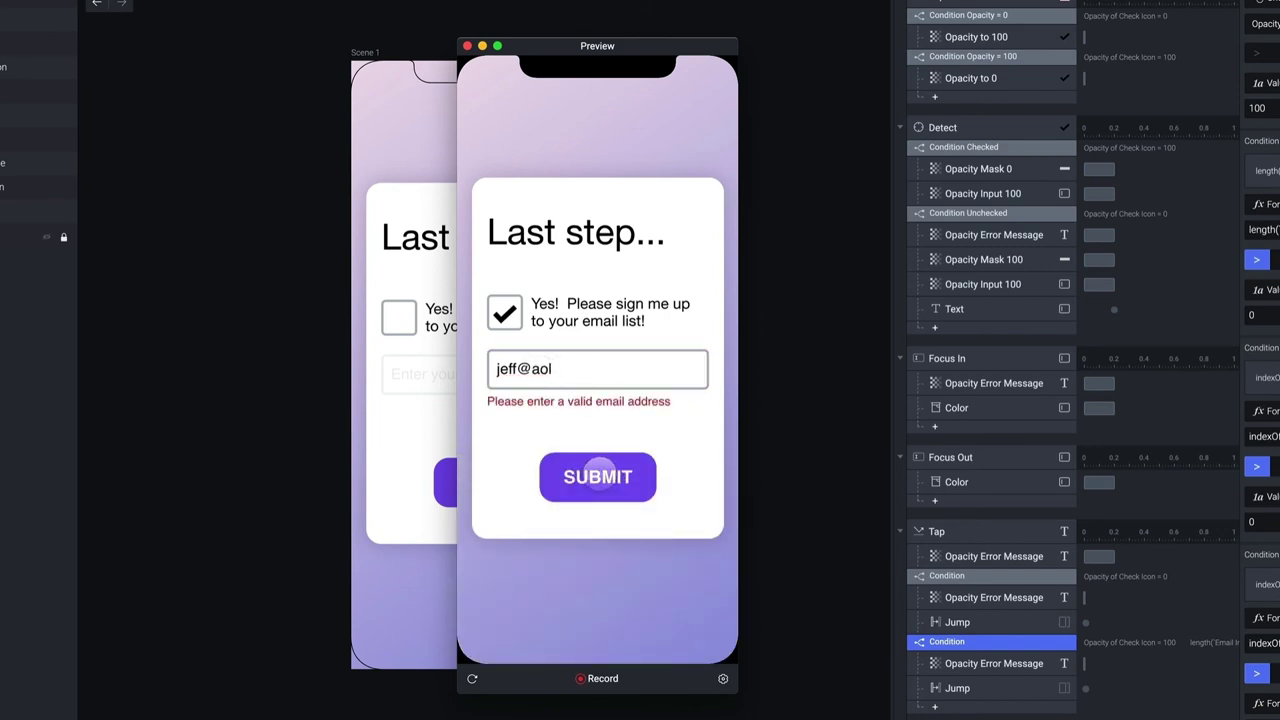
pyautogui.click(590, 370)
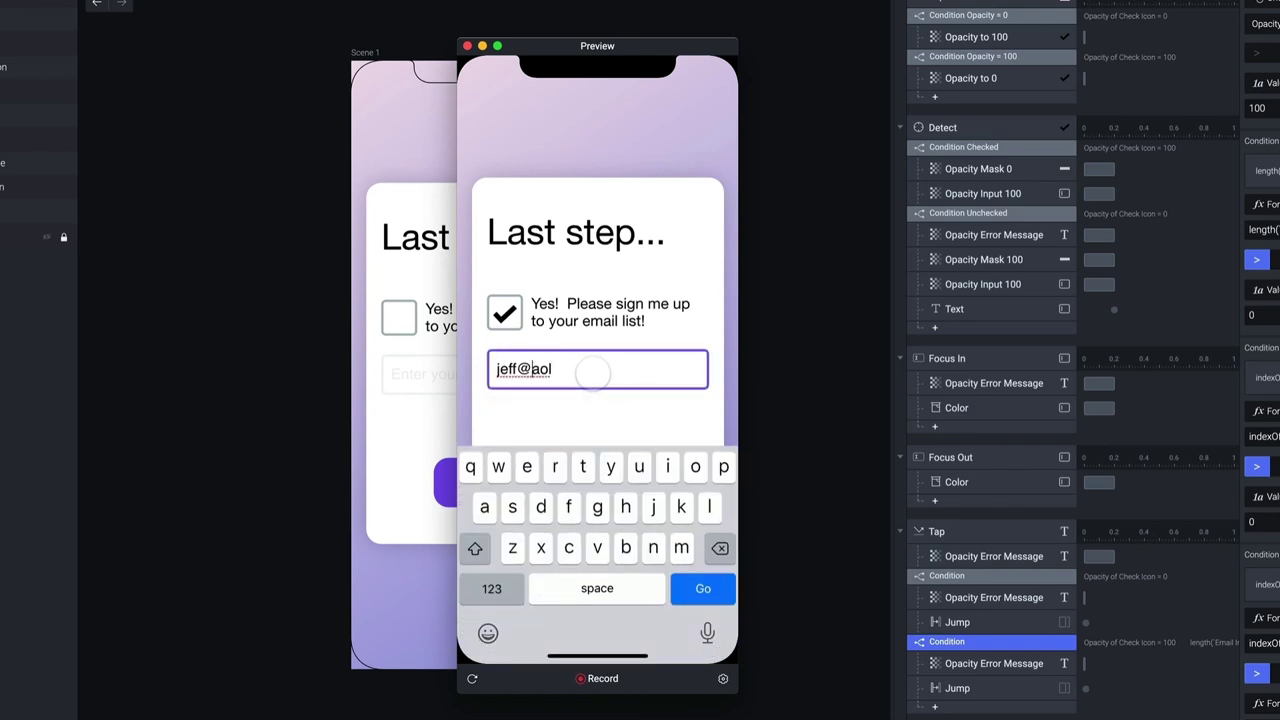
pyautogui.press('Left')
pyautogui.press('Left')
pyautogui.press('Left')
pyautogui.write('.')
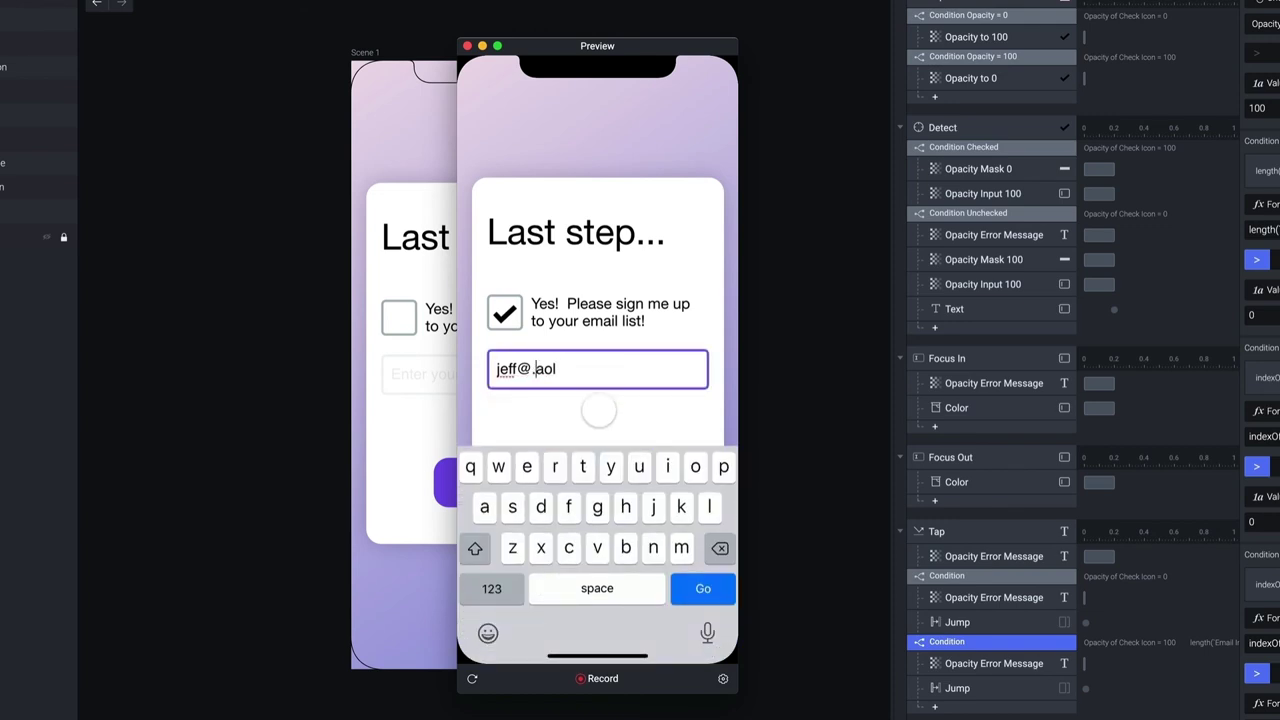
pyautogui.click(598, 410)
pyautogui.click(600, 478)
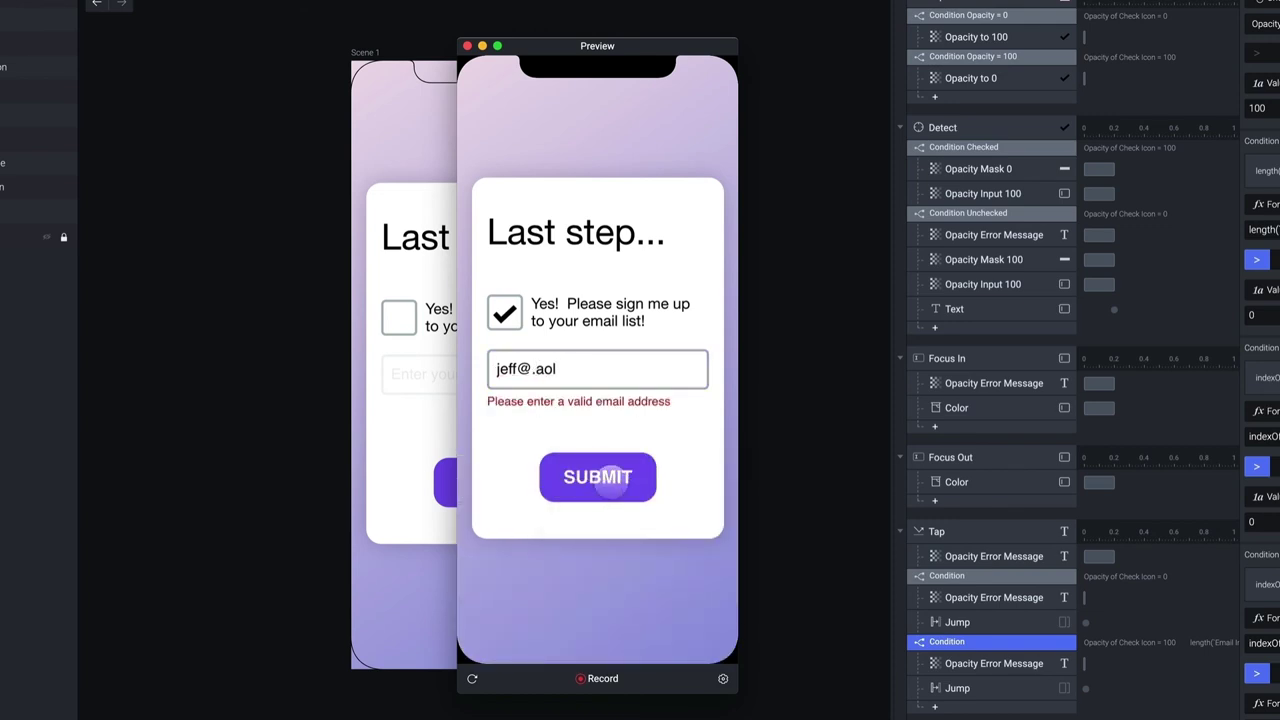
pyautogui.click(593, 368)
pyautogui.press('BackSpace')
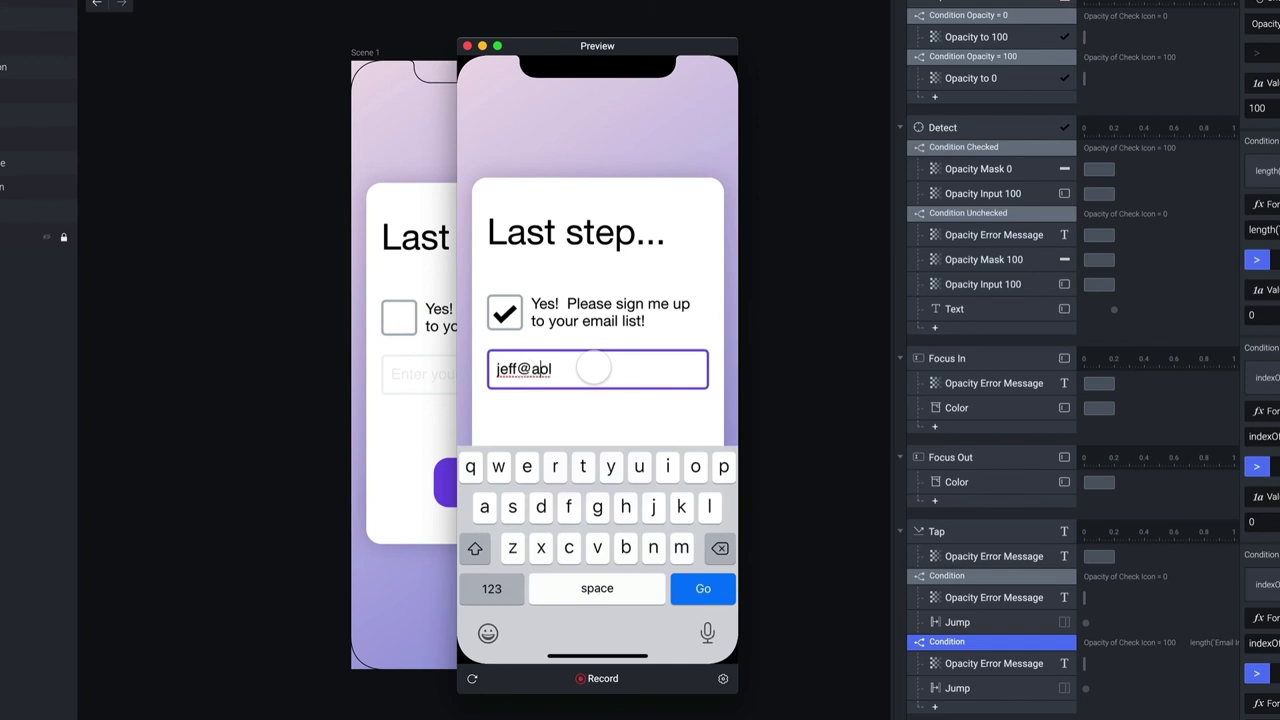
pyautogui.press('Right')
pyautogui.write('.')
pyautogui.click(612, 410)
pyautogui.click(614, 466)
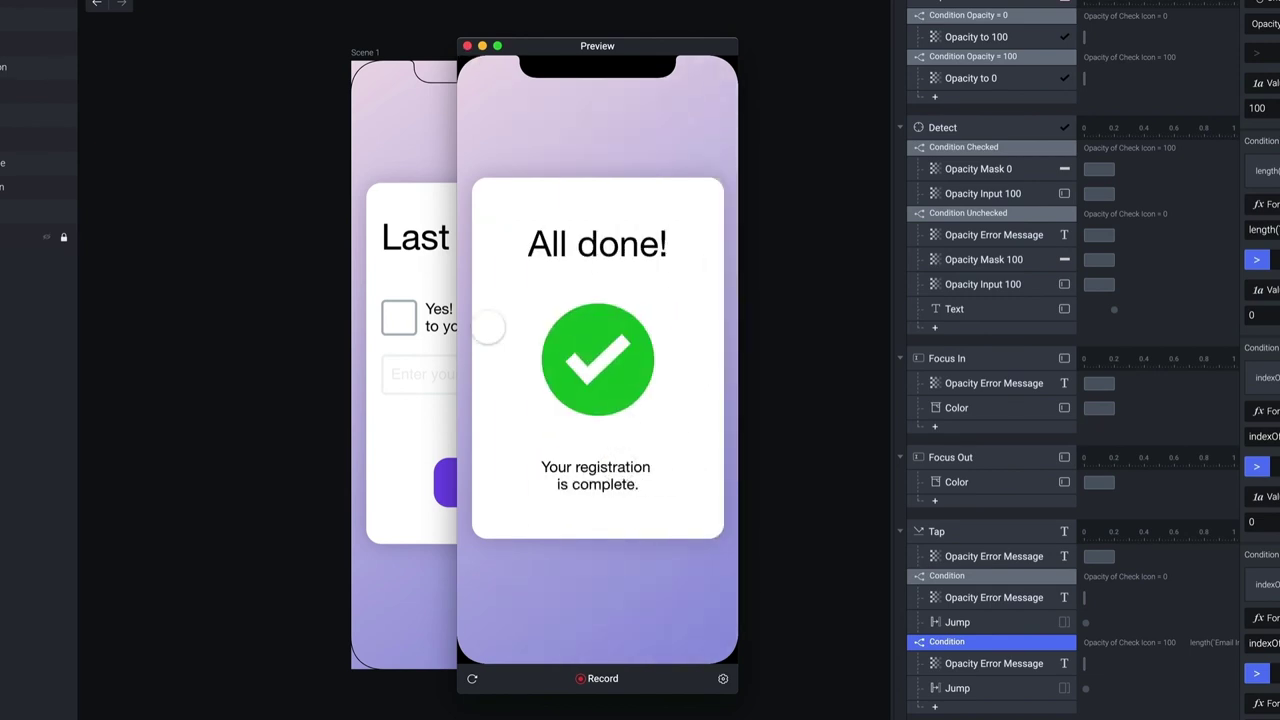
pyautogui.click(474, 679)
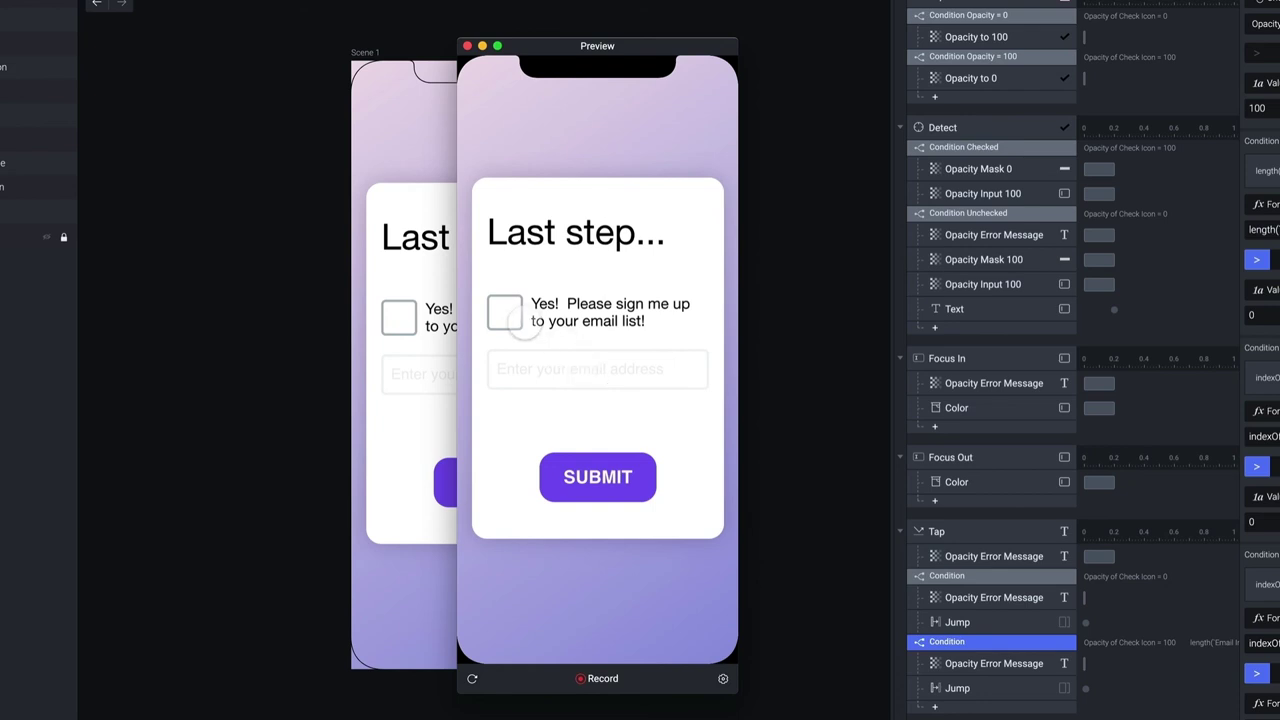
pyautogui.click(506, 313)
pyautogui.click(572, 366)
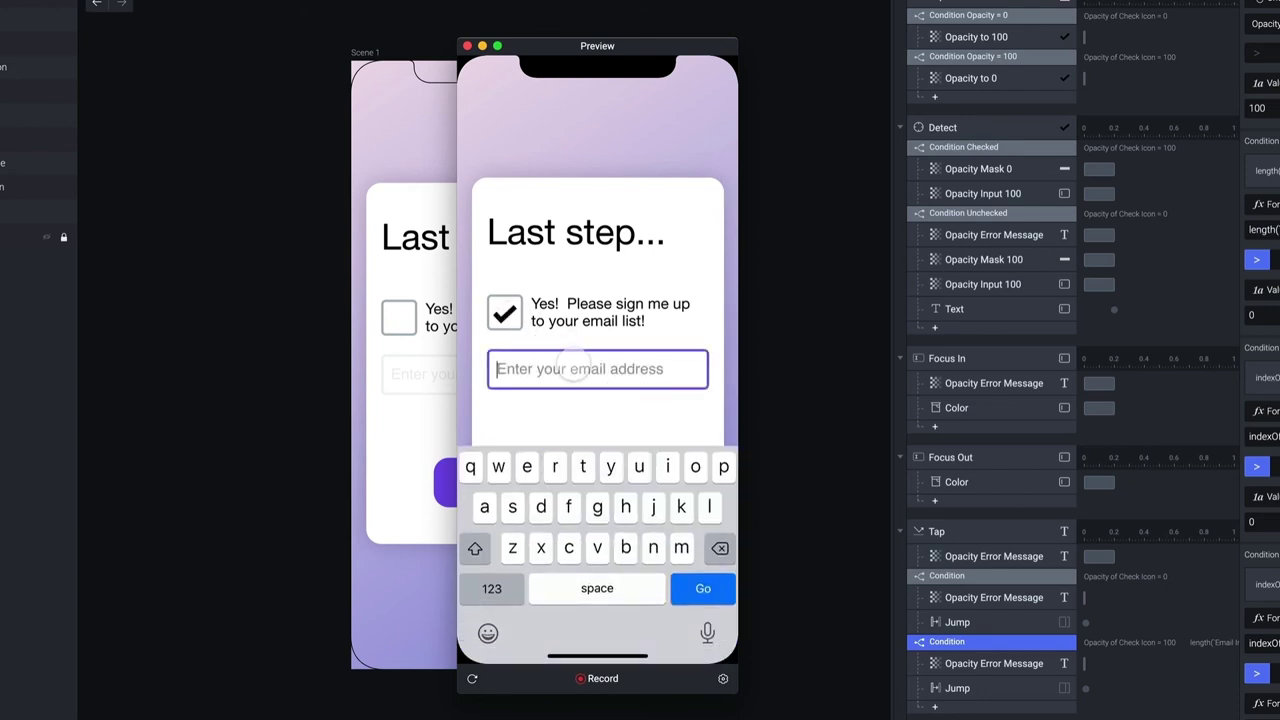
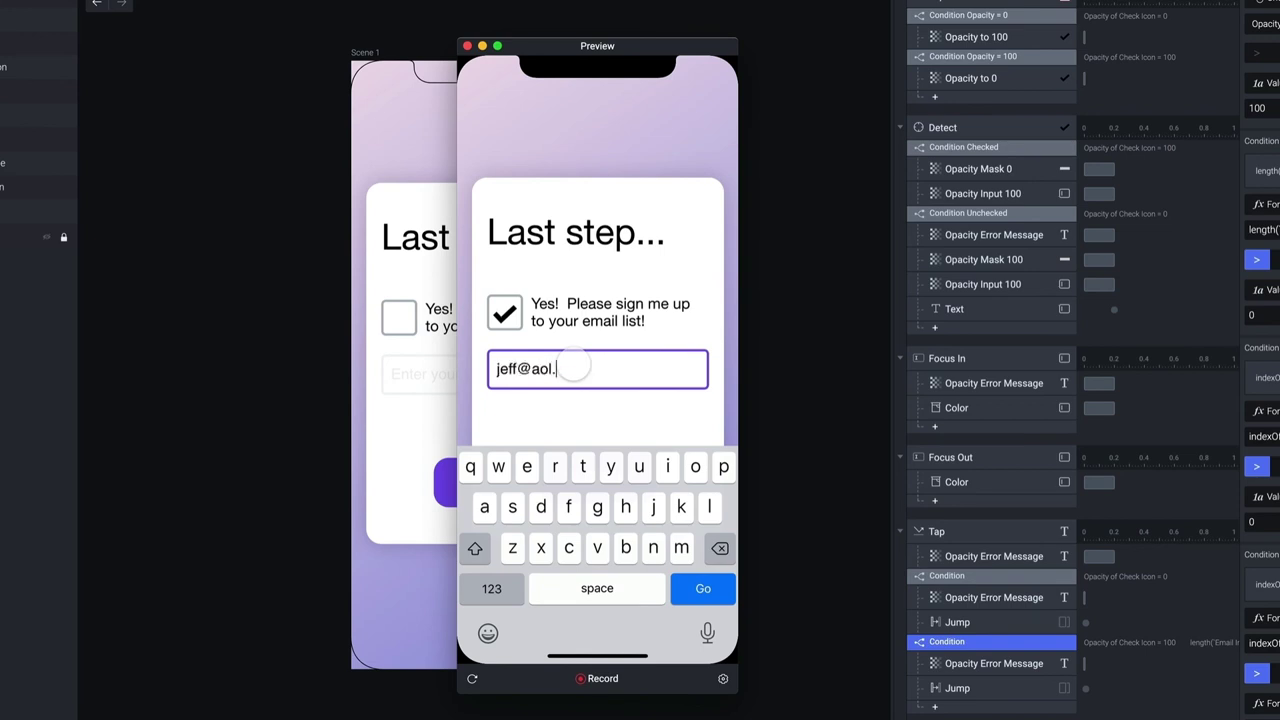
pyautogui.click(618, 406)
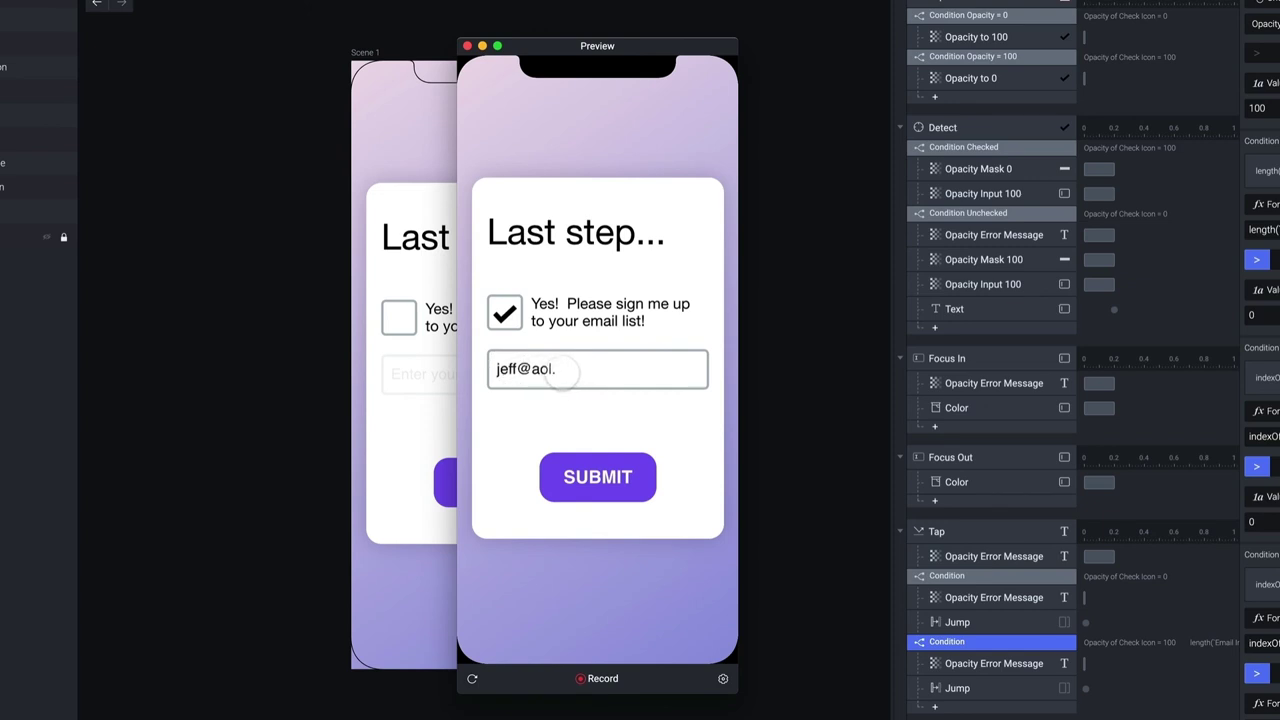
pyautogui.click(598, 476)
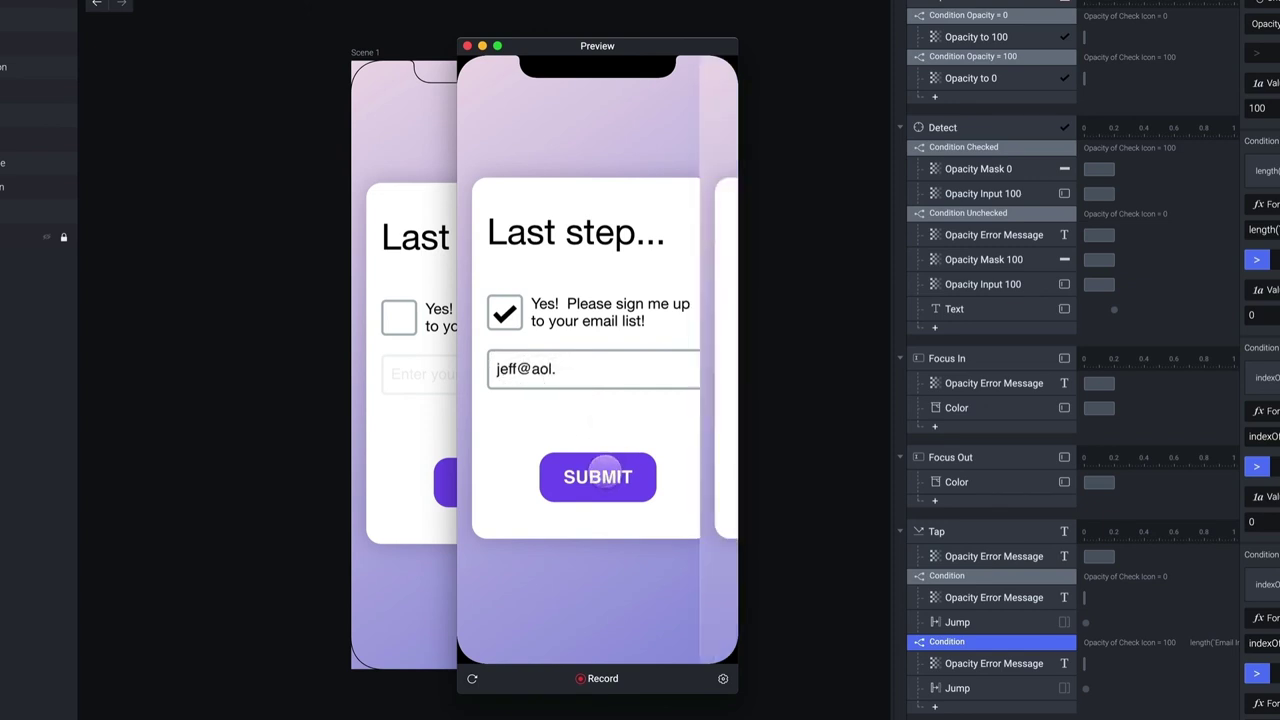
pyautogui.click(467, 46)
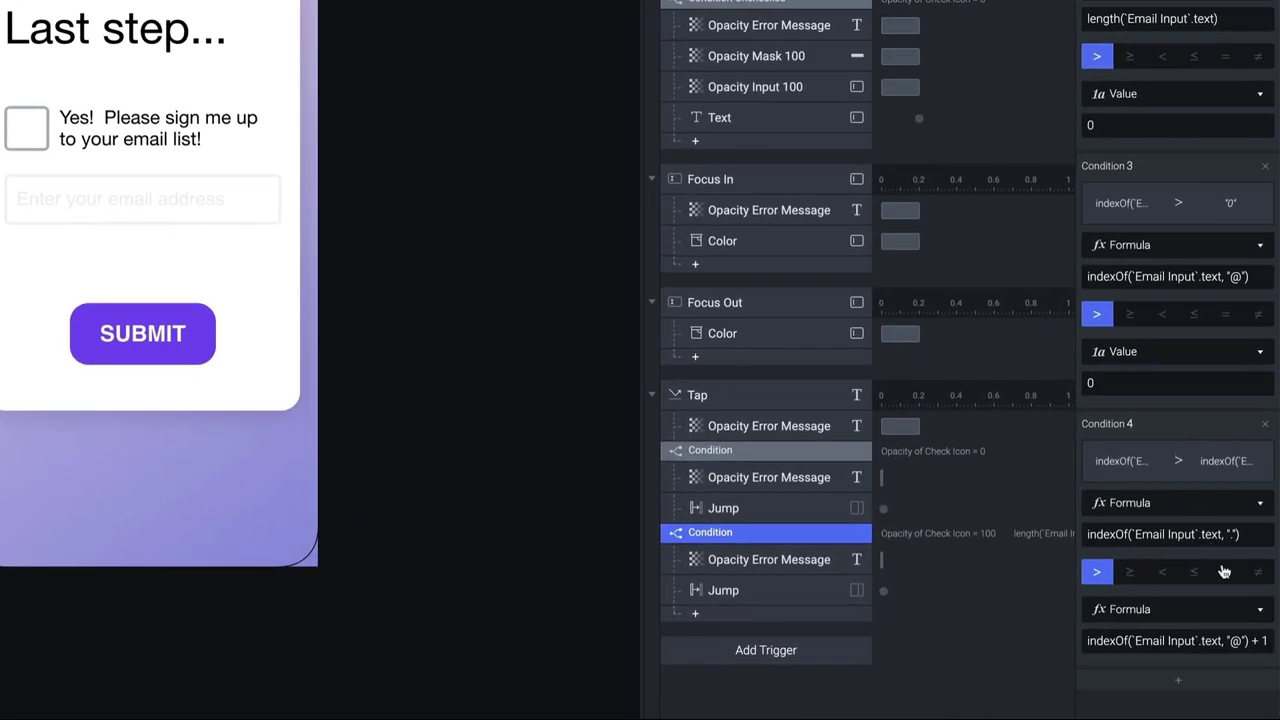
# Add Condition 5 with the dot-position formula copied from Condition 4 and a formula right side
pyautogui.click(1180, 684)
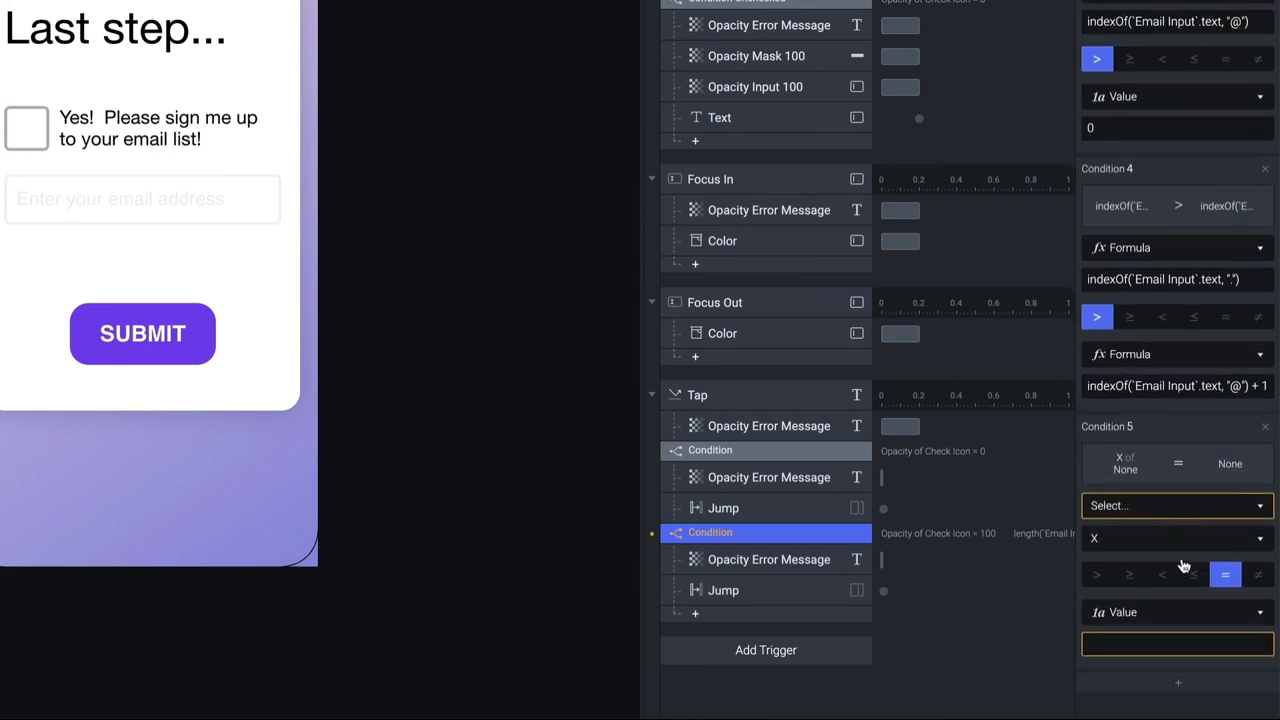
pyautogui.click(1197, 503)
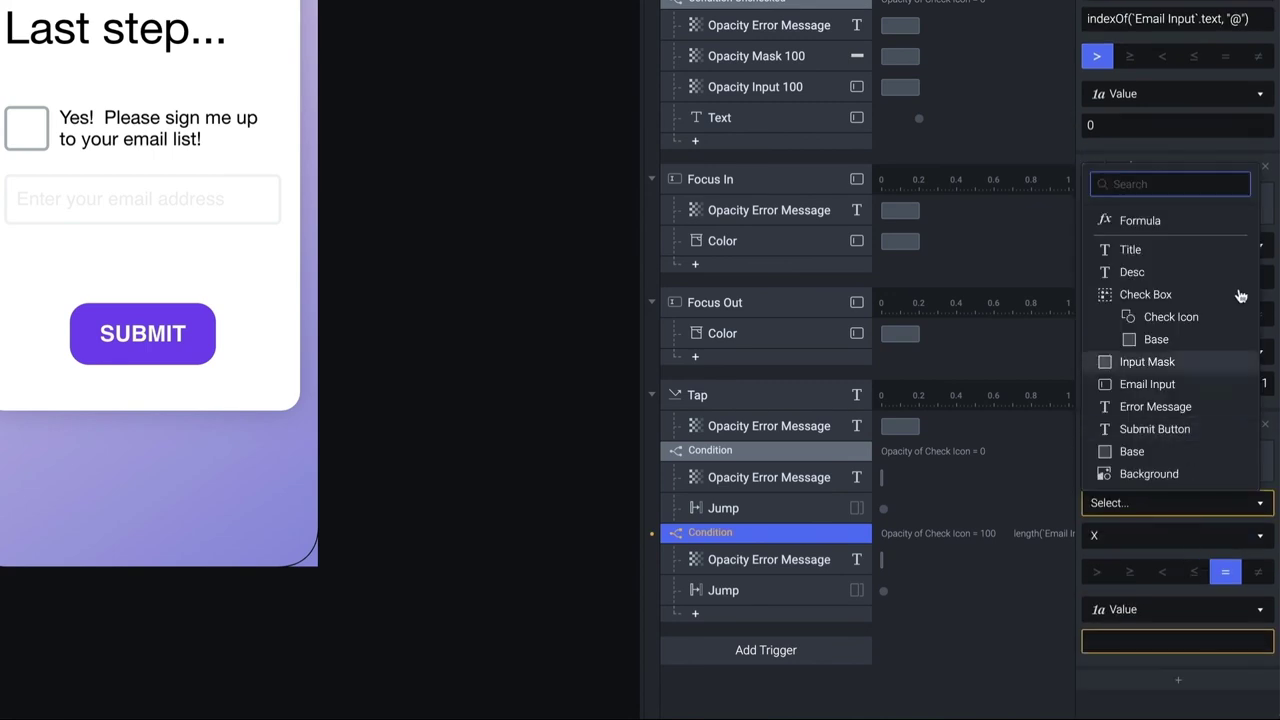
pyautogui.click(1150, 220)
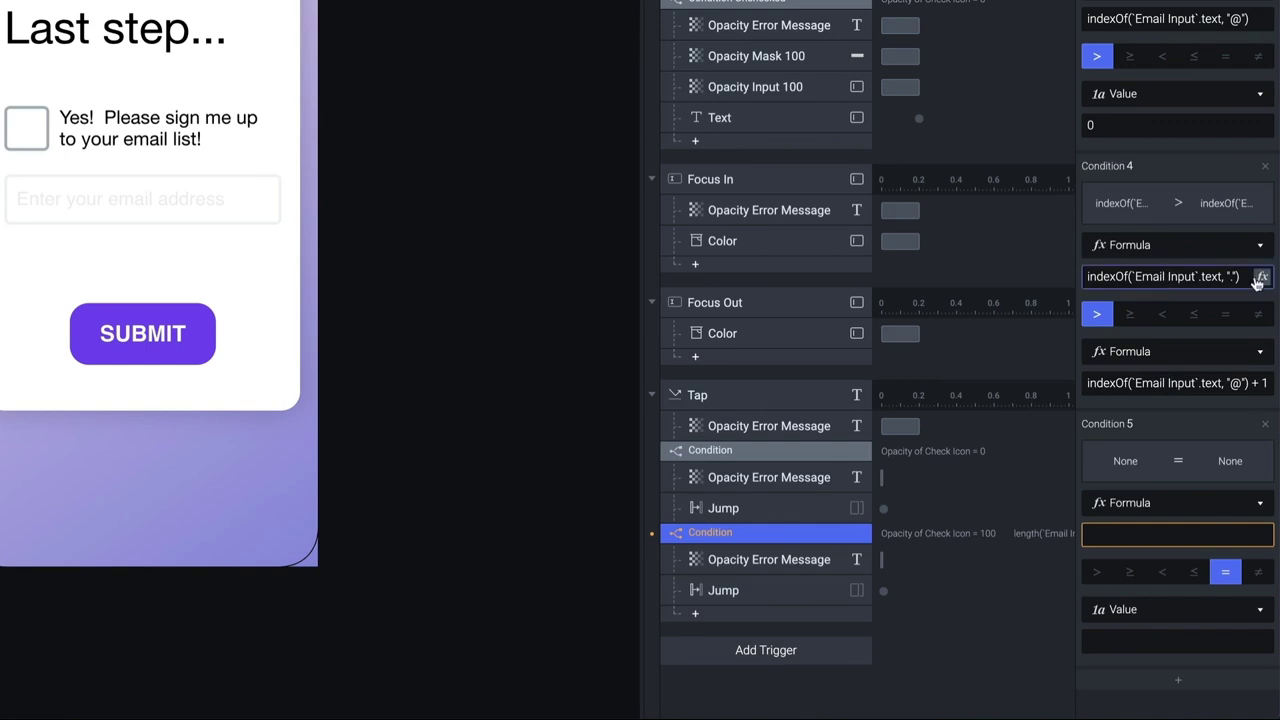
pyautogui.click(1168, 278)
pyautogui.hotkey('ctrl', 'a')
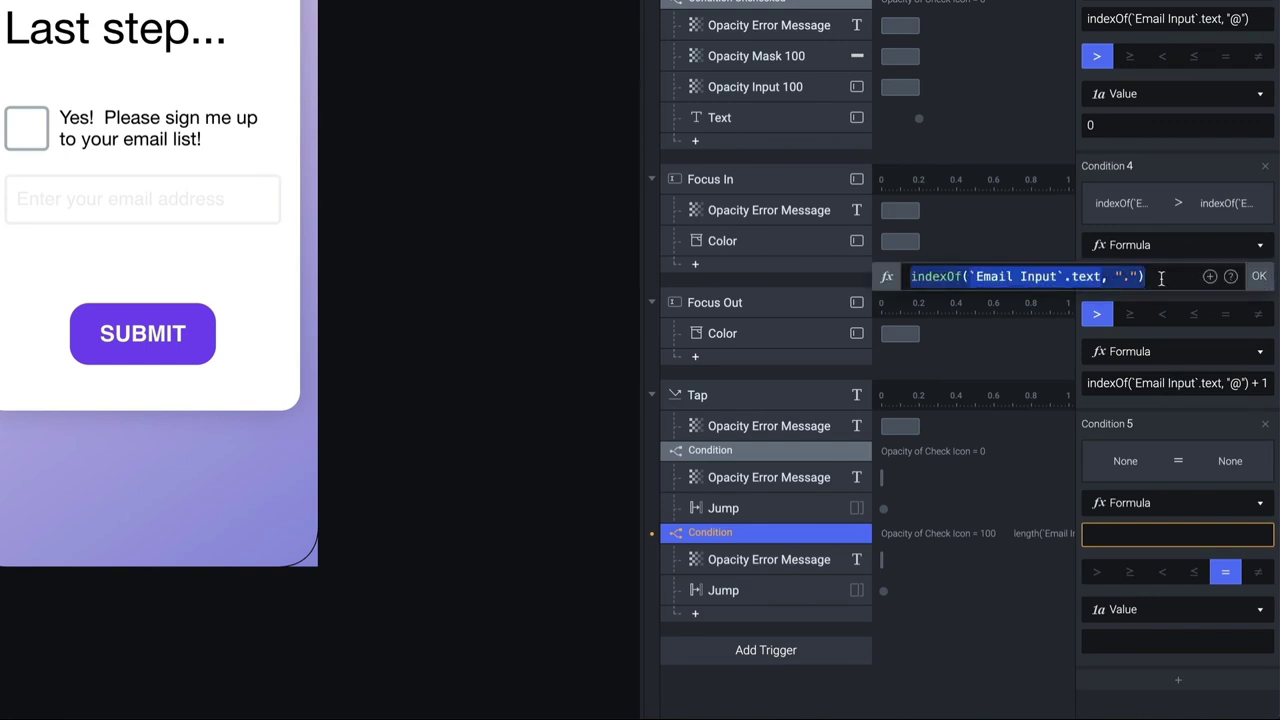
pyautogui.hotkey('ctrl', 'c')
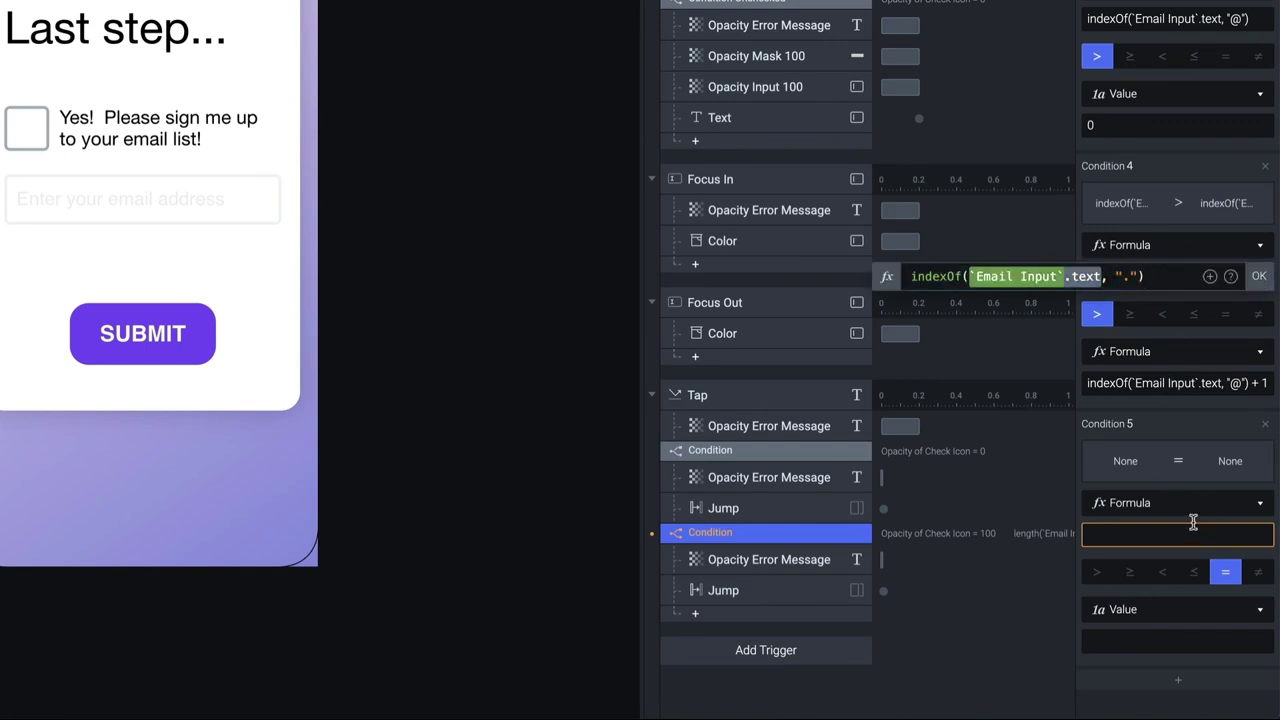
pyautogui.click(1212, 533)
pyautogui.click(1263, 535)
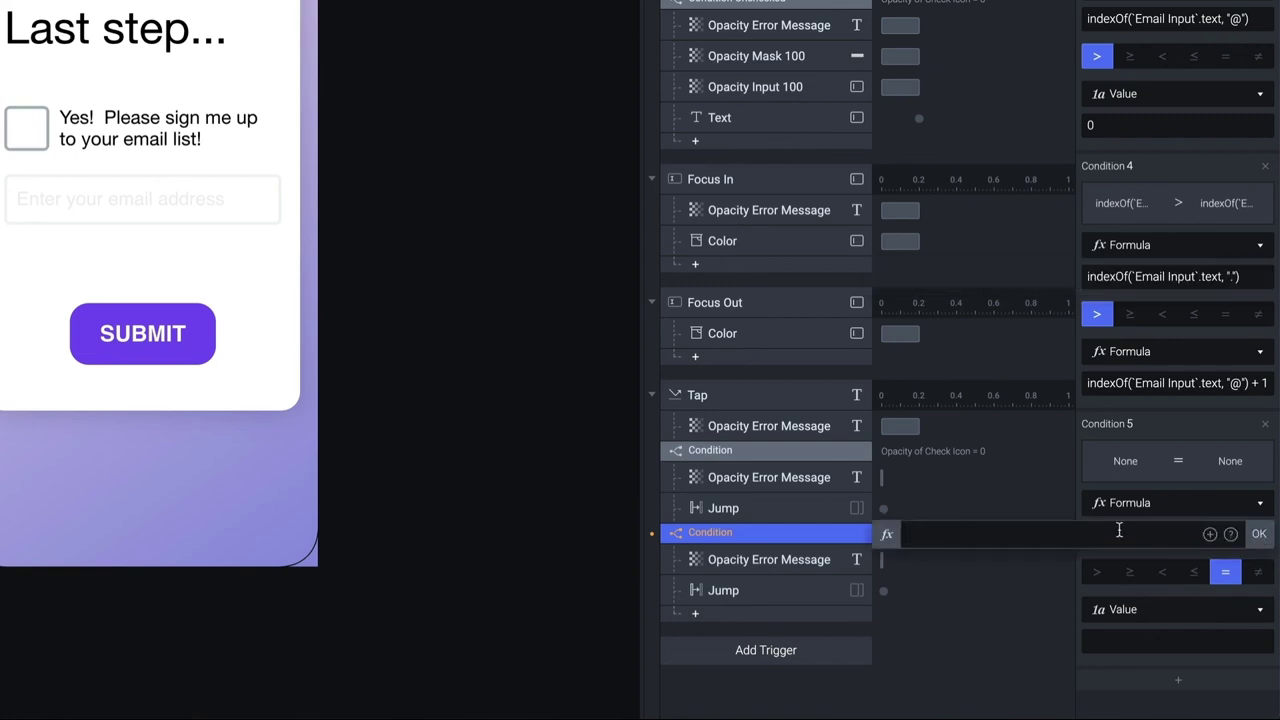
pyautogui.hotkey('ctrl', 'v')
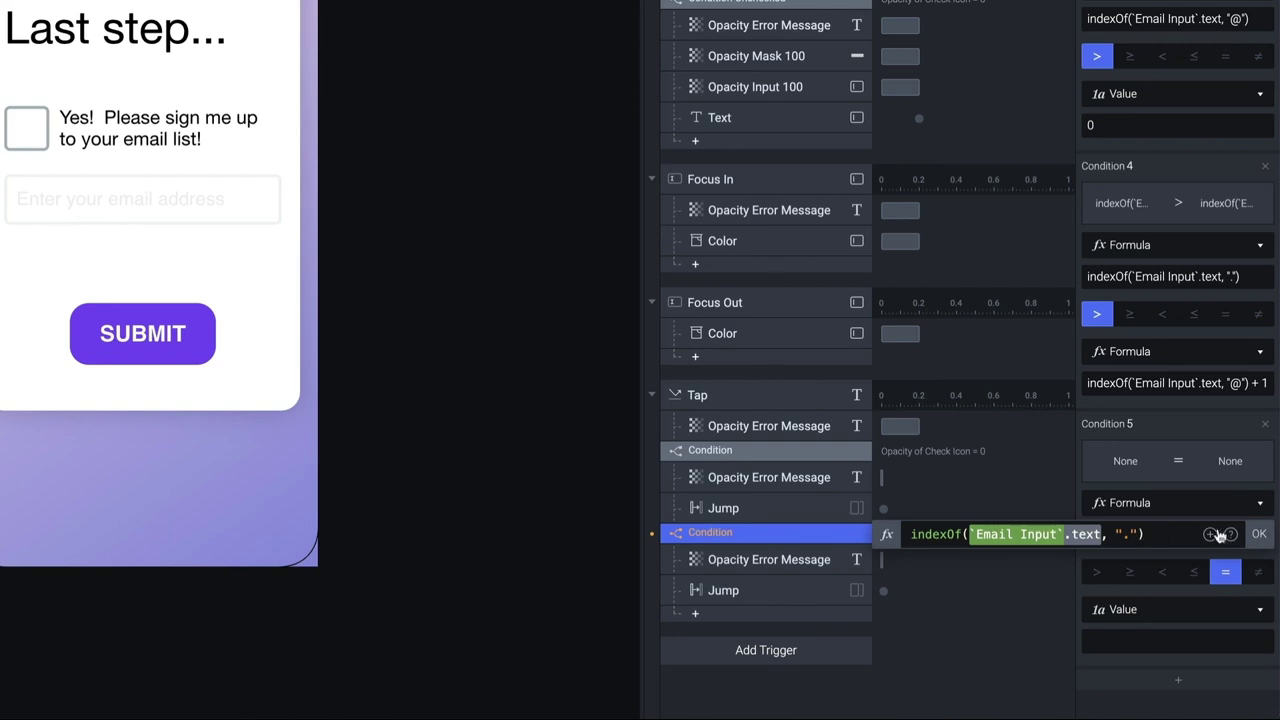
pyautogui.click(1259, 533)
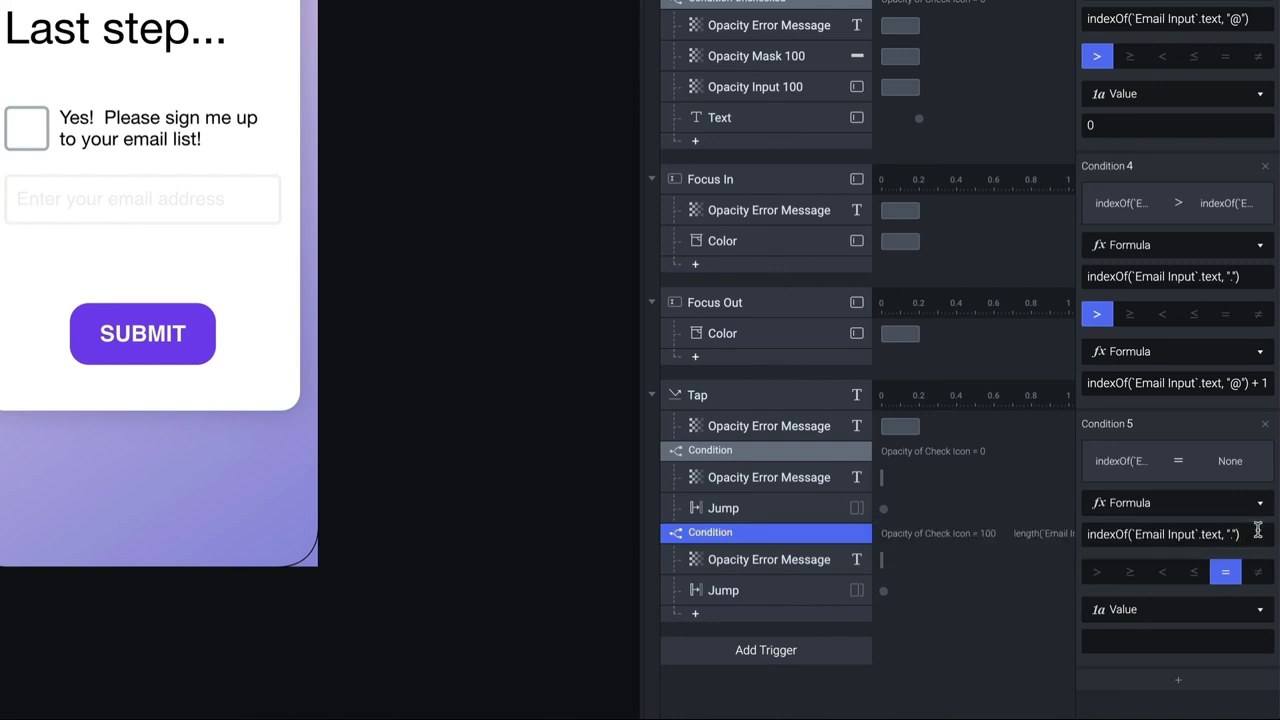
pyautogui.click(1170, 615)
pyautogui.click(1140, 326)
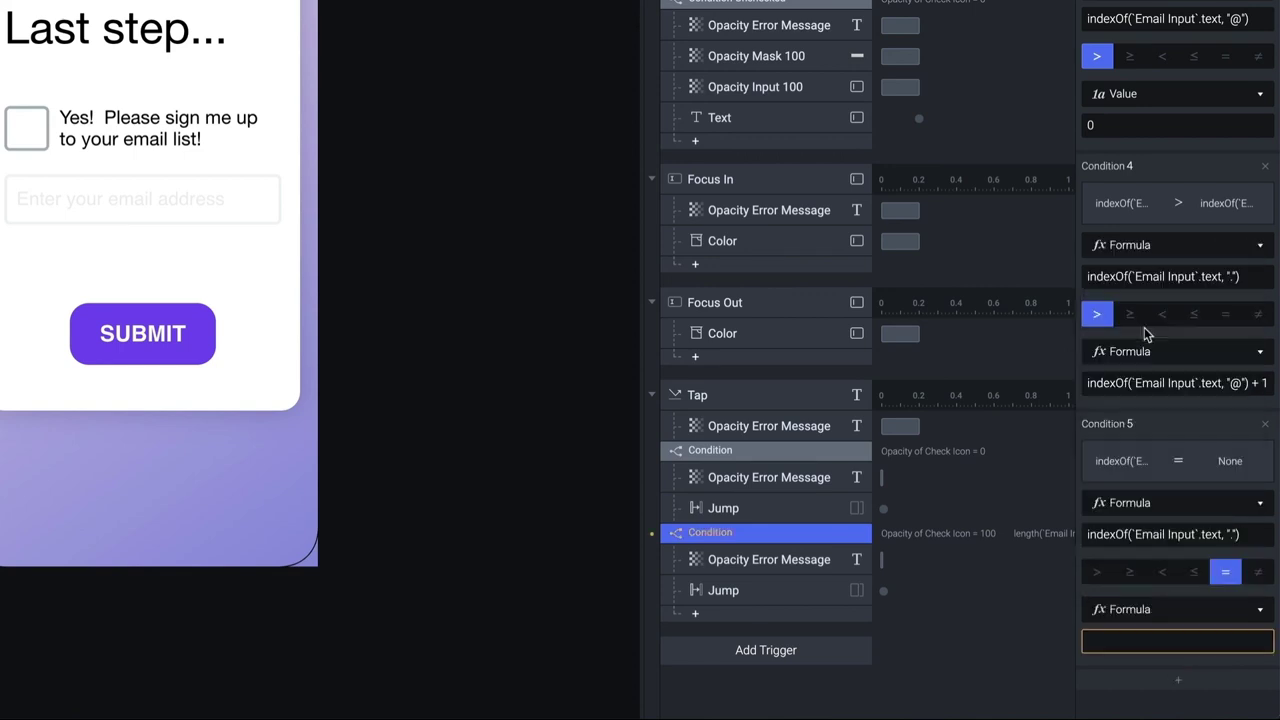
# Open Condition 5's right formula in the larger editor and highlight length(source: TEXT) in the docs
pyautogui.click(1143, 638)
pyautogui.click(1262, 641)
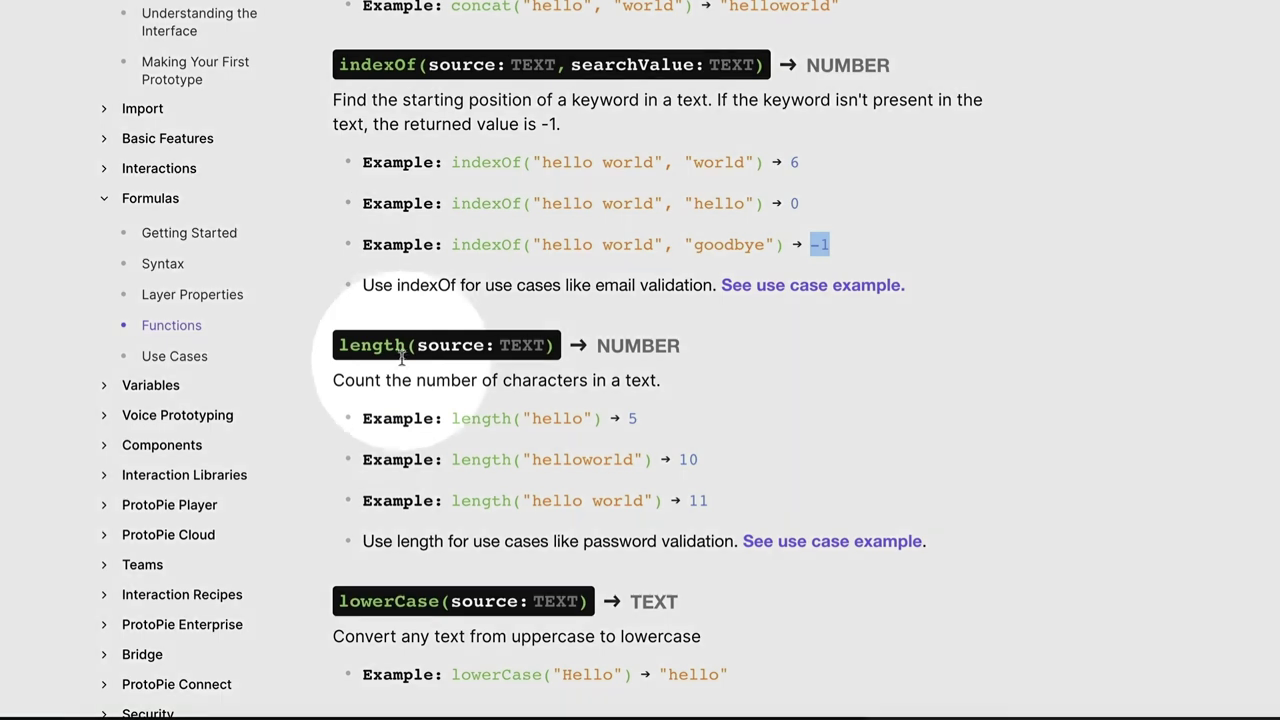
pyautogui.moveTo(340, 346); pyautogui.dragTo(455, 333)
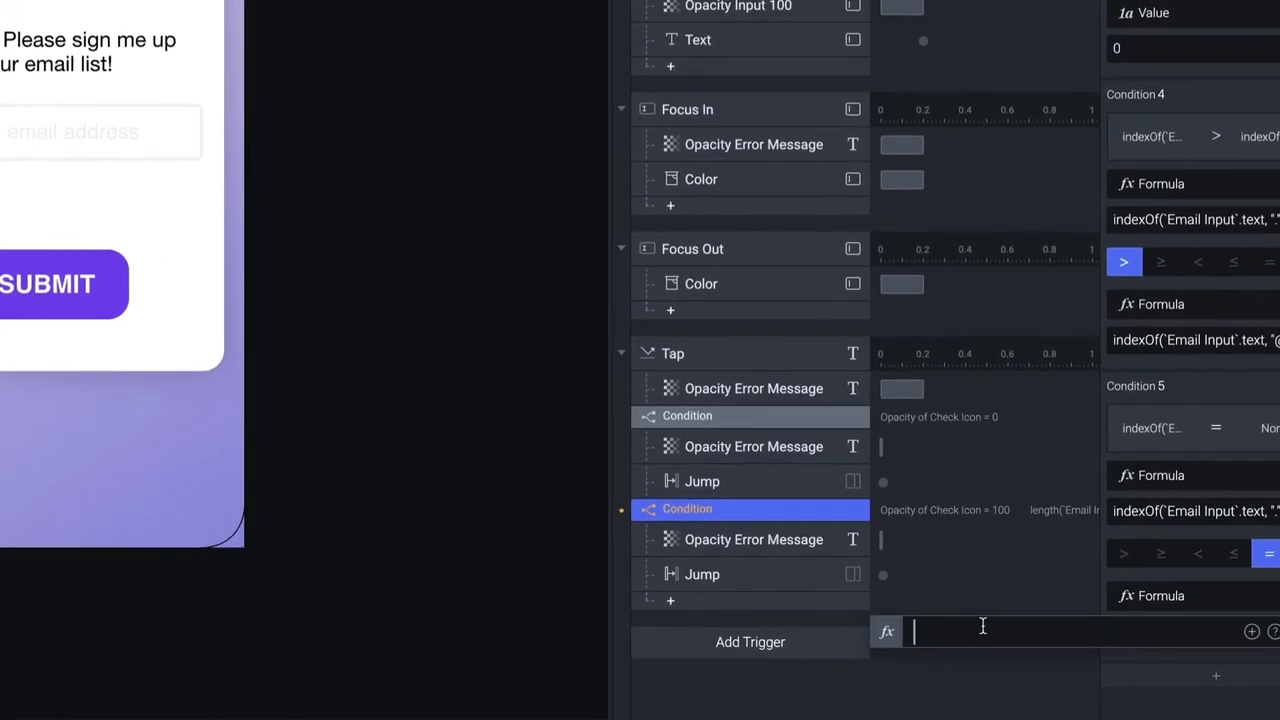
# Set Condition 5's right formula to length(`Email Input`.text) - 1 with a less-than operator
pyautogui.write('length')
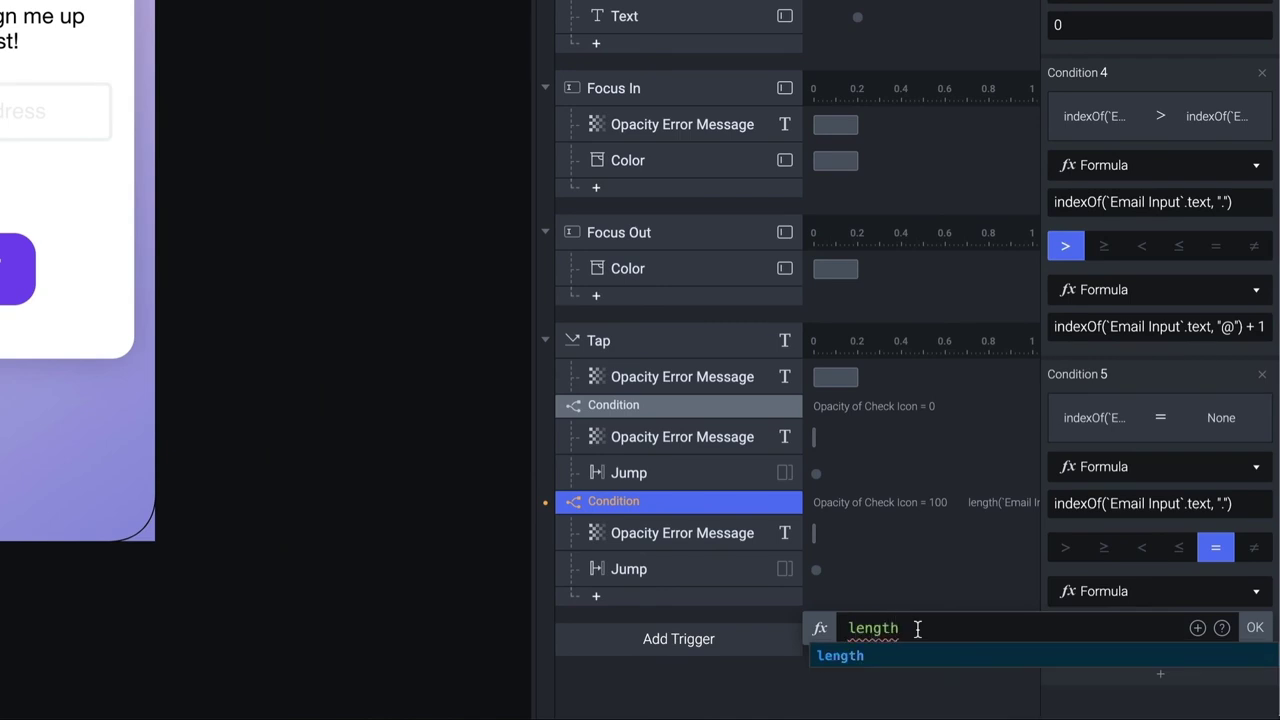
pyautogui.write('(')
pyautogui.click(1197, 628)
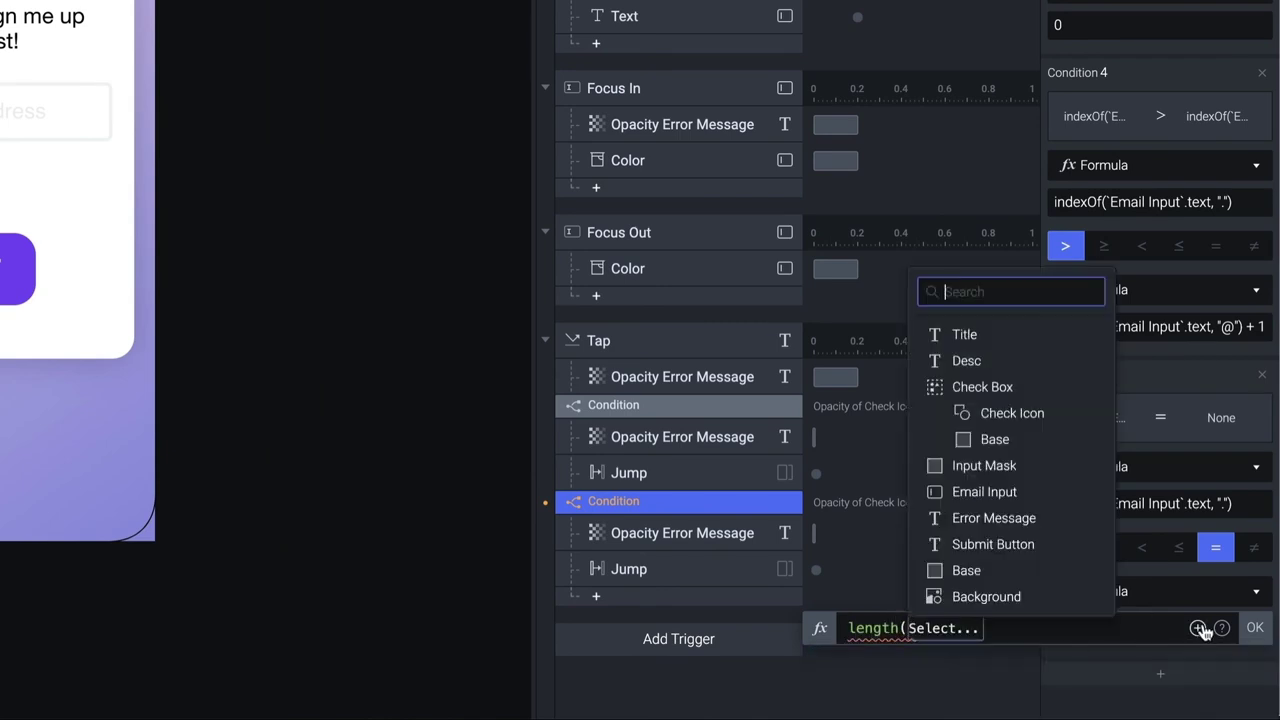
pyautogui.click(1011, 460)
pyautogui.click(1012, 492)
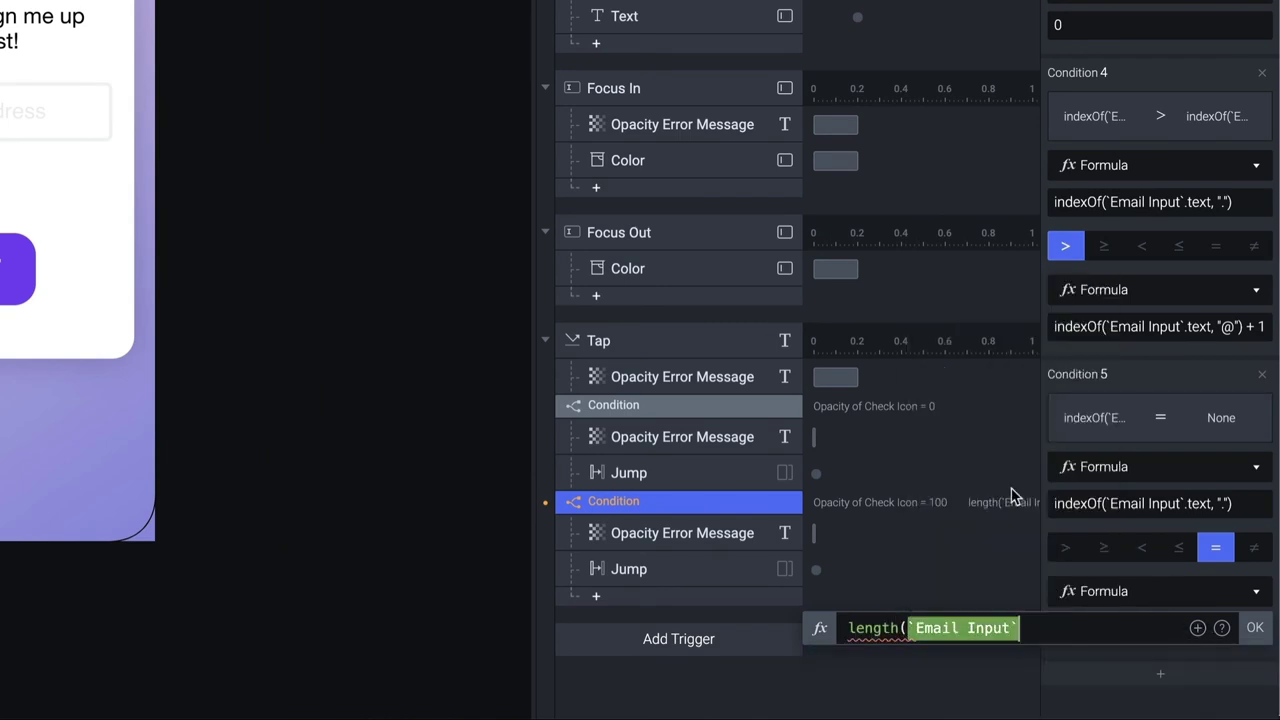
pyautogui.write('.text')
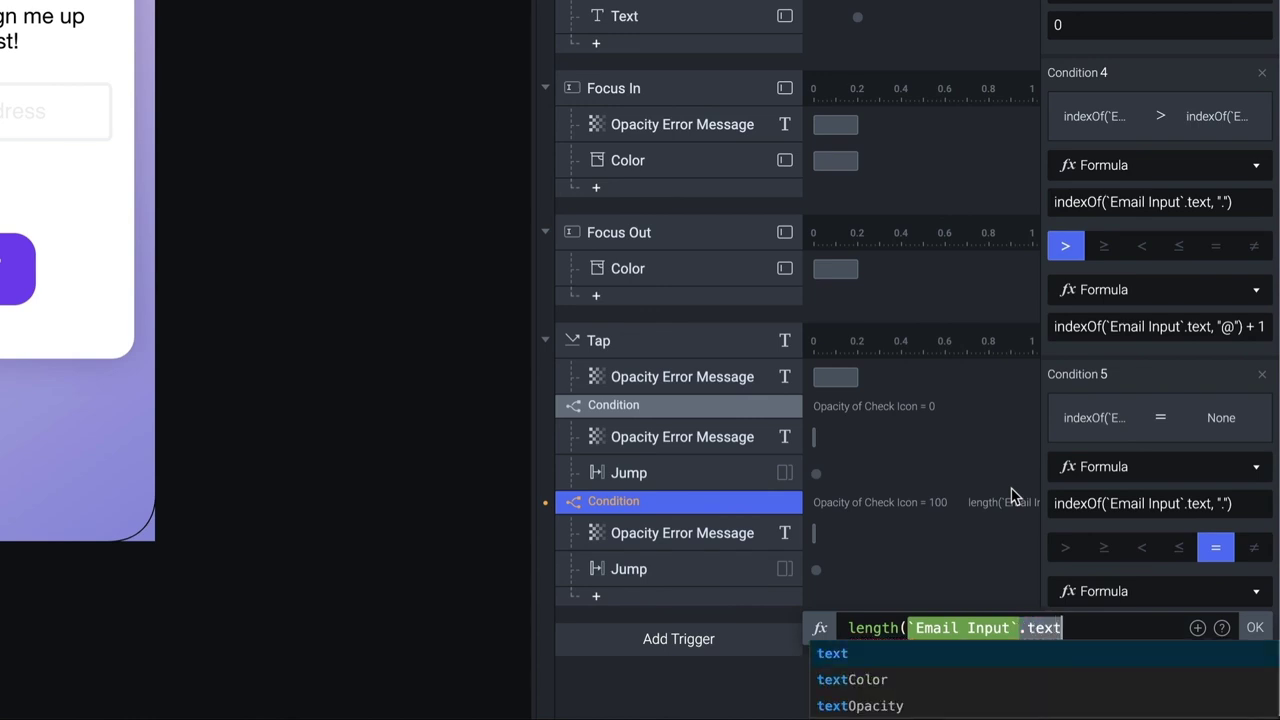
pyautogui.write(')')
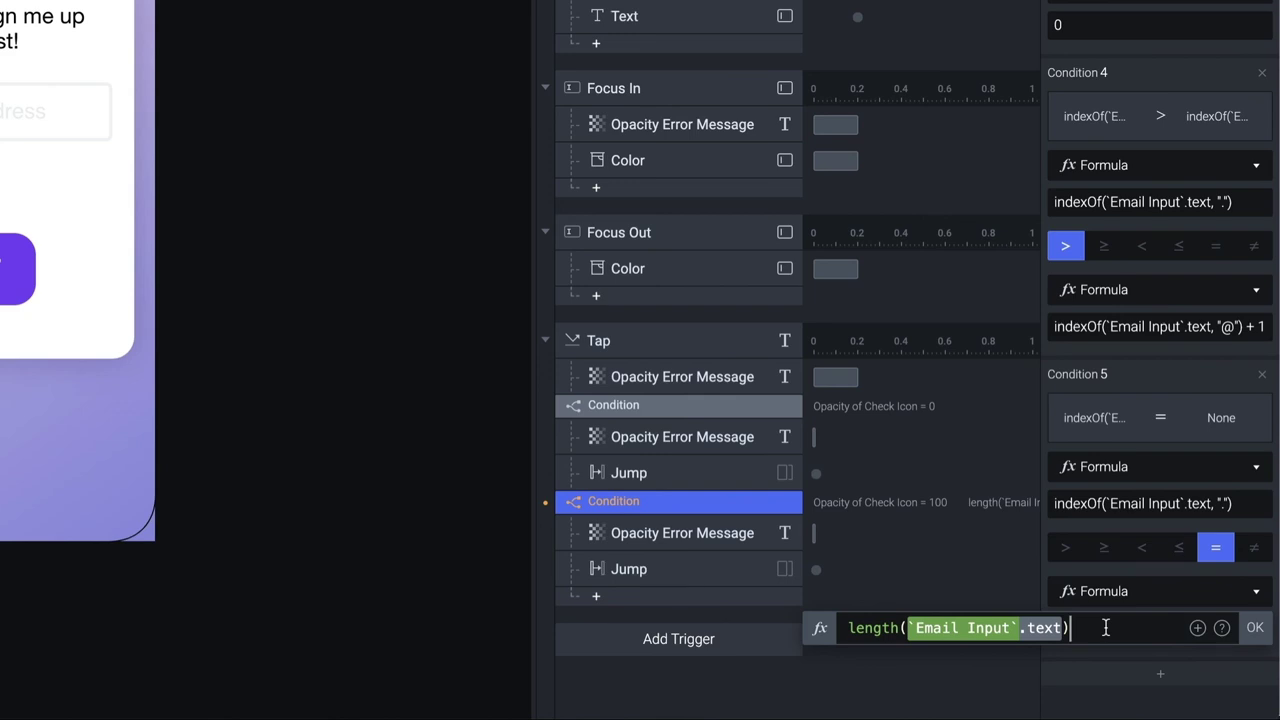
pyautogui.write(' - 1')
pyautogui.click(1266, 628)
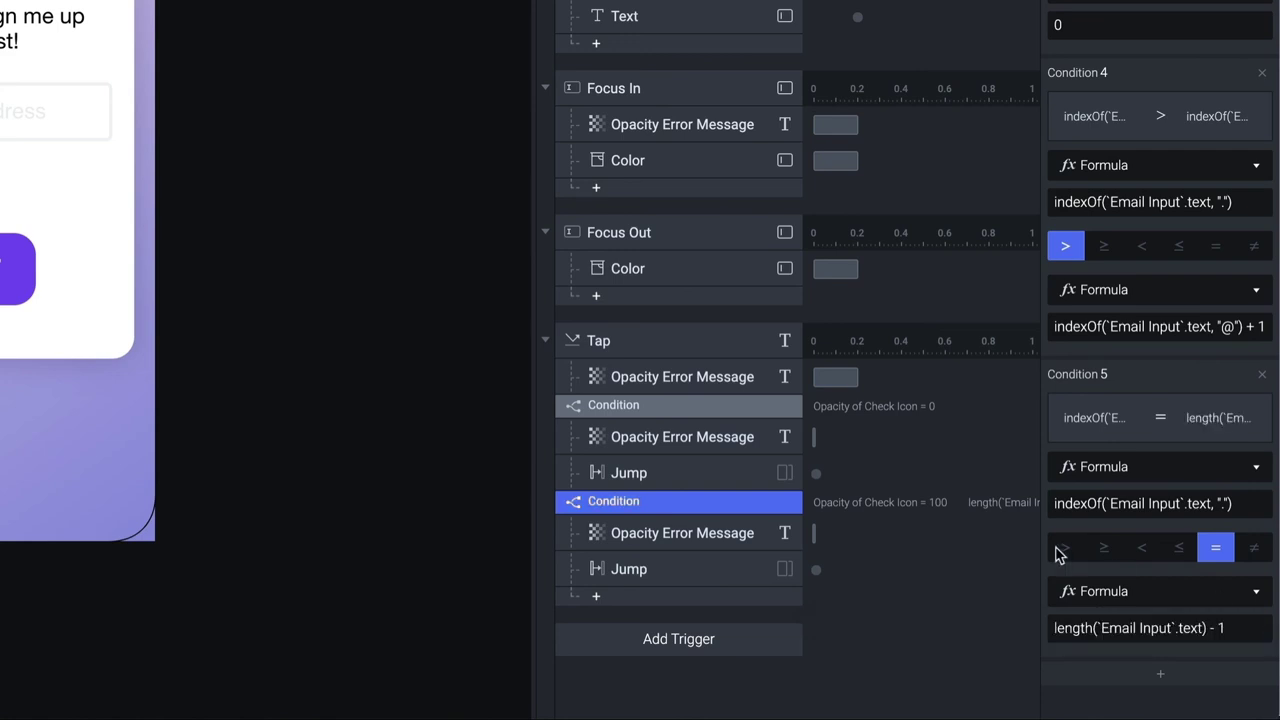
pyautogui.click(1143, 549)
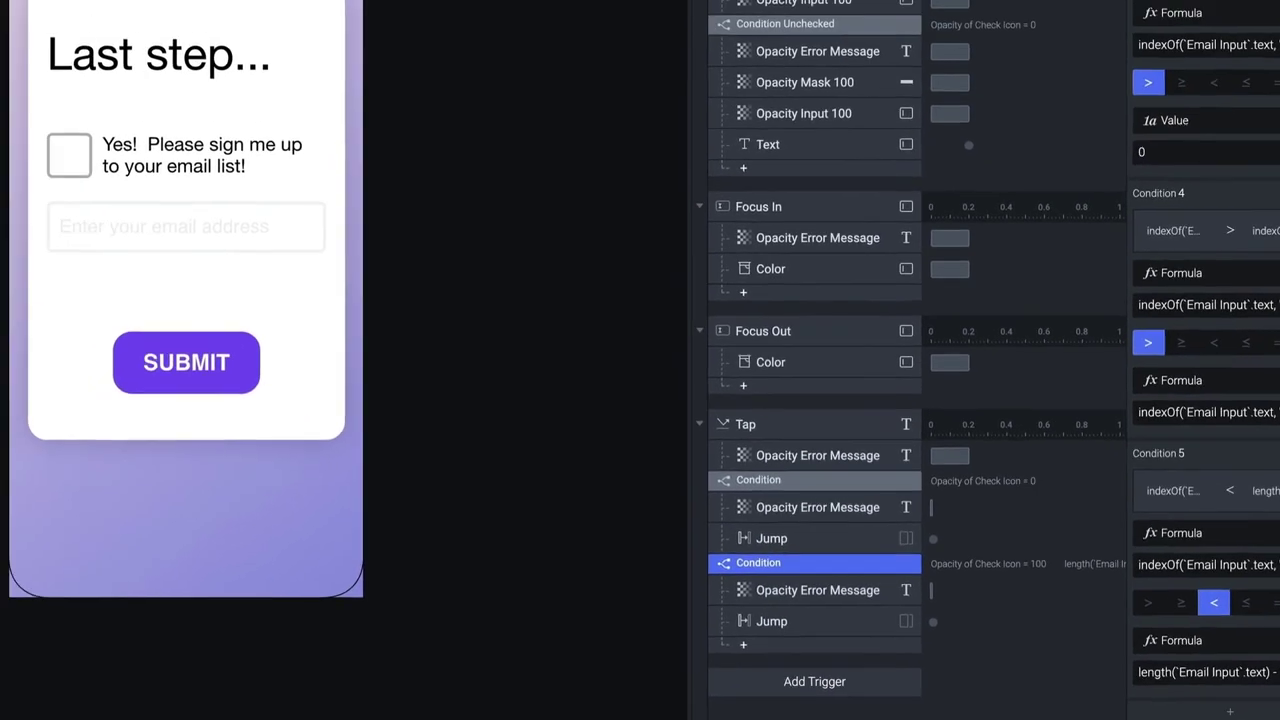
# Preview the form: a partial address ending in a dot is rejected, then adding 'com' reaches All done!
pyautogui.press('super+p')
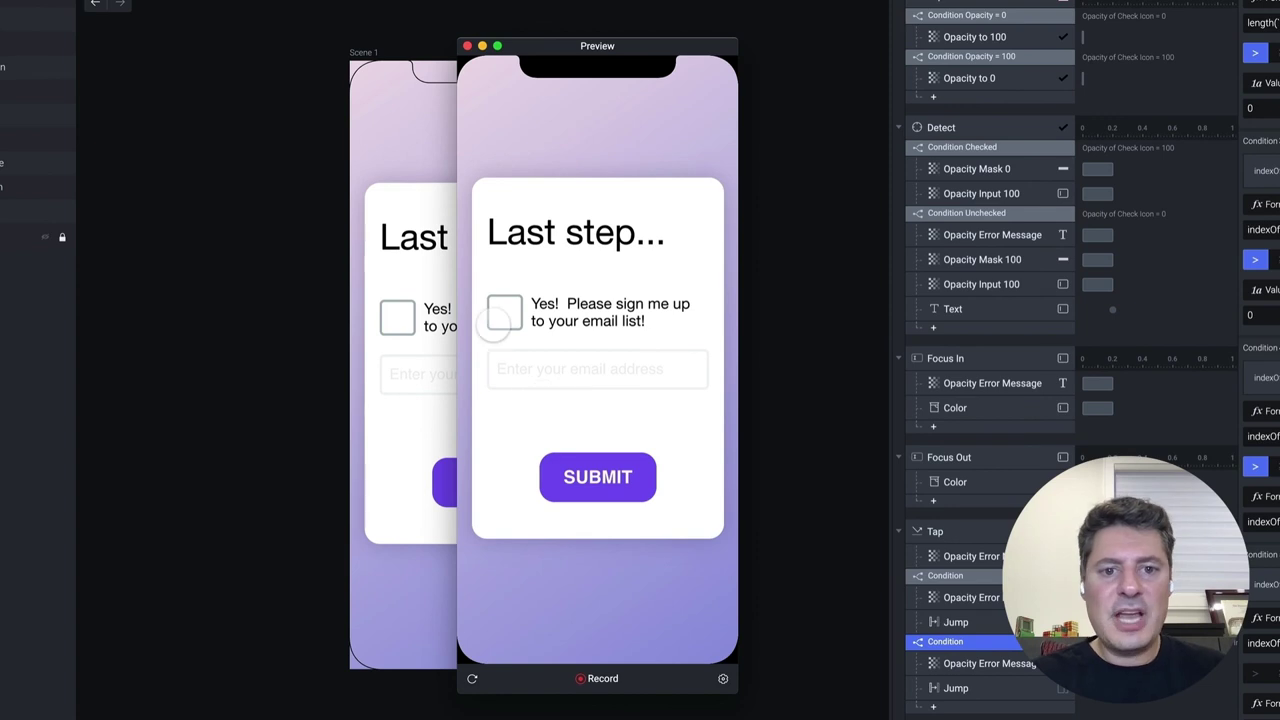
pyautogui.click(504, 311)
pyautogui.click(570, 371)
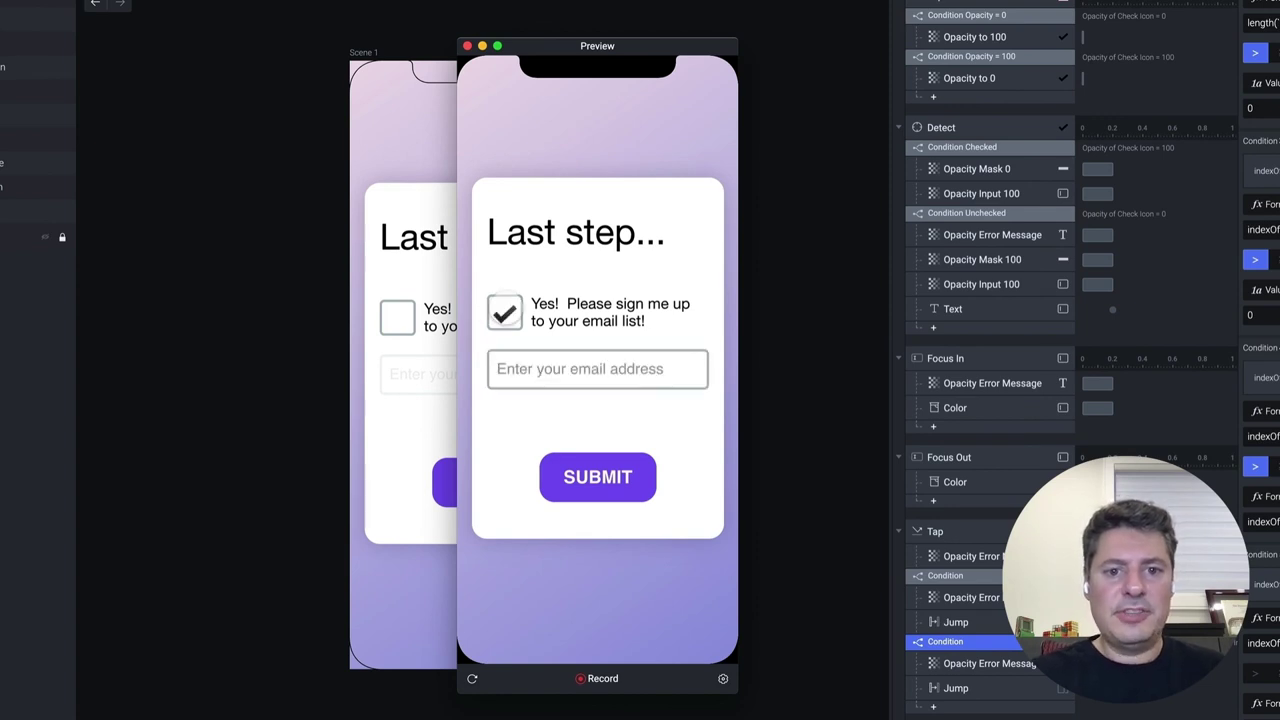
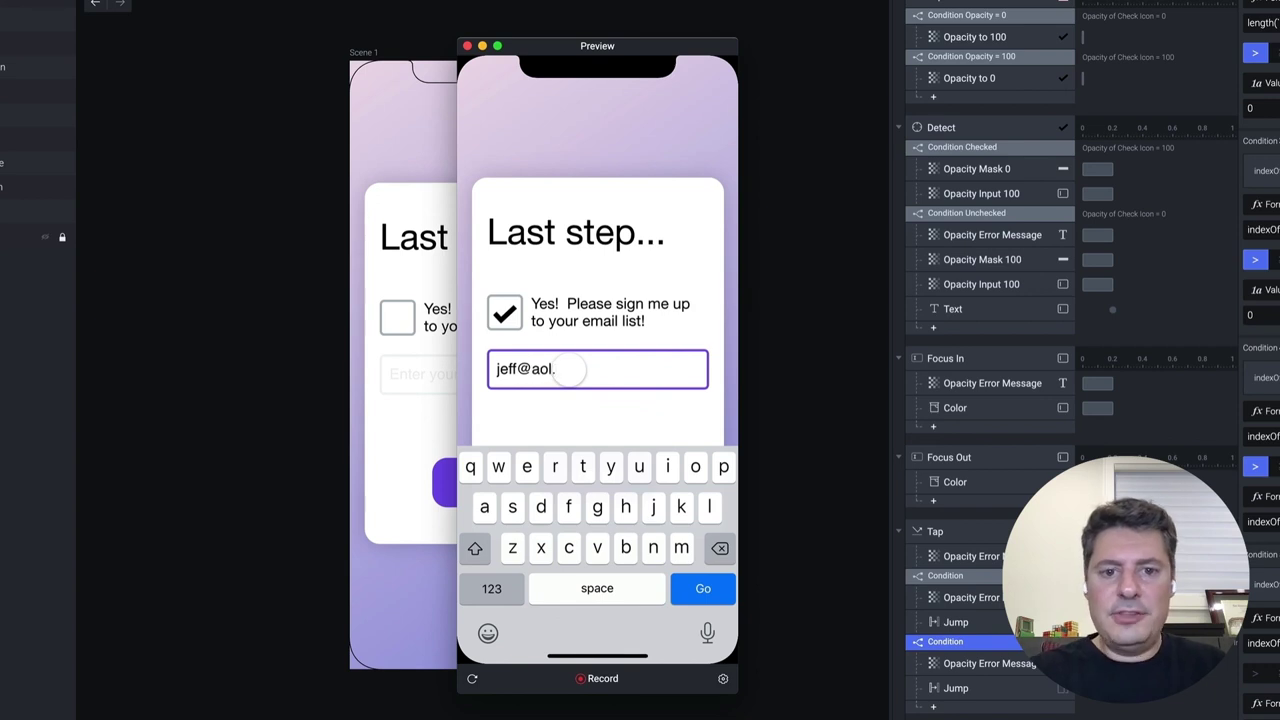
pyautogui.click(580, 416)
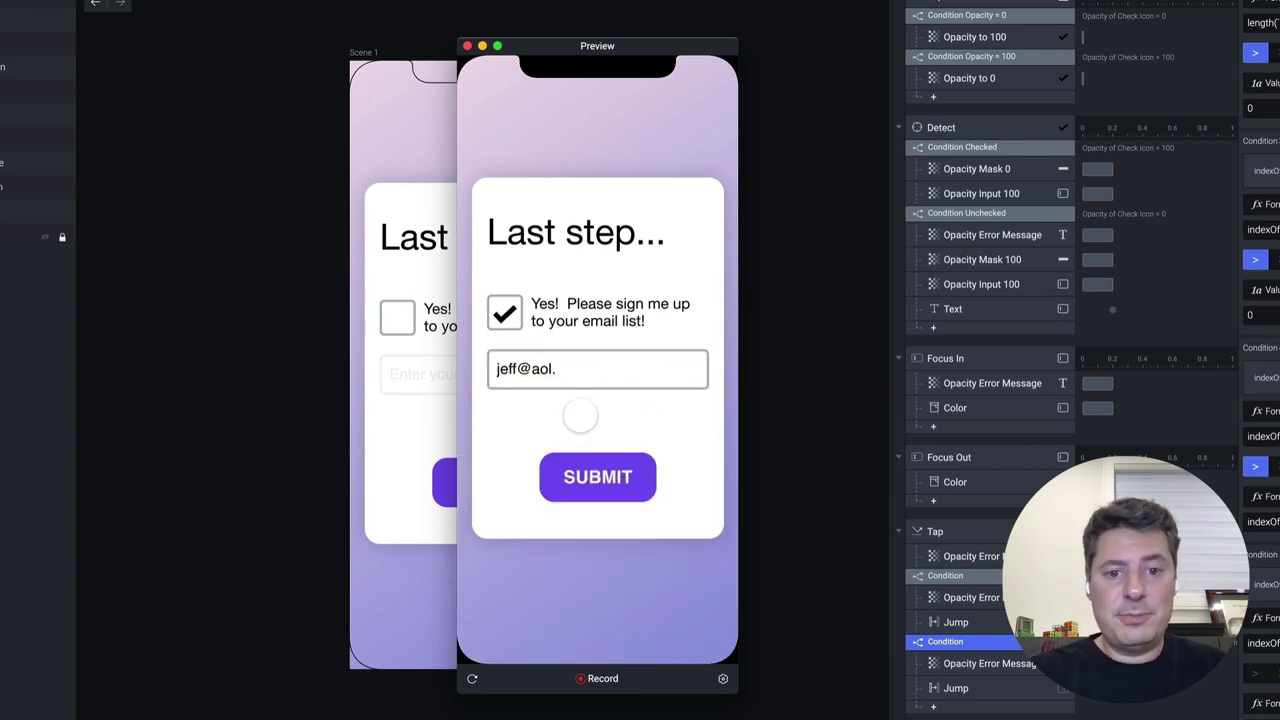
pyautogui.click(608, 488)
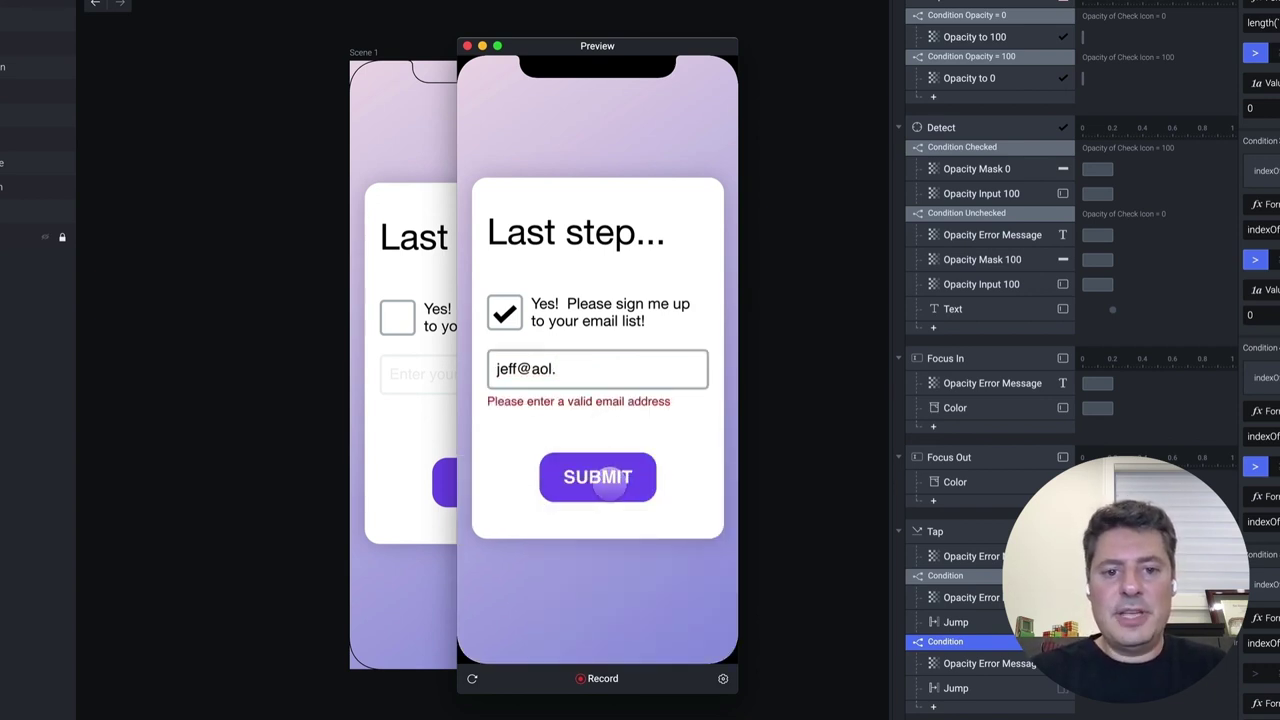
pyautogui.click(603, 378)
pyautogui.write('com')
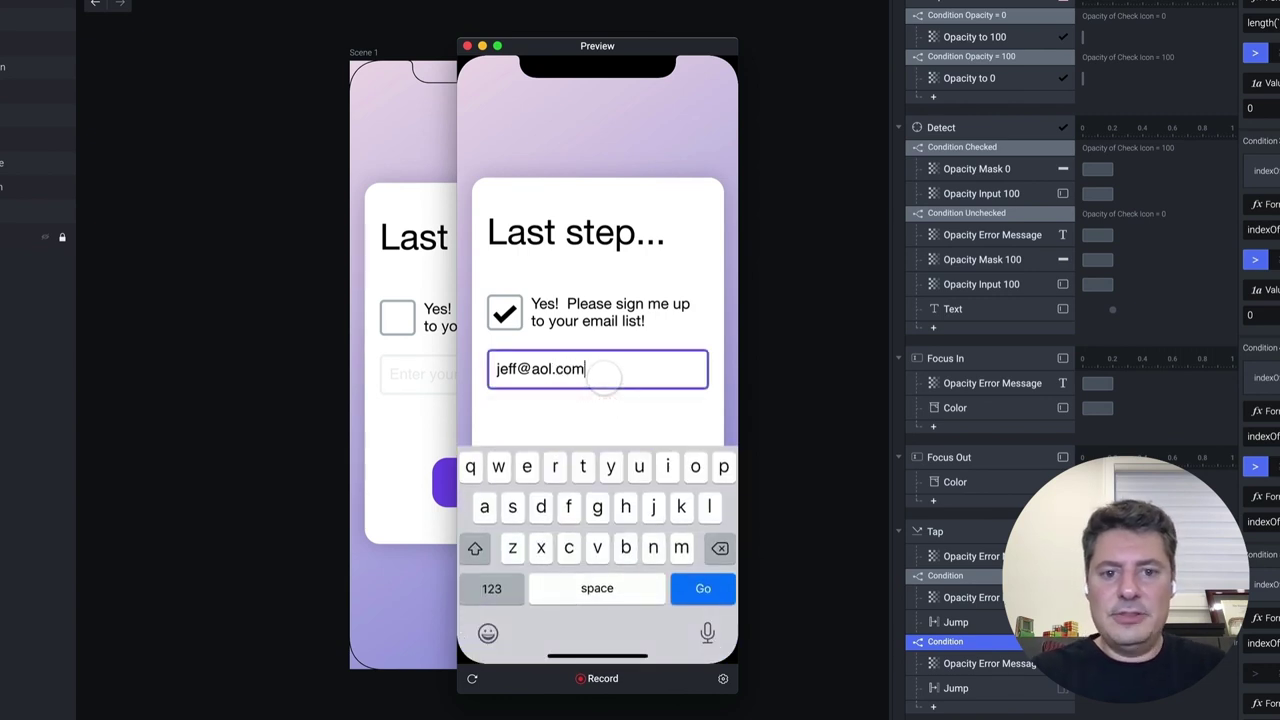
pyautogui.click(560, 422)
pyautogui.click(615, 492)
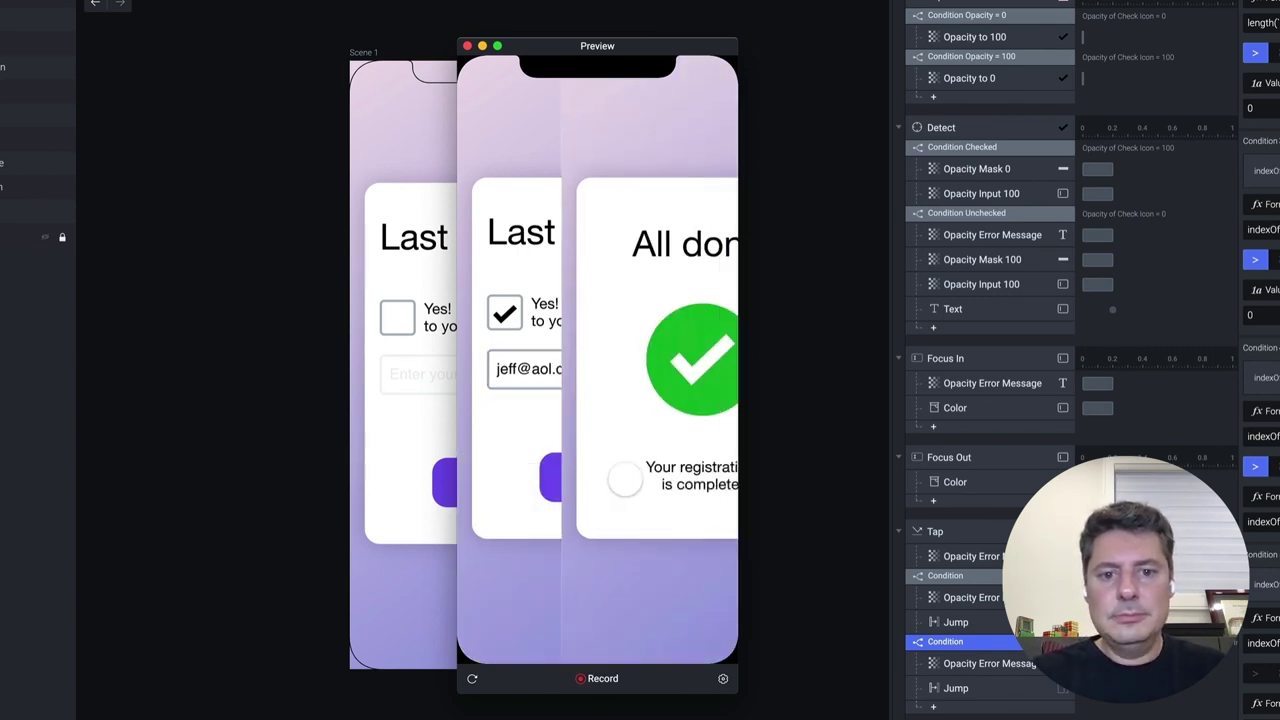
# Reset the preview, submit with the consent box unchecked, then reset and tick the box
pyautogui.click(473, 679)
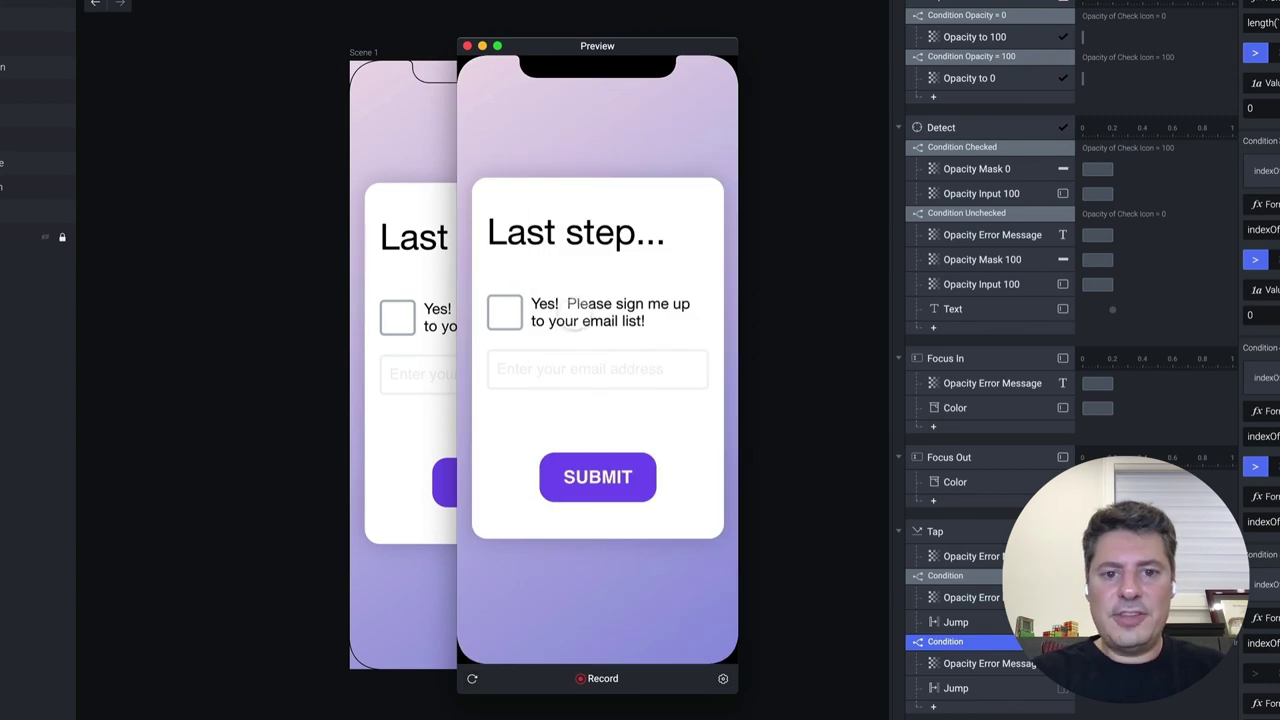
pyautogui.click(504, 312)
pyautogui.click(537, 366)
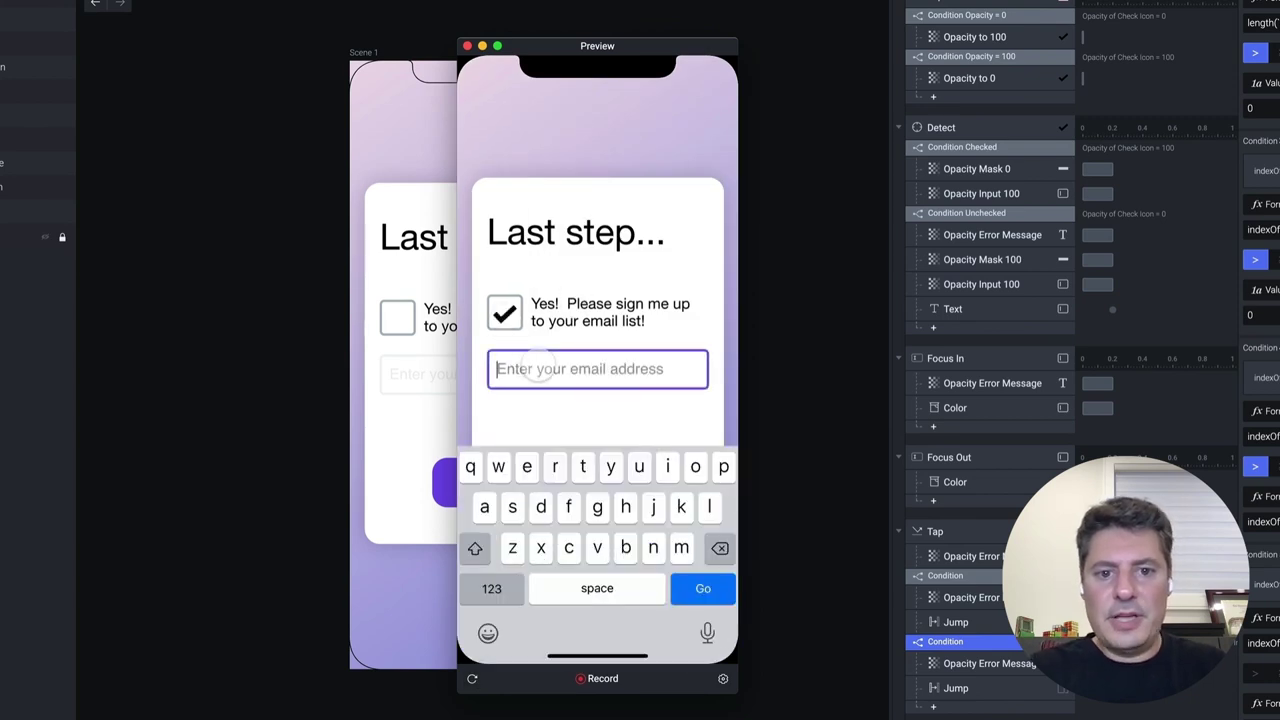
pyautogui.click(537, 430)
pyautogui.click(504, 316)
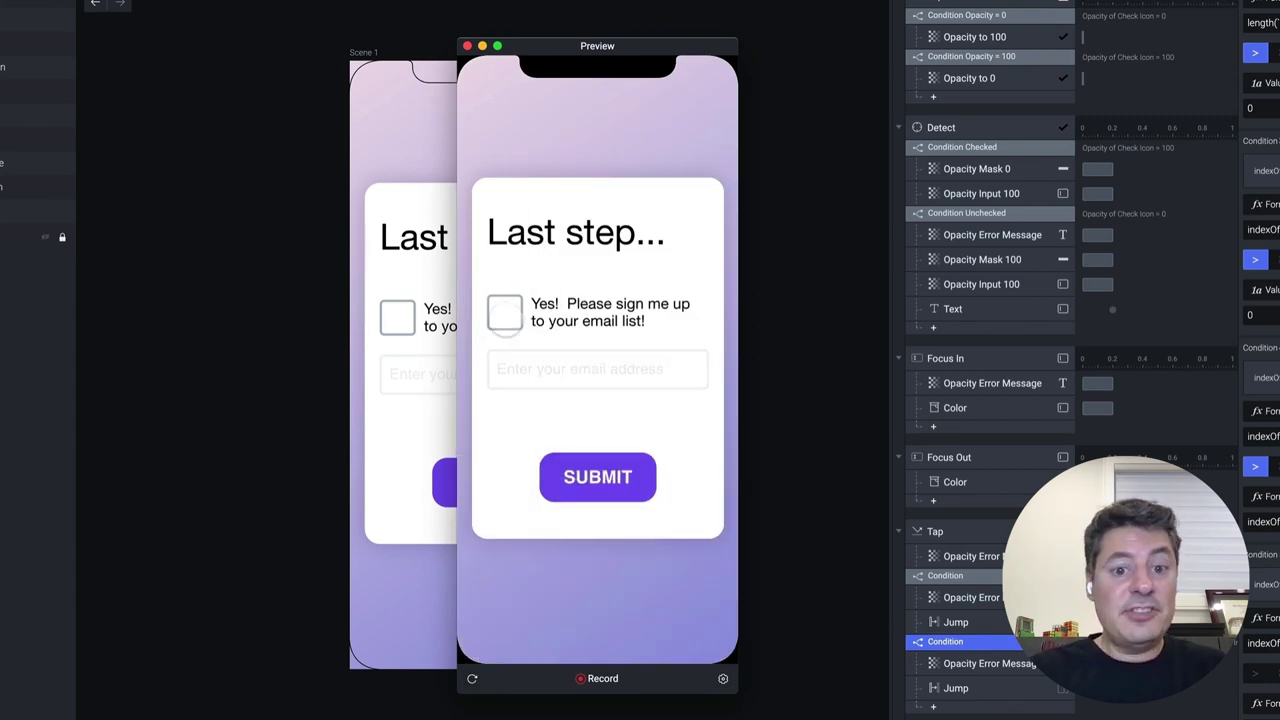
pyautogui.click(619, 471)
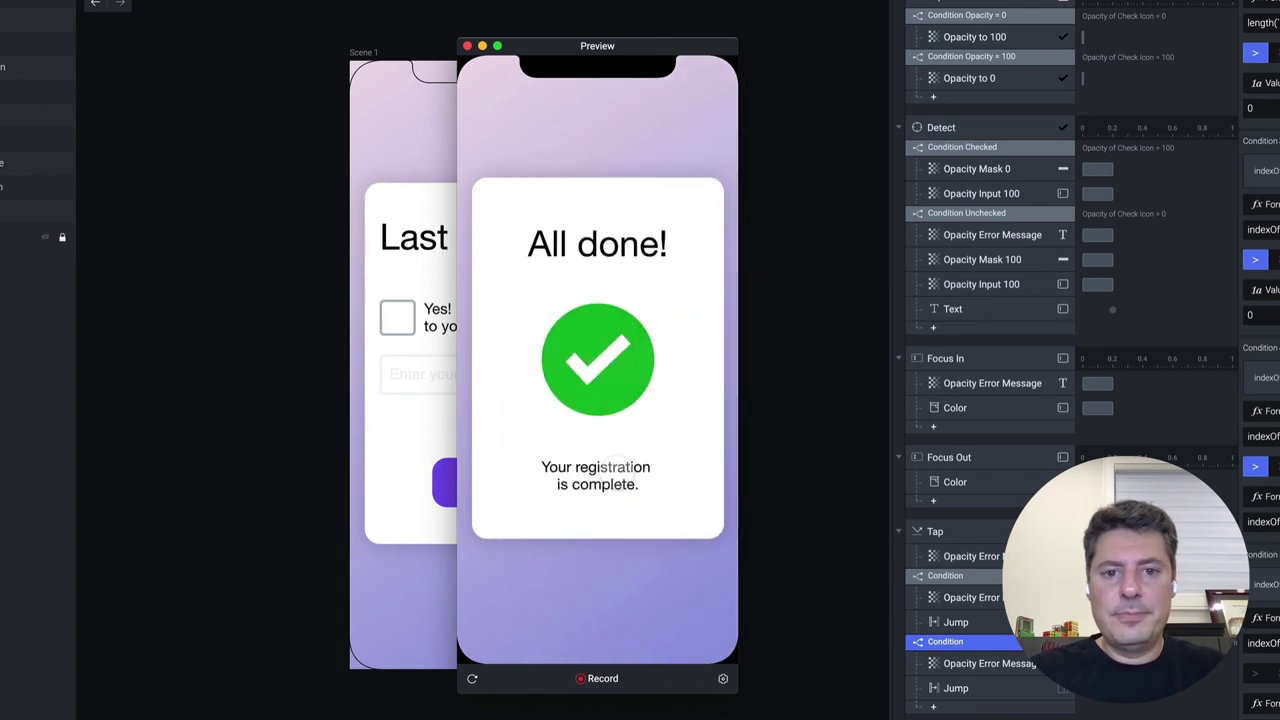
pyautogui.click(473, 679)
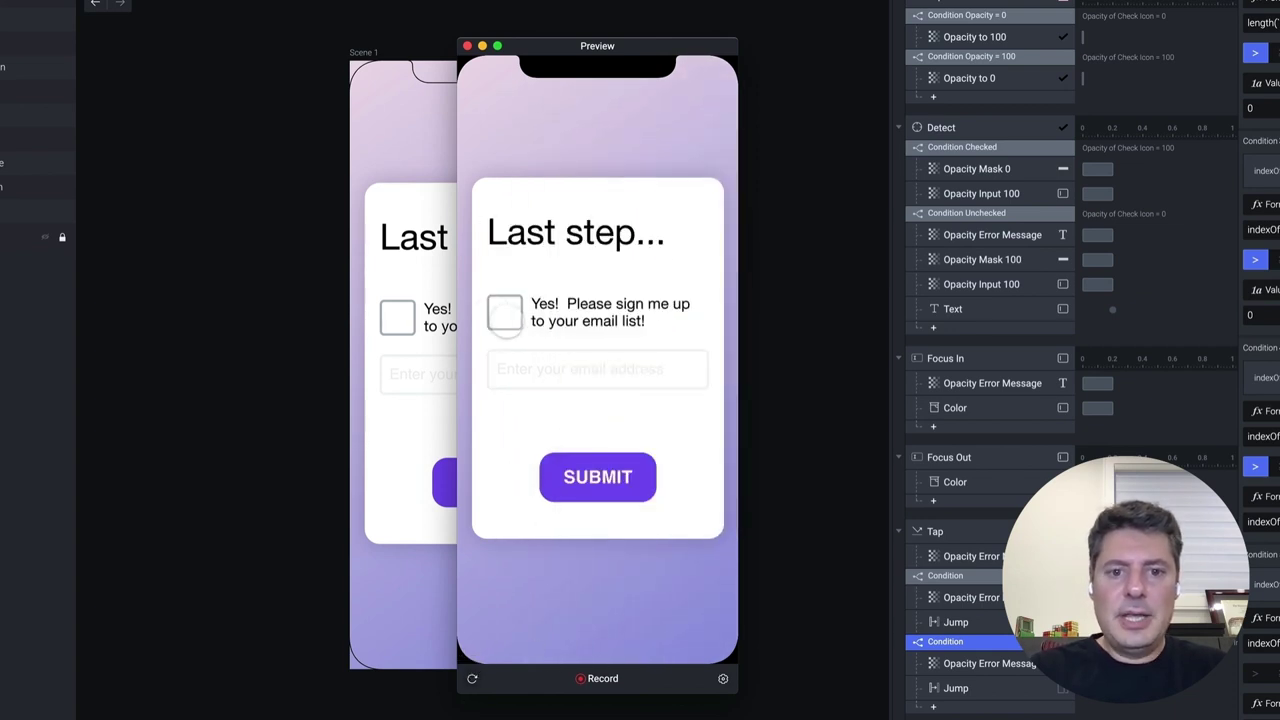
pyautogui.click(504, 313)
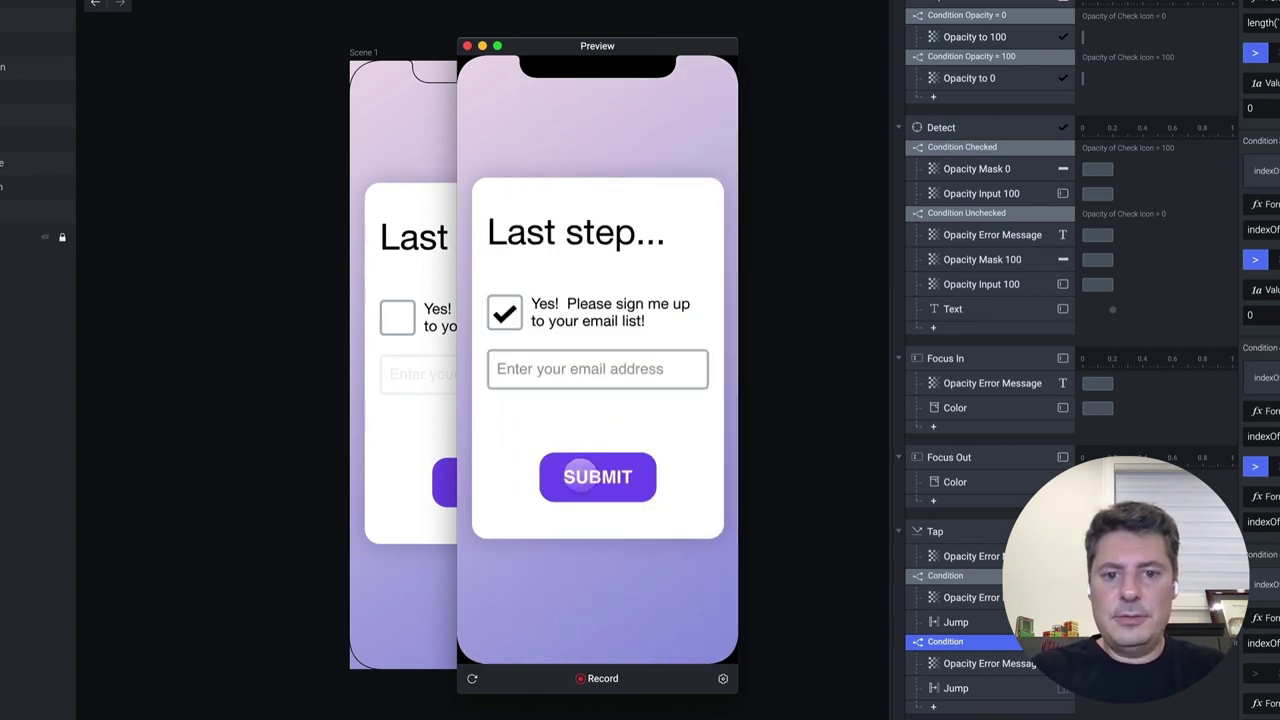
# Submit an empty email, then 'jhgf', then 'jhgf@', checking each shows the error
pyautogui.click(586, 470)
pyautogui.click(560, 370)
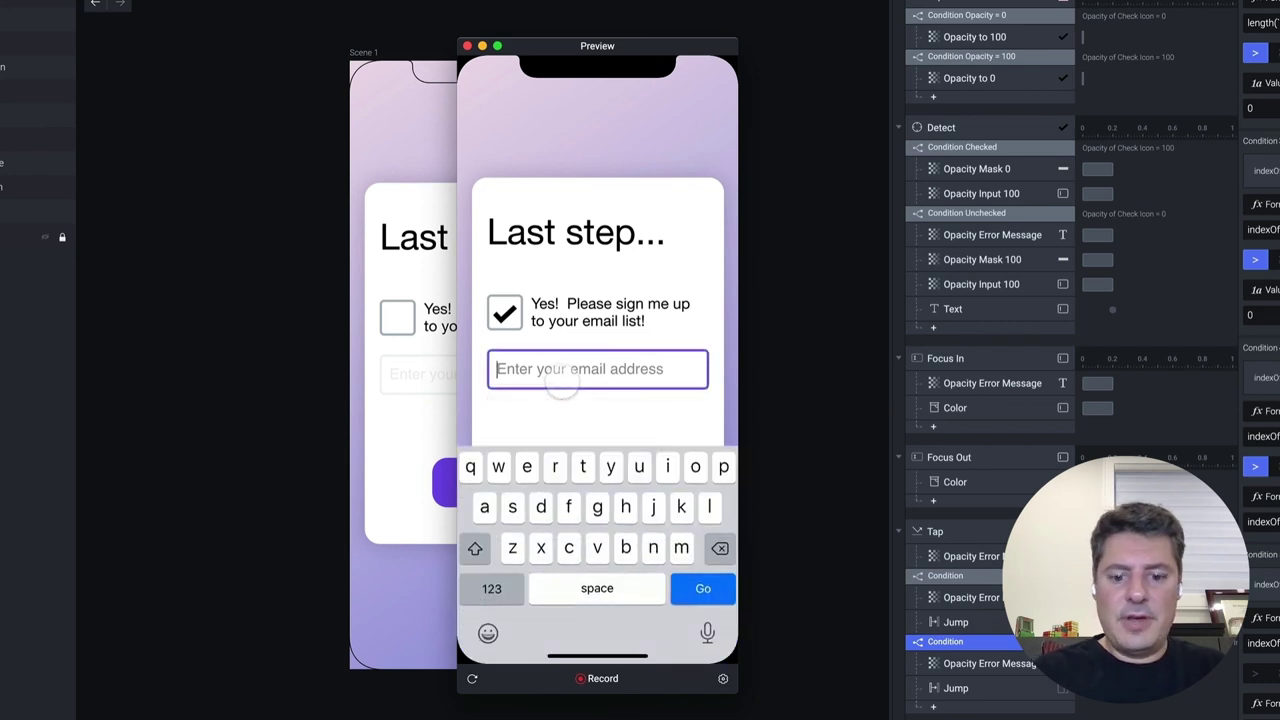
pyautogui.write('jhgf')
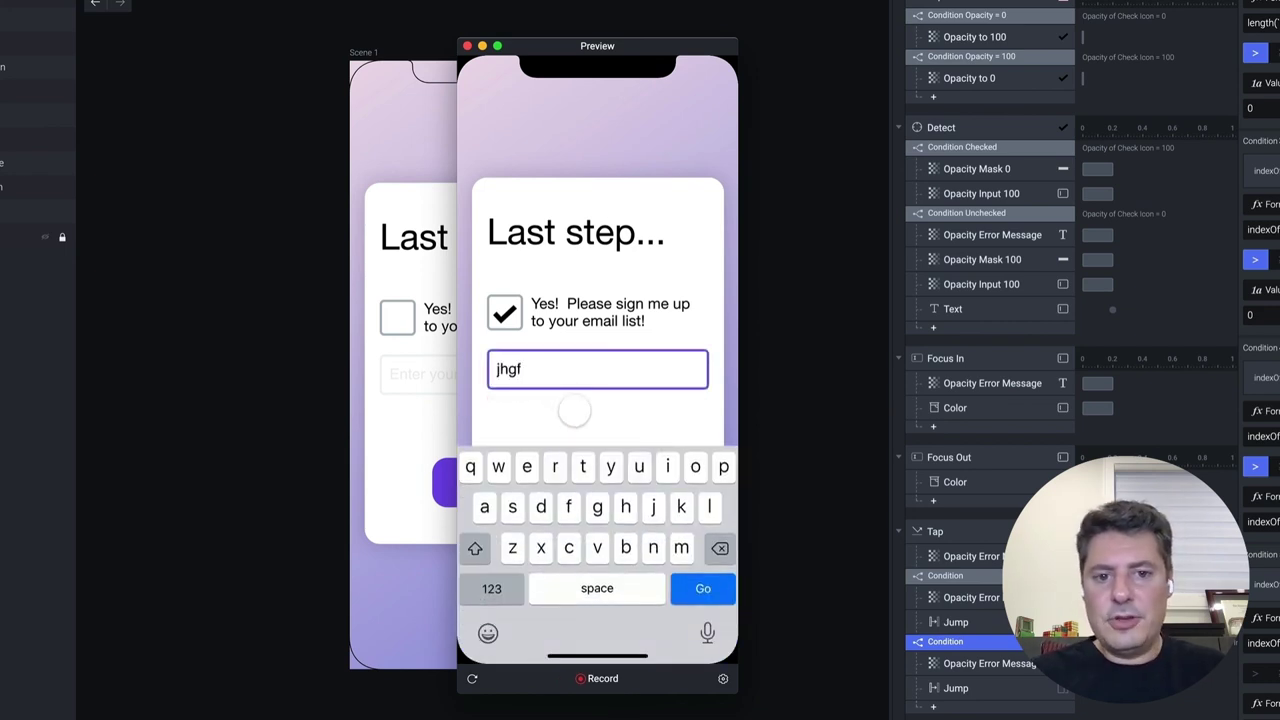
pyautogui.click(571, 409)
pyautogui.click(598, 474)
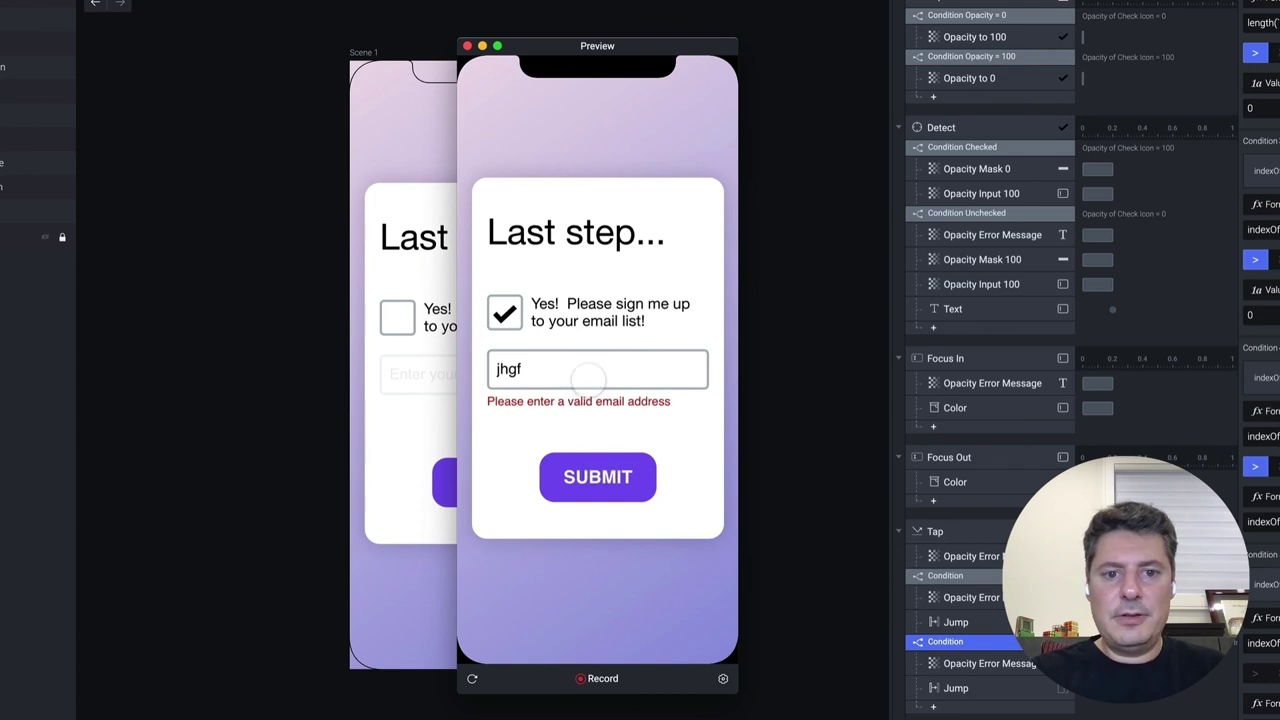
pyautogui.click(586, 375)
pyautogui.write('@')
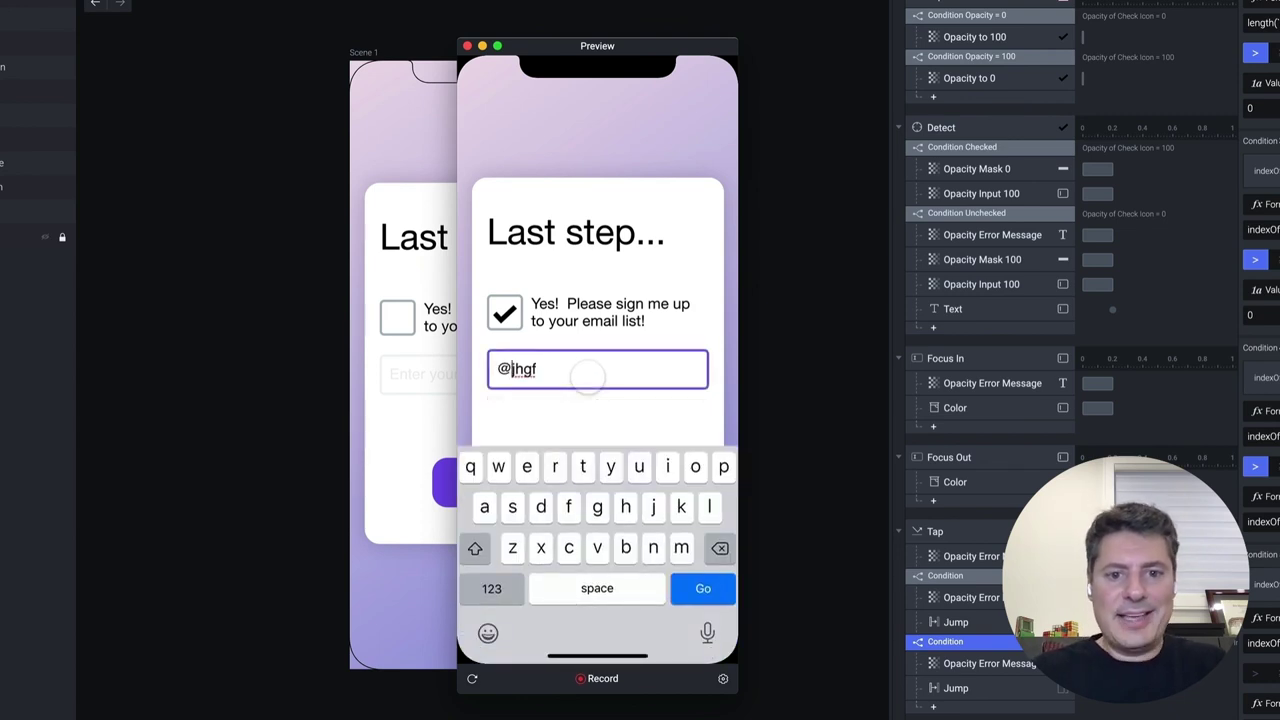
pyautogui.click(587, 408)
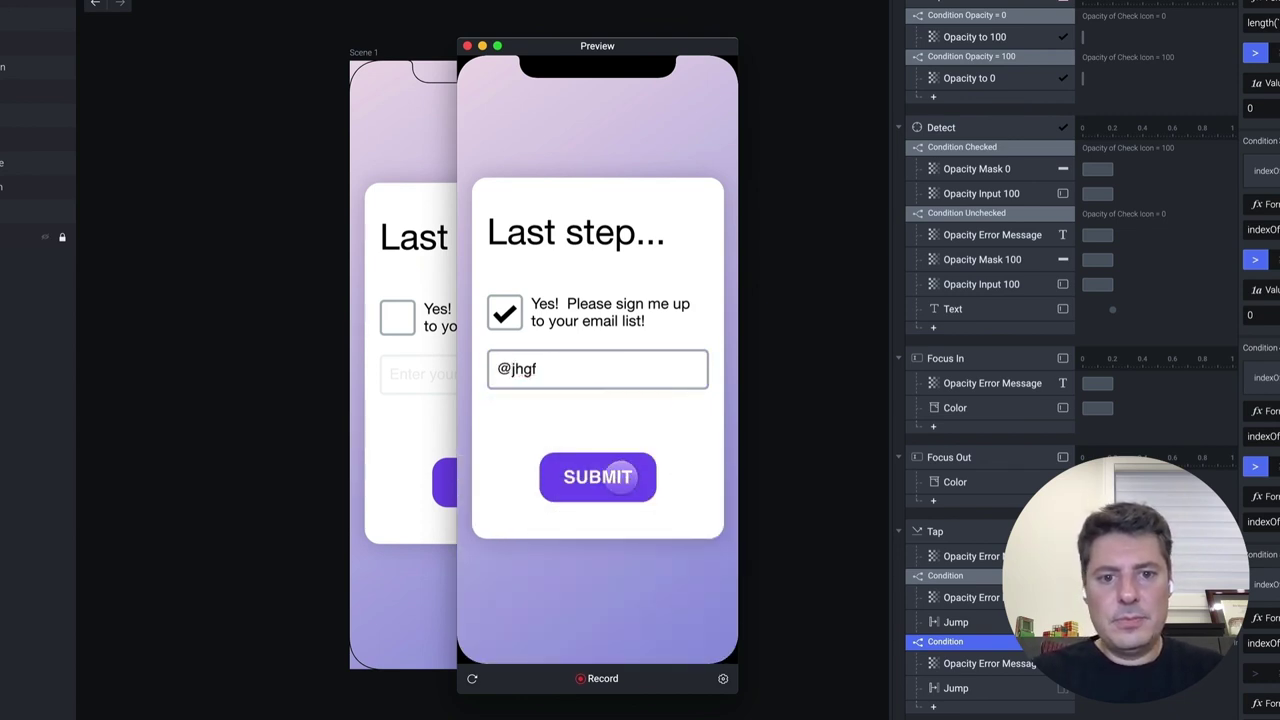
pyautogui.click(598, 476)
# Add 'jjj' without a dot, then a period right after the @, submitting each to confirm rejection
pyautogui.click(590, 372)
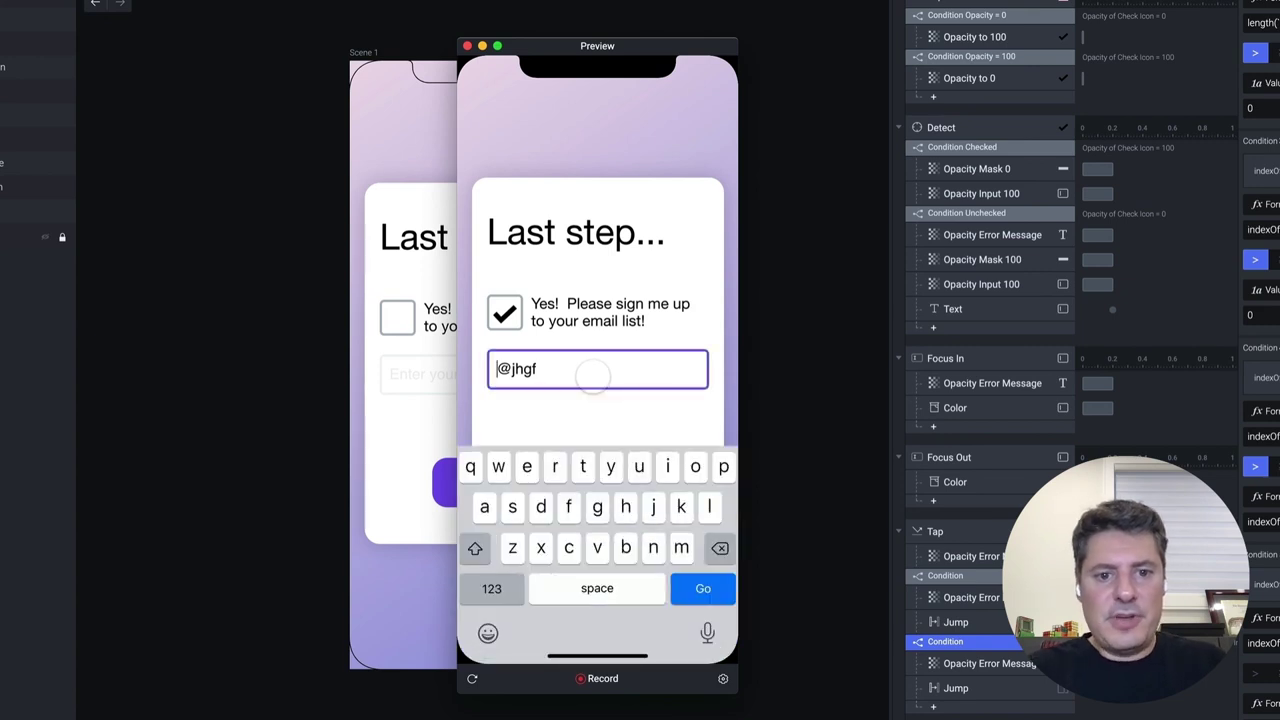
pyautogui.write('jjj')
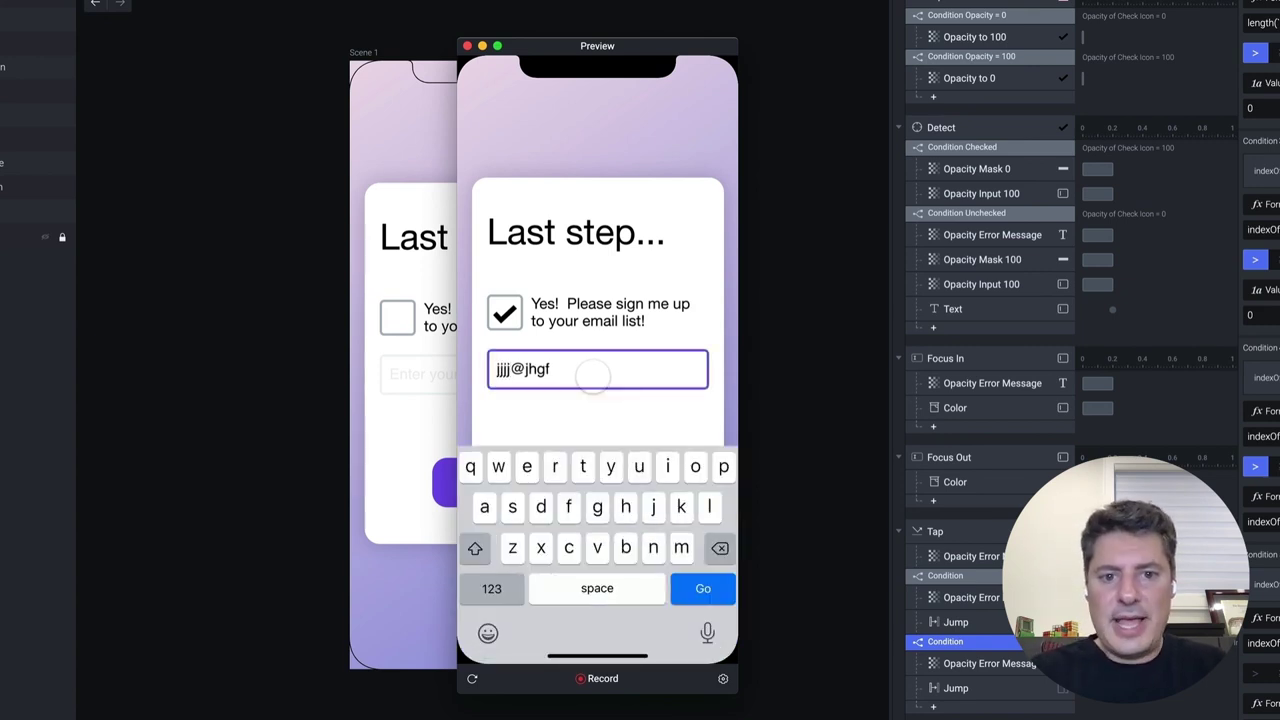
pyautogui.click(558, 420)
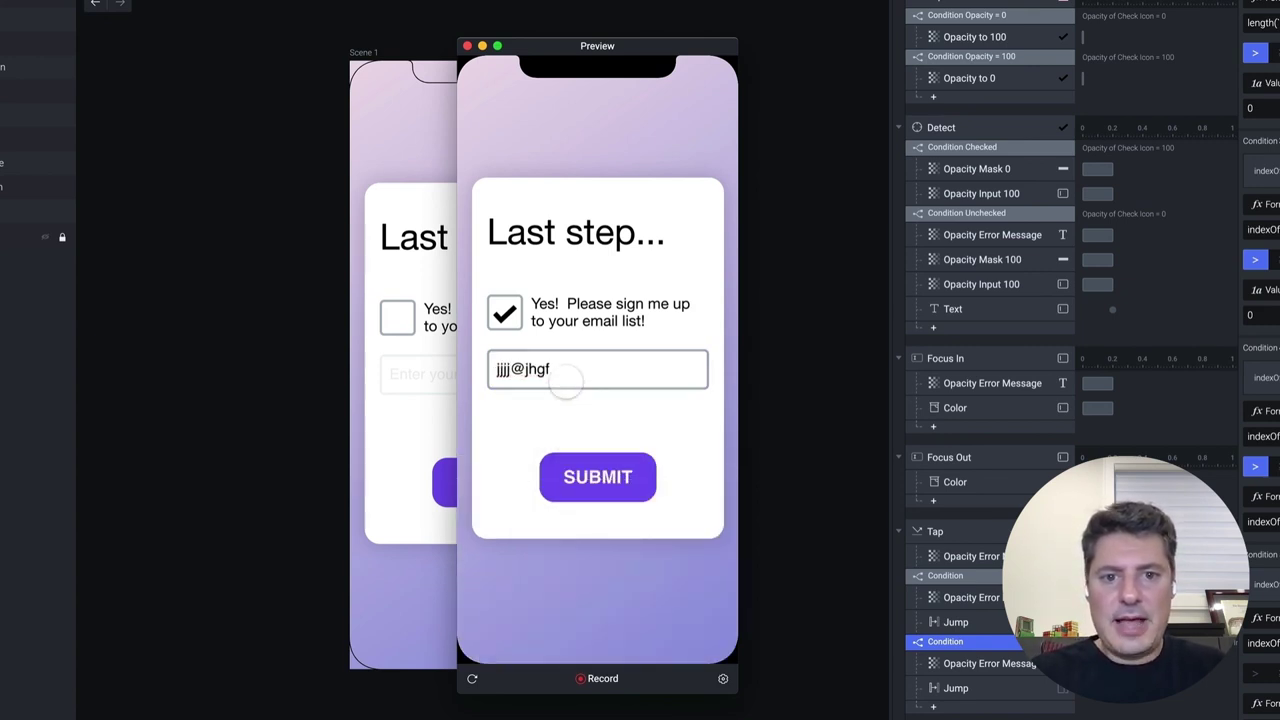
pyautogui.click(620, 474)
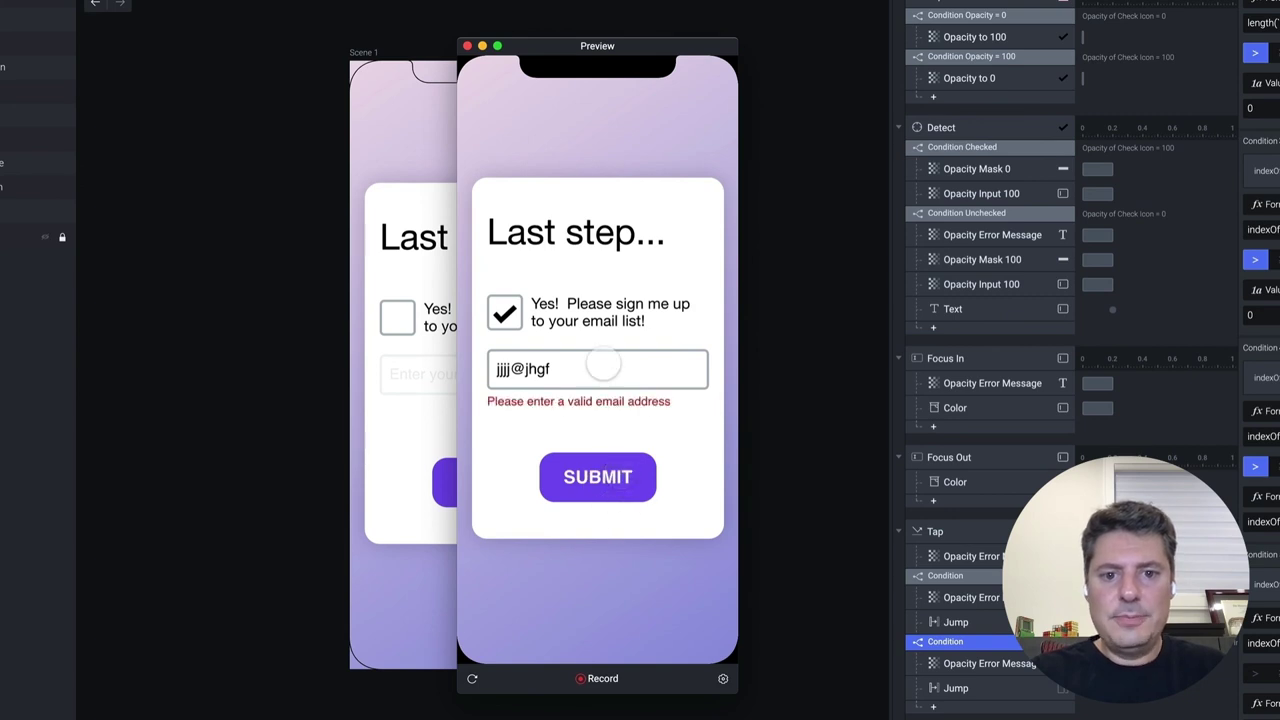
pyautogui.click(602, 370)
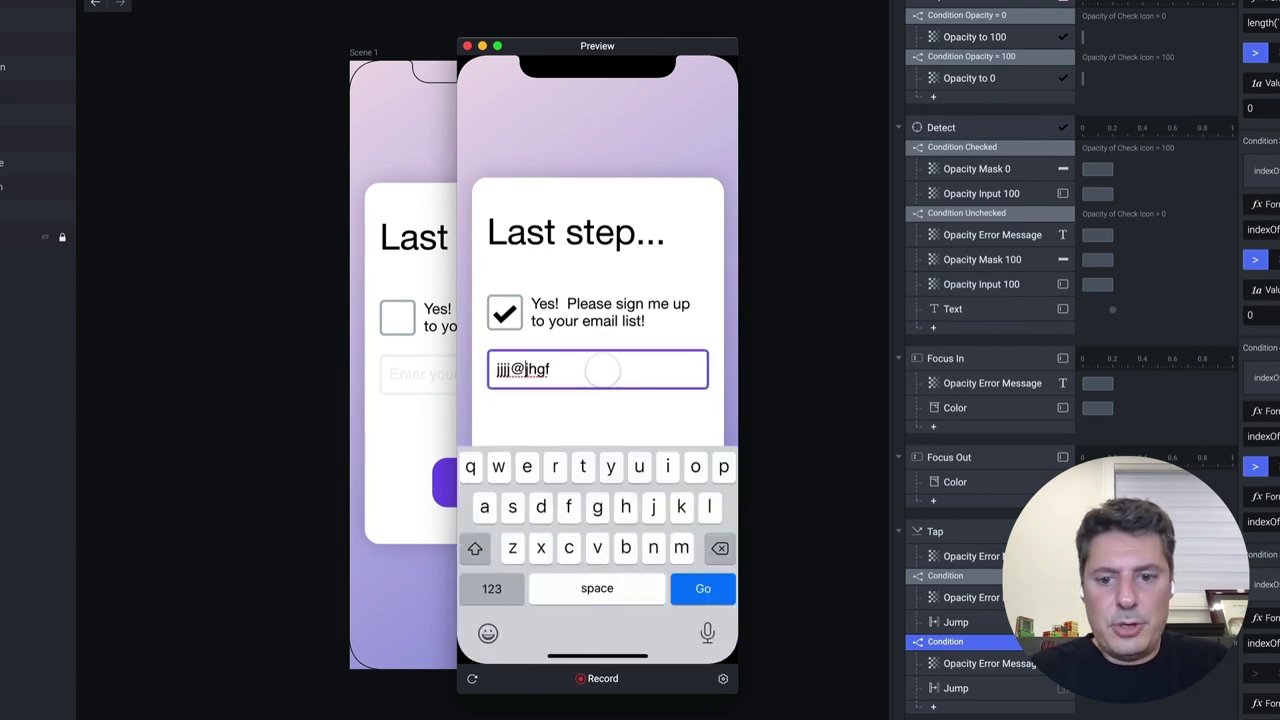
pyautogui.press('Left')
pyautogui.press('Left')
pyautogui.press('Left')
pyautogui.press('Left')
pyautogui.write('.')
pyautogui.click(589, 425)
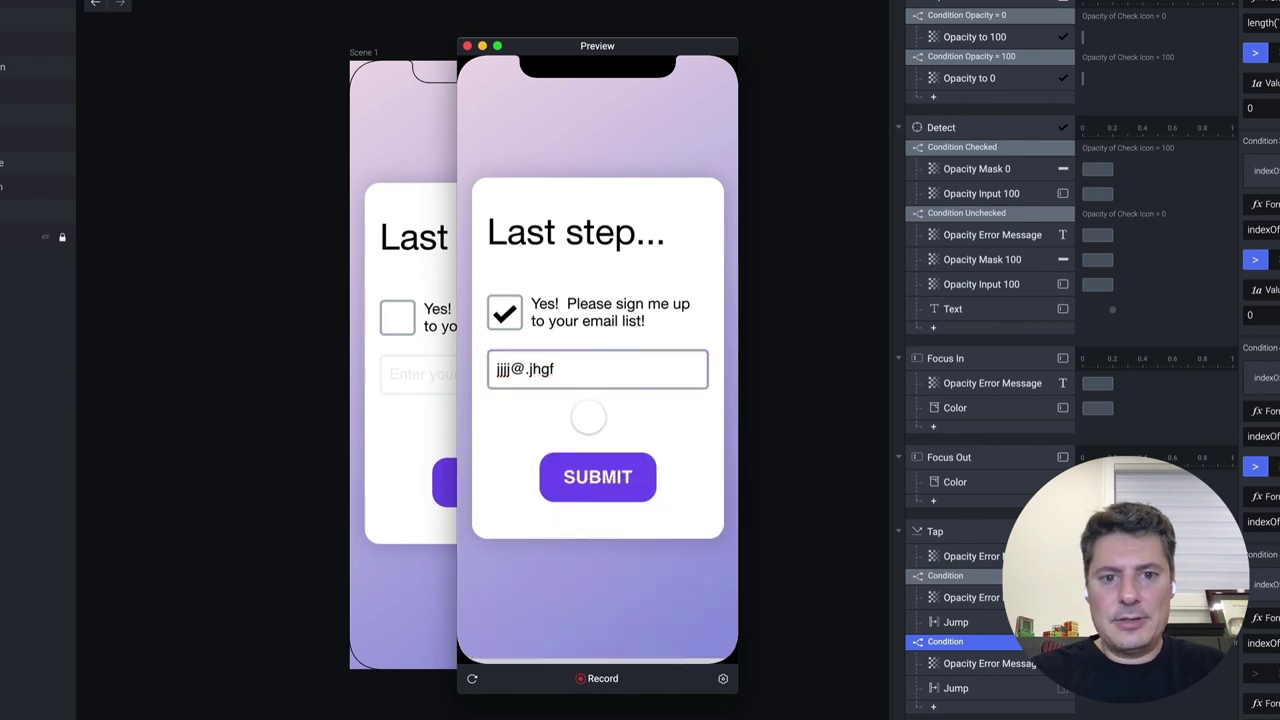
pyautogui.click(620, 498)
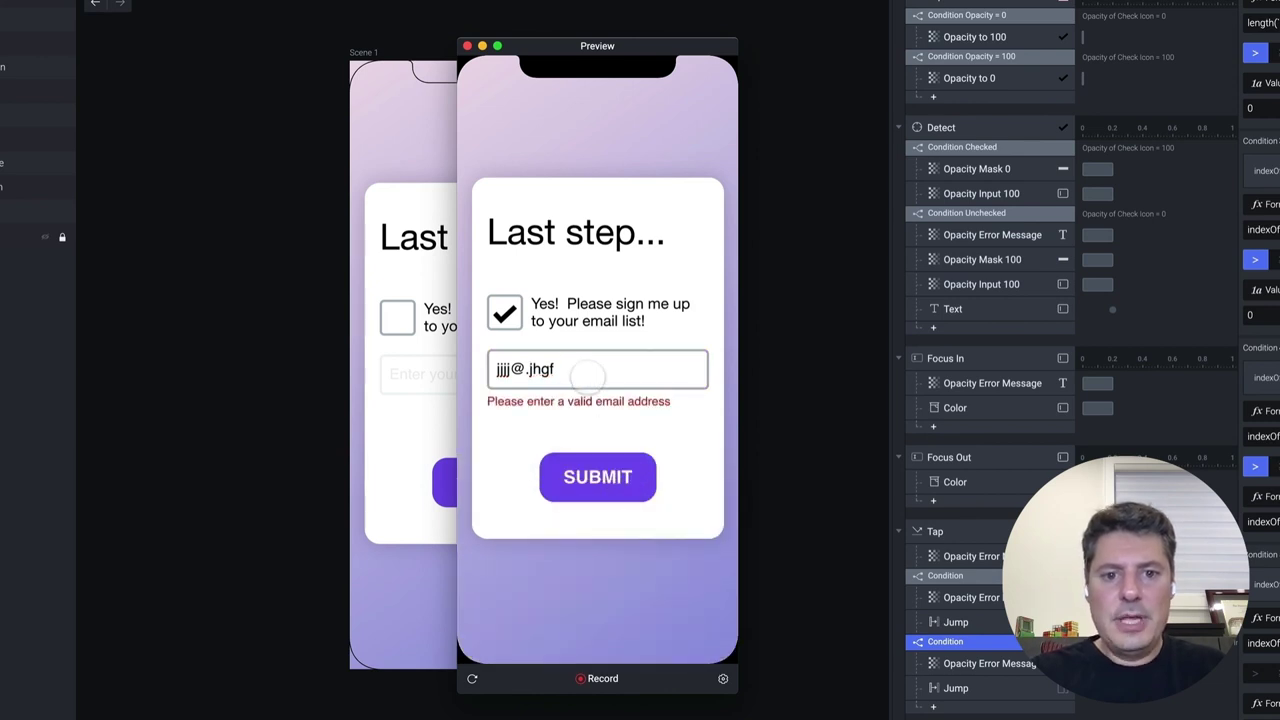
# Move the period to the end, submit to see it rejected, then append 'com'
pyautogui.click(590, 371)
pyautogui.press('BackSpace')
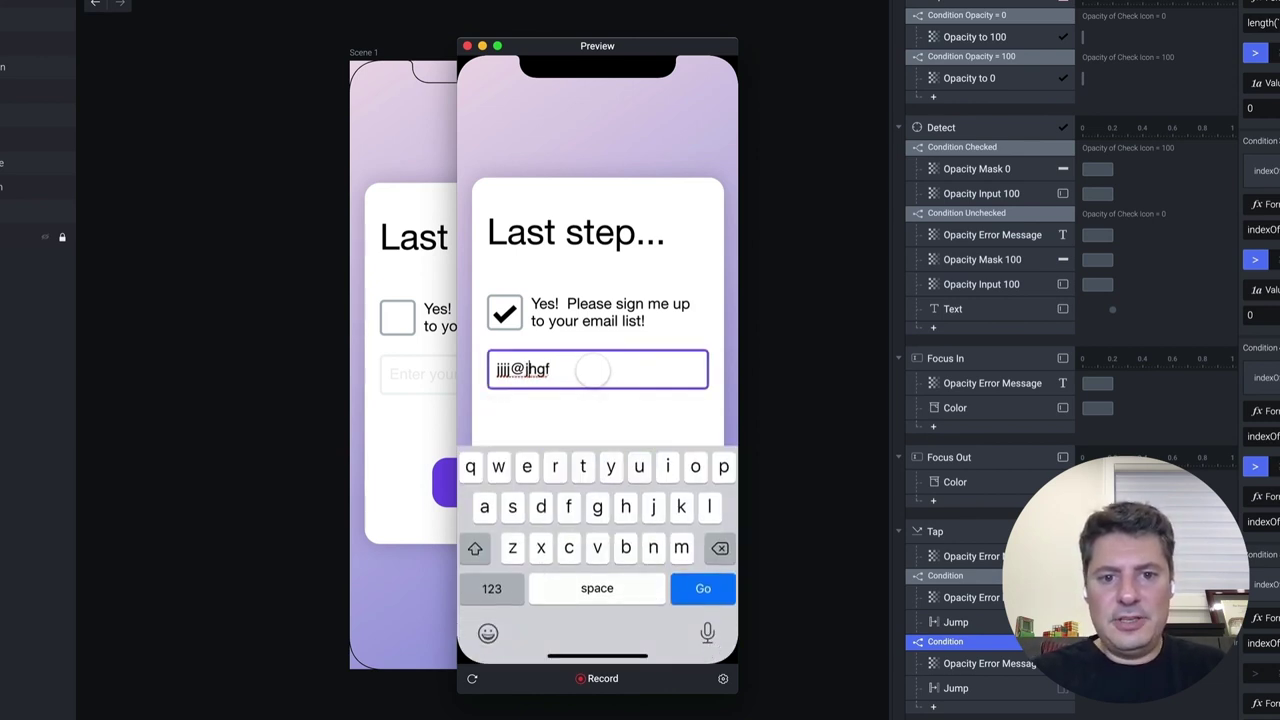
pyautogui.write('.')
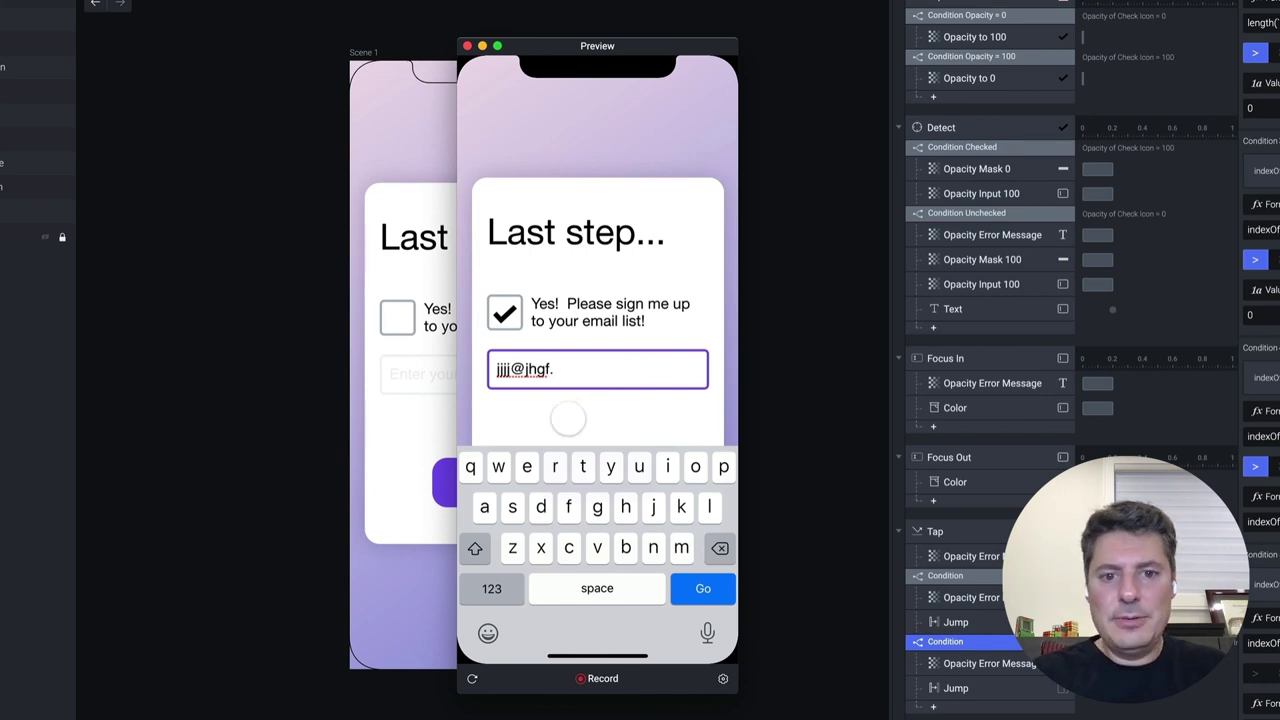
pyautogui.click(569, 420)
pyautogui.click(600, 474)
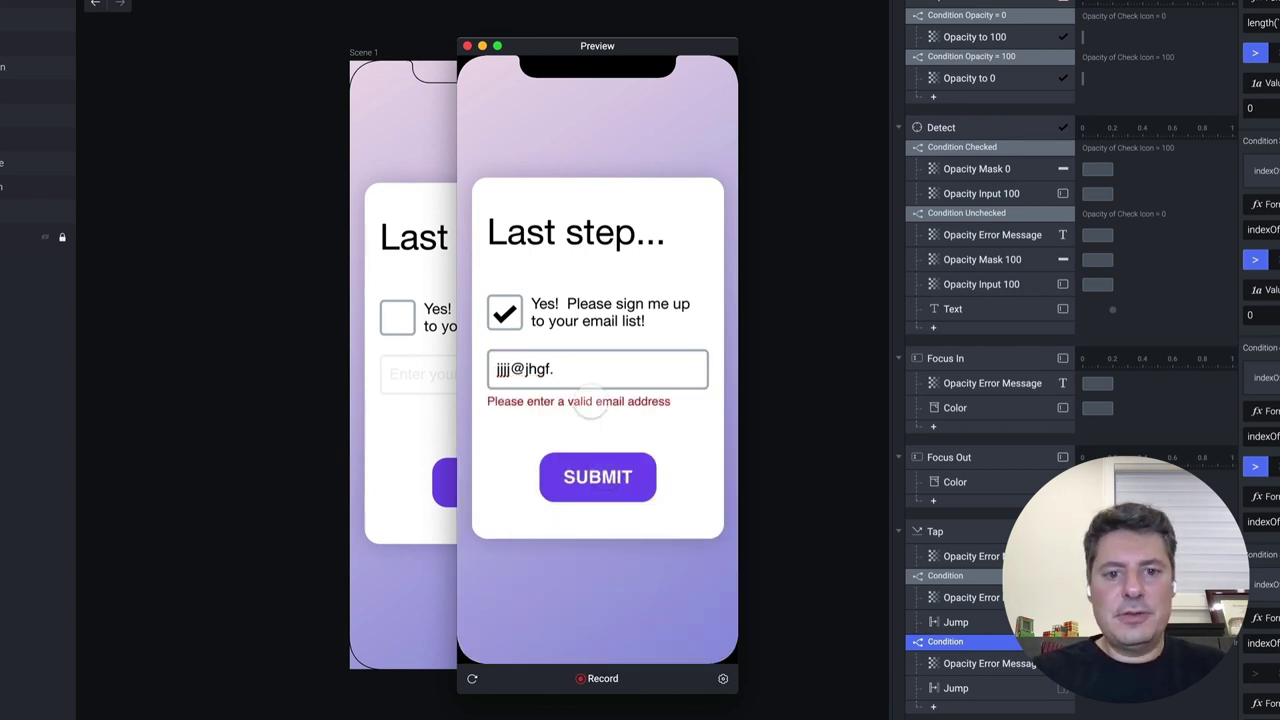
pyautogui.click(600, 370)
pyautogui.write('com')
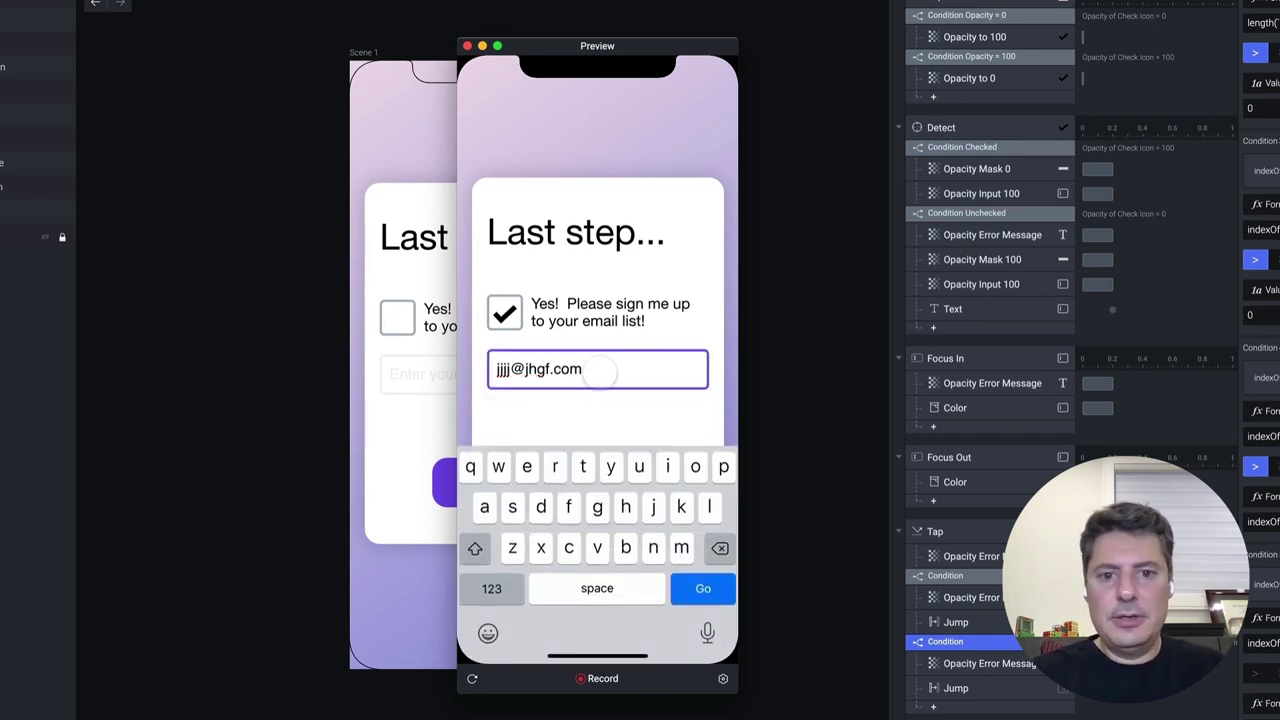
pyautogui.click(605, 421)
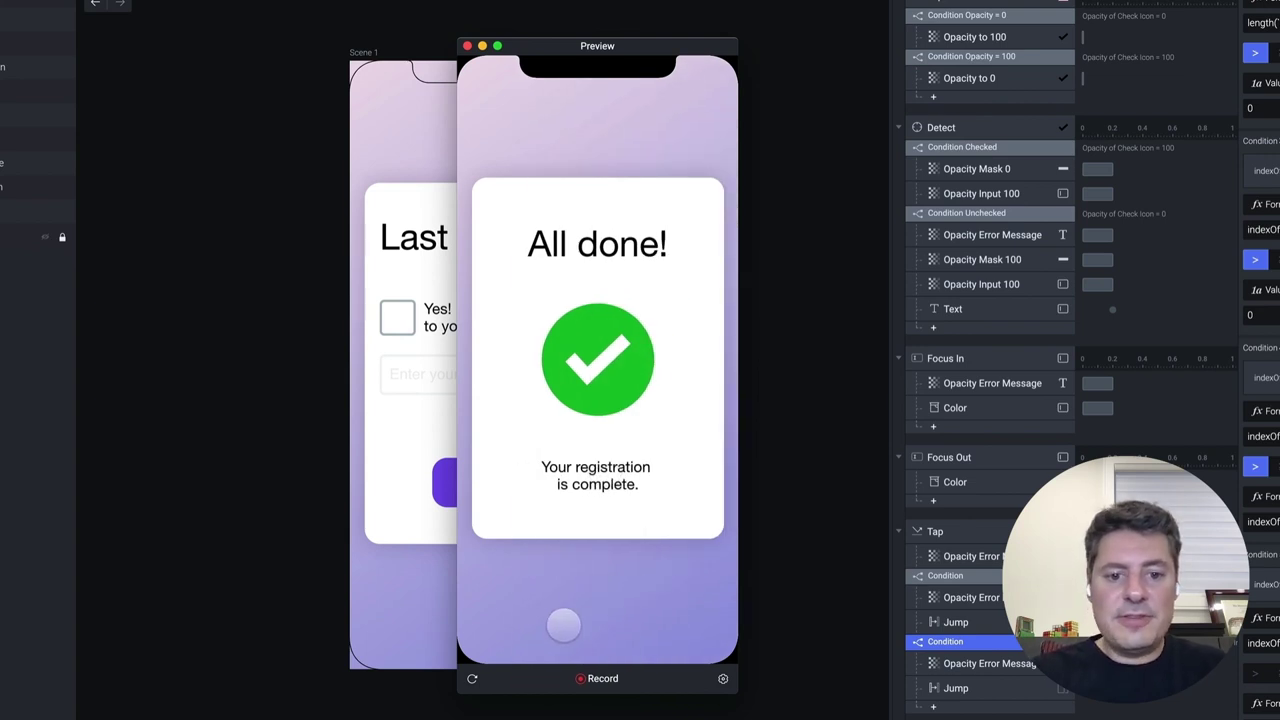
# Reopen the preview, tick the consent box and enter a full test e-mail with a dot in its name
pyautogui.click(467, 46)
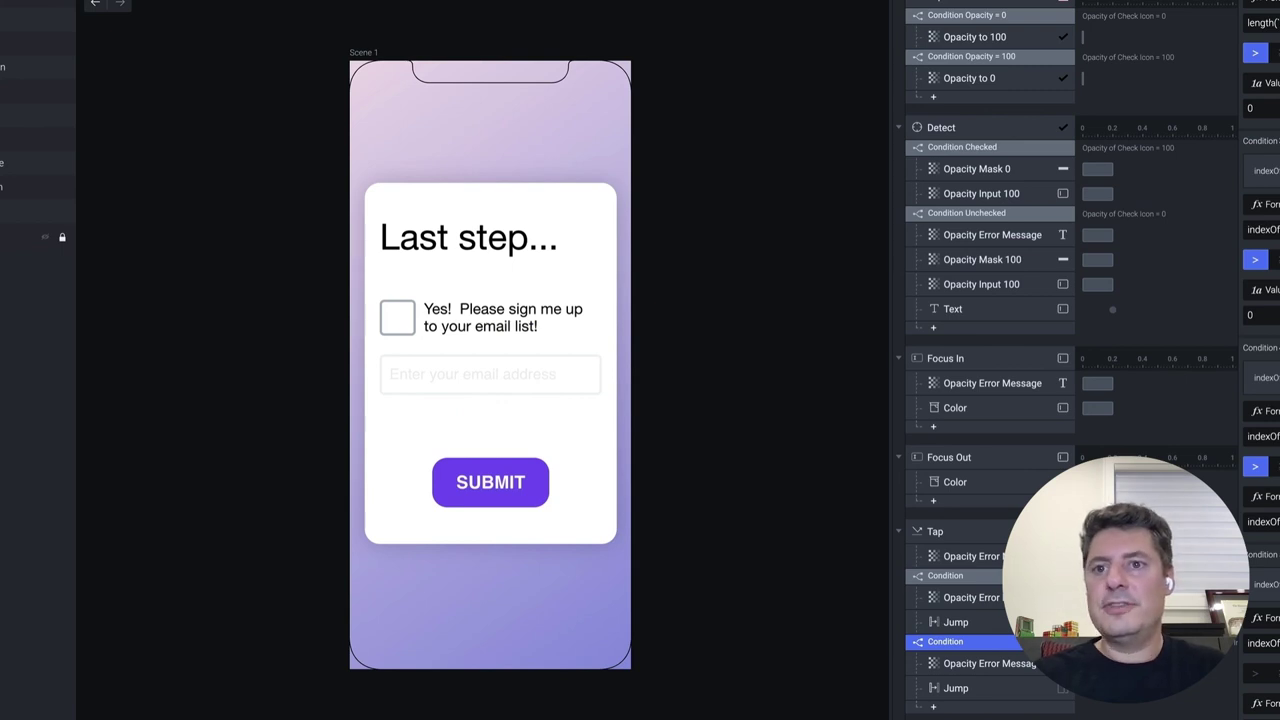
pyautogui.press('super+p')
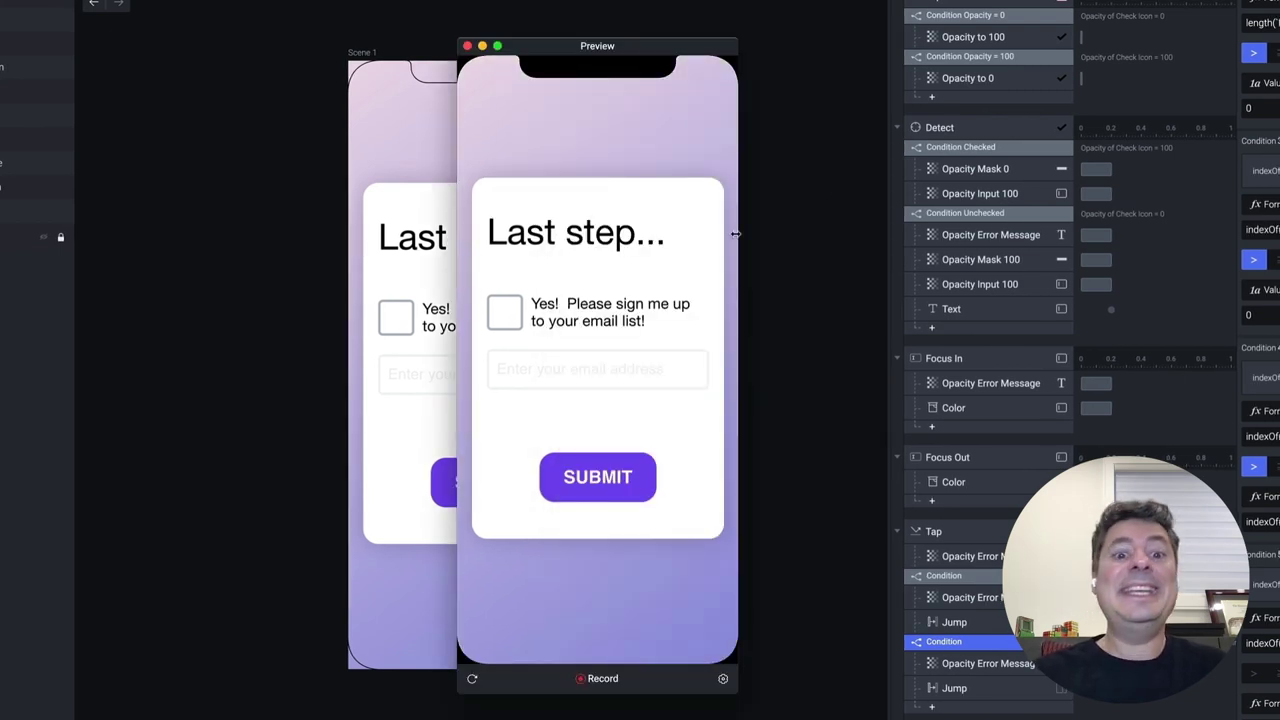
pyautogui.click(505, 311)
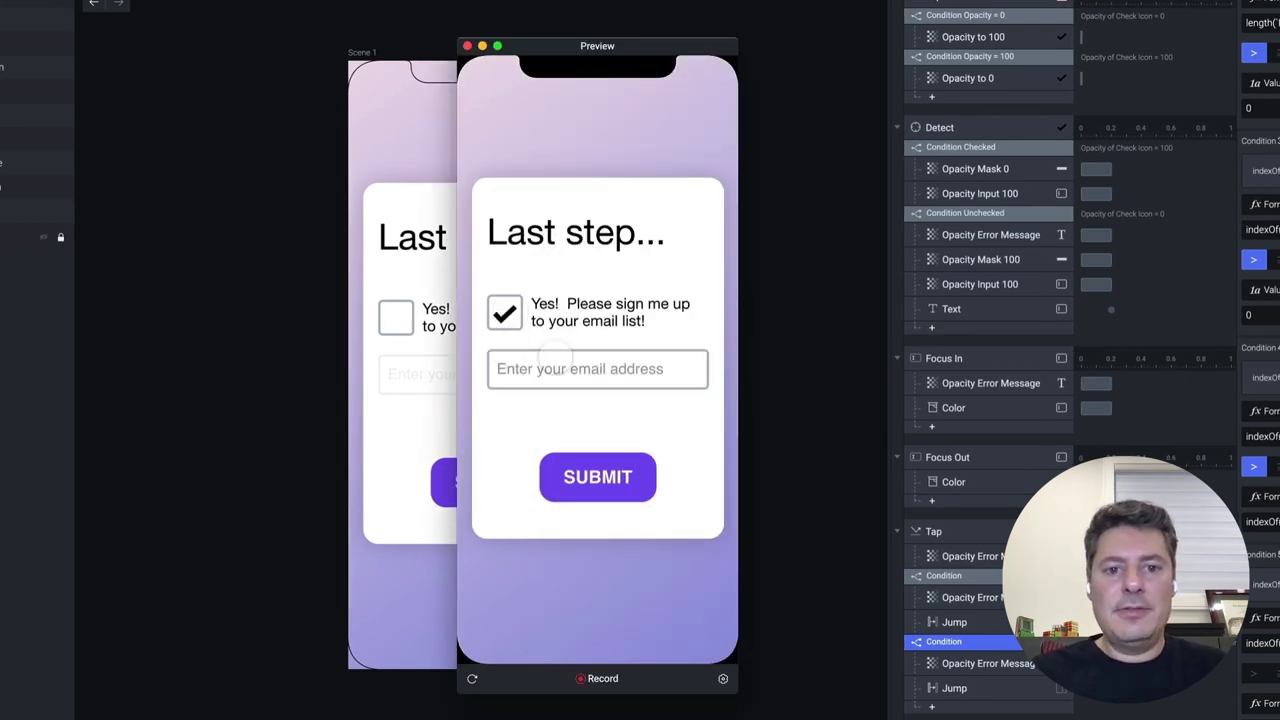
pyautogui.click(563, 368)
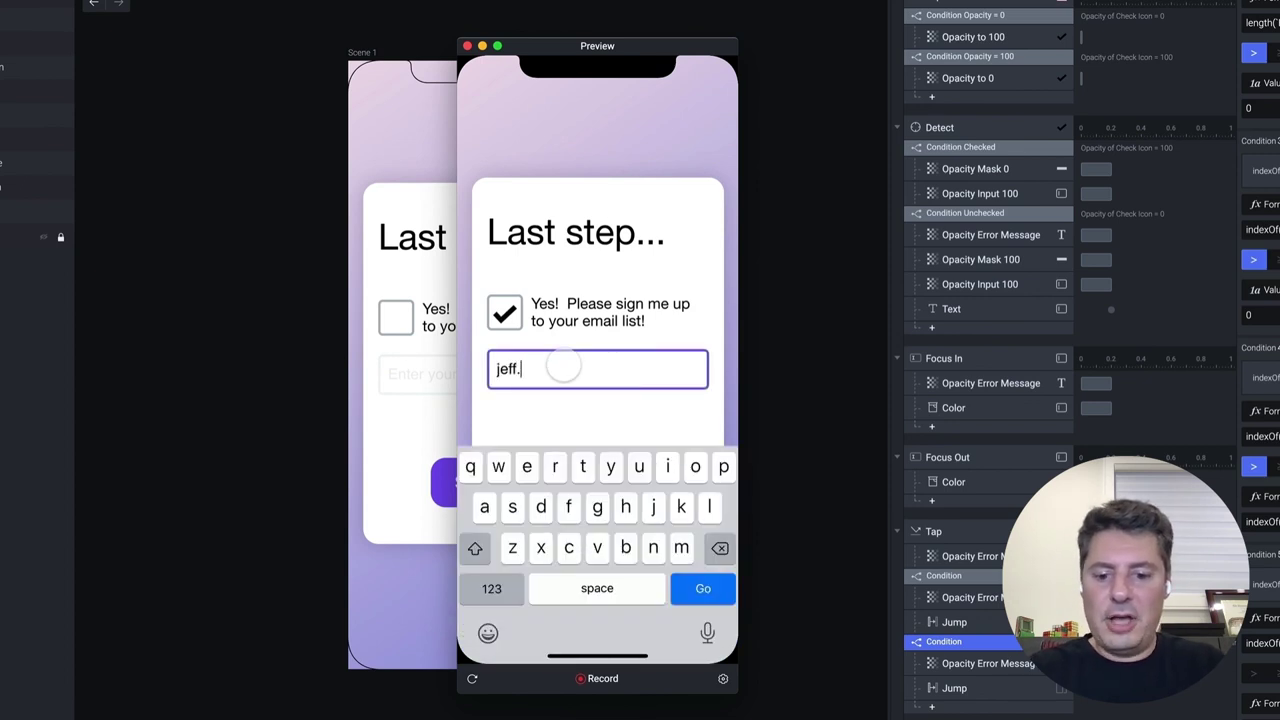
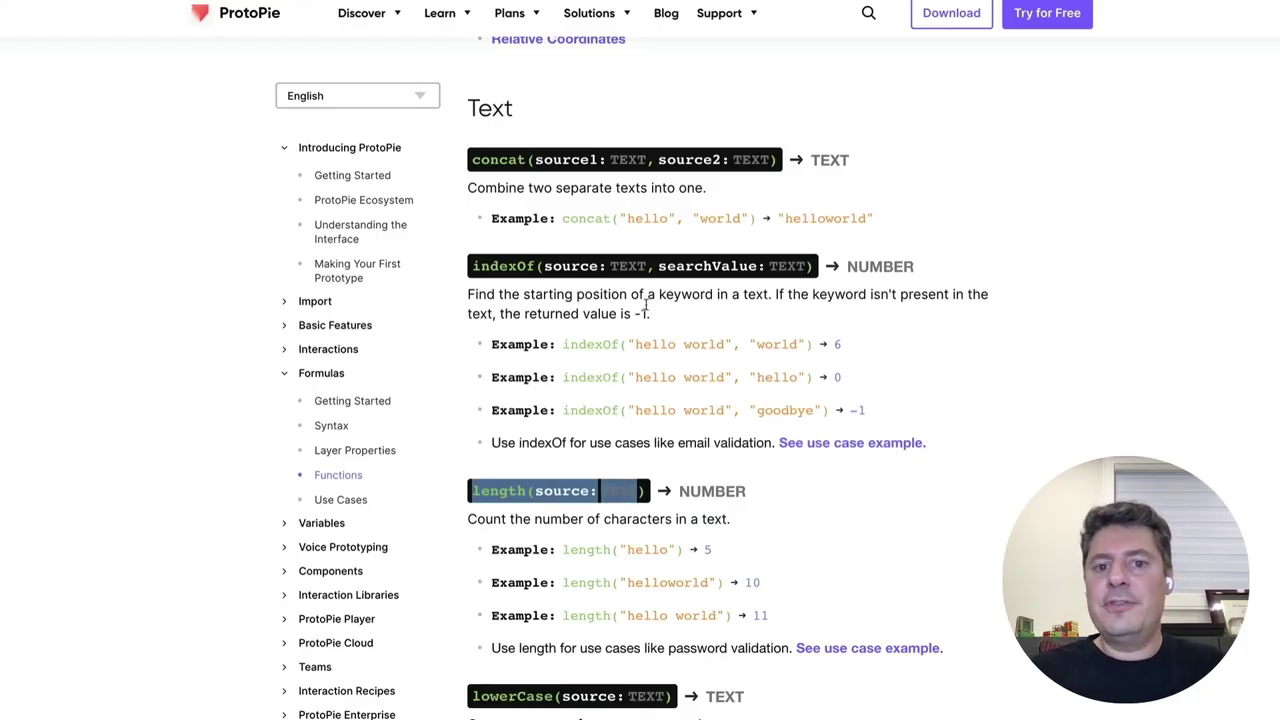
pyautogui.scroll(1, 646, 305)
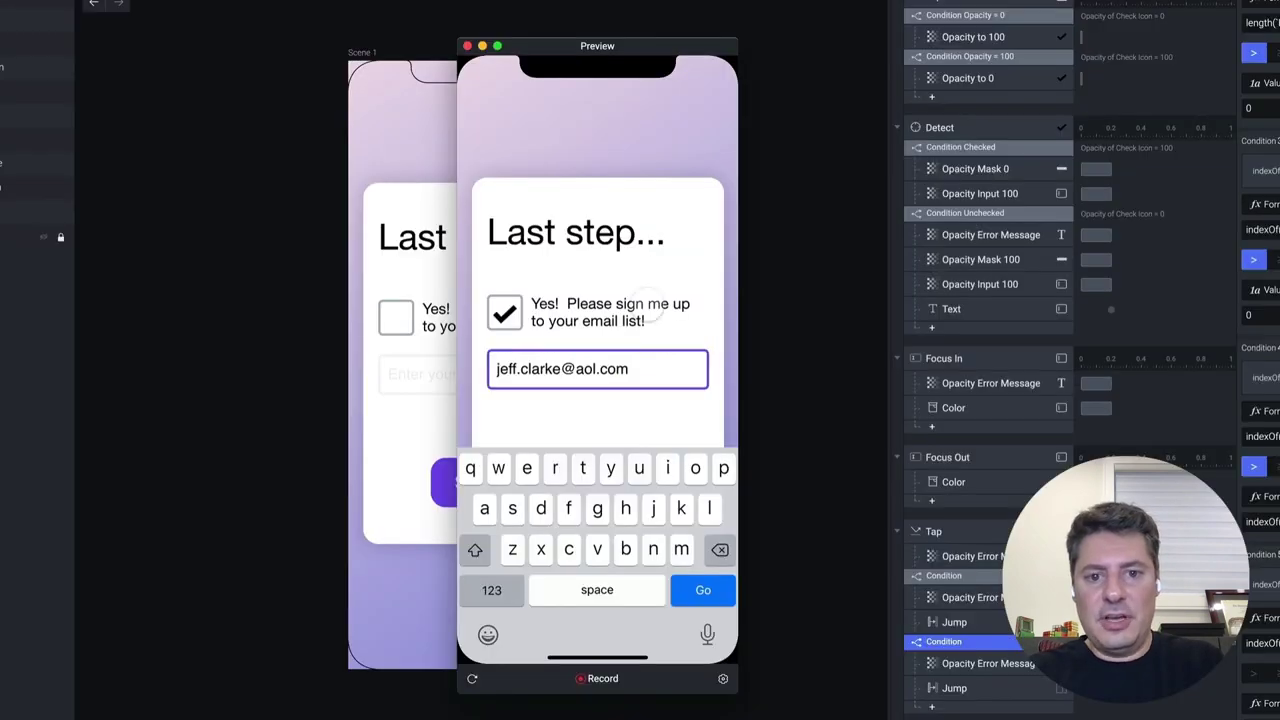
pyautogui.click(531, 423)
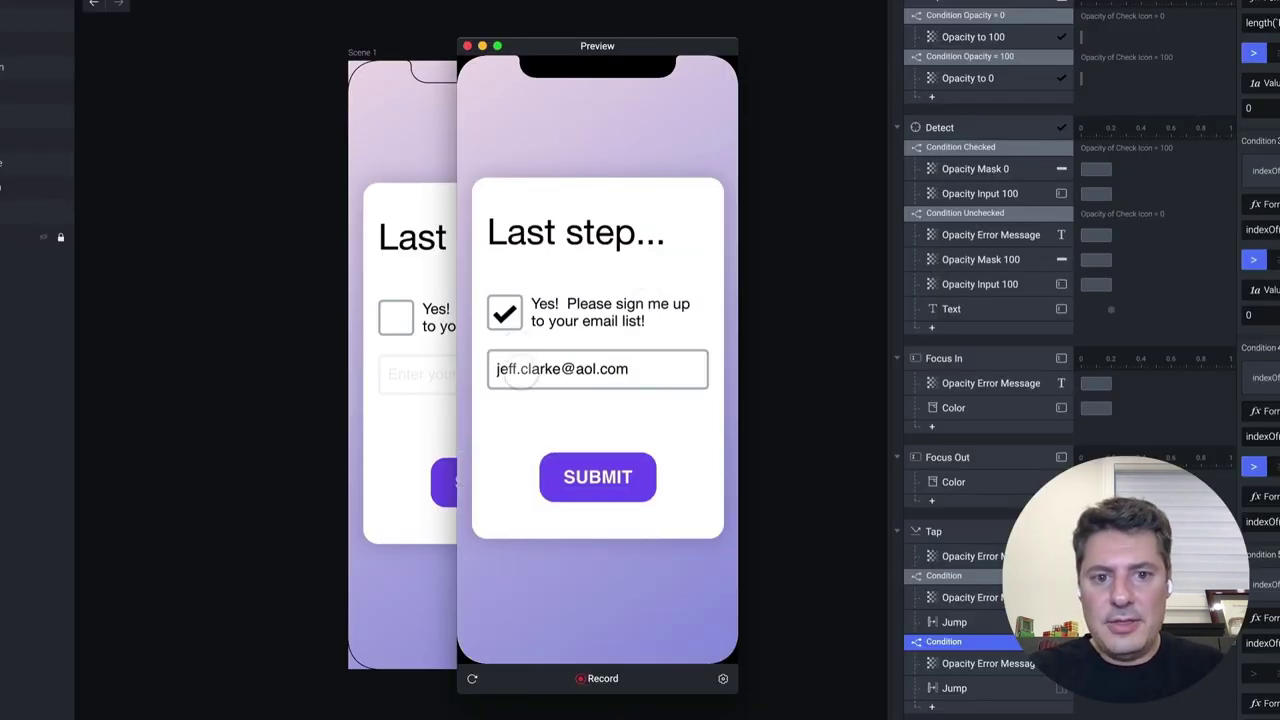
# Submit the address with a dot before the @, then delete that period and resubmit
pyautogui.click(518, 370)
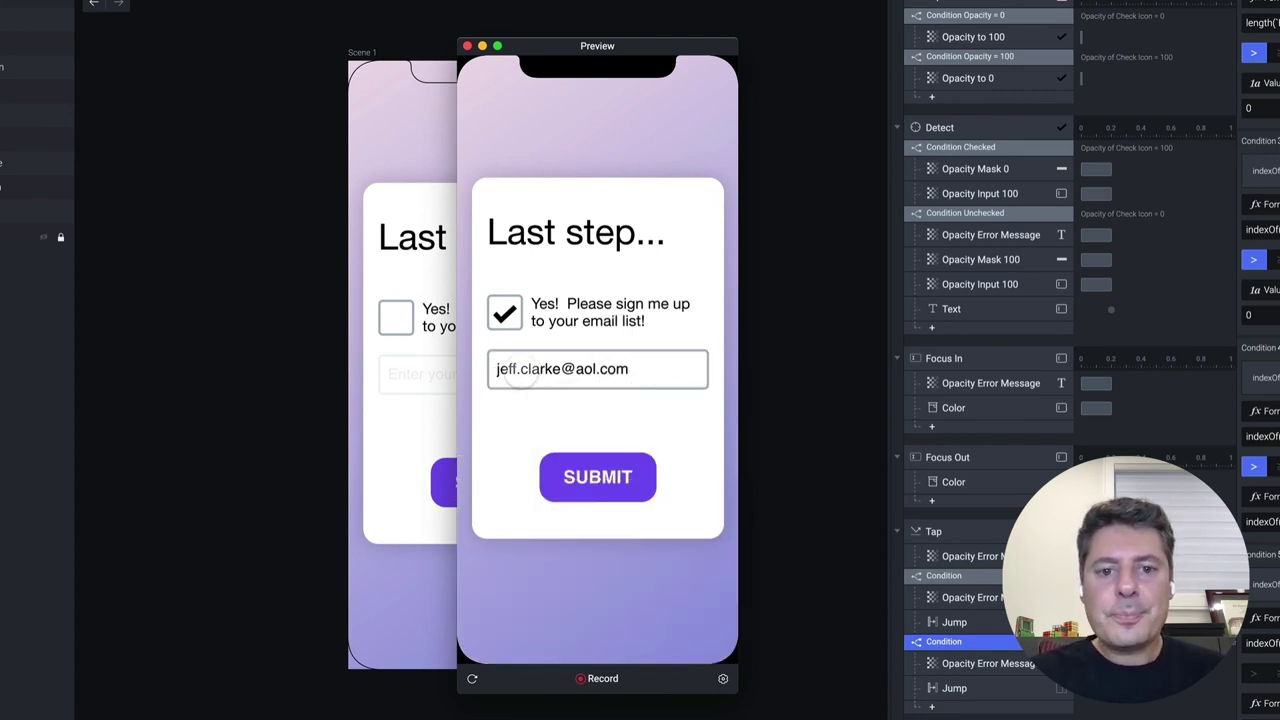
pyautogui.click(565, 408)
pyautogui.click(670, 384)
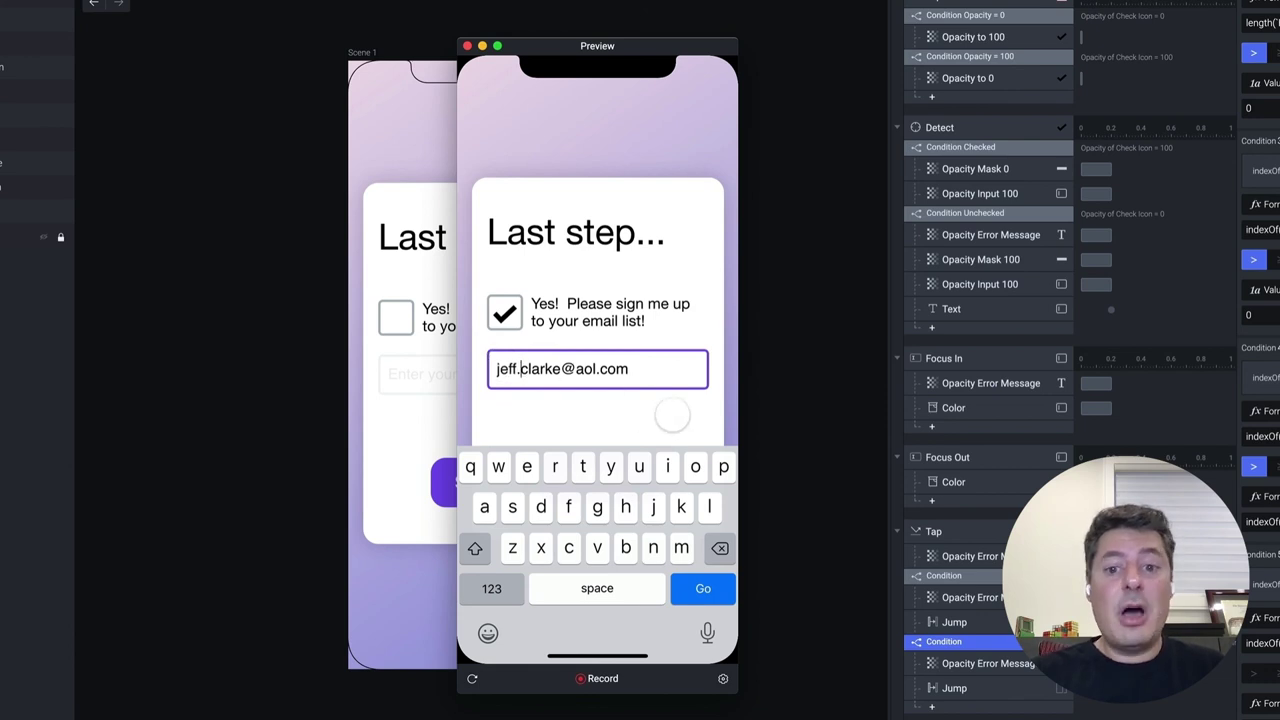
pyautogui.click(672, 414)
pyautogui.click(625, 482)
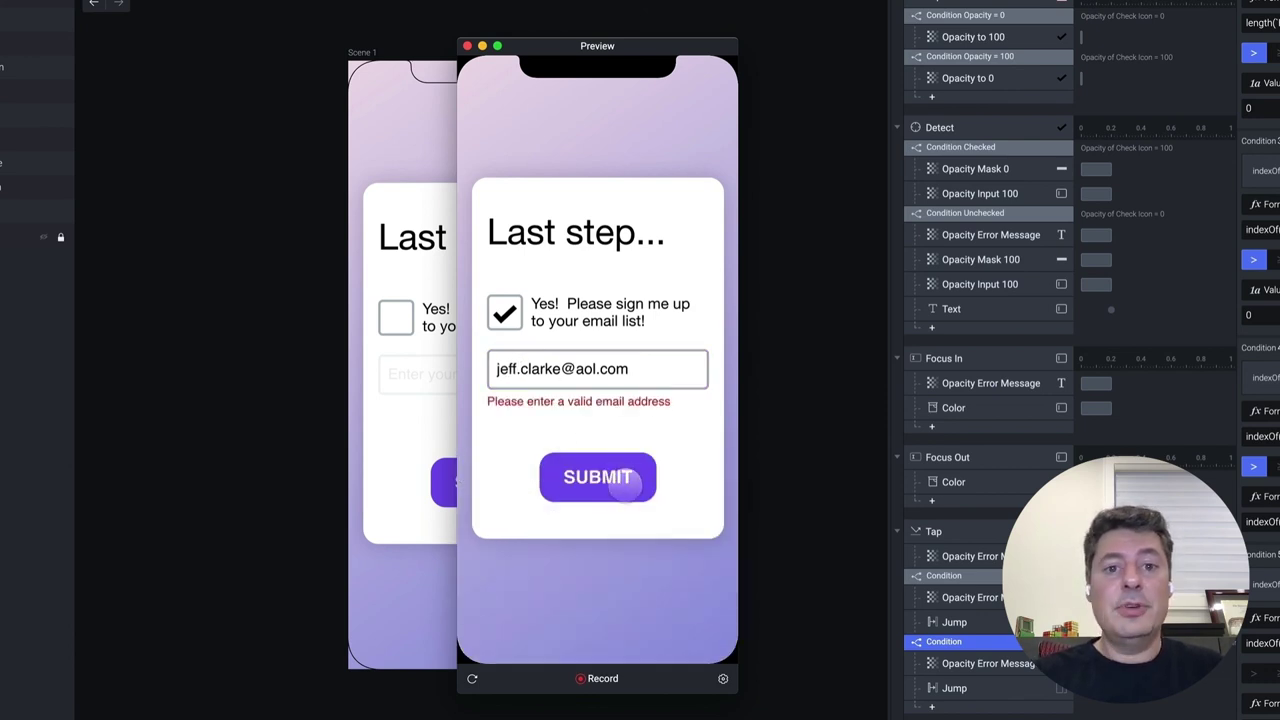
pyautogui.click(678, 383)
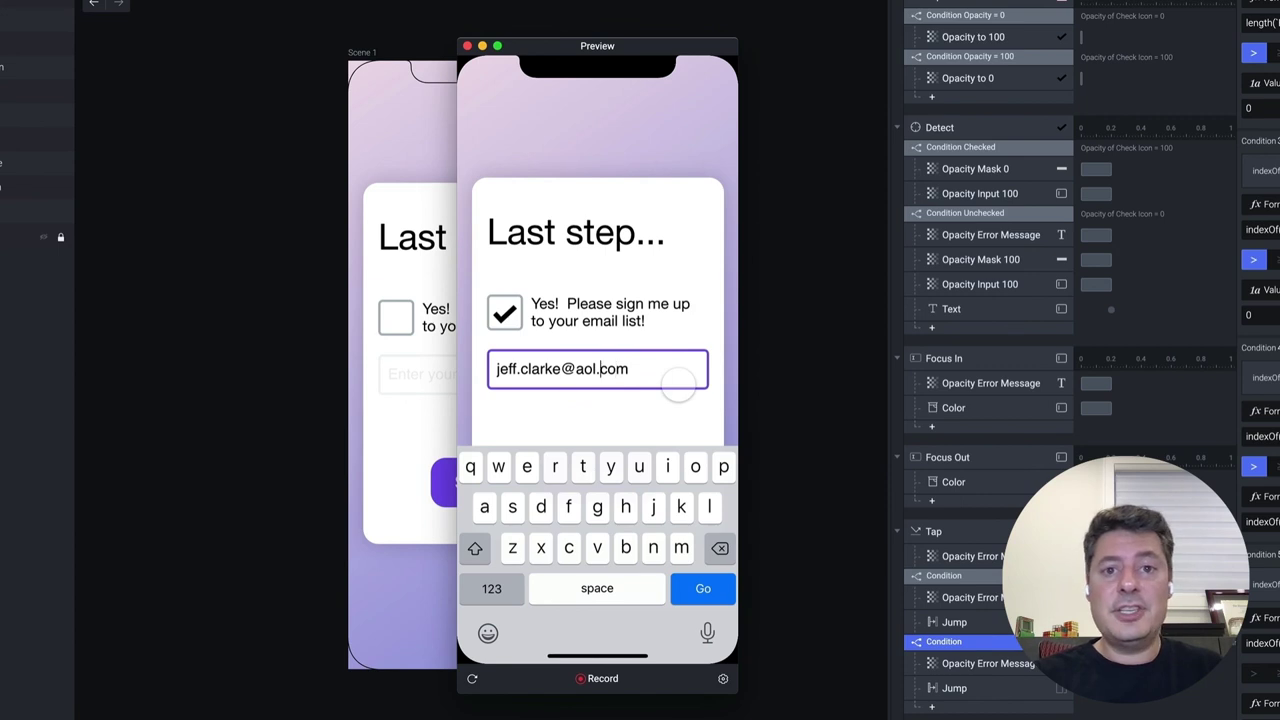
pyautogui.press('BackSpace')
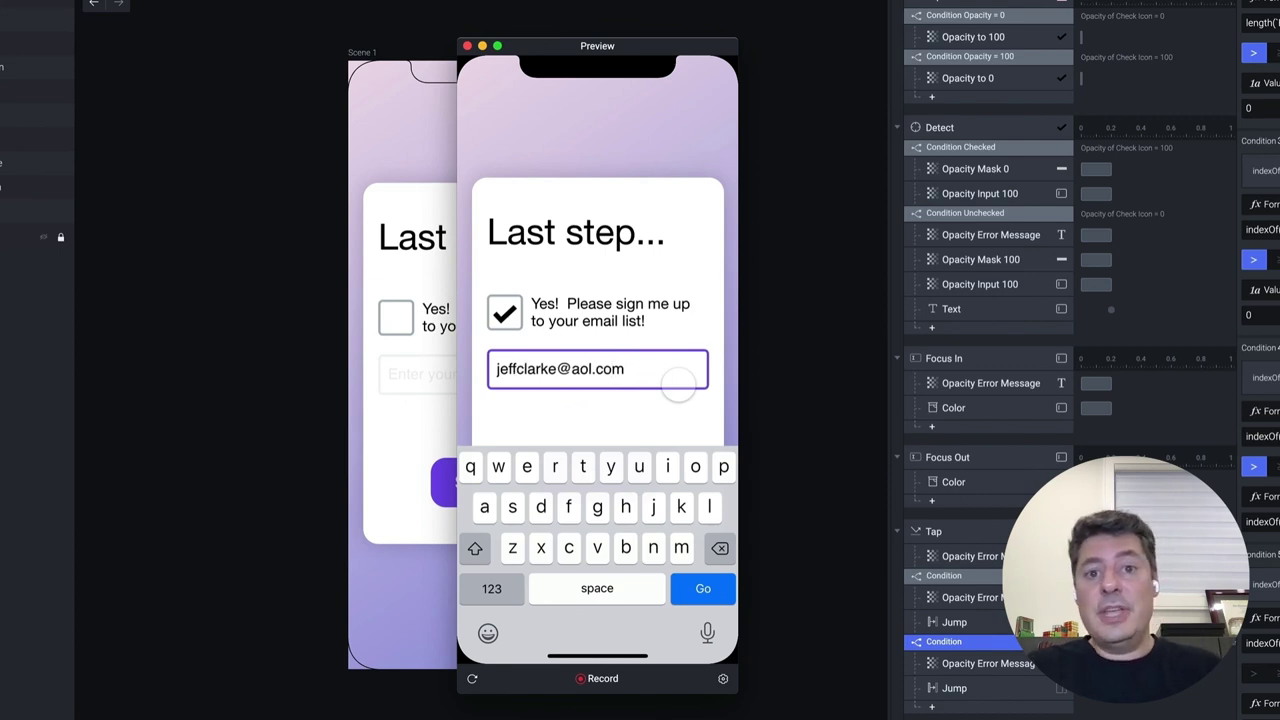
pyautogui.click(652, 408)
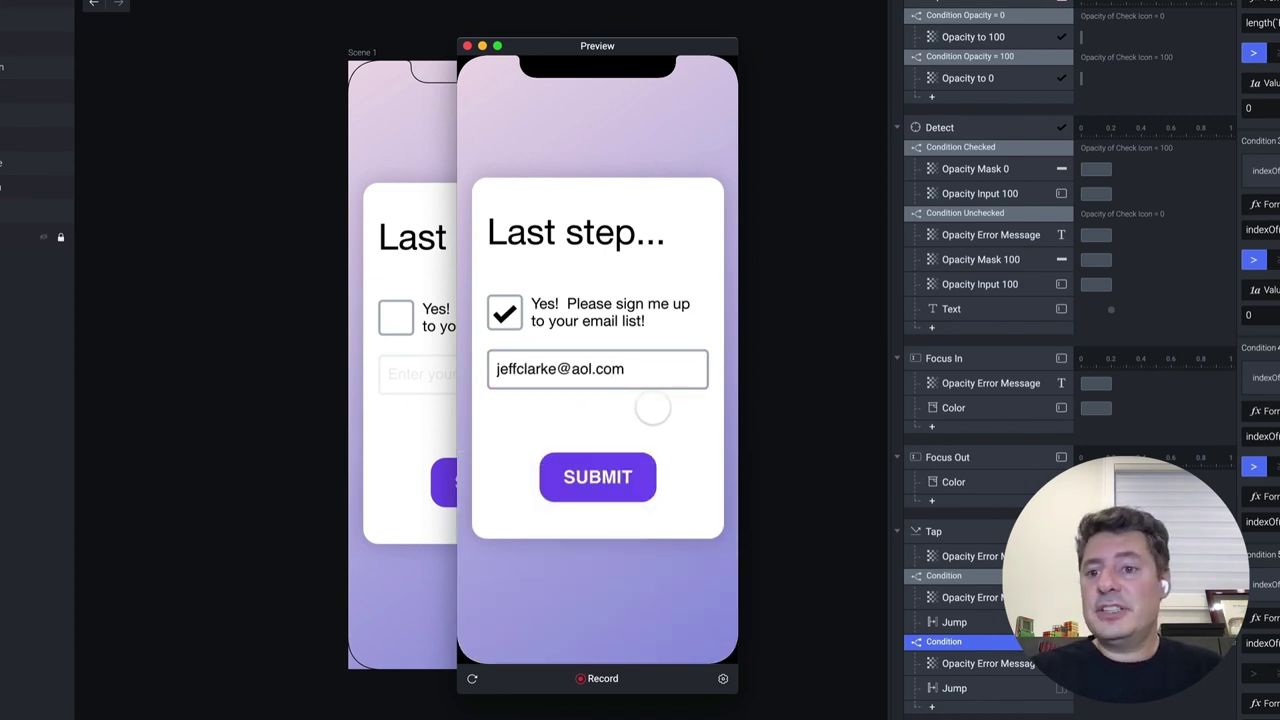
pyautogui.click(607, 482)
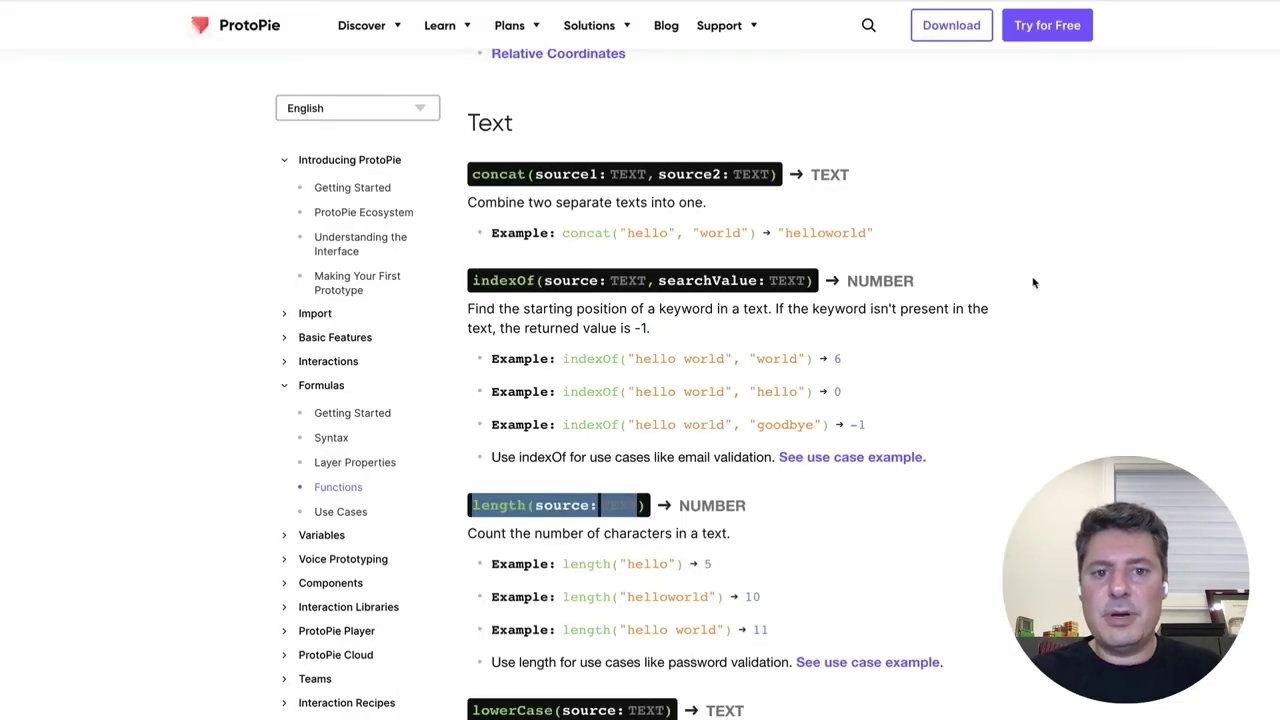
# Highlight the indexOf and length function names in the Text functions section of ProtoPie Docs
pyautogui.click(504, 280)
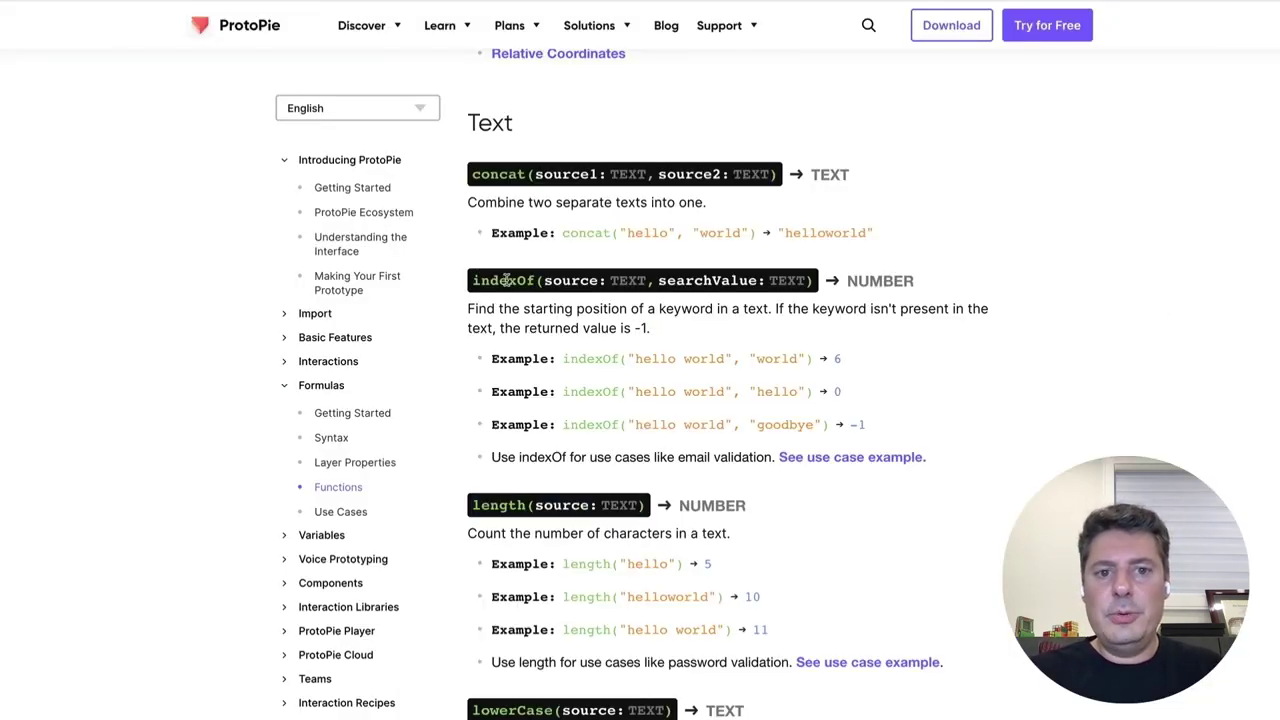
pyautogui.doubleClick(506, 280)
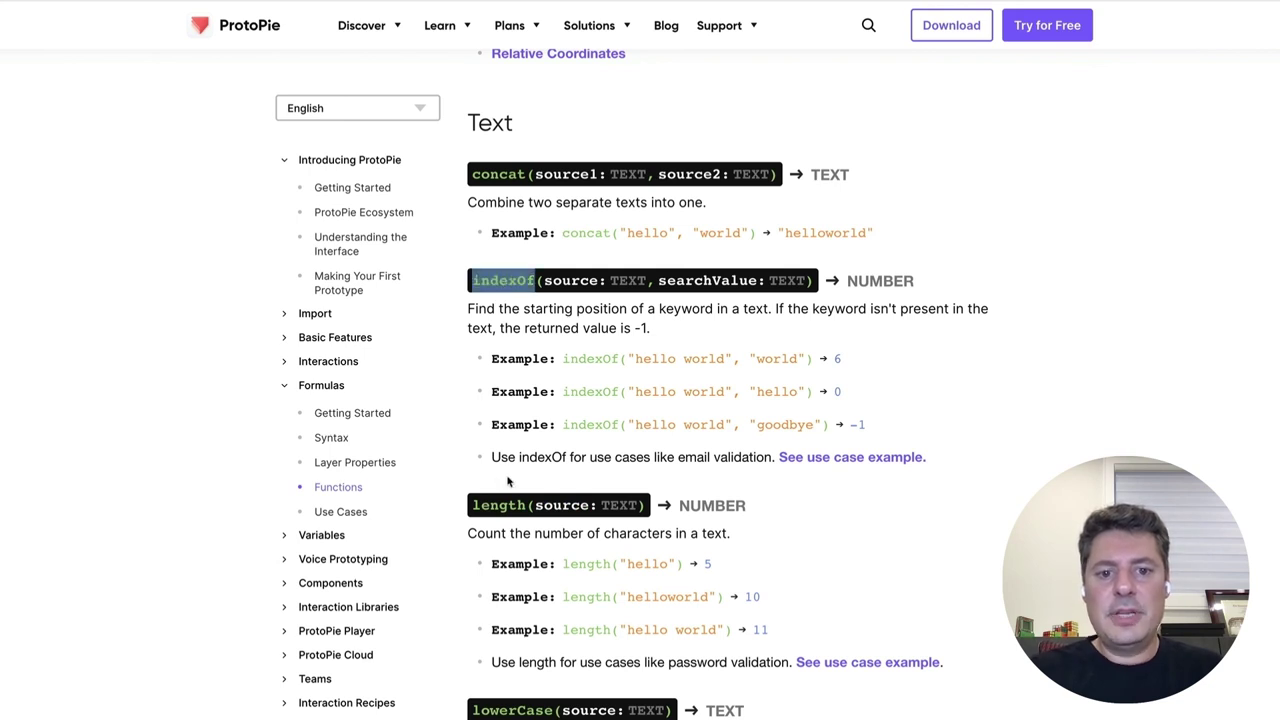
pyautogui.doubleClick(499, 505)
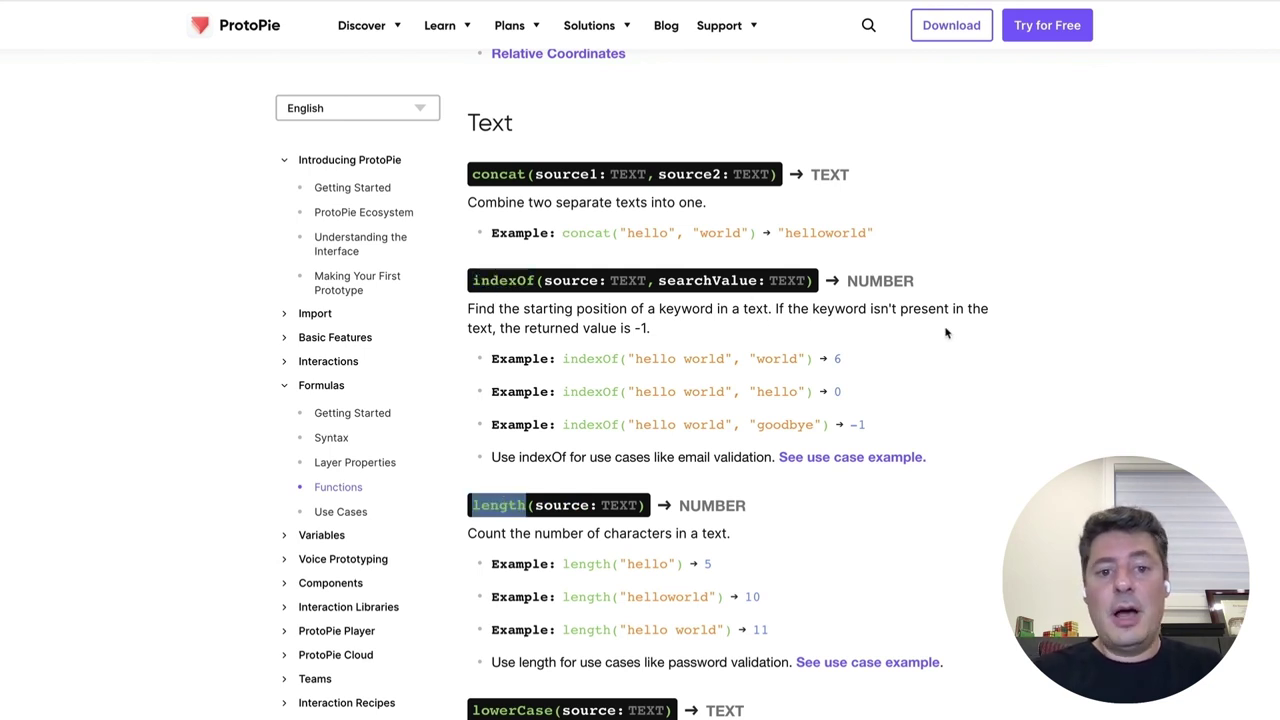
pyautogui.click(939, 237)
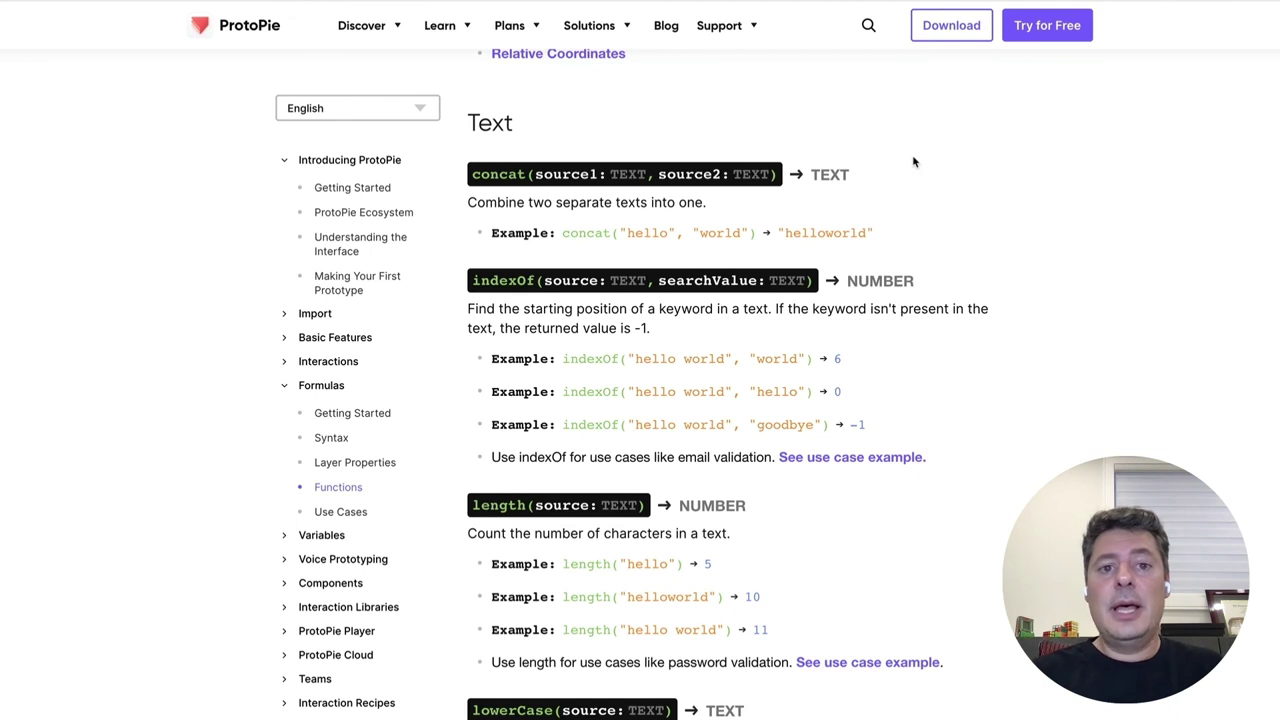